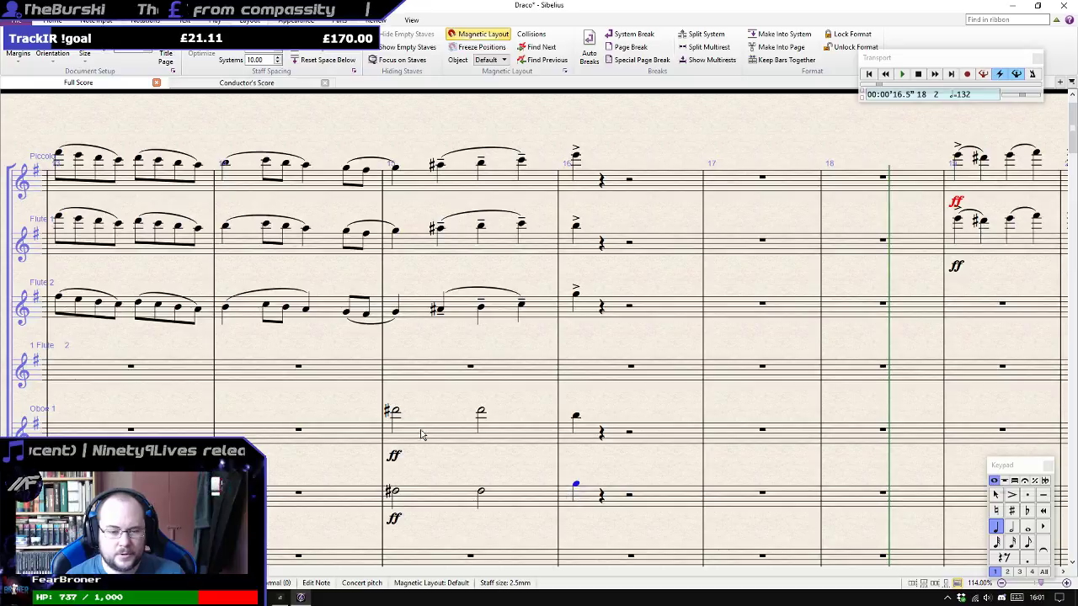
Add accents to the bar 16 quarter notes in Oboe 1 and Oboe 2.
left_click(575, 413)
key("KP_Divide")
left_click(576, 486)
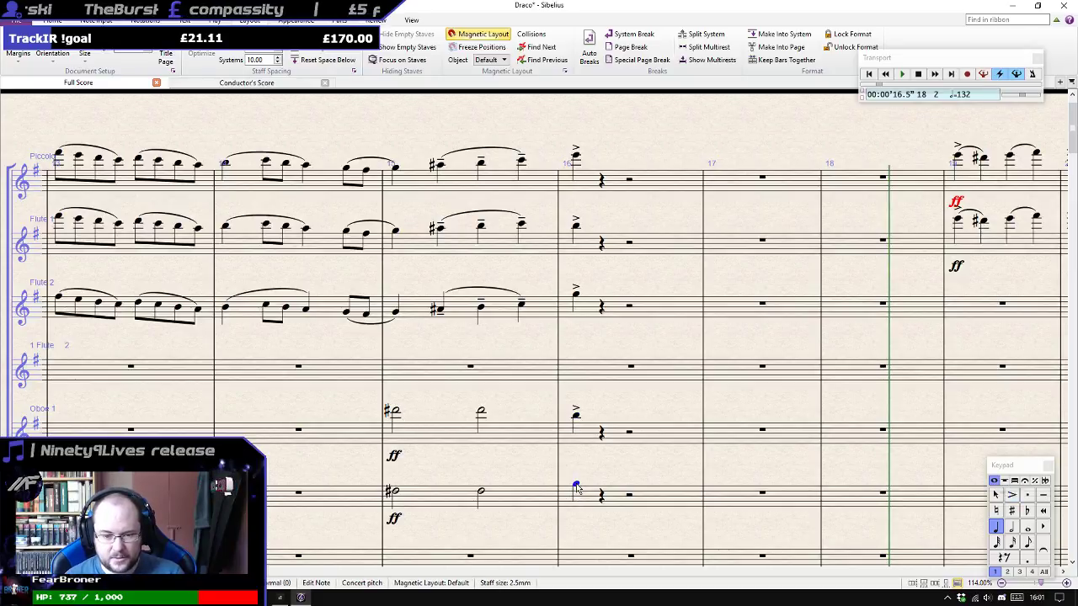
key("KP_Divide")
Play back the score from the start of bar 15, then stop playback.
scroll(595, 484, "down", 5)
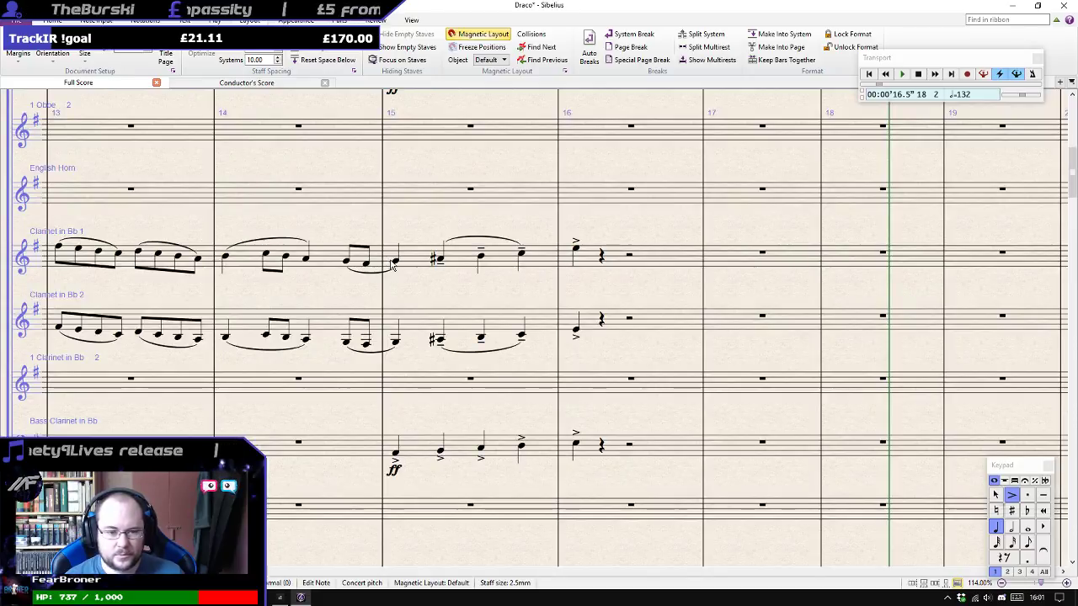
left_click(395, 263)
key("p")
scroll(396, 264, "down", 3, "ctrl")
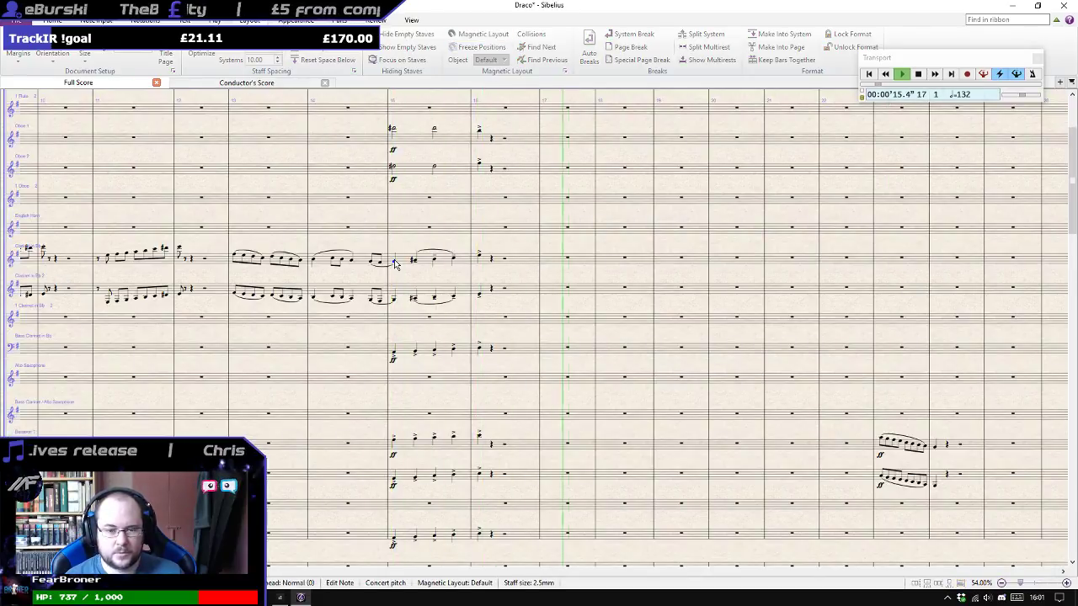
key("space")
Add tenuto marks to the bar 15 half notes in Oboe 1 and Oboe 2.
scroll(395, 264, "up", 3, "ctrl")
left_click_drag(438, 160, 529, 478)
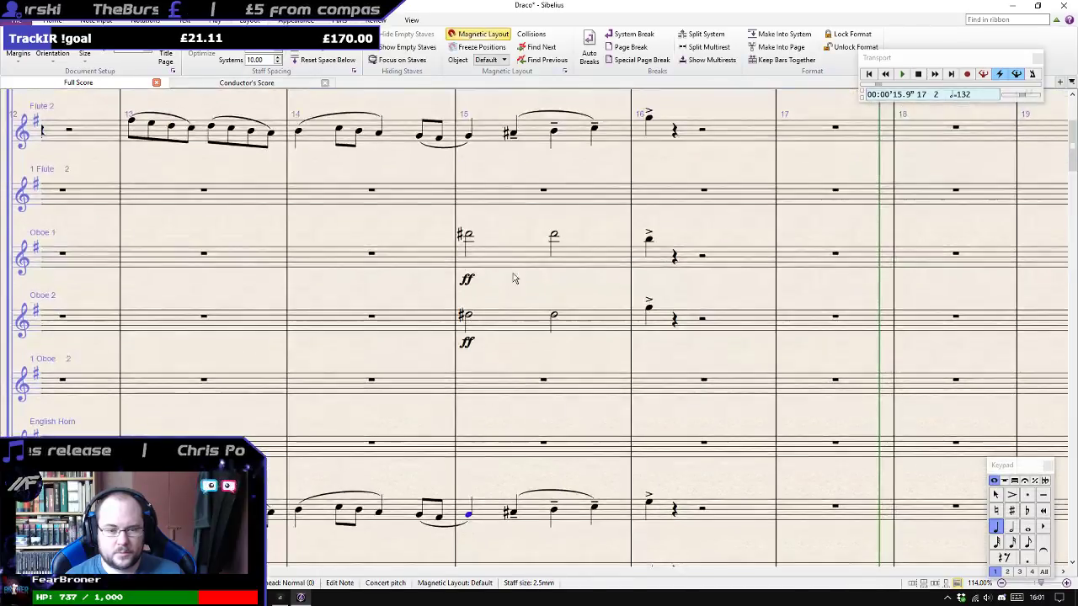
left_click(516, 259)
left_click(523, 320, "shift")
key("KP_Subtract")
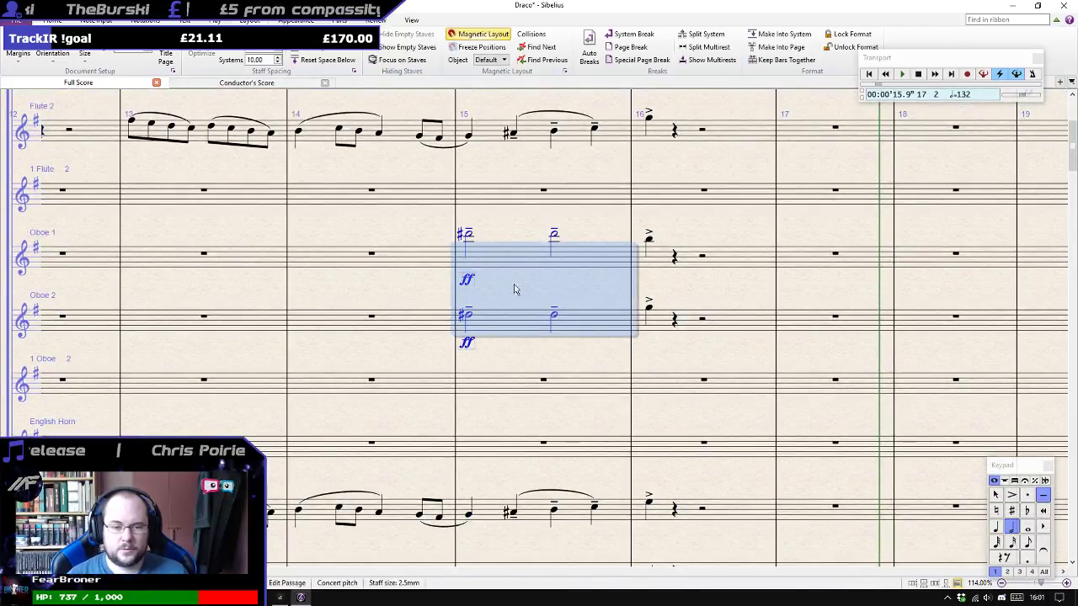
scroll(508, 285, "up", 5)
left_click(477, 168)
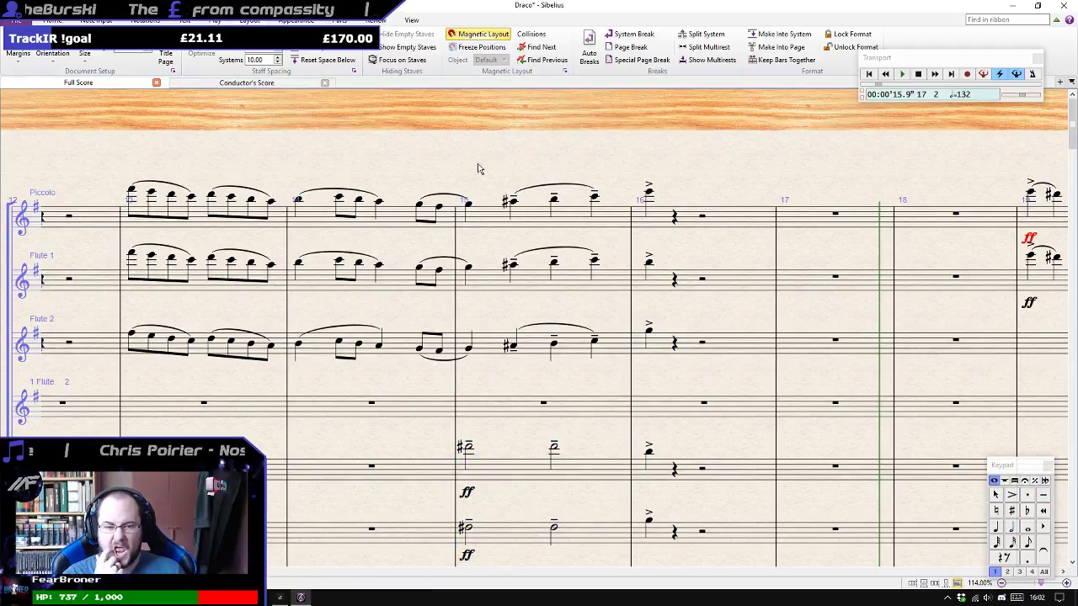
Save the score and play it back from the beginning.
key("ctrl+s")
key("ctrl+[")
key("space")
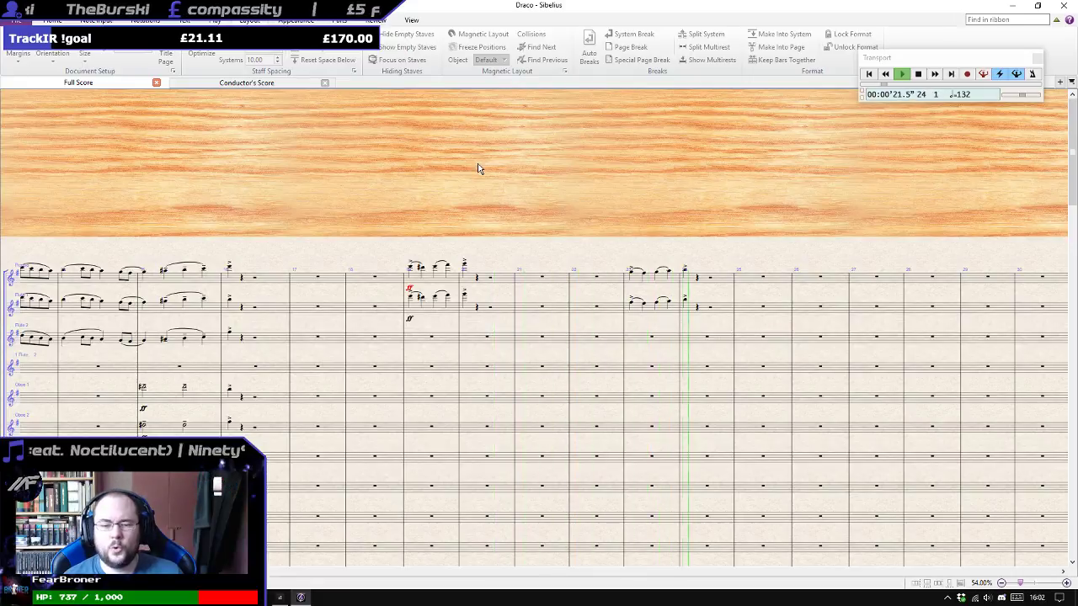
scroll(507, 211, "up", 4)
key("space")
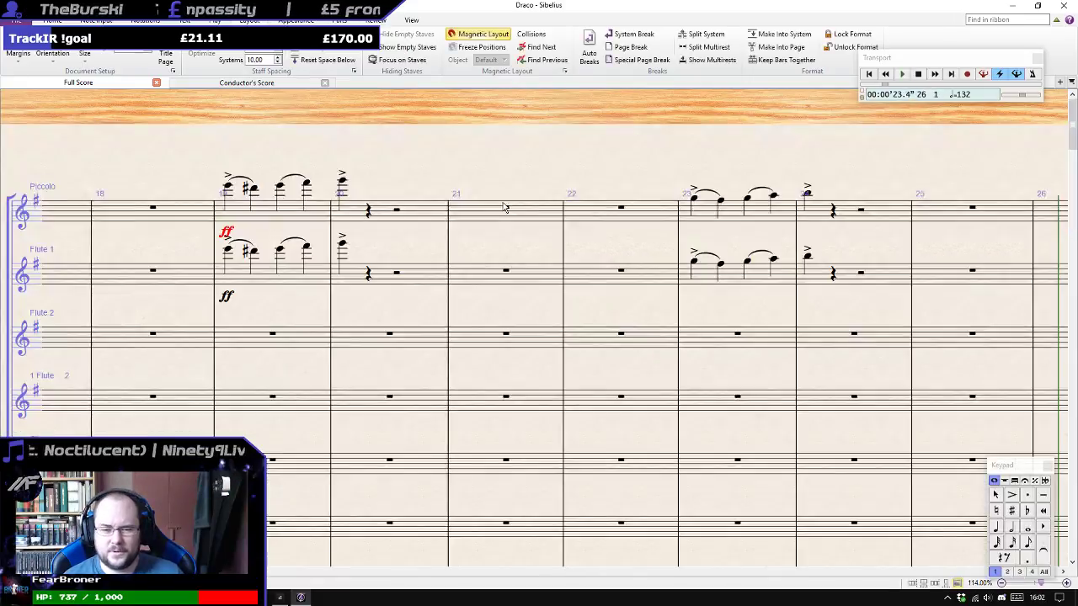
Switch to the Cakewalk project to check its audio engine control, and return to the Sibelius score.
left_click(280, 597)
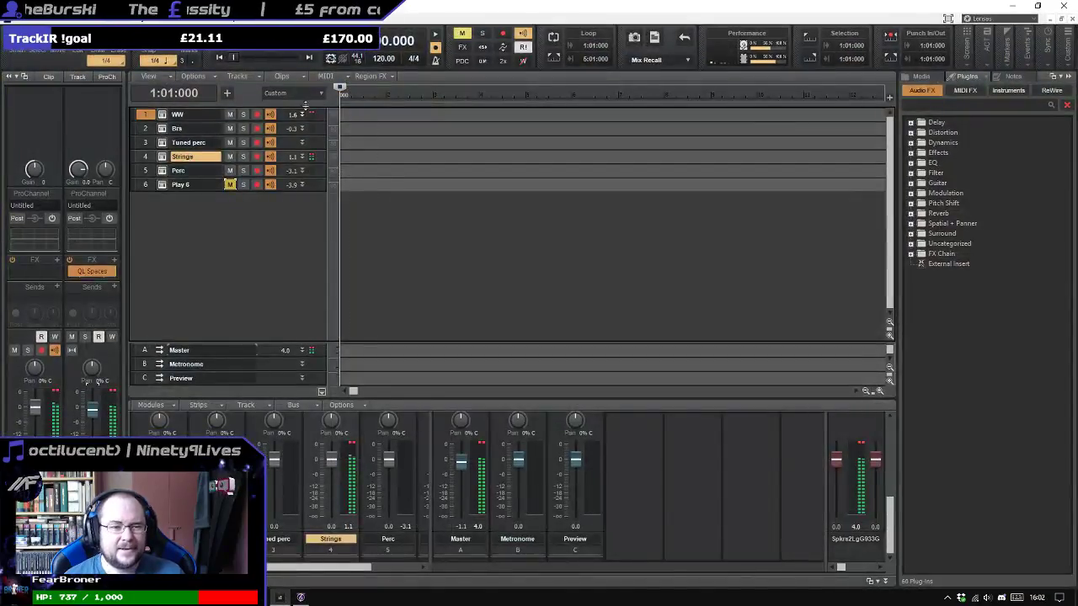
left_click(330, 60)
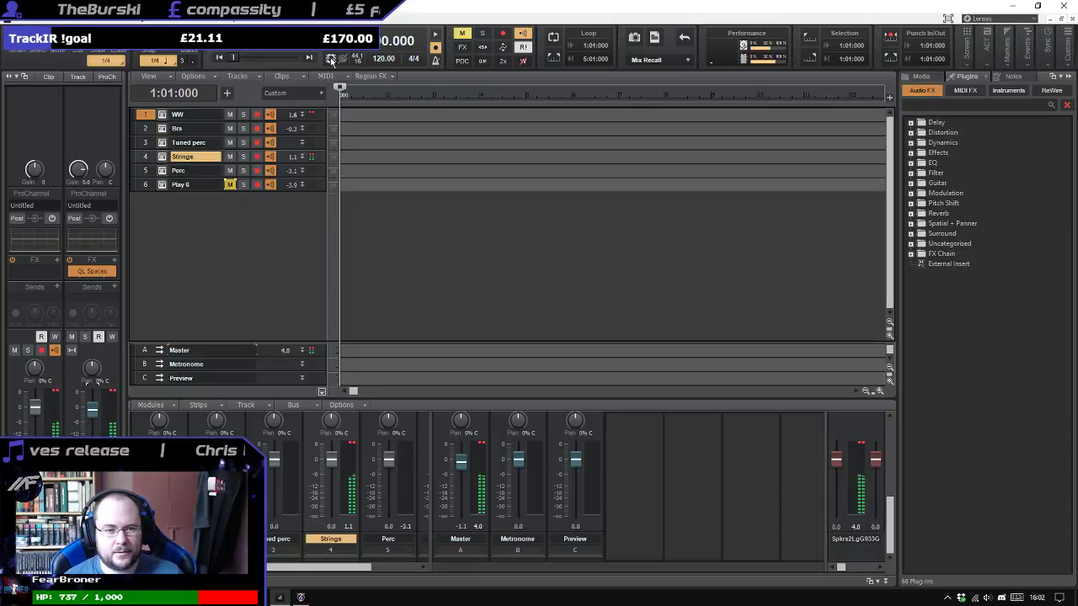
left_click(301, 598)
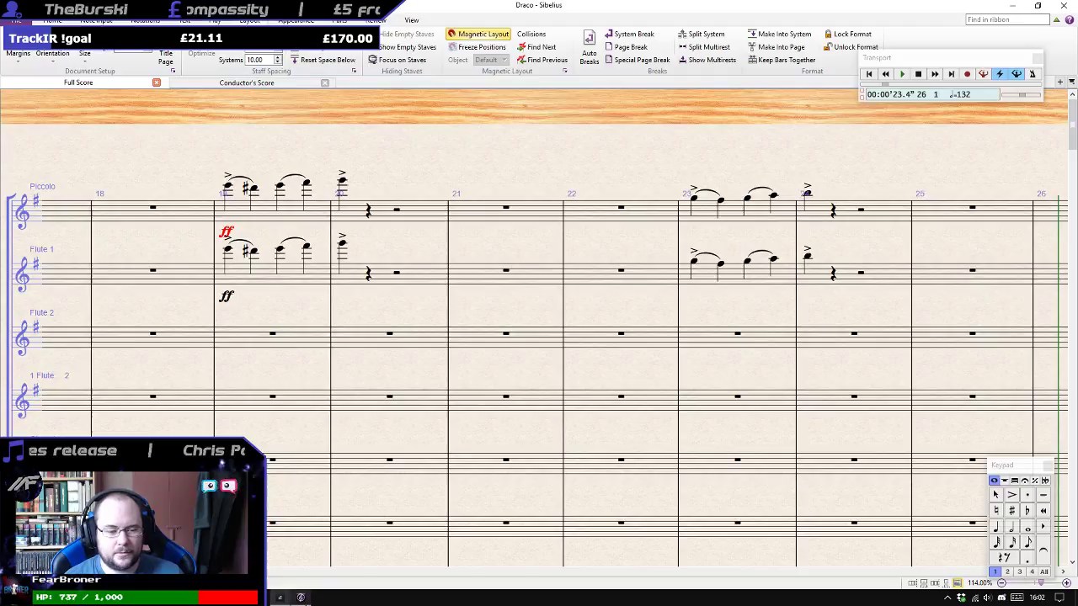
Slur the Piccolo run in bar 9 from its first eighth note to the last note of the bar.
left_click_drag(283, 307, 587, 339)
left_click_drag(404, 281, 789, 303)
left_click_drag(438, 241, 661, 250)
left_click(300, 313)
key("s")
key("space")
key("space")
key("space")
key("space")
key("space")
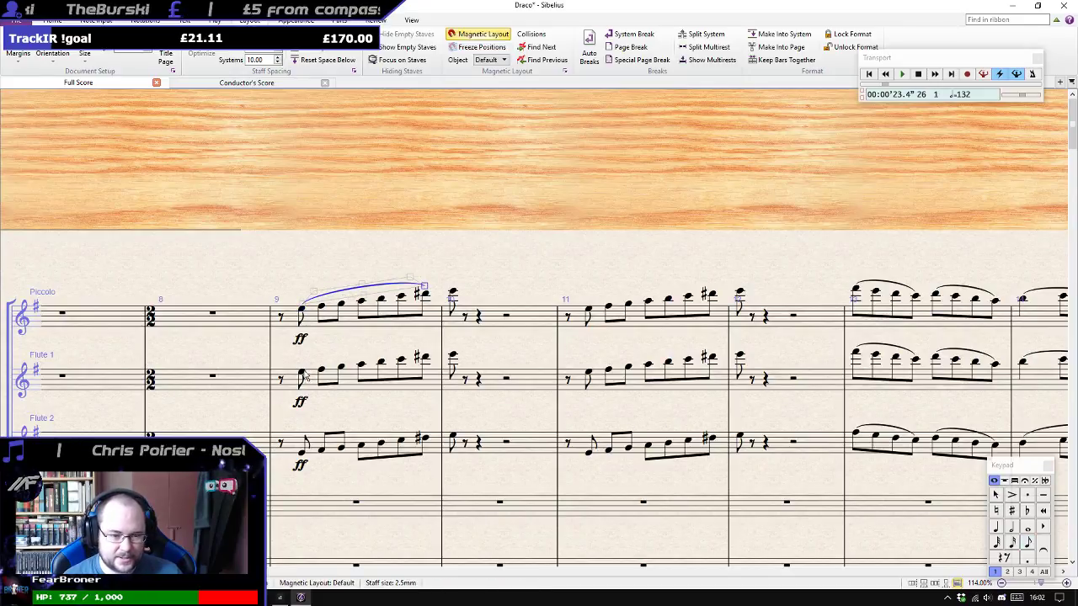
Slur the Flute 1 run from bar 9 to the first note of bar 10 and extend the Piccolo slur to match.
left_click(302, 374)
key("s")
key("space")
key("space")
key("space")
key("space")
key("space")
key("space")
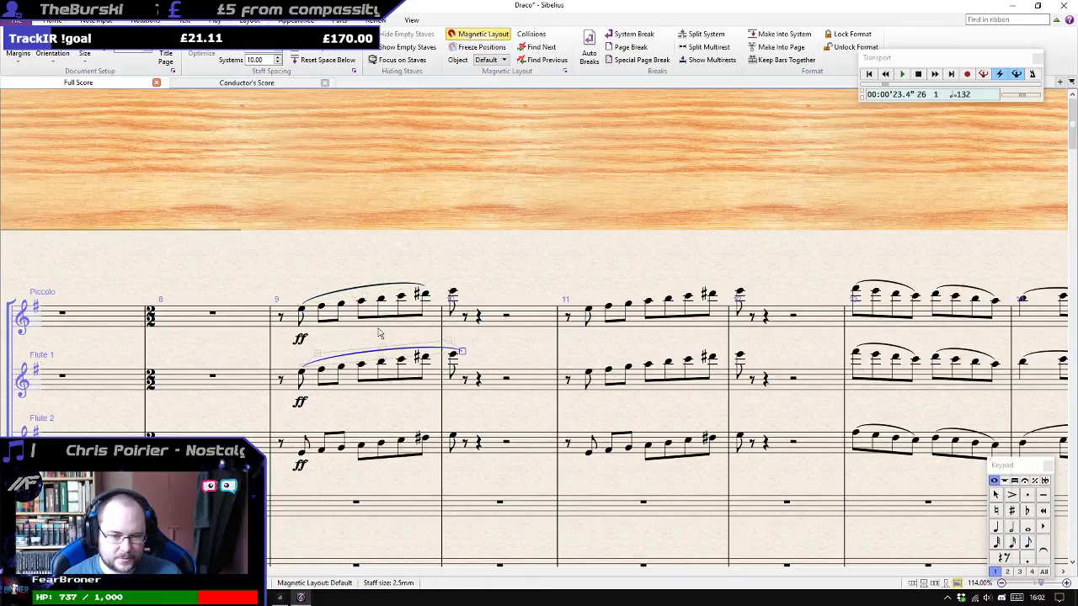
left_click(424, 290)
key("space")
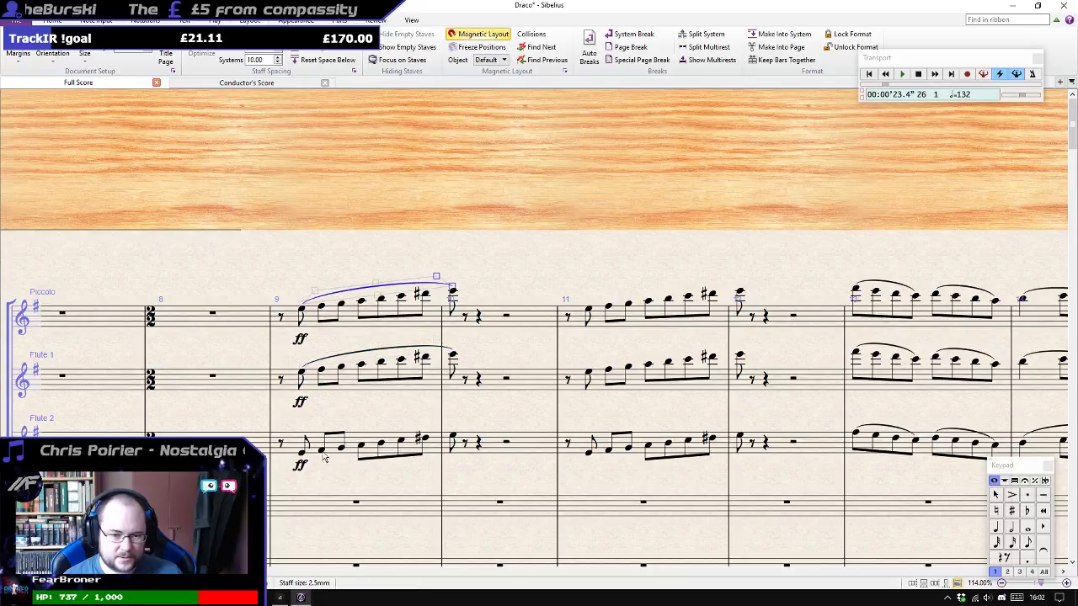
Slur the Flute 2 run from its first note in bar 9 to the first note of bar 10.
left_click(312, 451)
left_click(303, 453)
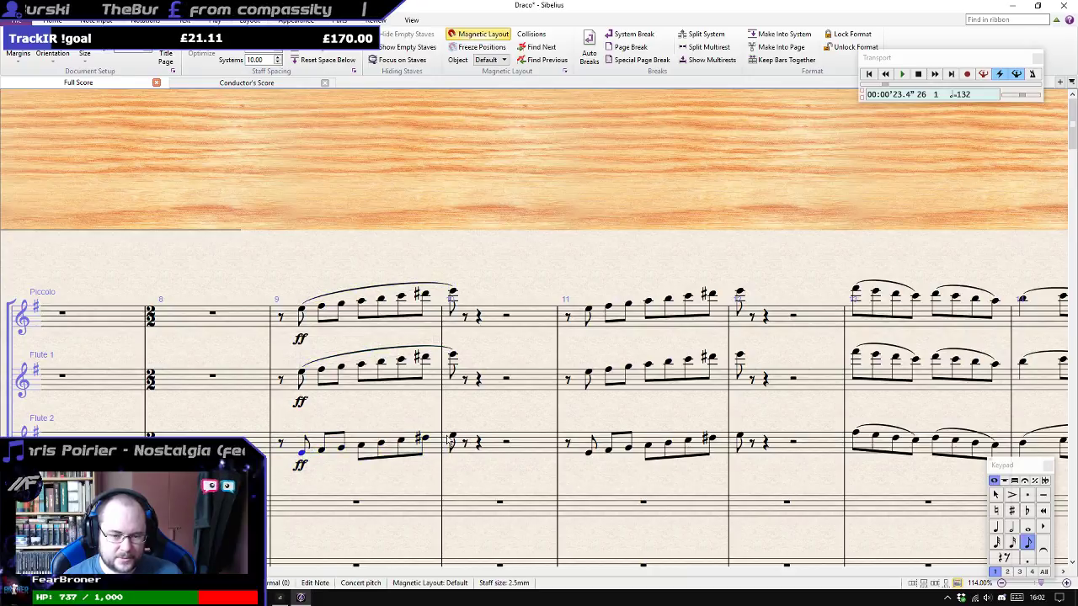
left_click(453, 442, "shift")
key("s")
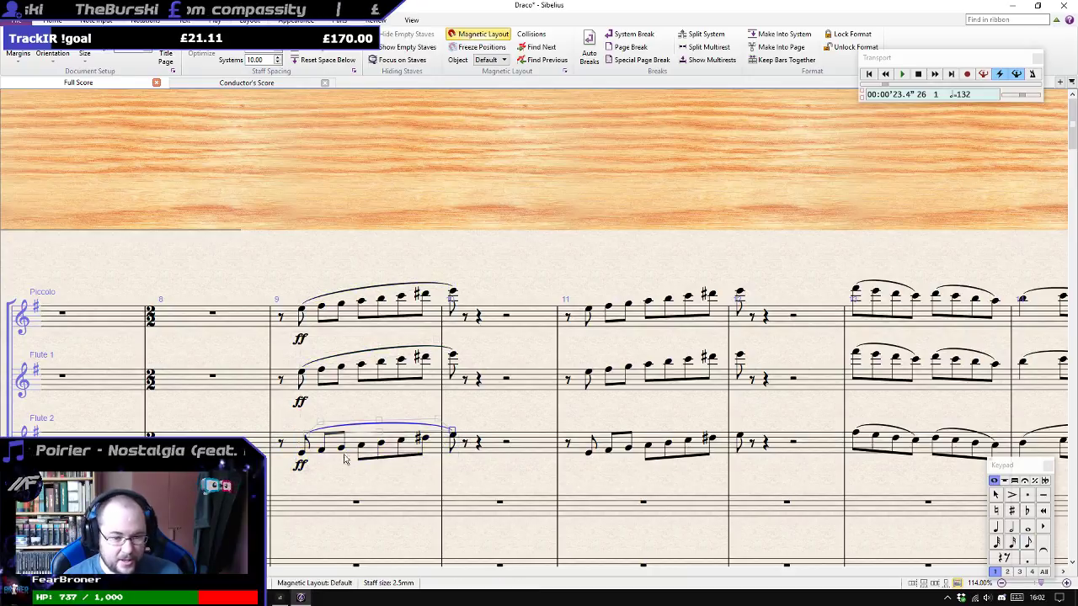
Slur the bar 11 runs through to the first note of bar 12 in Piccolo, Flute 1 and Flute 2.
left_click(588, 311)
left_click(740, 295, "shift")
key("s")
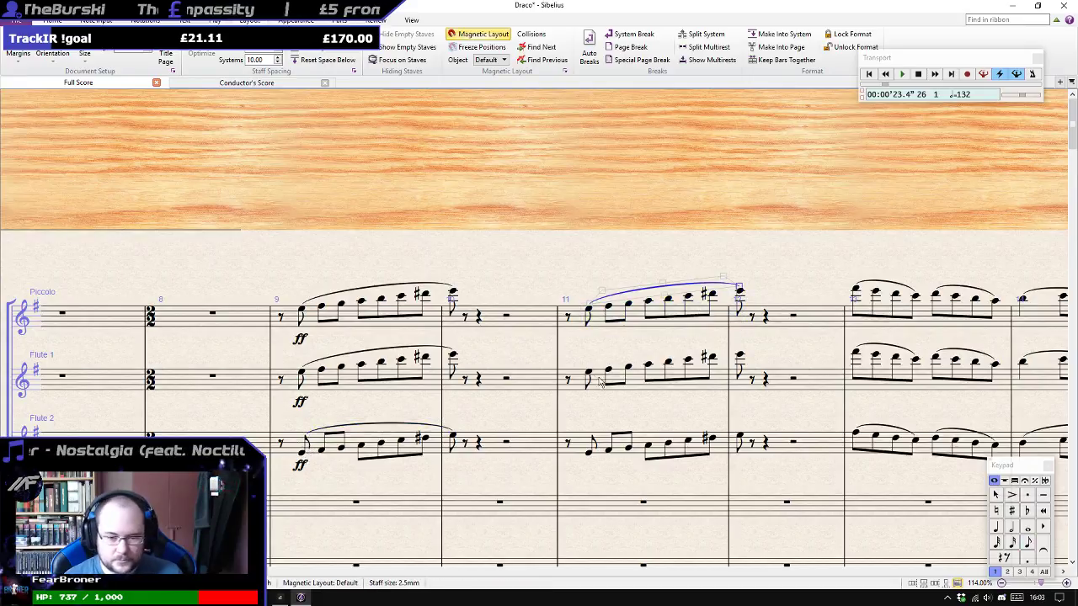
left_click(589, 374)
left_click(741, 358, "shift")
key("s")
left_click(590, 454)
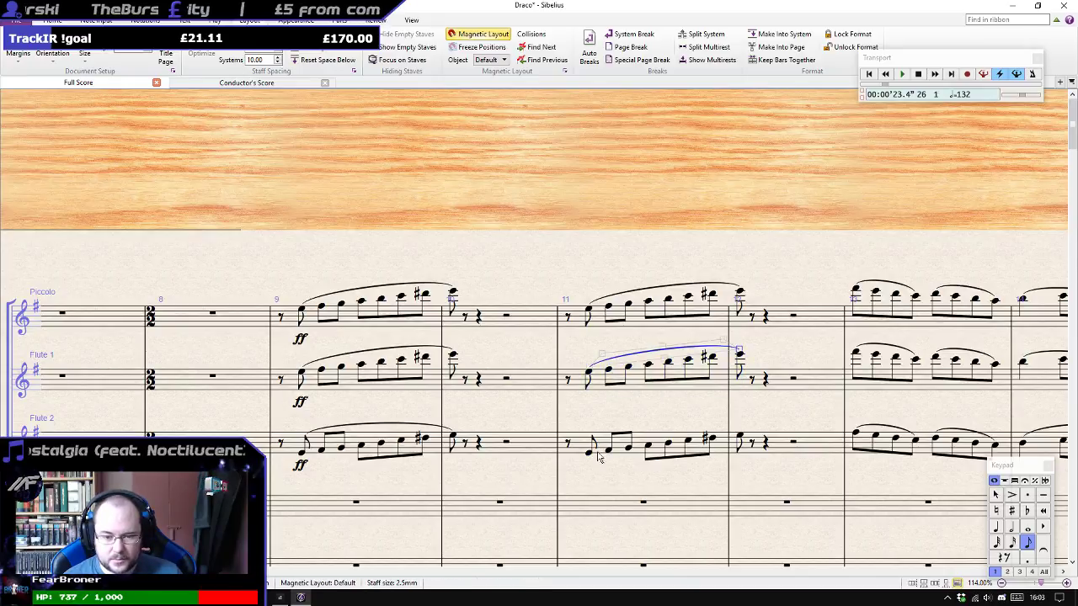
left_click(740, 442, "shift")
key("s")
Slur the bar 9 runs through to the first note of bar 10 in Clarinet 1 and Clarinet 2.
scroll(362, 272, "down", 5)
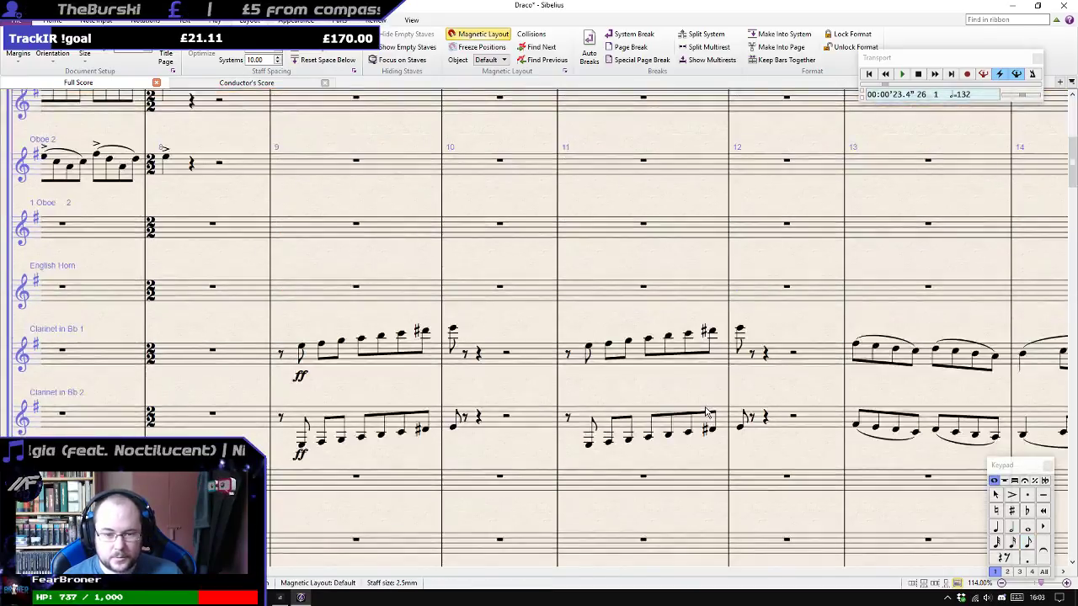
left_click(303, 226)
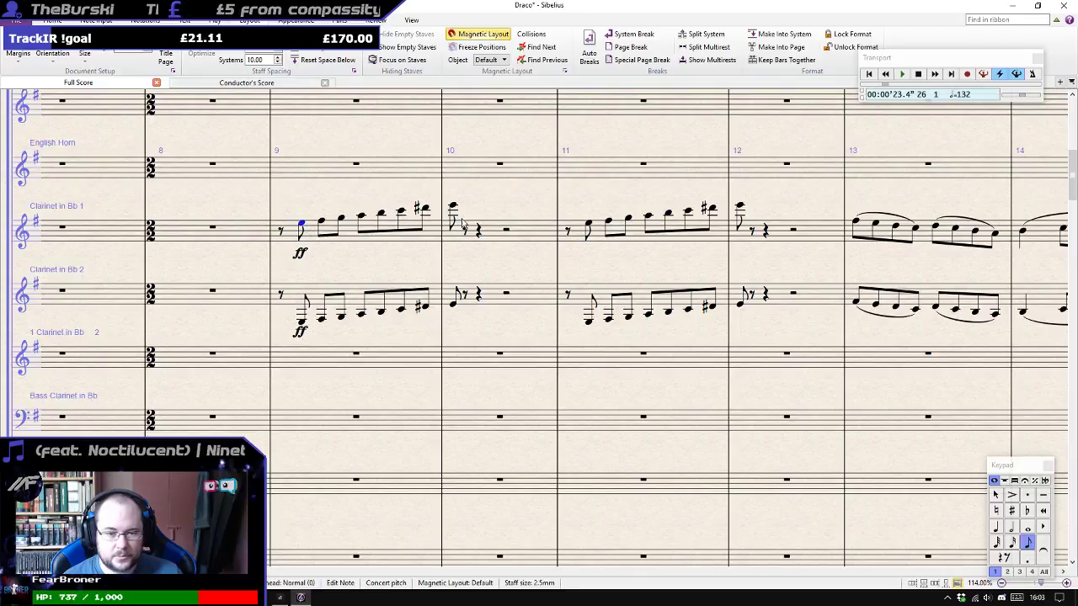
left_click(452, 208, "shift")
key("s")
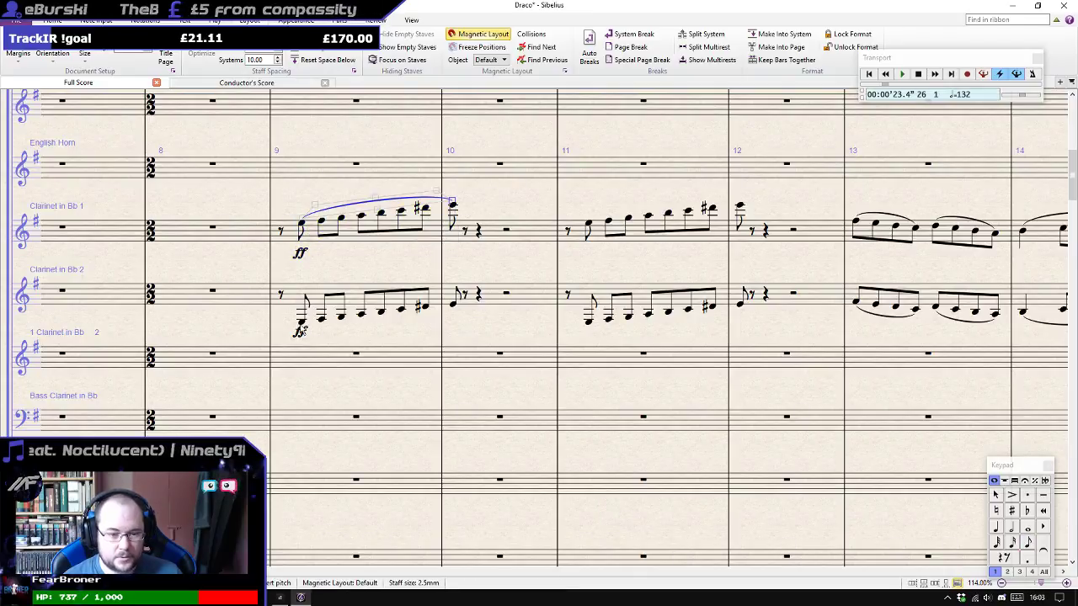
left_click(300, 322)
left_click(453, 304, "shift")
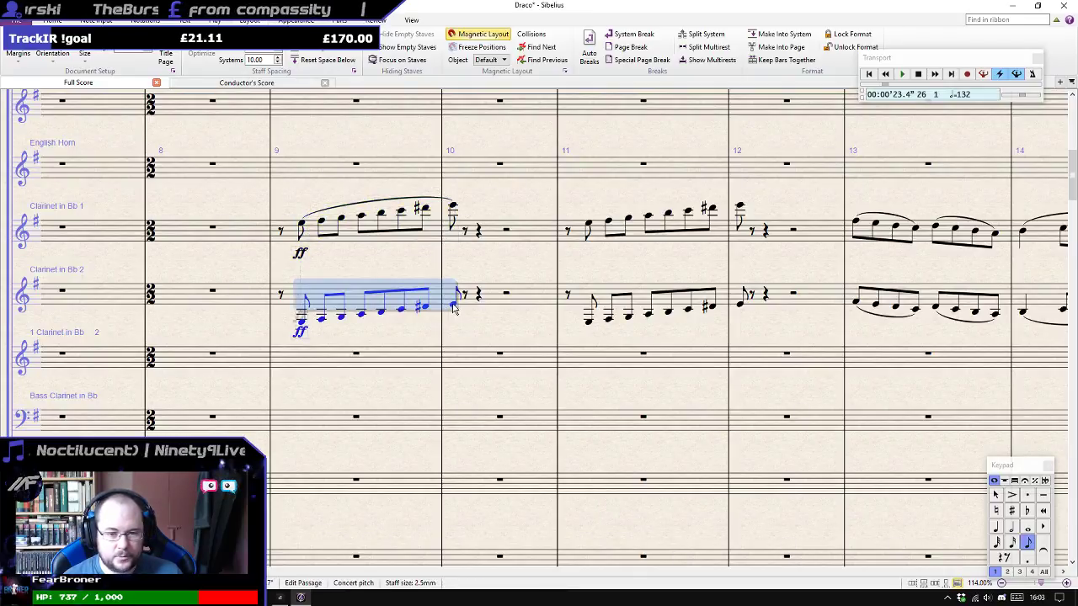
key("s")
Slur the bar 11 runs through to the first note of bar 12 in Clarinet 1 and Clarinet 2.
left_click(587, 226)
left_click(739, 209, "shift")
key("s")
left_click(588, 324)
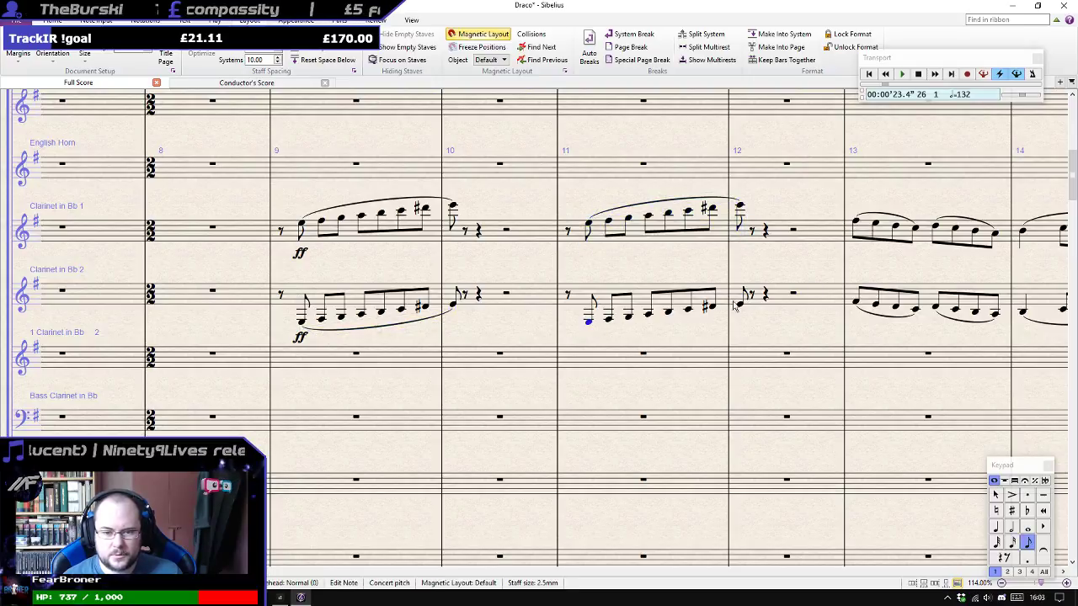
left_click(741, 307, "shift")
key("s")
Review the slurs and scoring in the woodwind and brass staves around bars 7 to 13.
left_click_drag(782, 272, 924, 365)
scroll(646, 345, "up", 3)
scroll(646, 345, "up", 5)
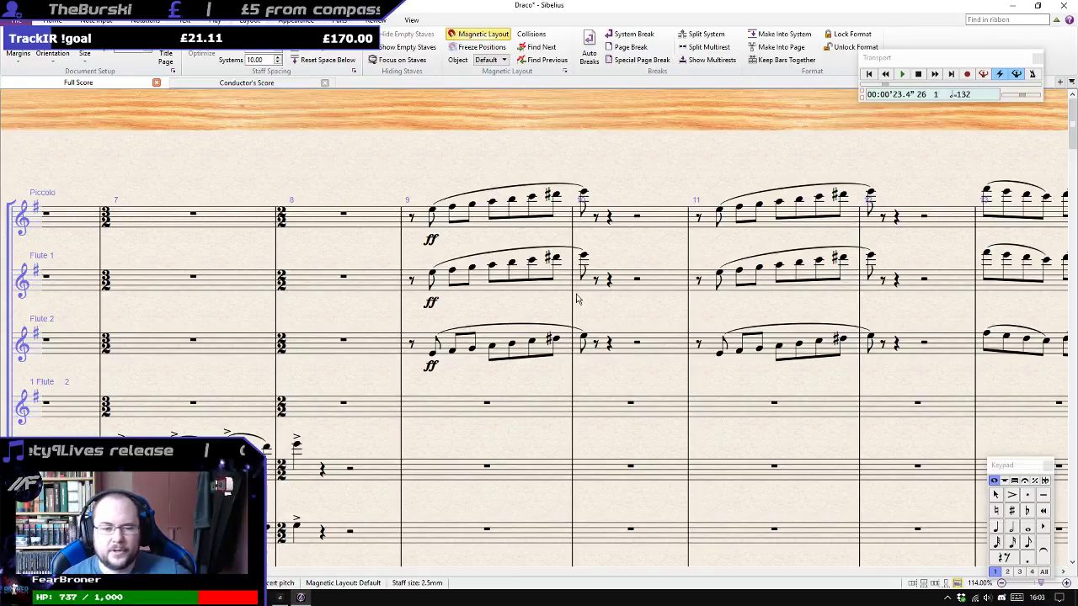
scroll(539, 278, "down", 10)
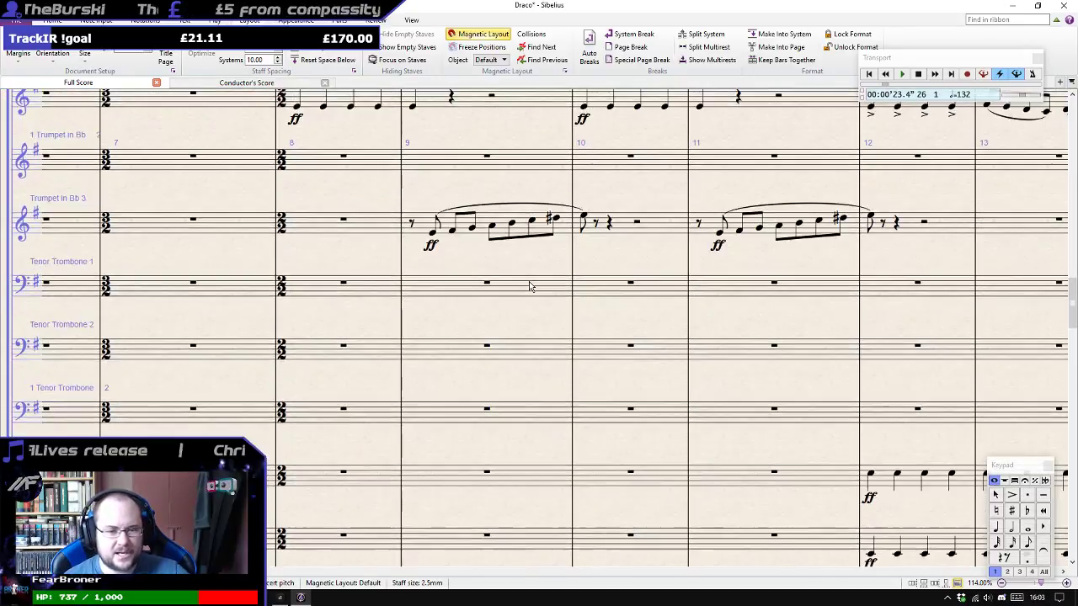
scroll(530, 286, "down", 12)
scroll(529, 294, "up", 17)
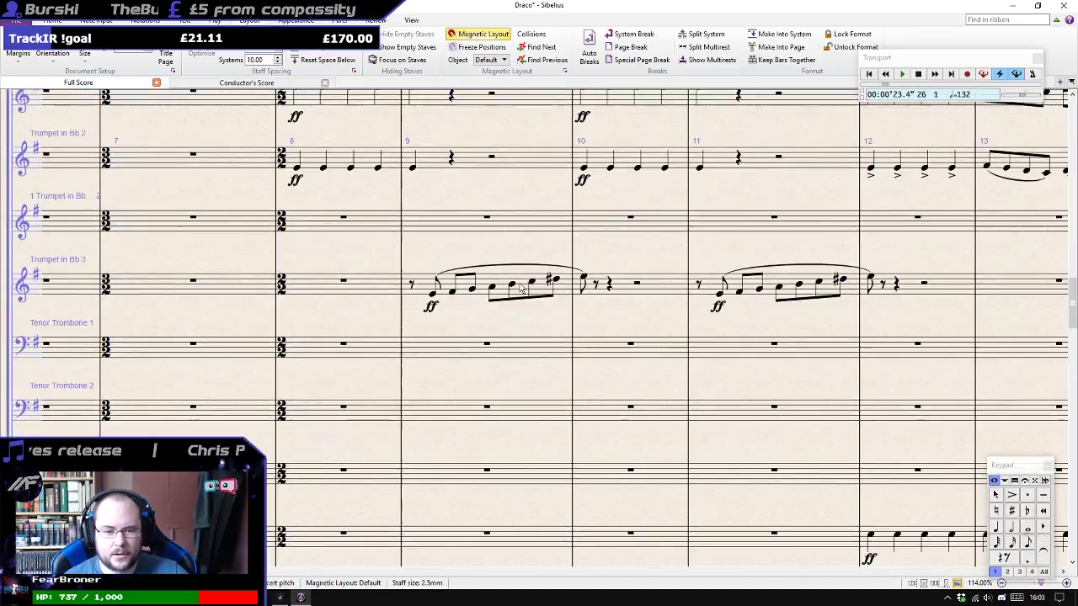
scroll(534, 298, "up", 8)
scroll(536, 299, "down", 2)
scroll(638, 331, "up", 8)
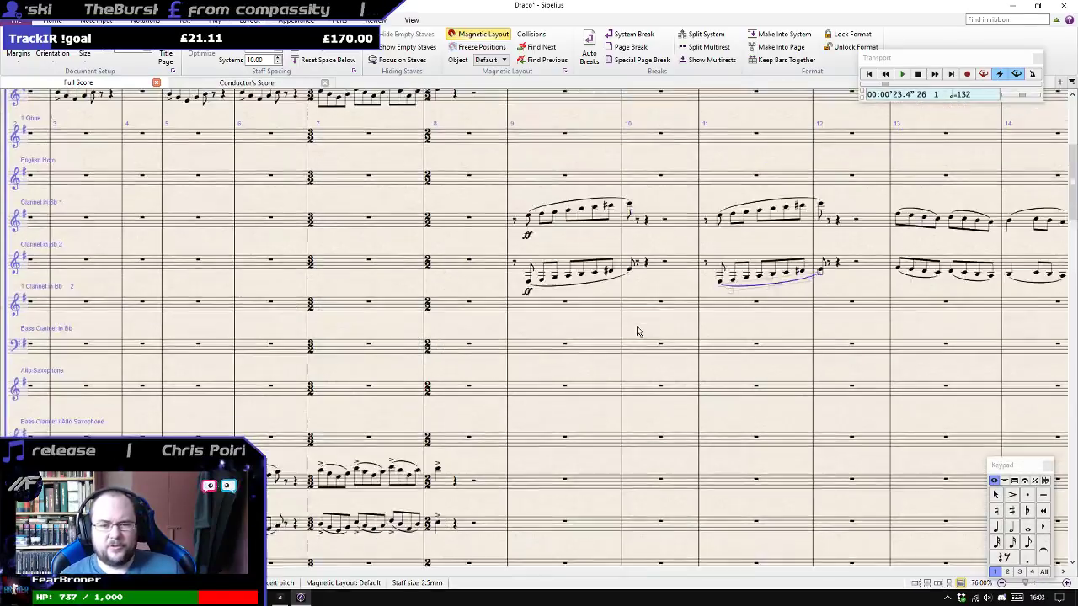
Enter four half notes rising stepwise from G on the Oboe 1 staff across bars 13 and 14.
left_click_drag(758, 328, 354, 298)
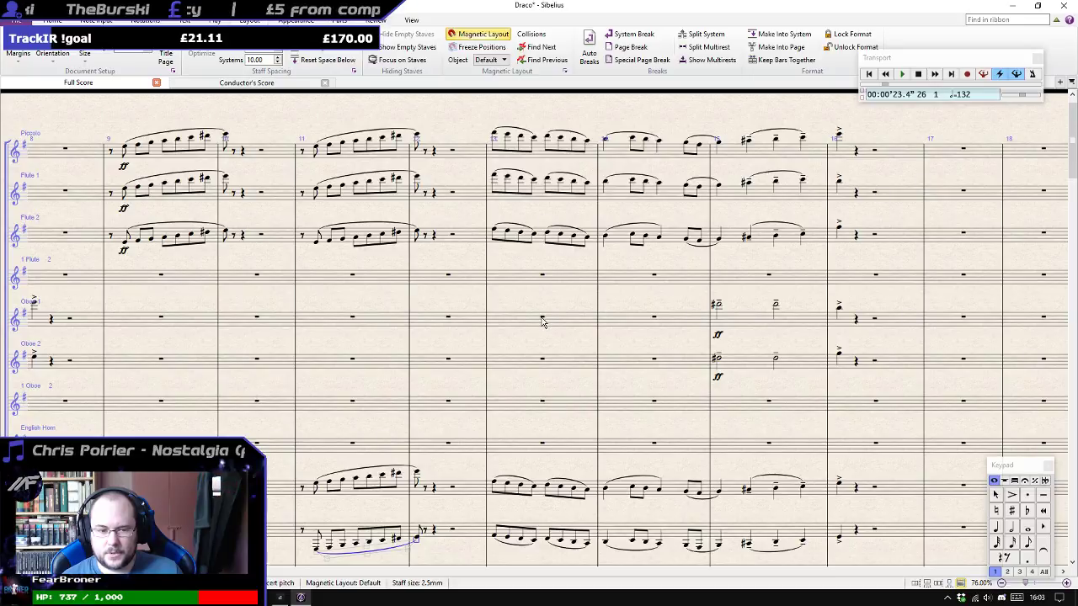
key("Delete")
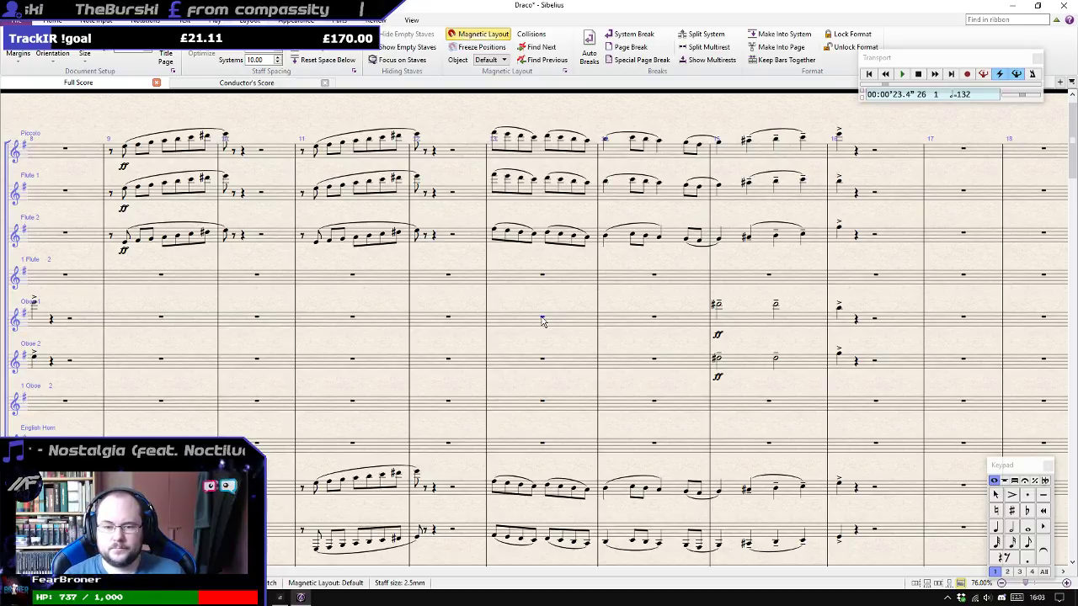
key("n")
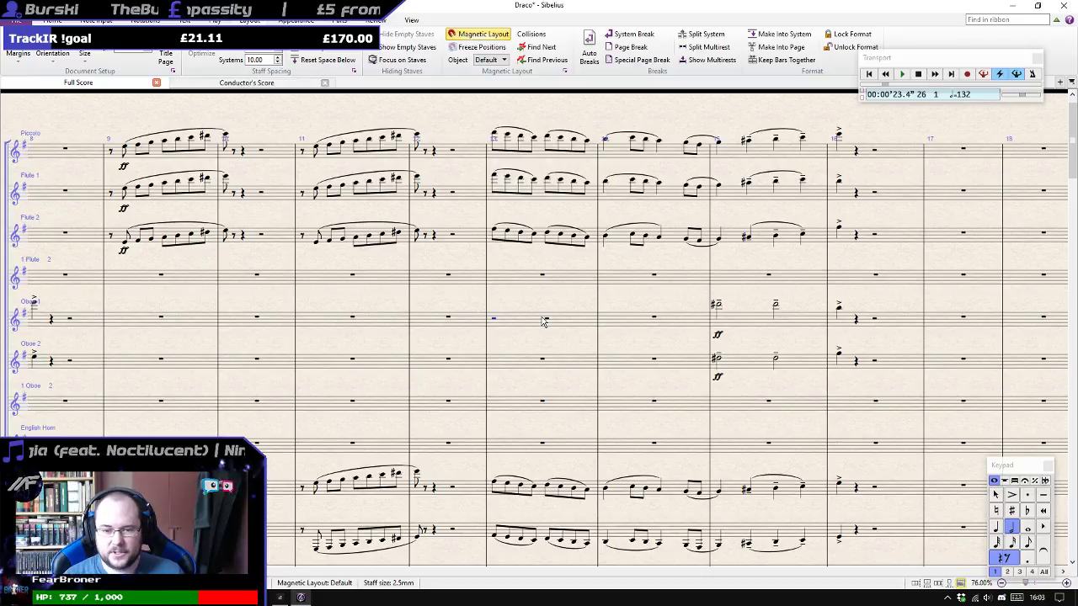
key("g")
key("t")
key("Escape")
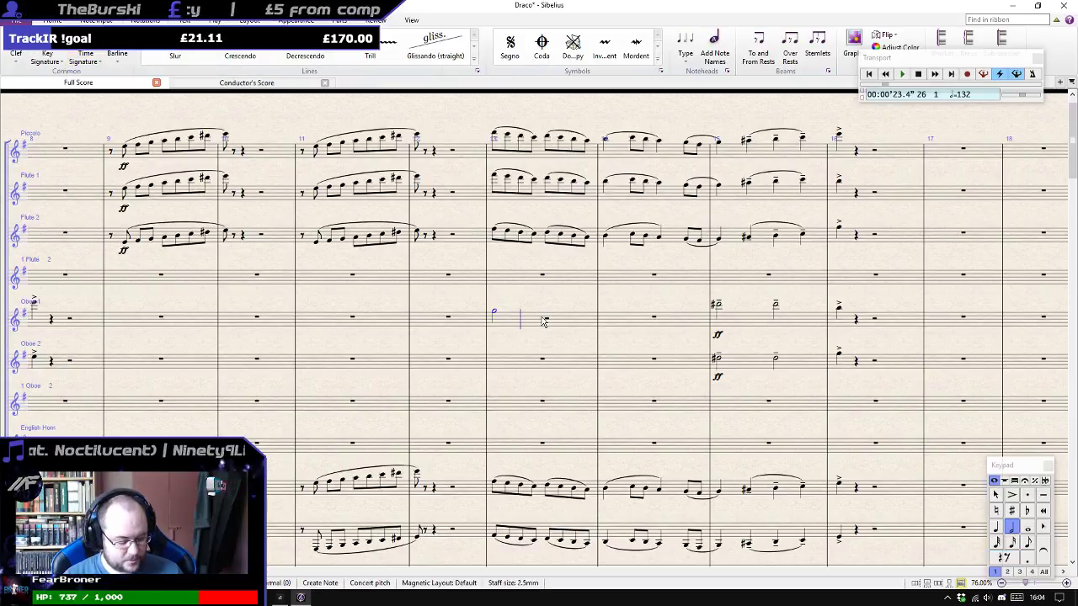
key("c")
key("d")
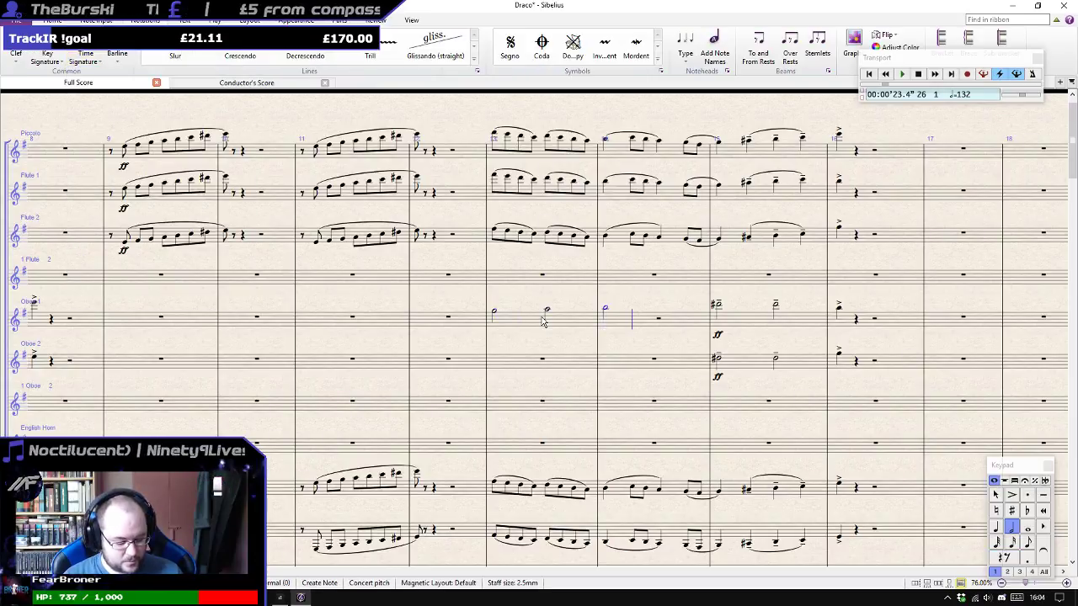
key("e")
Add an ff dynamic under the first Oboe 1 note in bar 13.
left_click(521, 323)
left_click(496, 314)
key("ctrl+e")
key("ctrl+f")
key("ctrl+f")
Add tenuto marks to the Oboe 1 half notes in bars 13 and 14, and delete the Oboe 1 ff in bar 15.
left_click(509, 325)
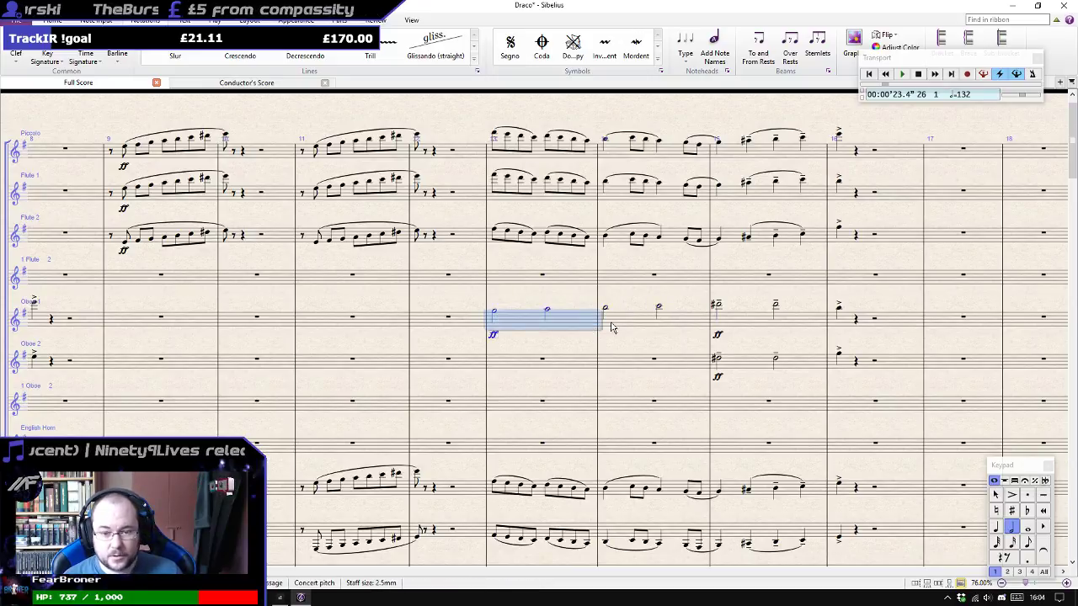
left_click(612, 328, "shift")
key("KP_Subtract")
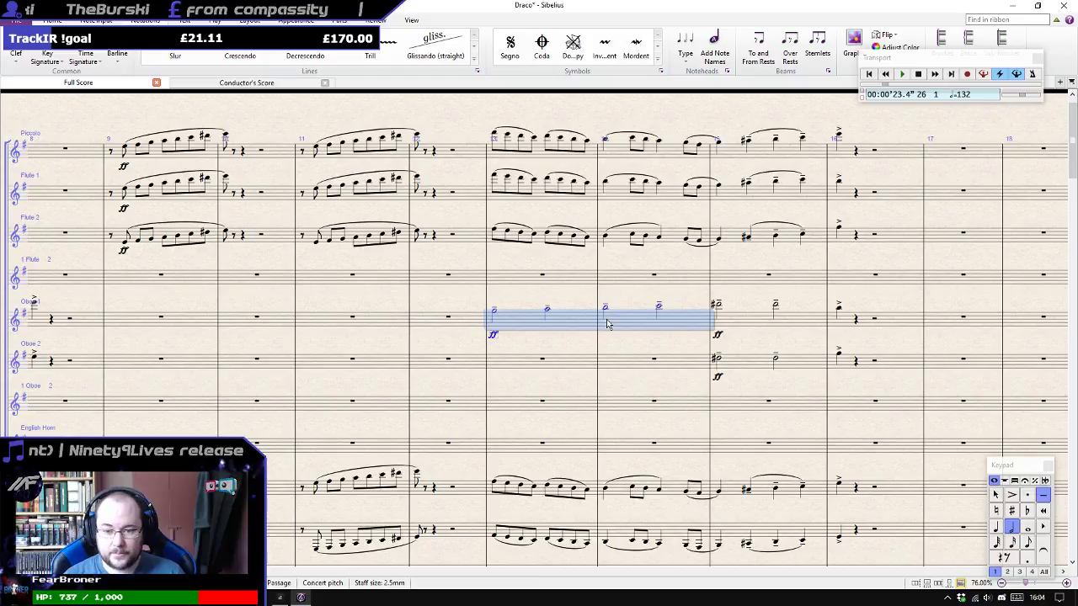
left_click(718, 336)
key("Delete")
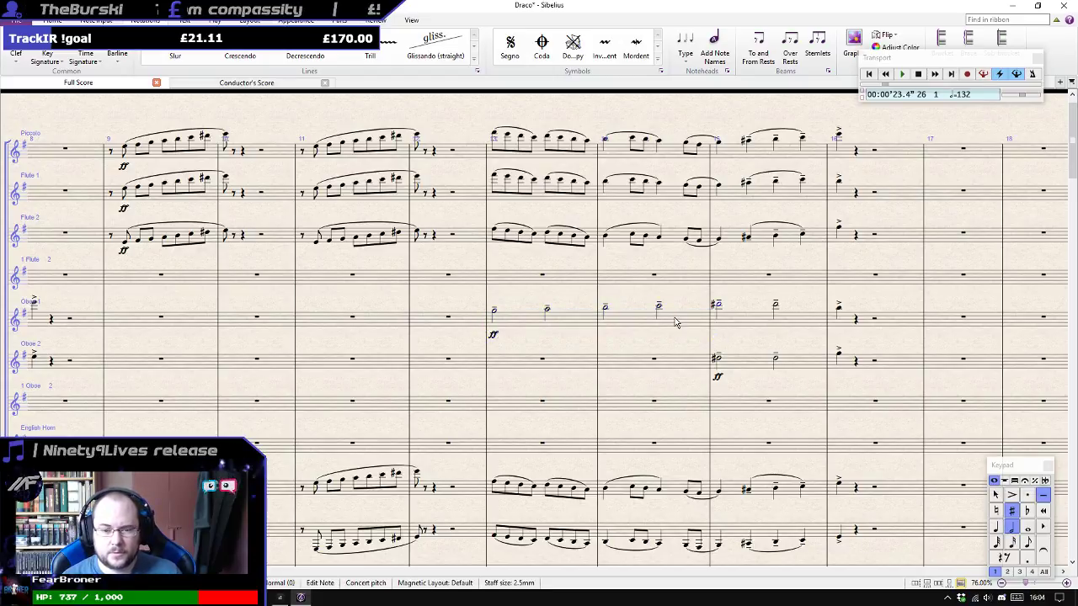
Copy the Oboe 1 half notes and ff of bars 13 and 14 to Oboe 2, and transpose the copy down an octave.
left_click(675, 320)
left_click(509, 320, "shift")
left_click(504, 368, "alt")
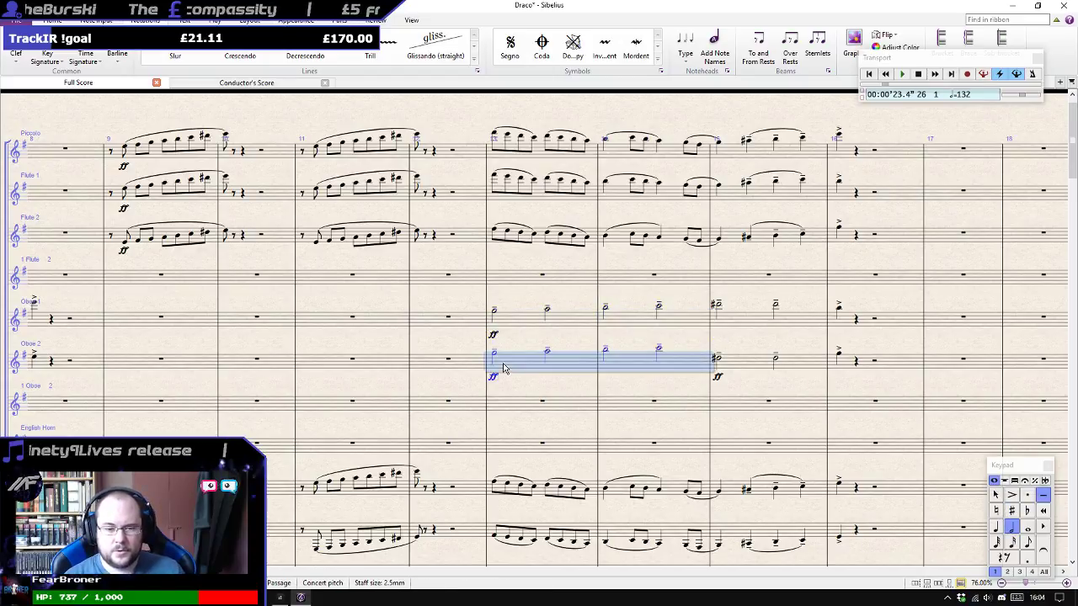
key("ctrl+Down")
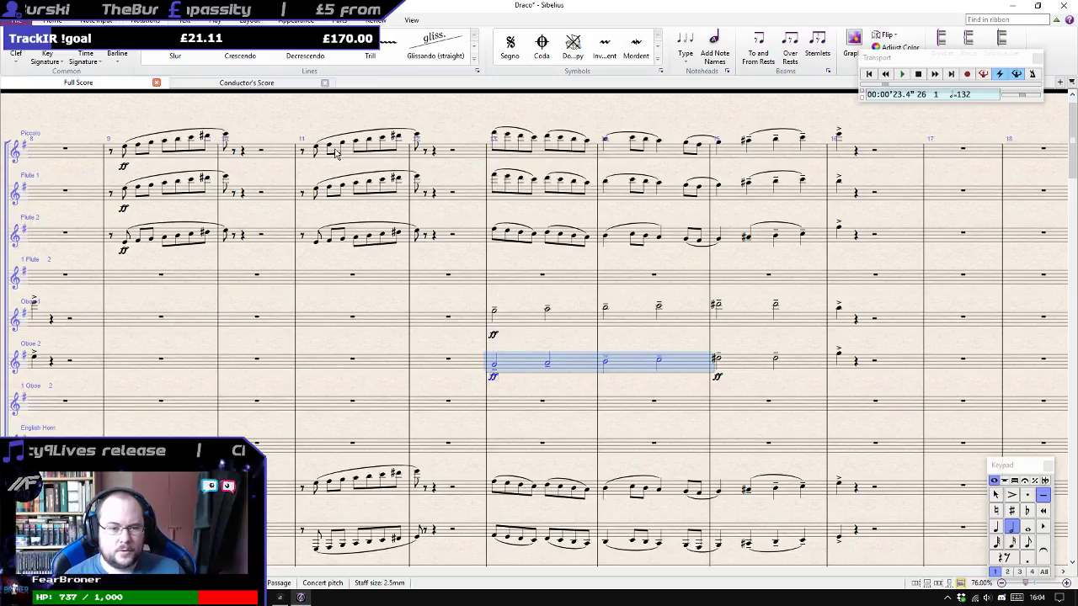
Play back the score from the start of bar 11 to hear the new oboe parts.
key("Escape")
left_click(304, 152)
key("p")
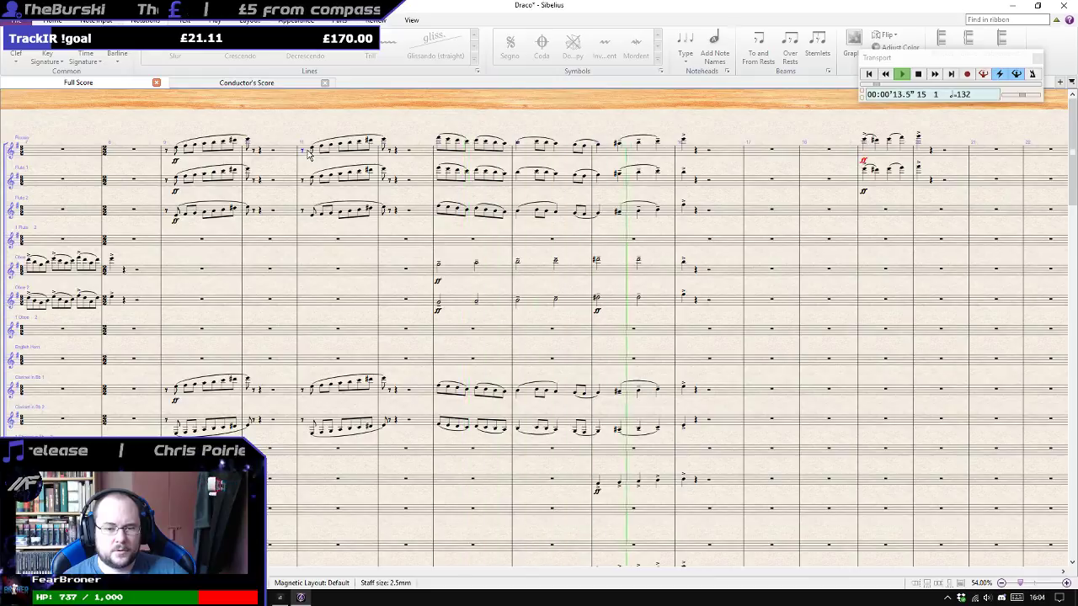
key("Escape")
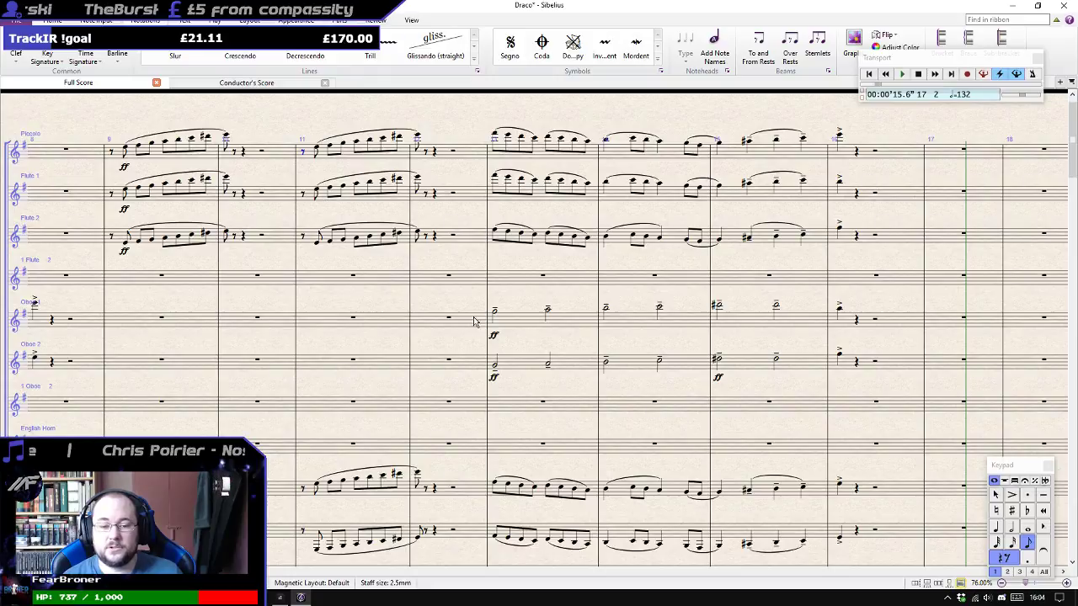
Play back the score from the first Oboe 1 note of bar 7 into bar 20.
key("ctrl+Home")
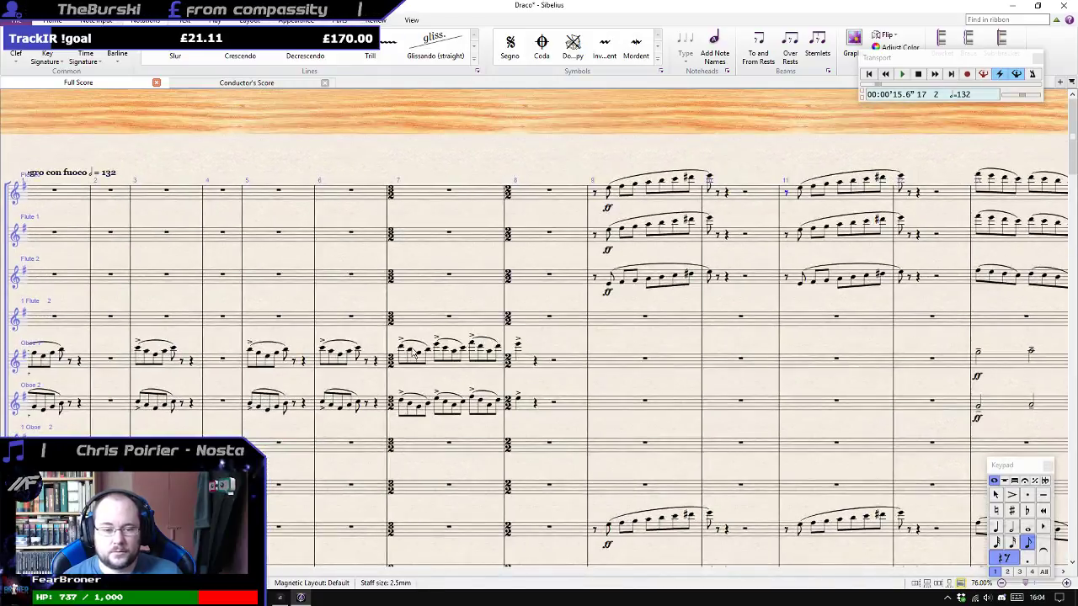
left_click(402, 351)
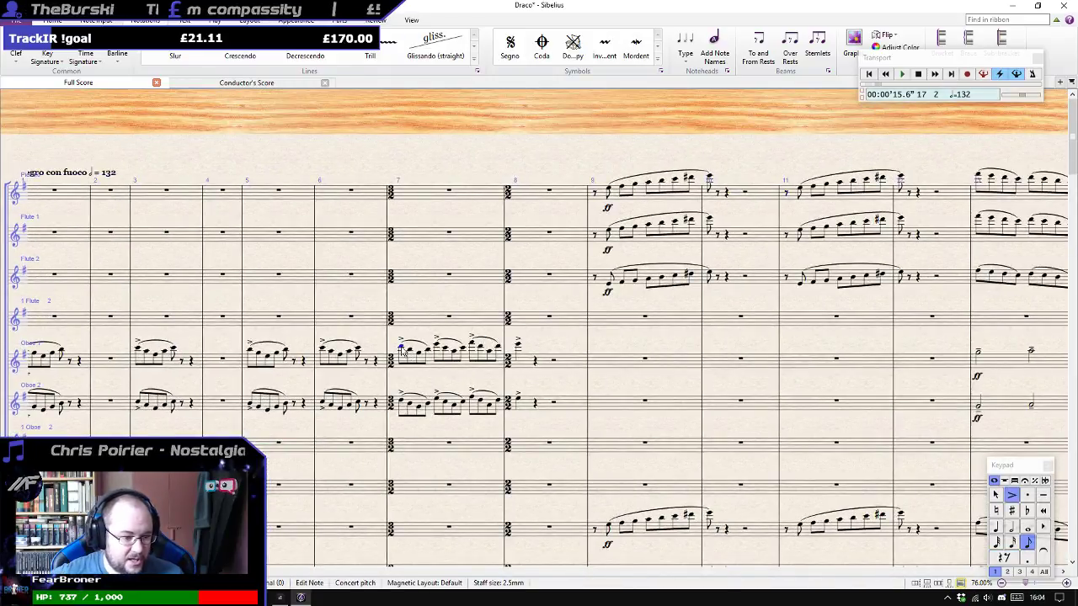
scroll(402, 352, "down", 2)
key("p")
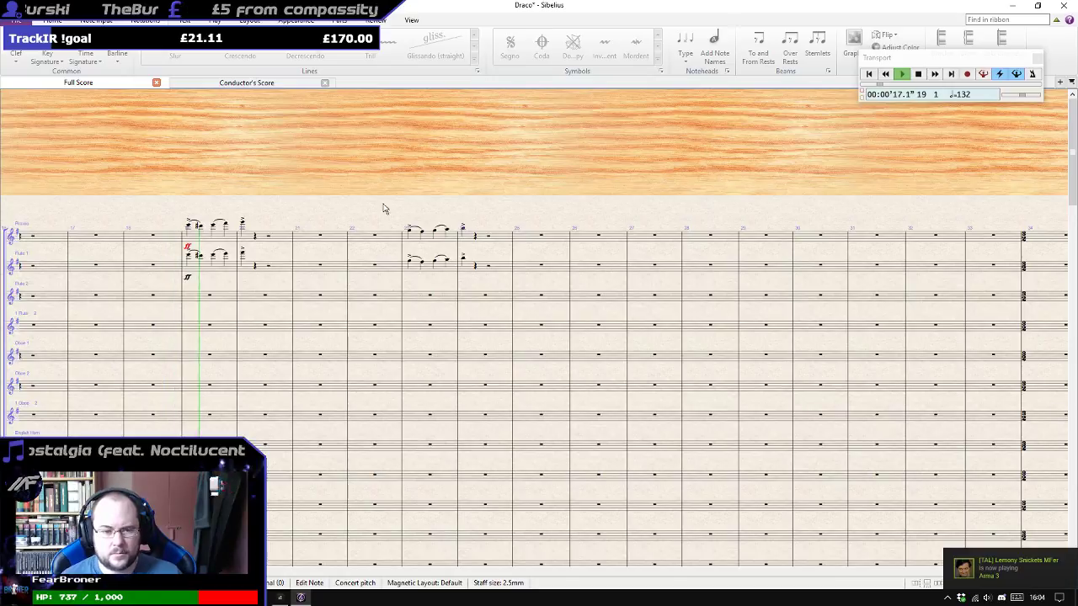
key("space")
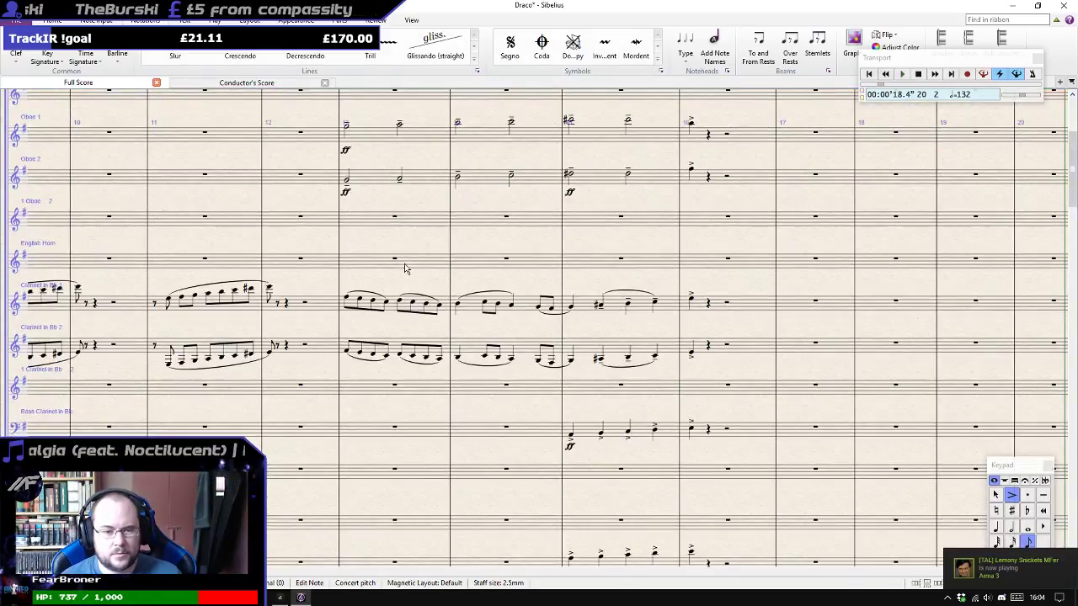
Examine the scoring of all instrument families around bars 14 to 26, from woodwinds down to the original piano staves.
left_click_drag(734, 249, 299, 425)
scroll(348, 390, "down", 8)
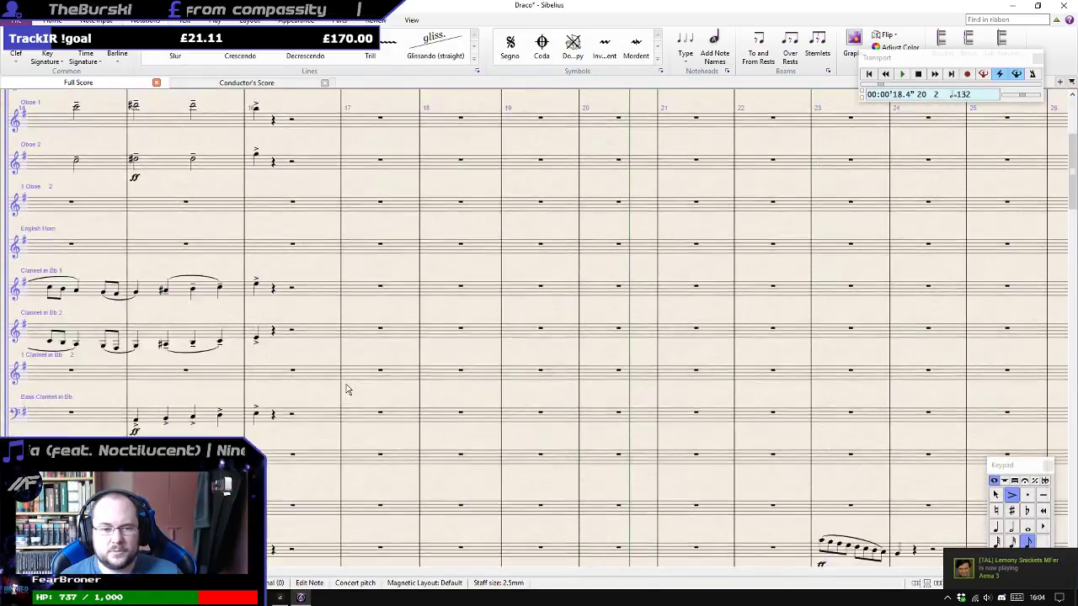
scroll(354, 389, "down", 10)
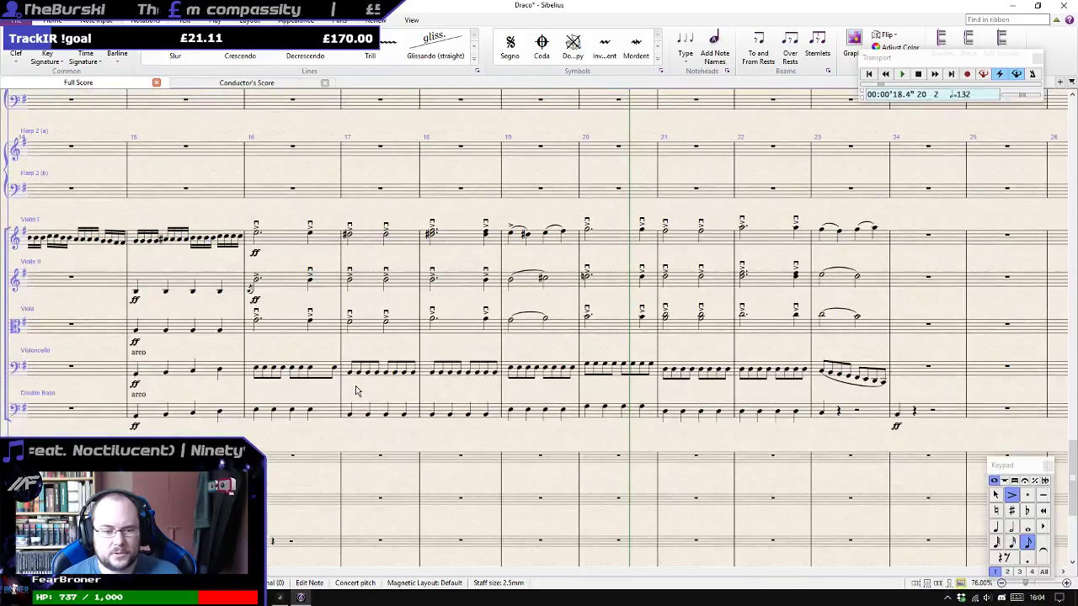
scroll(356, 391, "down", 10)
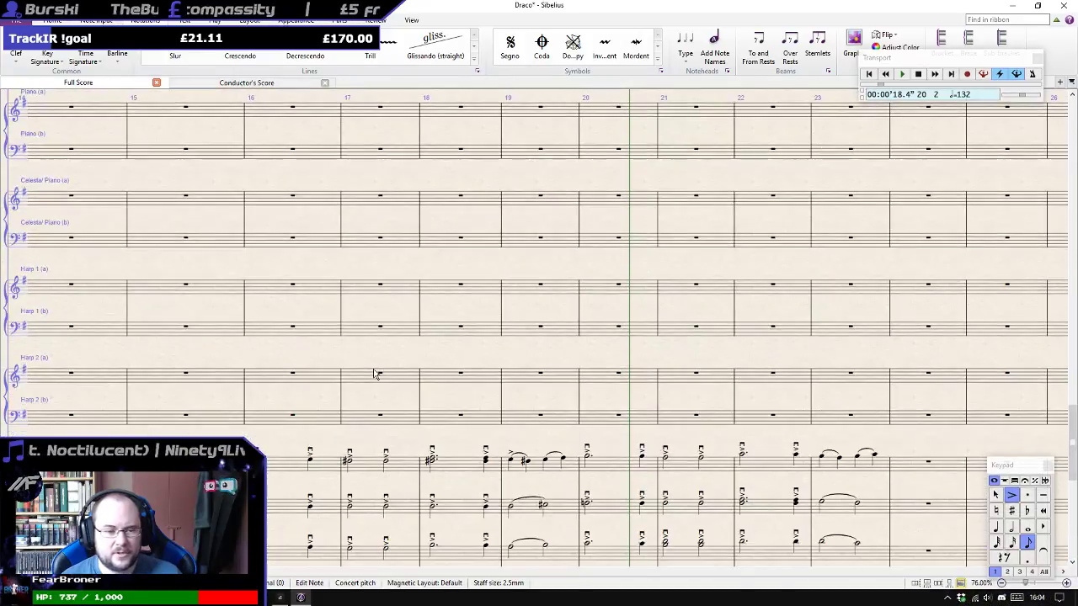
scroll(375, 374, "up", 8)
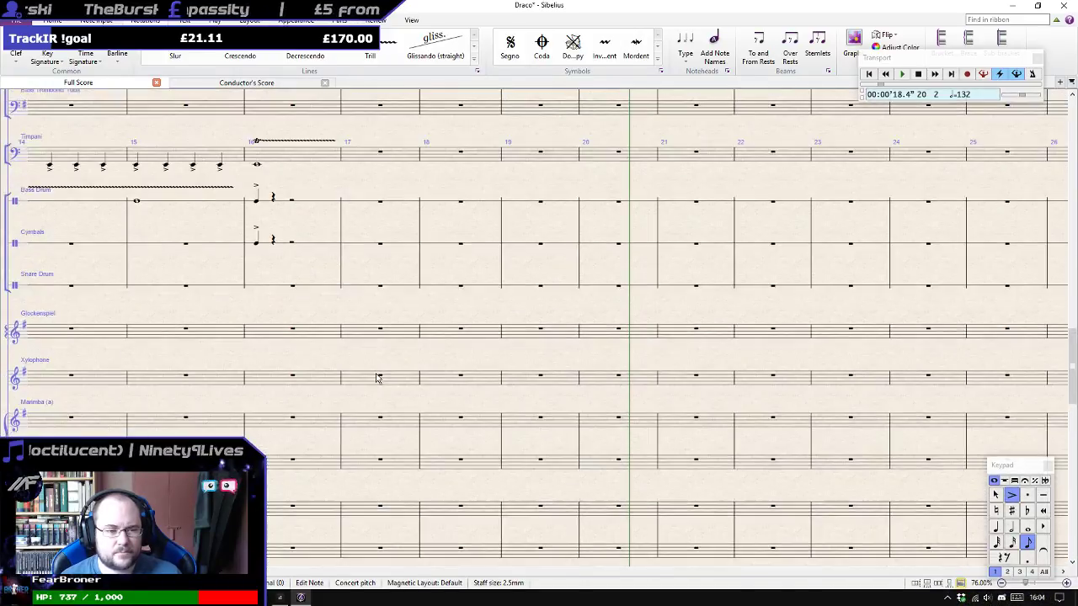
scroll(376, 379, "up", 2)
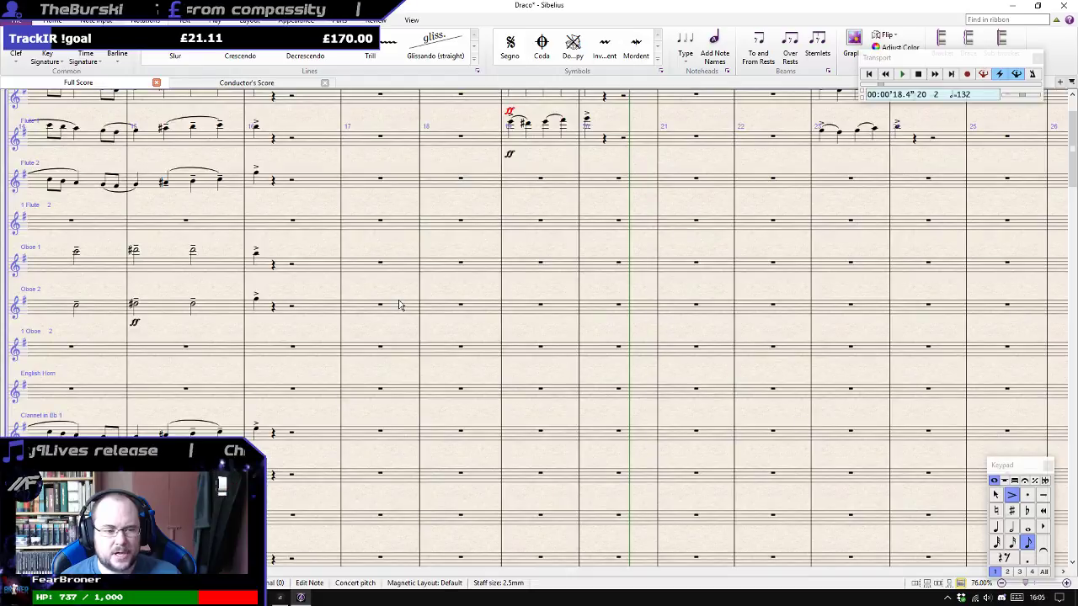
scroll(400, 305, "down", 5)
scroll(394, 320, "down", 10)
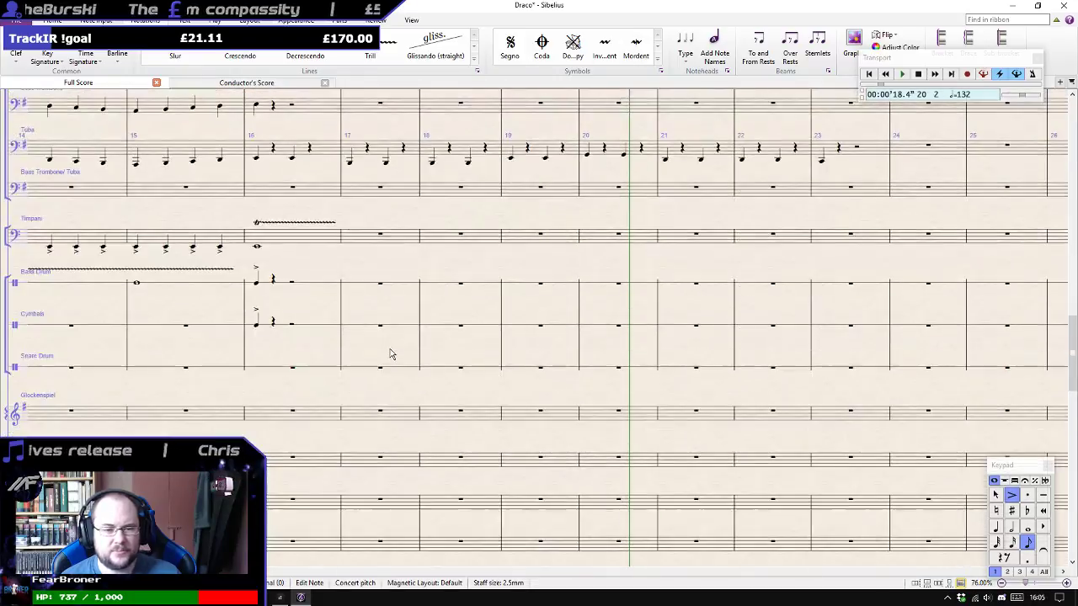
scroll(378, 362, "down", 1)
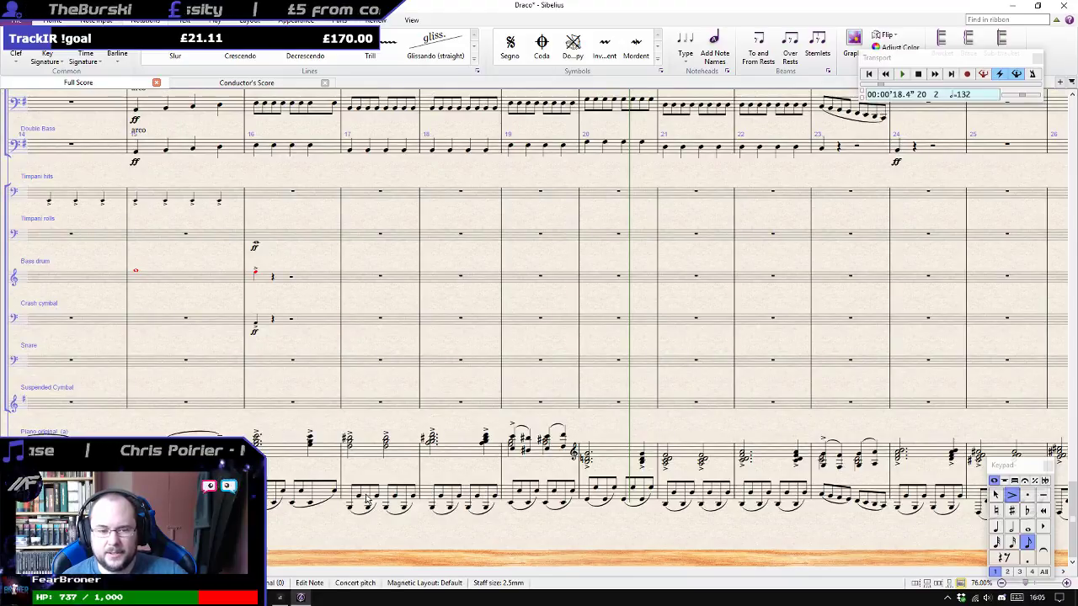
scroll(366, 493, "up", 8)
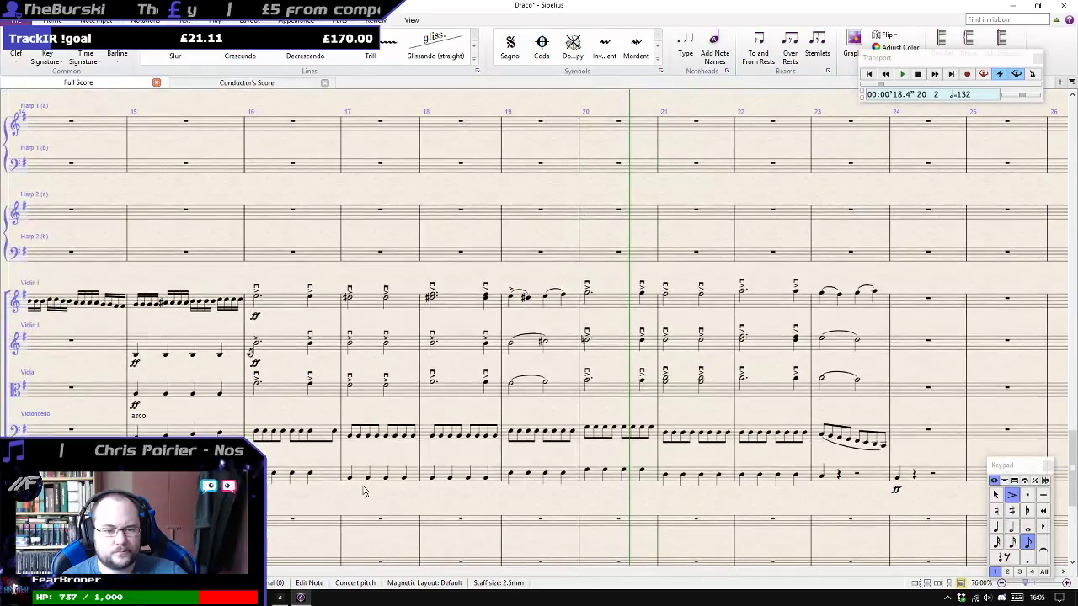
scroll(364, 491, "up", 2)
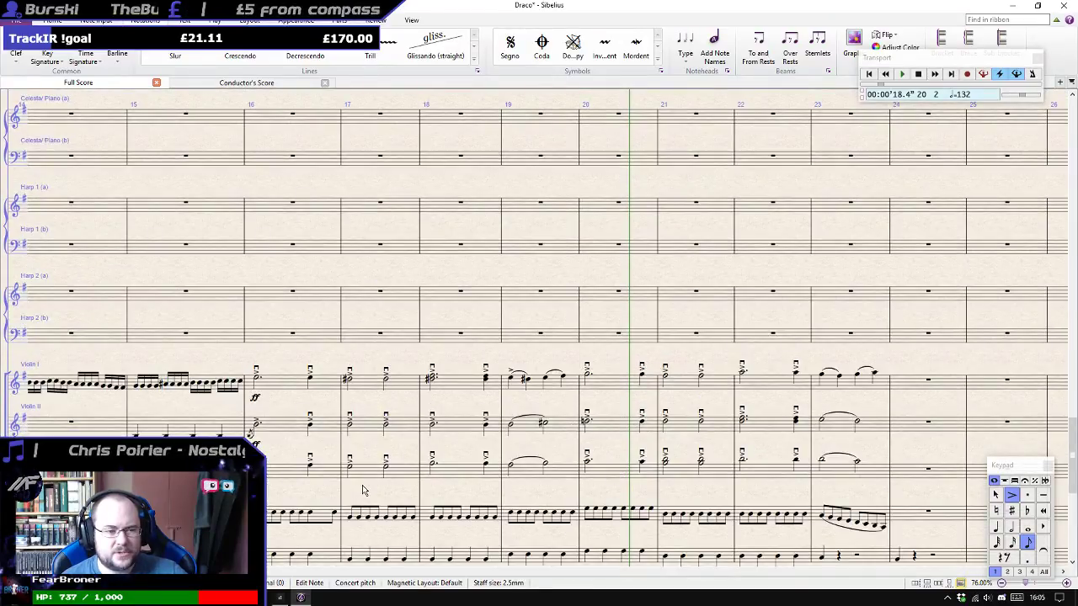
scroll(364, 491, "down", 10)
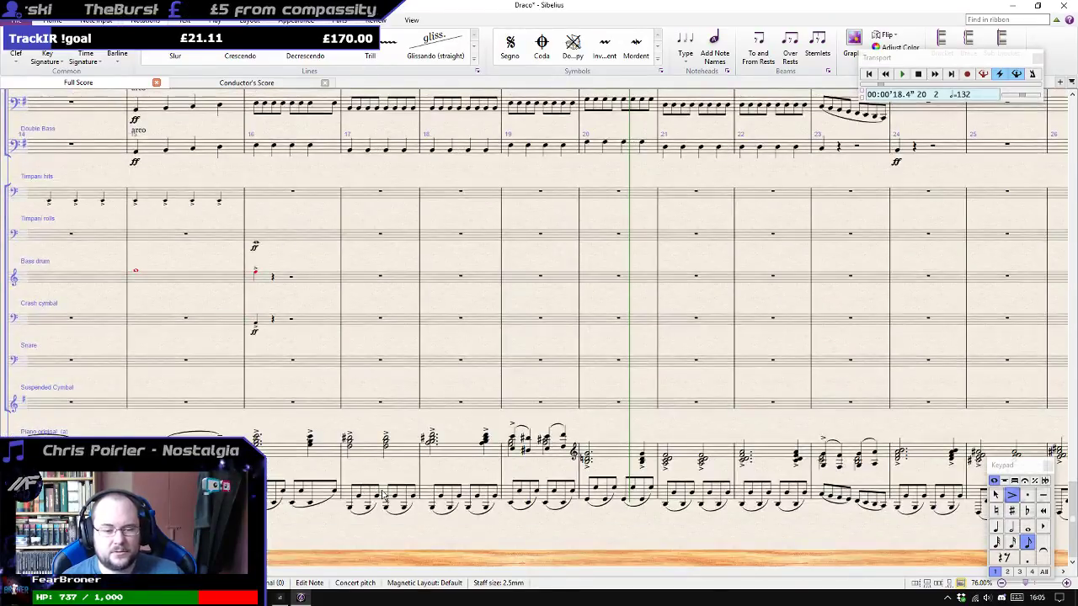
Copy the original piano's left-hand passage of bars 16 to 23 to the Piano (b) staff, starting at bar 16.
left_click(384, 495)
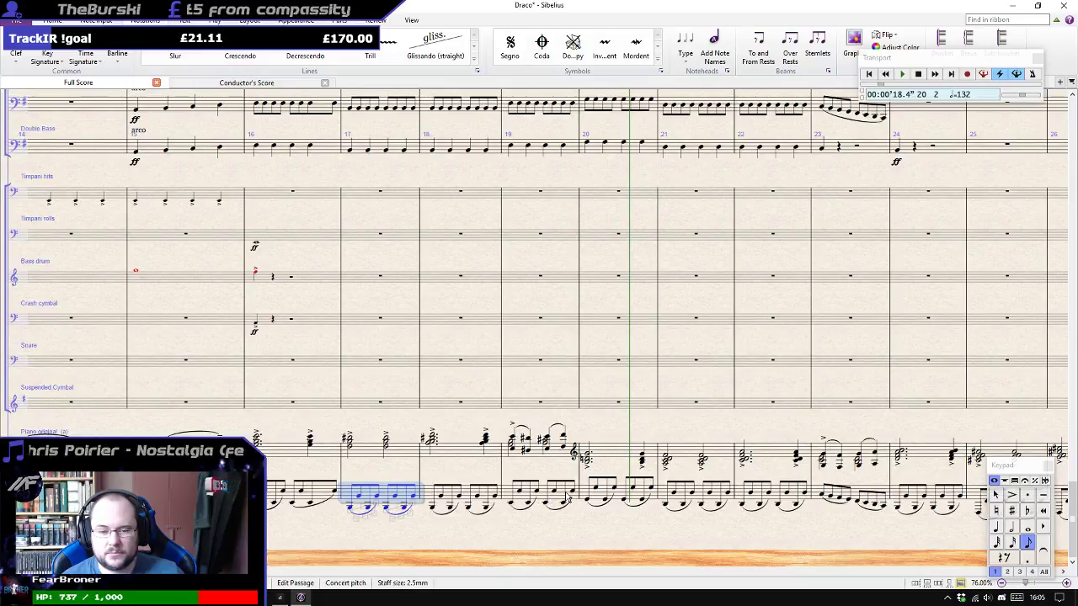
left_click(272, 503)
left_click_drag(892, 531, 679, 491)
left_click(672, 462, "shift")
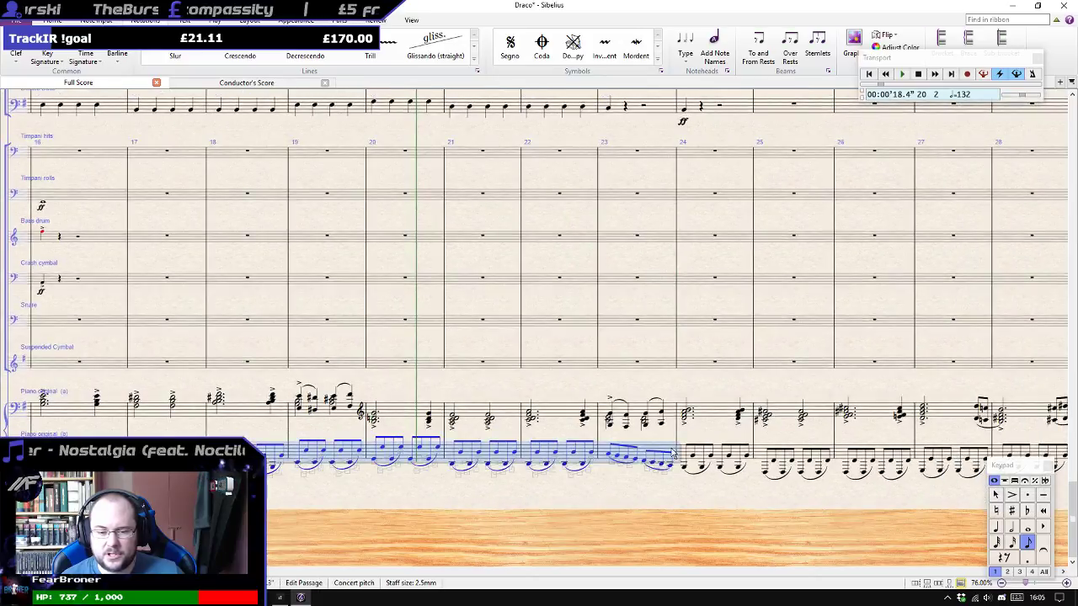
scroll(535, 469, "down", 10)
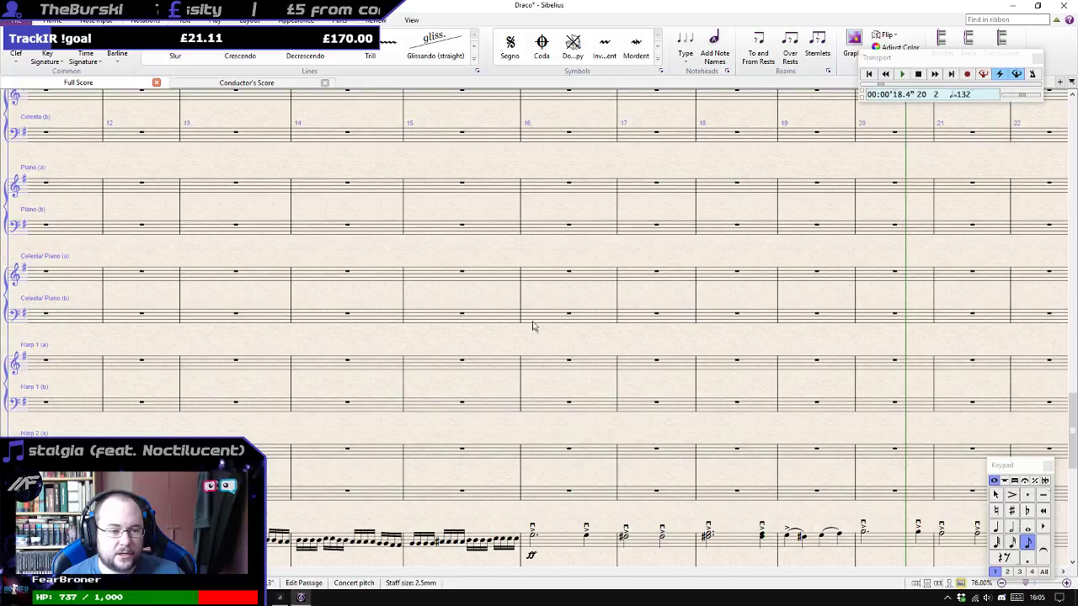
left_click(543, 233, "alt")
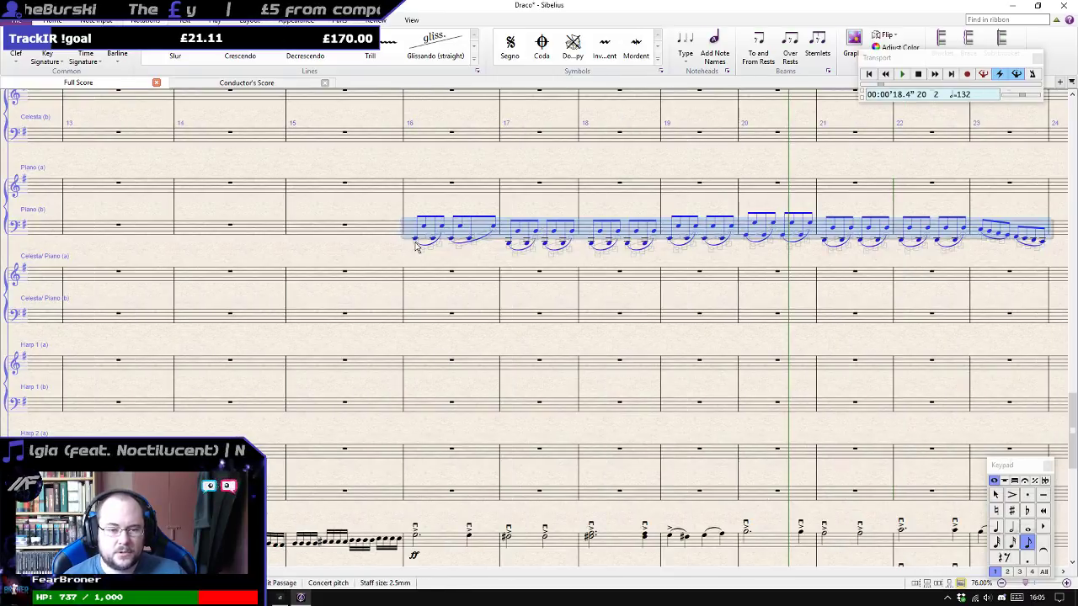
Add an ff dynamic under the Piano (a) staff at the start of bar 16.
key("Escape")
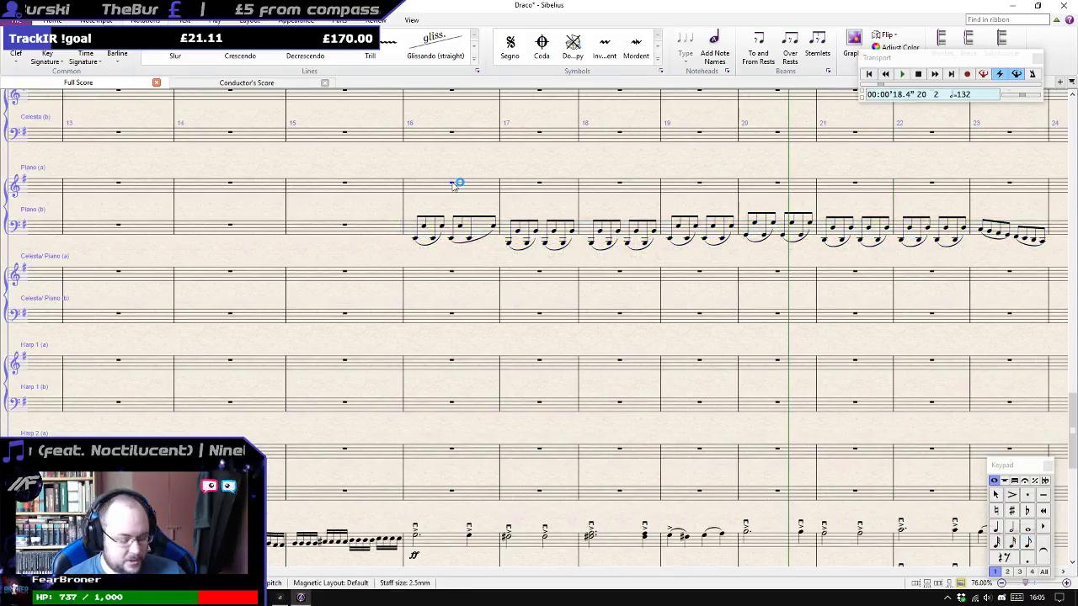
key("ctrl+f")
key("ctrl+f")
key("Escape")
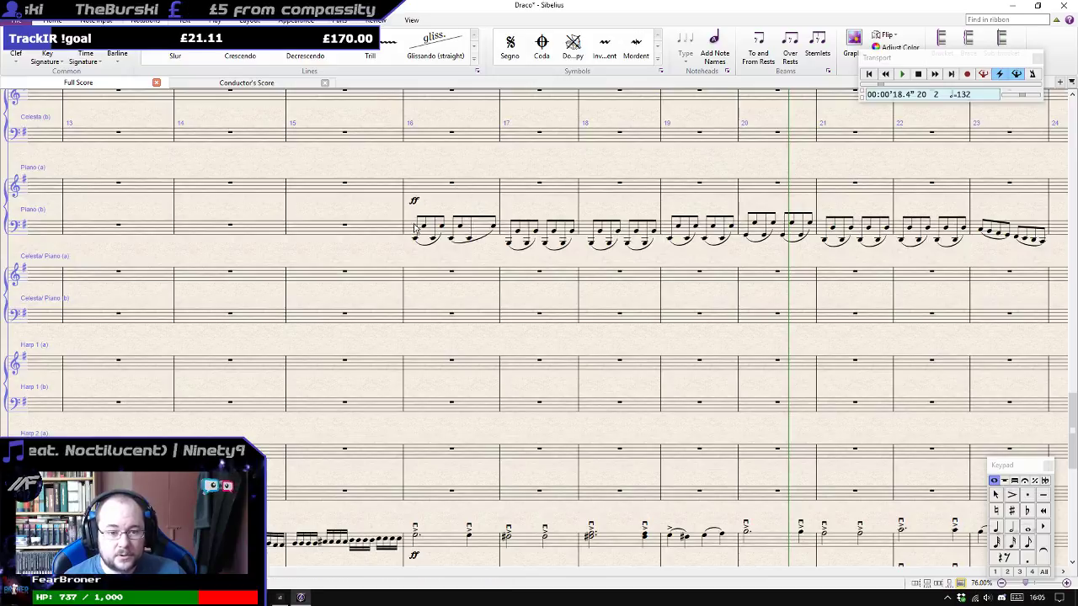
Audition the first Piano (b) note in bar 16, select the Play 6 track in the DAW session, and return to the Sibelius score.
left_click(414, 240)
scroll(414, 252, "up", 5)
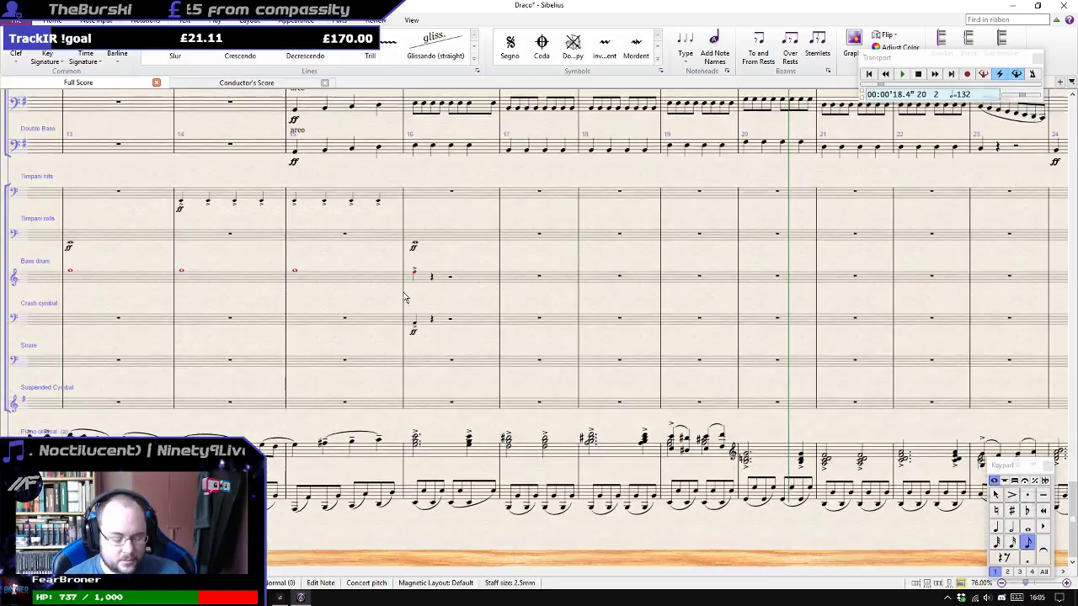
left_click(280, 597)
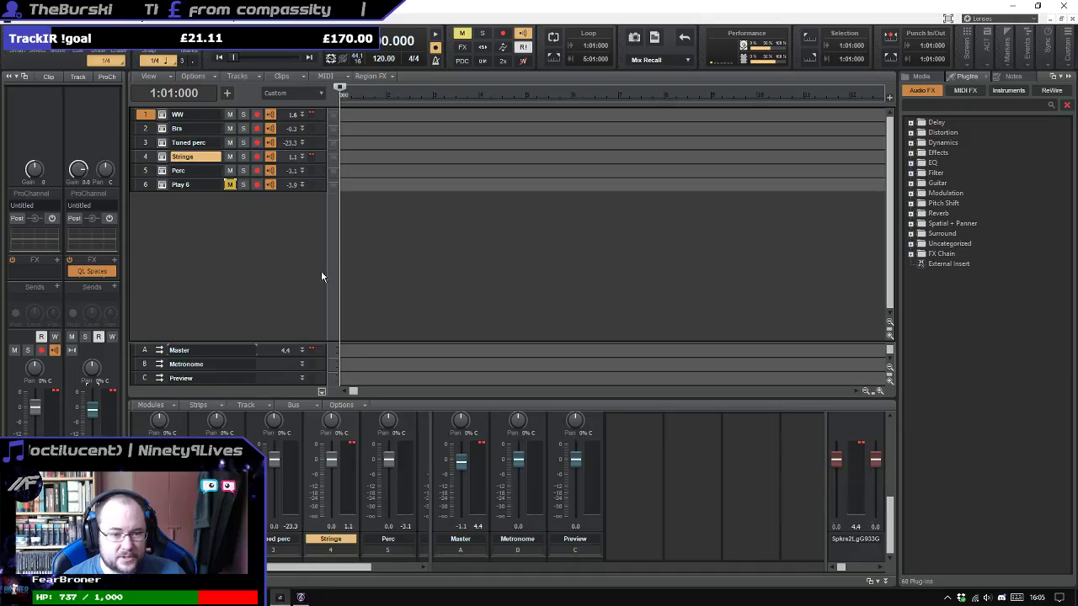
left_click(270, 184)
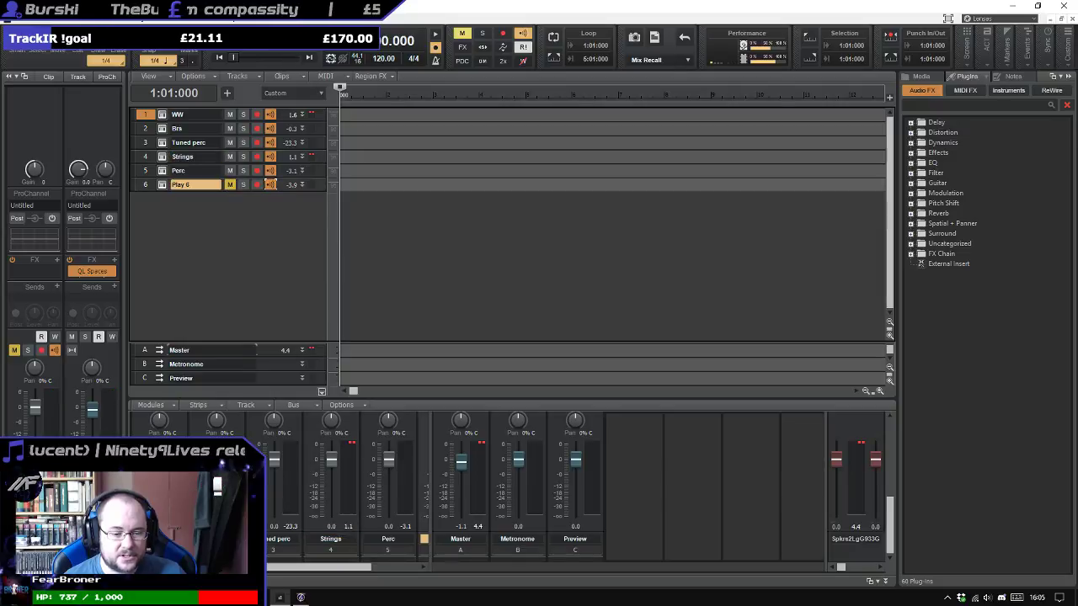
left_click(300, 597)
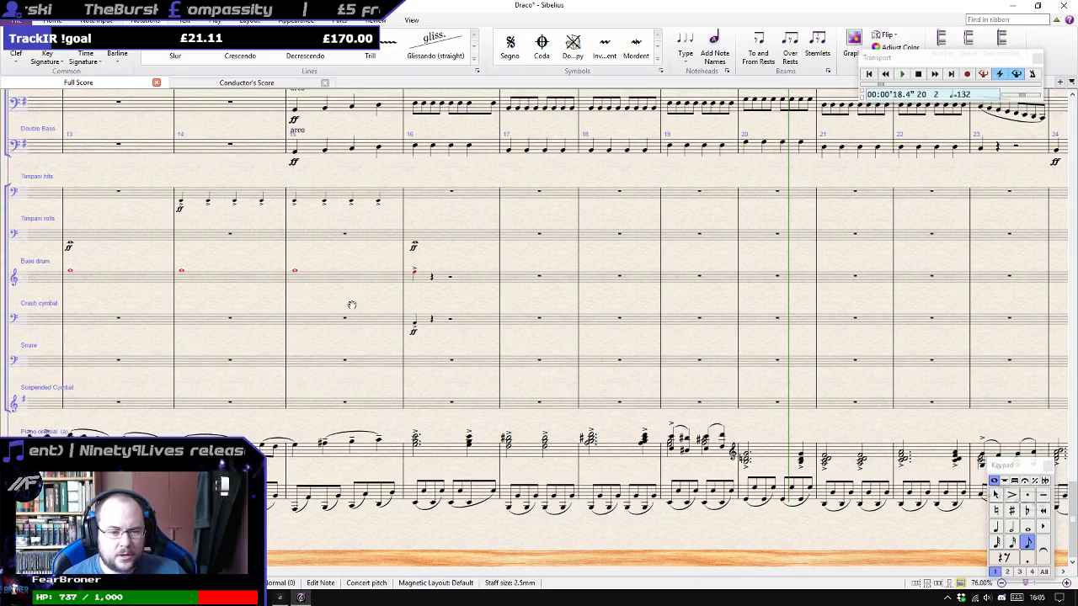
Play back the score from the cello entry in bar 15 to check the added piano part.
scroll(350, 303, "up", 4)
left_click(372, 263)
key("p")
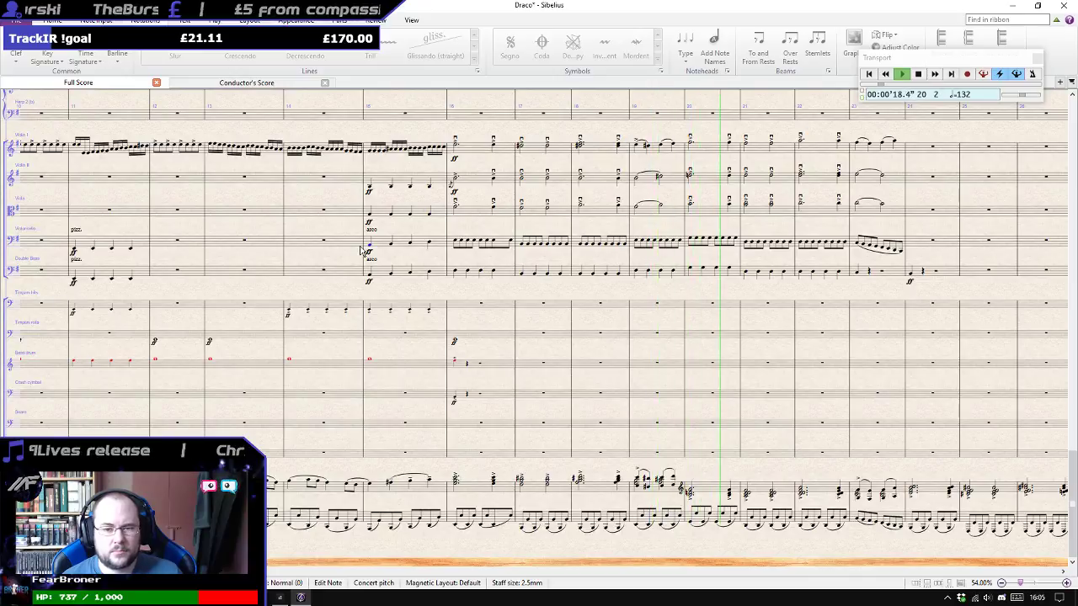
scroll(564, 297, "up", 1)
scroll(564, 297, "up", 4)
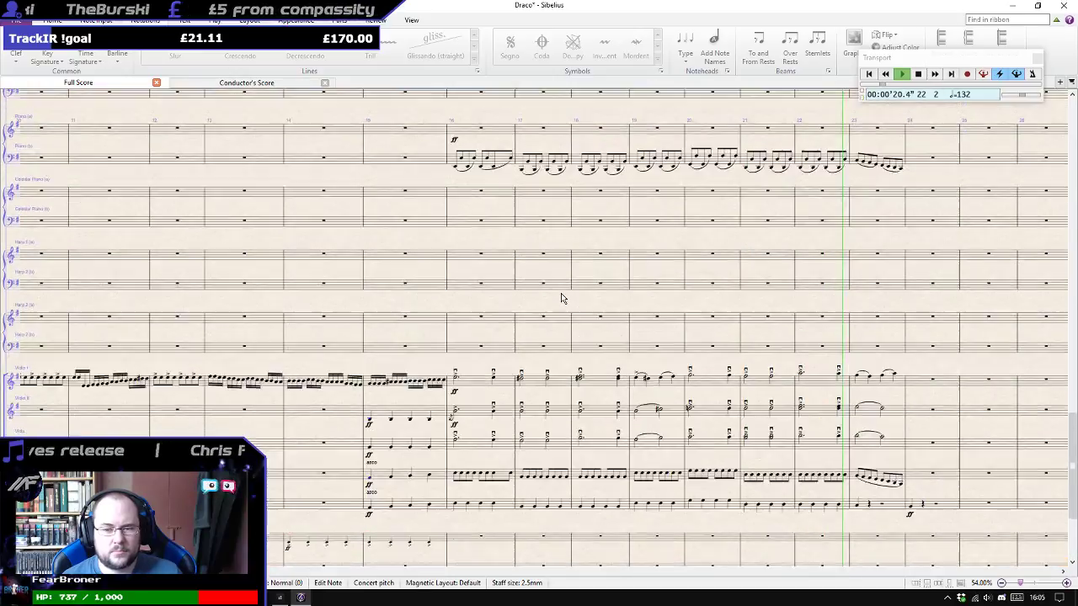
key("space")
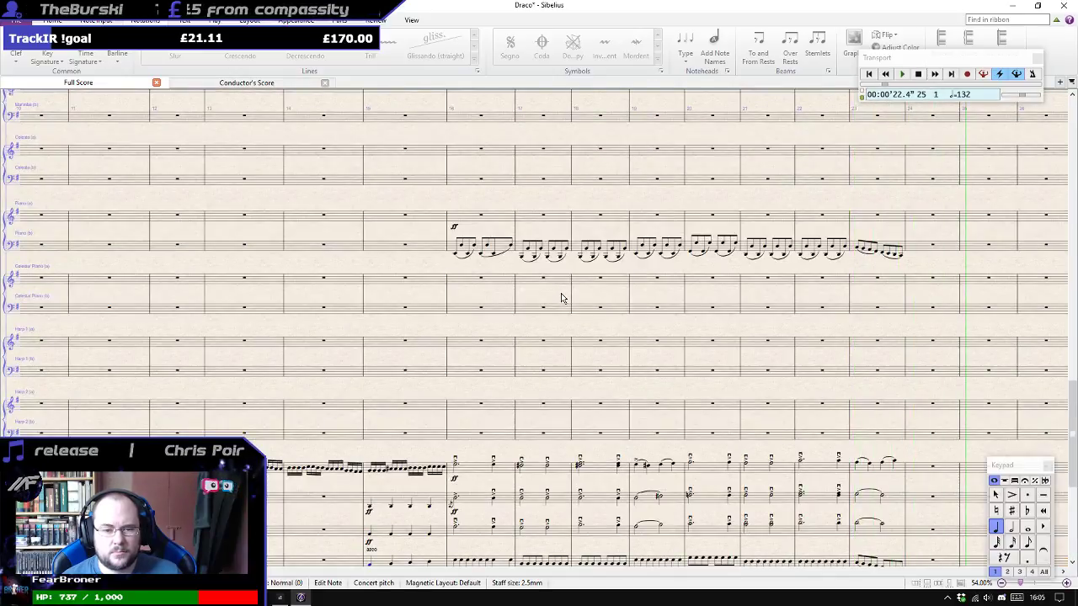
Play back the score from the Piano (b) passage at bar 16.
scroll(378, 163, "up", 2)
left_click(357, 125)
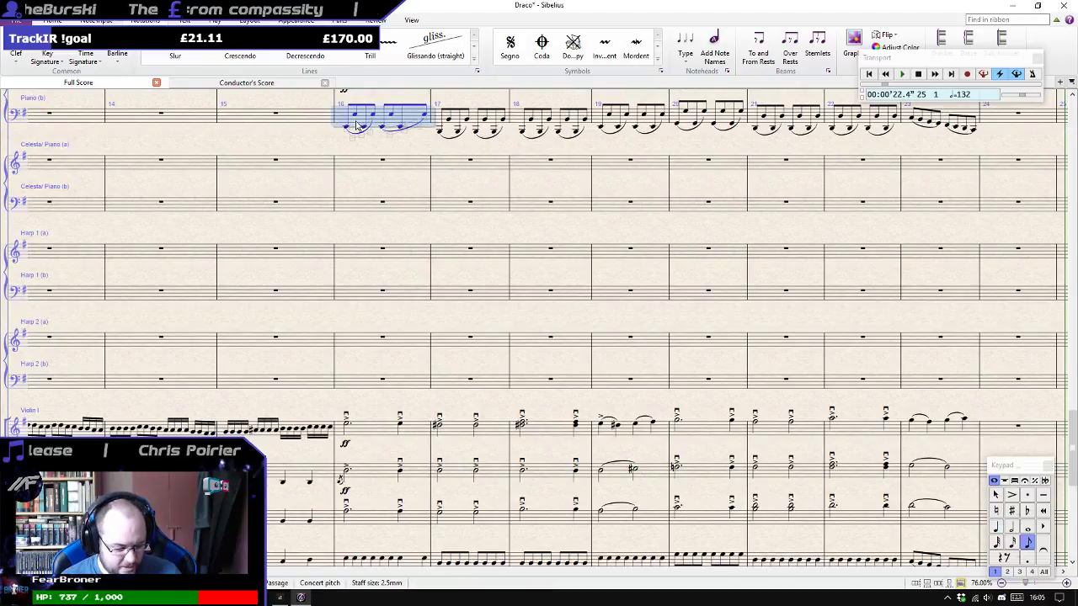
key("p")
scroll(357, 125, "down", 2)
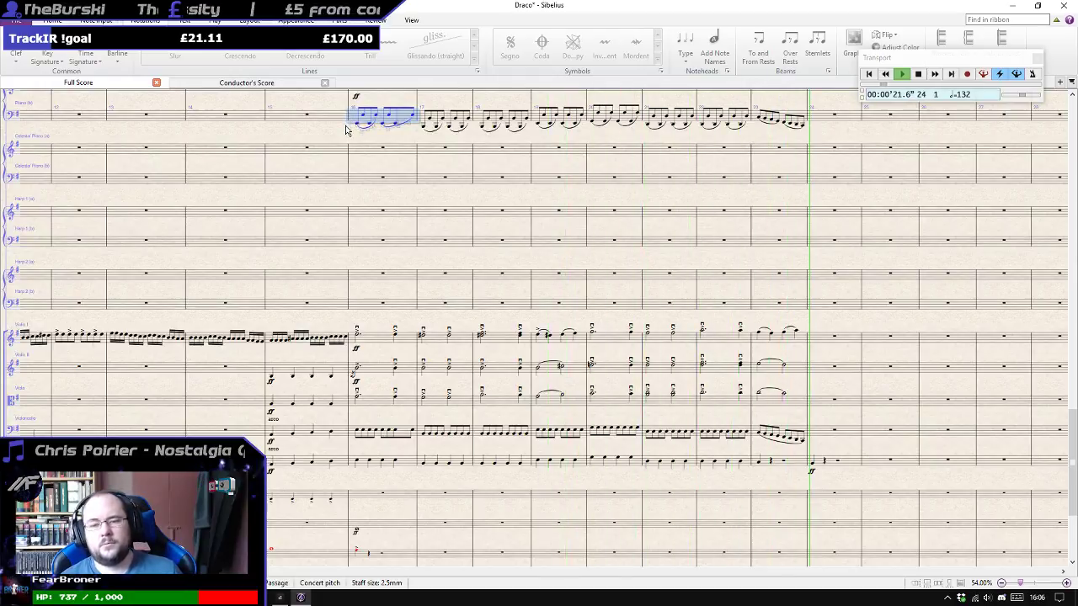
key("Escape")
Delete the Piano (b) passage in bars 16 to 23 and the ff dynamic at bar 16.
scroll(346, 130, "up", 2)
scroll(611, 303, "up", 3)
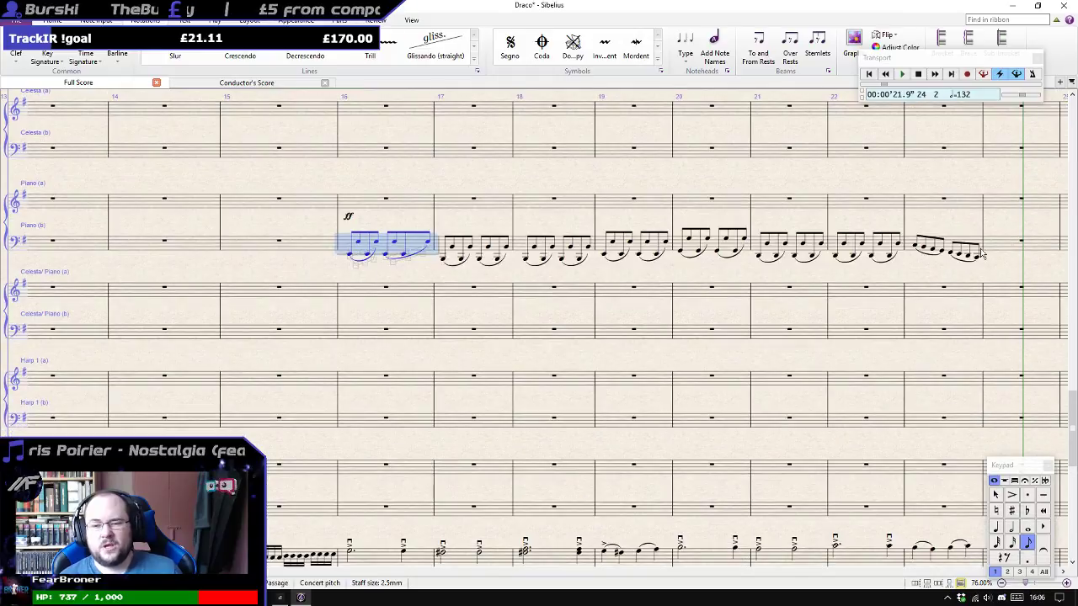
left_click(952, 245, "shift")
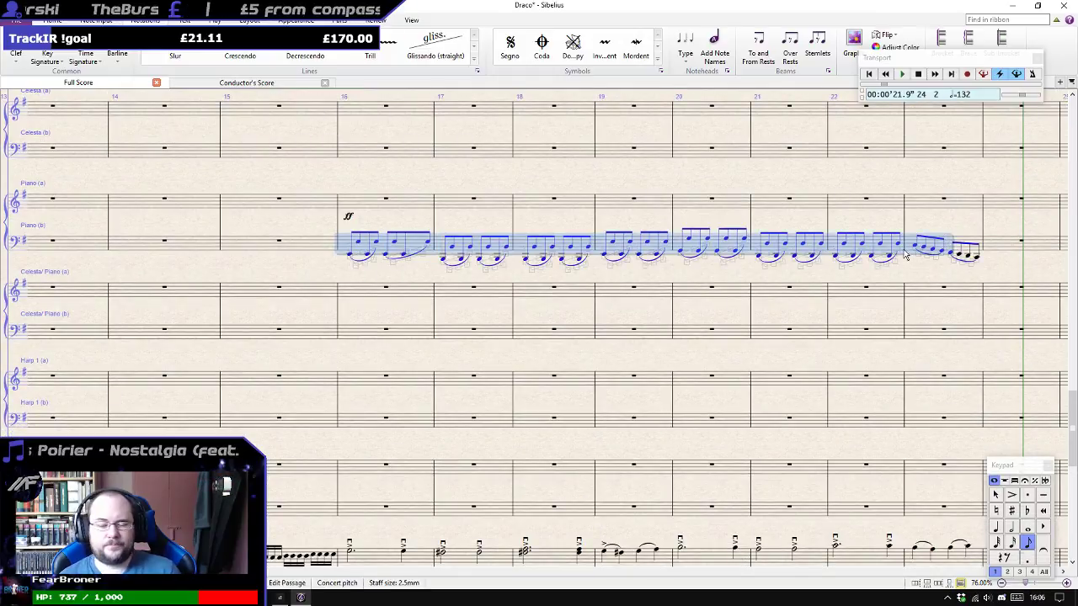
key("Delete")
left_click(966, 241)
key("Delete")
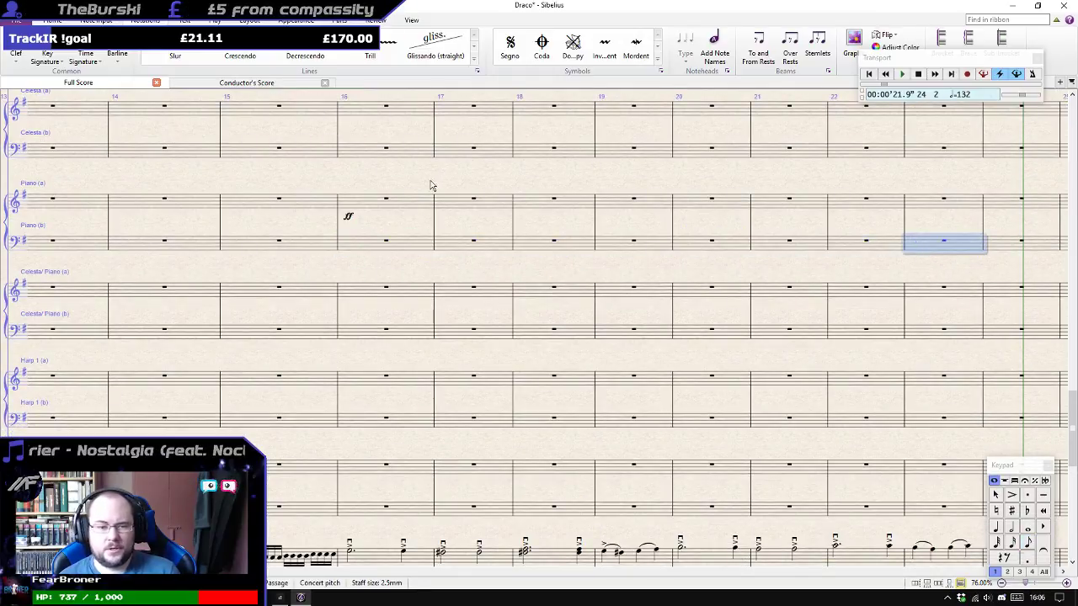
left_click(368, 206)
key("Delete")
Examine the brass, percussion and string staves around bars 15 to 23 for instruments still resting.
scroll(380, 320, "up", 8)
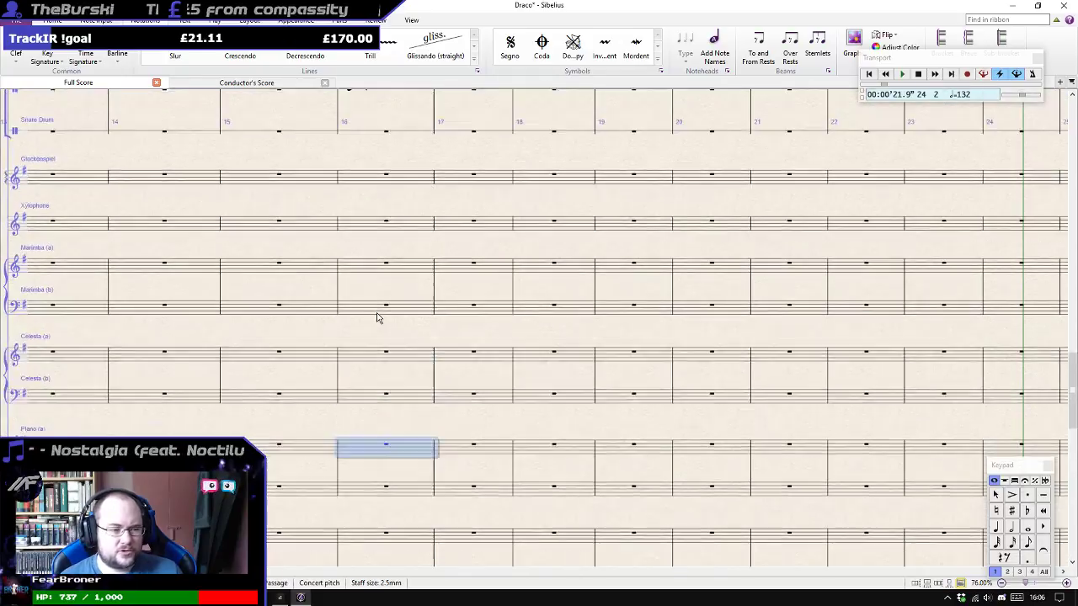
scroll(379, 319, "up", 3)
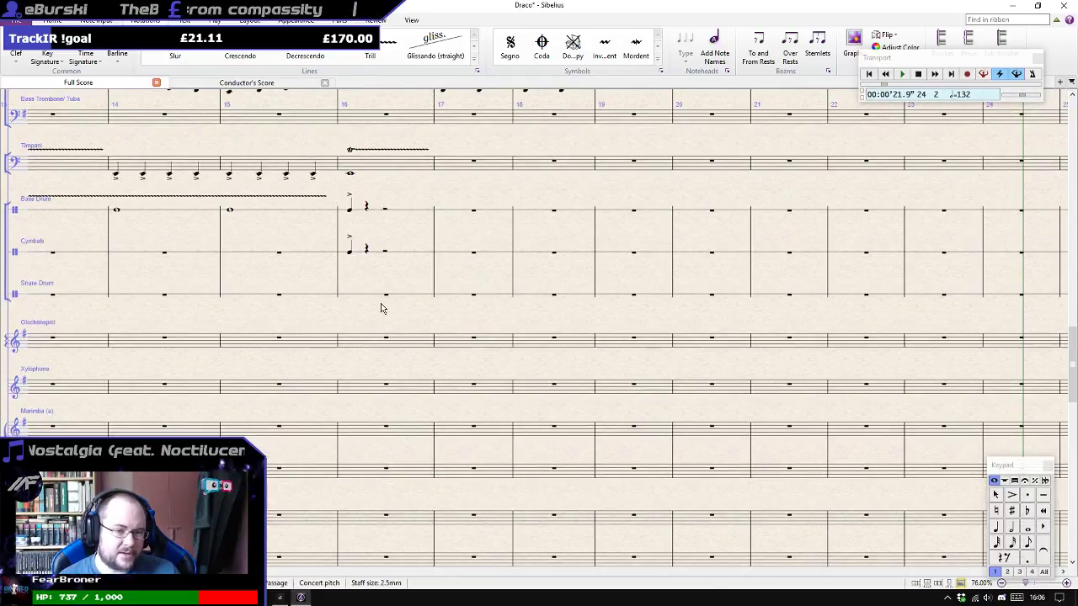
scroll(380, 308, "up", 6)
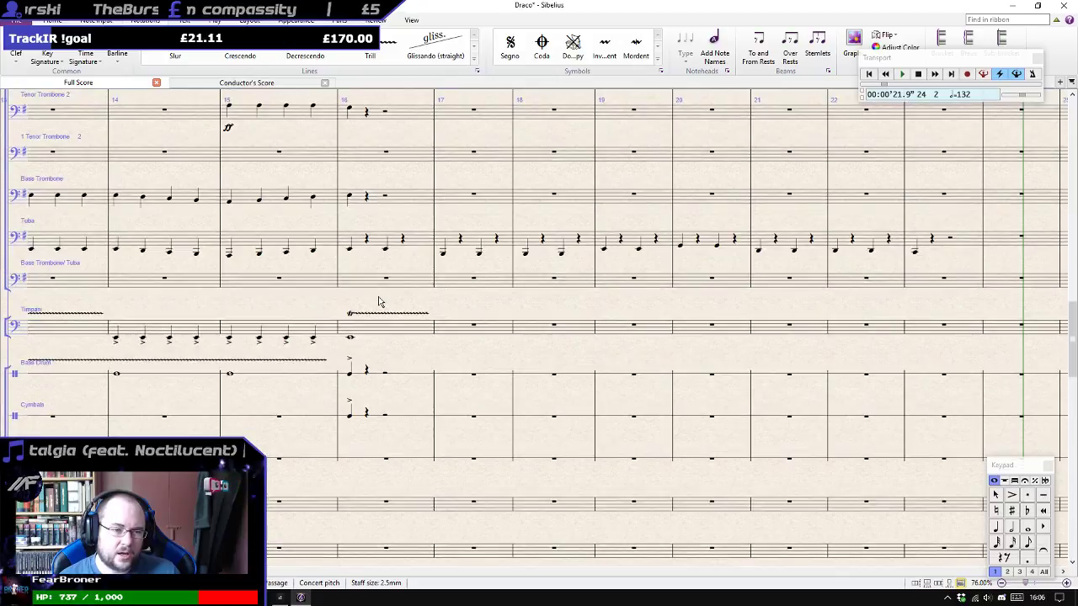
scroll(379, 302, "up", 3)
scroll(379, 301, "up", 3)
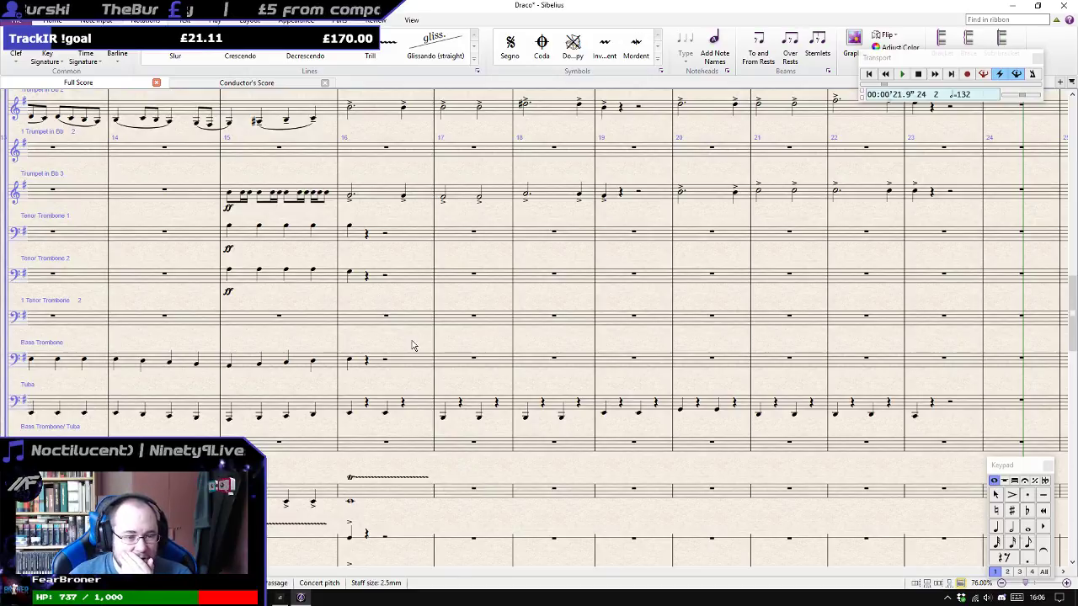
scroll(411, 344, "up", 2)
scroll(409, 342, "down", 10)
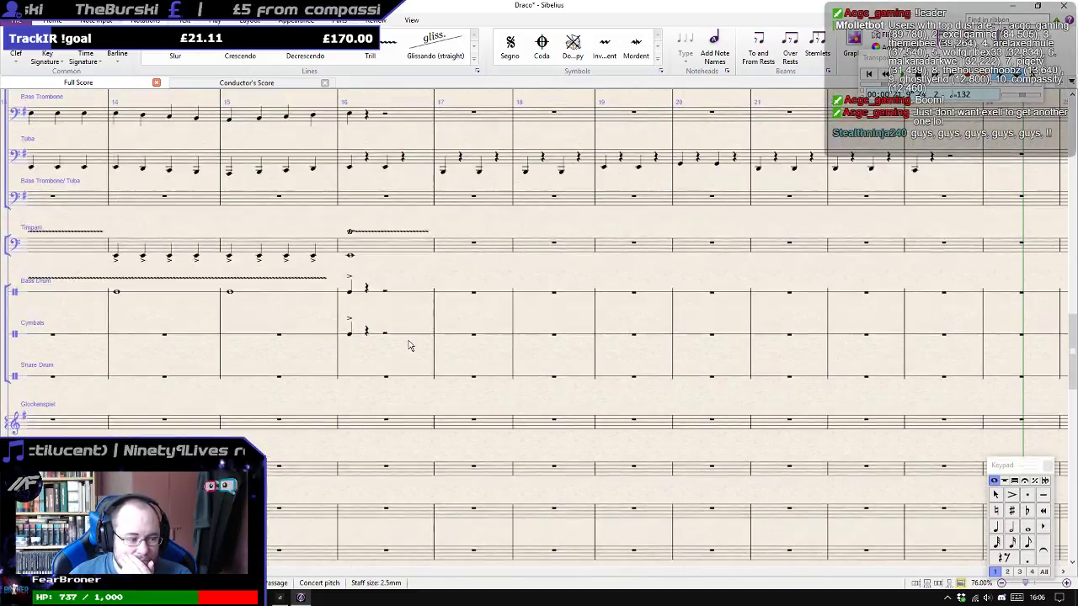
scroll(410, 345, "down", 15)
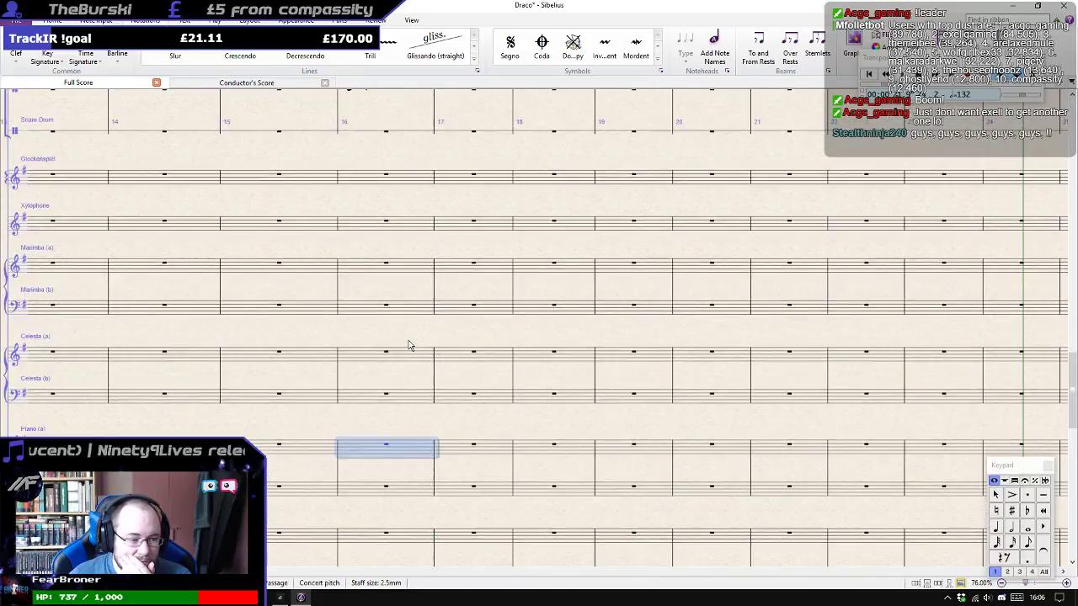
scroll(410, 345, "down", 10)
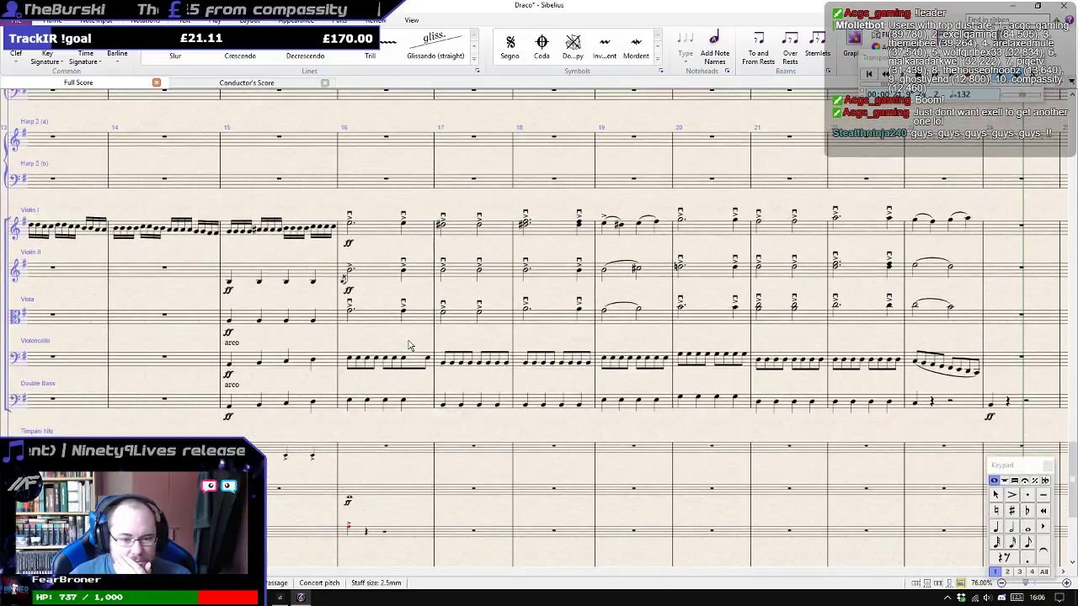
scroll(409, 346, "up", 20)
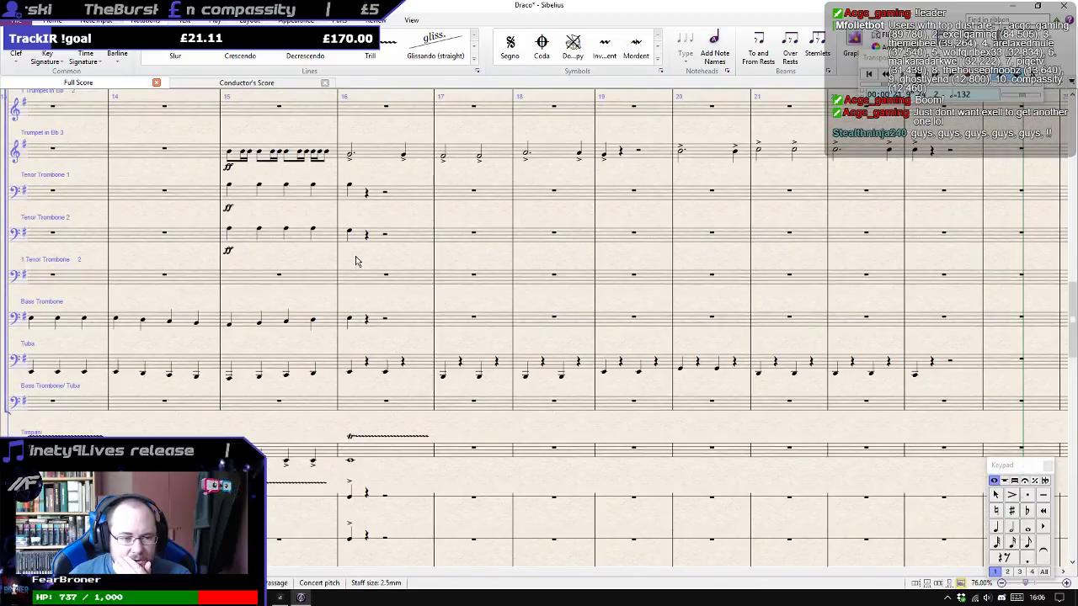
Replace the rests in Tenor Trombone 1 bar 16 with three repeated quarter notes on beats 2 to 4.
left_click(350, 187)
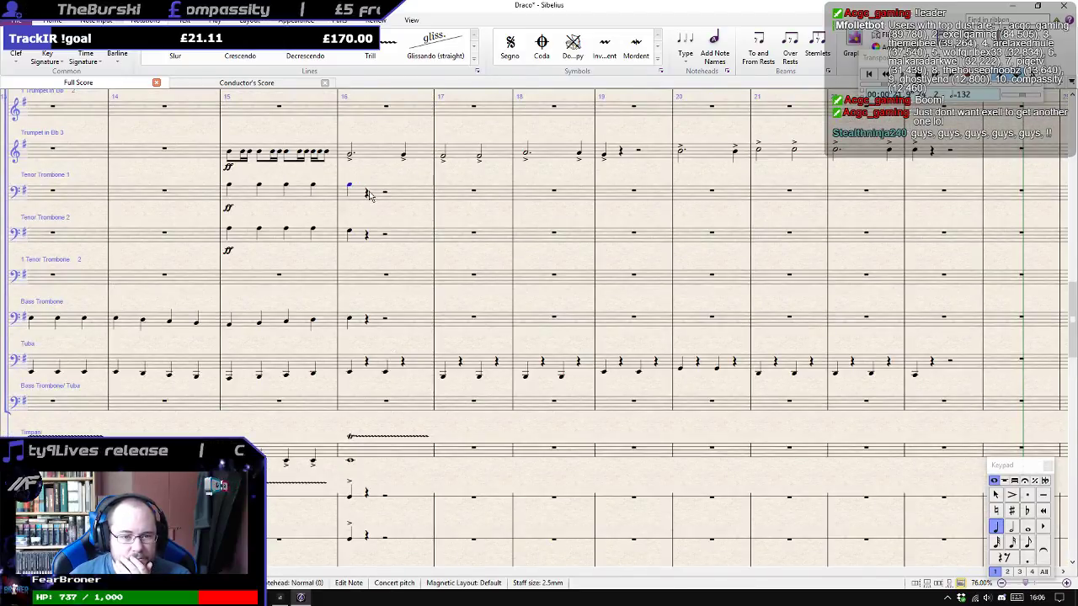
left_click(368, 194)
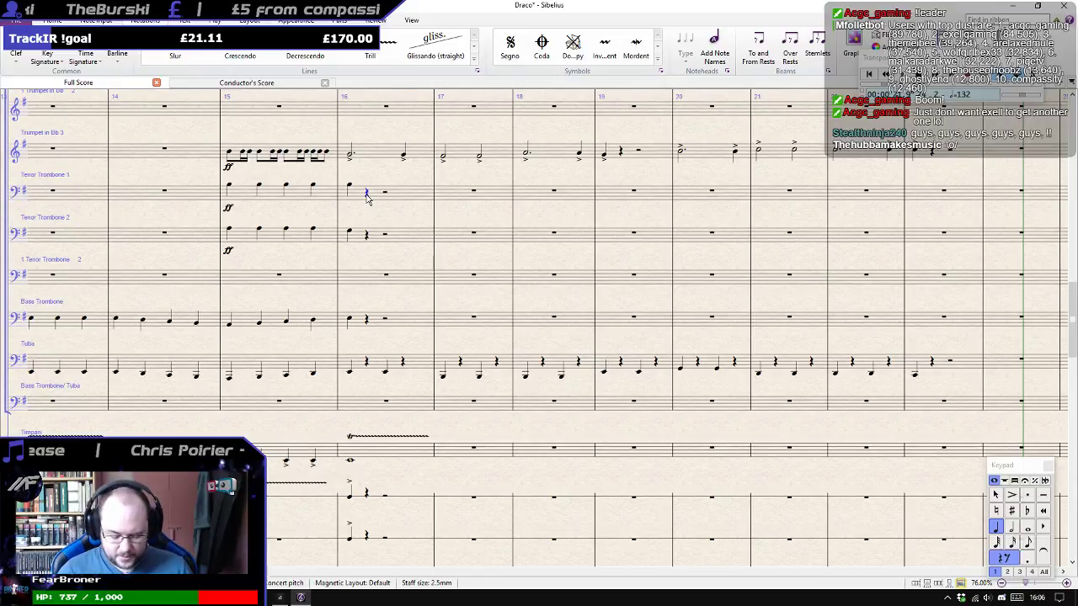
key("d")
key("e")
key("ctrl+z")
key("ctrl+z")
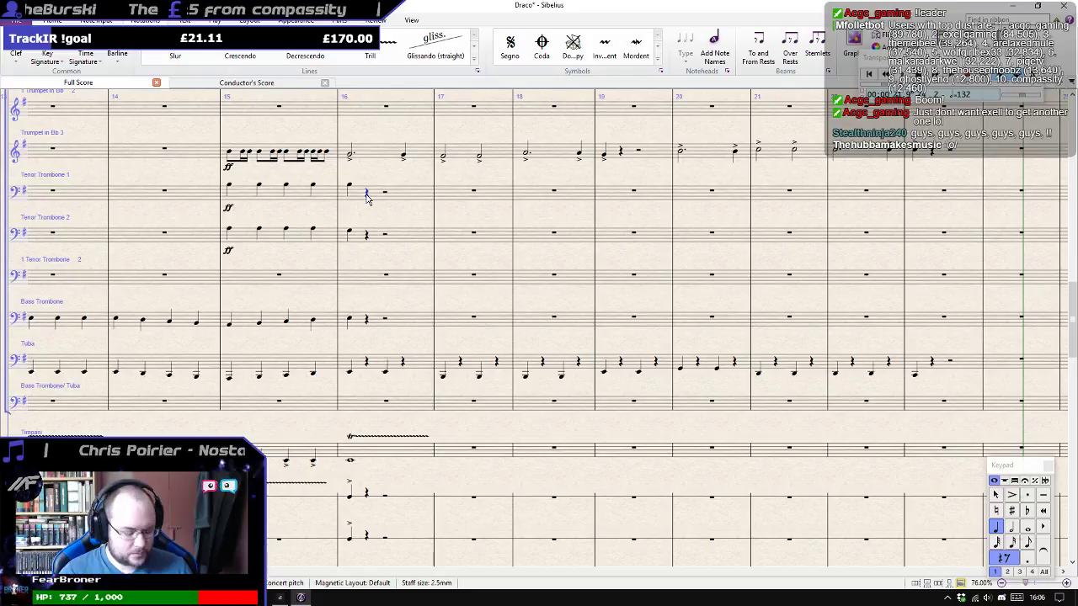
key("e")
key("b")
key("b")
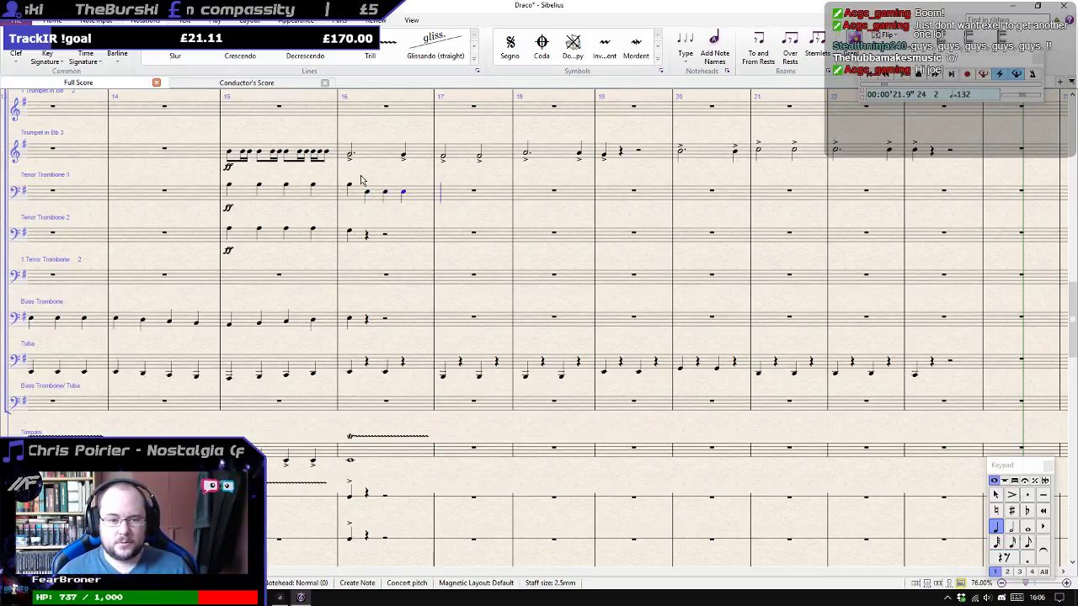
Check the string parts and fill Tenor Trombone 1 bar 17 with four repeated quarter notes on a lower pitch.
scroll(378, 189, "down", 10)
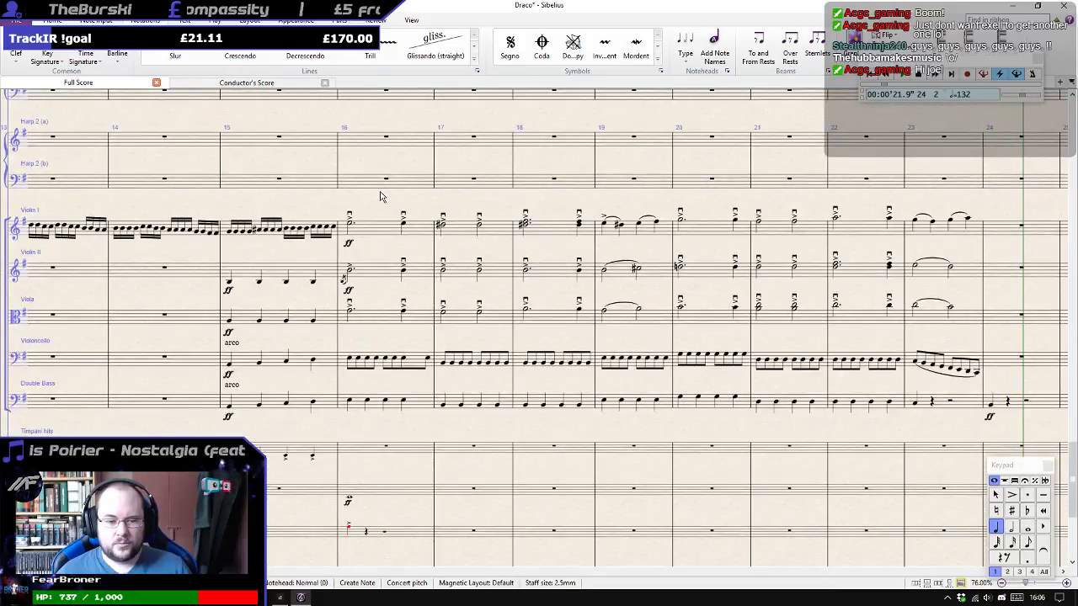
scroll(379, 197, "up", 10)
scroll(383, 197, "up", 2)
key("b")
key("b")
key("b")
key("b")
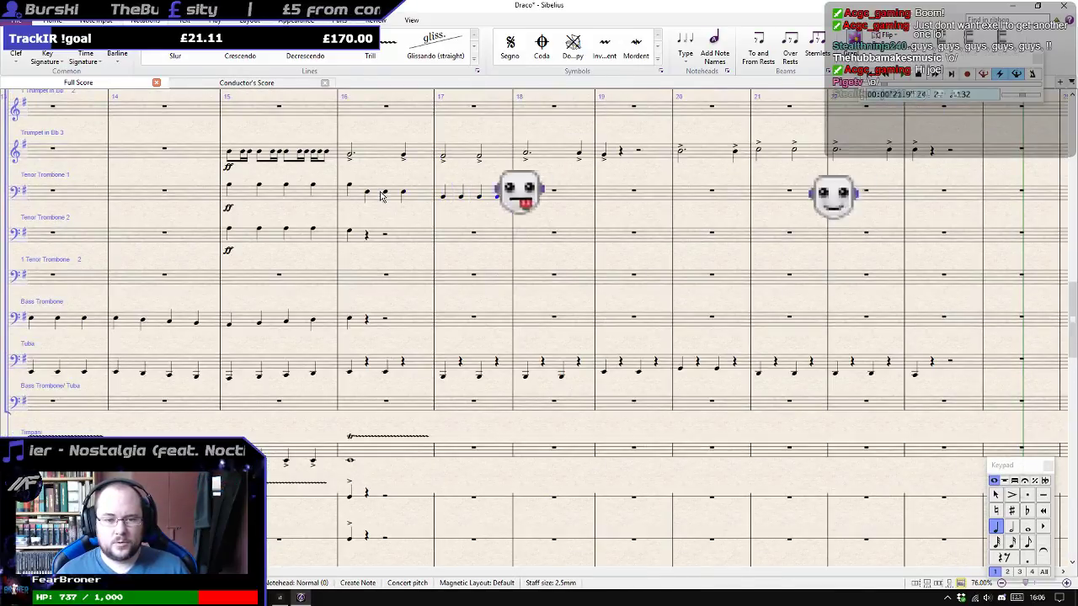
Continue the Tenor Trombone 1 repeated quarter notes through bars 18 and 19, raising the pitch in bar 19.
scroll(380, 195, "down", 8)
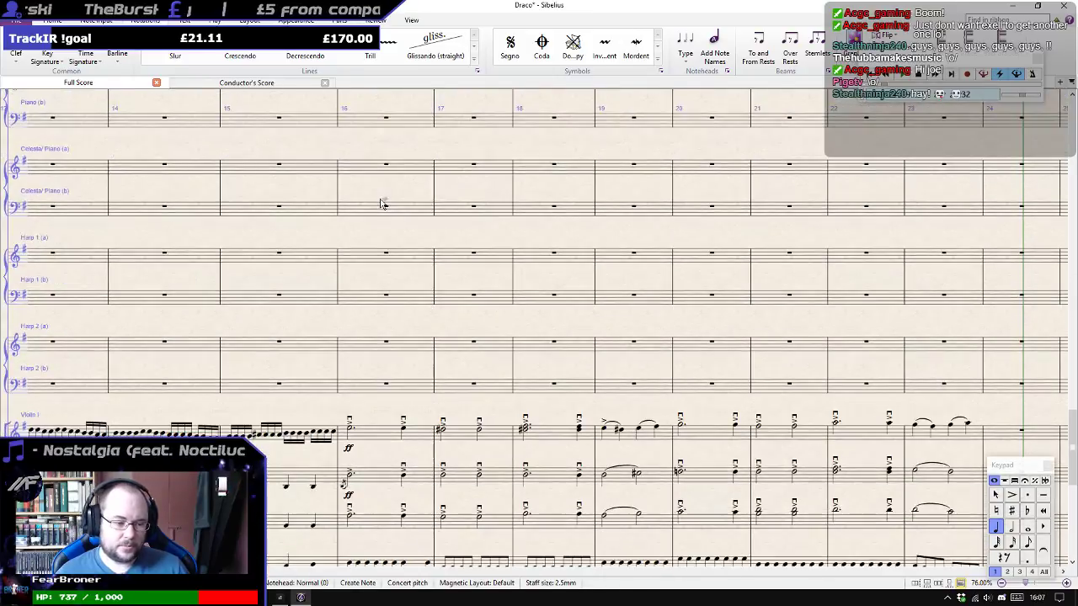
scroll(380, 205, "down", 3)
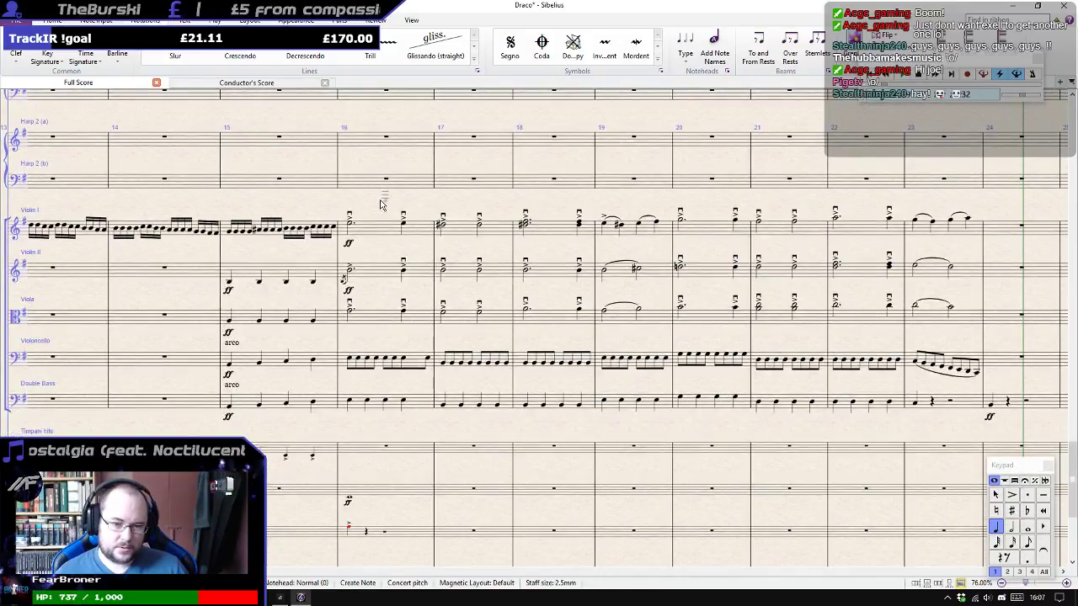
scroll(380, 205, "up", 10)
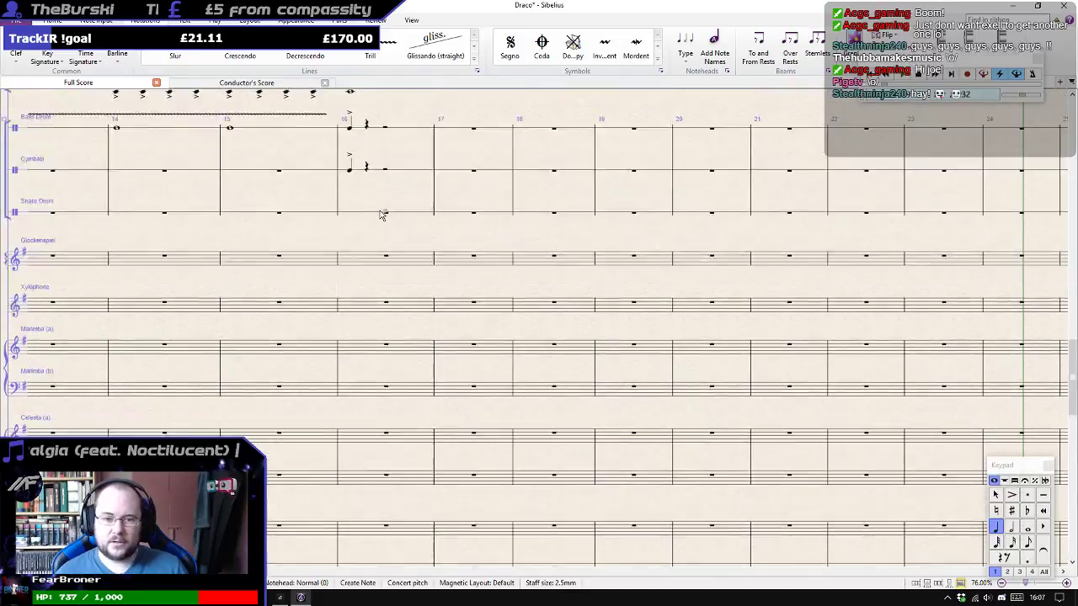
key("b")
key("b")
key("b")
key("b")
key("e")
key("e")
key("e")
key("e")
Continue the Tenor Trombone 1 quarter notes through bars 20 to 22, ending with one quarter note at the start of bar 23.
scroll(380, 217, "down", 8)
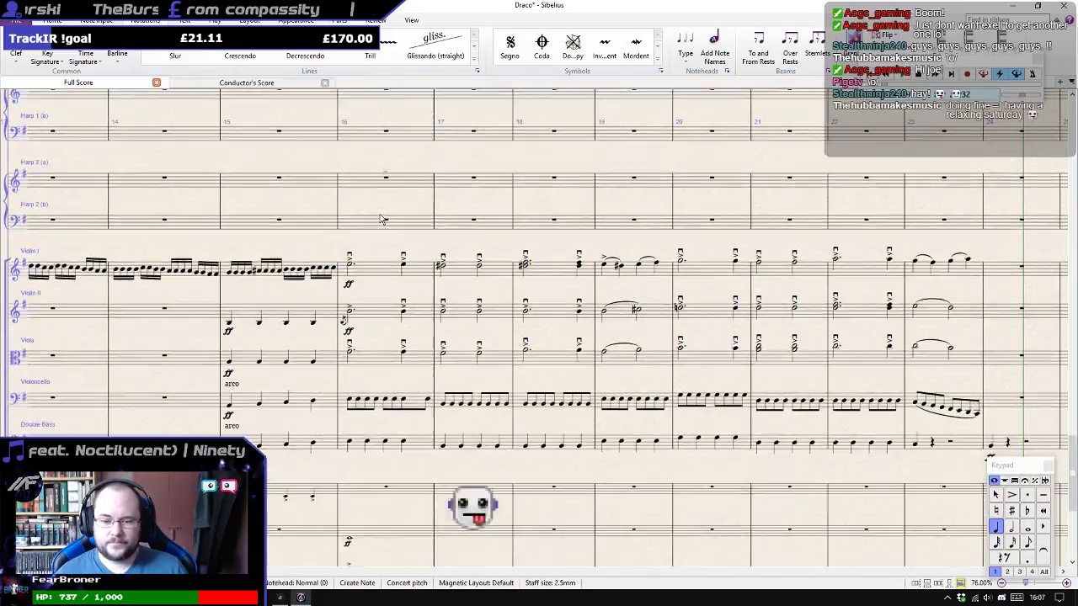
scroll(380, 219, "up", 8)
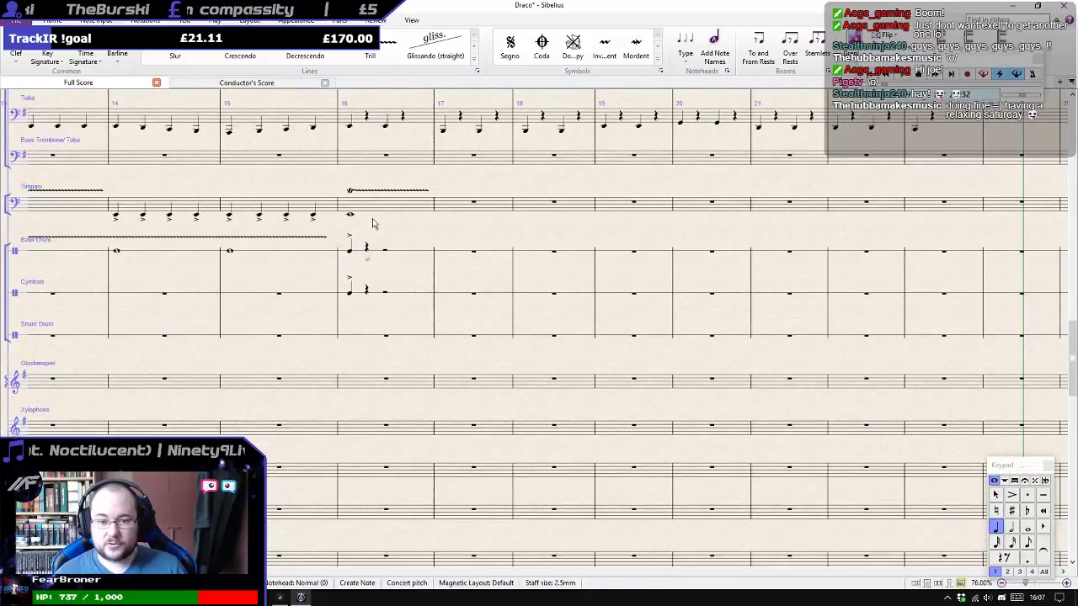
scroll(369, 221, "down", 8)
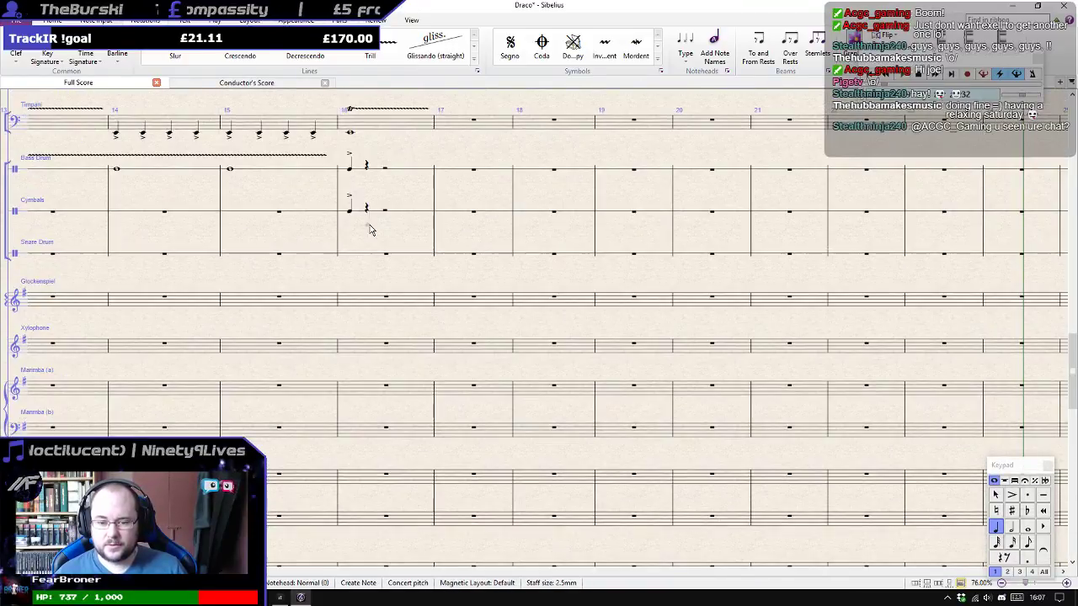
scroll(370, 229, "up", 9)
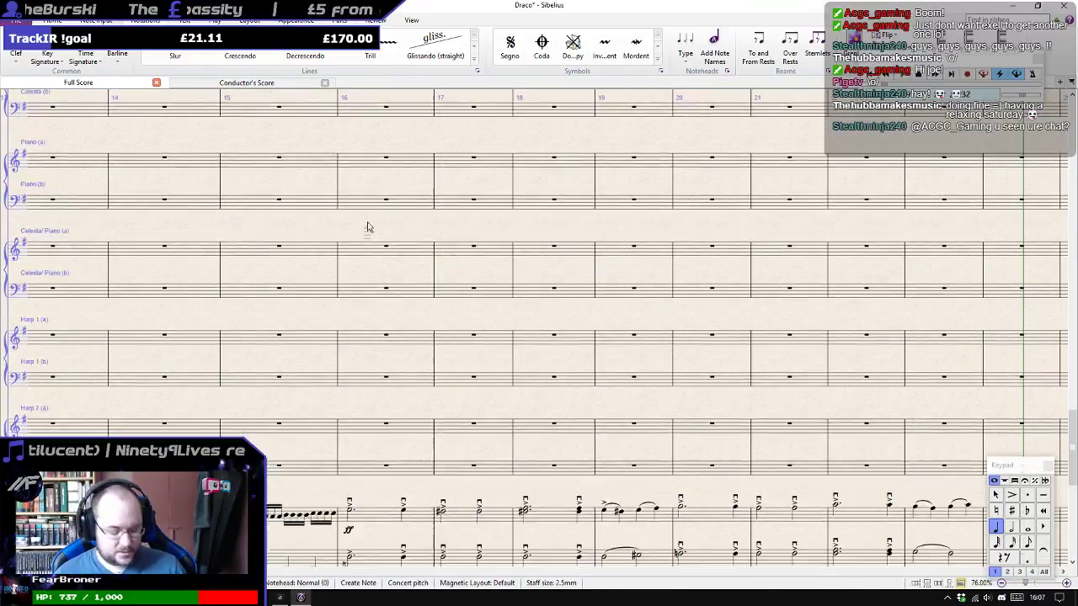
key("d")
key("d")
key("d")
key("d")
key("d")
key("d")
key("d")
key("d")
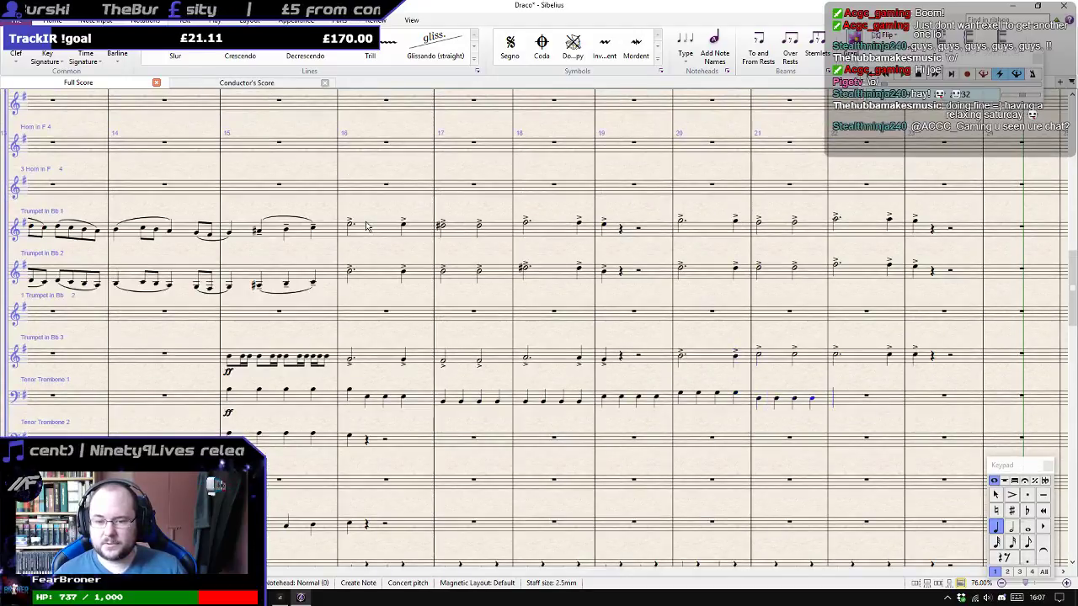
key("c")
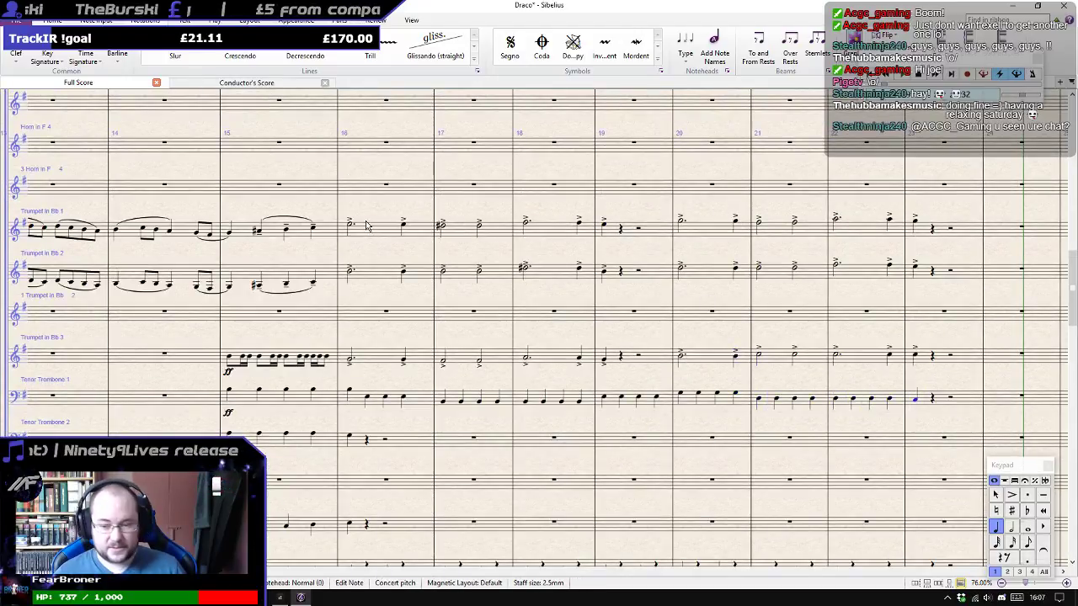
Dot the first Tenor Trombone 2 note in bar 16 and add repeated off-beat quarter notes that tie into bar 17.
scroll(368, 226, "down", 3)
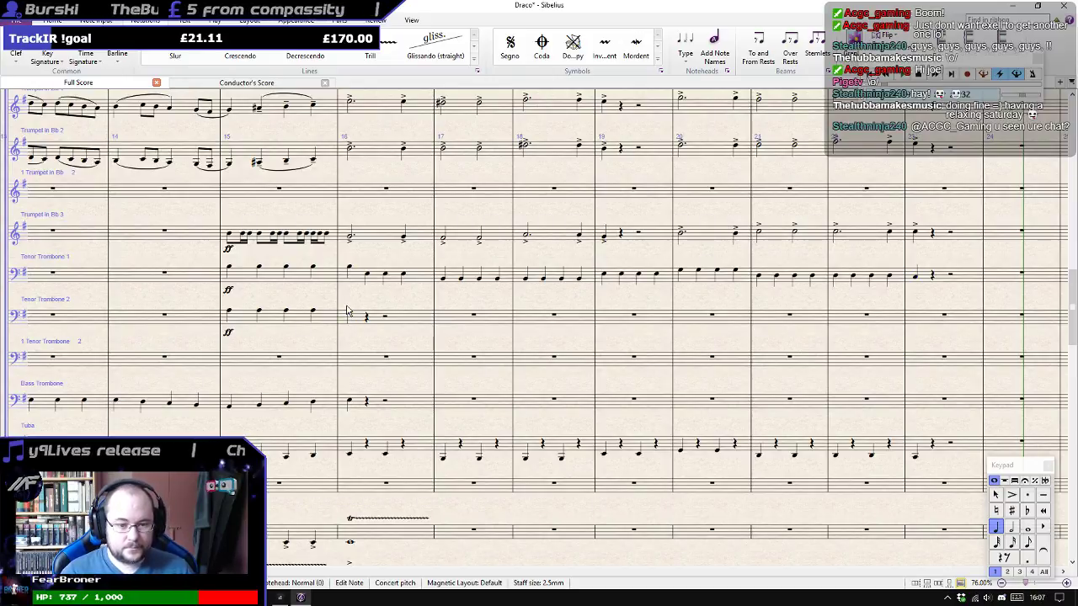
left_click(346, 311)
key("n")
key("Escape")
key("KP_Decimal")
key("Right")
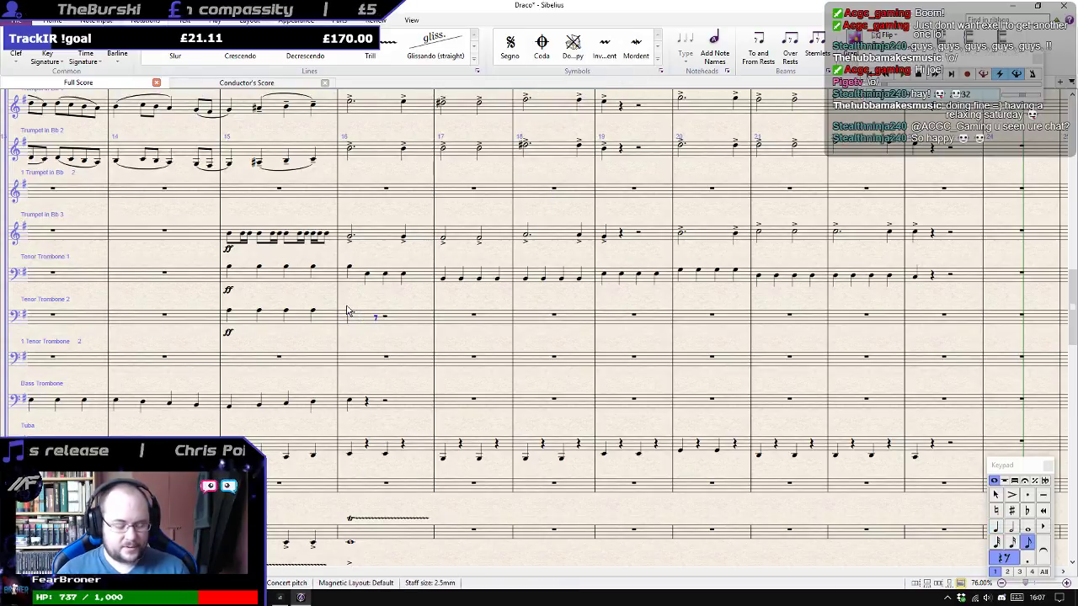
key("KP_4")
key("e")
key("e")
key("e")
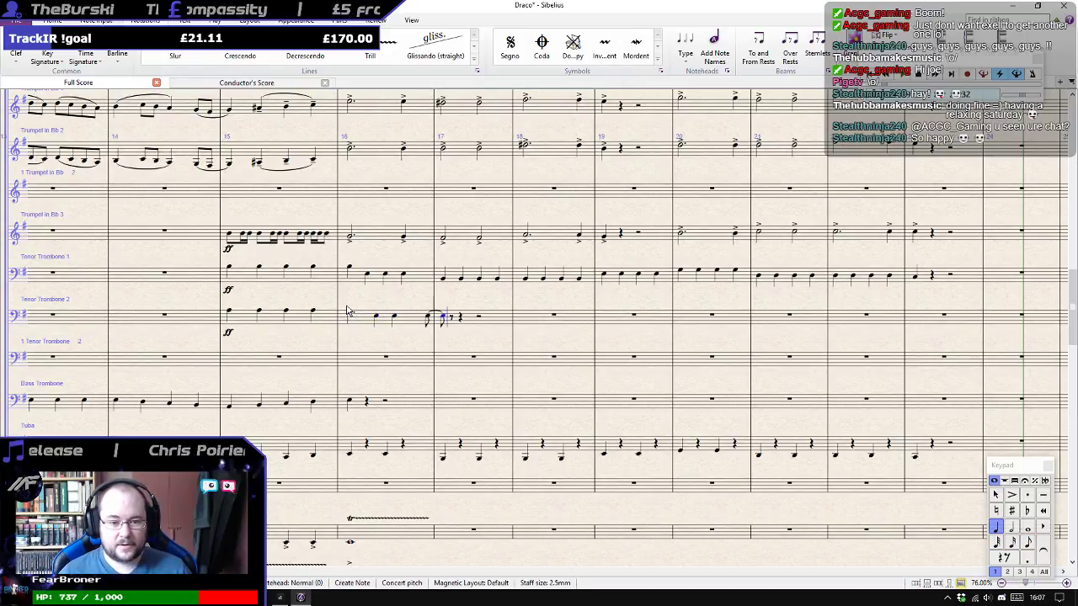
Continue the off-beat Tenor Trombone 2 quarter notes on a lower pitch through bars 17 and 18 into bar 19.
key("c")
key("c")
key("c")
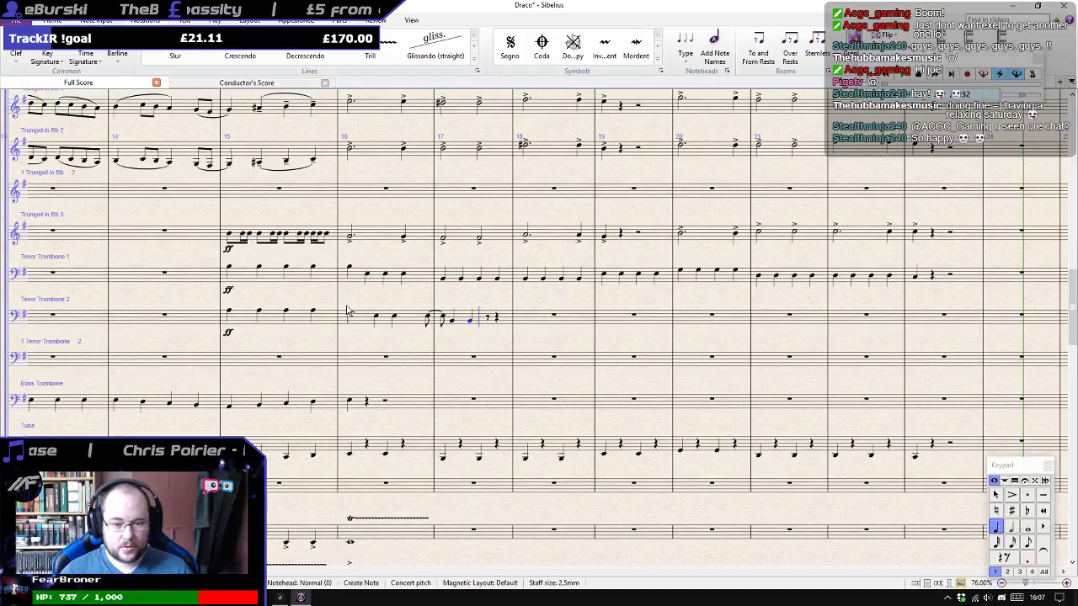
key("c")
key("c")
key("c")
key("c")
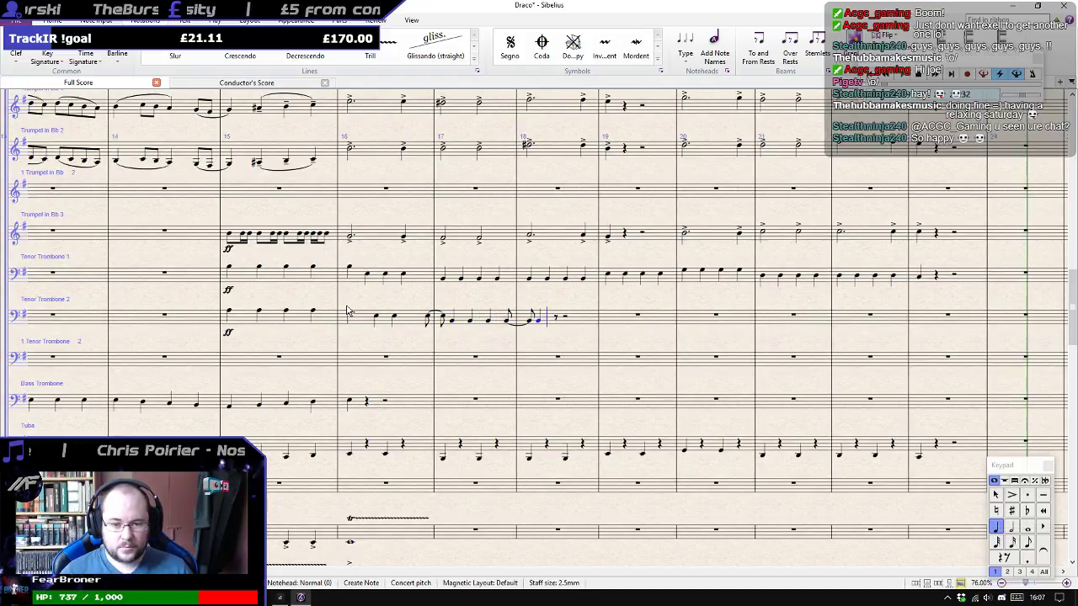
key("c")
key("c")
key("c")
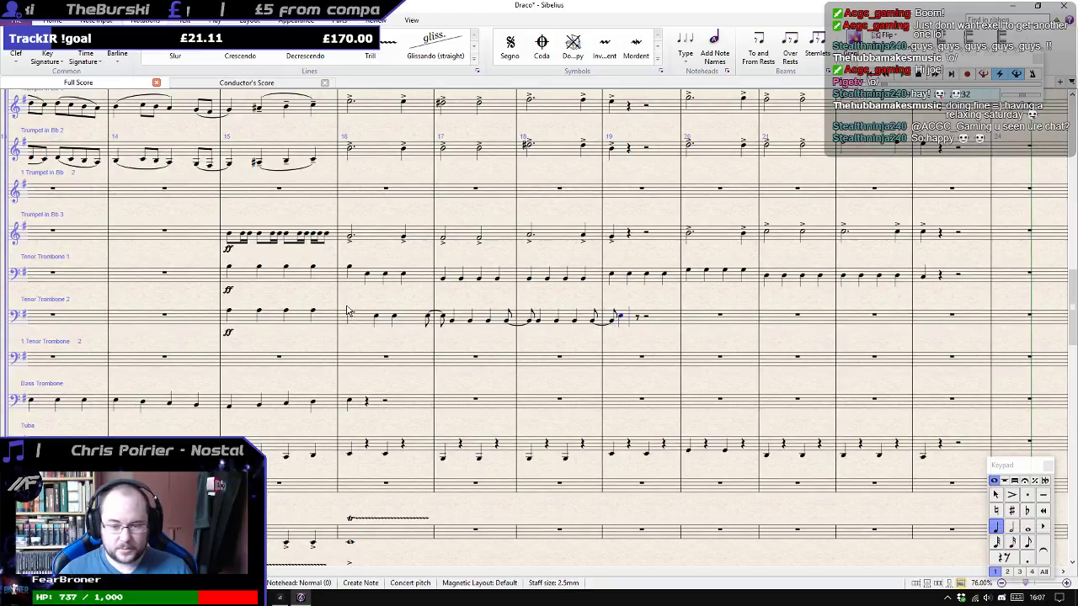
Continue the off-beat Tenor Trombone 2 quarter notes through bars 19 to 21, tying into the start of bar 22.
key("c")
key("c")
key("c")
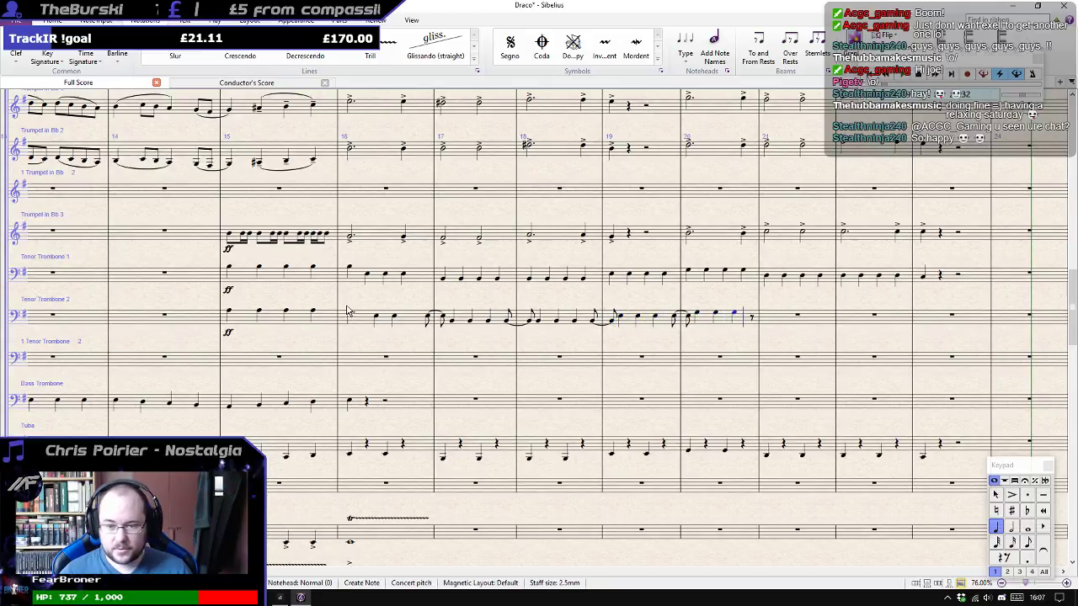
key("d")
key("d")
key("d")
key("d")
key("d")
key("d")
key("d")
key("d")
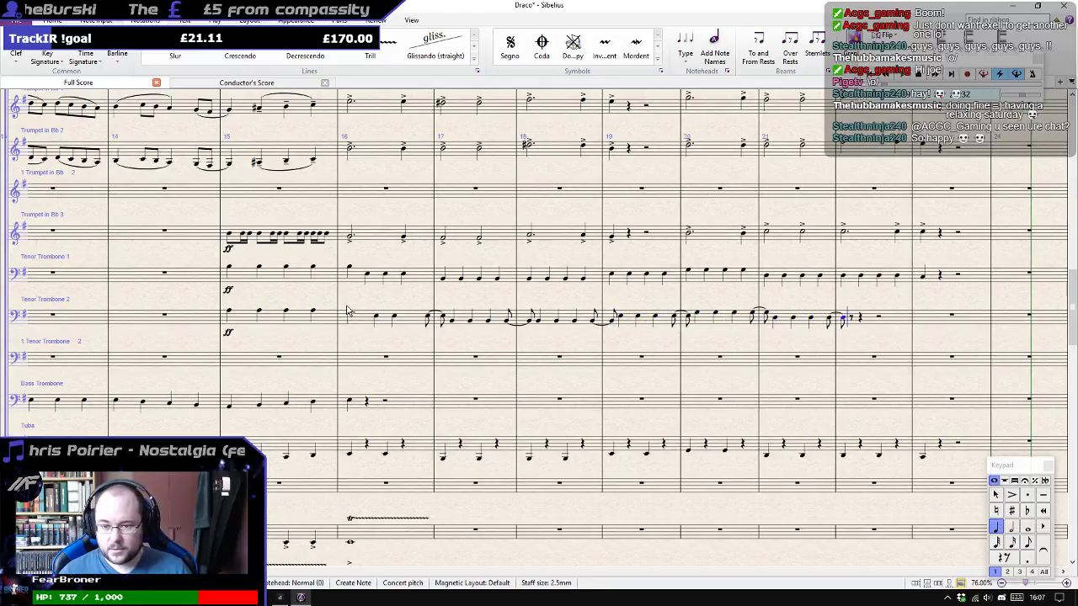
Fill the rest of Tenor Trombone 2 bar 22 and end with a single eighth note at the start of bar 23.
key("ctrl+z")
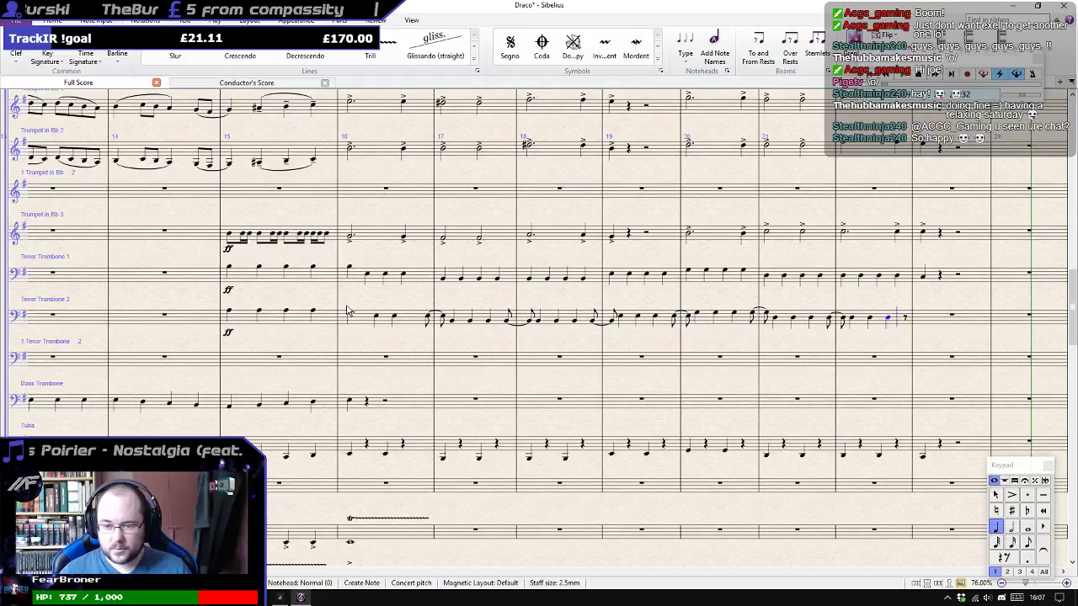
key("3")
key("c")
key("b")
key("Escape")
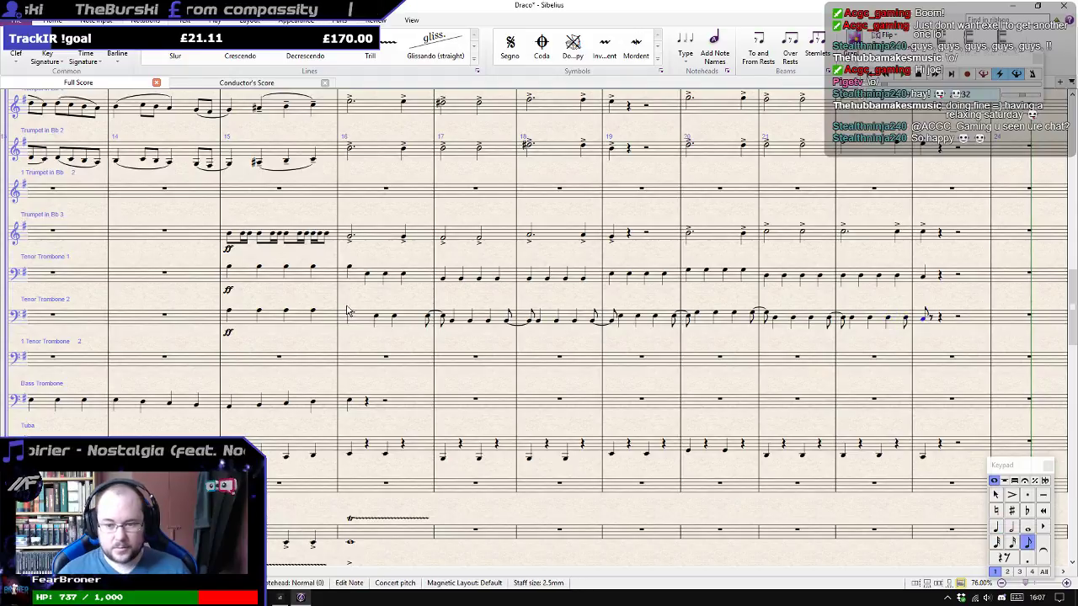
Play back the score from bar 15 with the Tenor Trombone 1 and 2 staves selected.
left_click(239, 280)
left_click(244, 322, "shift")
key("ctrl+minus")
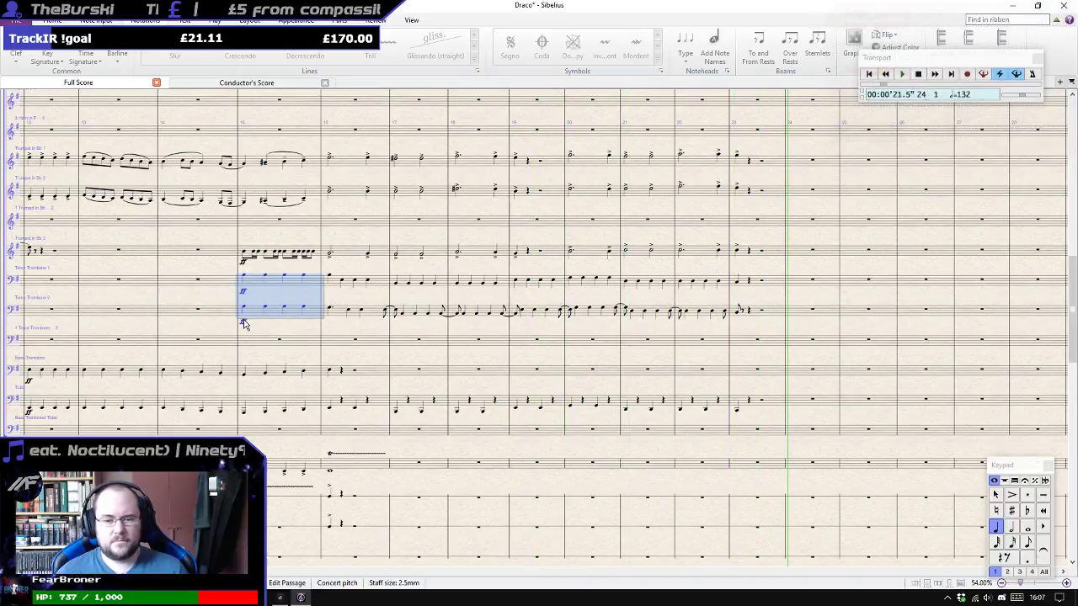
key("space")
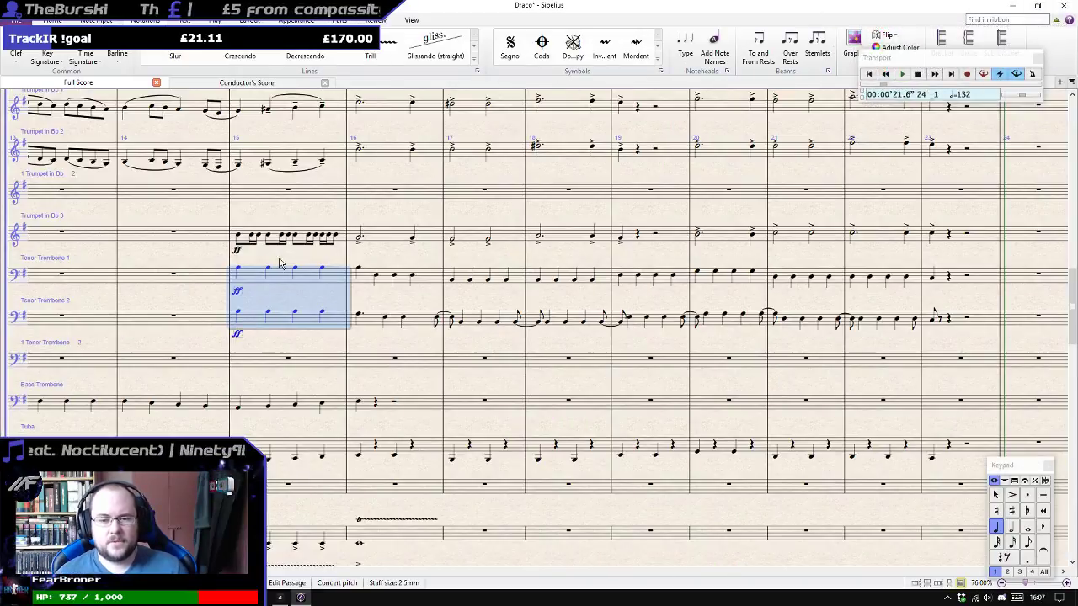
Delete the Tenor Trombone 2 notes after the first note of bar 16 through bar 23, and make that first note an undotted quarter.
left_click(962, 325)
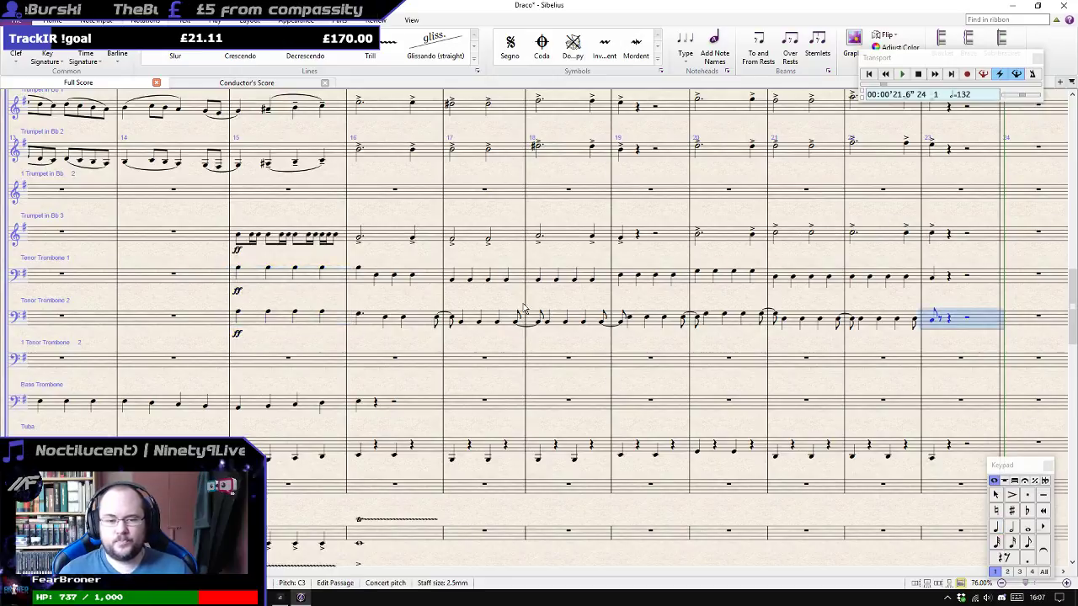
left_click(358, 319, "shift")
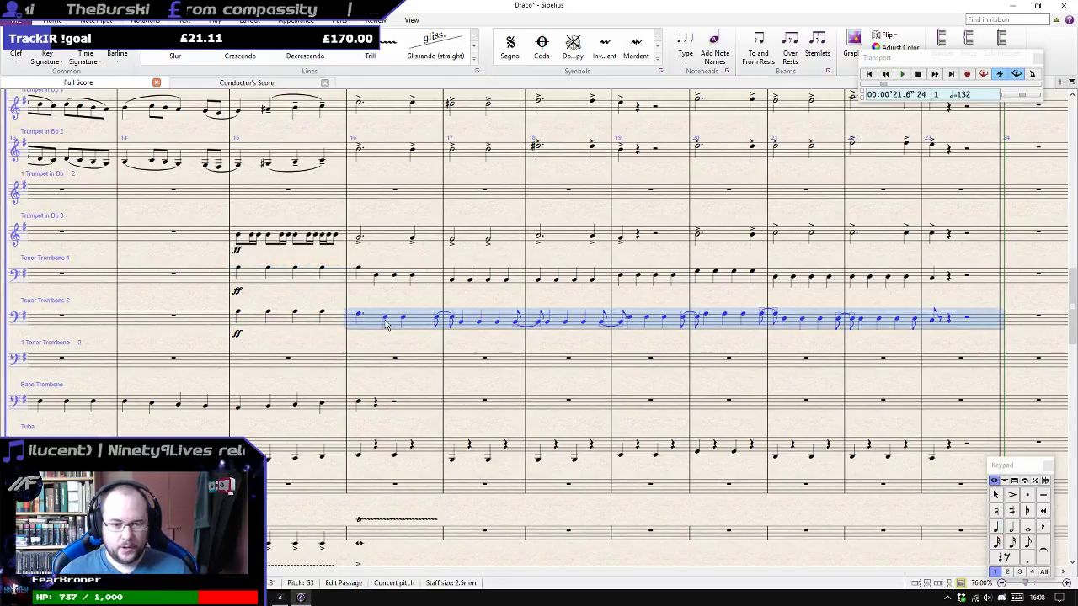
left_click(386, 325)
left_click(967, 325, "shift")
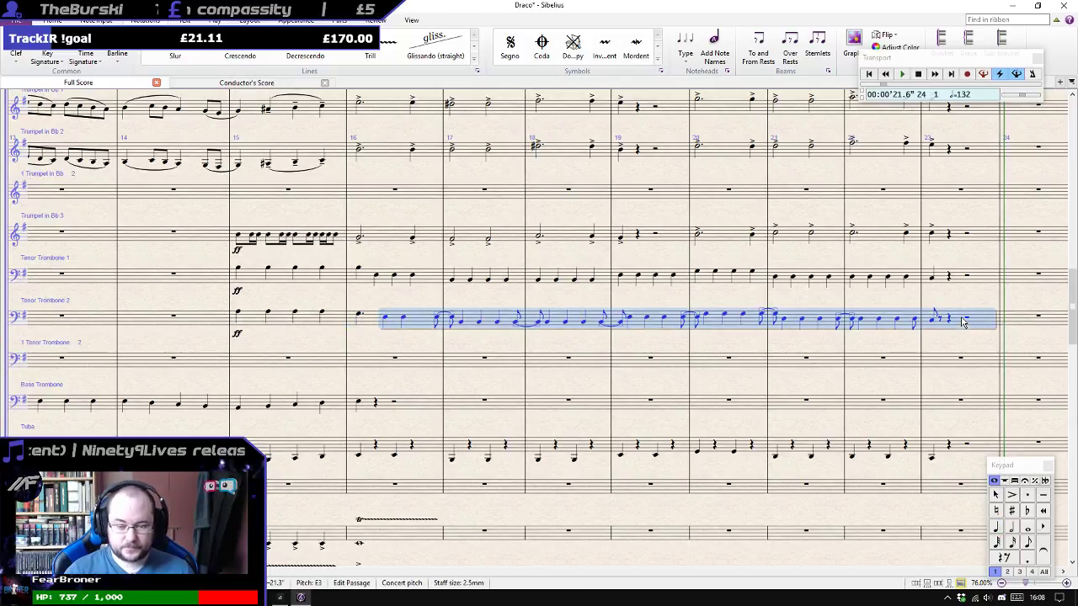
key("Delete")
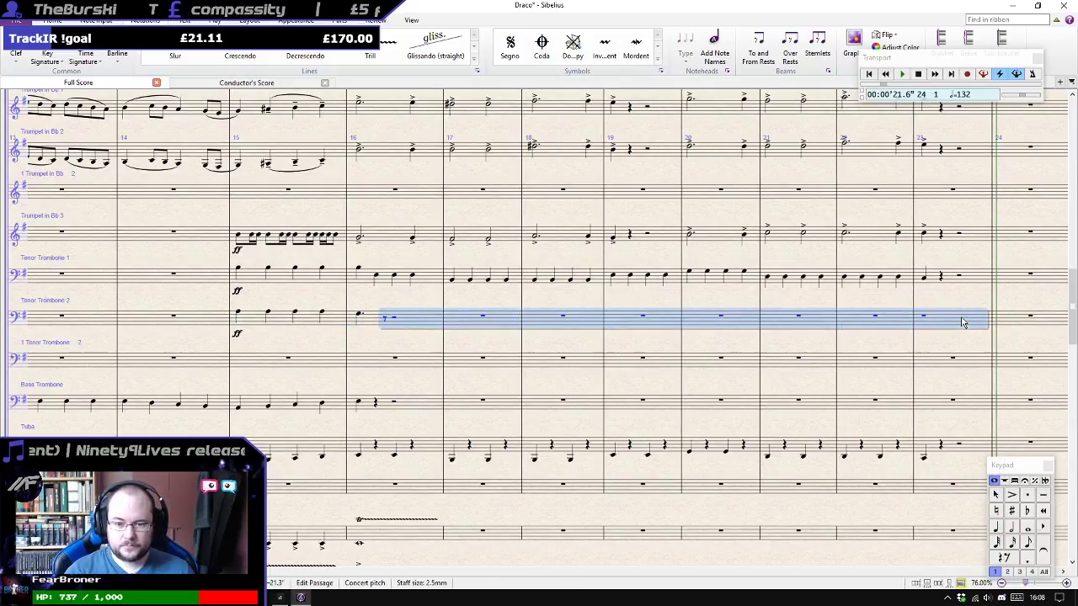
left_click(358, 317)
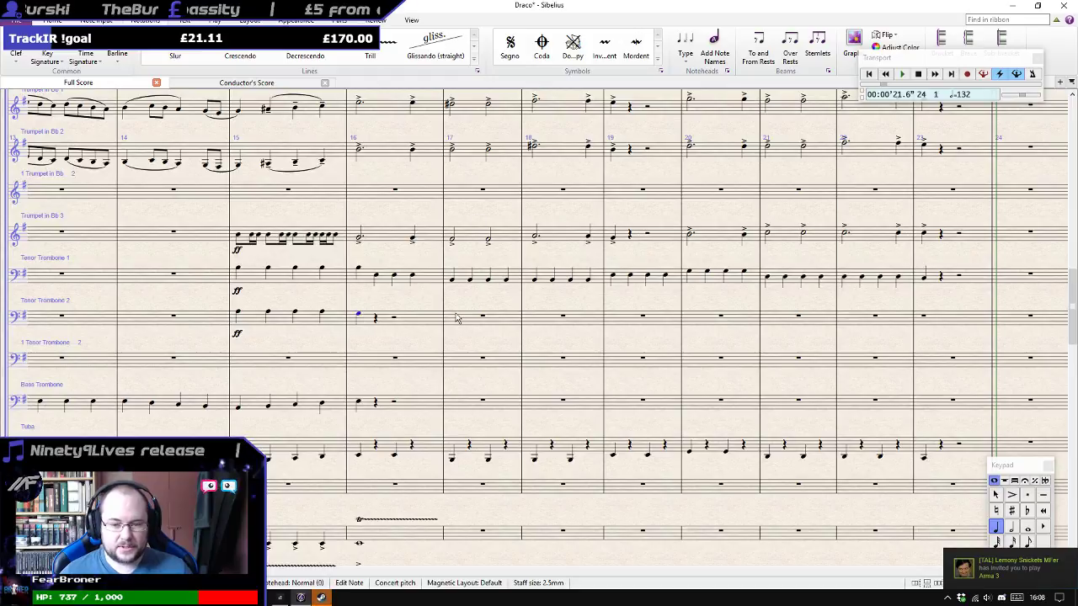
Add accents to the four Bass Trombone quarter notes in bar 15 and the first note of bar 16.
left_click_drag(403, 300, 387, 287)
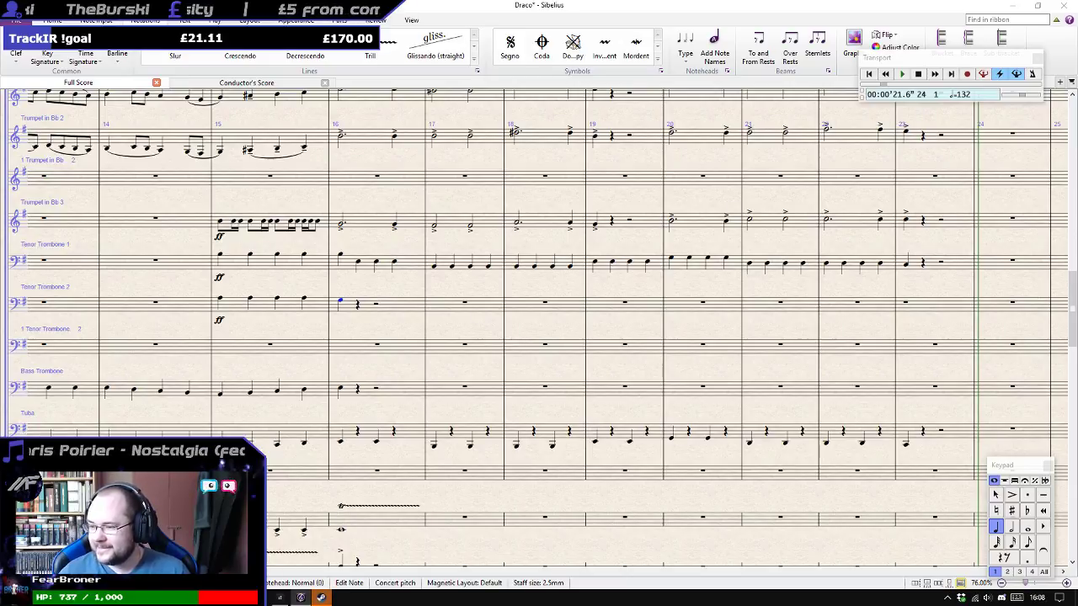
left_click_drag(351, 323, 462, 347)
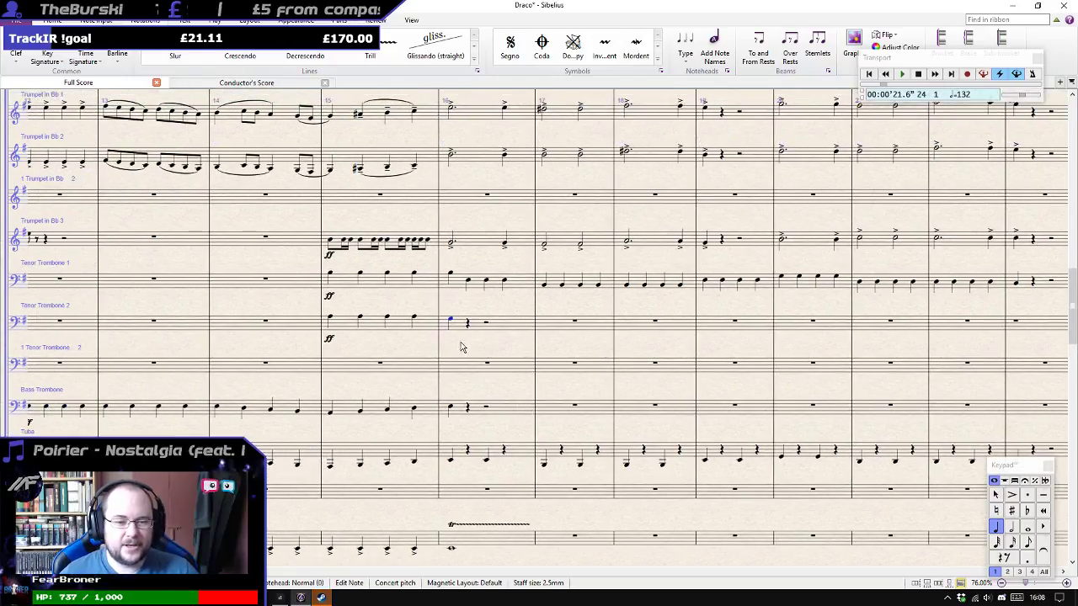
left_click(331, 416)
key("KP_Divide")
key("Right")
key("KP_Divide")
key("Right")
key("KP_Divide")
key("Right")
key("KP_Divide")
key("Right")
key("KP_Divide")
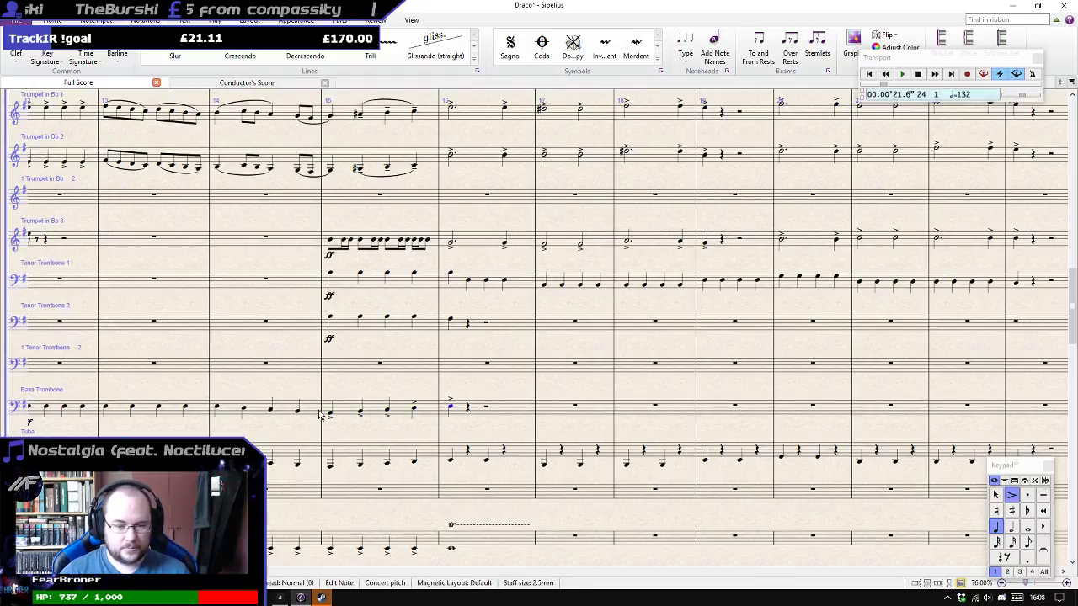
key("Left")
Add accents to the four Tuba quarter notes in bar 15 and the first note of bar 16.
left_click_drag(240, 433, 350, 440)
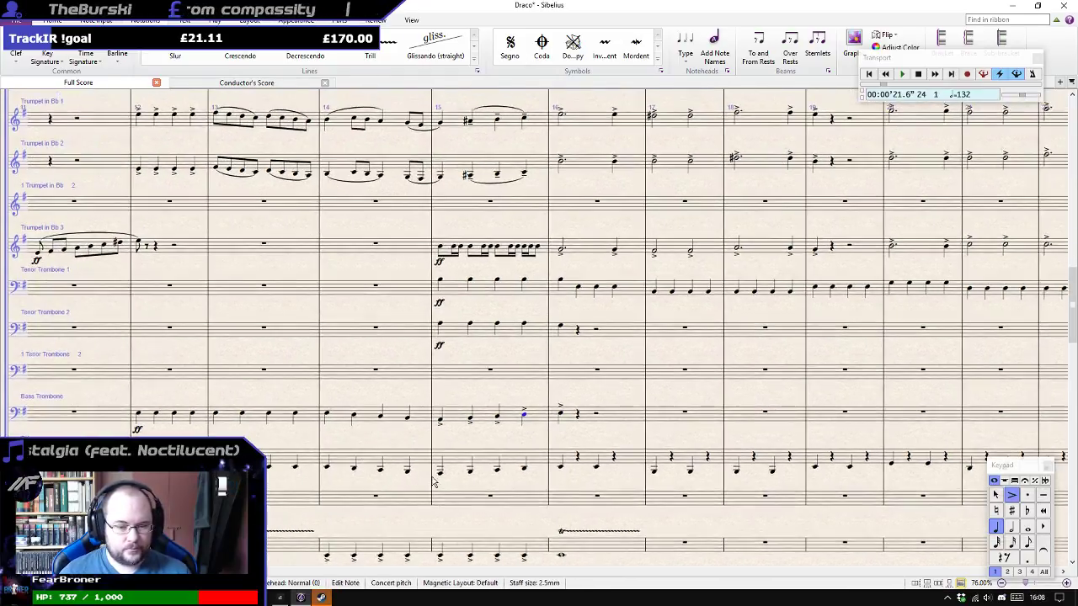
left_click(440, 476)
key("KP_Divide")
key("Right")
key("KP_Divide")
key("Right")
key("KP_Divide")
key("Right")
key("KP_Divide")
key("Right")
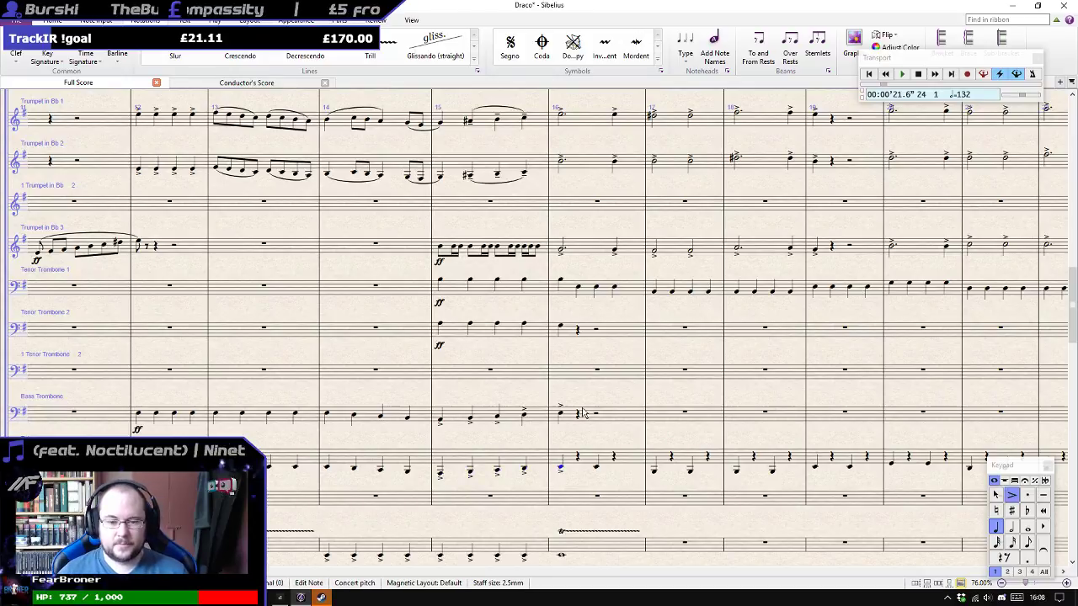
Examine the brass, percussion, woodwind and string staves around bars 12 to 23.
left_click_drag(597, 351, 525, 431)
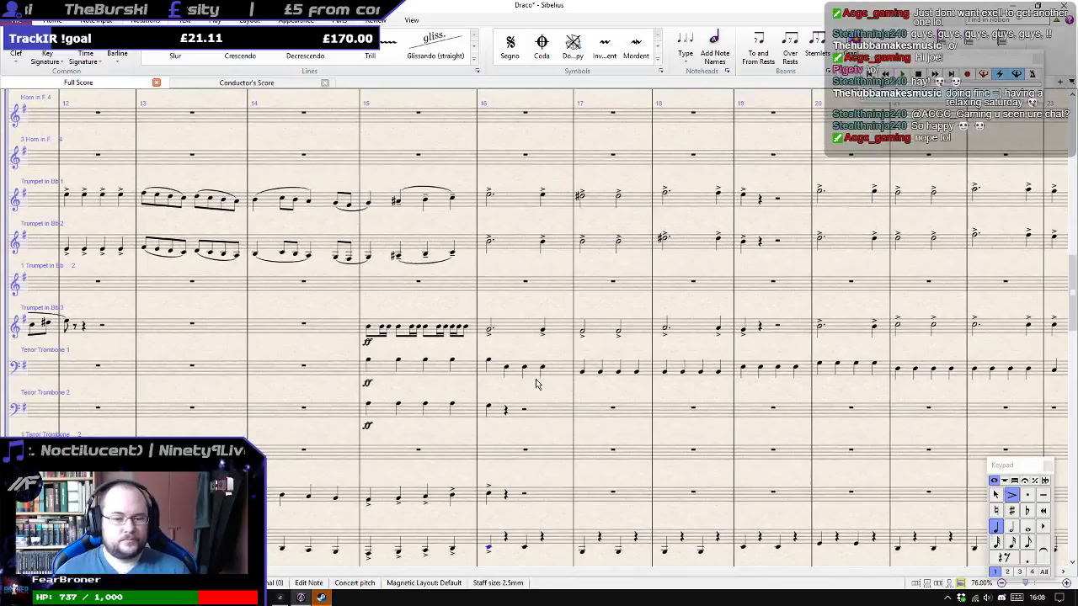
left_click(526, 282)
left_click_drag(534, 389, 511, 306)
scroll(514, 347, "down", 5)
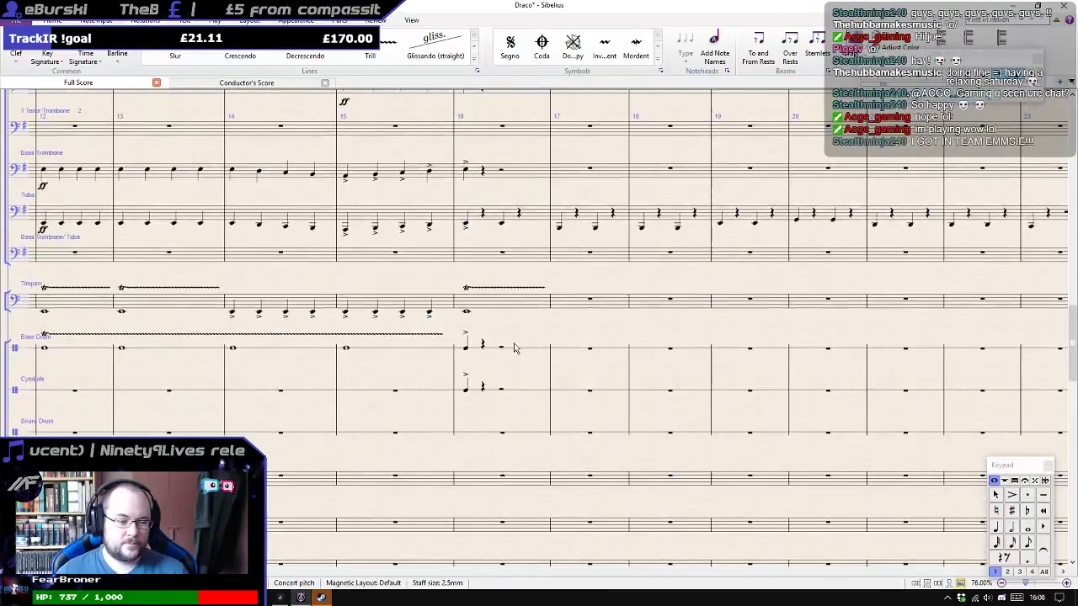
scroll(515, 350, "down", 7)
scroll(515, 352, "up", 4)
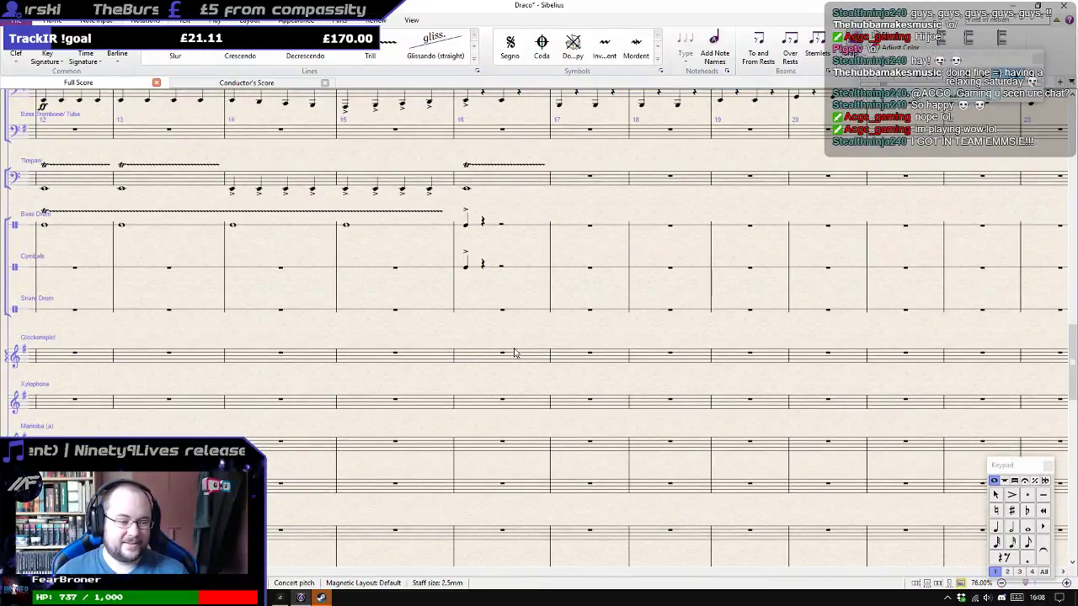
scroll(516, 352, "up", 12)
scroll(516, 370, "up", 4)
scroll(515, 372, "down", 5)
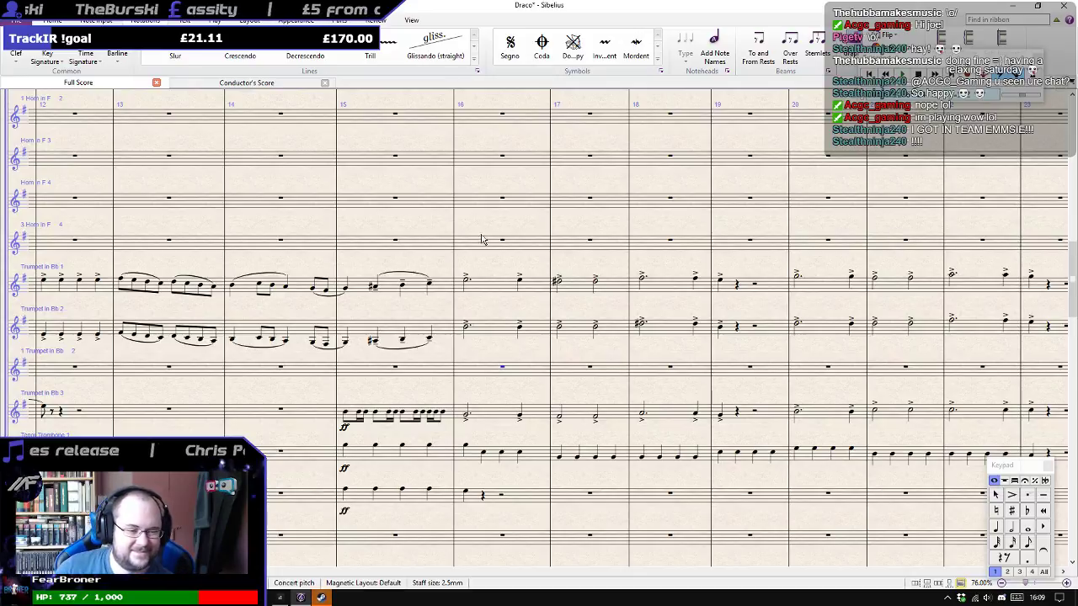
scroll(522, 262, "up", 5)
scroll(522, 261, "up", 5)
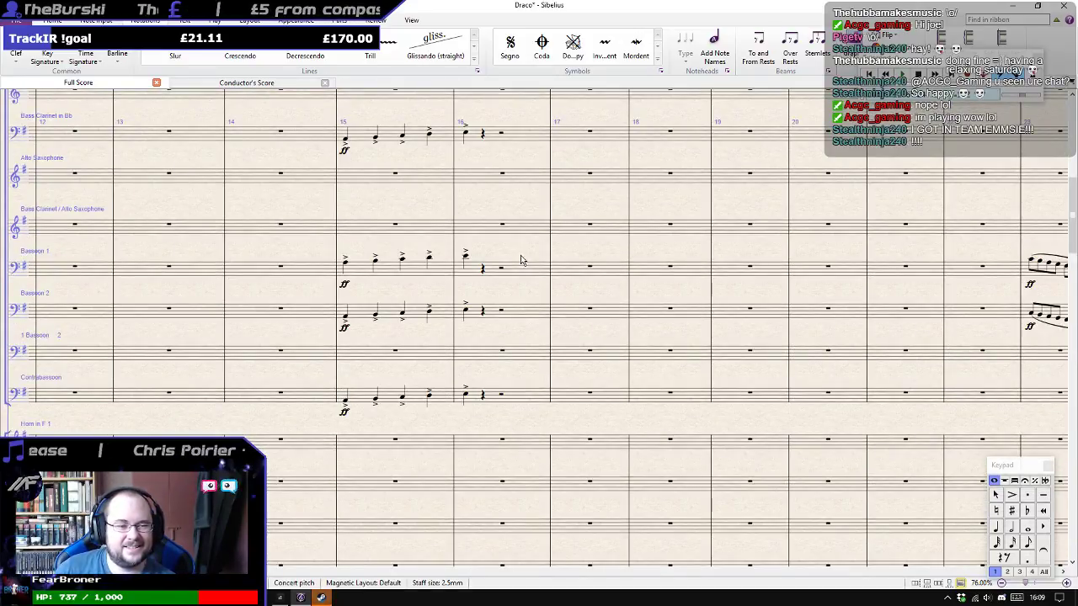
scroll(520, 259, "up", 7)
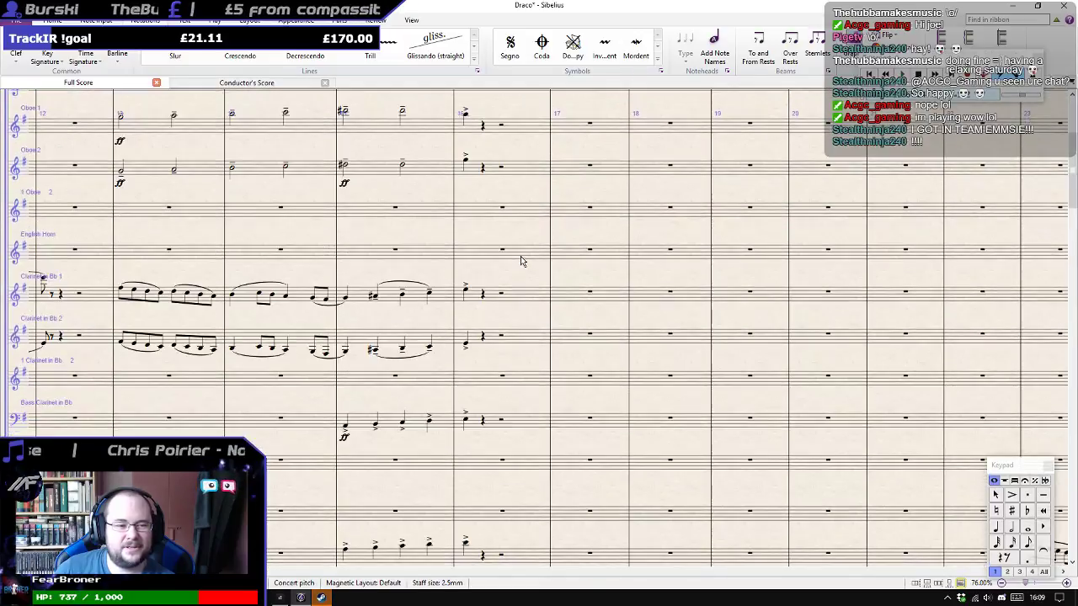
scroll(521, 262, "down", 15)
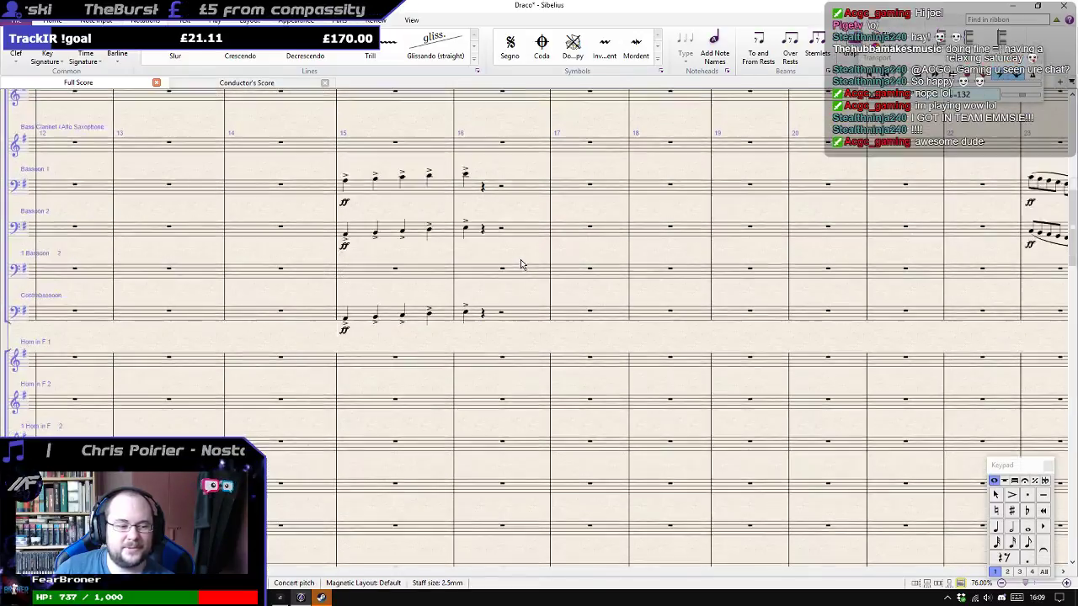
scroll(516, 281, "down", 10)
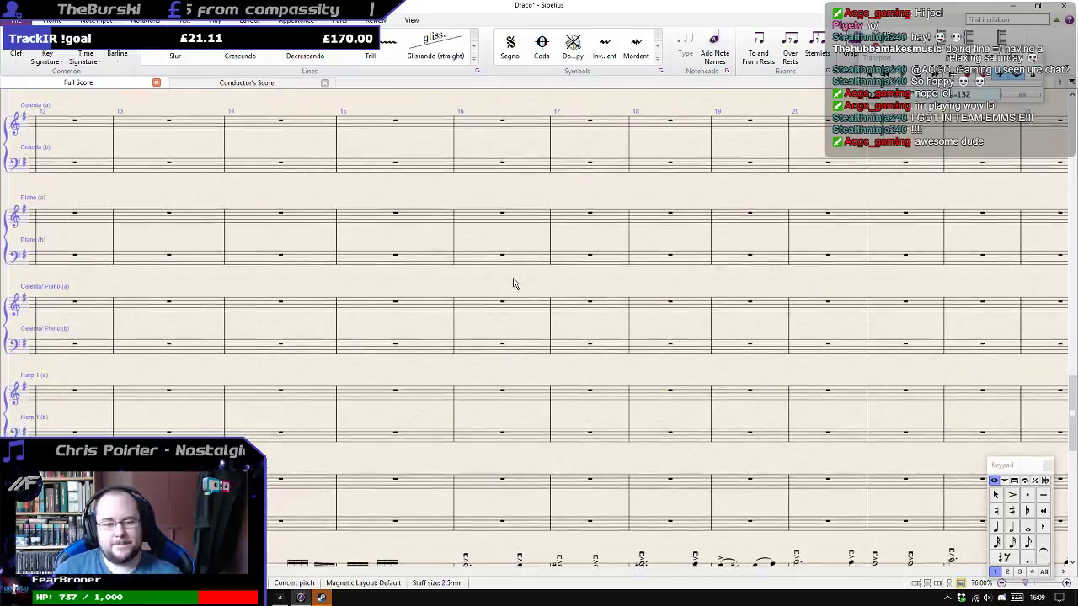
scroll(507, 282, "down", 5)
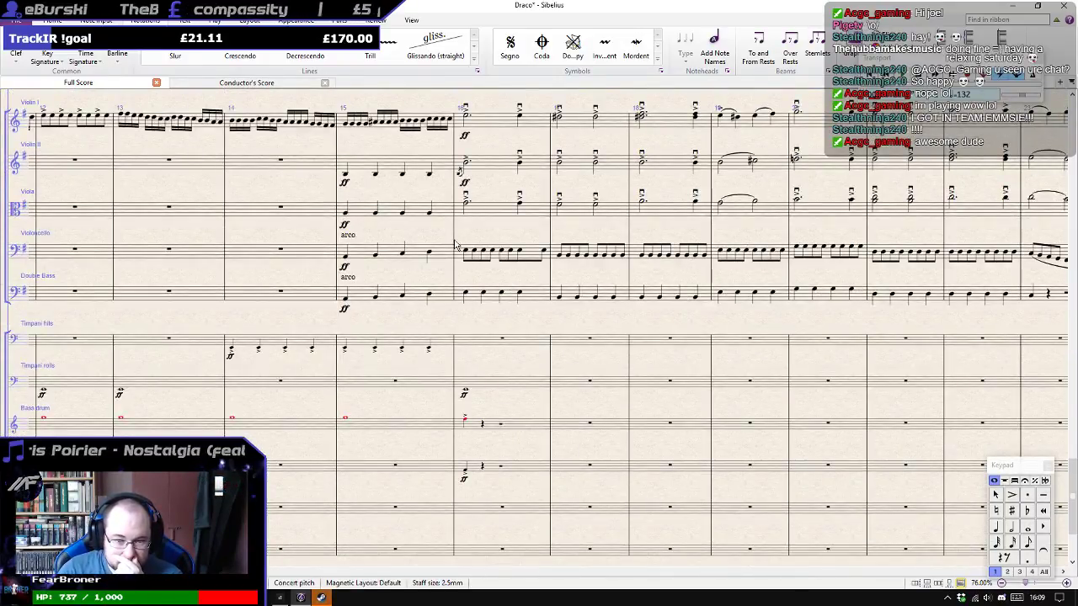
Add accents to the Violoncello and Double Bass quarter notes in bar 15.
left_click(378, 263)
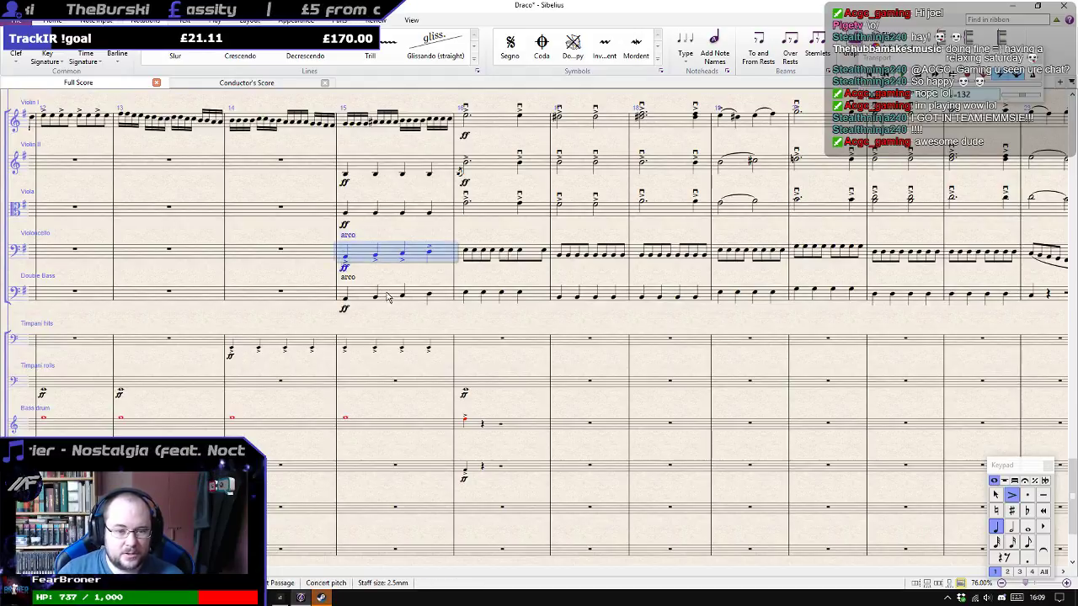
left_click(388, 296)
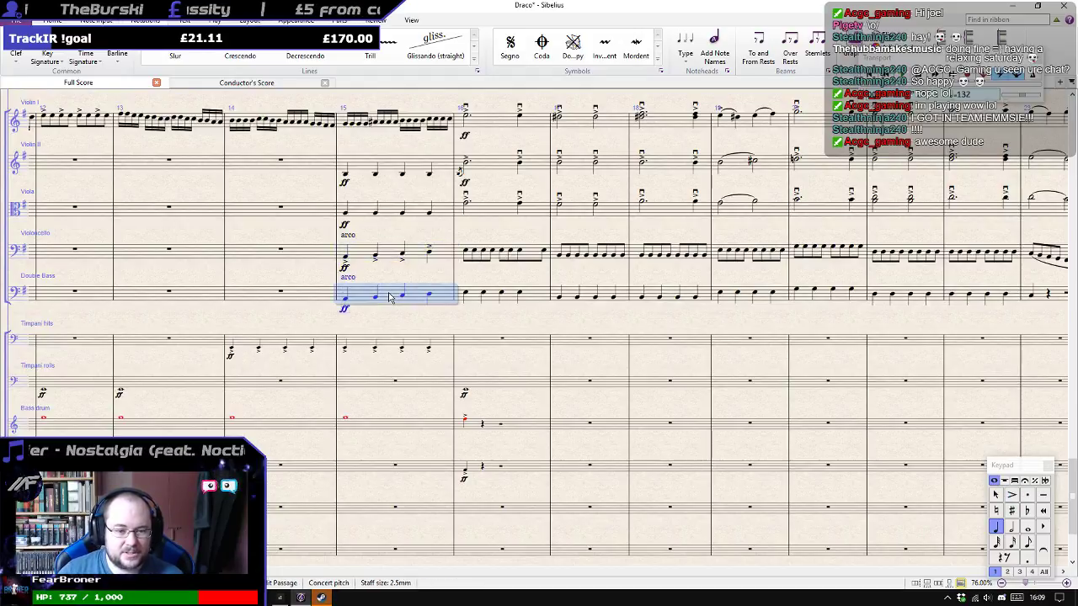
left_click(465, 254)
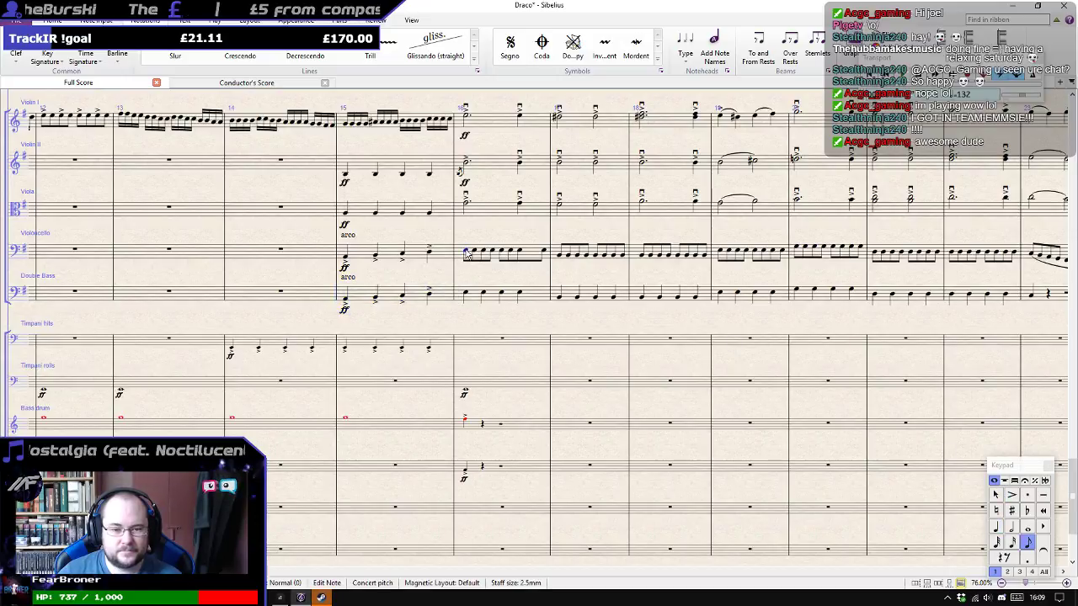
Play back the score from the first Double Bass note of bar 15.
left_click(346, 301)
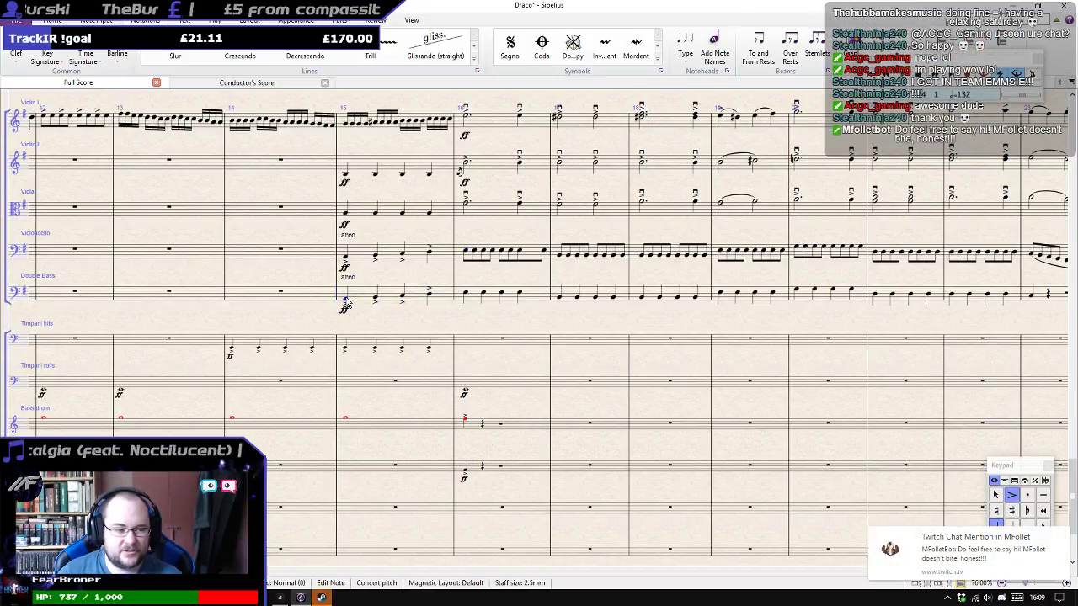
key("p")
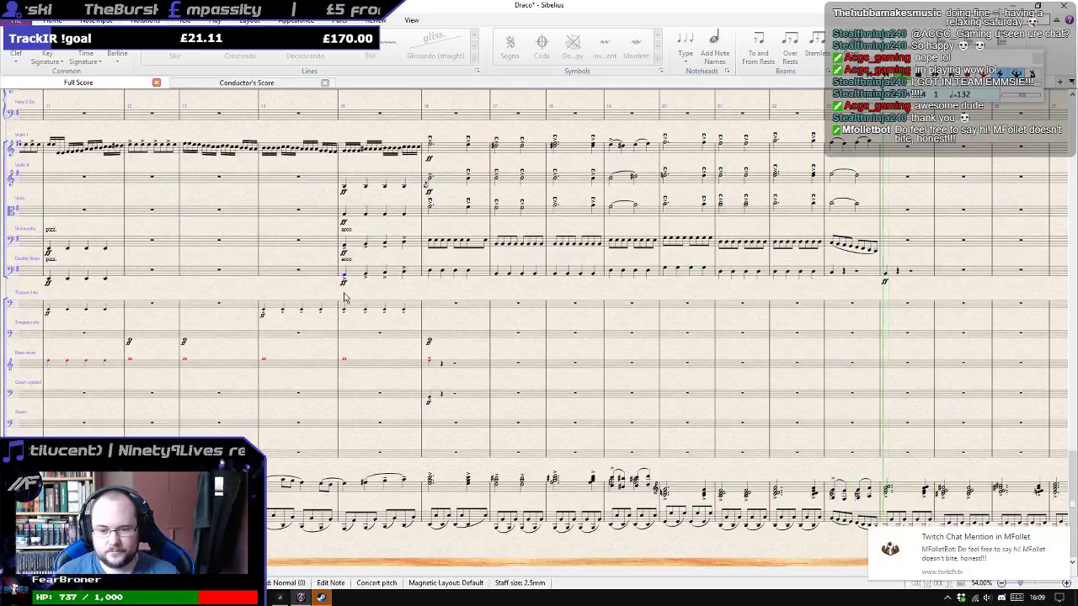
key("space")
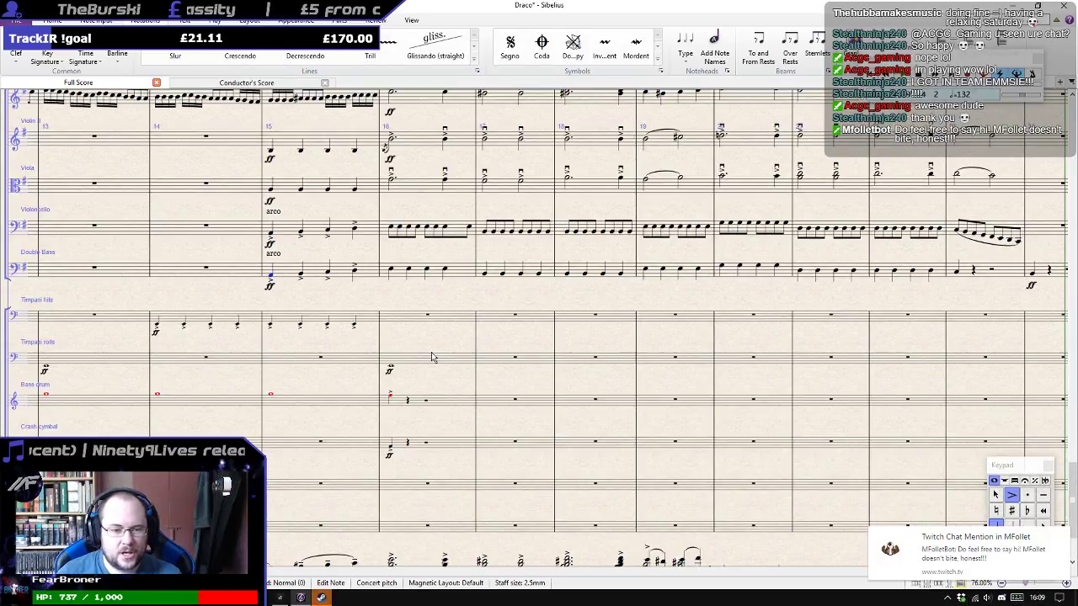
Fill the Snare staff in the lower percussion group with repeated C eighth notes from bar 16 to the first beat of bar 24.
scroll(431, 361, "down", 3)
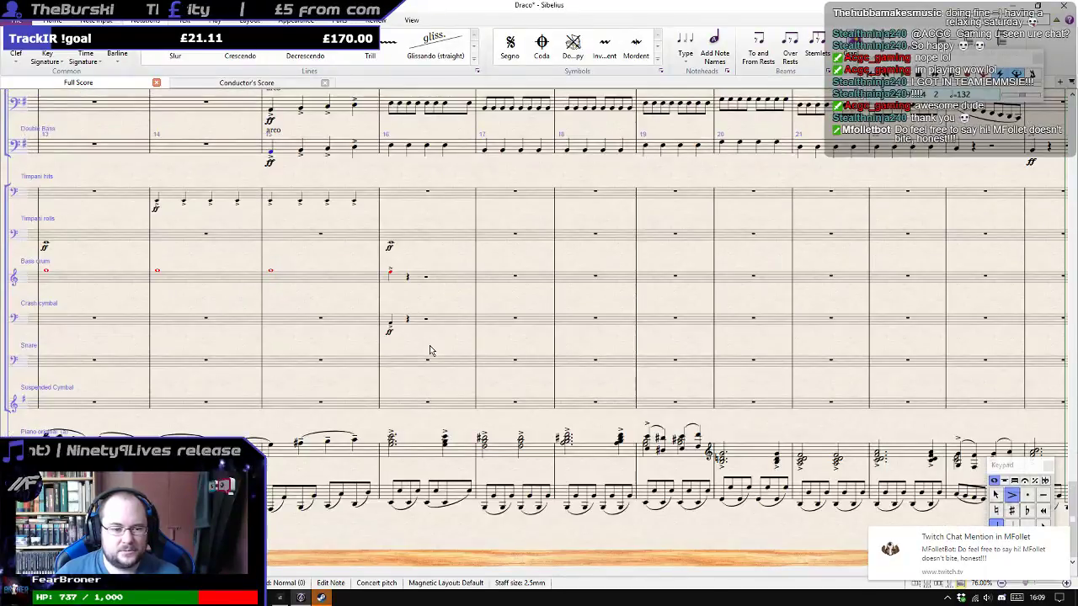
key("Escape")
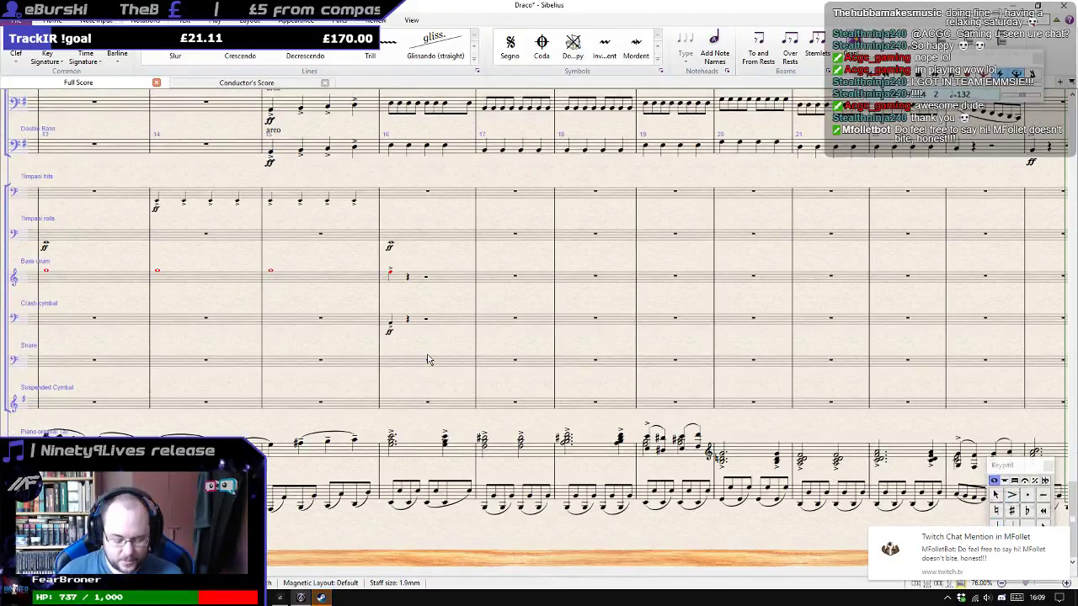
left_click(428, 360)
key("3")
key("d")
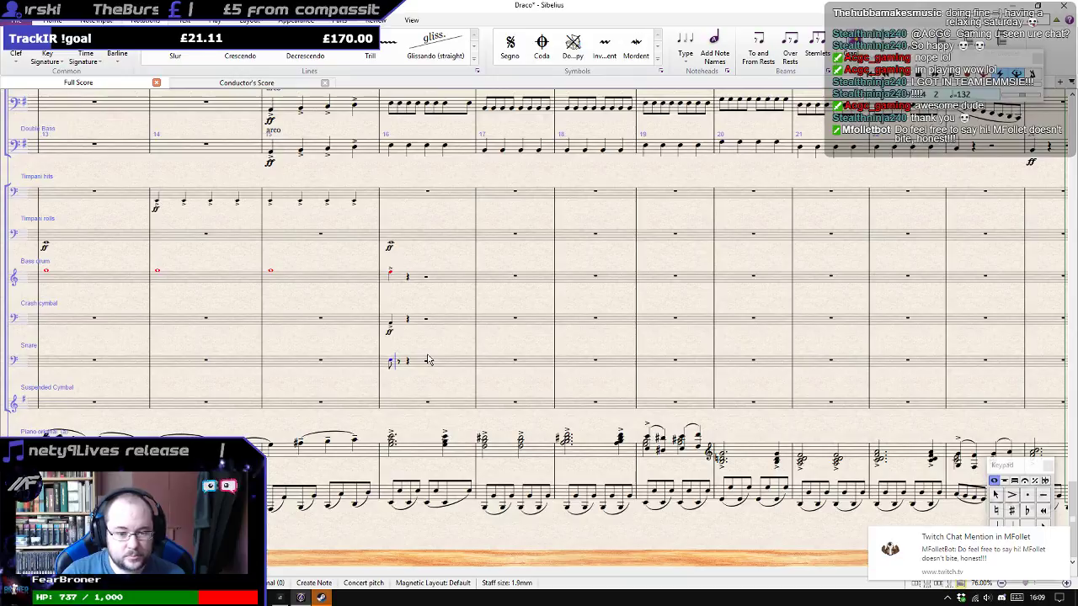
key("Up")
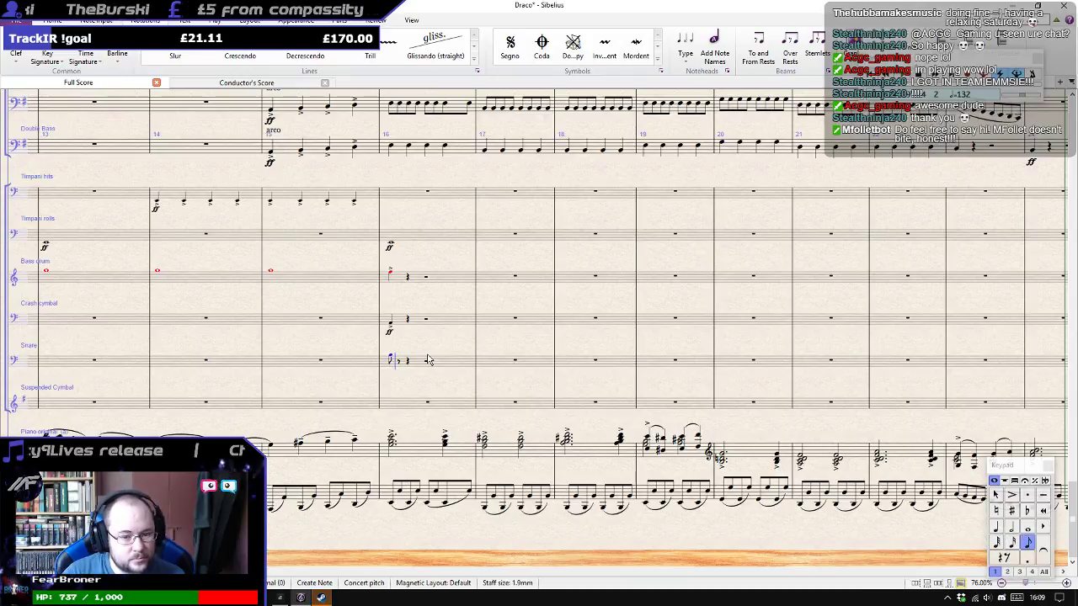
key("Down")
key("Down")
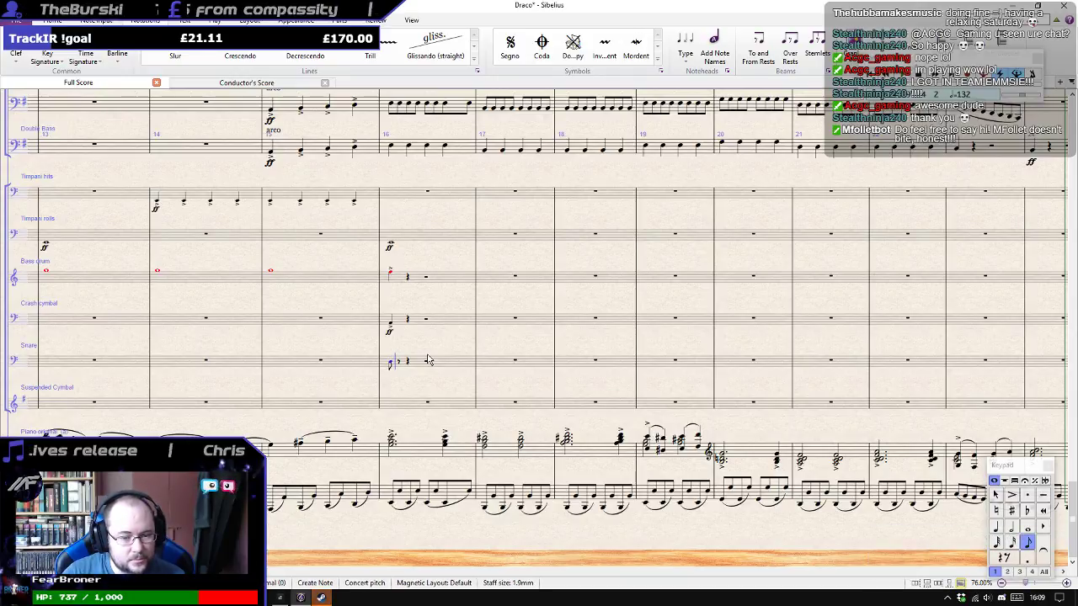
key("c")
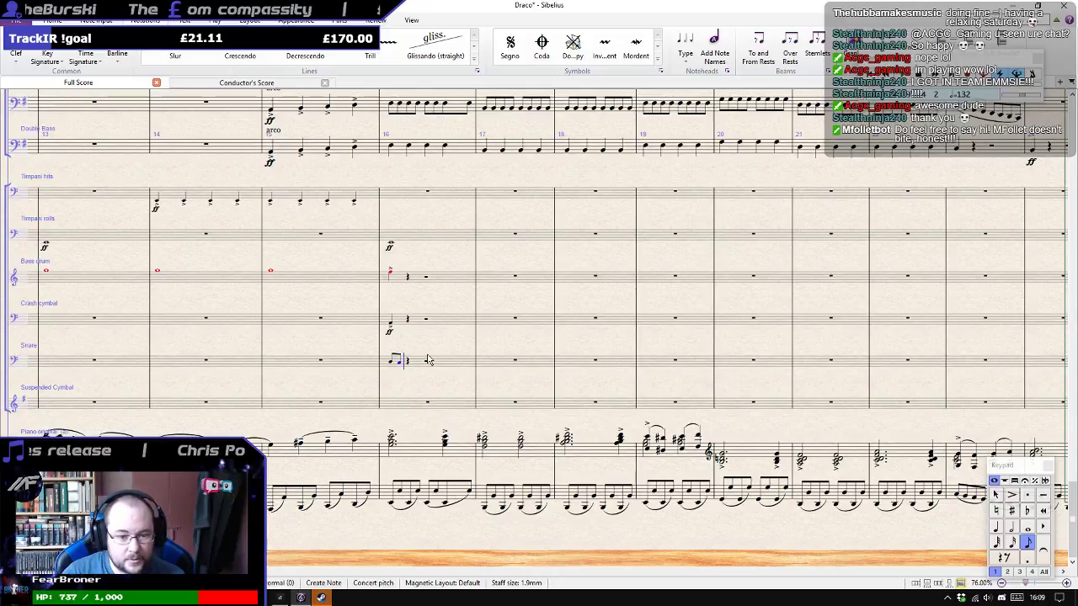
key("r")
key("r")
key("r")
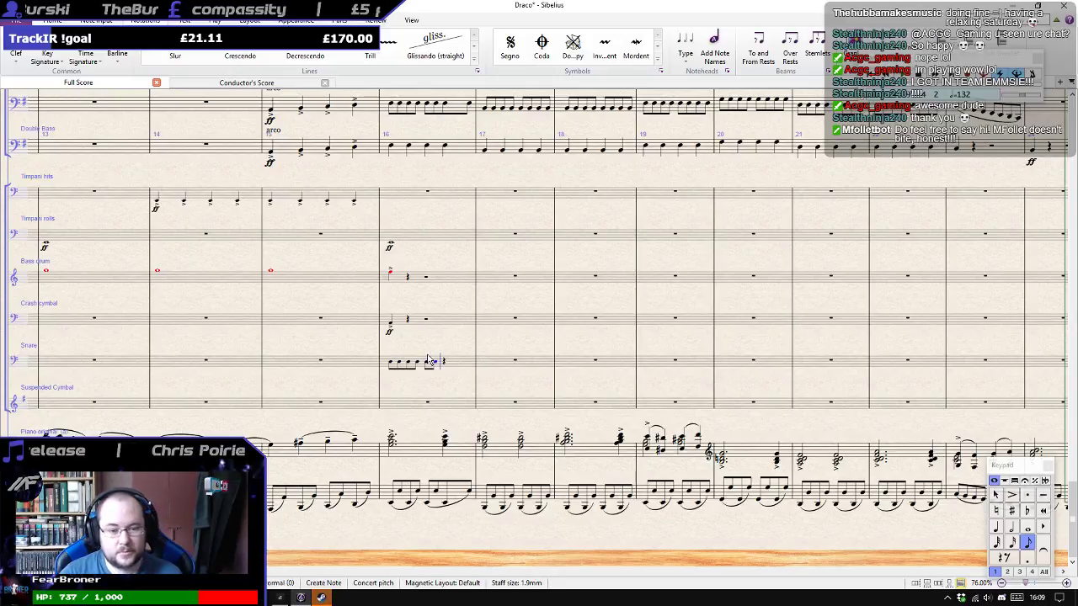
key("r")
key("r")
key("r")
key("r")
key("r")
key("r")
key("r")
key("r")
key("r")
key("r")
key("r")
key("r")
key("r")
key("r")
key("r")
key("r")
key("r")
key("r")
key("r")
key("r")
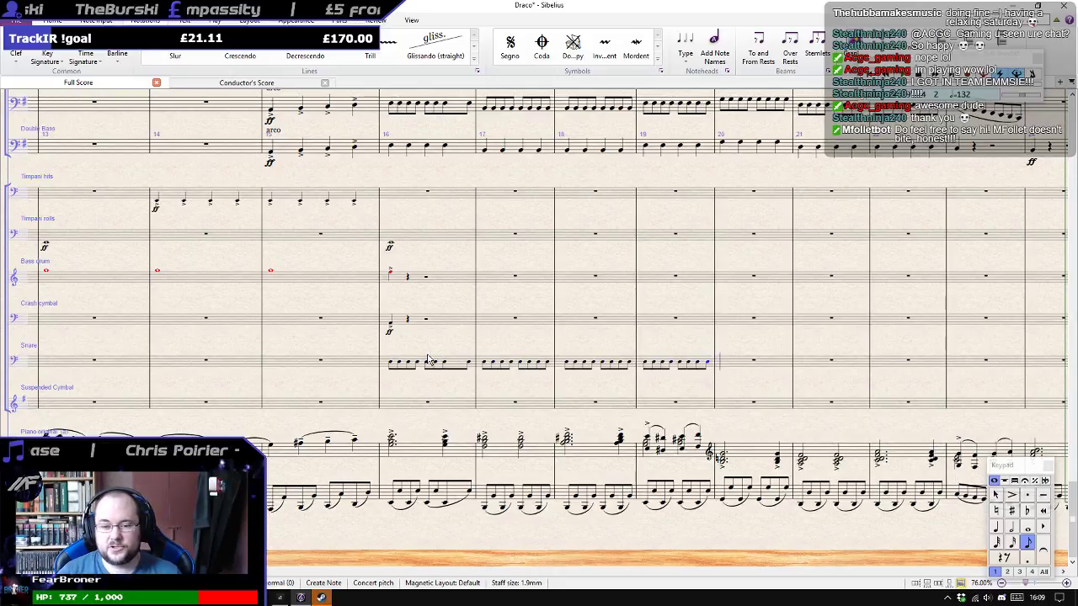
key("r")
key("r")
key("r")
key("r")
key("r")
key("r")
key("r")
key("r")
key("r")
key("r")
key("r")
key("r")
key("r")
key("r")
key("r")
key("r")
key("r")
key("r")
key("r")
key("r")
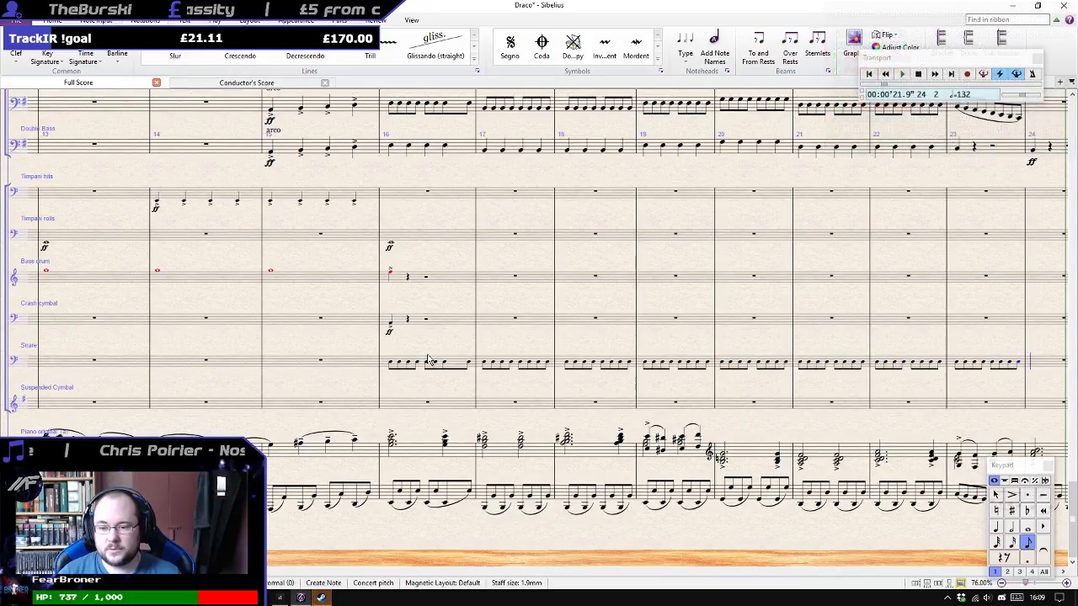
key("r")
key("Escape")
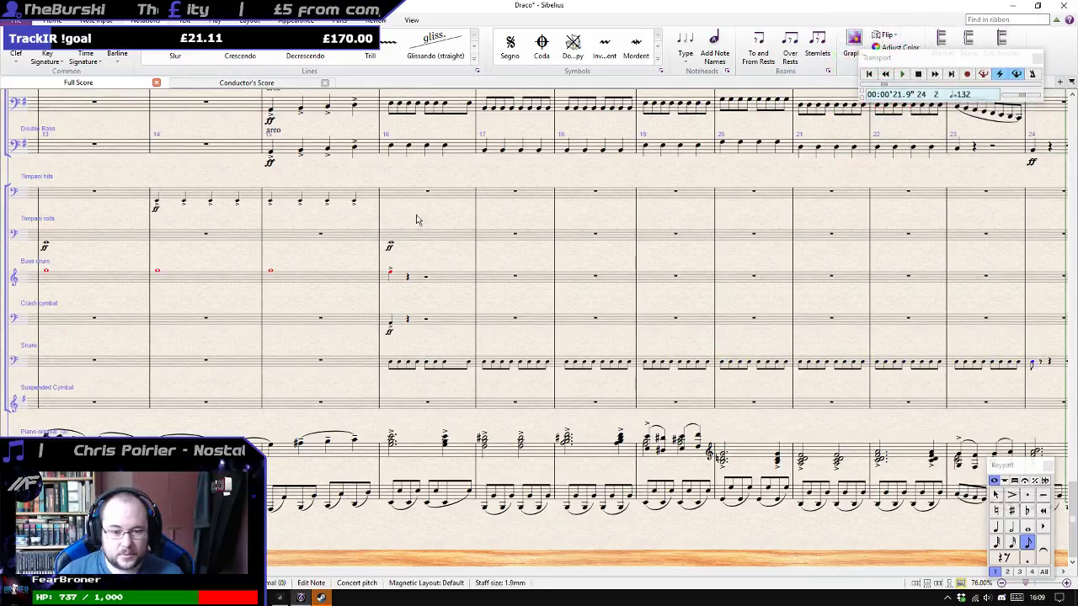
Add an ff dynamic to the first note of bar 16 in the lower Snare staff.
left_click(392, 366)
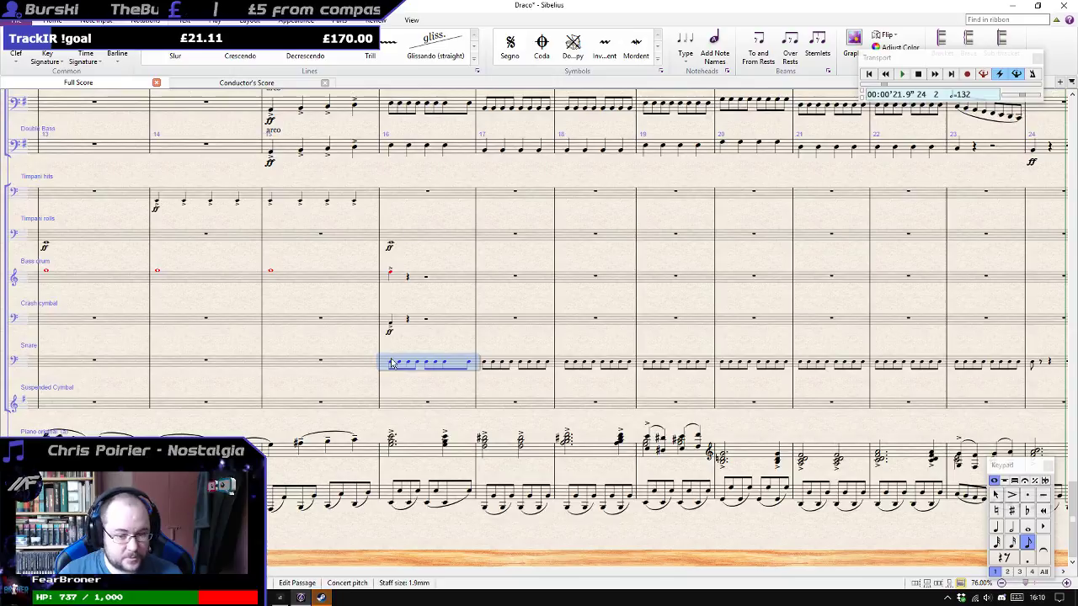
left_click(391, 365)
key("ctrl+e")
key("ctrl+f")
key("ctrl+f")
key("Escape")
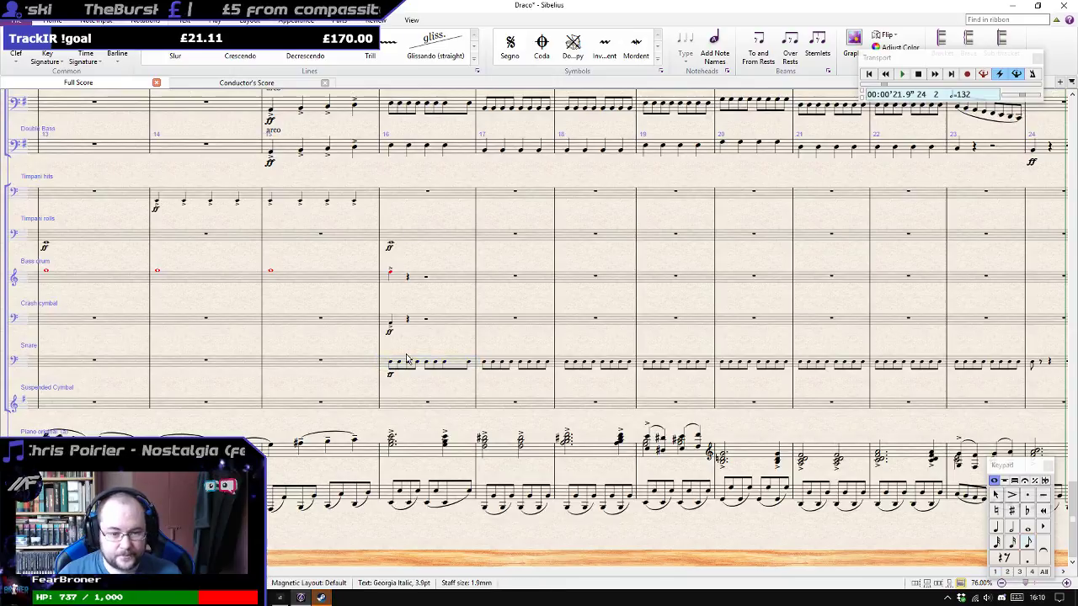
Fill the Snare Drum notation staff with repeated eighth notes from bar 16 to the first beat of bar 23.
scroll(435, 325, "up", 1)
scroll(435, 320, "up", 10)
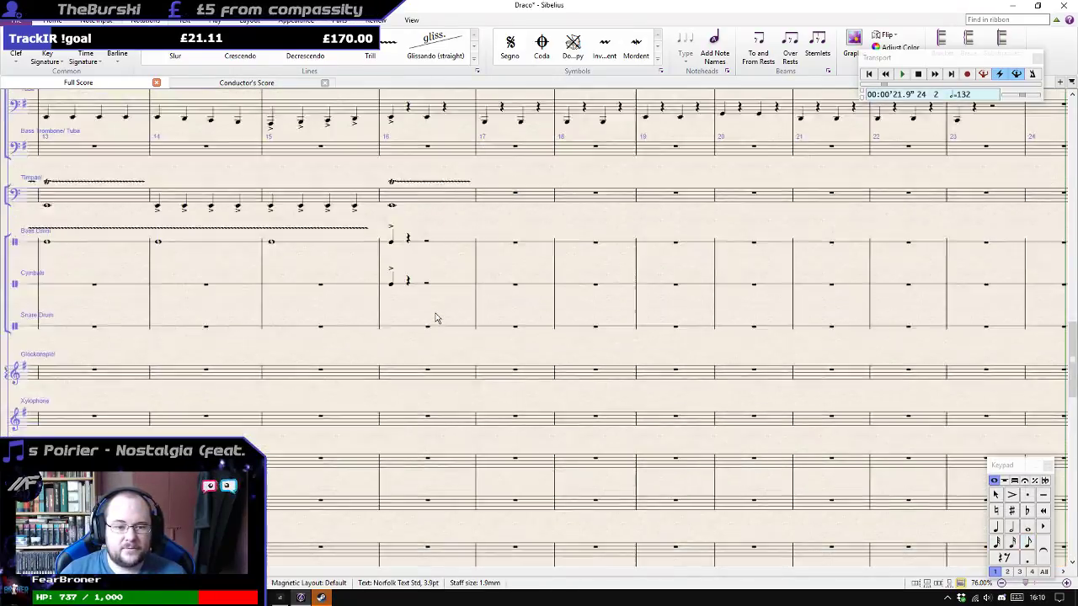
scroll(435, 318, "down", 6)
left_click(429, 328)
key("3")
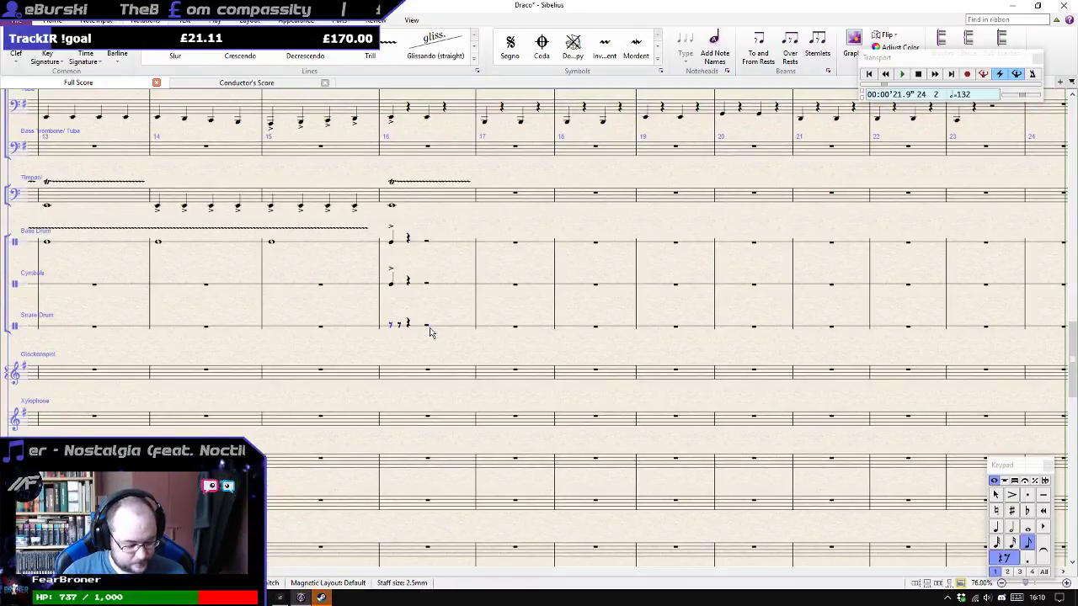
key("c")
key("c")
key("c")
key("c")
key("c")
key("c")
key("c")
key("c")
key("c")
key("c")
key("c")
key("c")
key("c")
key("c")
key("c")
key("c")
key("c")
key("c")
key("c")
key("c")
key("c")
key("c")
key("c")
key("c")
key("c")
key("c")
key("c")
key("c")
key("c")
key("c")
key("c")
key("c")
key("c")
key("c")
key("c")
key("c")
key("c")
key("c")
key("c")
key("c")
key("c")
key("c")
key("c")
key("c")
key("c")
key("c")
key("c")
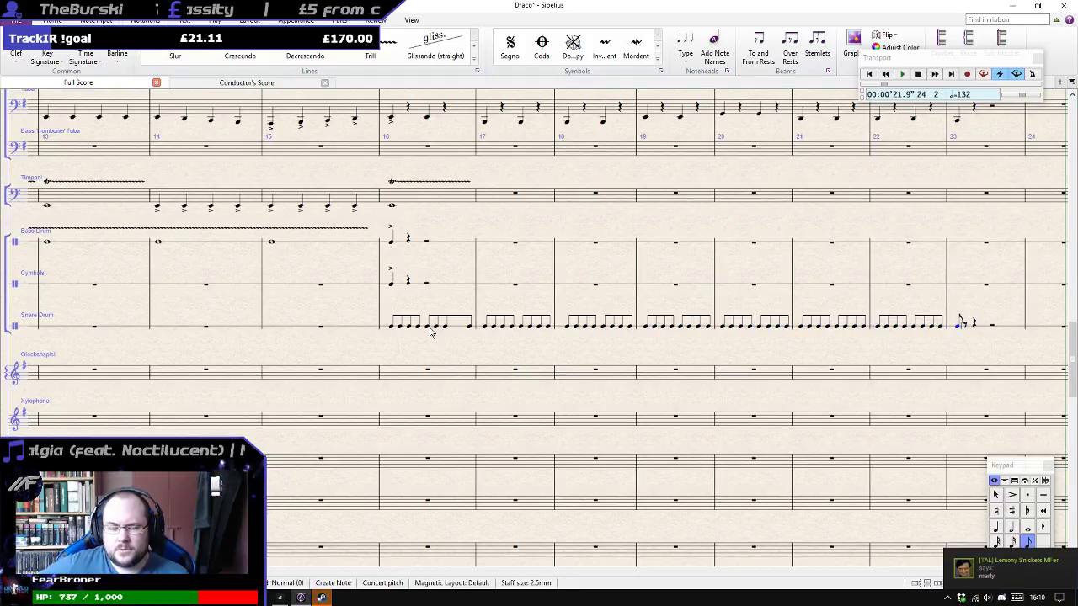
key("Escape")
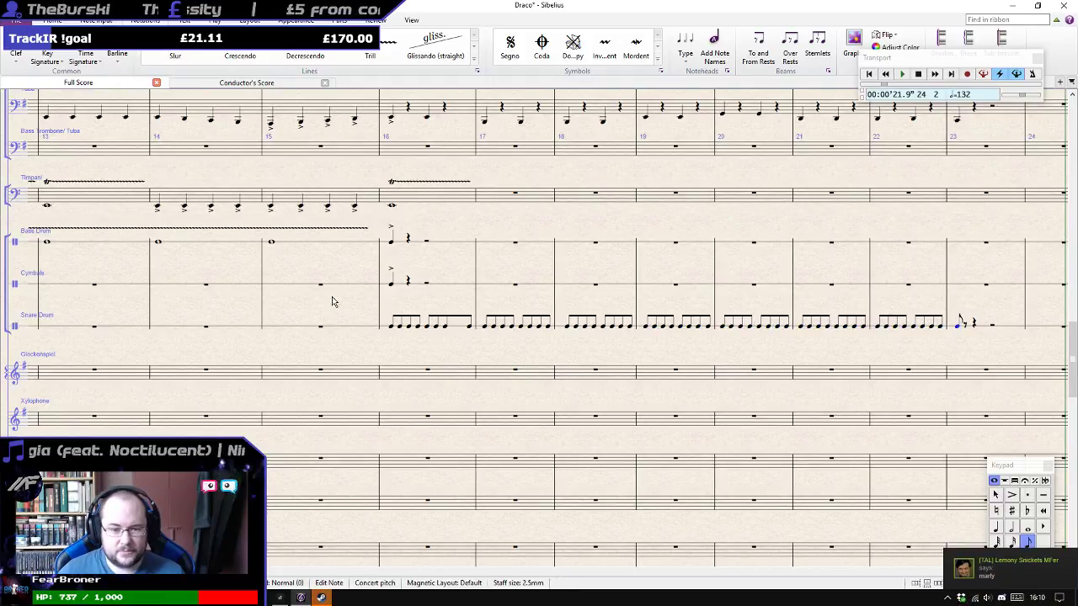
Add an ff dynamic to the first Snare Drum note of bar 16.
left_click(389, 330)
left_click(390, 329)
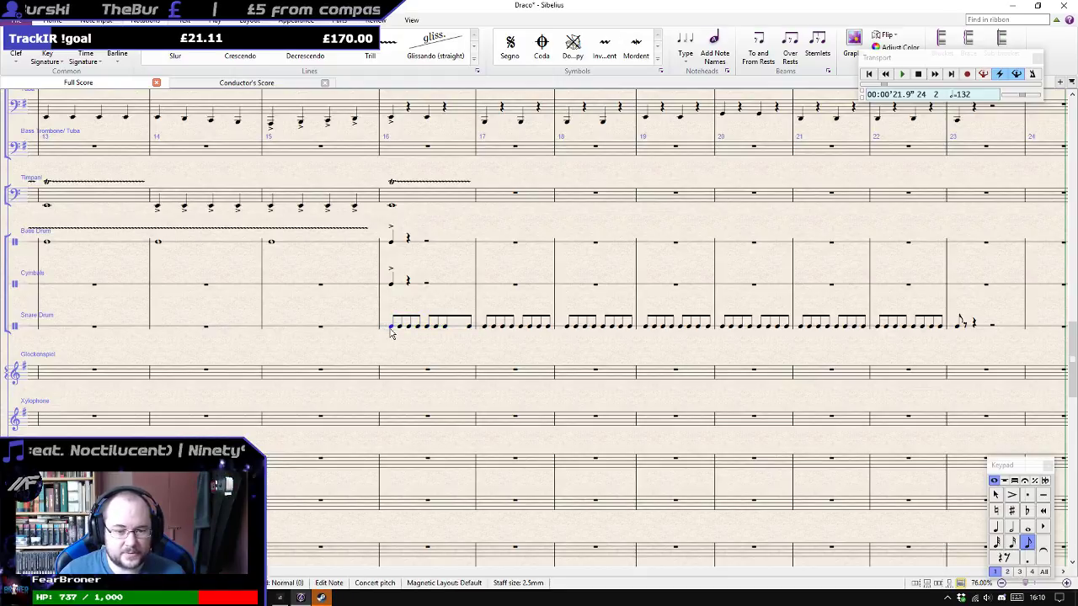
key("ctrl+e")
type("ff")
key("Escape")
key("Escape")
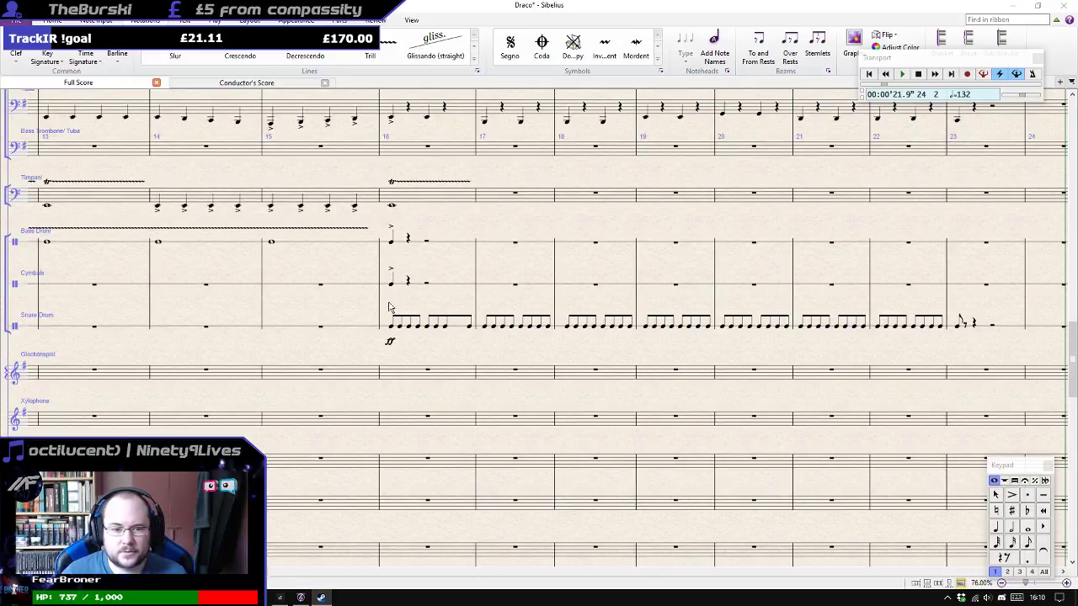
Play back the score from the first Snare Drum note of bar 16.
left_click(391, 333)
scroll(391, 334, "down", 2)
key("p")
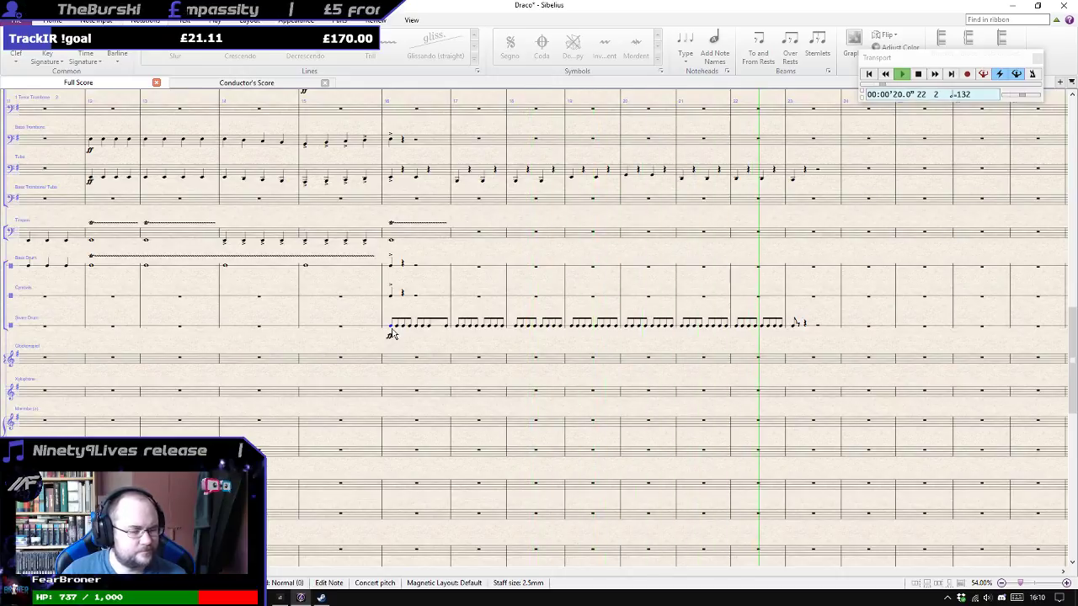
key("Escape")
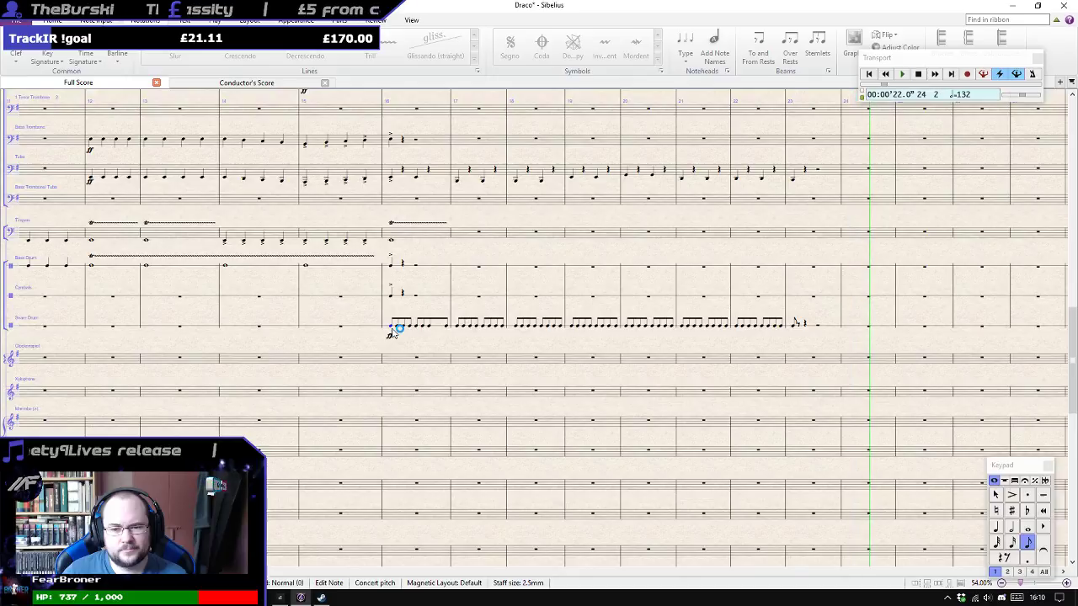
Delete the Snare Drum passage from bar 16 through bar 23.
key("ctrl+equal")
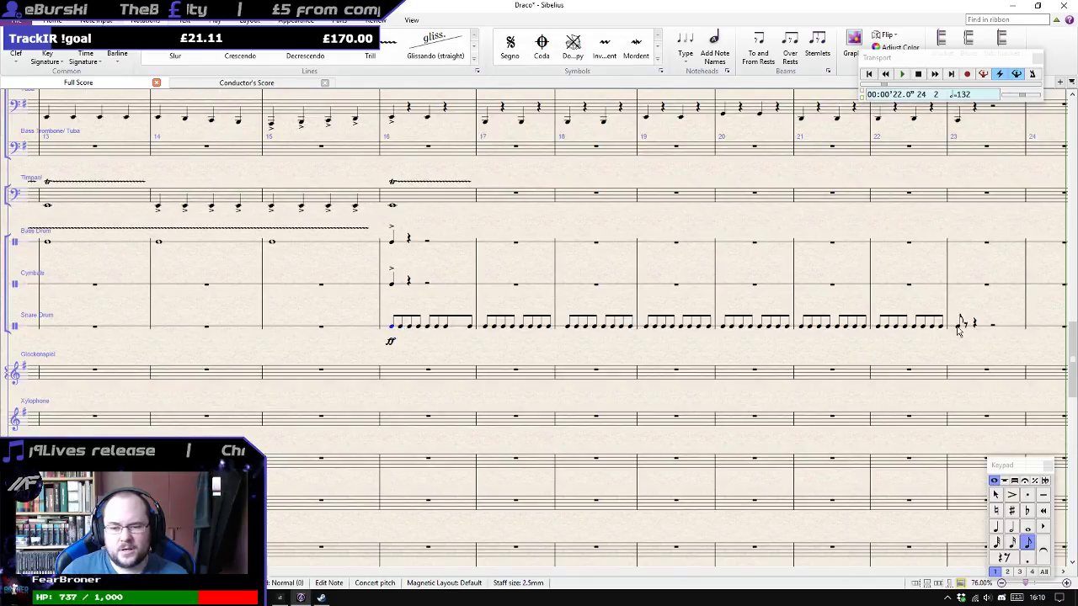
left_click(985, 330)
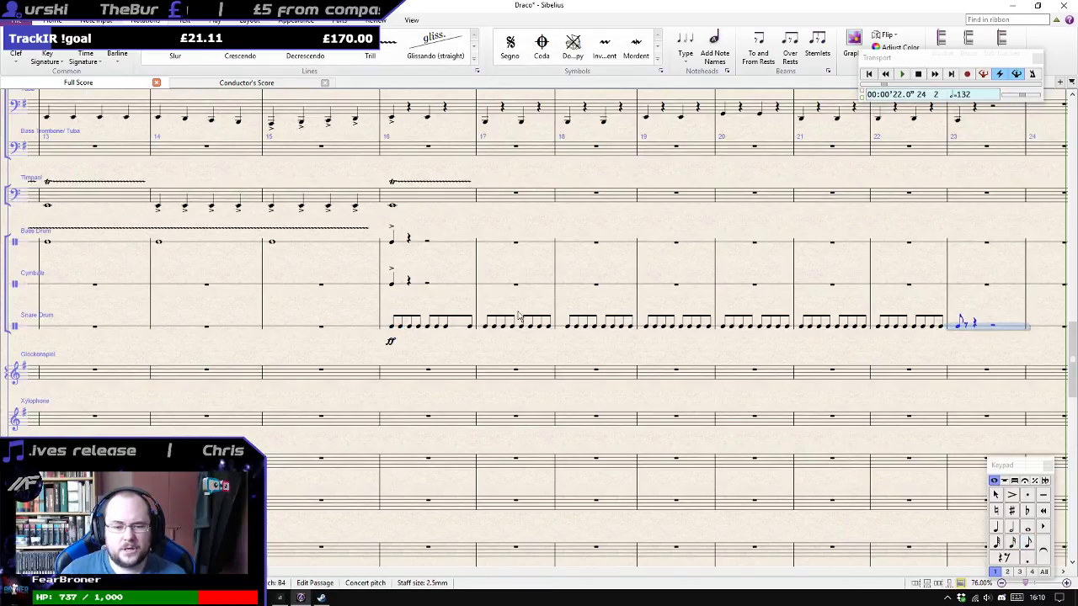
left_click(391, 335, "shift")
key("Delete")
Delete the eighth-note passage in bars 16 to 24 of the Snare staff in the lower percussion group.
scroll(439, 348, "down", 10)
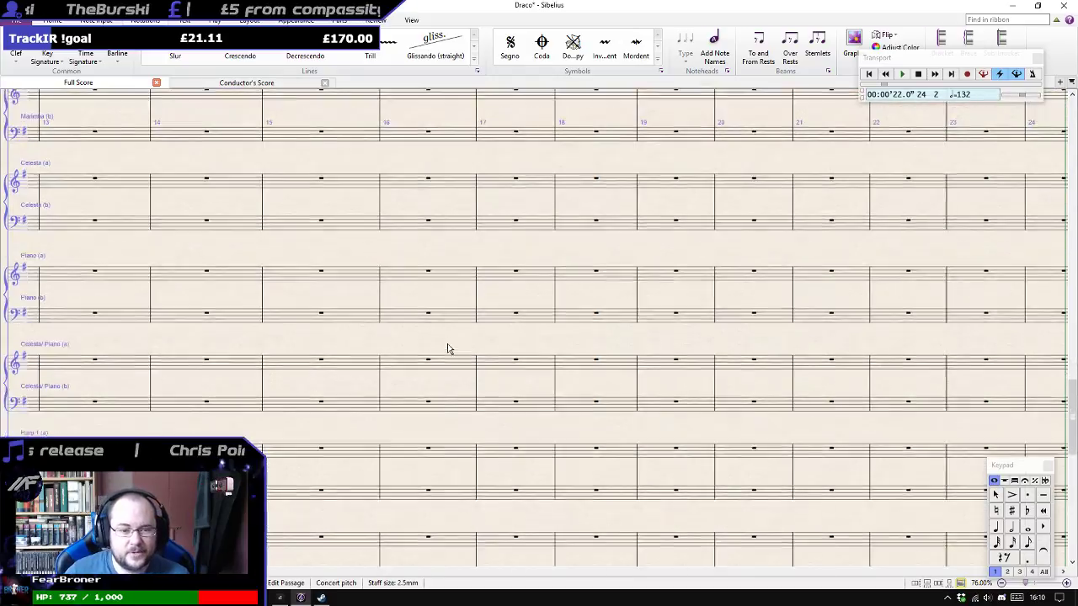
left_click(425, 401)
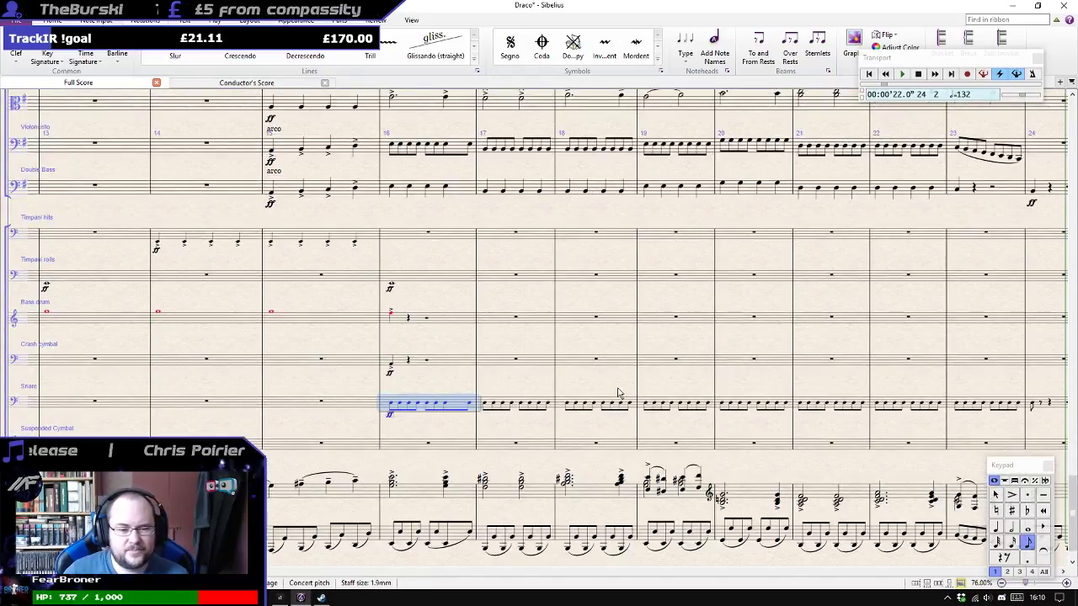
left_click_drag(1008, 392, 858, 383)
left_click(917, 402, "shift")
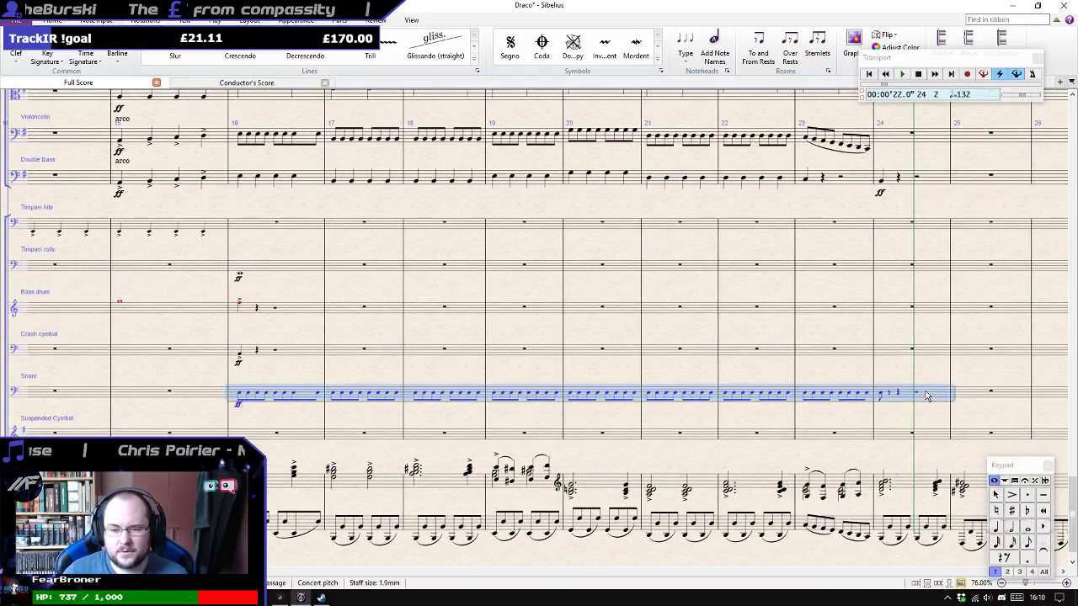
key("Delete")
Copy the Piccolo and Flute 1 passage in bars 19 to 24 to Clarinets 1 and 2 and lower the copy two octaves.
scroll(286, 339, "up", 3)
scroll(291, 343, "up", 10)
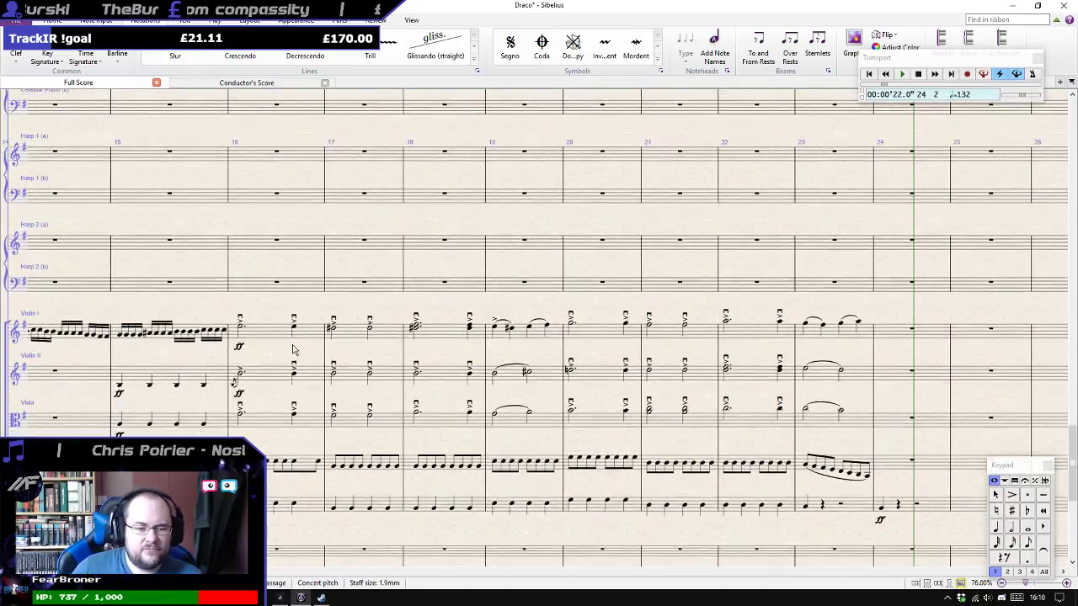
scroll(298, 373, "up", 5)
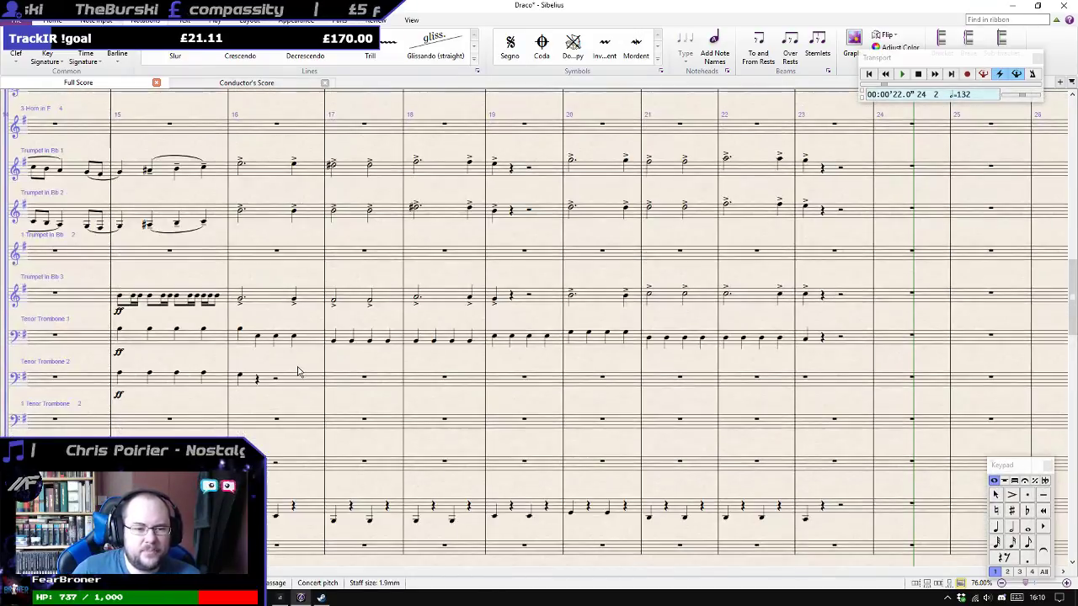
scroll(295, 369, "up", 5)
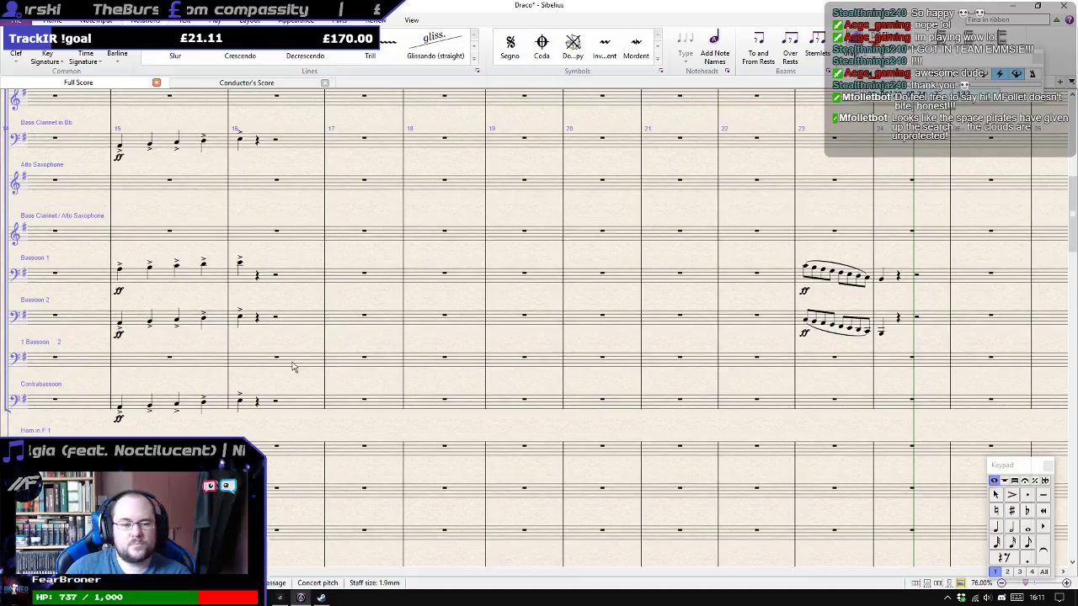
scroll(297, 355, "up", 3)
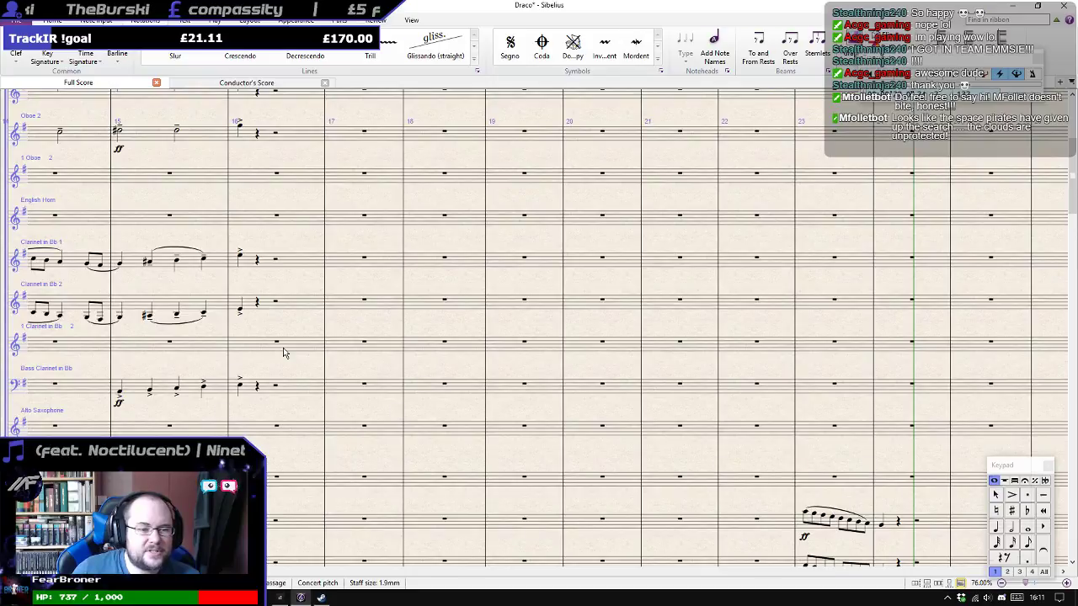
scroll(291, 337, "up", 3)
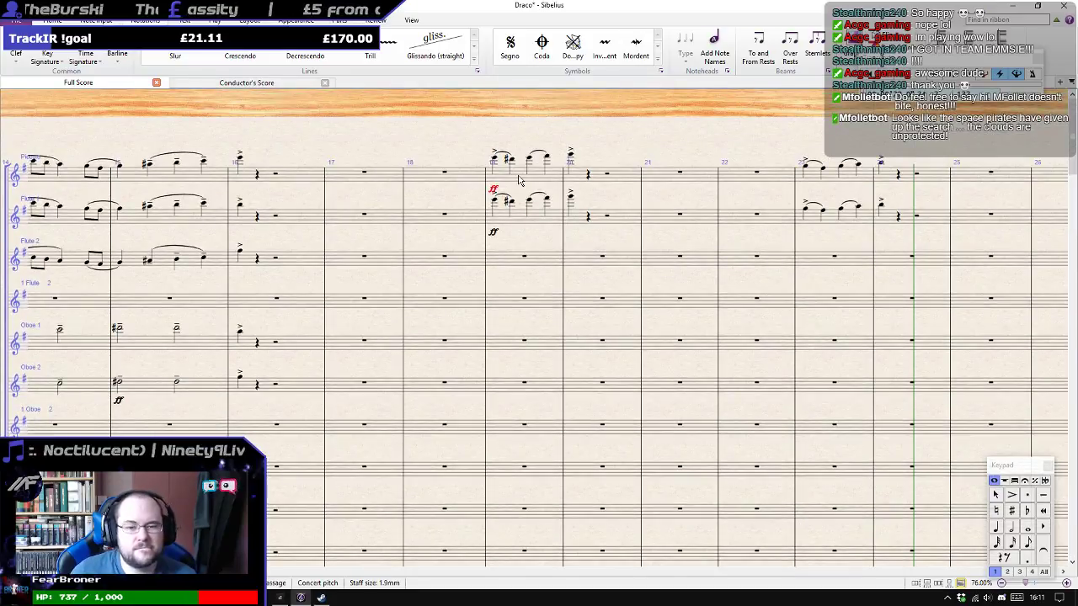
left_click(519, 179)
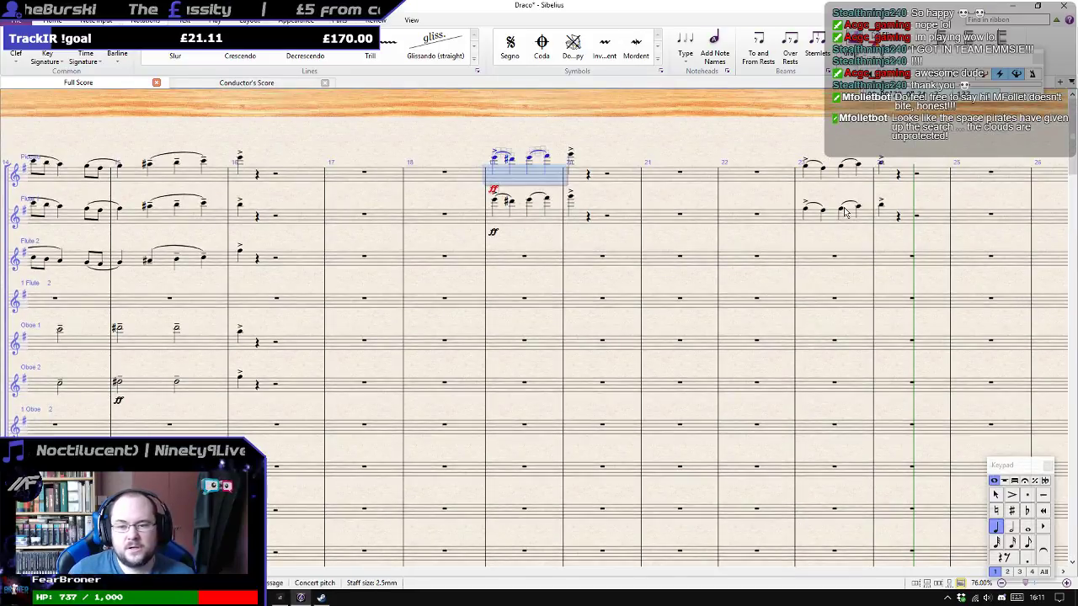
left_click(891, 225, "shift")
scroll(532, 373, "down", 2)
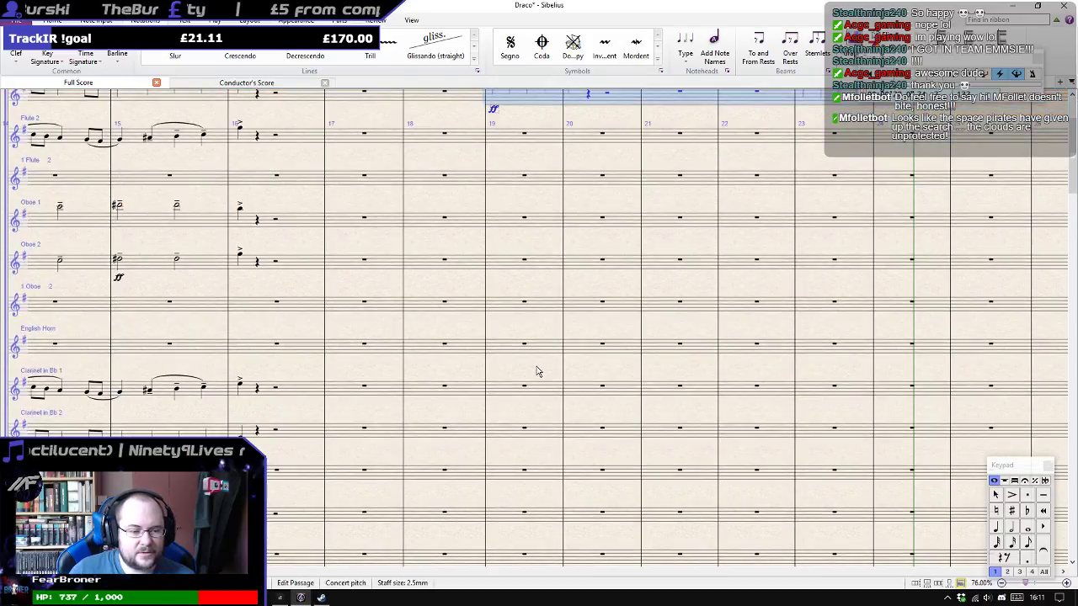
left_click(501, 396, "alt")
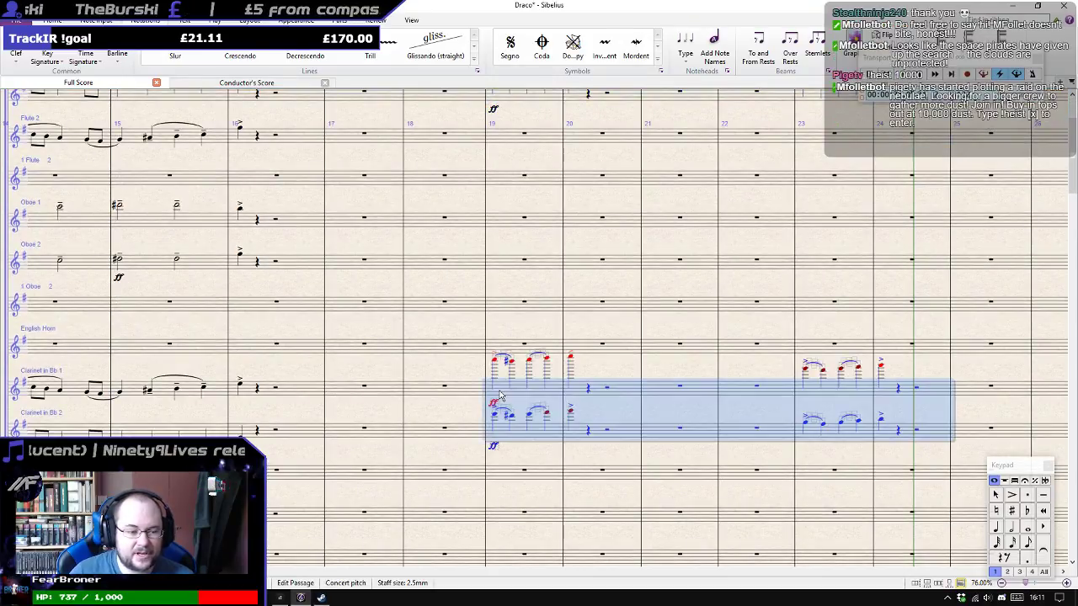
key("ctrl+Down")
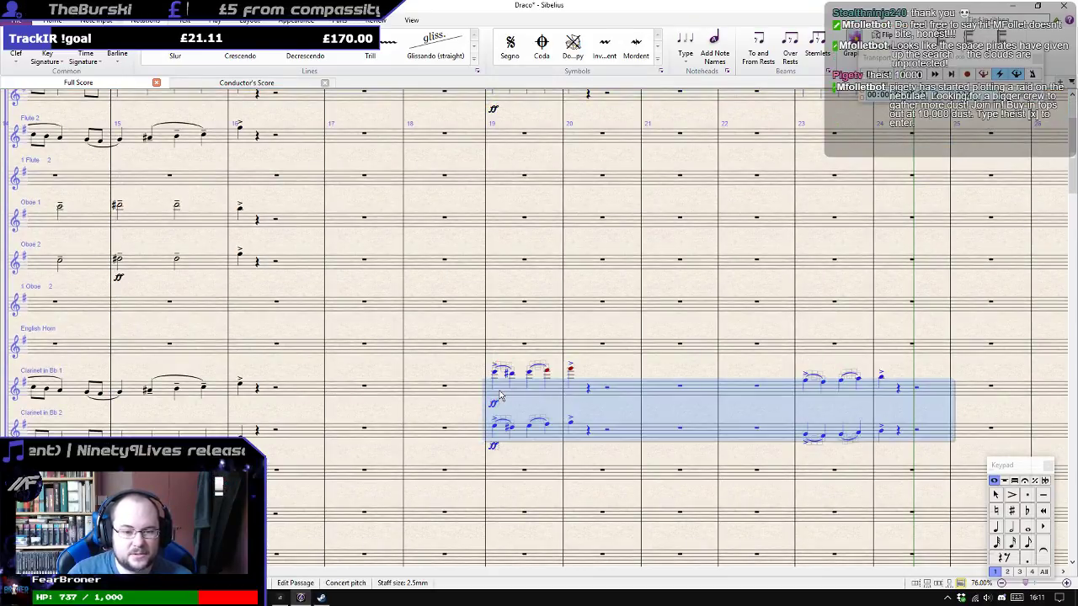
key("ctrl+Down")
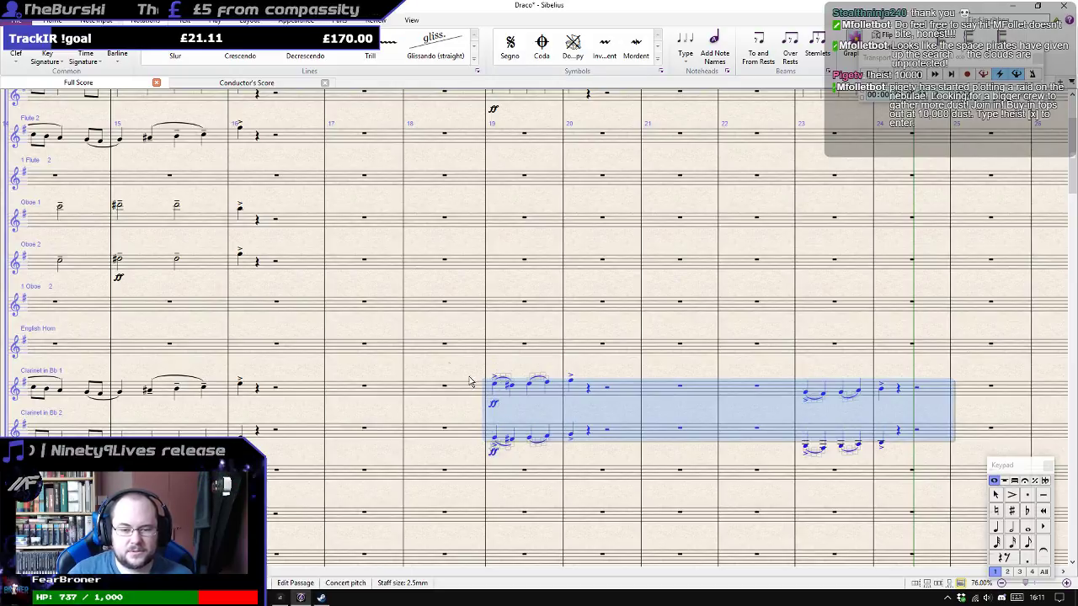
Play back the score from the first Clarinet 1 note of bar 16.
left_click(242, 387)
scroll(243, 388, "down", 2)
key("p")
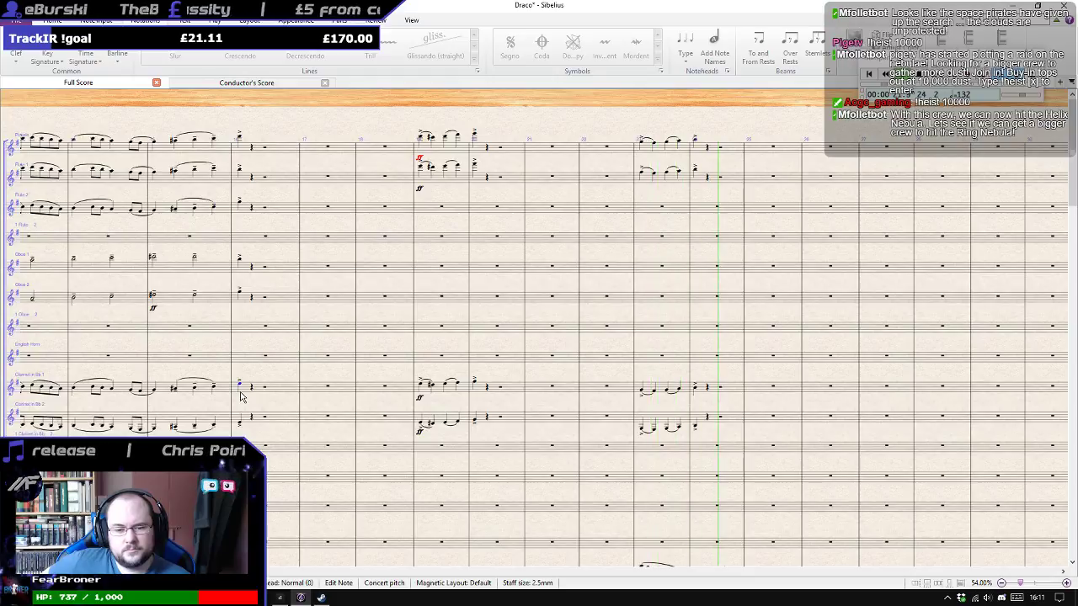
key("space")
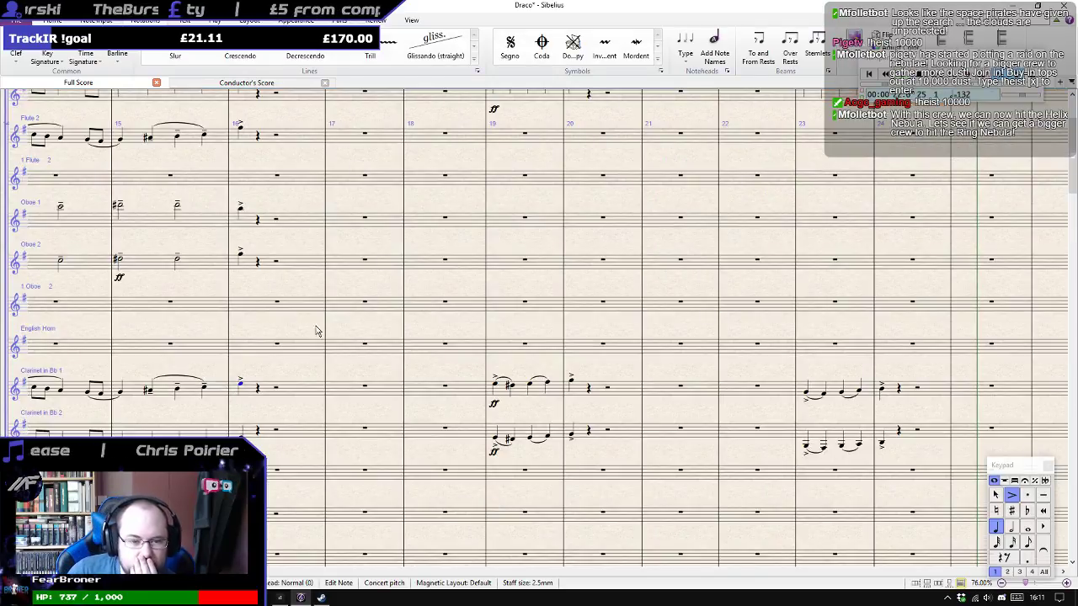
Examine bars 14 to 25 across the woodwind, brass, percussion, keyboard and string staves.
scroll(341, 319, "up", 3)
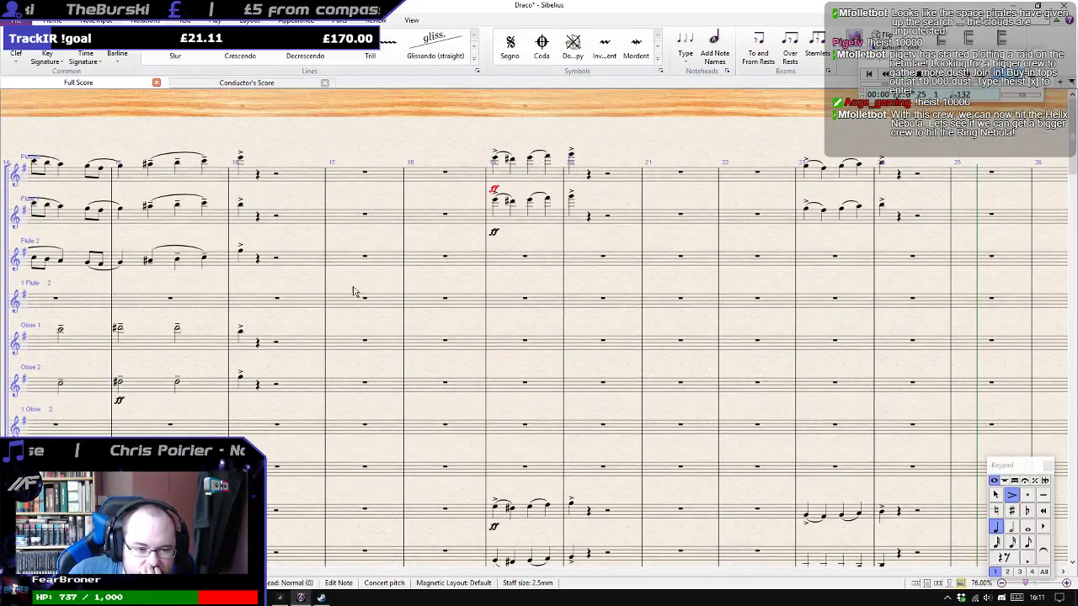
scroll(376, 292, "down", 10)
scroll(376, 292, "down", 1)
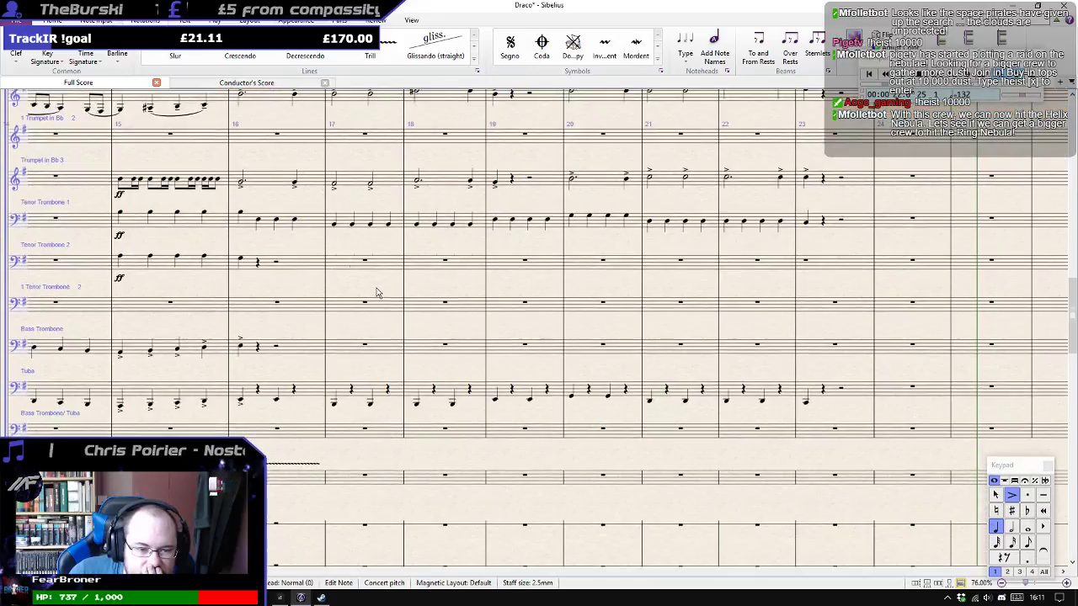
scroll(309, 287, "down", 8)
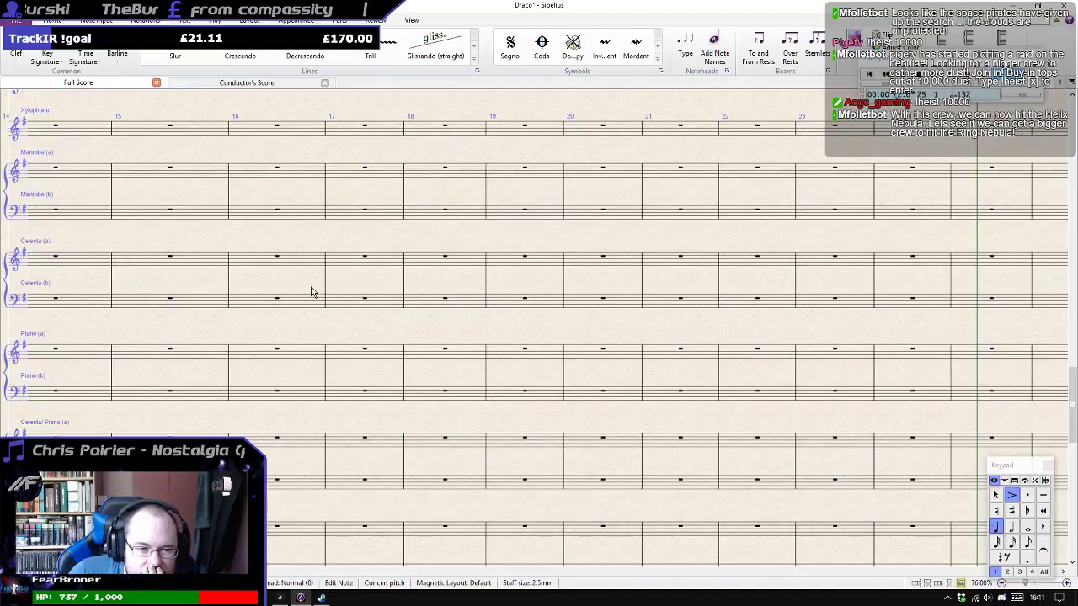
scroll(328, 294, "up", 2)
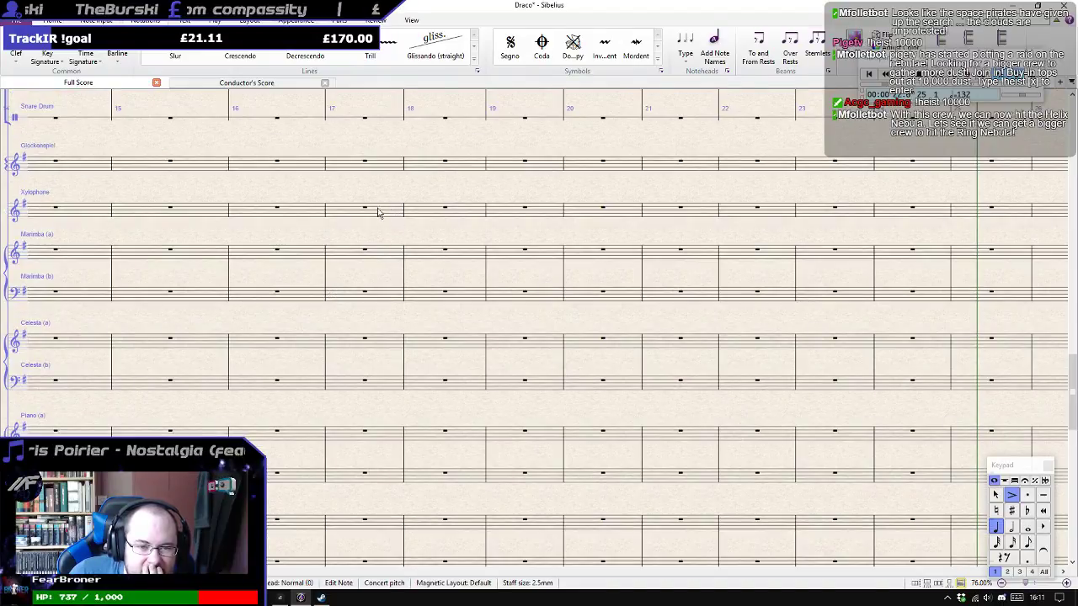
scroll(376, 229, "up", 4)
scroll(377, 230, "down", 3)
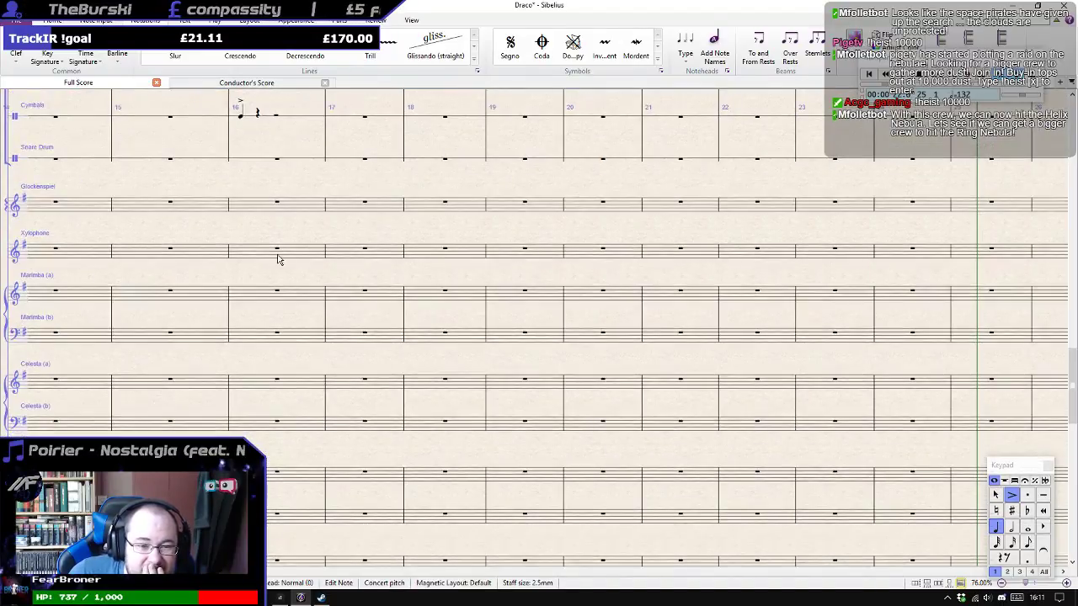
scroll(278, 251, "down", 10)
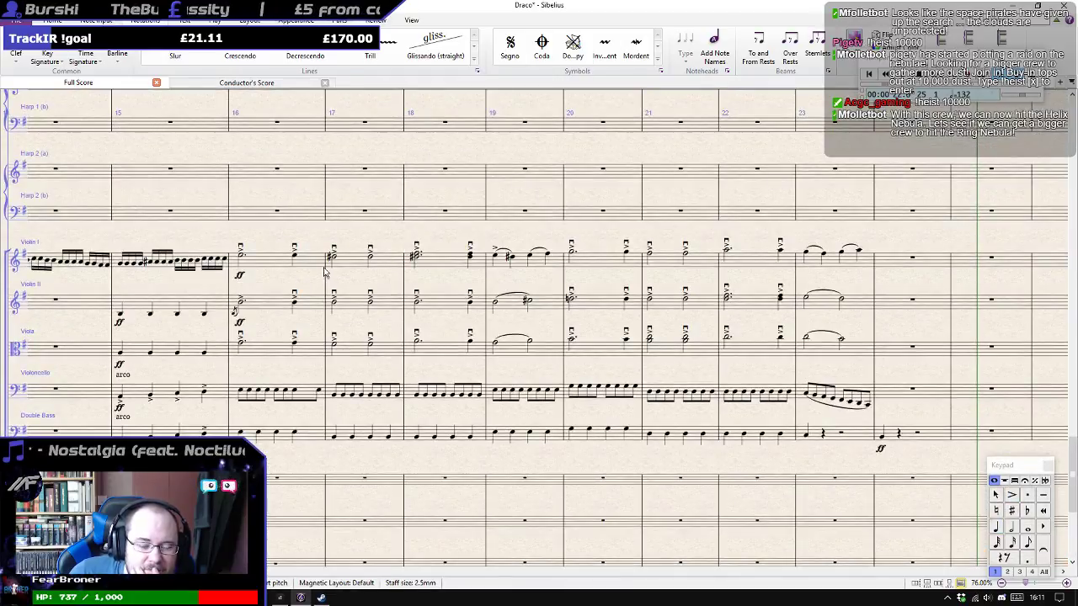
scroll(325, 271, "up", 3)
scroll(325, 272, "down", 4)
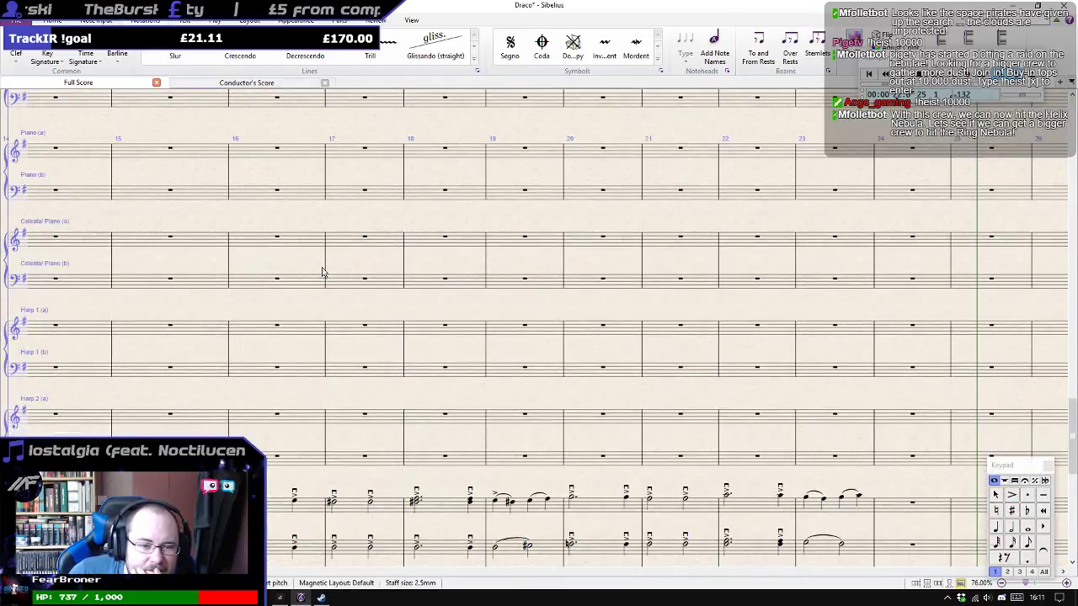
Copy the Violoncello passage in bars 16 to 23 to the Xylophone staff and raise the copy two octaves.
left_click(305, 361)
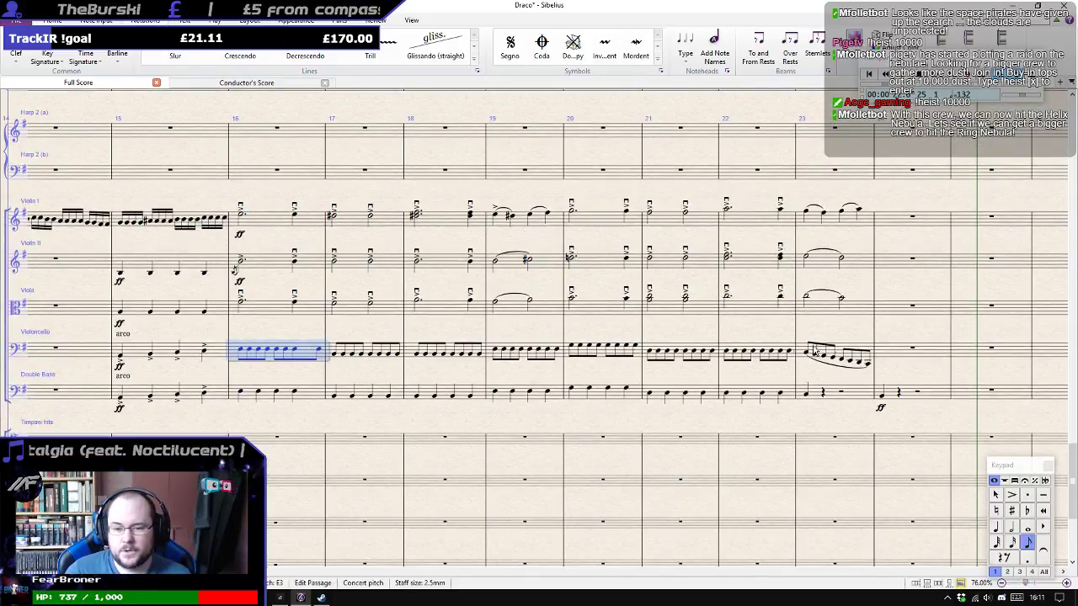
left_click(876, 352, "shift")
scroll(301, 339, "up", 10)
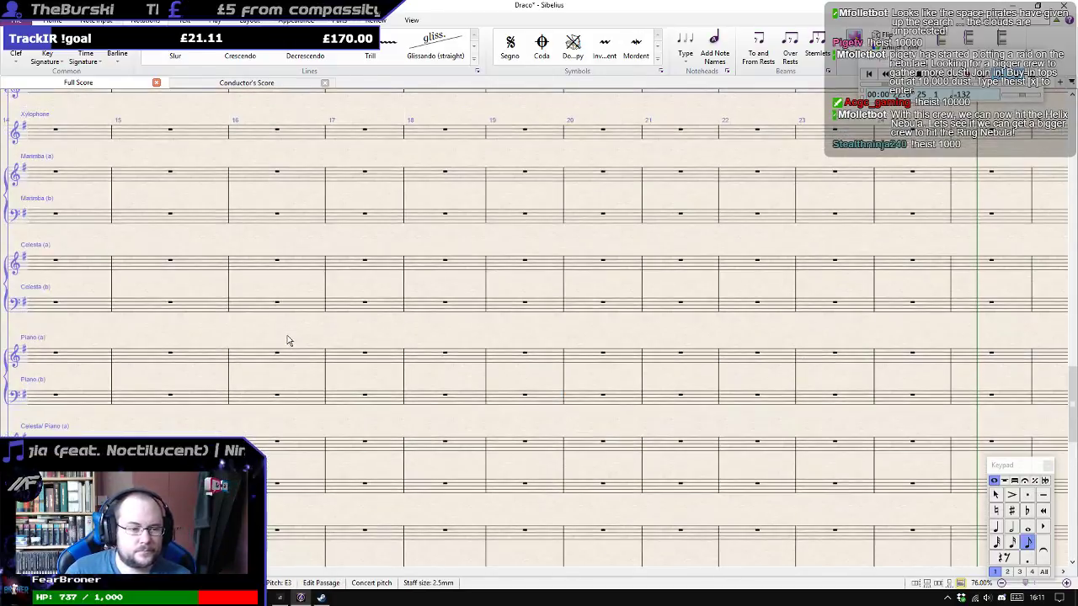
scroll(286, 339, "up", 2)
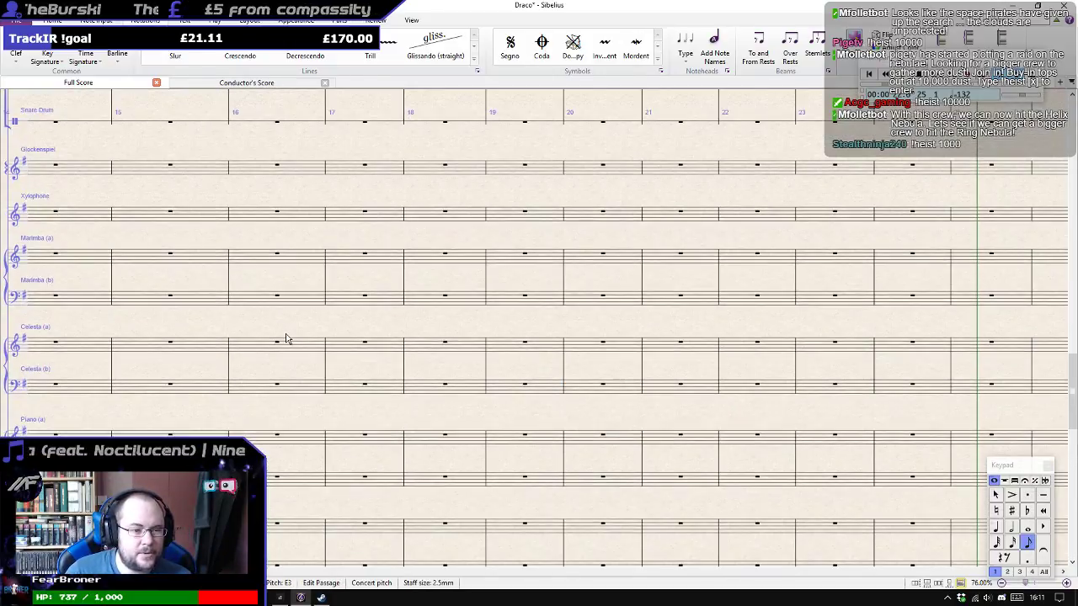
left_click(245, 221, "alt")
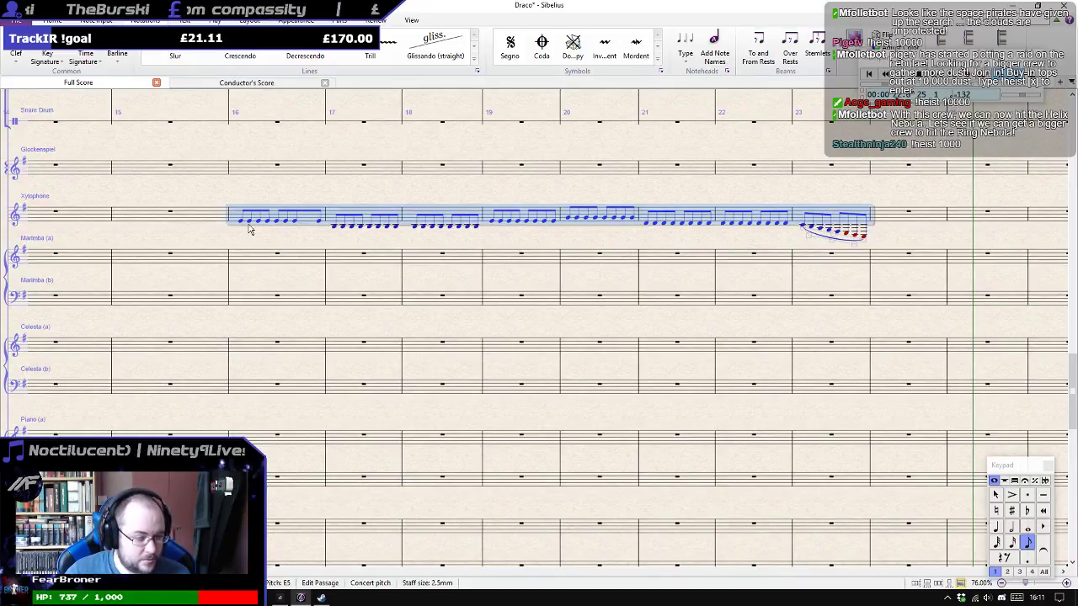
Add a dynamic marking under the first Xylophone note of bar 16.
key("Escape")
left_click(240, 222)
key("ctrl+e")
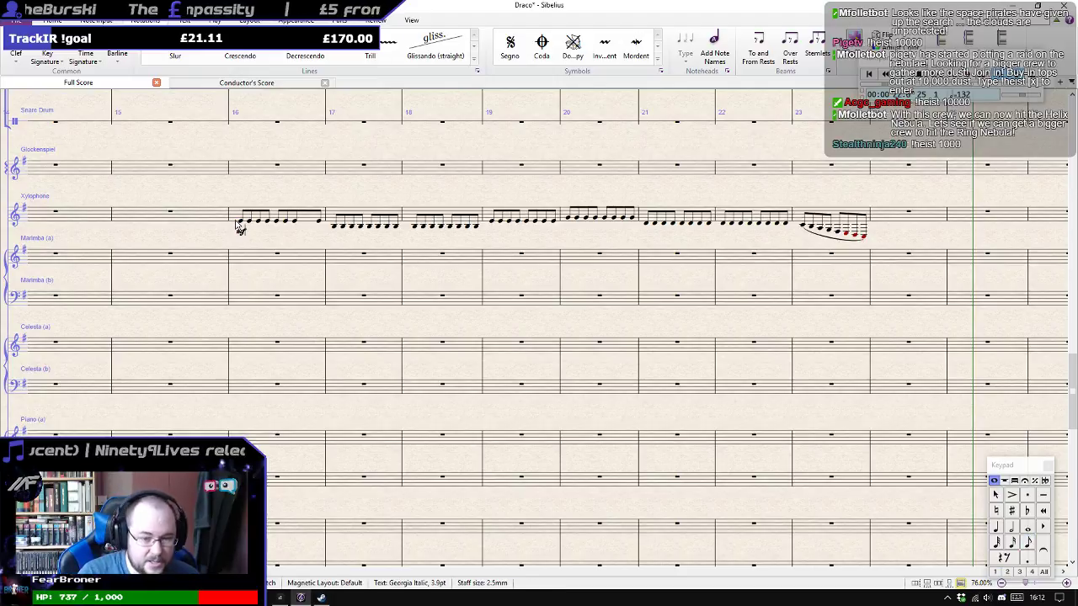
Play back the score from the first Xylophone note of bar 16.
left_click(238, 225)
key("space")
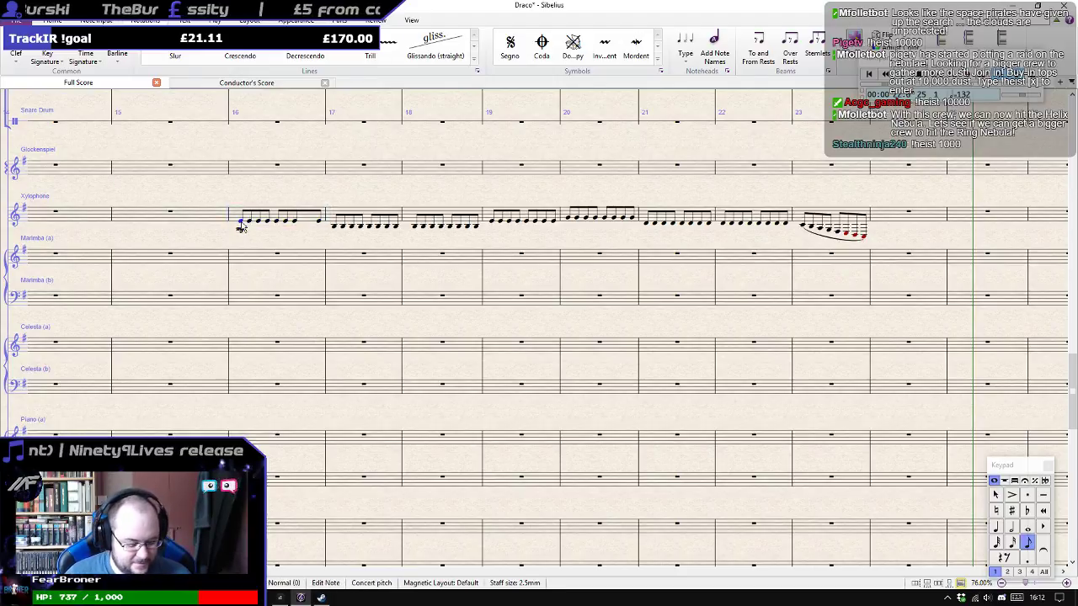
scroll(240, 225, "down", 2)
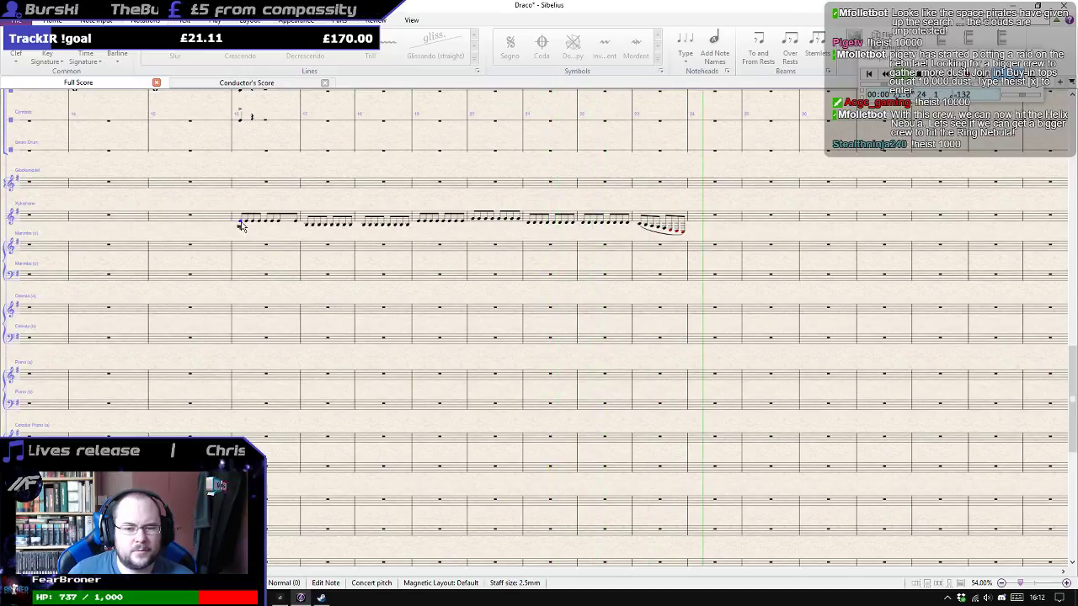
key("space")
key("space")
key("space")
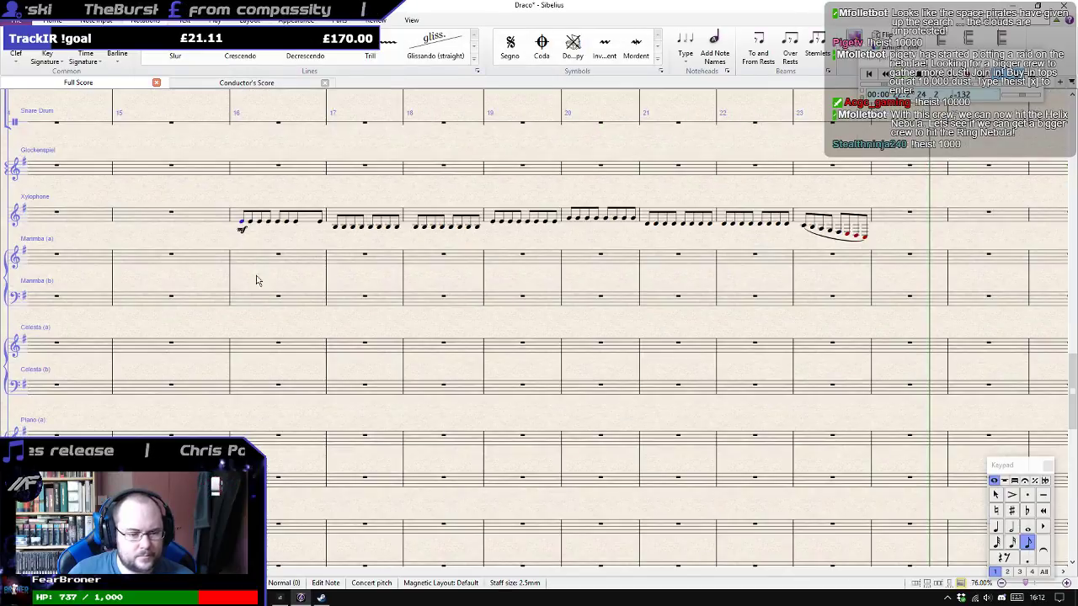
Check the tracks in the DAW project, return to Sibelius and replay the Xylophone passage from bar 16.
left_click(279, 599)
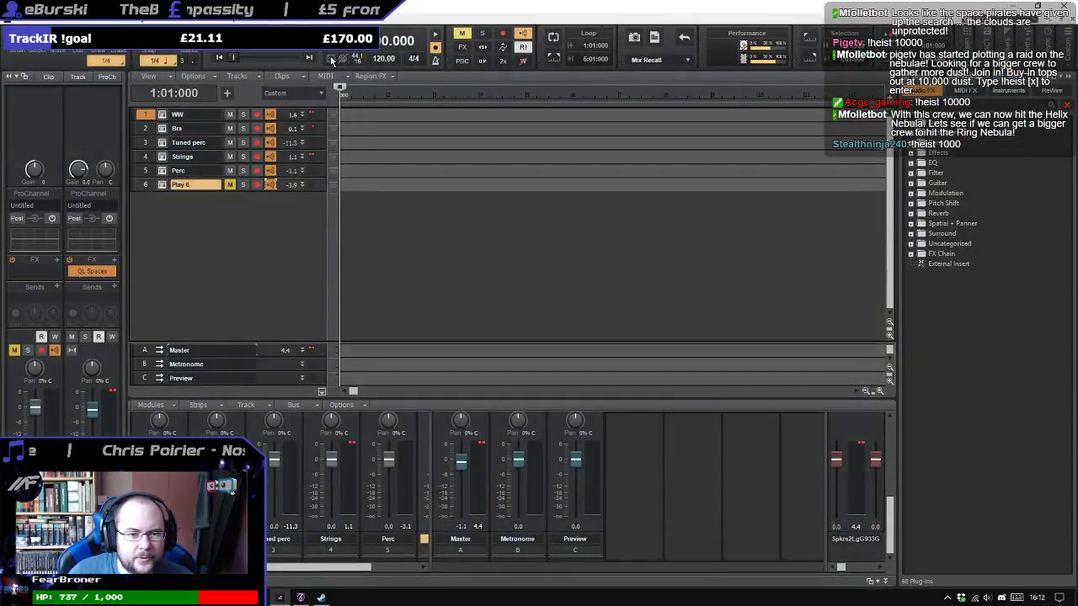
left_click(301, 595)
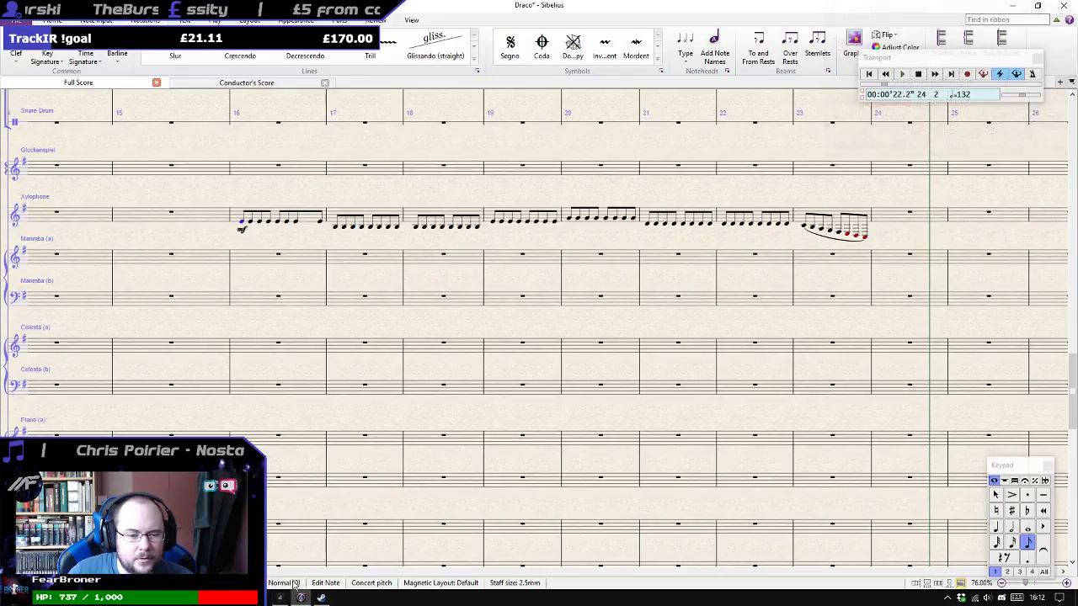
scroll(244, 227, "down", 3)
key("p")
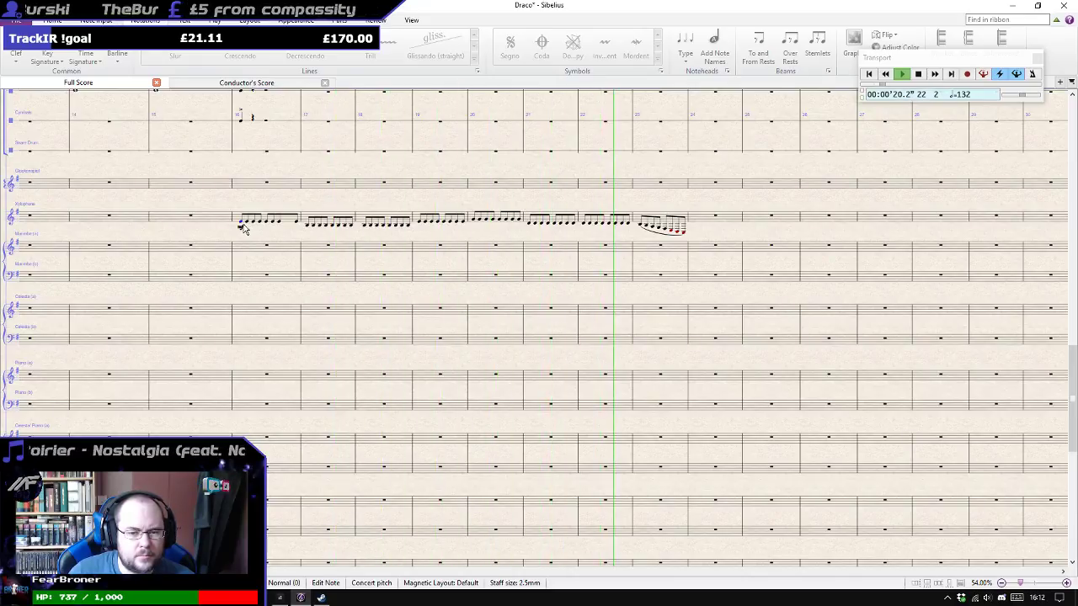
key("Escape")
scroll(243, 229, "up", 3)
key("space")
scroll(267, 246, "down", 3)
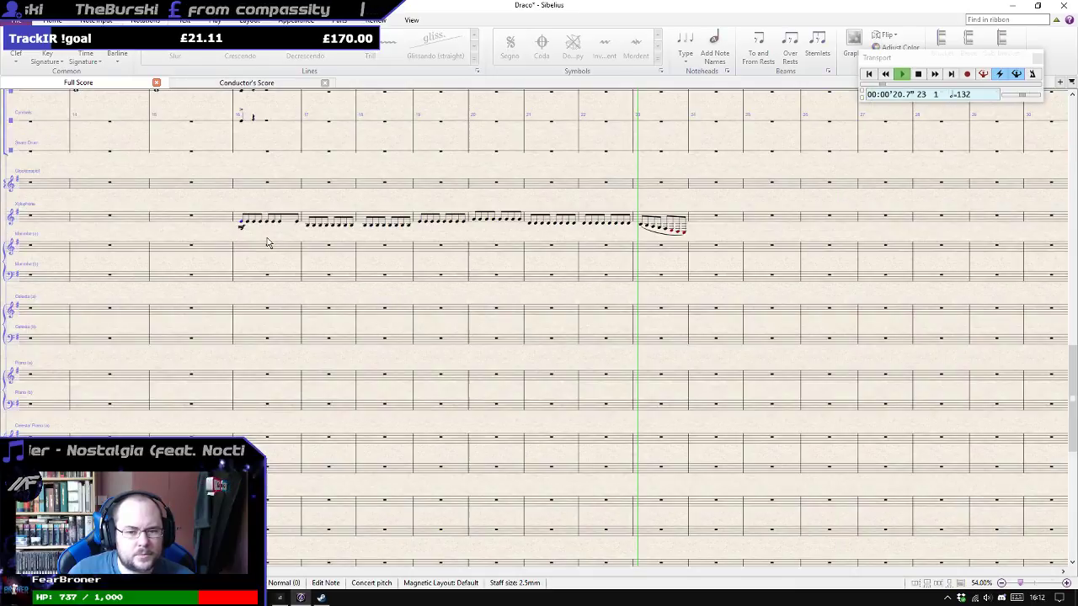
key("Escape")
scroll(268, 246, "up", 3)
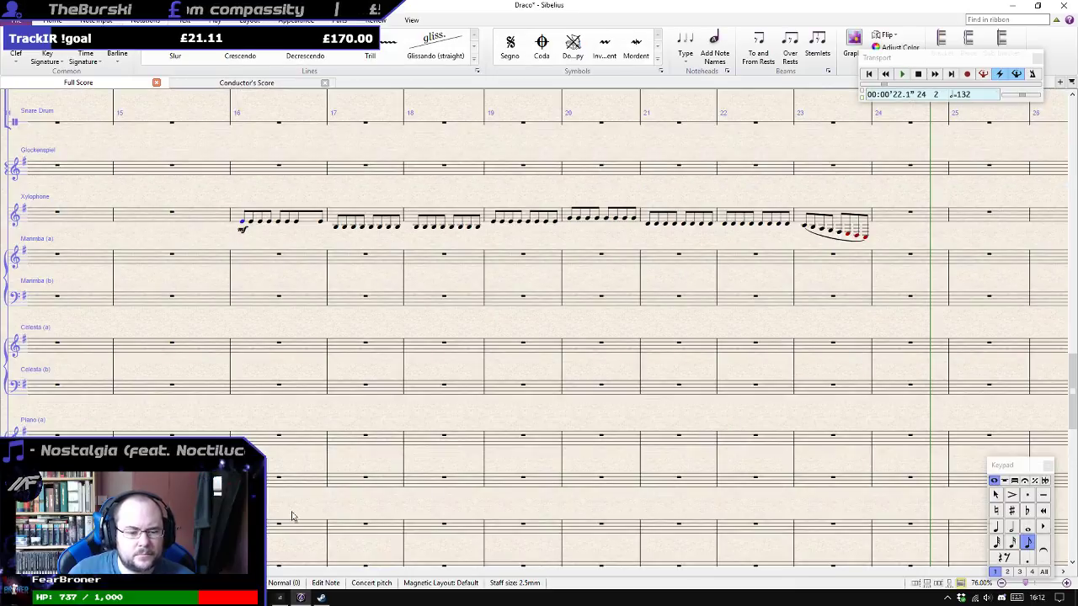
key("space")
key("space")
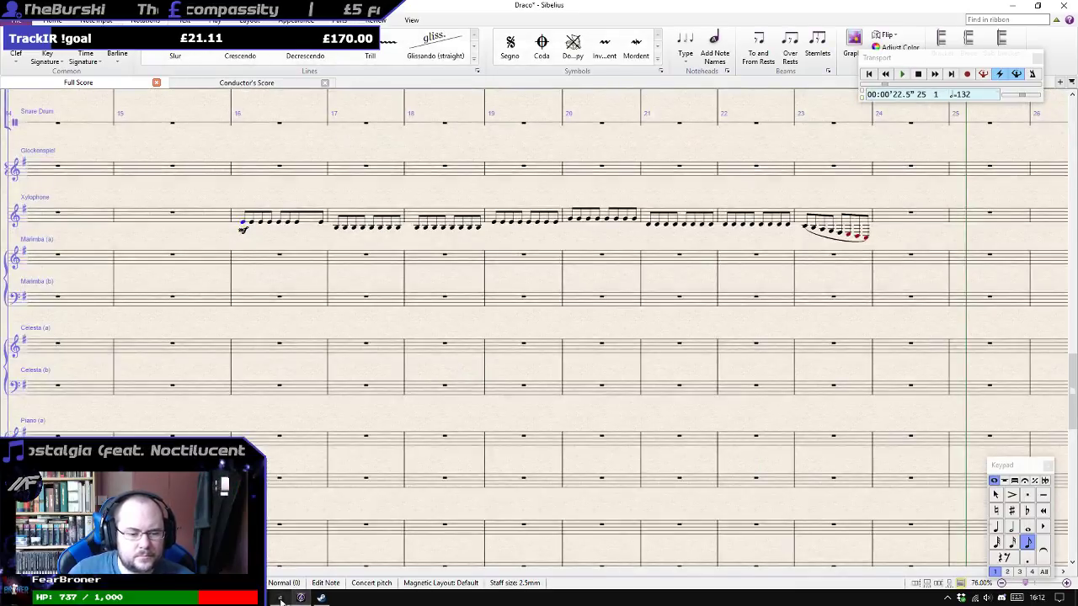
Switch to the DAW project, reset its MIDI and audio, and return to the Sibelius score.
left_click(281, 598)
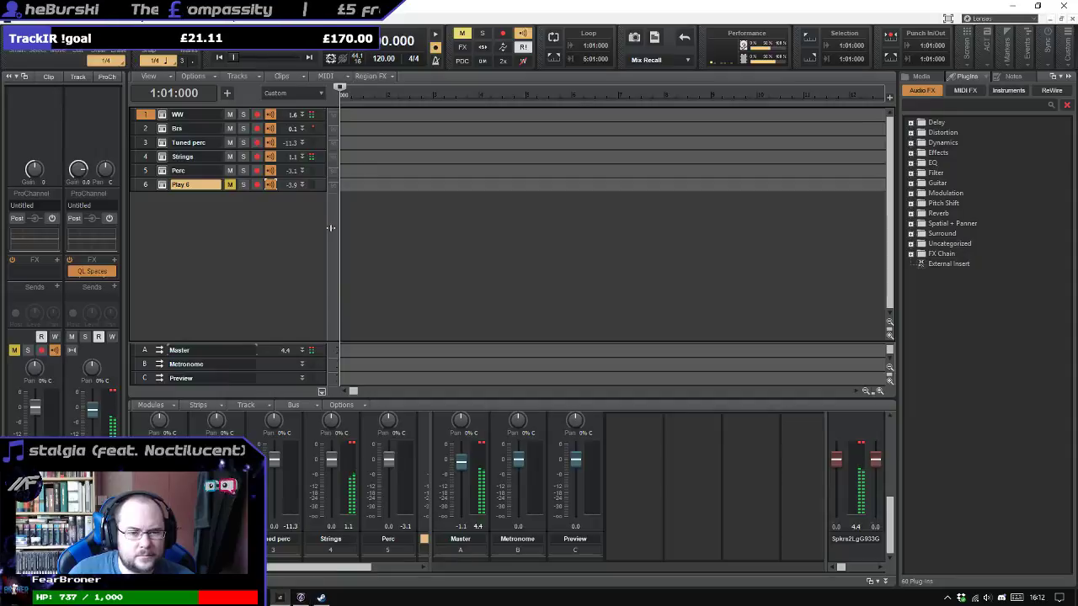
left_click(331, 62)
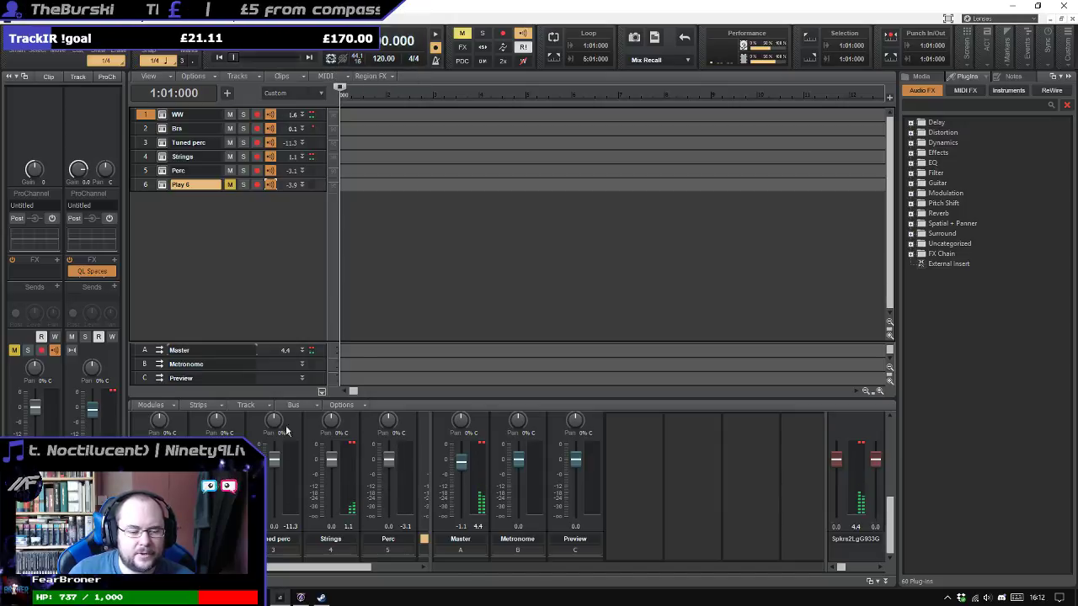
left_click(301, 597)
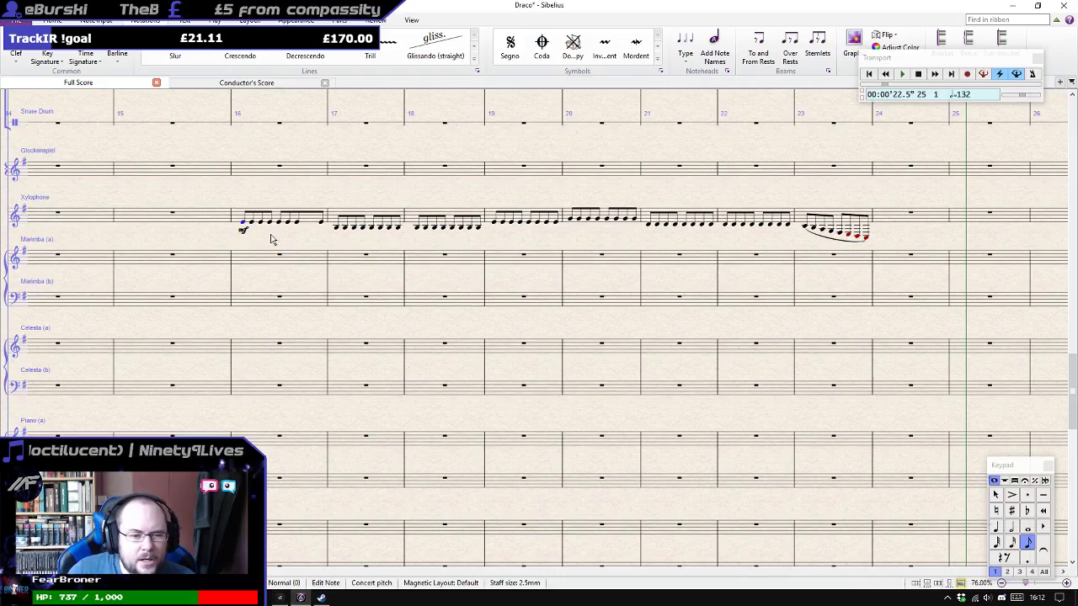
Delete the Xylophone passage from bar 16 through bar 23.
left_click(298, 222)
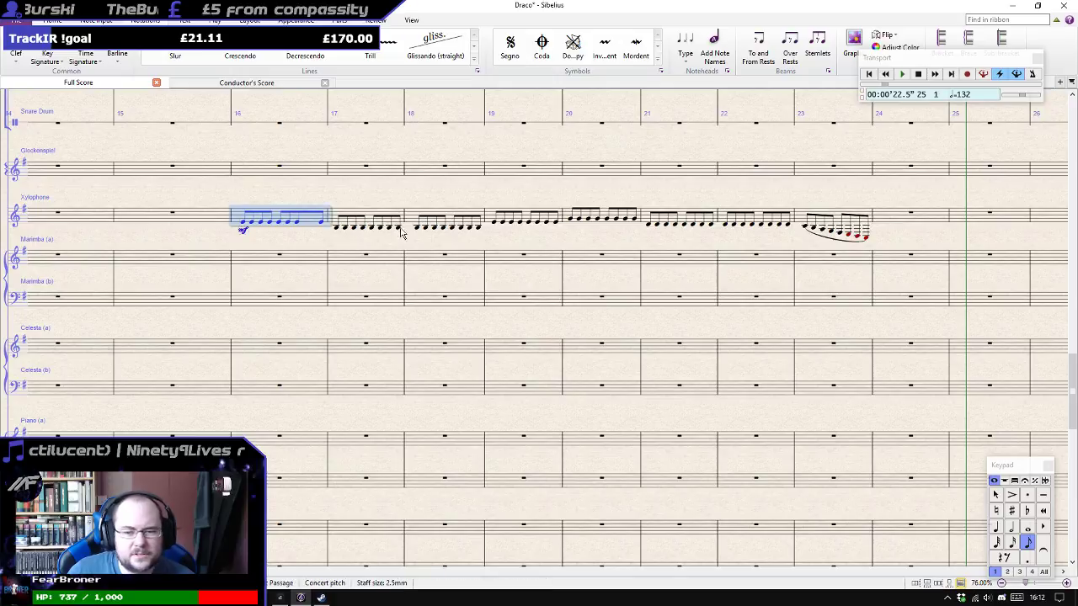
left_click(866, 215, "shift")
key("Delete")
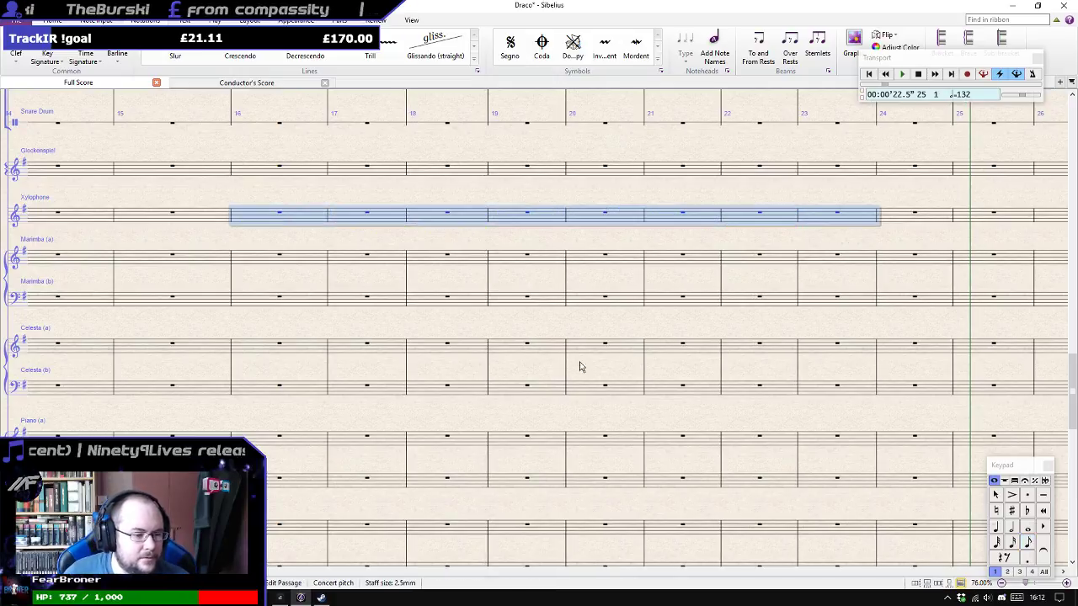
Examine the brass and percussion staves around bars 14 to 24, the whole-score overview, and the strings from bar 8.
left_click_drag(266, 240, 335, 491)
scroll(314, 466, "up", 2)
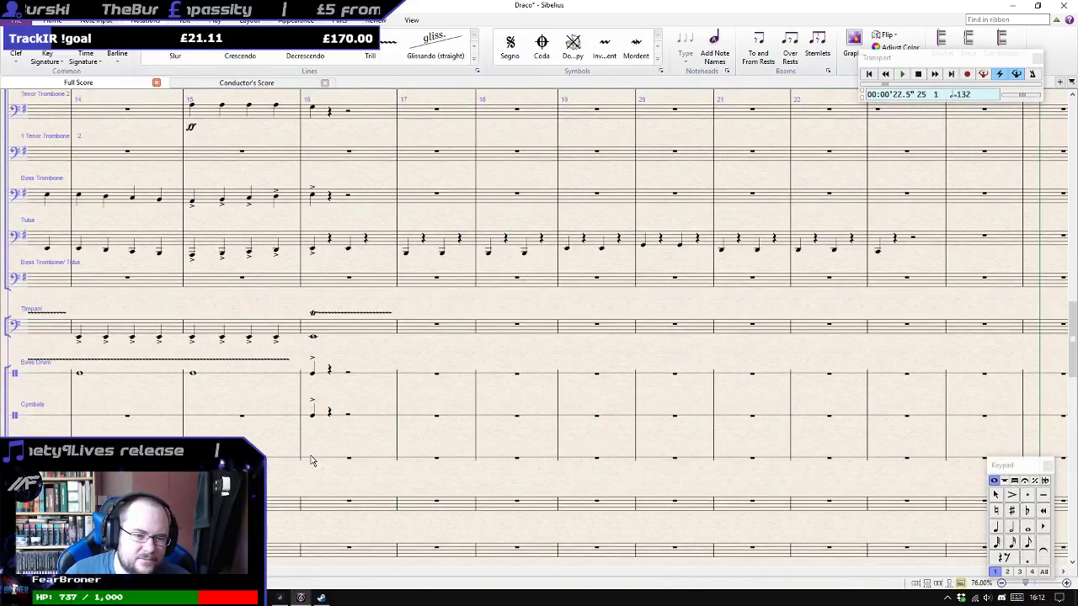
scroll(311, 461, "up", 8)
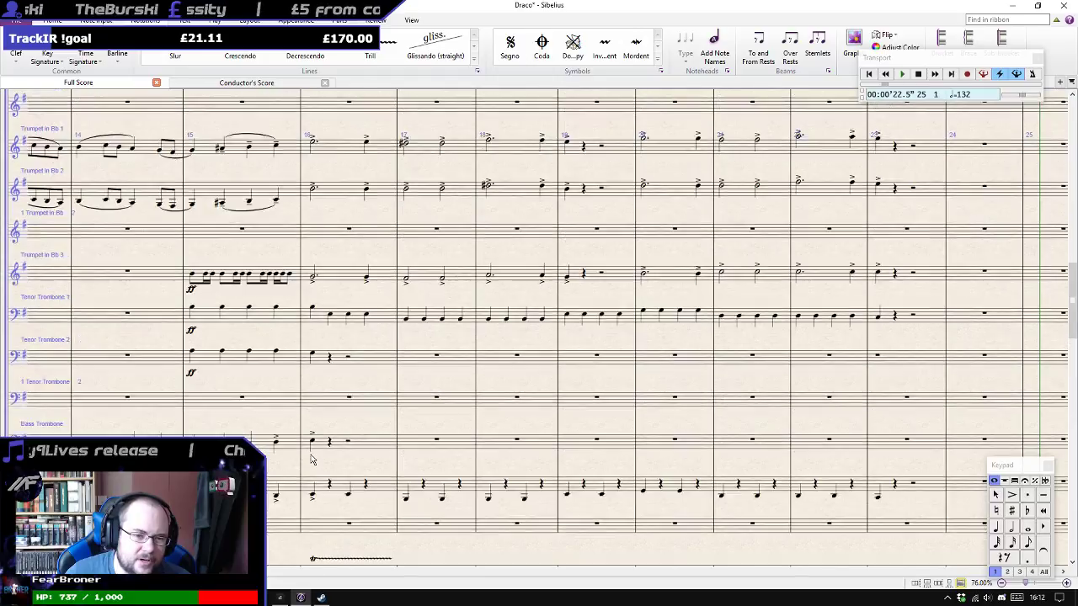
scroll(308, 457, "down", 12)
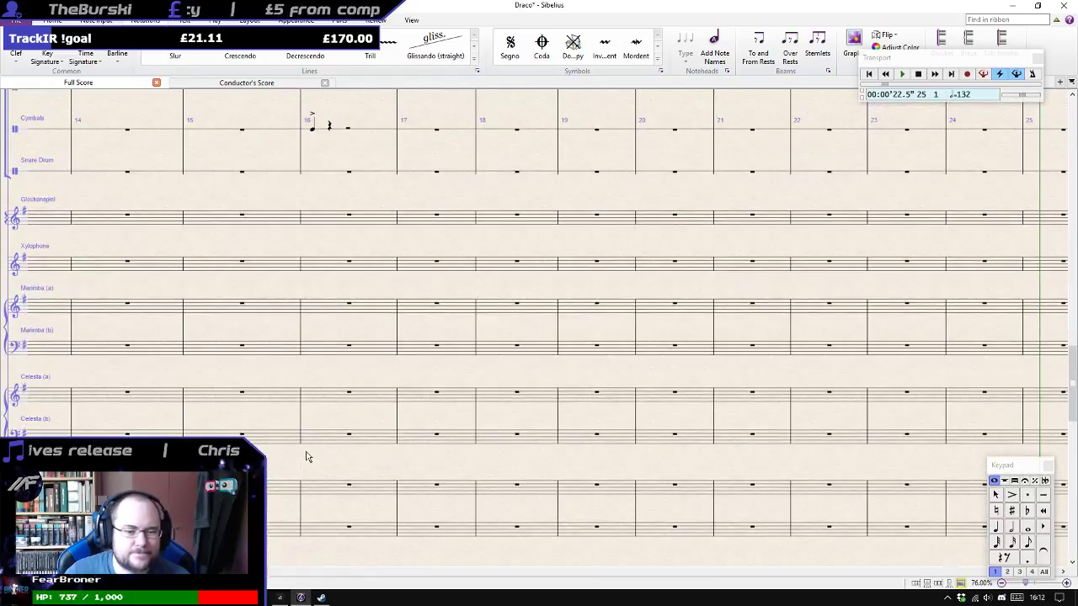
scroll(331, 438, "down", 5)
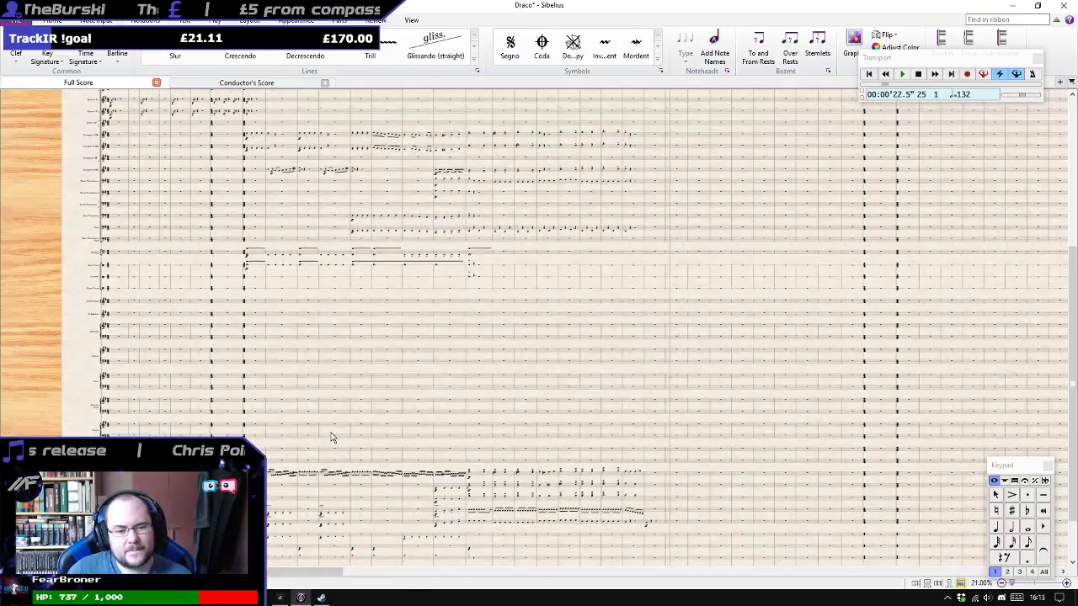
scroll(482, 434, "down", 2)
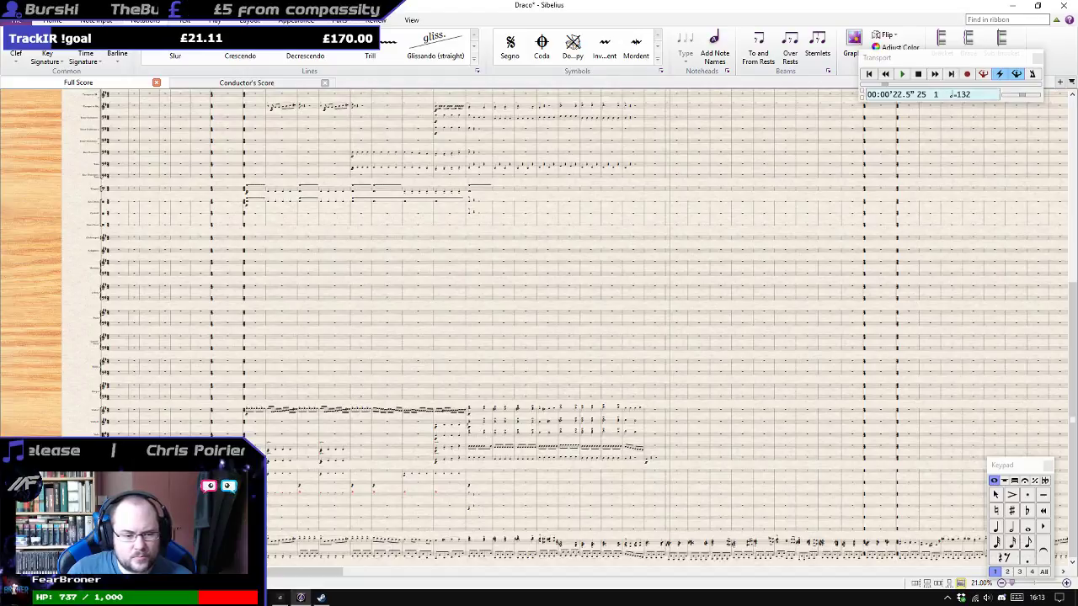
scroll(343, 461, "up", 3)
scroll(343, 461, "up", 2)
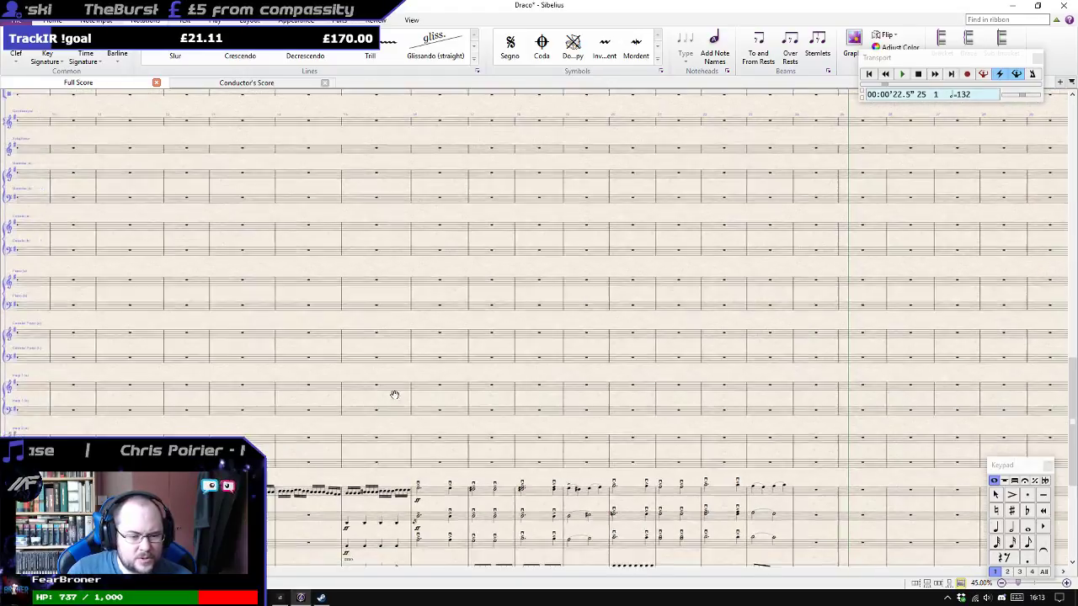
scroll(342, 462, "up", 4)
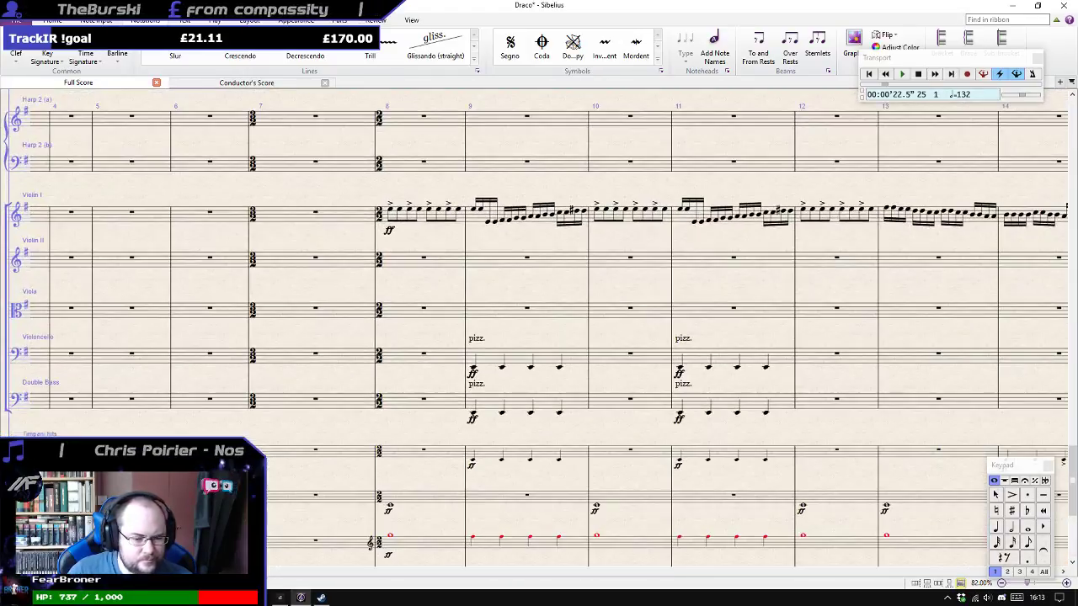
Unmute the Play 6 track in the DAW project, return to Sibelius and play both Piano original staves from bar 1.
left_click_drag(443, 292, 670, 117)
left_click(349, 368)
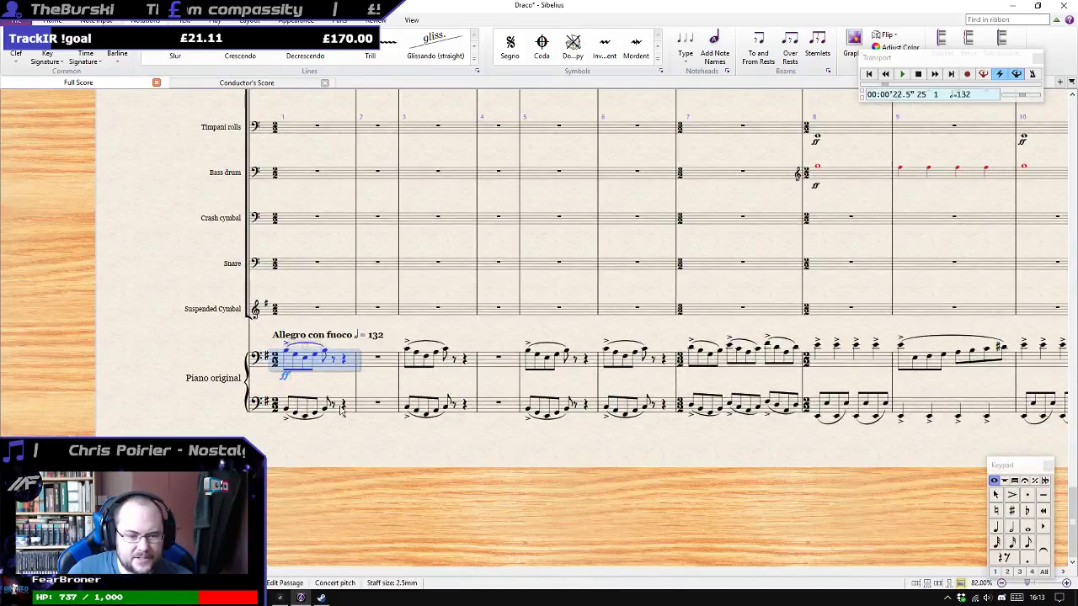
left_click(352, 411, "shift")
left_click(280, 599)
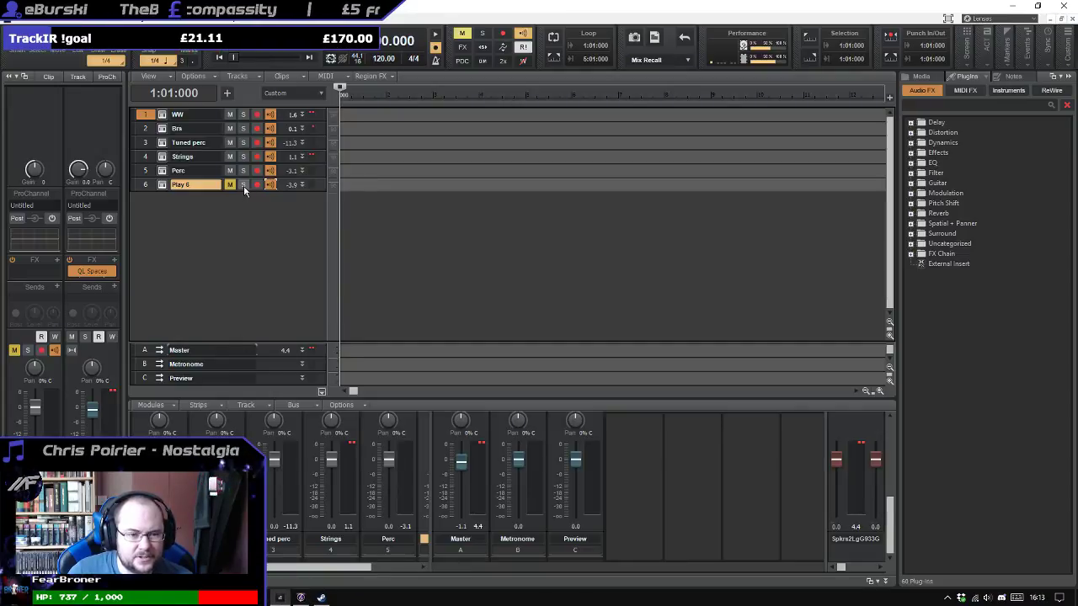
left_click(230, 185)
left_click(316, 598)
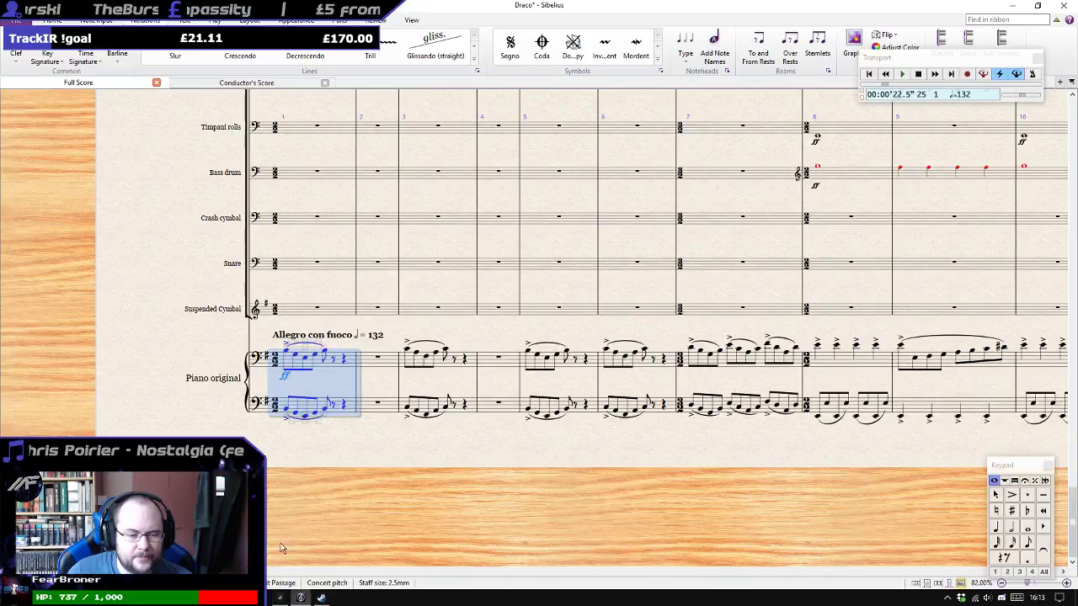
key("p")
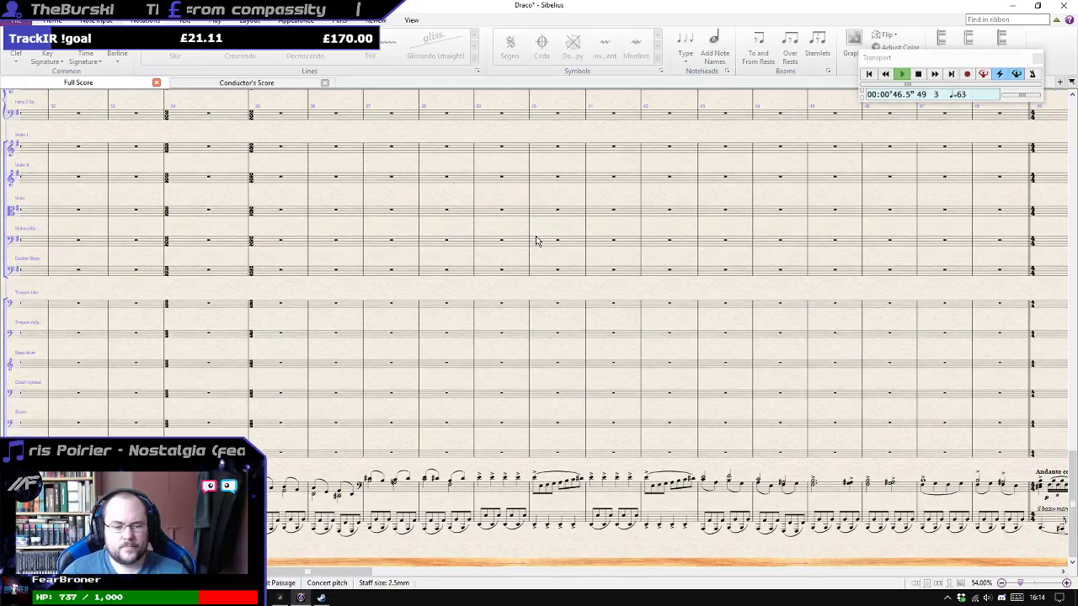
key("space")
Mute the Play 6 track in the DAW project and return to the Sibelius score.
left_click_drag(318, 387, 1077, 339)
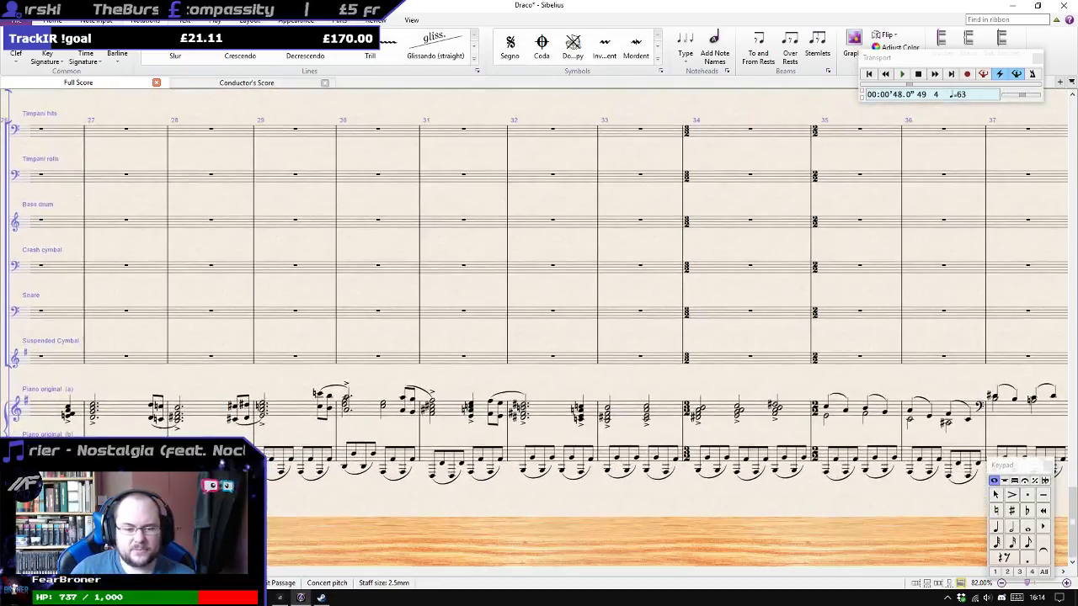
left_click_drag(190, 497, 972, 463)
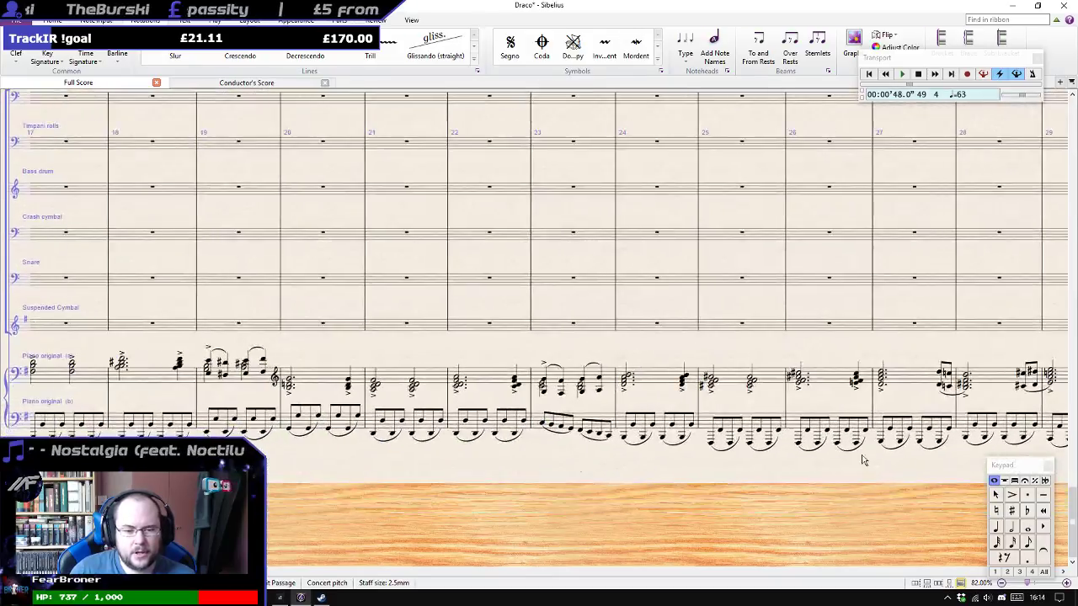
scroll(366, 453, "down", 3)
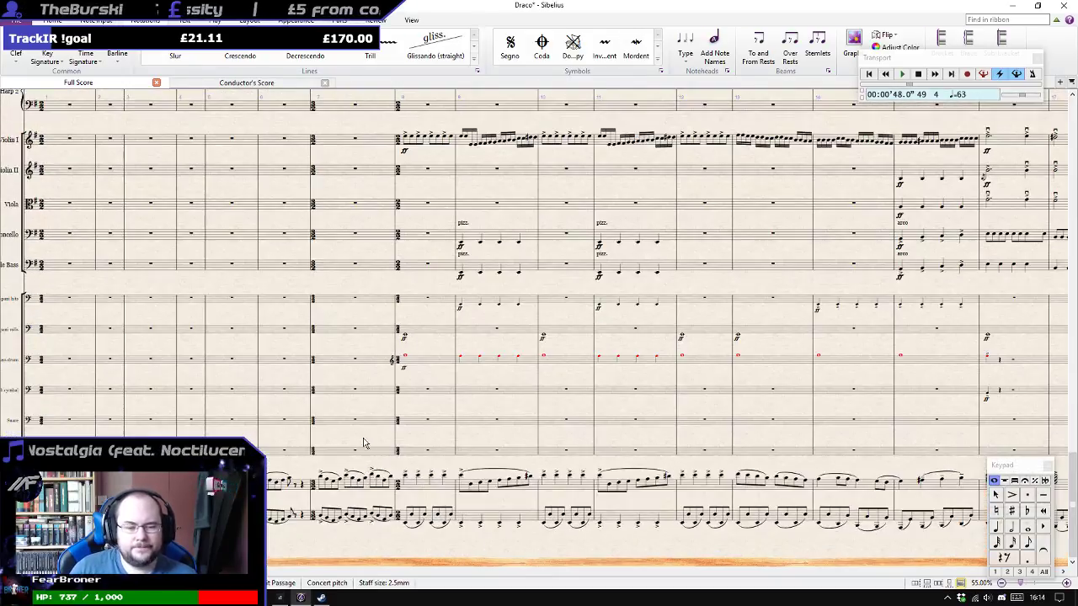
left_click(301, 548)
left_click_drag(384, 540, 285, 537)
left_click(281, 599)
left_click(281, 599)
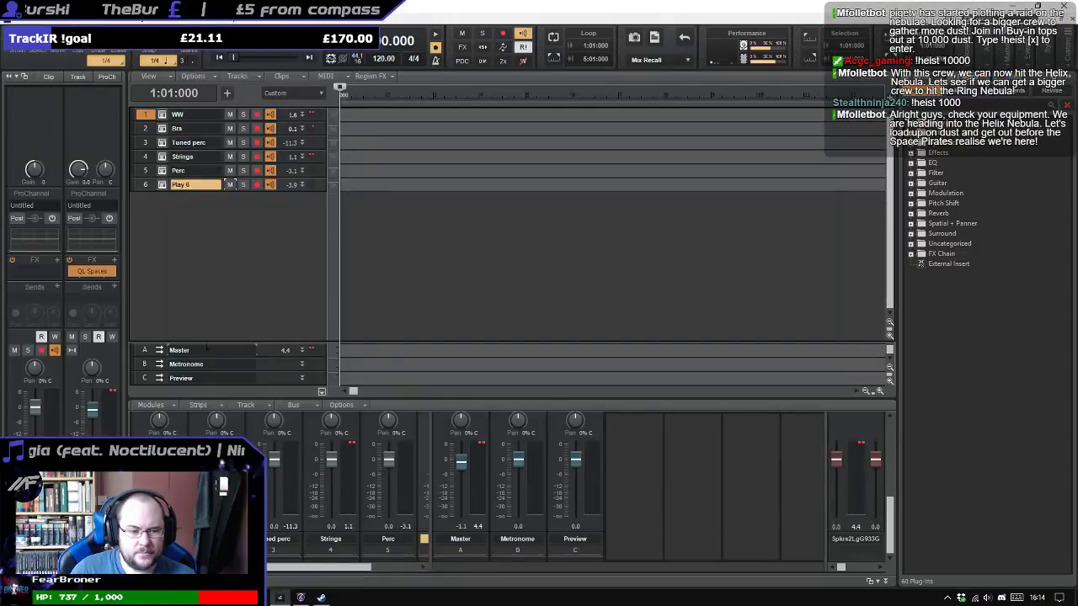
left_click(229, 184)
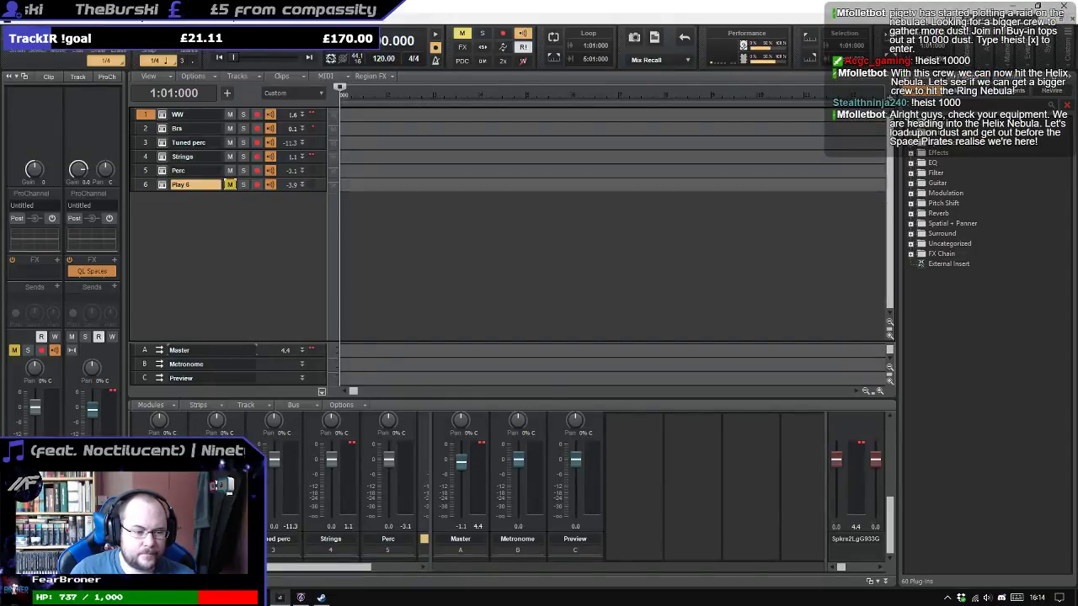
left_click(300, 599)
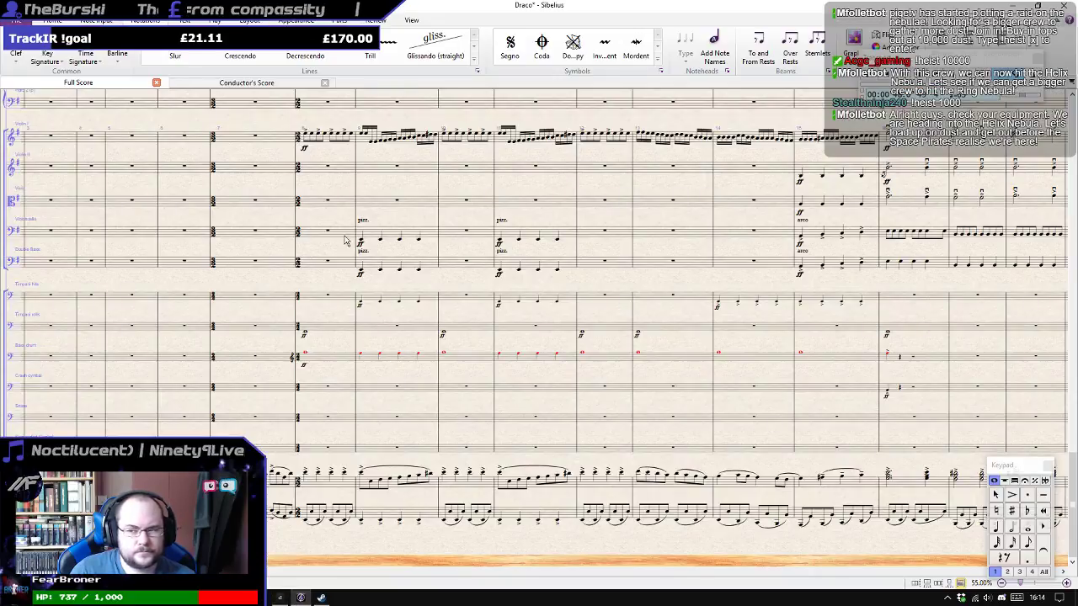
Examine the string, percussion, brass and woodwind staves from around bar 8 to bar 24.
scroll(342, 315, "up", 3)
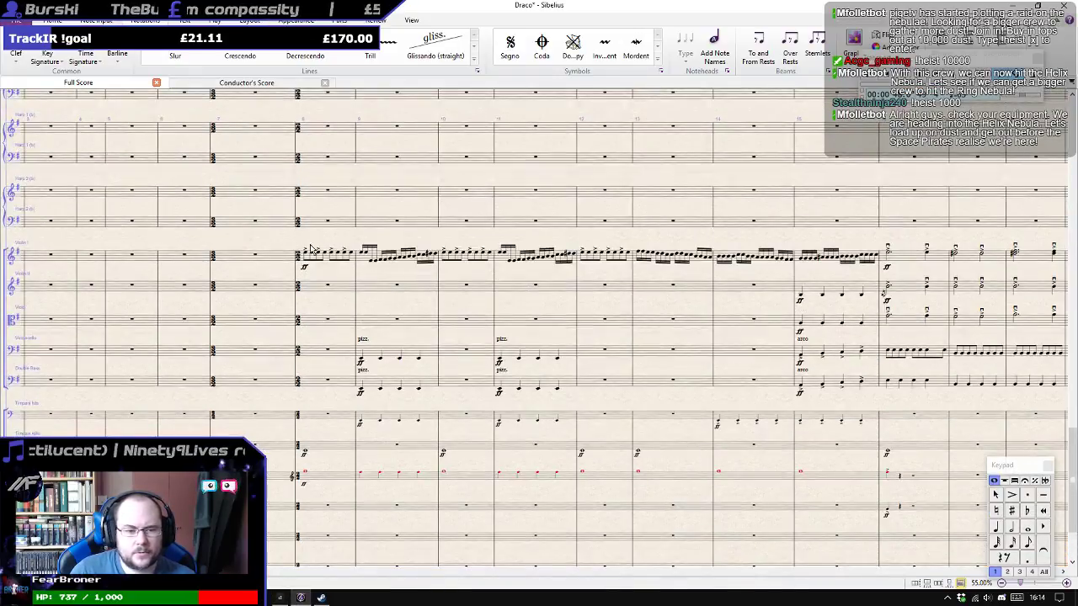
left_click(306, 254)
left_click_drag(288, 236, 55, 226)
left_click_drag(377, 291, 252, 280)
left_click_drag(562, 347, 228, 360)
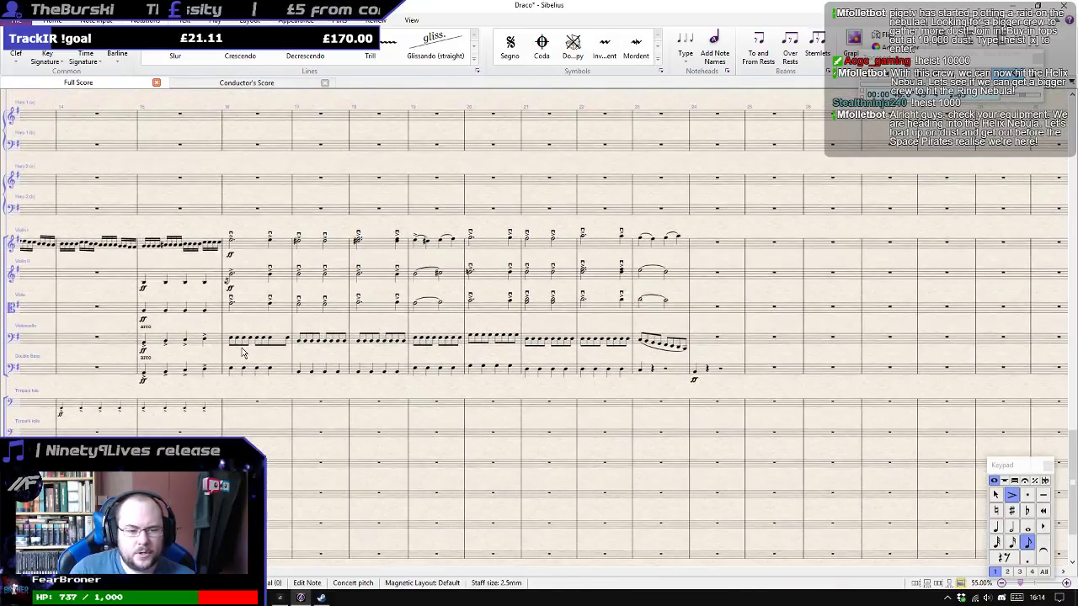
scroll(241, 352, "up", 10)
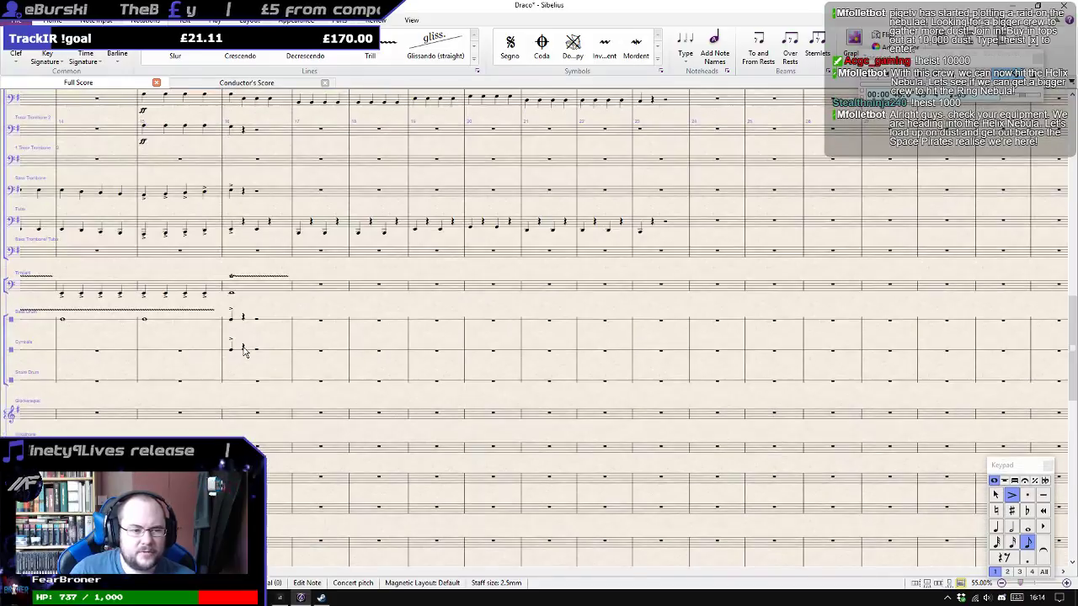
scroll(244, 352, "up", 4)
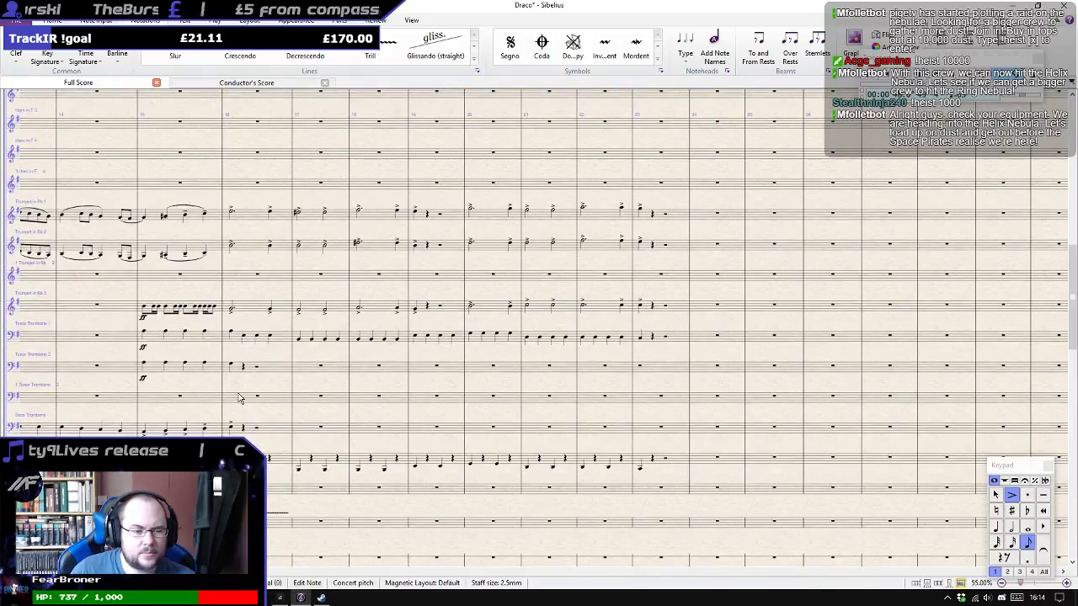
scroll(240, 404, "up", 1)
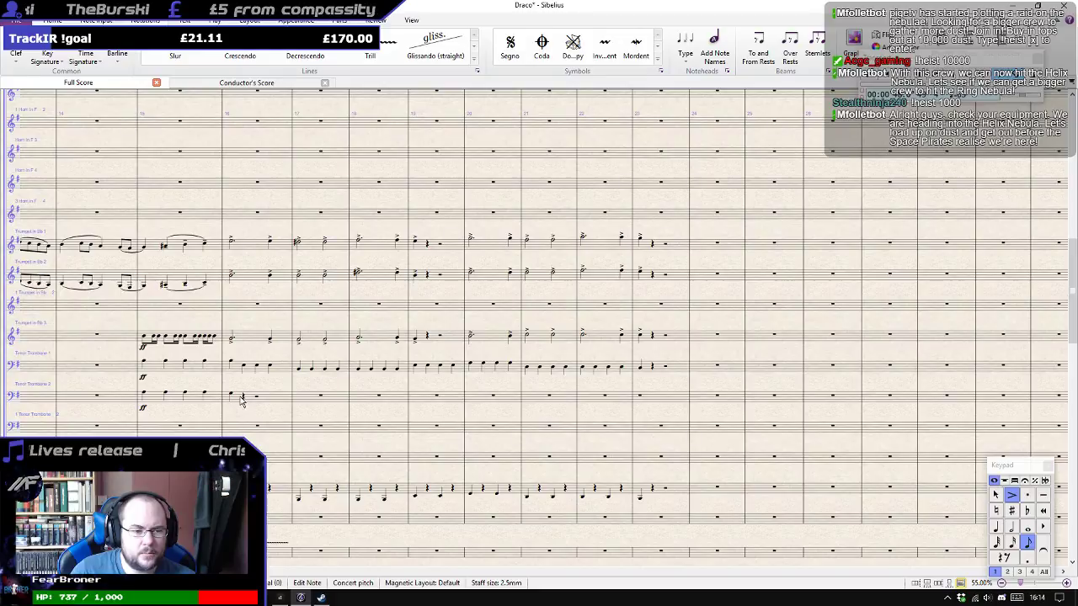
scroll(261, 342, "up", 3)
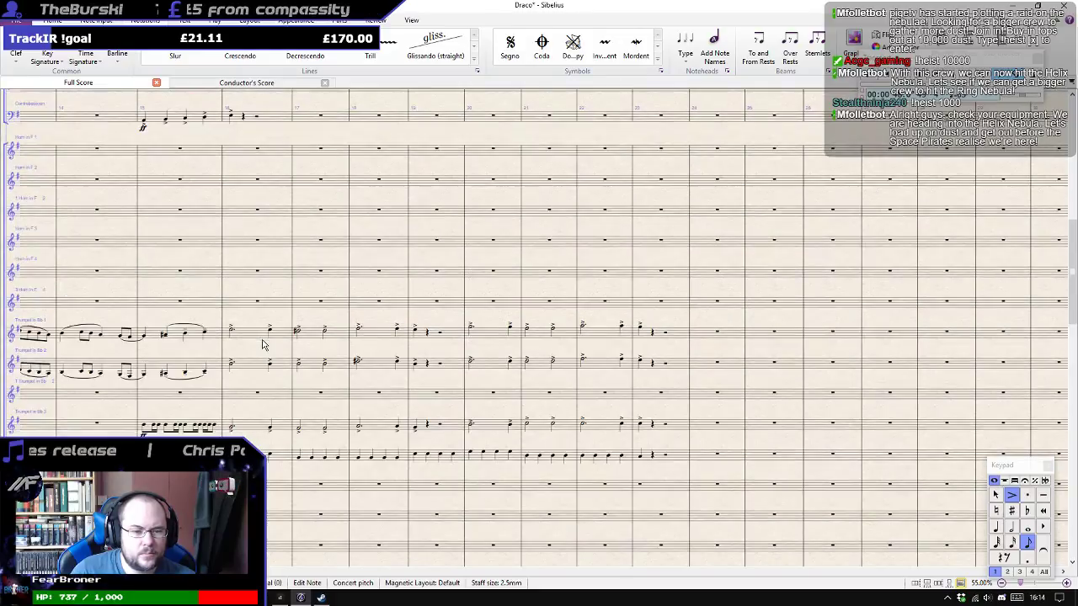
scroll(264, 346, "up", 1)
scroll(263, 346, "up", 2)
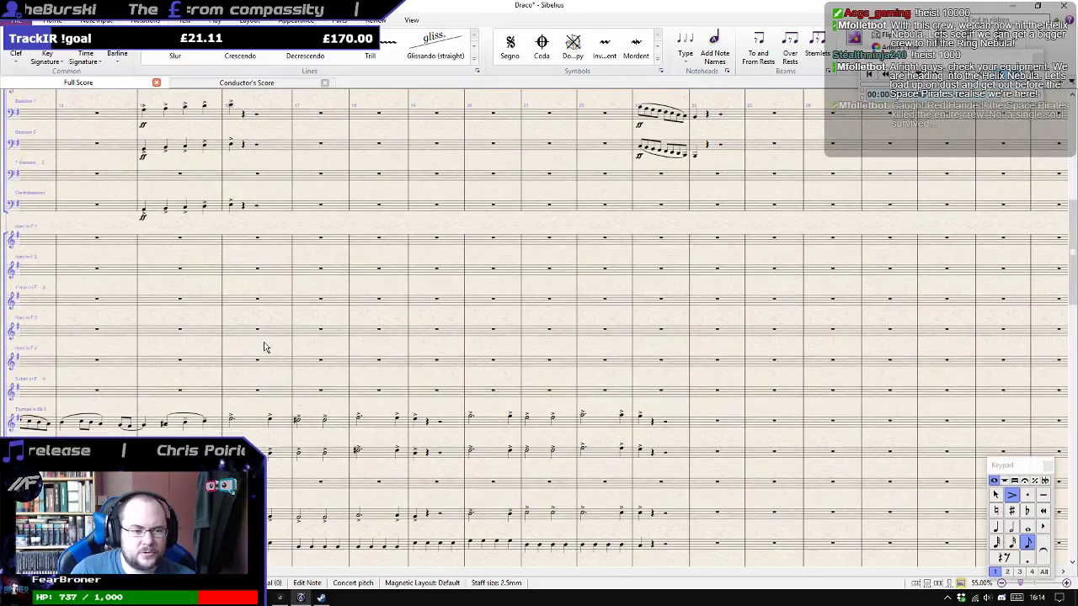
scroll(264, 346, "up", 3)
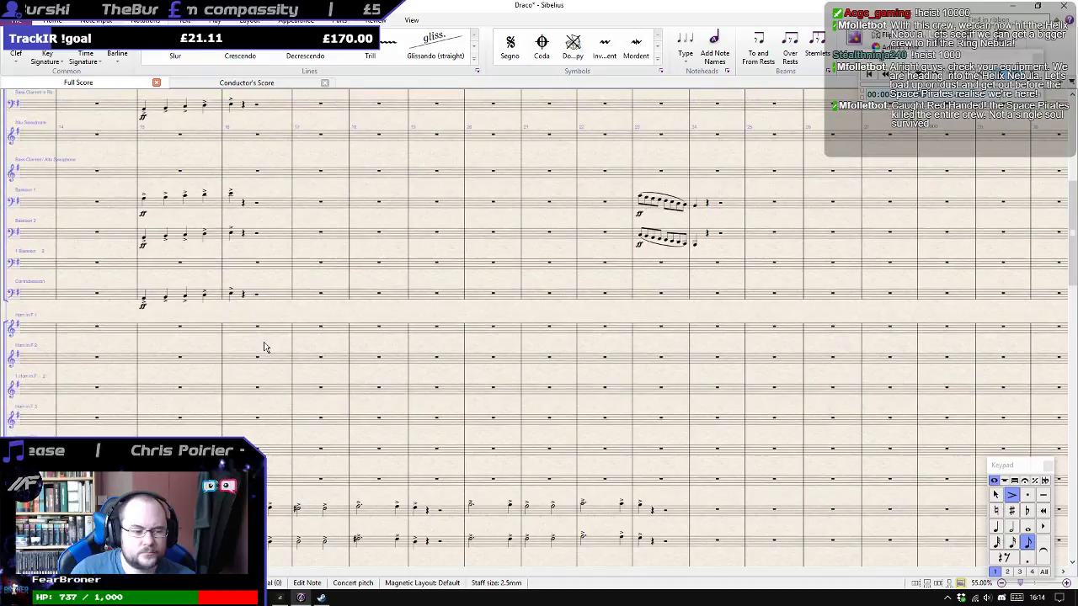
scroll(263, 346, "up", 1)
scroll(263, 346, "up", 1)
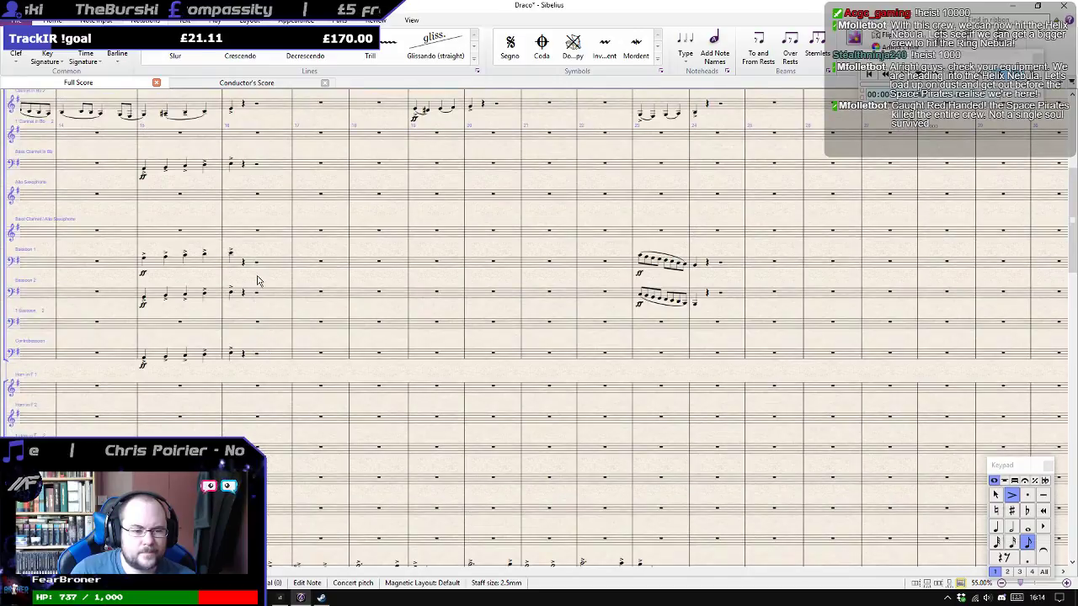
scroll(233, 267, "up", 2)
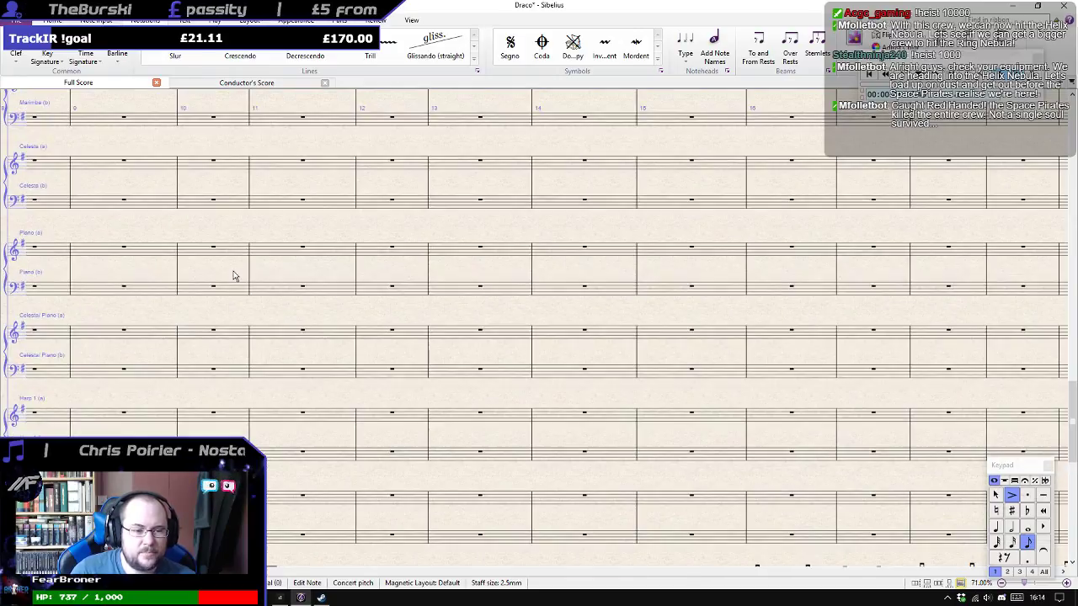
scroll(253, 311, "up", 10)
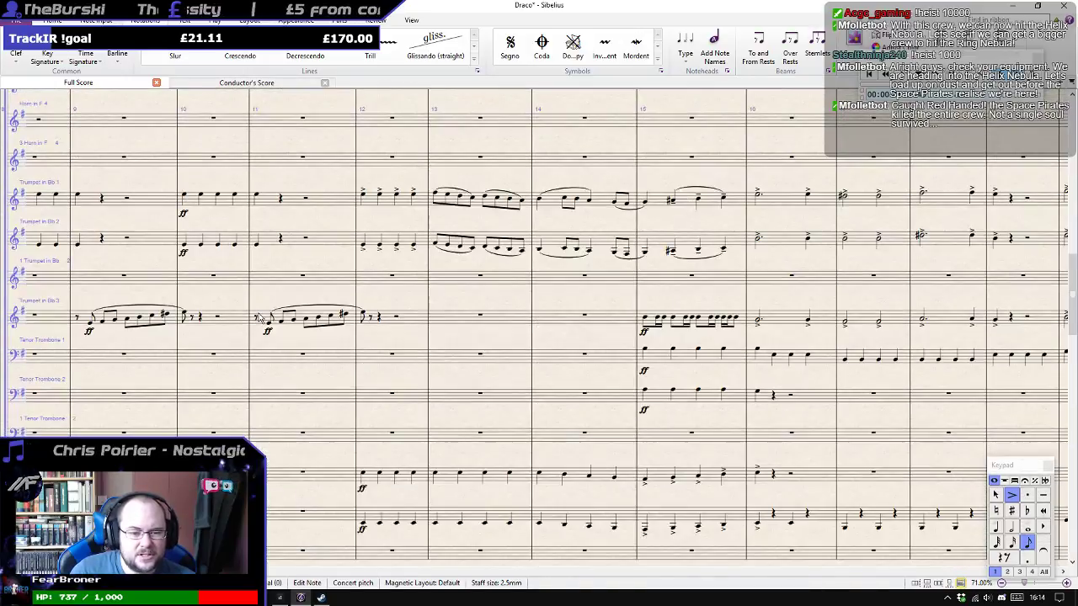
scroll(259, 318, "down", 3)
left_click_drag(92, 97, 496, 376)
scroll(496, 373, "up", 9)
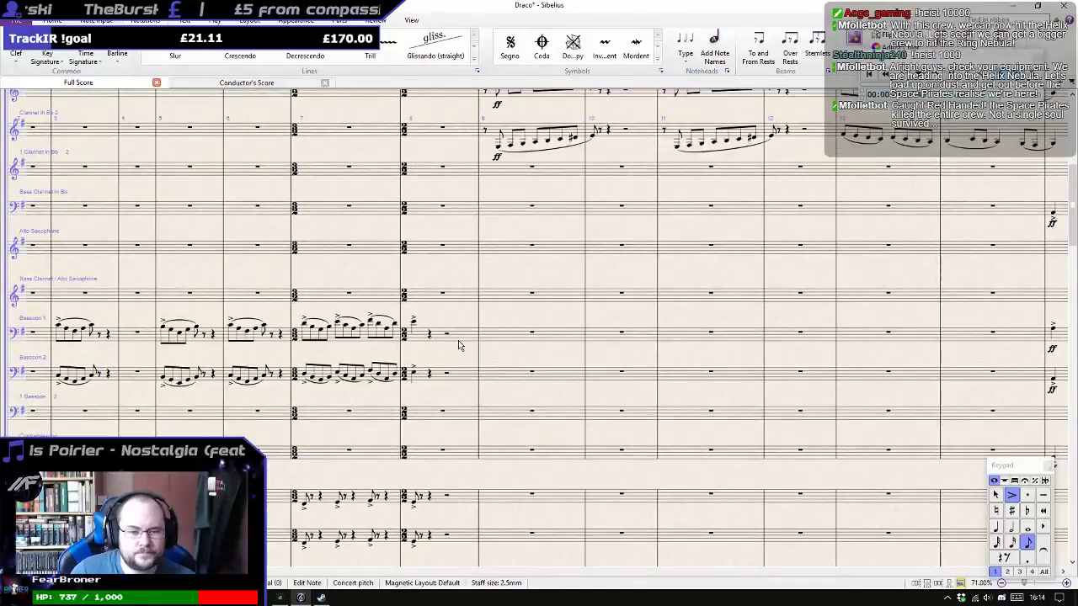
Enter repeated eighth-note Es in the Bassoon 1 staff across bar 16, beginning on the existing accented note.
scroll(527, 317, "right", 8)
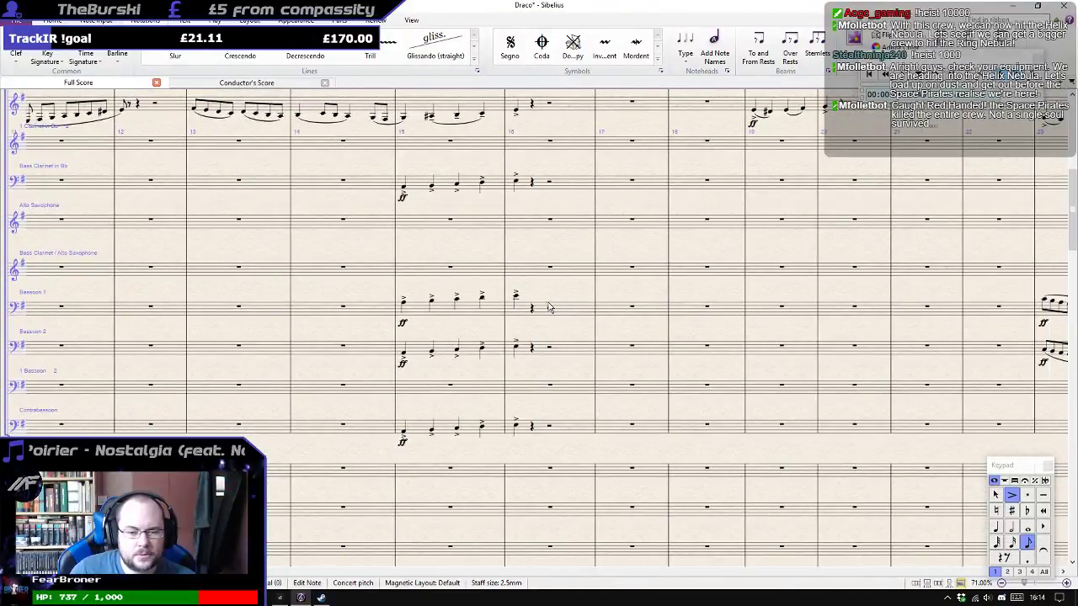
left_click(516, 299)
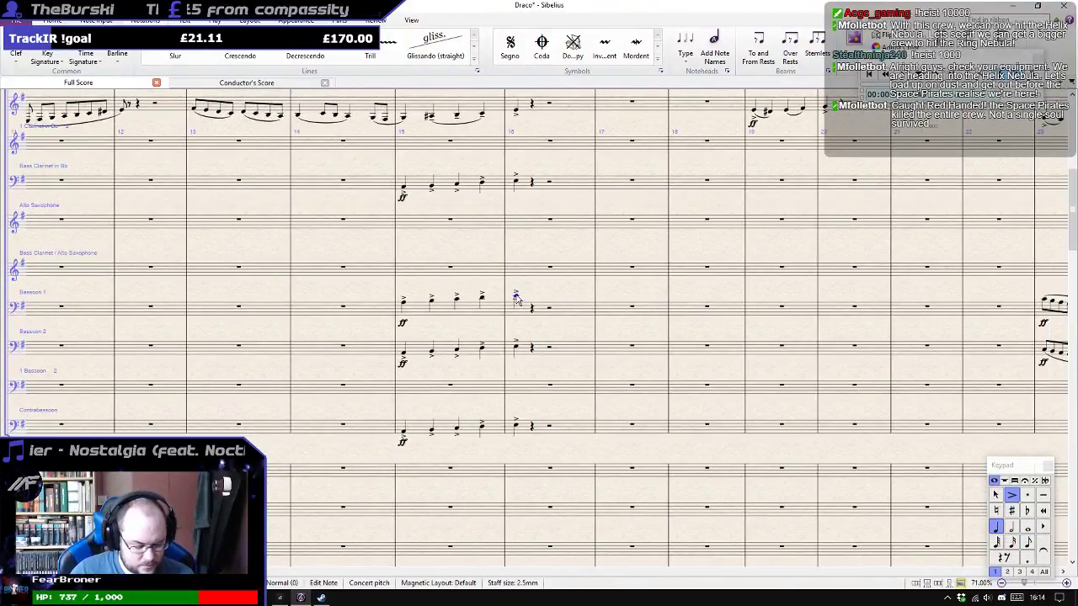
key("n")
key("e")
key("e")
key("e")
key("e")
key("e")
key("e")
key("e")
key("e")
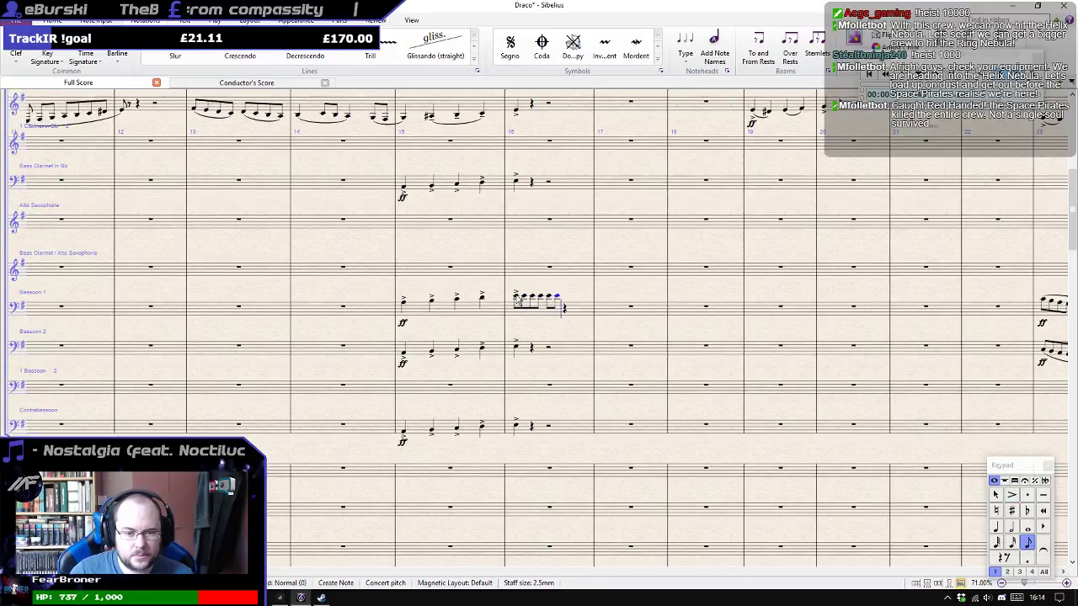
key("b")
key("b")
key("b")
key("b")
key("b")
key("b")
key("b")
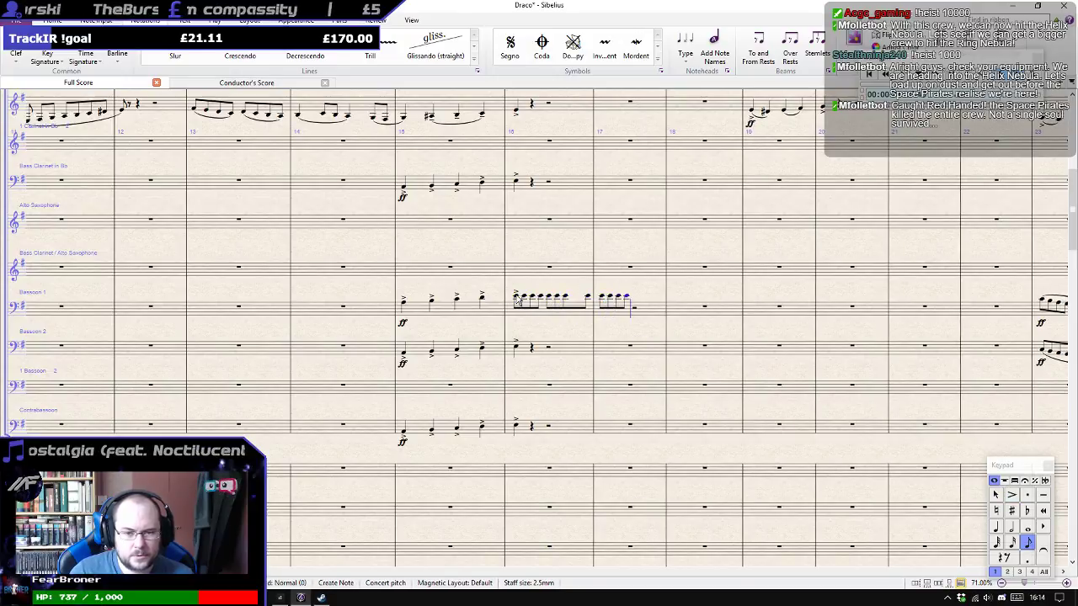
scroll(565, 318, "down", 2)
scroll(565, 318, "down", 8)
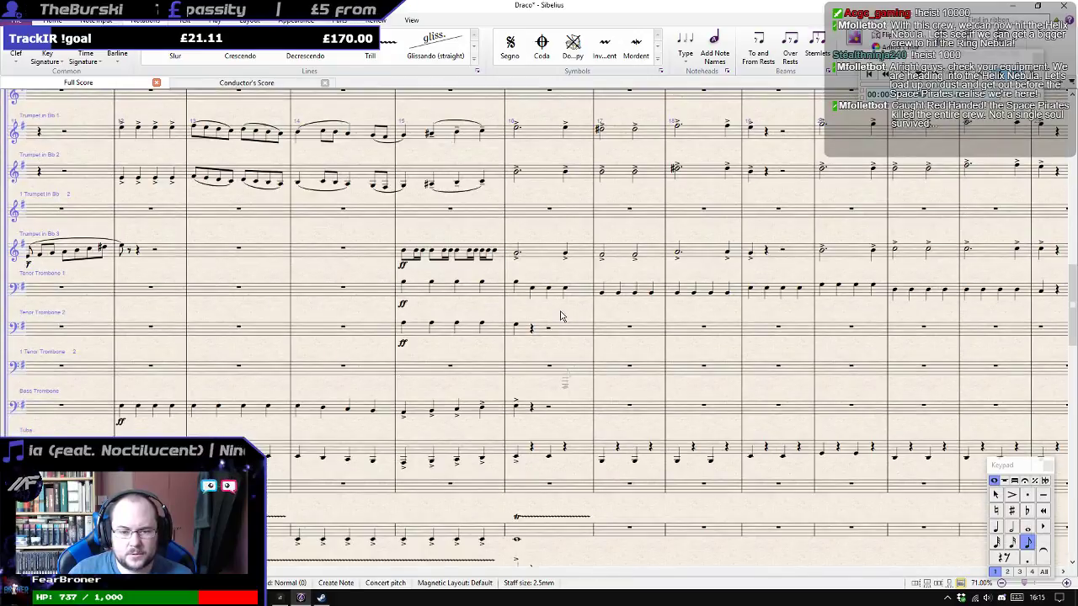
scroll(562, 316, "up", 8)
key("ctrl+z")
key("ctrl+z")
key("ctrl+z")
key("ctrl+z")
key("ctrl+z")
key("ctrl+z")
Fill bar 17 of the Bassoon 1 staff with eight repeated eighth-note Bs.
key("b")
key("b")
key("b")
key("b")
key("b")
key("b")
key("b")
key("b")
Continue the repeated eighth-note Bs through bar 18 of Bassoon 1 and end on a single eighth-note E in bar 19.
scroll(545, 319, "down", 3)
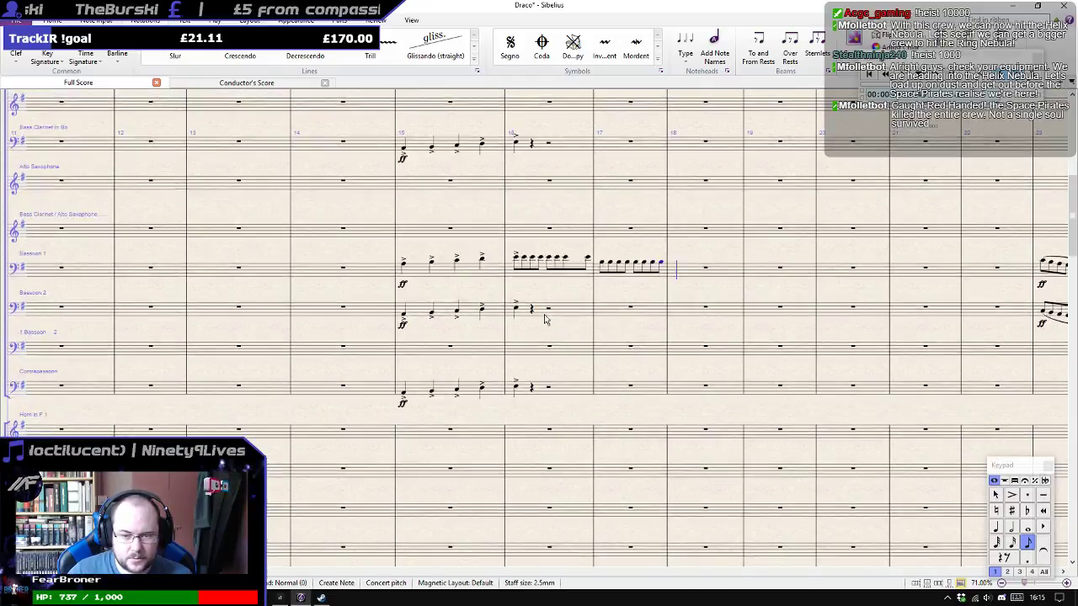
scroll(545, 318, "down", 5)
key("b")
key("b")
key("b")
key("b")
key("b")
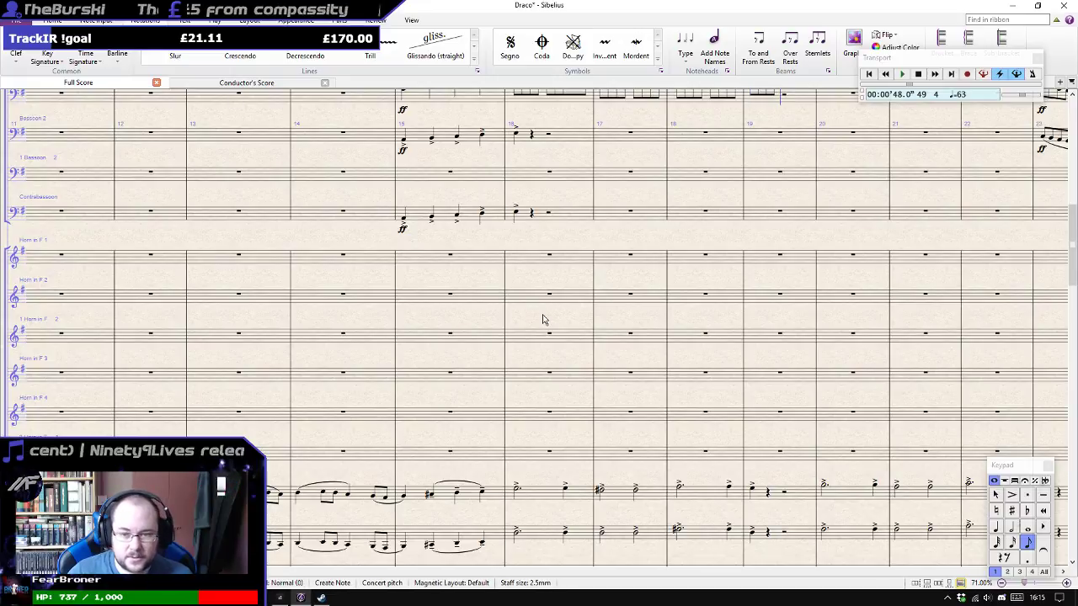
scroll(544, 318, "up", 1)
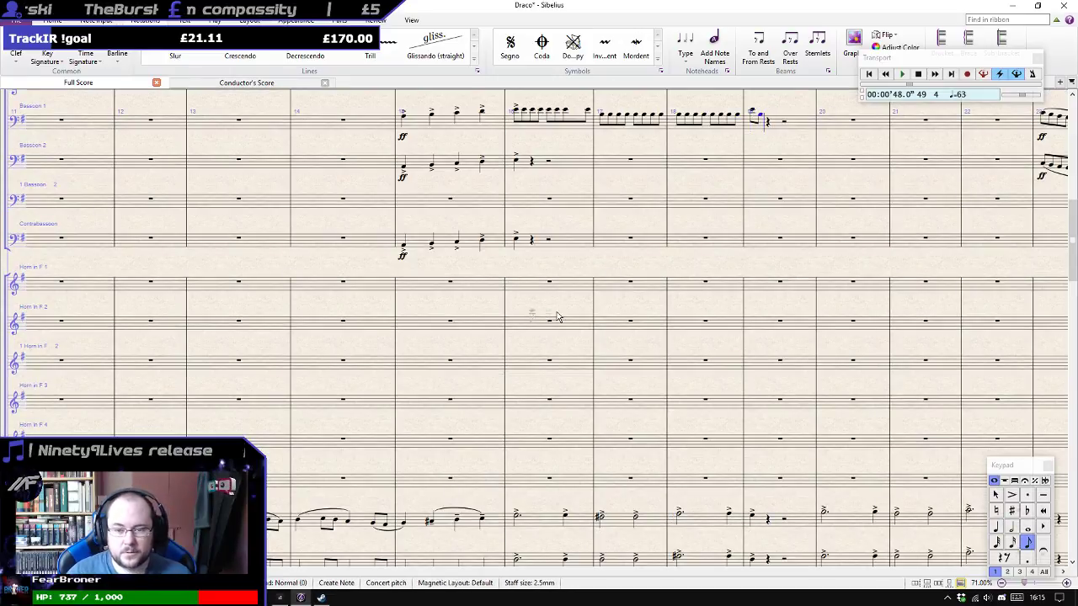
key("ctrl+z")
scroll(557, 317, "up", 3)
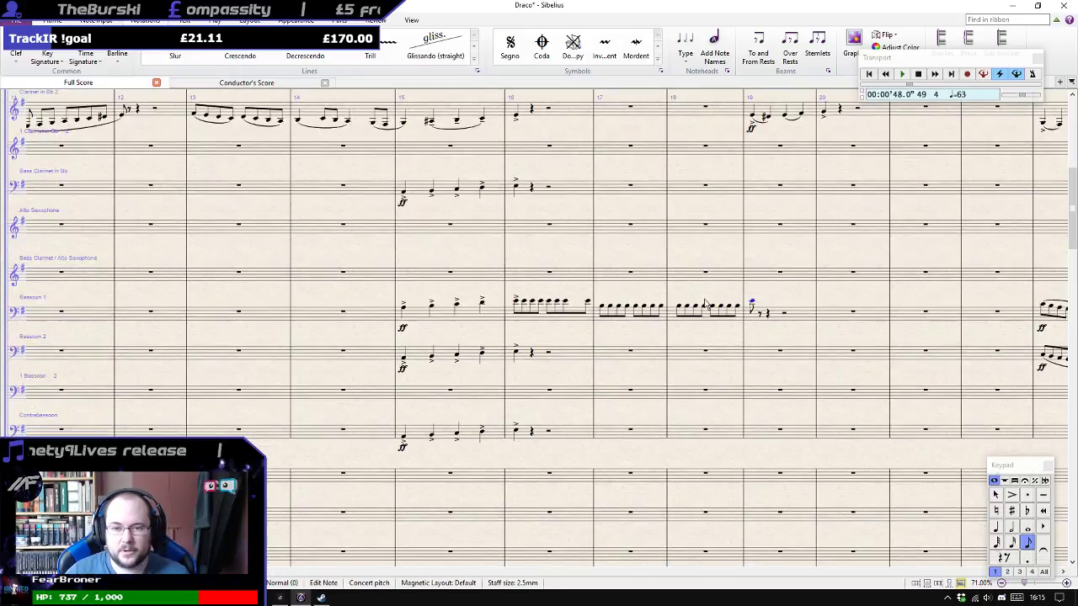
Copy Bassoon 1's bars 16 to 18 into Bassoon 2 and transpose the copy down an octave.
left_click(737, 326)
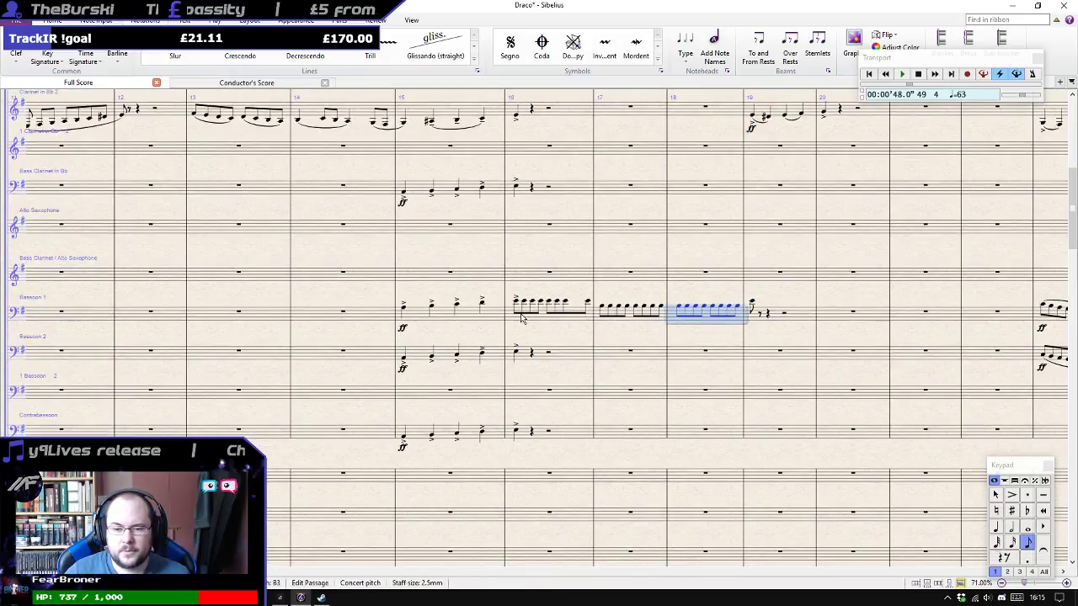
left_click(519, 309, "shift")
left_click(516, 355, "alt")
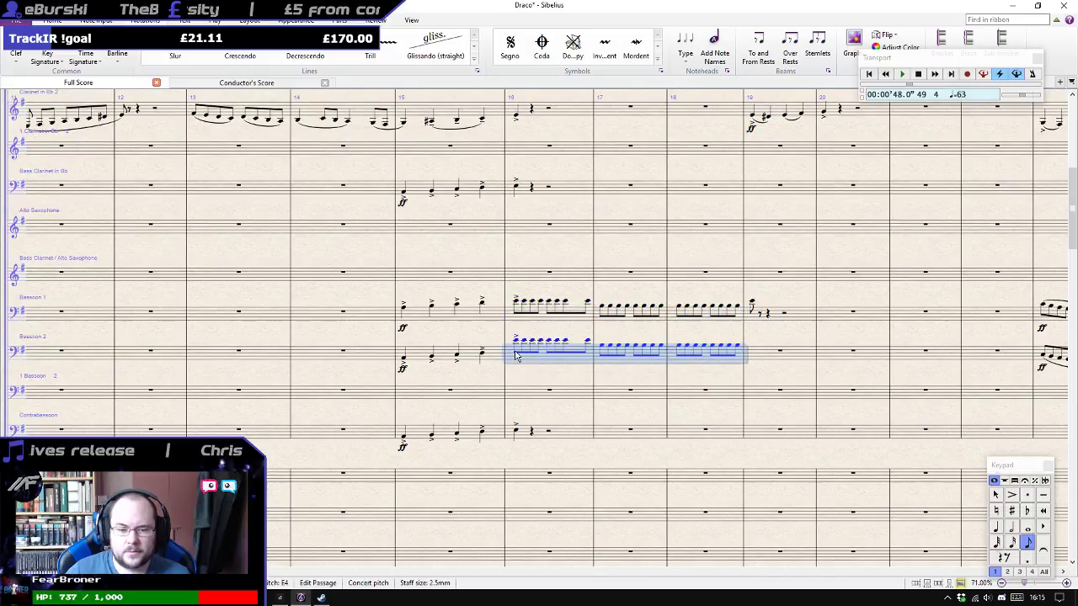
key("ctrl+Down")
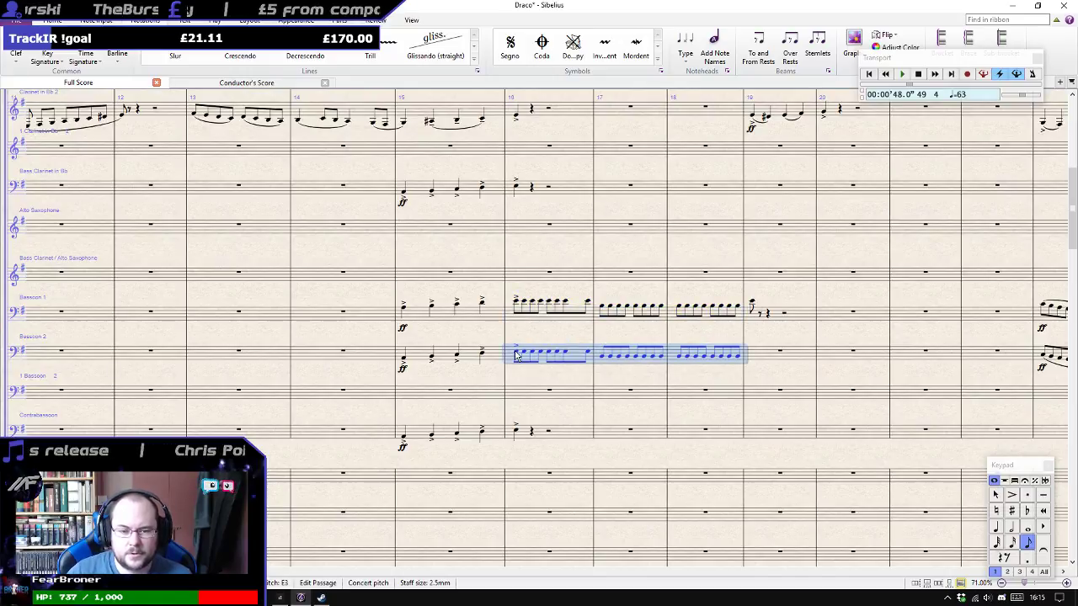
Play back both bassoon staves from bar 15 through the repeated eighth notes into bar 19.
left_click(417, 319, "shift")
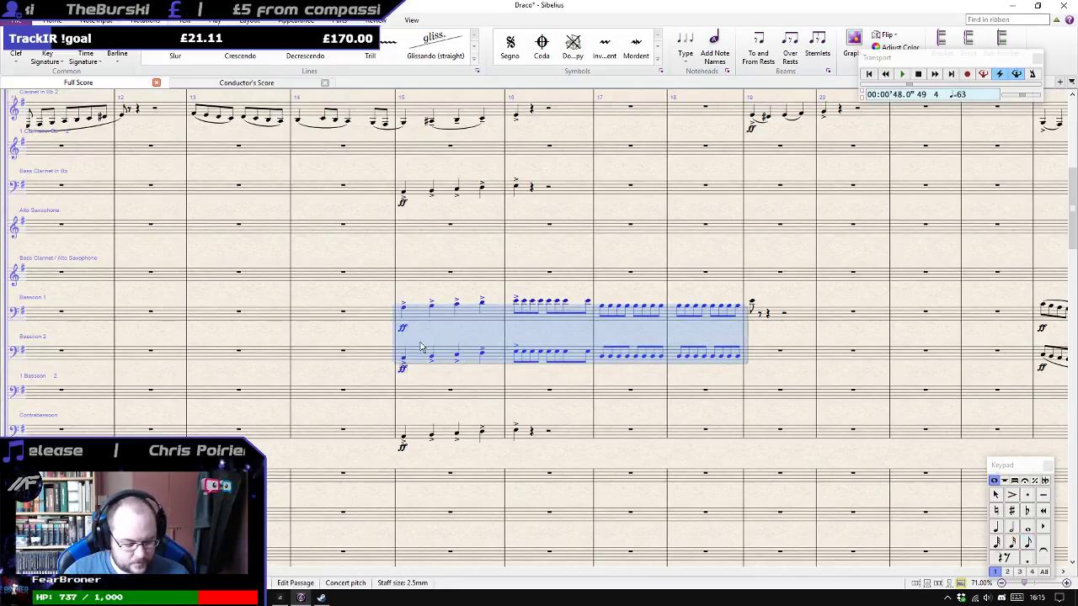
key("ctrl+minus")
key("p")
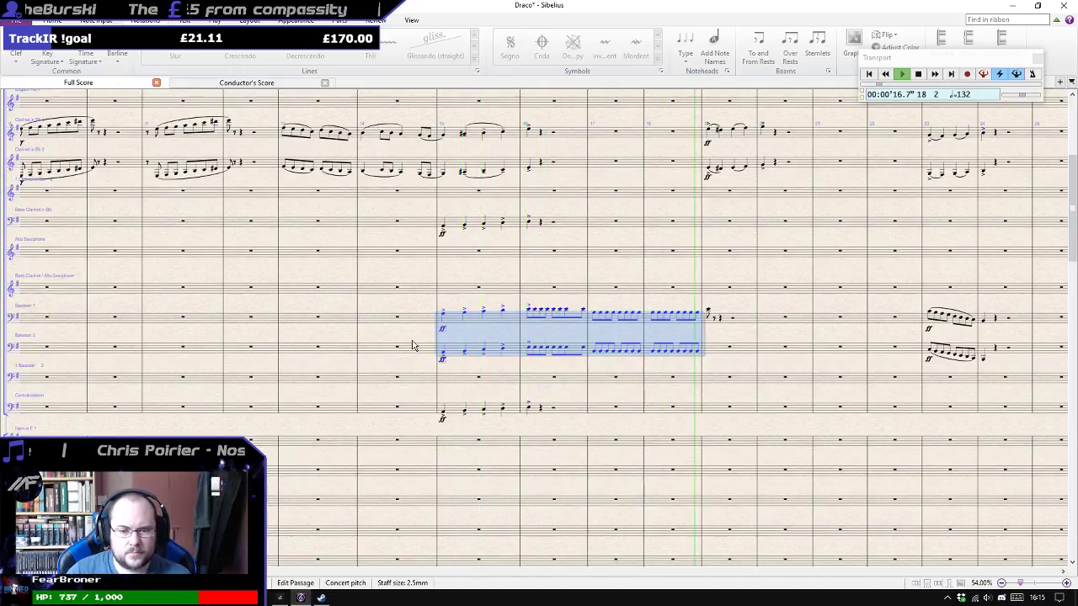
key("Escape")
key("ctrl+plus")
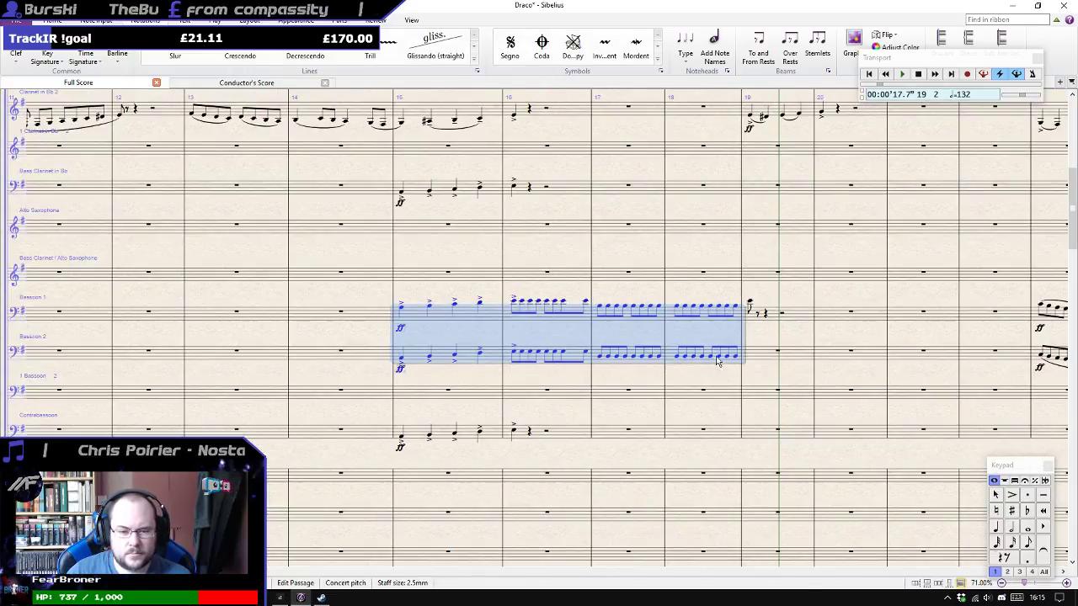
Lower the last two eighth notes of bar 16 to D and C in both the Bassoon 1 and Bassoon 2 staves.
left_click(585, 301)
left_click(560, 303)
key("Down")
key("Right")
key("Down")
key("Down")
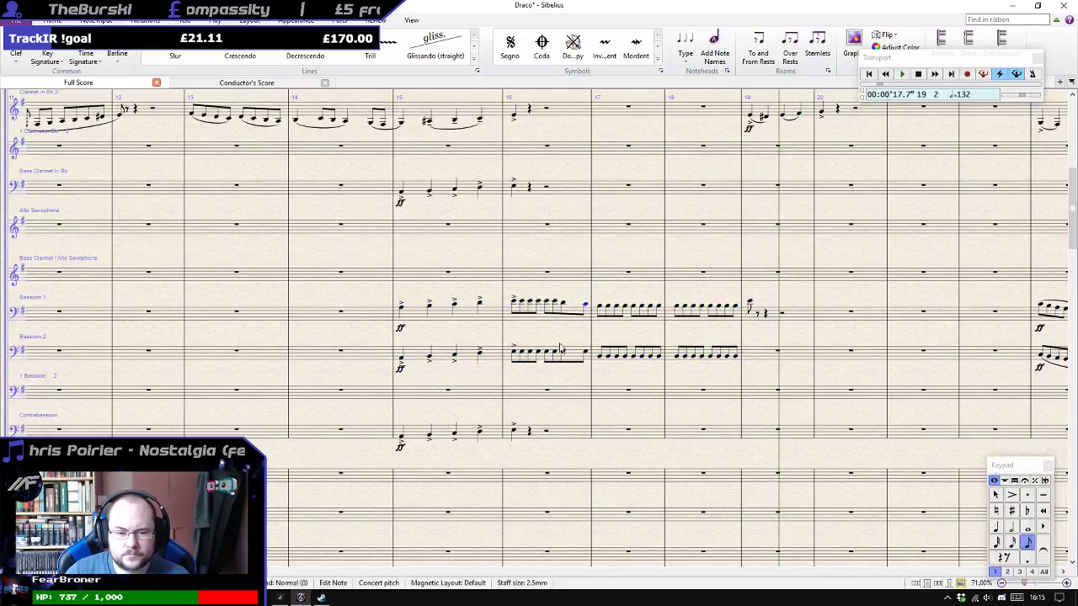
left_click(587, 355)
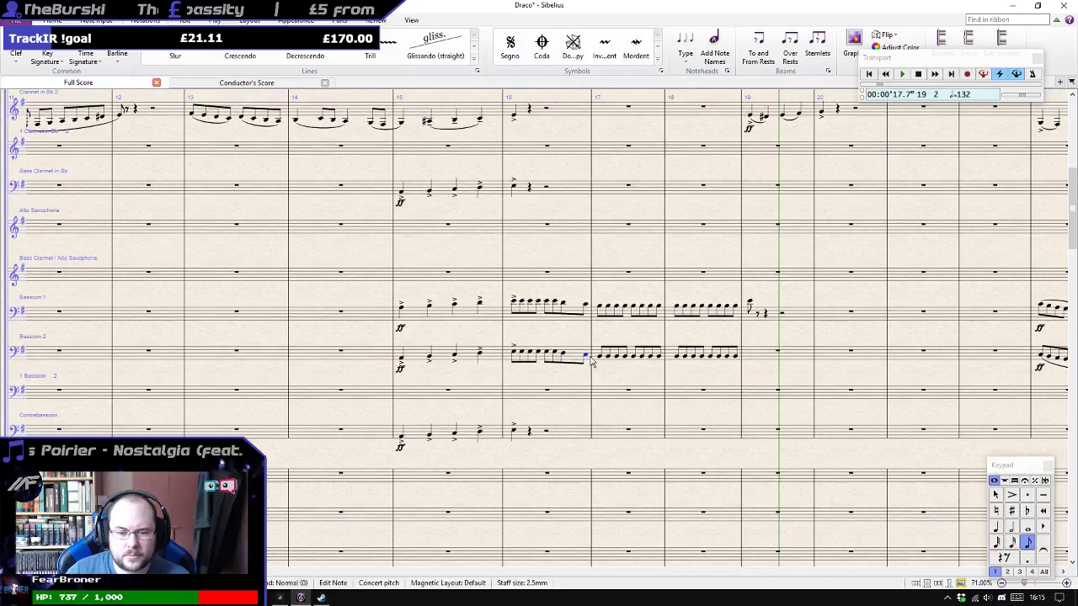
Play back the two bassoon parts from the start of bar 16.
left_click(514, 304)
left_click(516, 357, "shift")
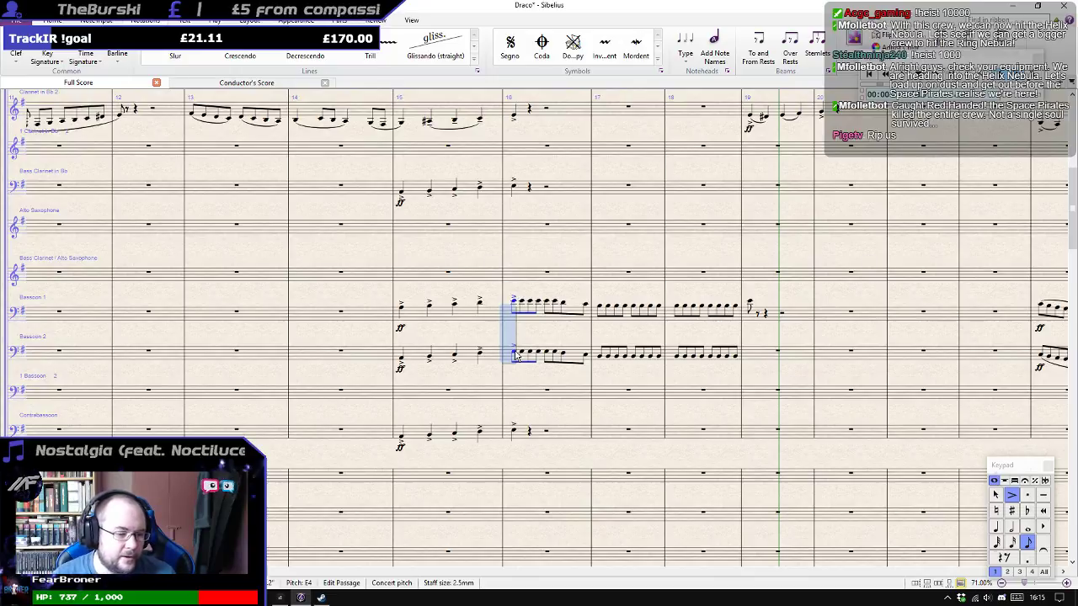
key("p")
scroll(516, 357, "down", 2)
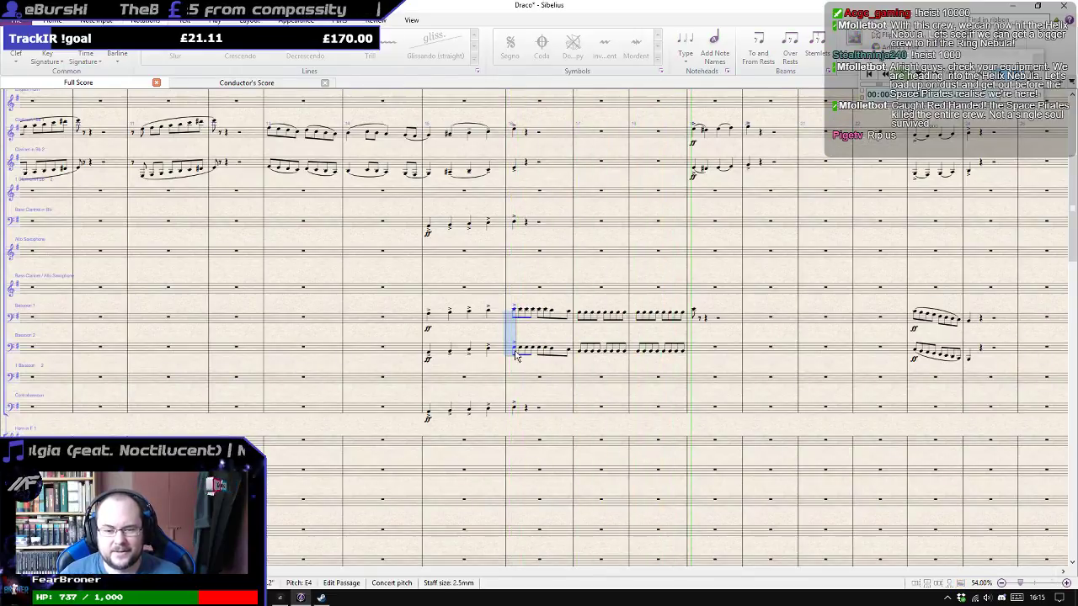
key("space")
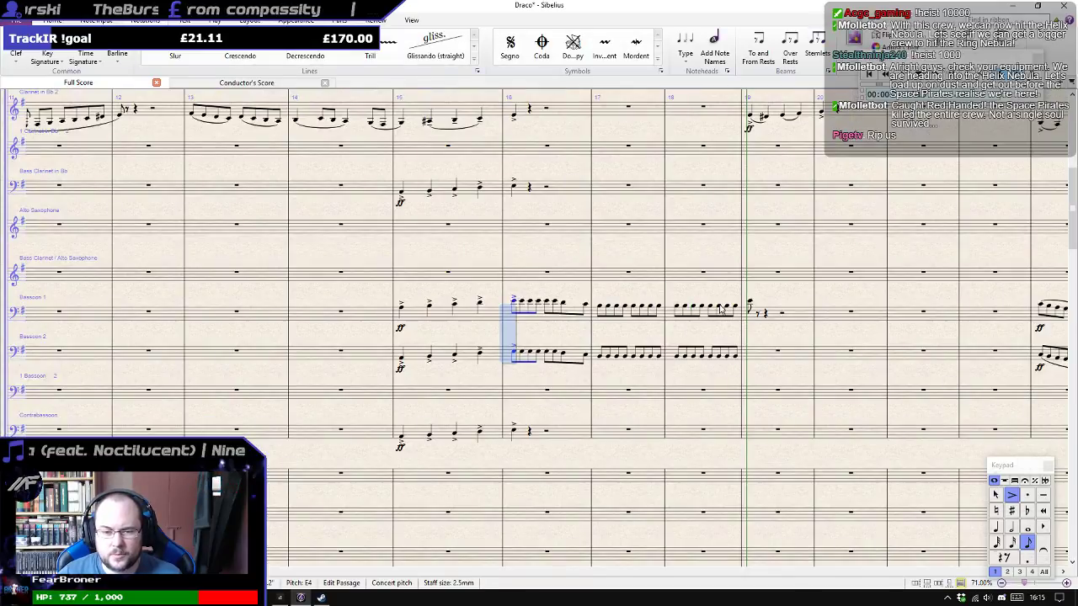
Raise the last two eighth notes of bar 18 to C and D in both bassoon staves.
left_click(720, 308)
key("Right")
key("Up")
key("Right")
key("Up")
key("Right")
key("Up")
key("Left")
left_click(733, 360)
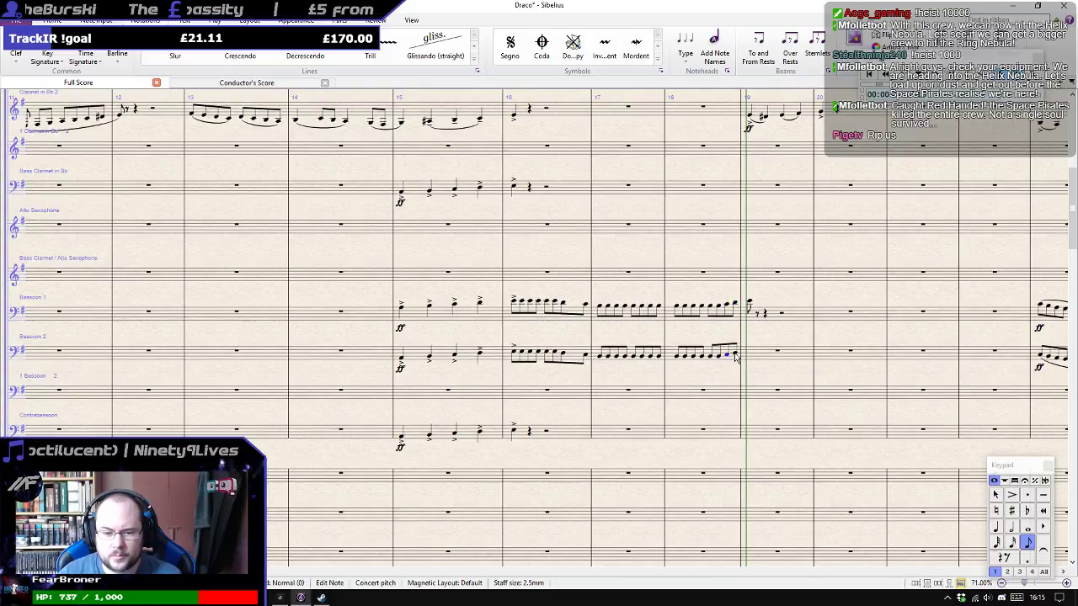
Add a single eighth-note E at the start of bar 19 in Bassoon 2.
key("r")
key("Up")
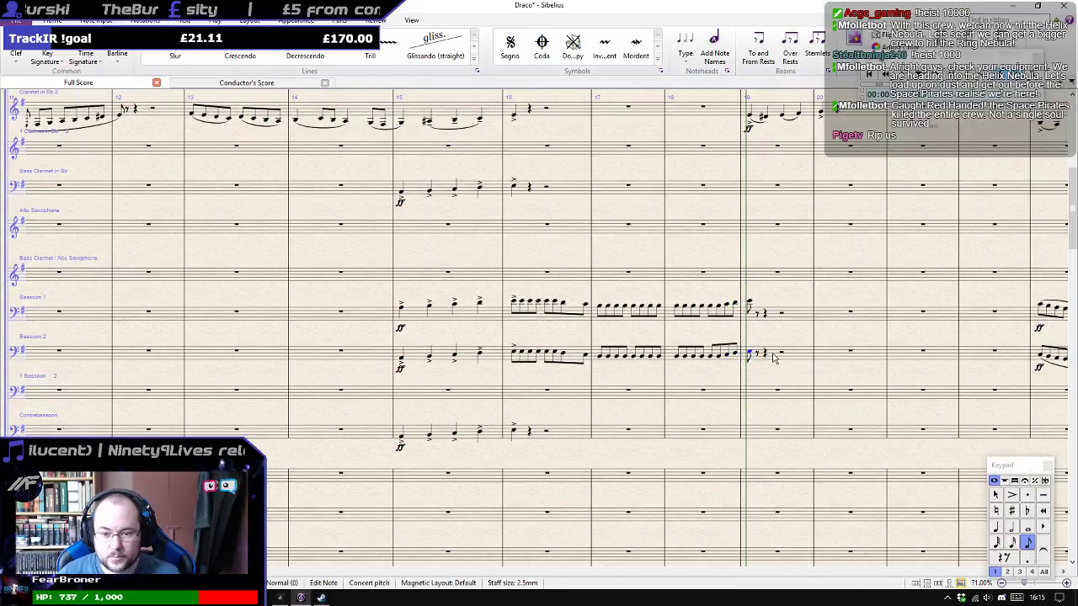
scroll(785, 343, "up", 3)
scroll(785, 343, "down", 3)
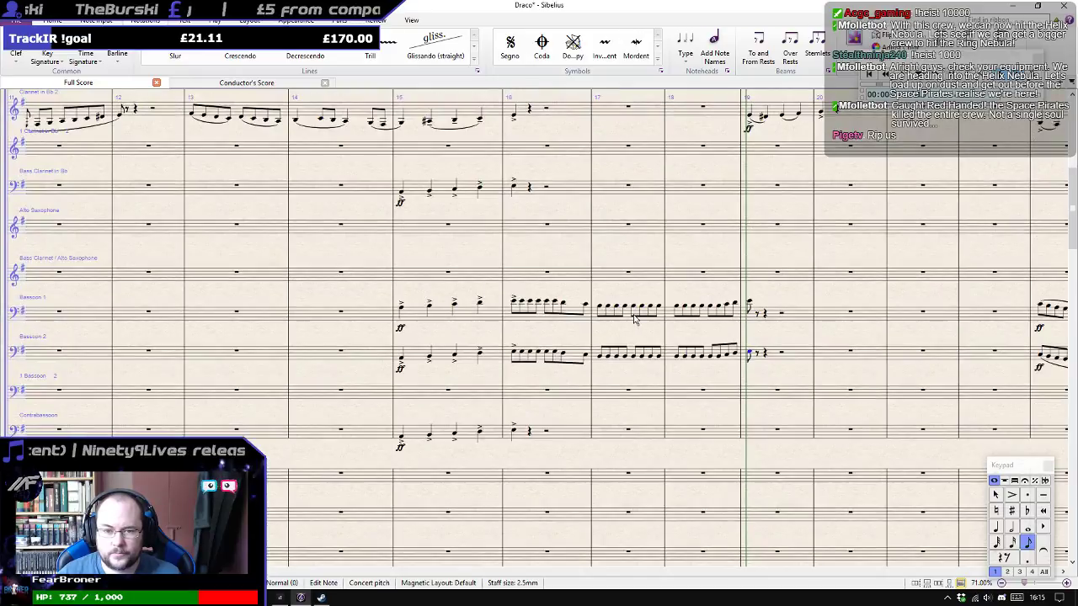
Sharpen the final eighth note of bar 18 to D sharp in both bassoon staves.
left_click(735, 308)
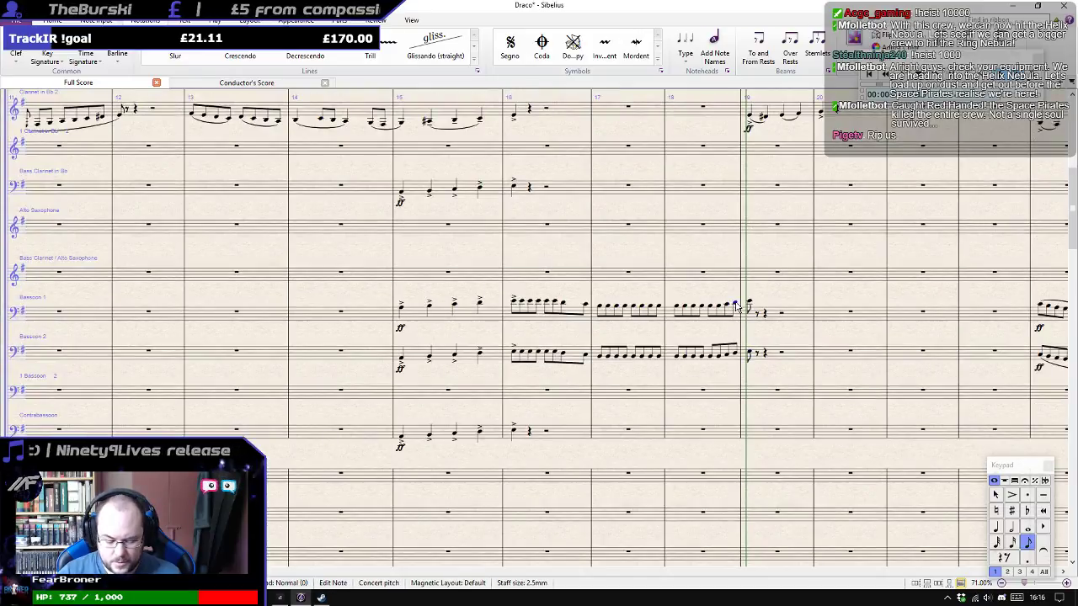
key("8")
left_click(738, 354)
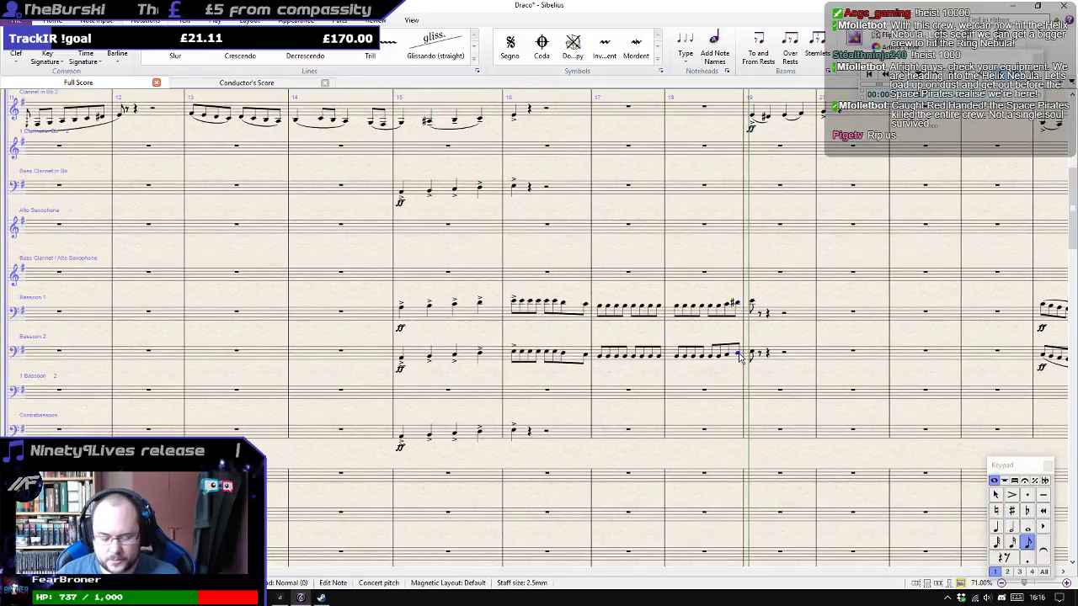
Play back the bassoon passage from bar 16, and again from bar 15 with both staves selected.
left_click(514, 303)
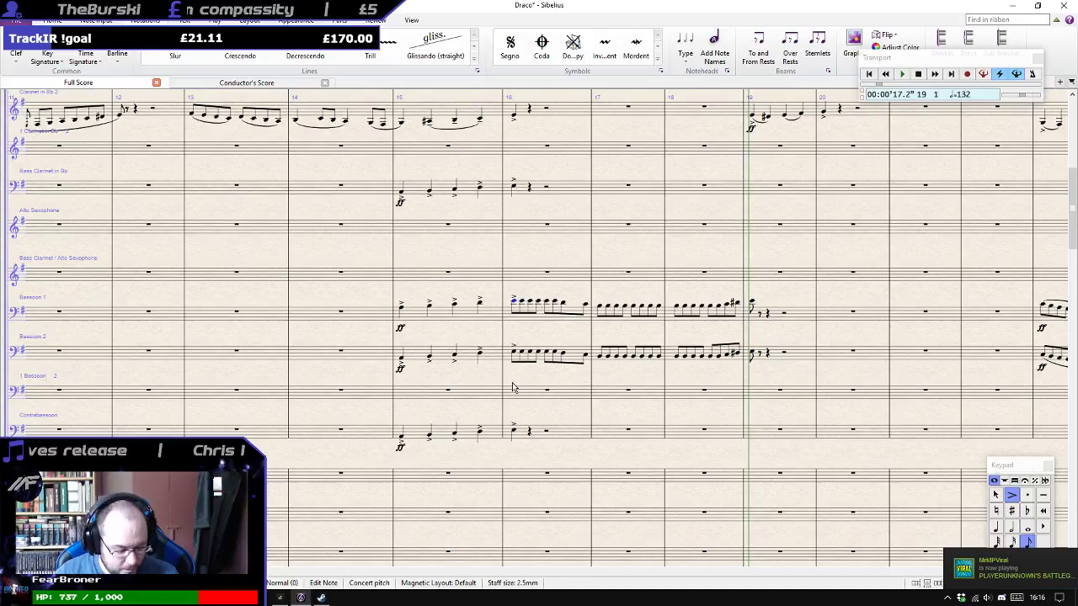
key("p")
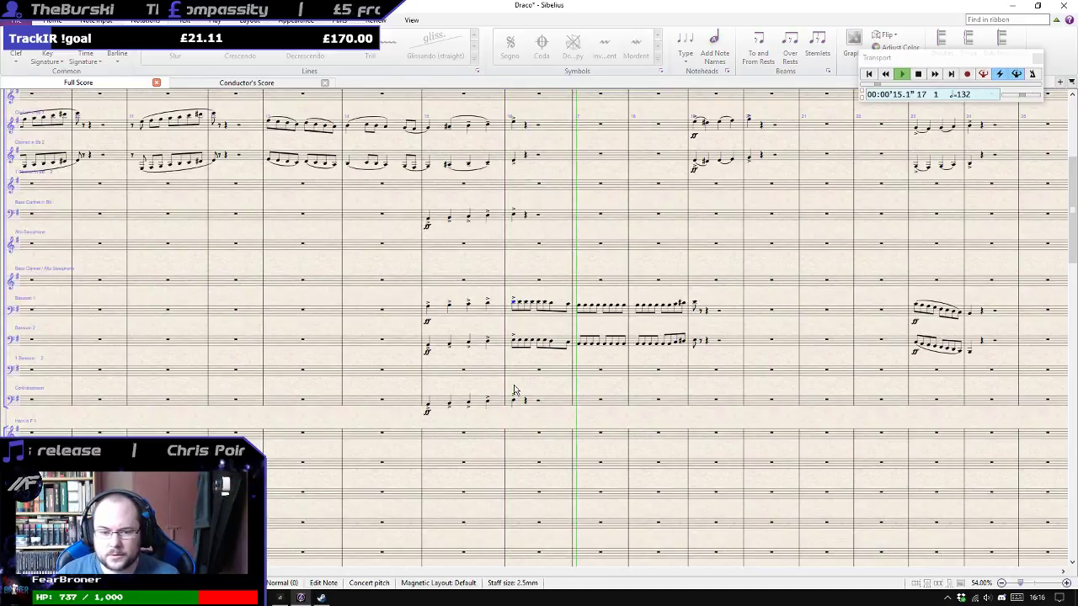
key("Escape")
left_click(471, 359)
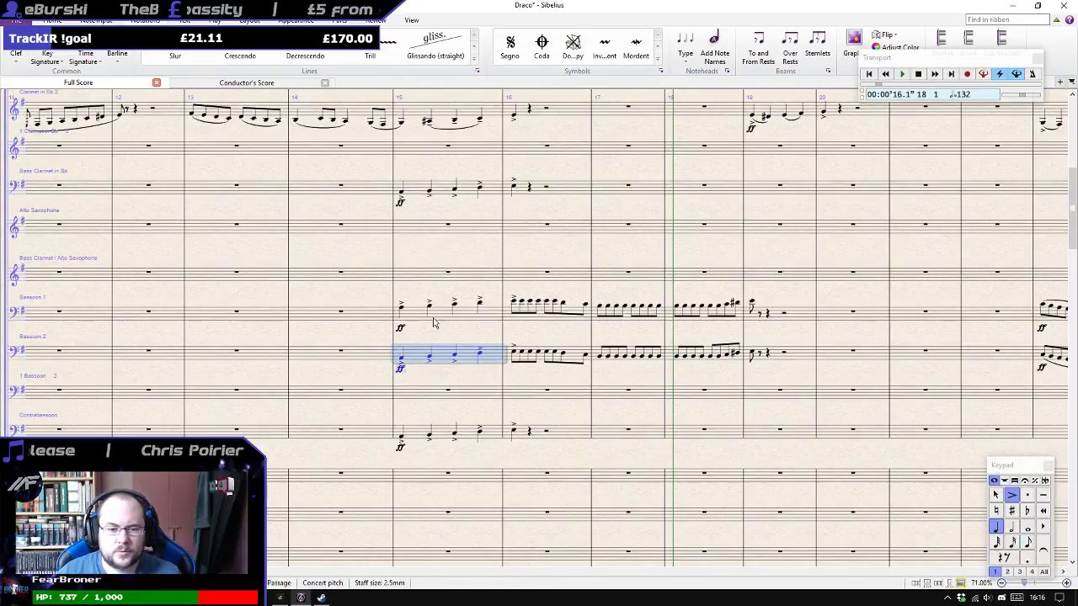
left_click(421, 317, "shift")
key("p")
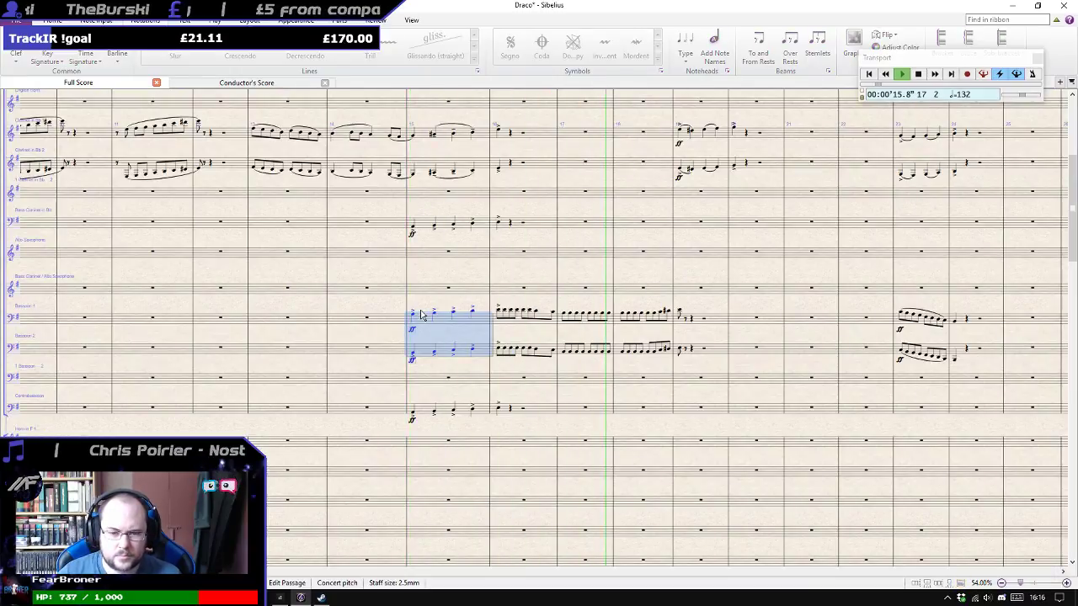
key("Escape")
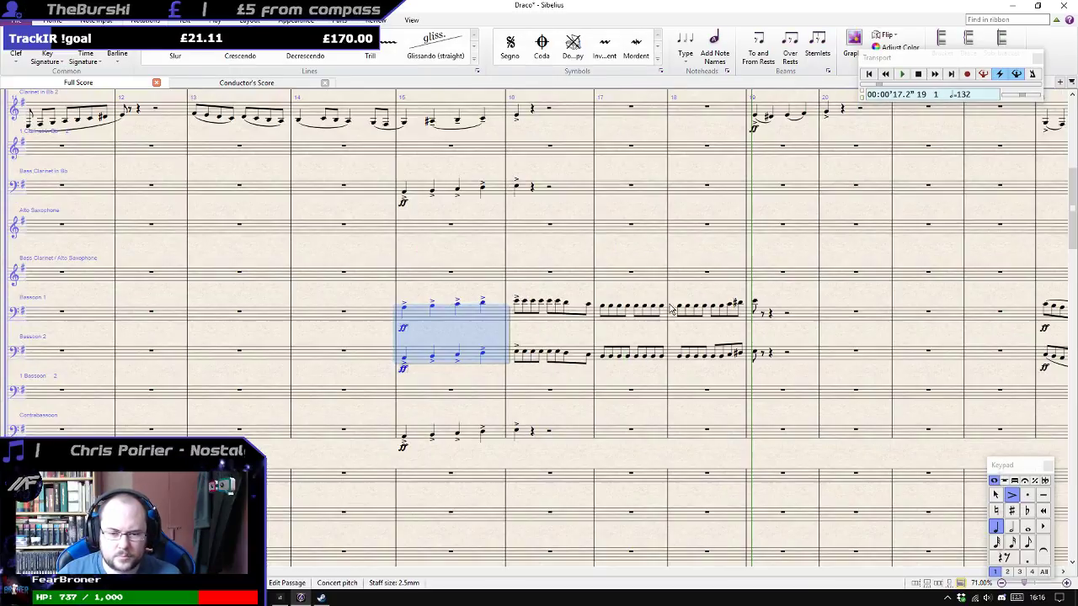
Sharpen the second-to-last eighth note of bar 18 to C sharp in both bassoons and play back from bar 15.
left_click(731, 307)
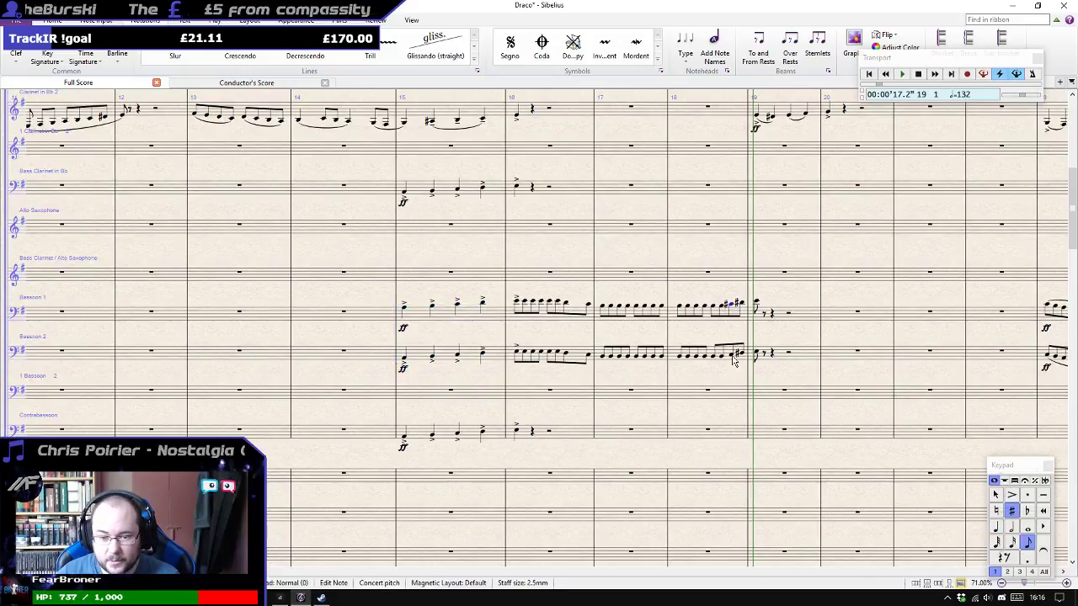
left_click(466, 318)
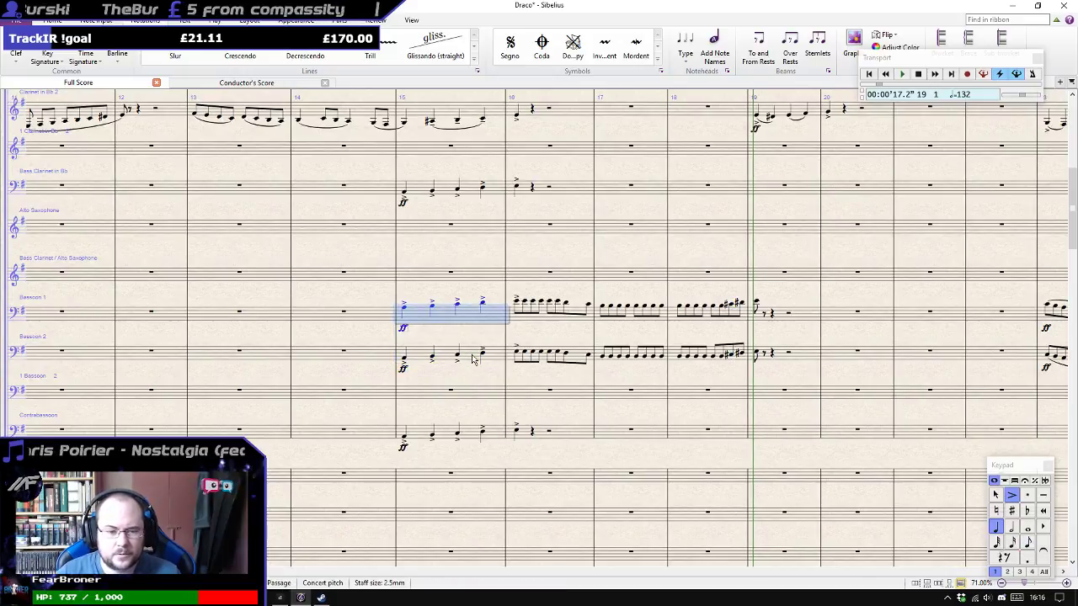
left_click(472, 360, "shift")
key("p")
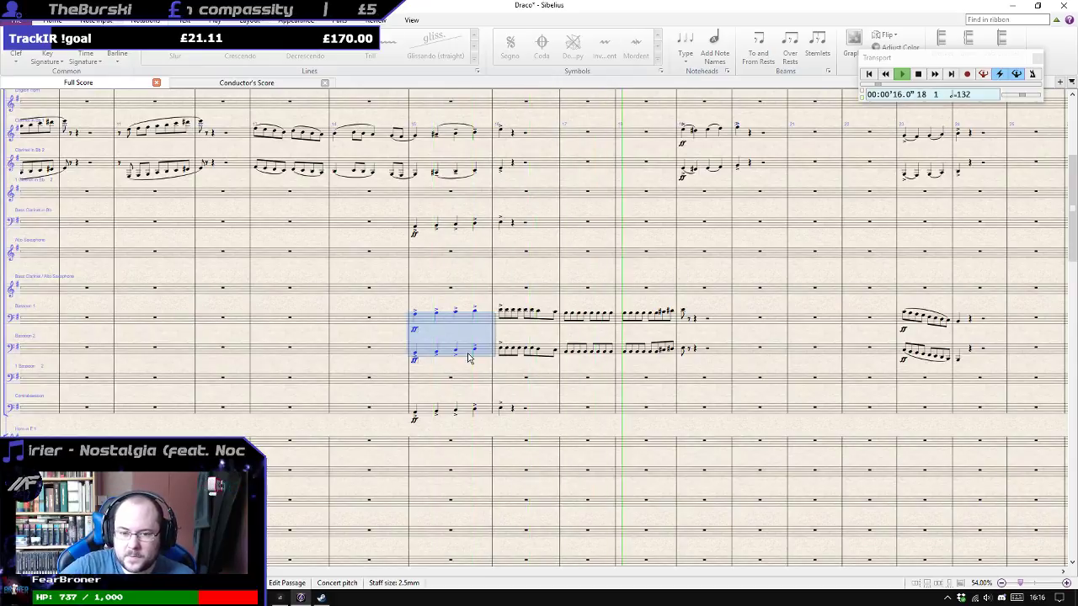
key("Escape")
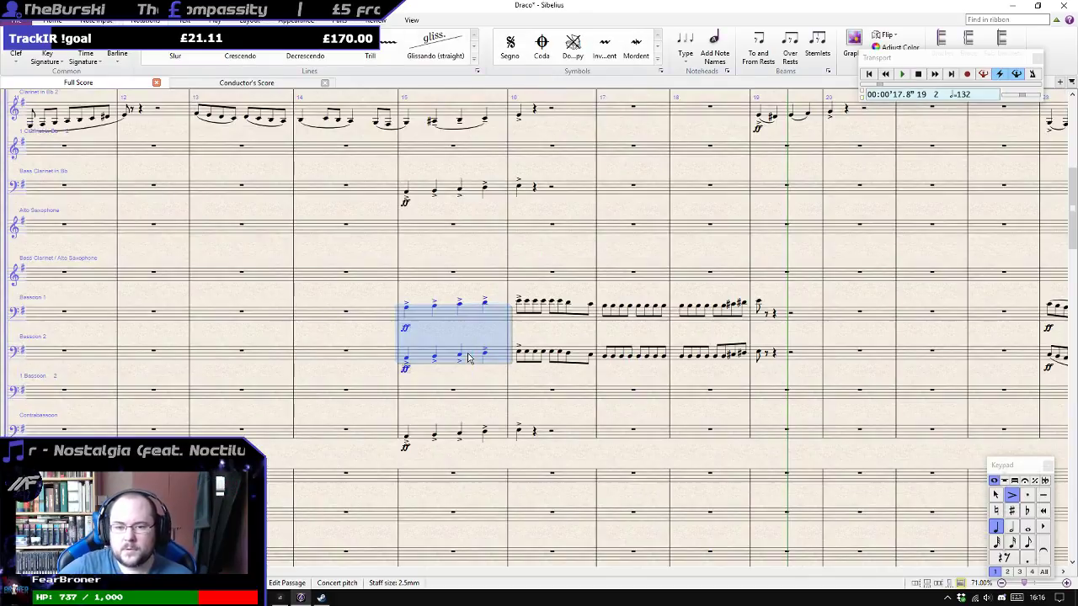
Try copying both bassoons' bars 16 to 19 into the Oboe 1 and Oboe 2 staves and moving the copy up.
scroll(688, 364, "down", 5)
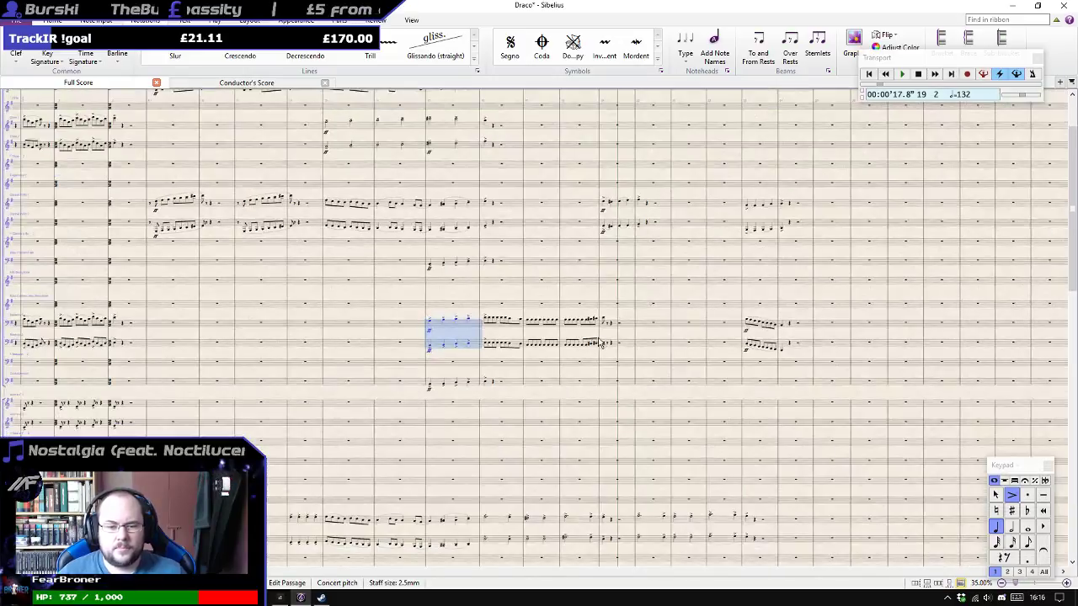
key("ctrl+plus")
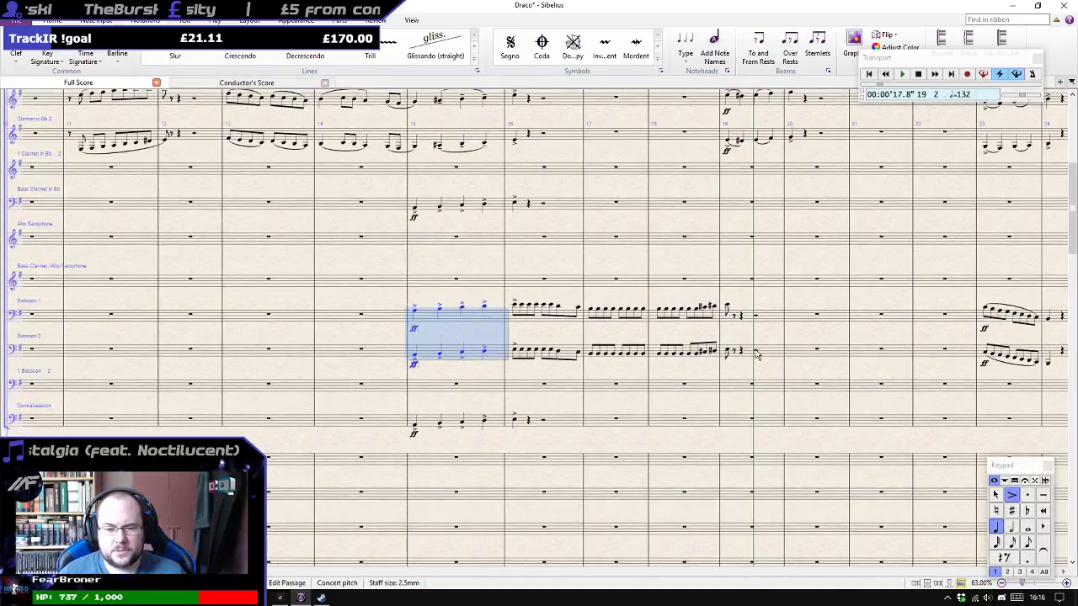
left_click(778, 354)
left_click(518, 316, "shift")
scroll(522, 325, "up", 5)
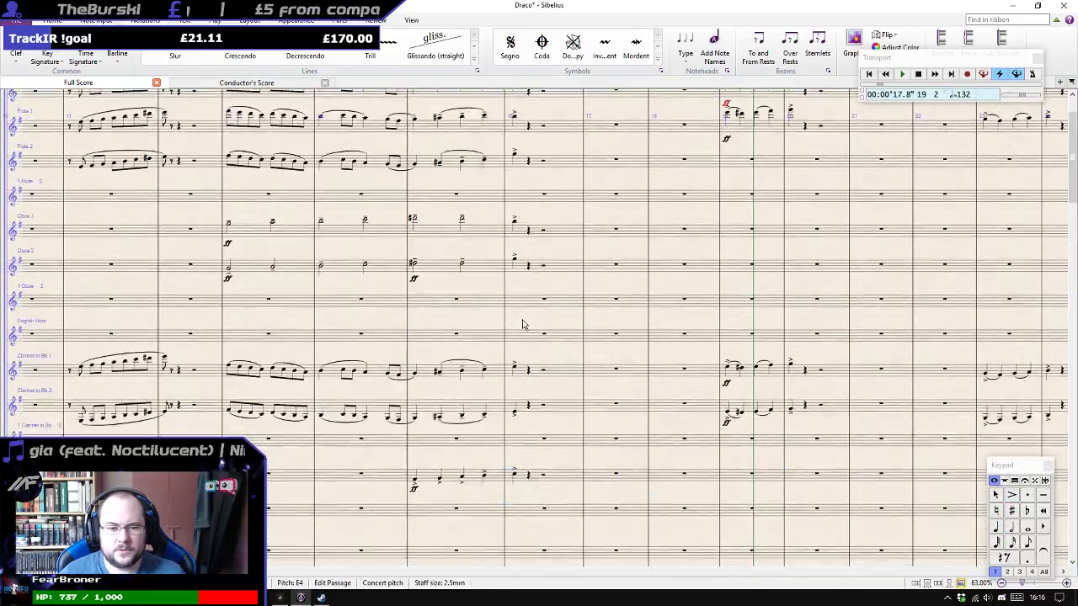
scroll(522, 325, "up", 2)
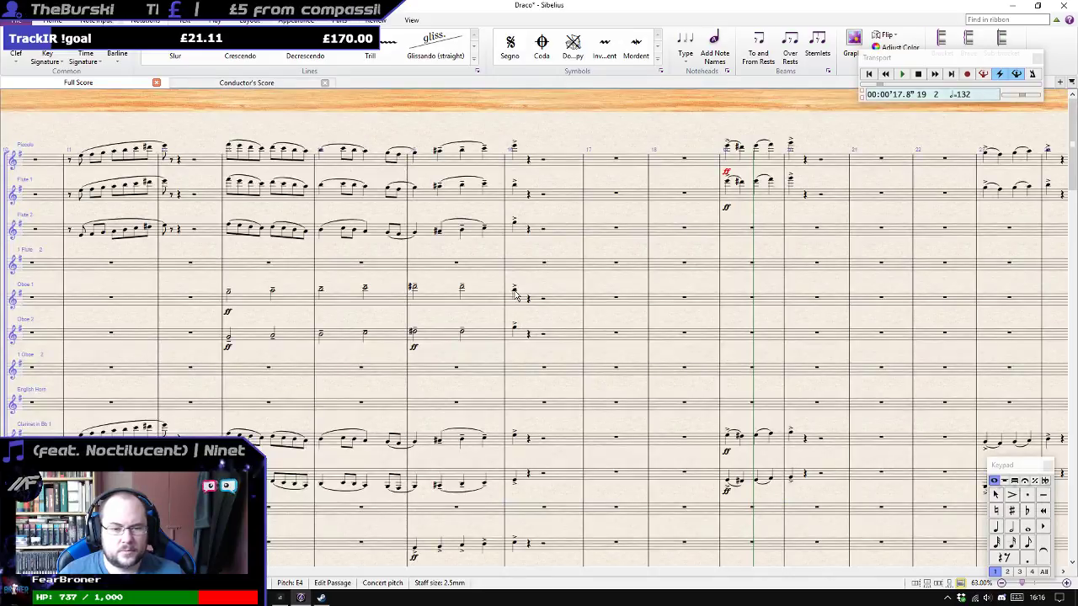
left_click(517, 298, "alt")
key("ctrl+Up")
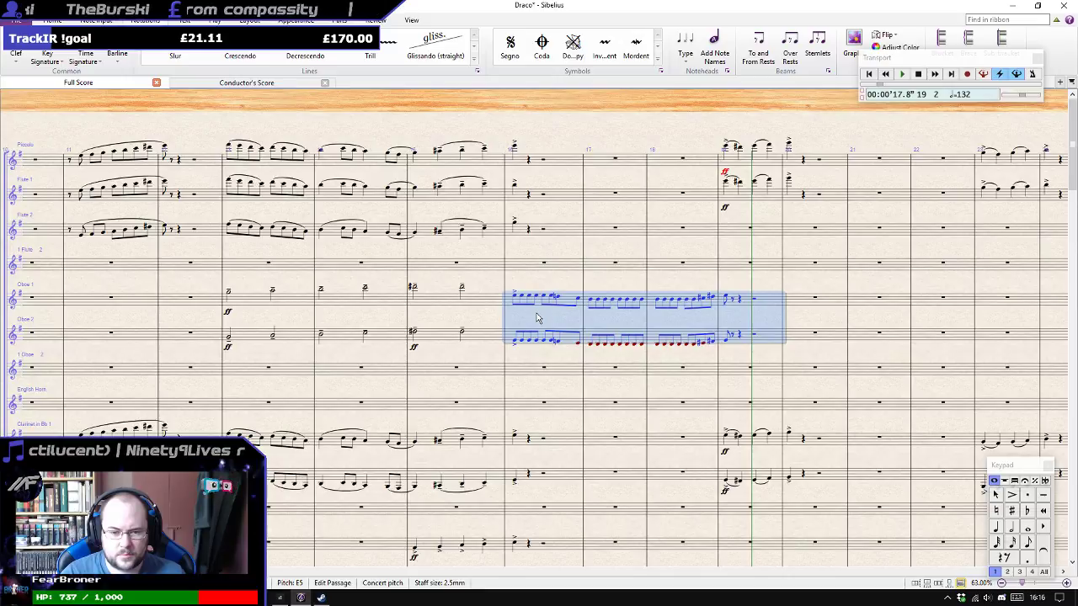
Undo the transposition and the copy of the bassoon passage into the oboe staves.
key("ctrl+z")
key("ctrl+z")
key("ctrl+z")
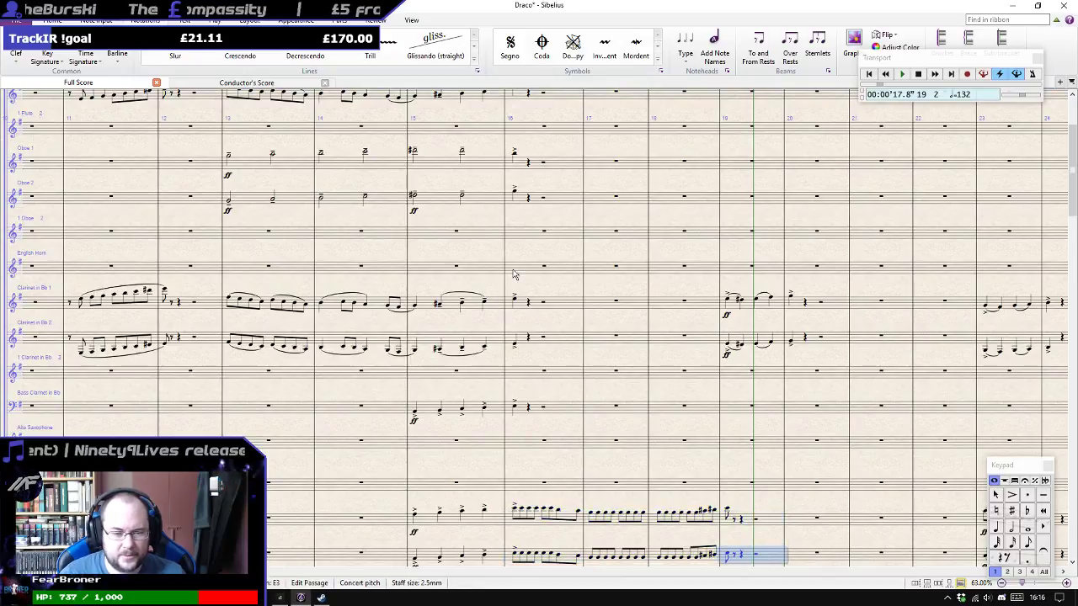
Enter quarter notes on beats 2 and 4 of the Bass Trombone, Es in bar 16 and Bs in bar 17, with quarter rests between.
scroll(520, 285, "down", 3)
scroll(520, 286, "up", 2)
scroll(517, 288, "down", 2)
scroll(516, 291, "up", 1)
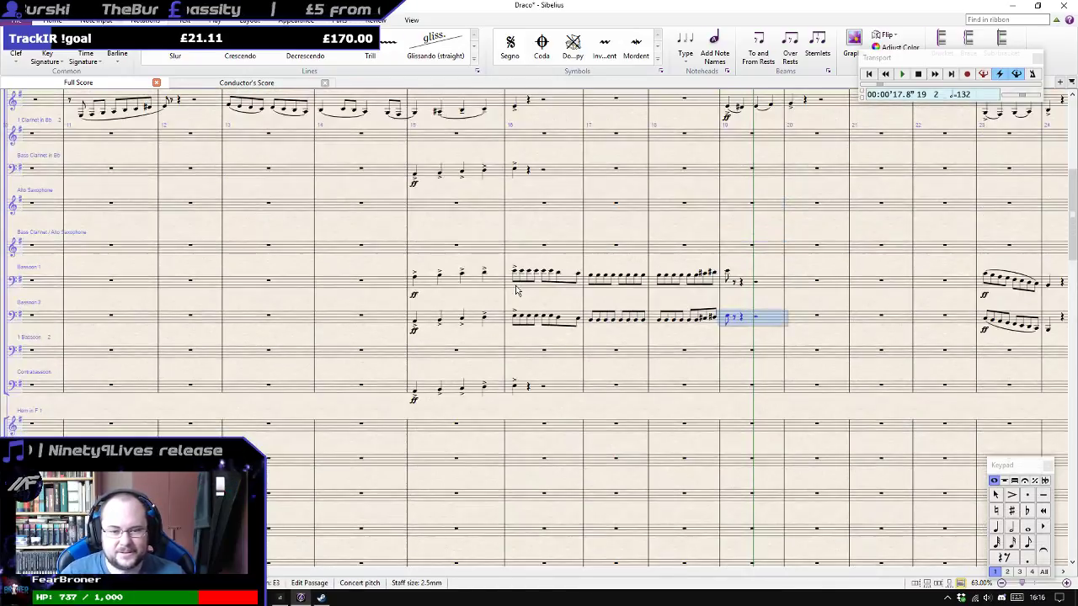
scroll(518, 294, "down", 5)
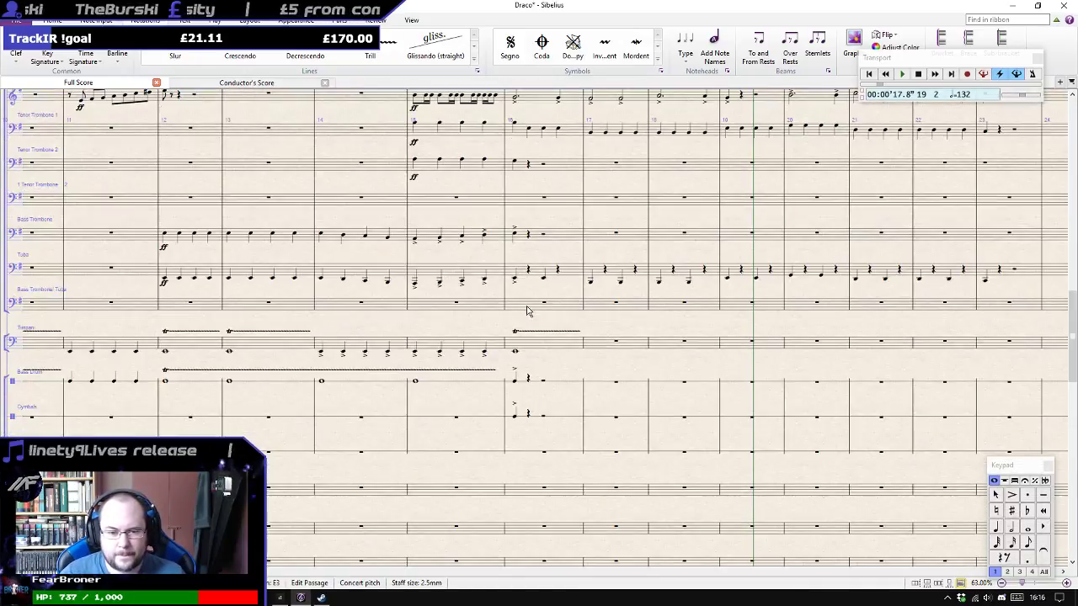
scroll(537, 300, "up", 1)
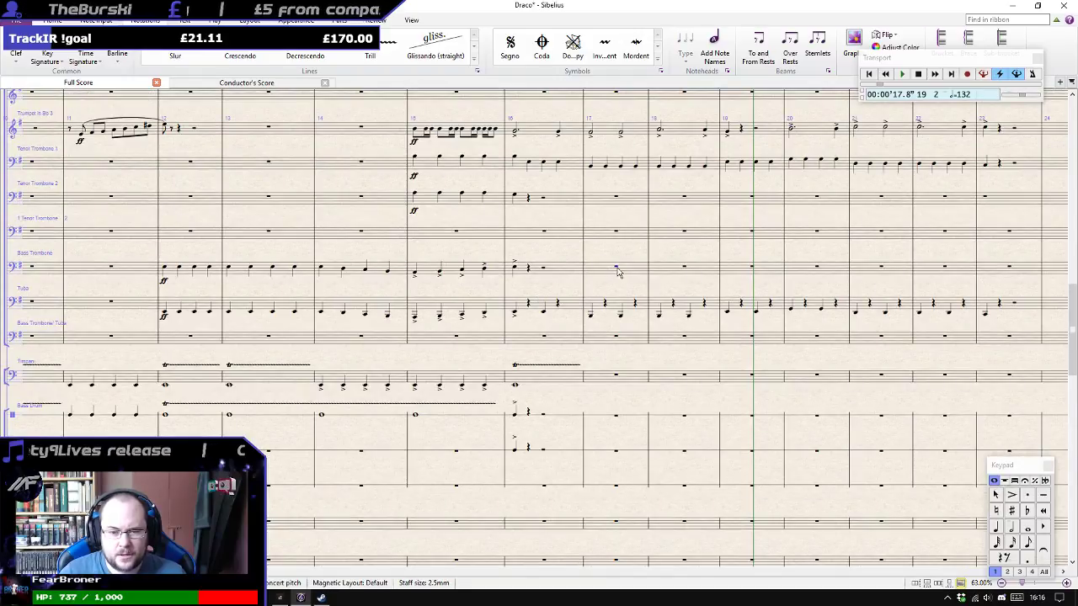
left_click(528, 269)
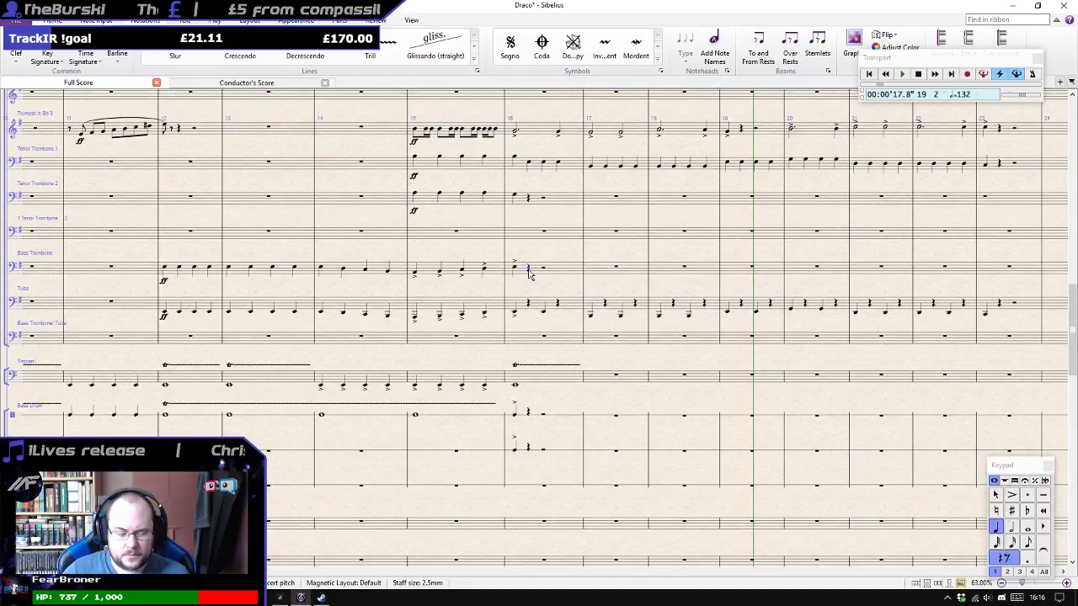
key("e")
key("KP_0")
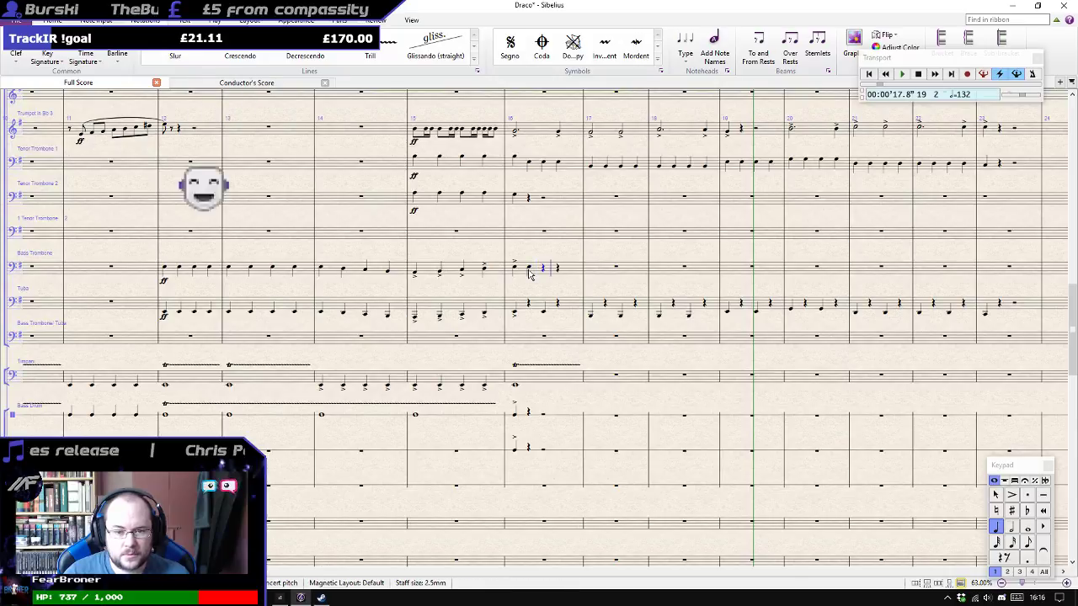
key("e")
key("KP_0")
key("b")
key("KP_0")
key("b")
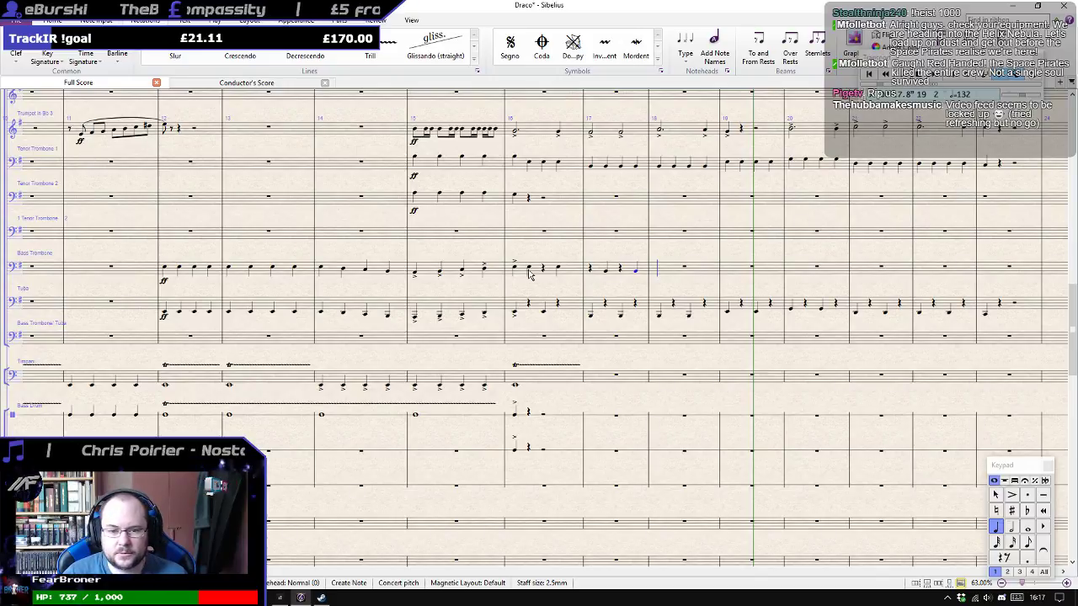
Continue the Bass Trombone's quarter notes on beats 2 and 4 through bars 18 to 22, filling the tuba's rests.
key("d")
key("d")
key("d")
key("d")
key("d")
key("d")
key("d")
key("d")
key("d")
key("d")
key("d")
key("d")
key("d")
key("d")
key("d")
key("d")
key("d")
key("d")
key("d")
key("d")
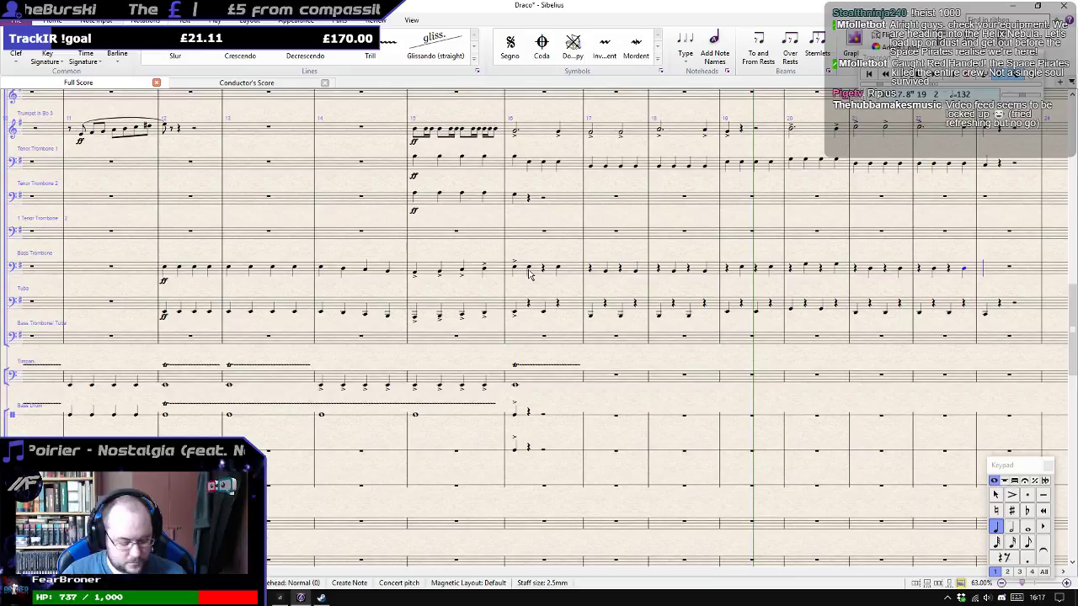
Finish the Bass Trombone line with a quarter-note B on beat 1 of bar 23 and end note entry.
key("b")
key("Escape")
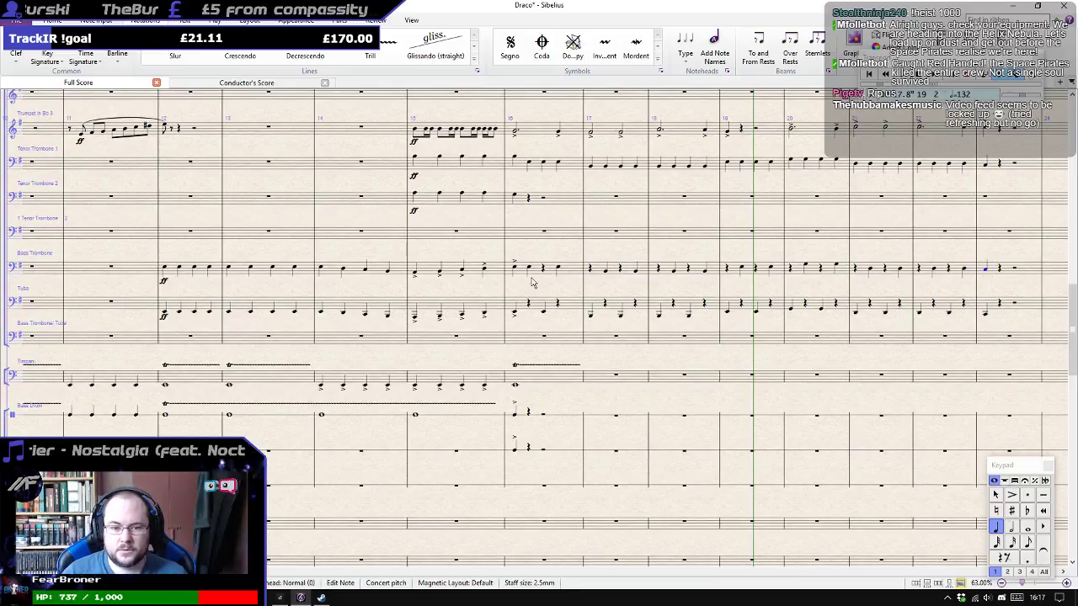
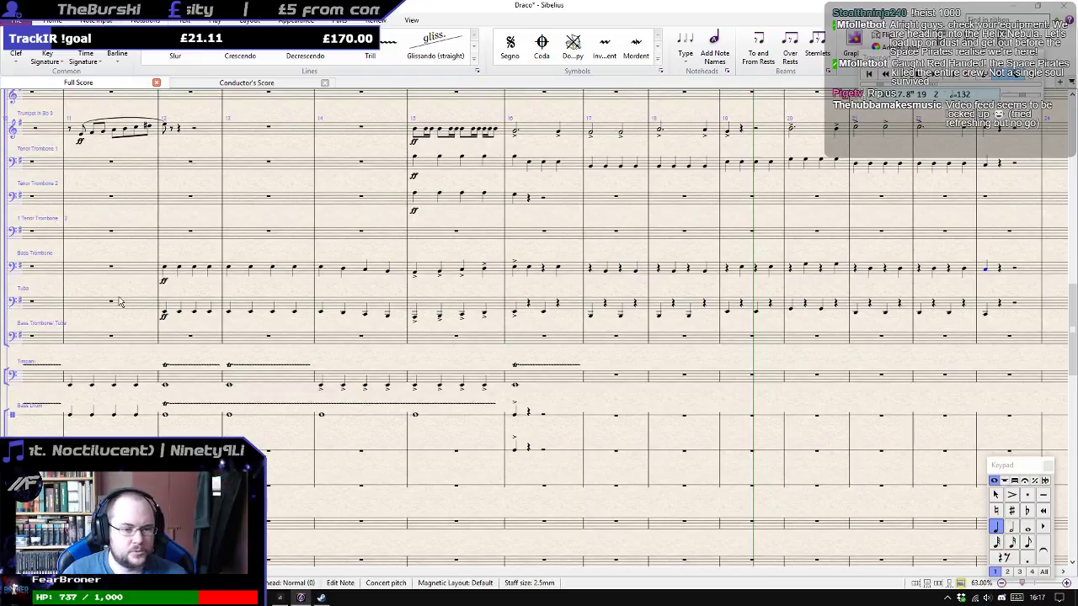
Play back the score from the first Bass Trombone note of bar 12 to review the new off-beat line.
left_click(166, 270)
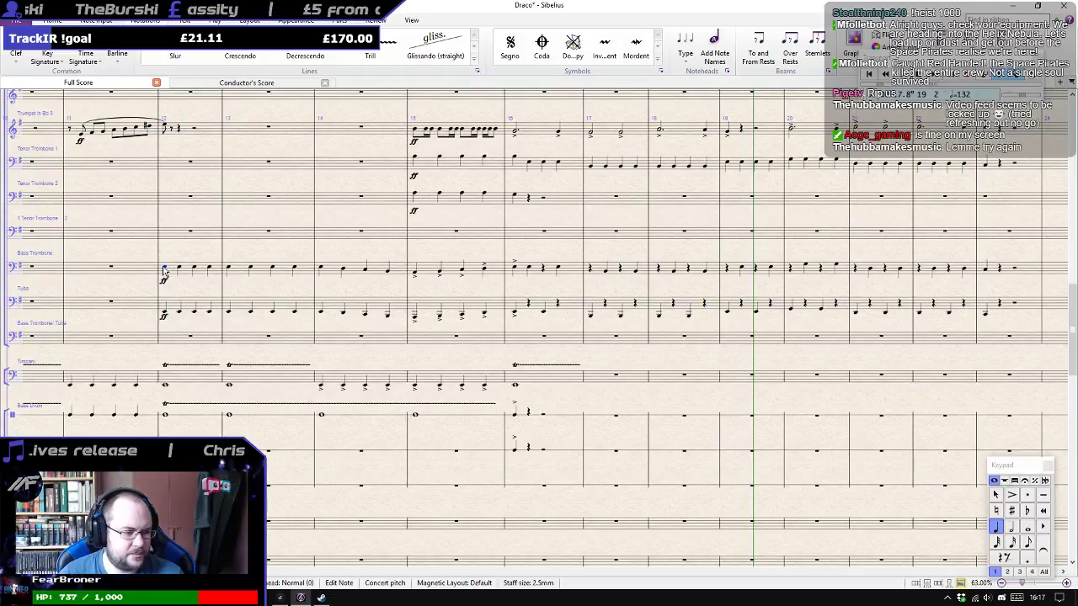
key("p")
scroll(166, 271, "down", 1, "ctrl")
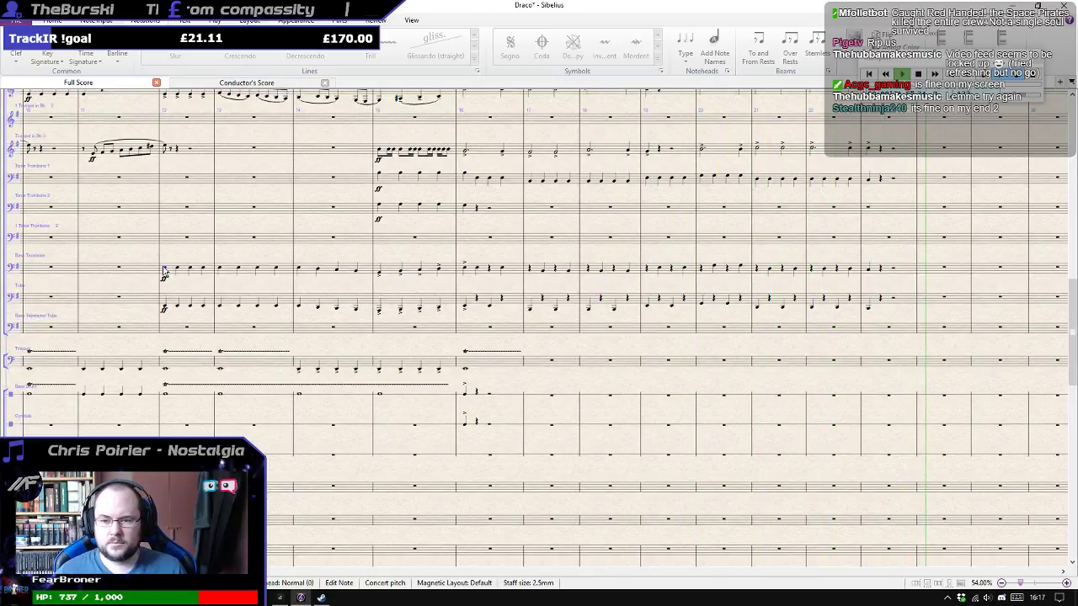
key("space")
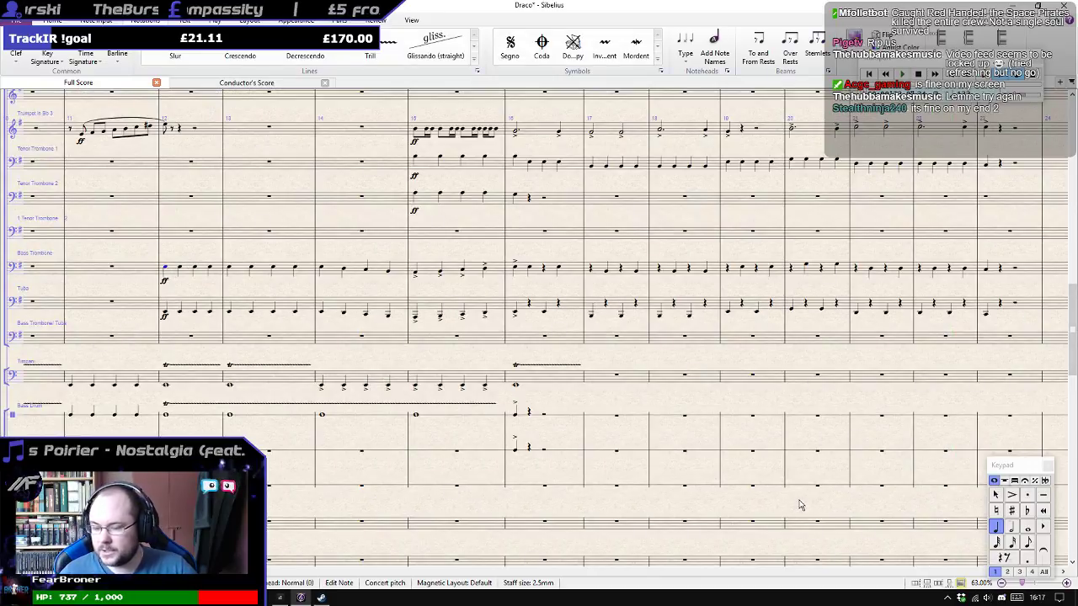
left_click_drag(558, 326, 576, 342)
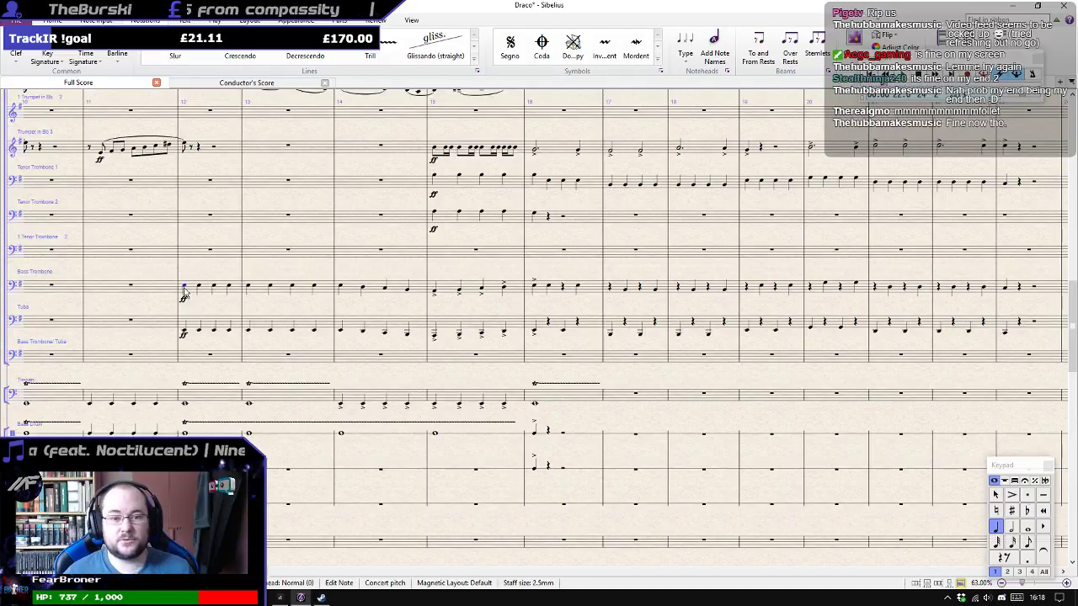
scroll(208, 267, "down", 5)
scroll(208, 266, "up", 4)
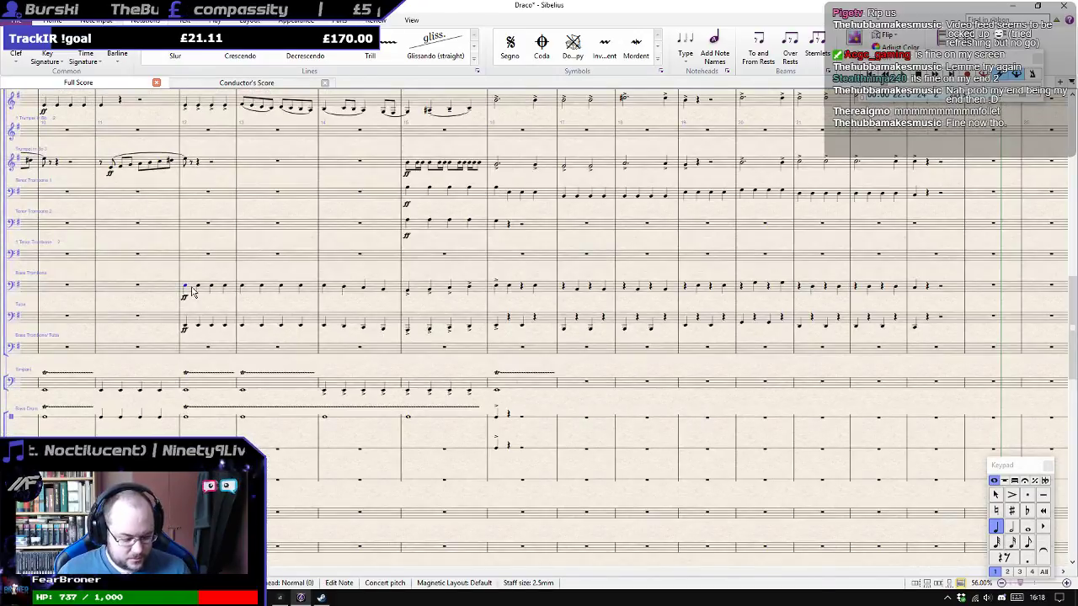
key("space")
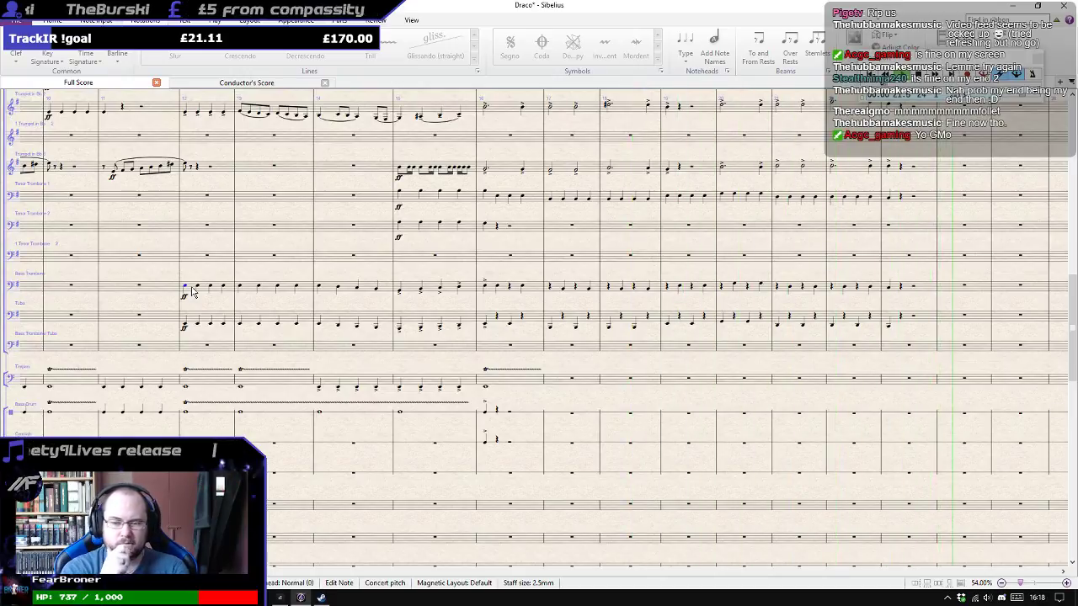
key("space")
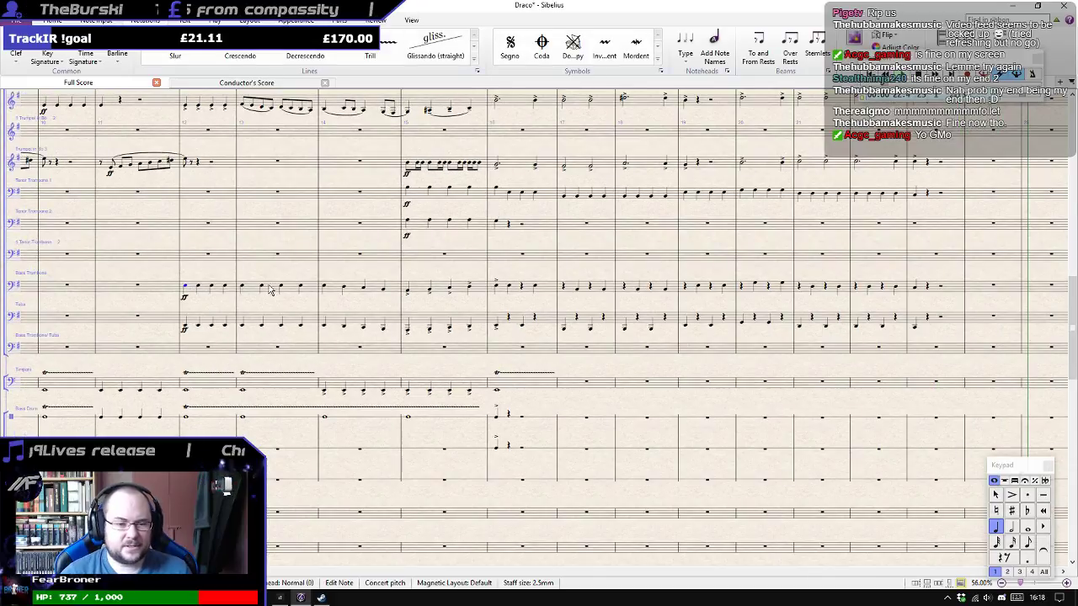
Play back only the Bass Trombone and Tuba together from bar 12.
left_click(231, 294)
left_click(235, 326, "shift")
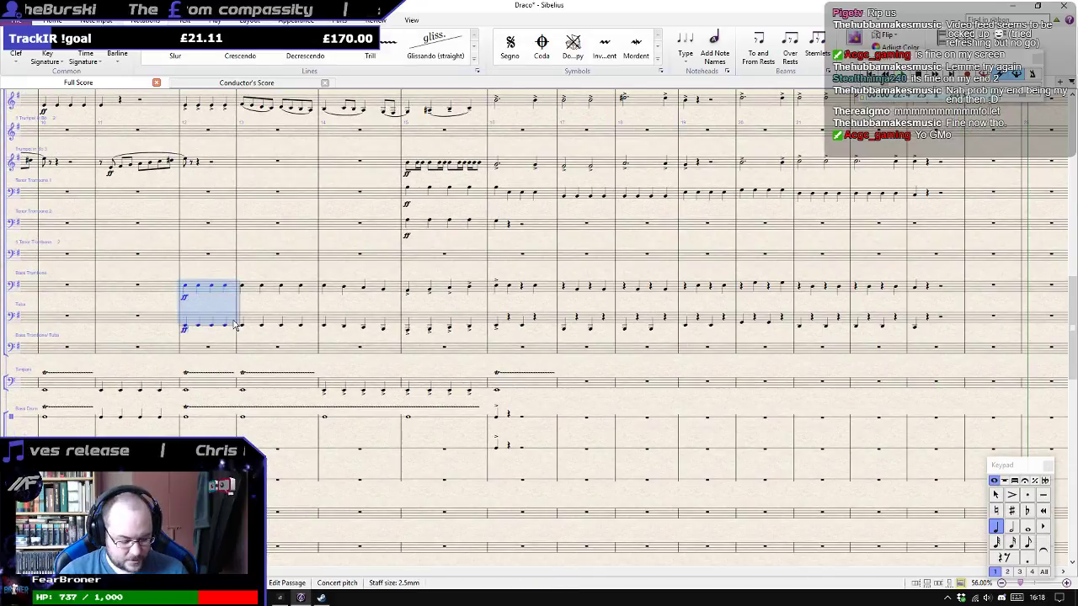
key("space")
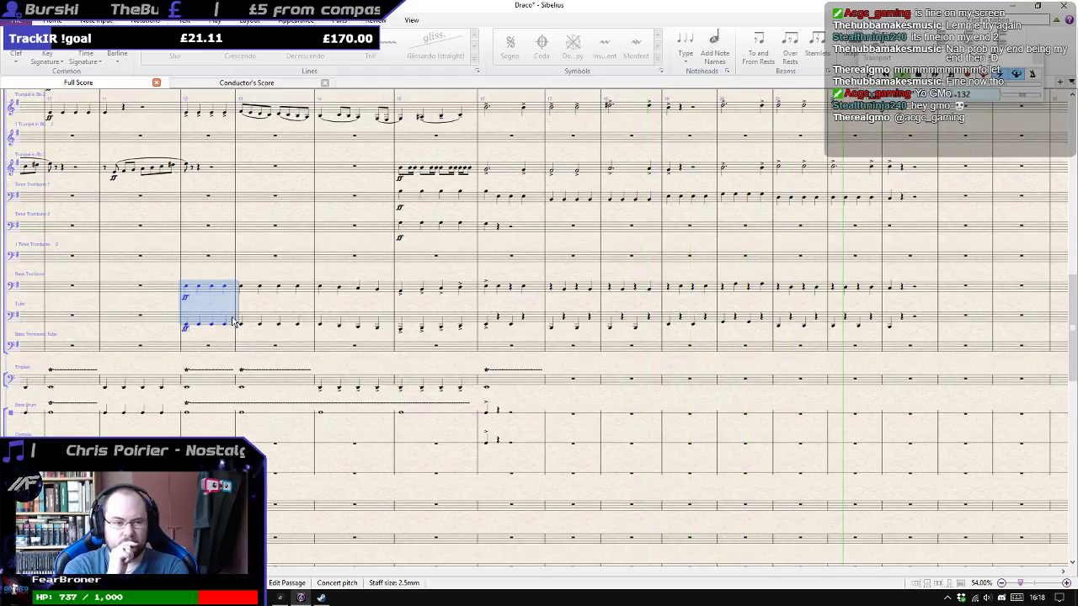
key("space")
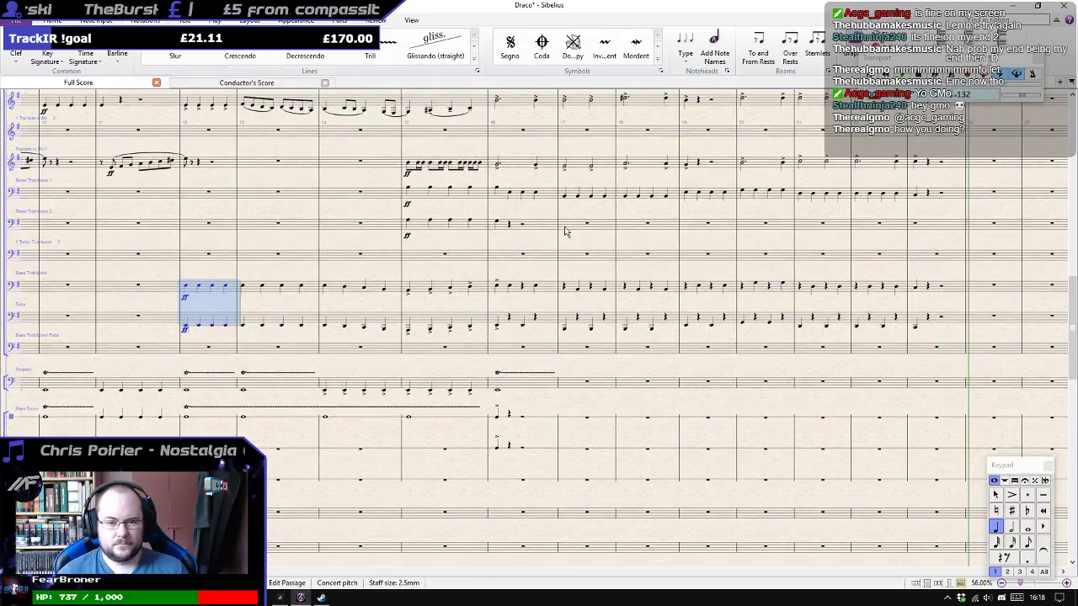
Raise Tenor Trombone 1 by an octave from beat 2 of bar 16 to beat 1 of bar 23.
left_click_drag(574, 214, 528, 237)
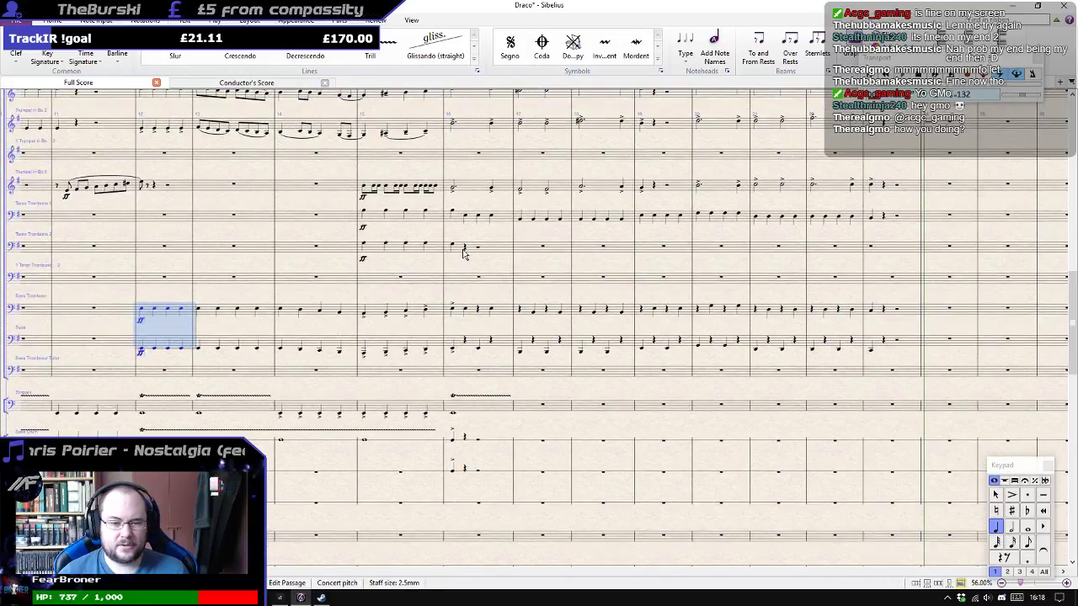
left_click(465, 219)
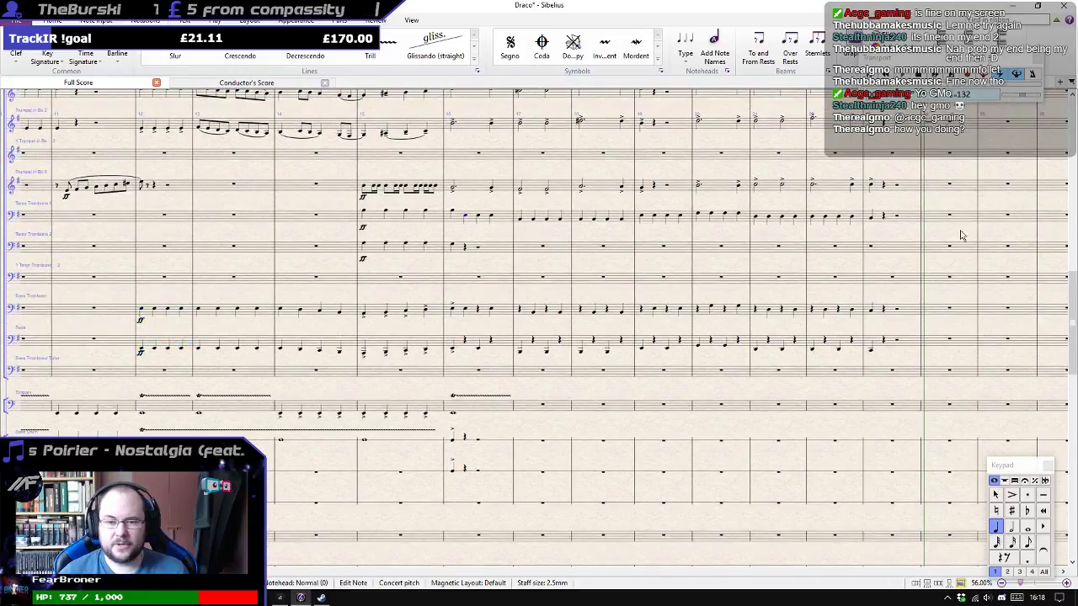
left_click(871, 220, "shift")
key("ctrl+Up")
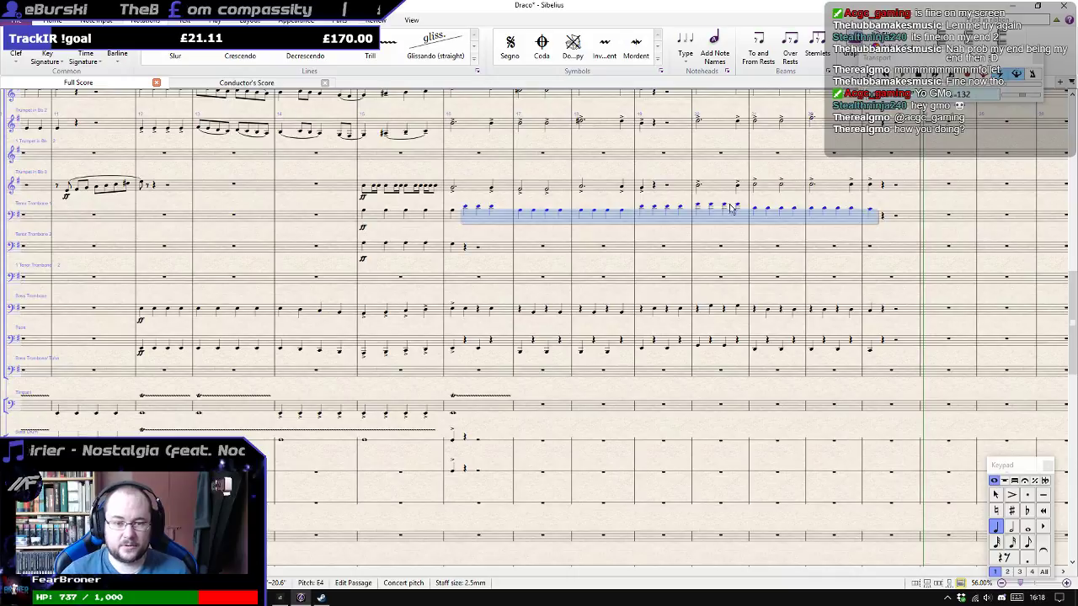
Copy the raised Tenor Trombone 1 passage into Tenor Trombone 2 from beat 2 of bar 16 and lower the copy an octave.
left_click(467, 252, "alt")
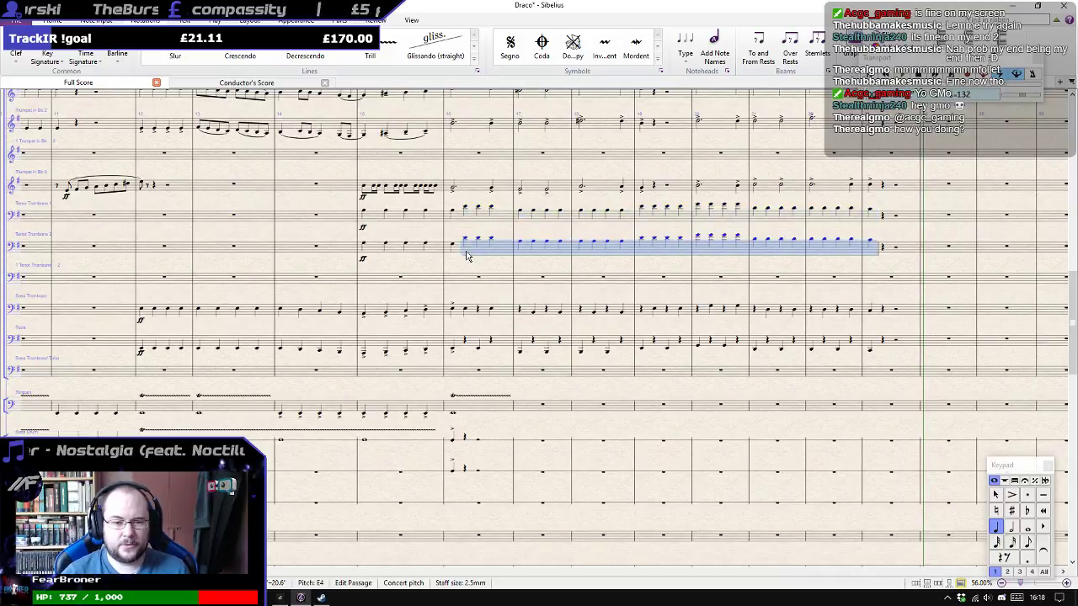
key("ctrl+Down")
scroll(621, 318, "up", 1)
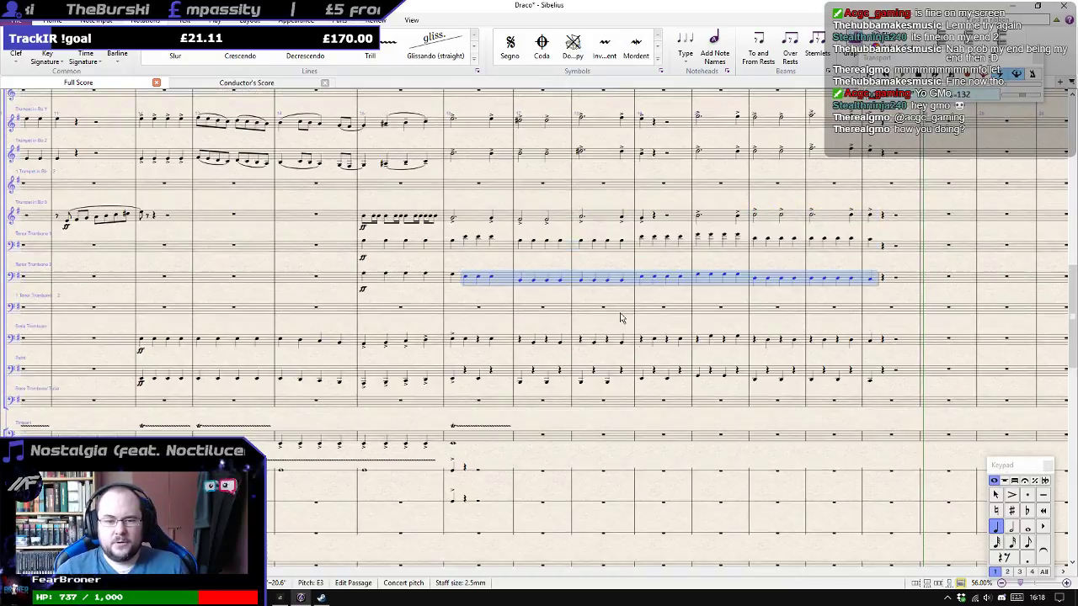
Review the brass and woodwind staves around bars 16 to 23 and play back from Clarinet 1's bar 16 note.
scroll(621, 317, "up", 3)
scroll(661, 356, "down", 3)
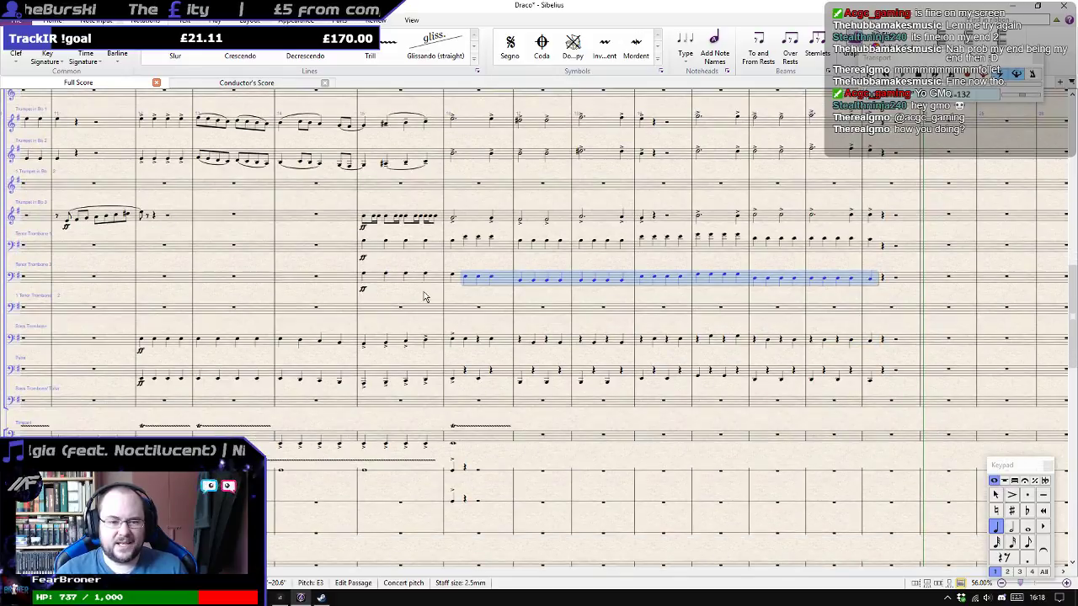
scroll(429, 300, "up", 2)
scroll(447, 316, "up", 10)
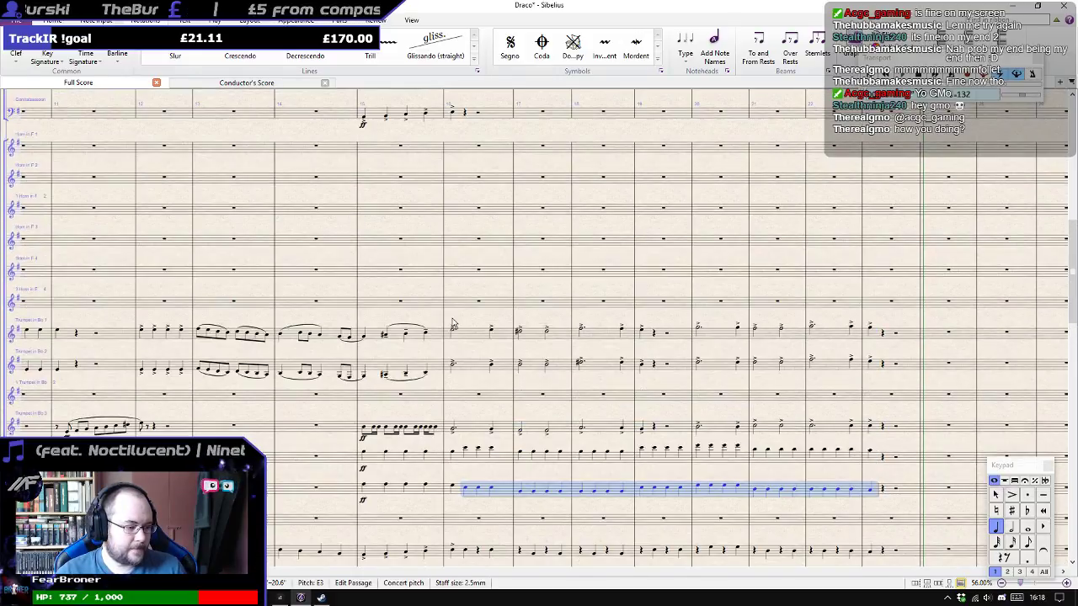
scroll(455, 324, "up", 1)
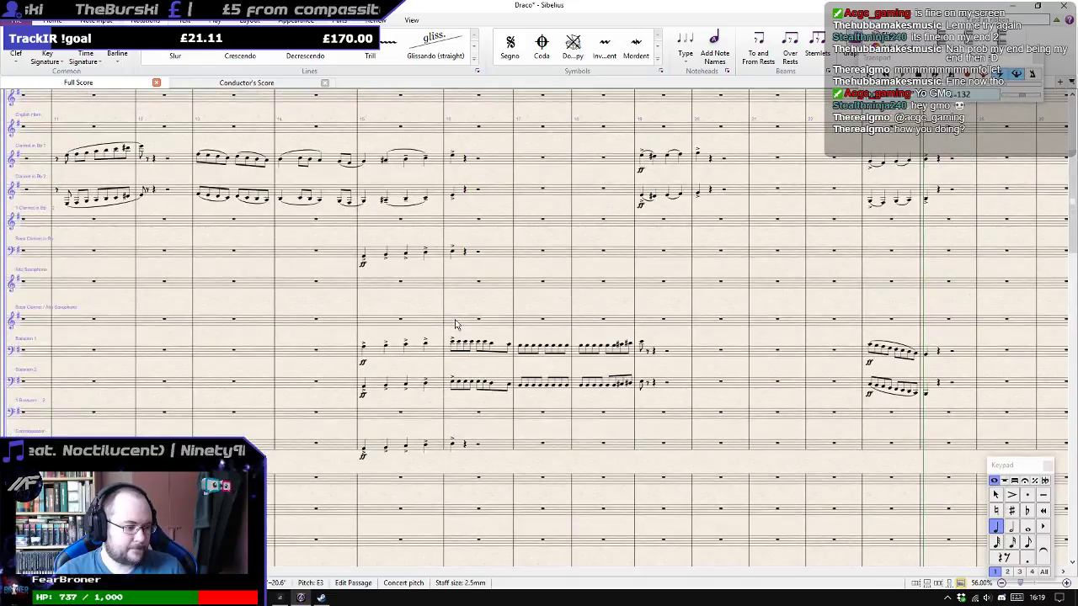
scroll(459, 327, "up", 8)
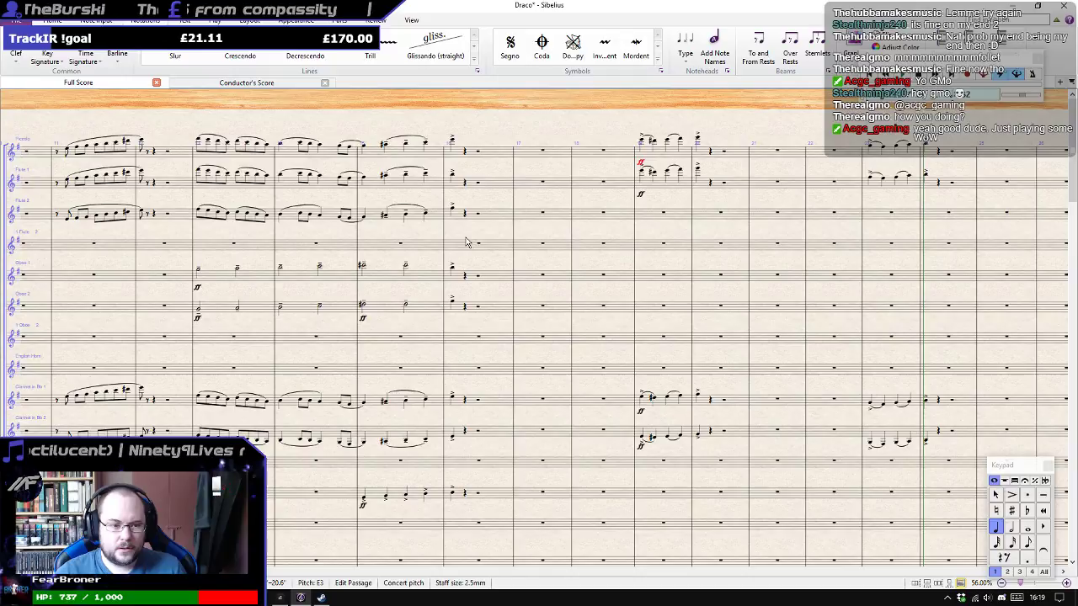
scroll(468, 242, "down", 4)
left_click(455, 282)
key("p")
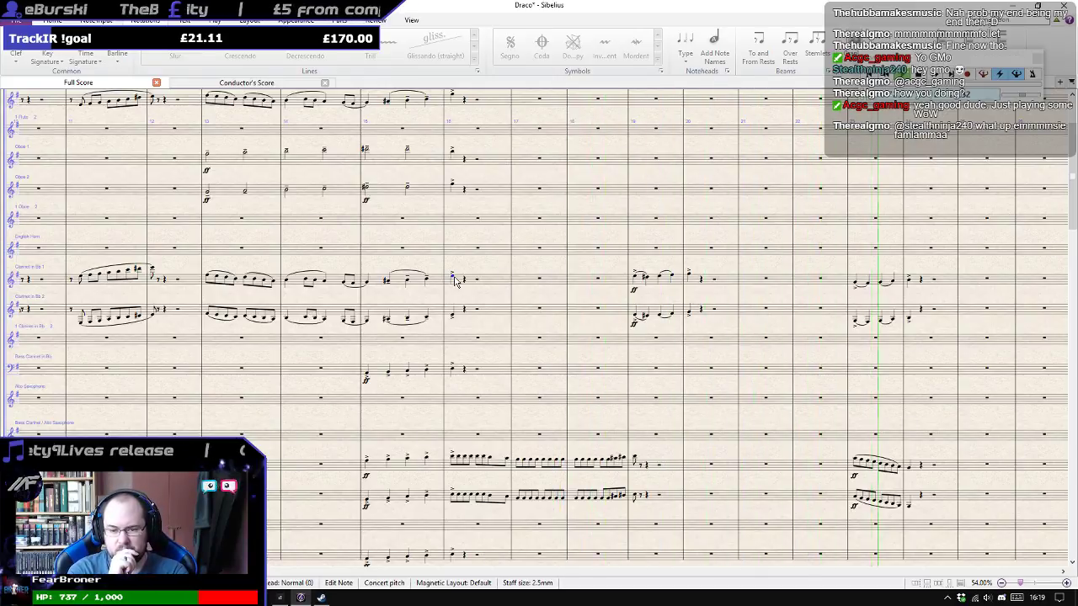
key("space")
scroll(455, 281, "up", 1)
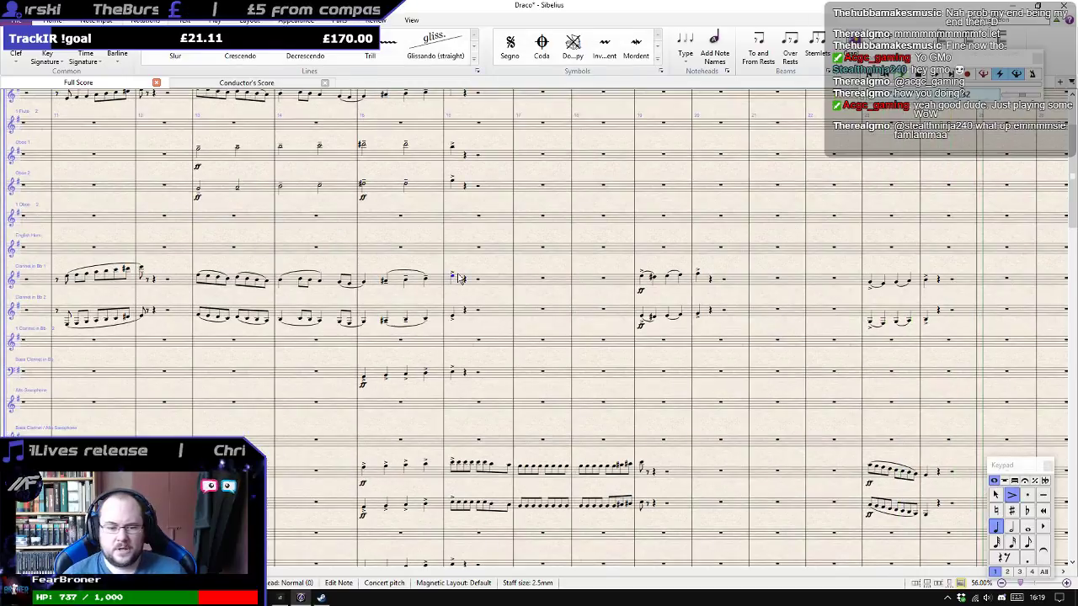
scroll(565, 312, "down", 3)
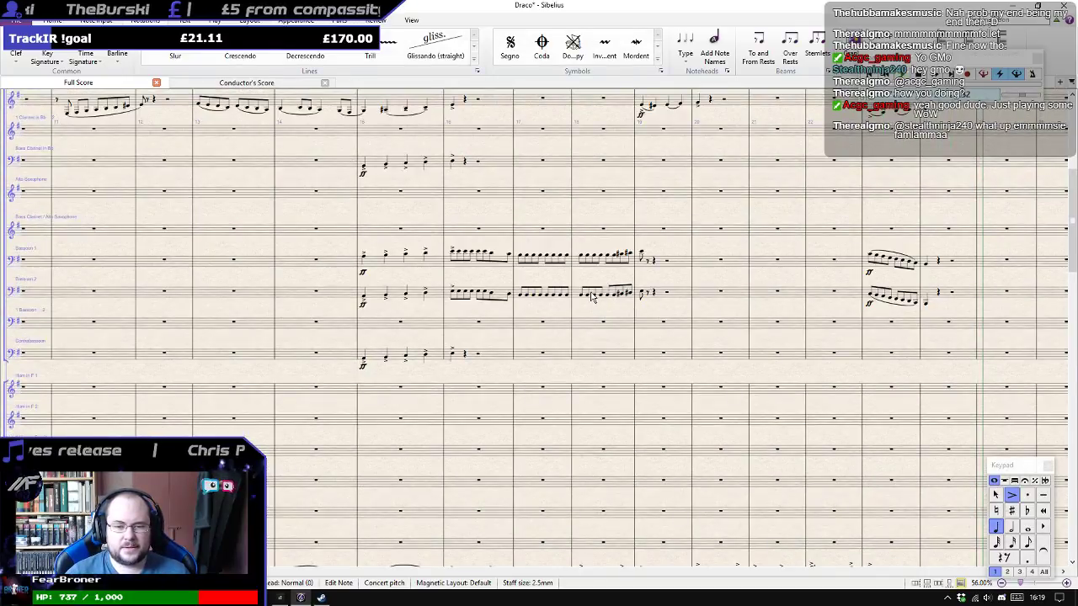
Delete the eighth-note passage in bars 16 to 19 of Bassoon 1 and Bassoon 2.
left_click(474, 271)
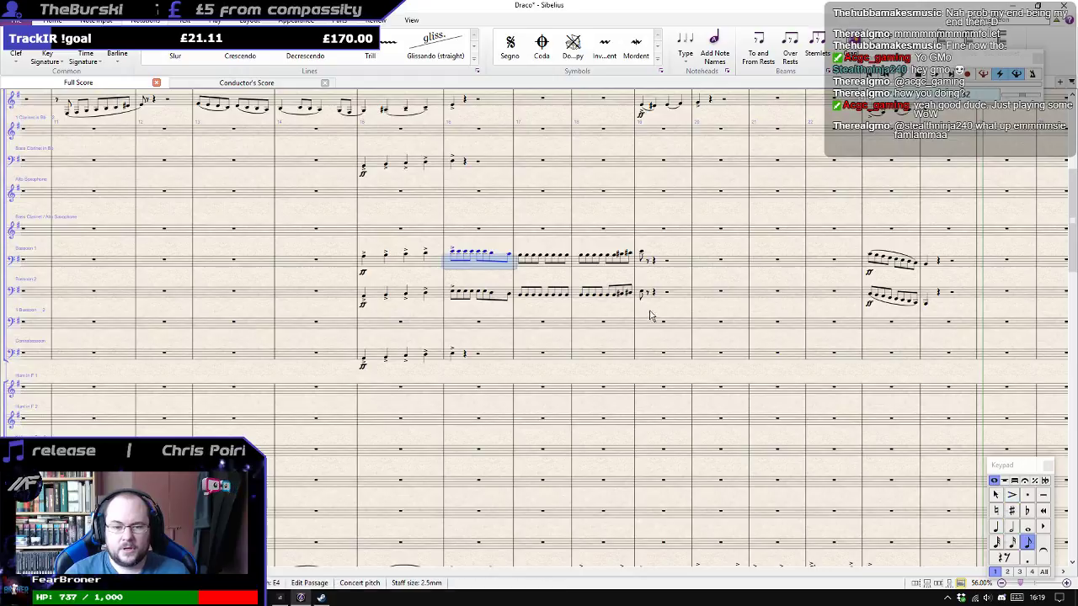
left_click(677, 299, "shift")
key("Delete")
Copy Tenor Trombone 1's bar 16 through beat 1 of bar 23 into both bassoons, with the Bassoon 2 copy an octave lower.
scroll(505, 335, "down", 5)
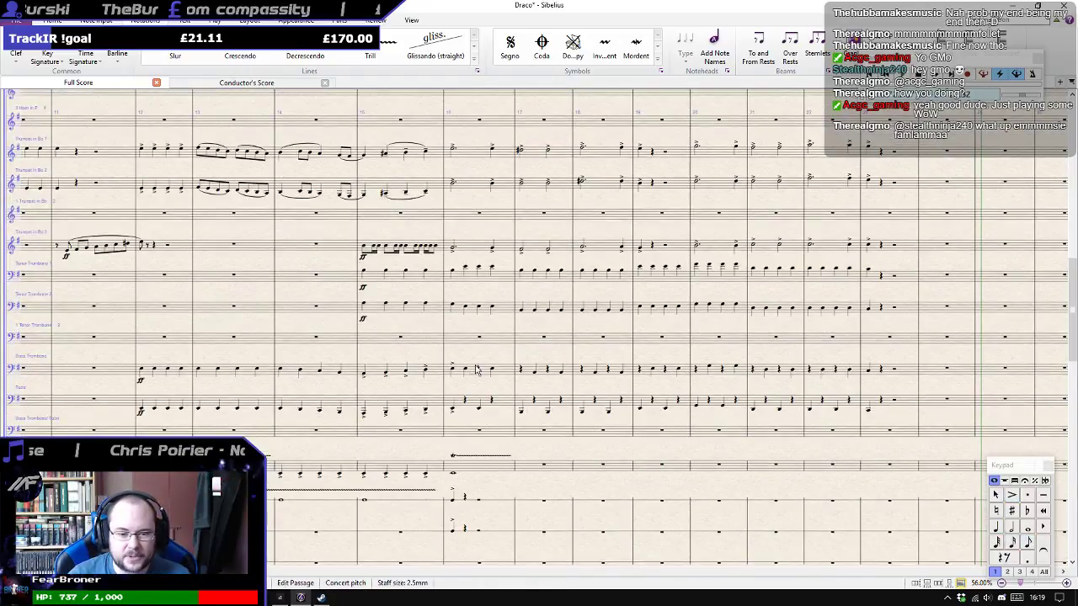
left_click(476, 315)
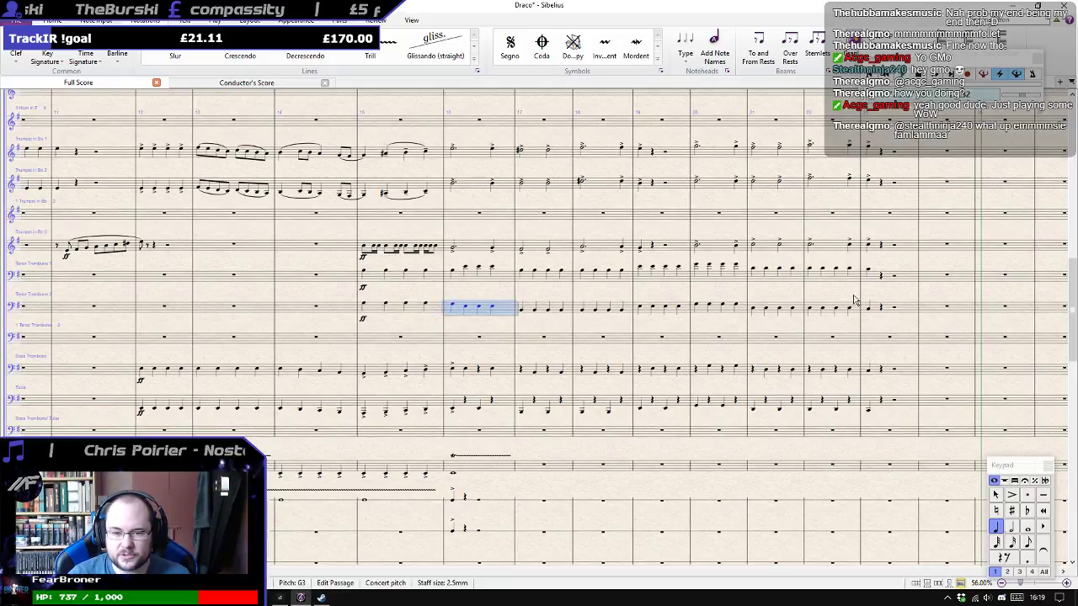
key("Escape")
left_click(453, 271, "shift")
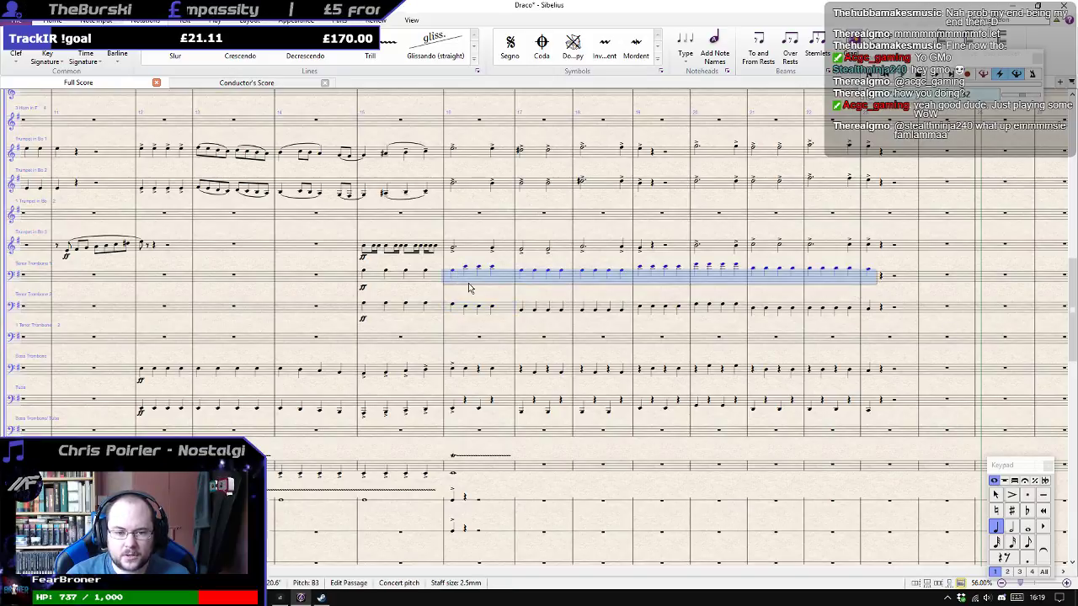
scroll(493, 307, "up", 8)
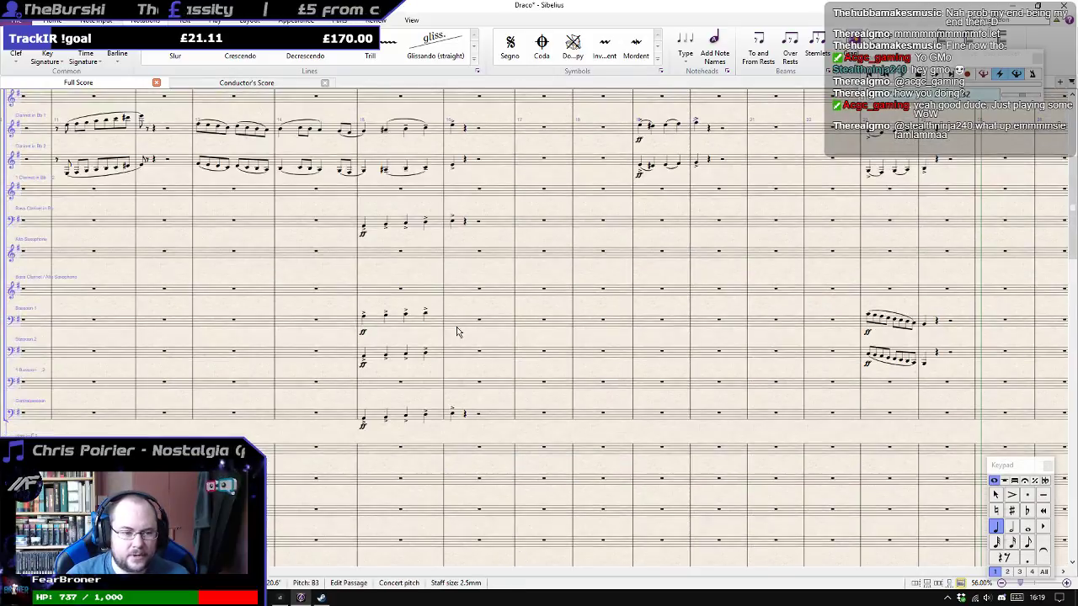
left_click(452, 322, "alt")
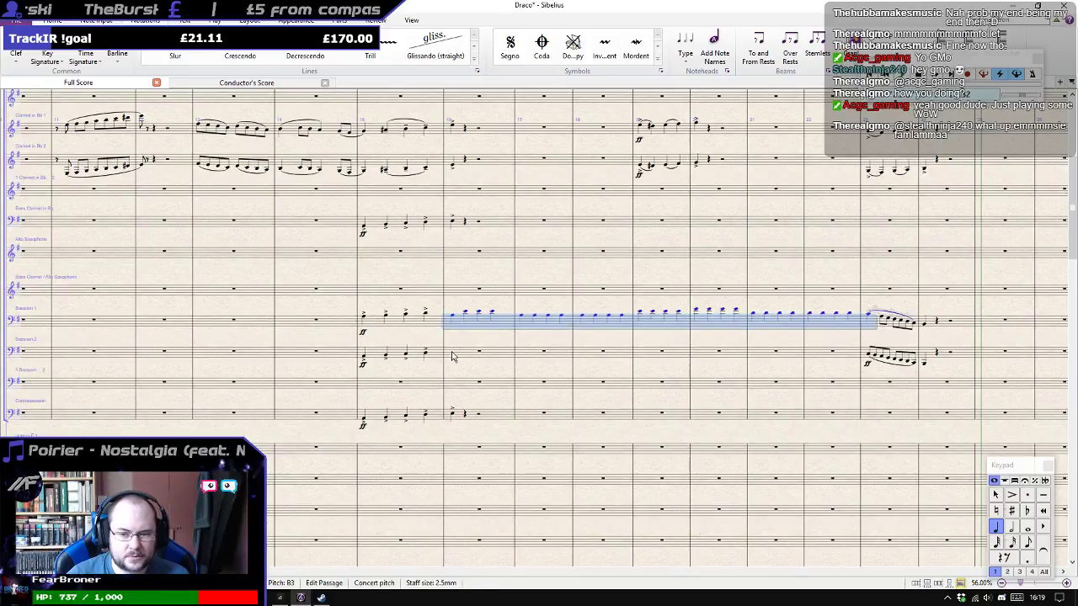
left_click(453, 357, "alt")
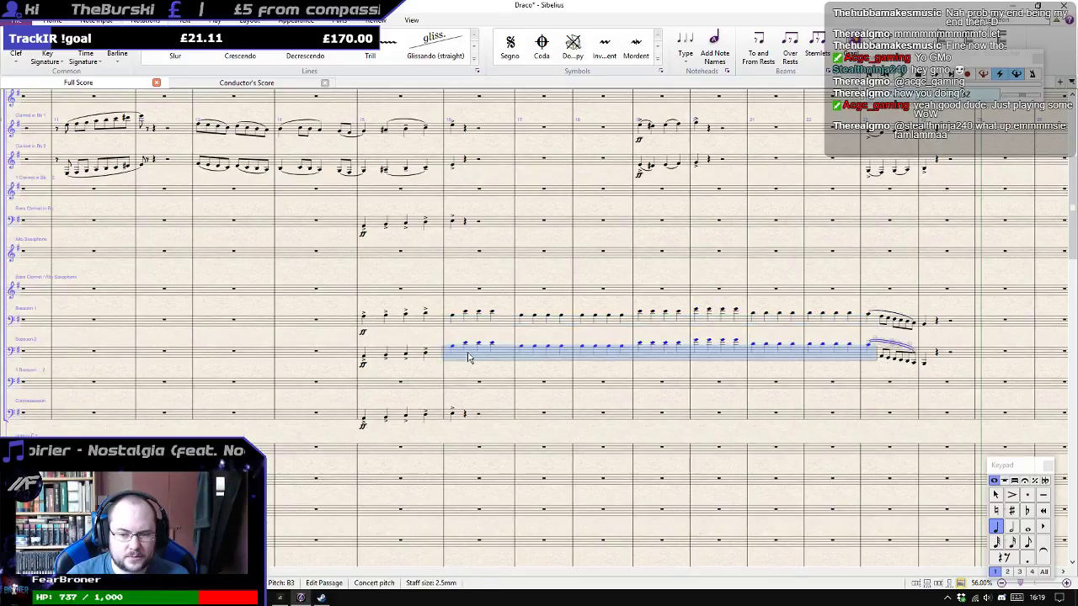
Shorten the first note of bar 23 to an eighth in both bassoons and fill the gap with an eighth note, completing the descending runs.
left_click(874, 358)
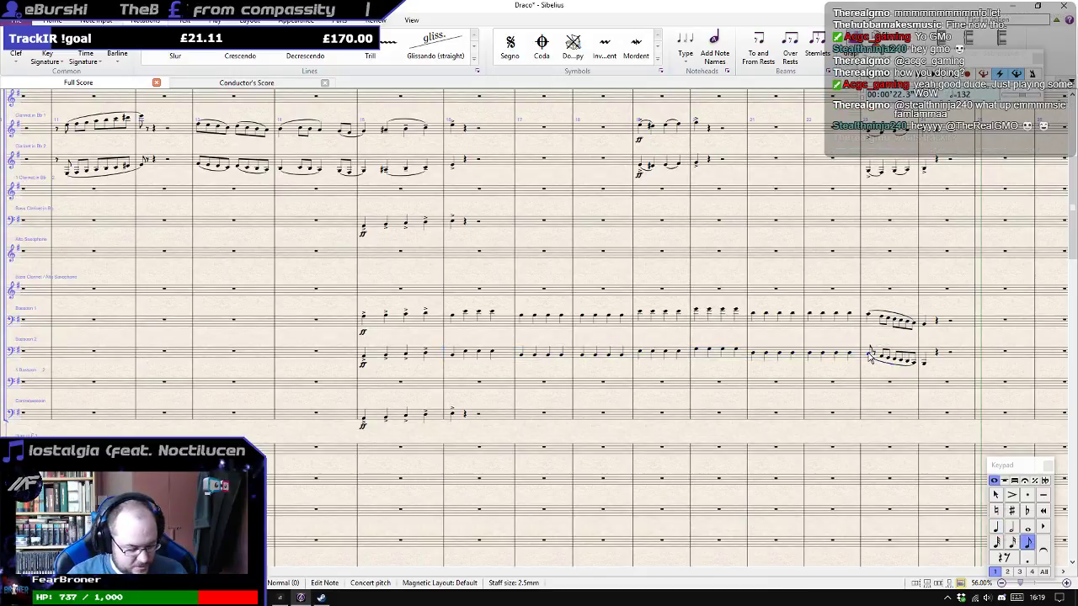
key("3")
scroll(829, 362, "up", 3)
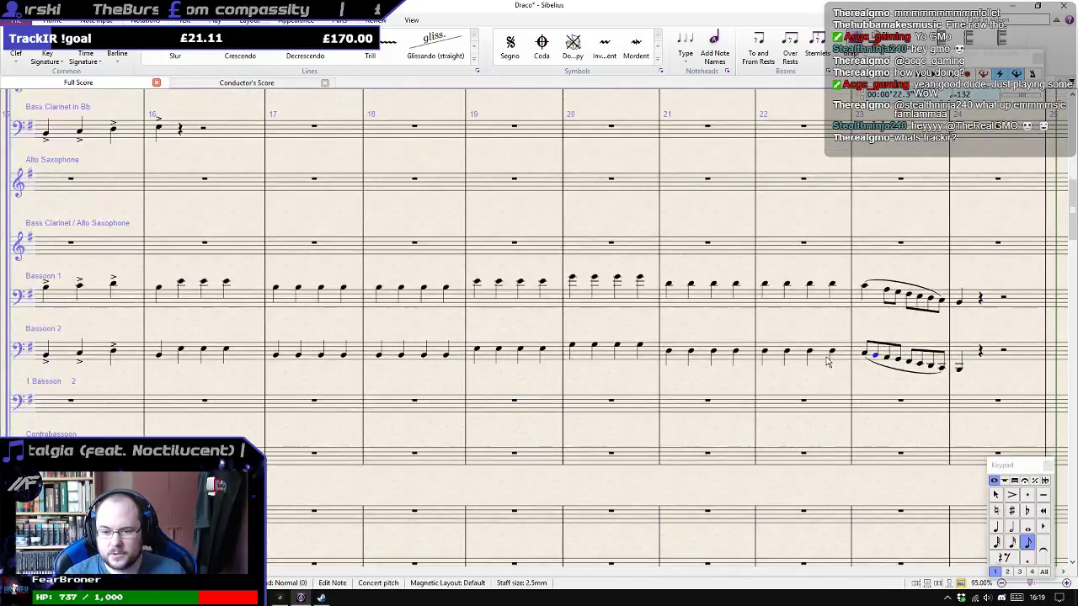
left_click(860, 267)
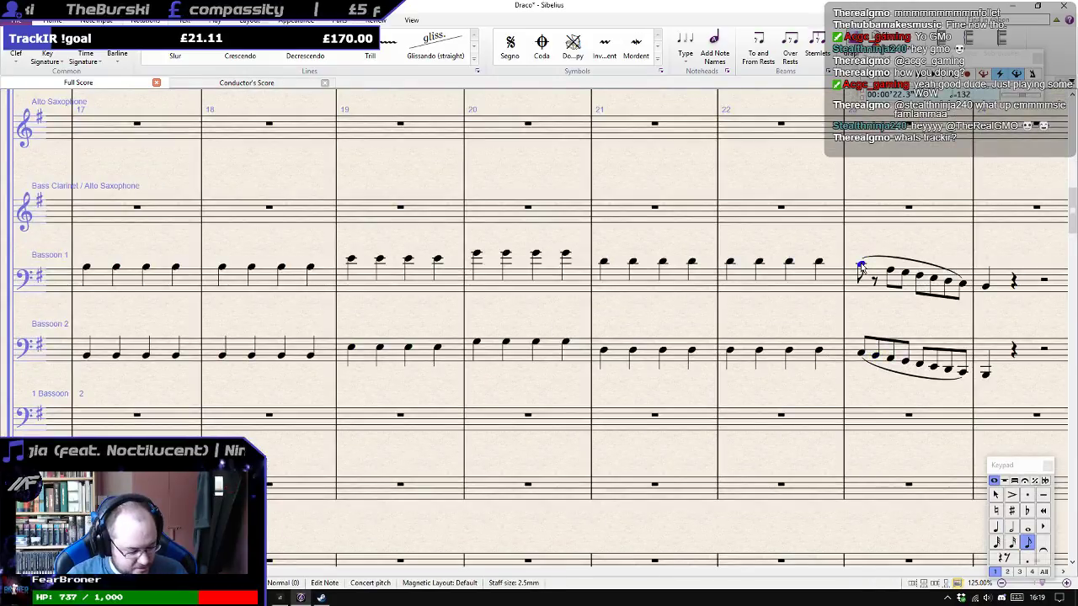
key("3")
key("Right")
left_click_drag(783, 319, 1034, 293)
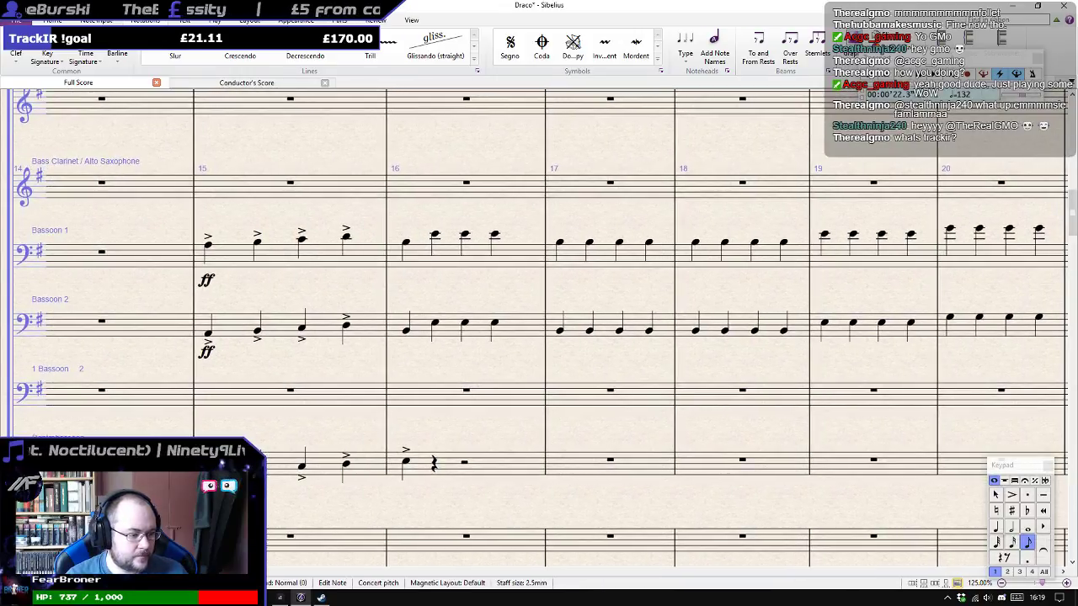
Play back the score from Clarinet 1's first note in bar 13 and follow the bassoon parts through bar 24.
left_click(210, 247)
left_click_drag(208, 242, 211, 247)
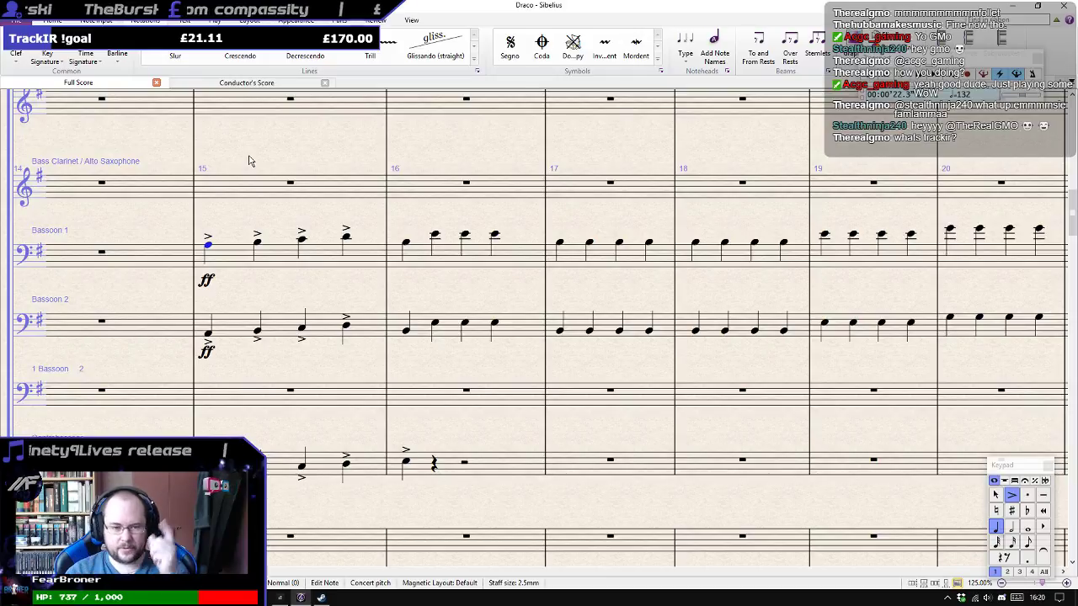
left_click_drag(275, 205, 339, 217)
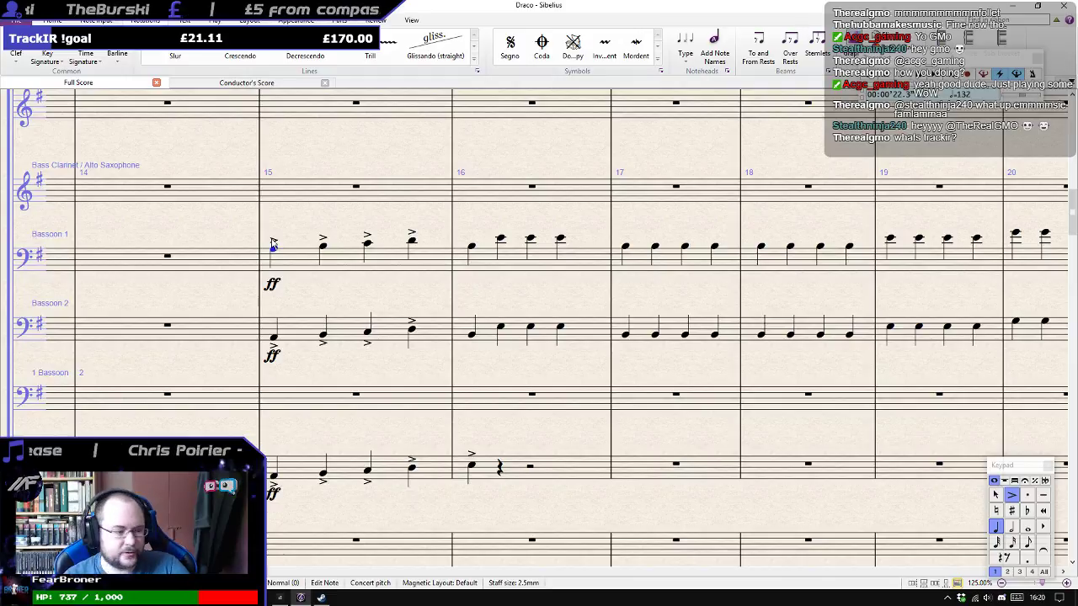
left_click_drag(320, 151, 491, 228)
left_click(434, 123)
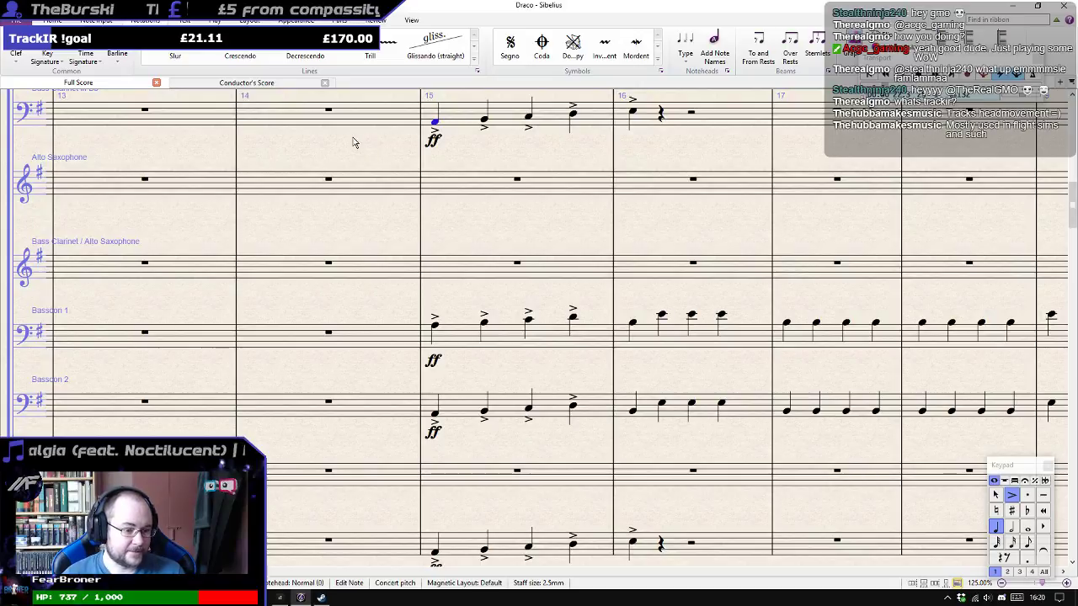
left_click_drag(325, 133, 384, 170)
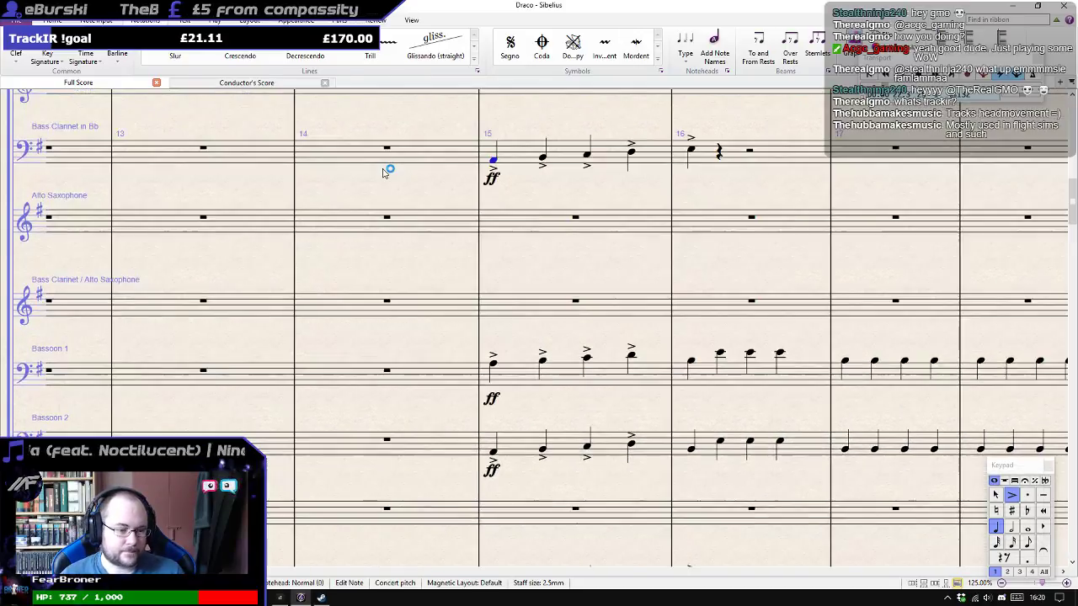
scroll(379, 172, "up", 5)
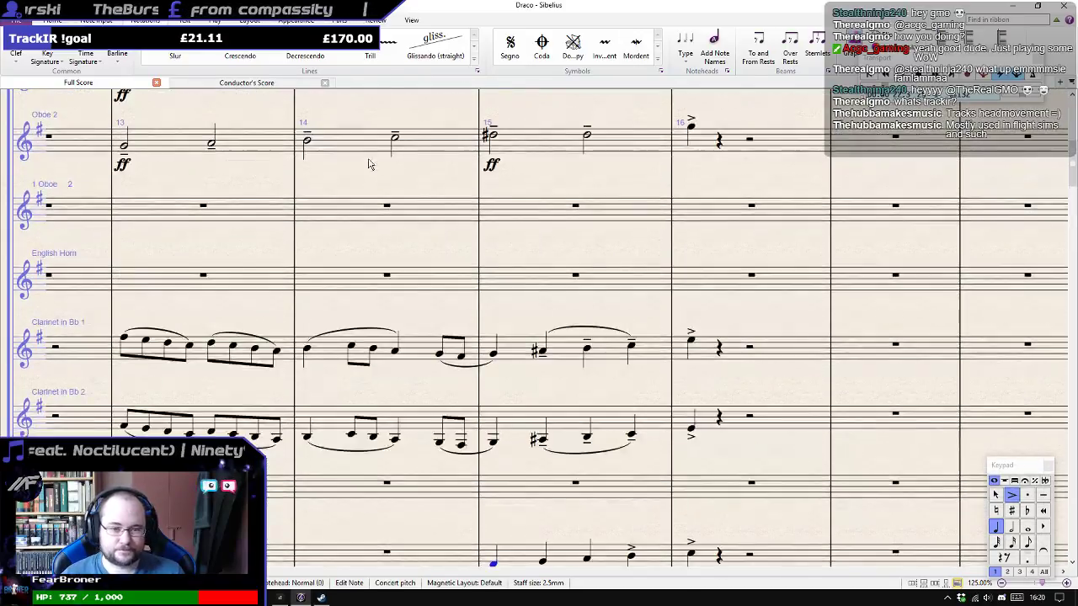
left_click(124, 338)
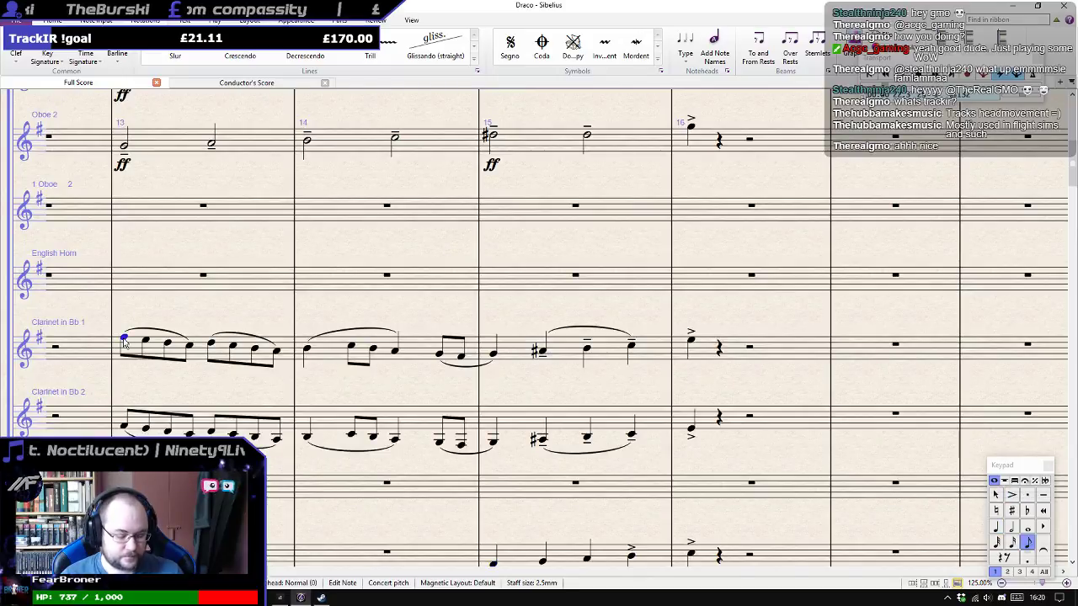
key("p")
scroll(228, 320, "down", 5)
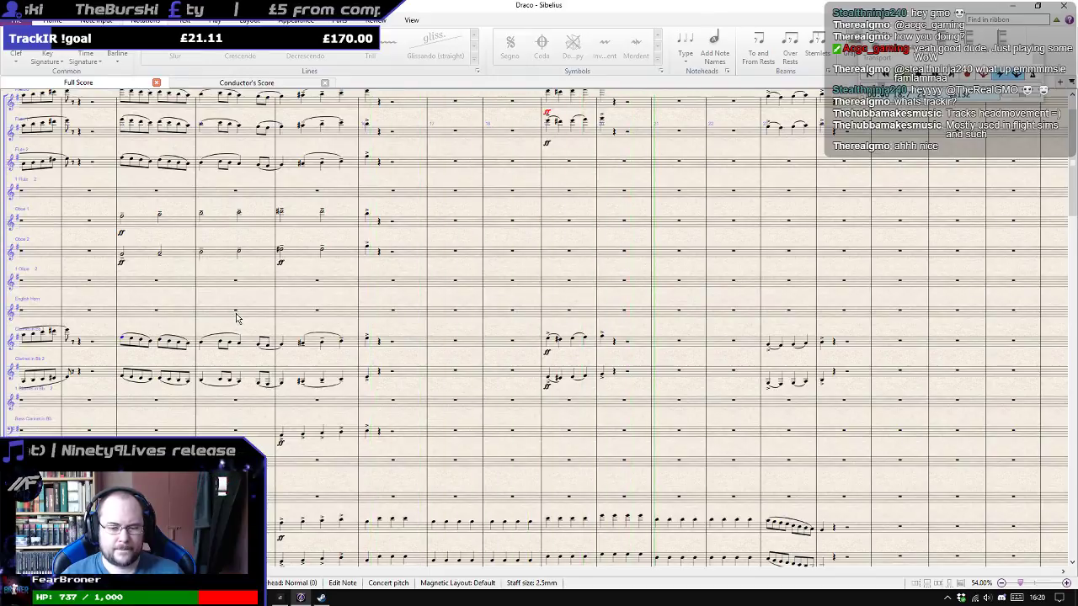
scroll(287, 271, "down", 3)
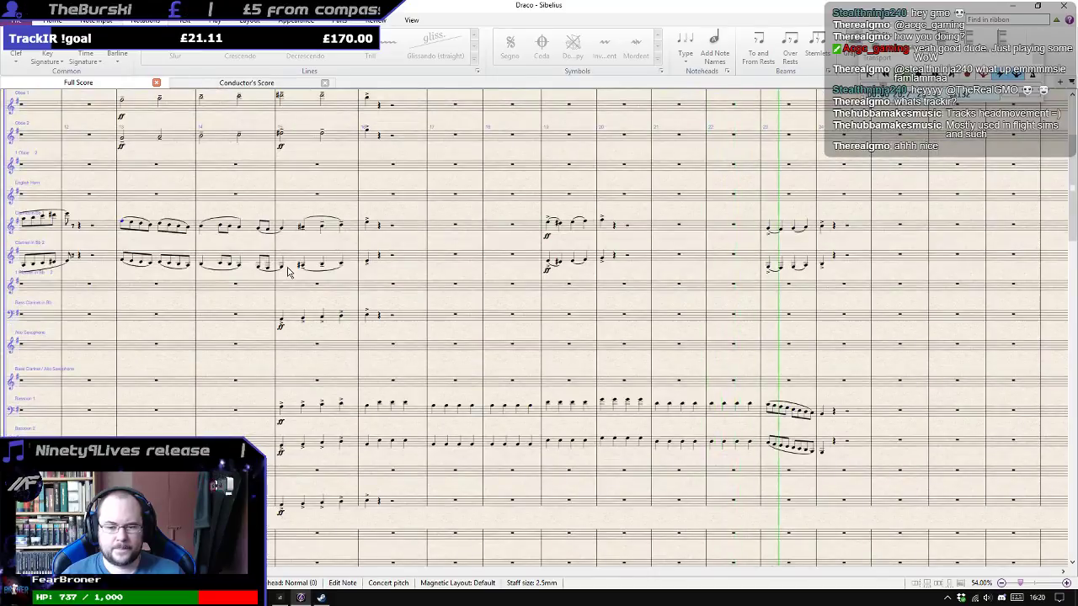
key("space")
Examine the completed bassoon passage and select bars 23 and 24 of Bassoon 2.
scroll(773, 296, "down", 4)
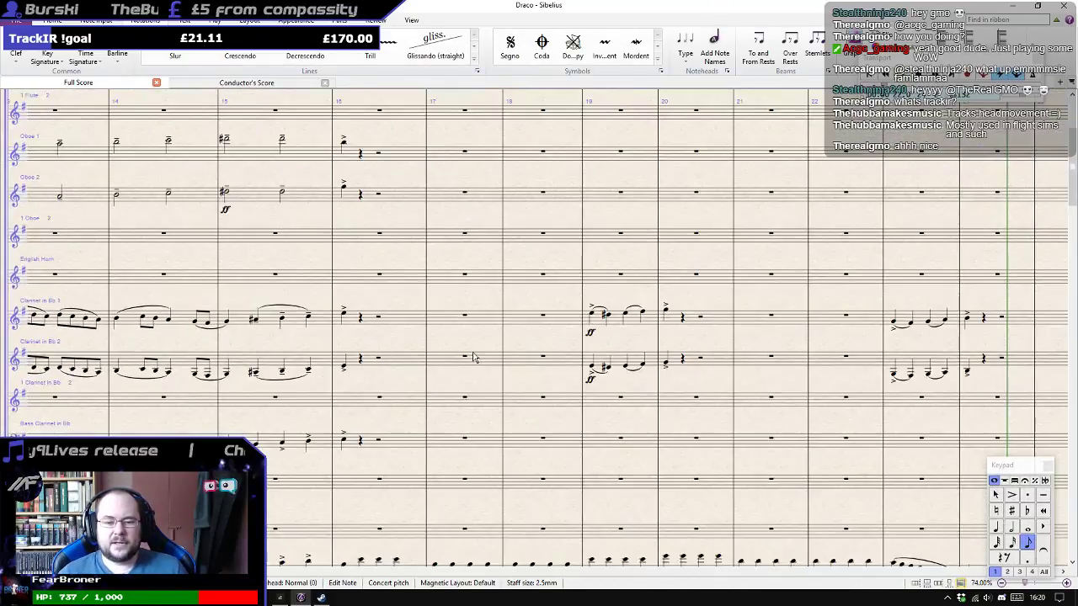
scroll(449, 360, "down", 2)
scroll(775, 405, "down", 3)
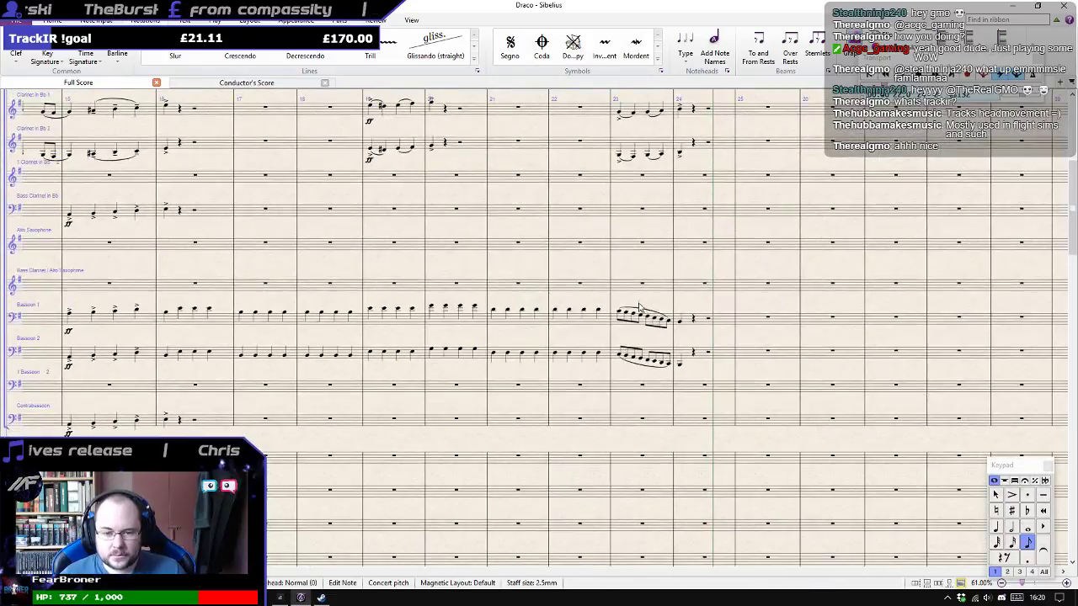
key("Escape")
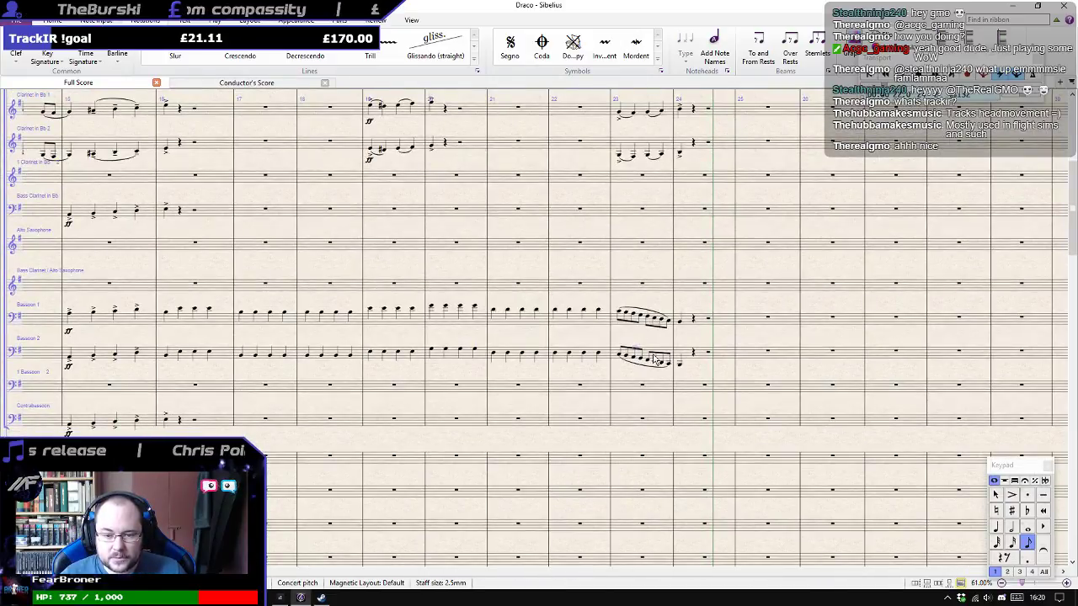
left_click(697, 360)
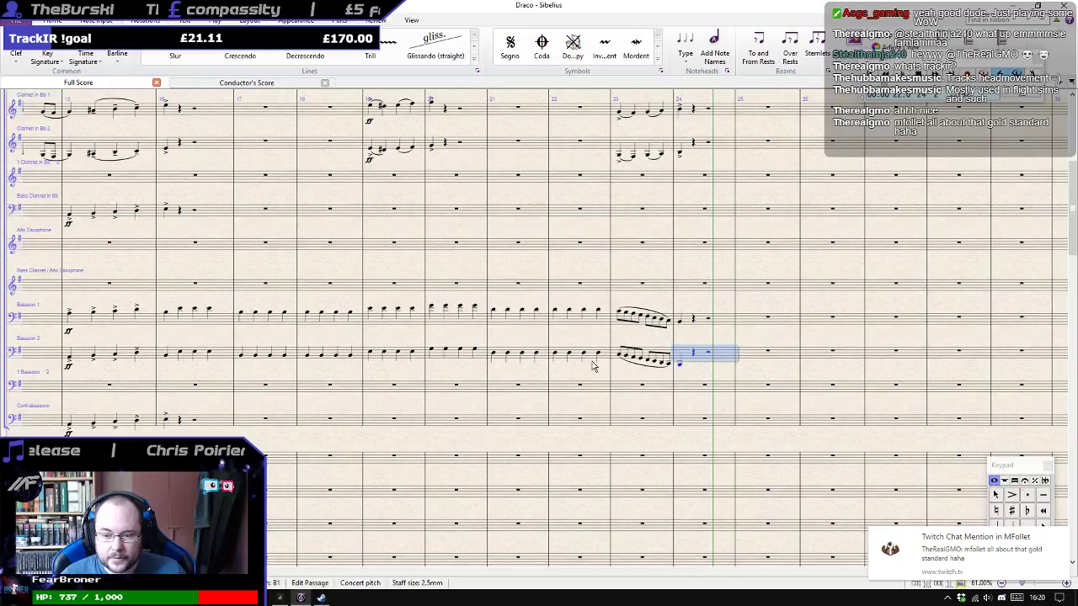
left_click(619, 359, "shift")
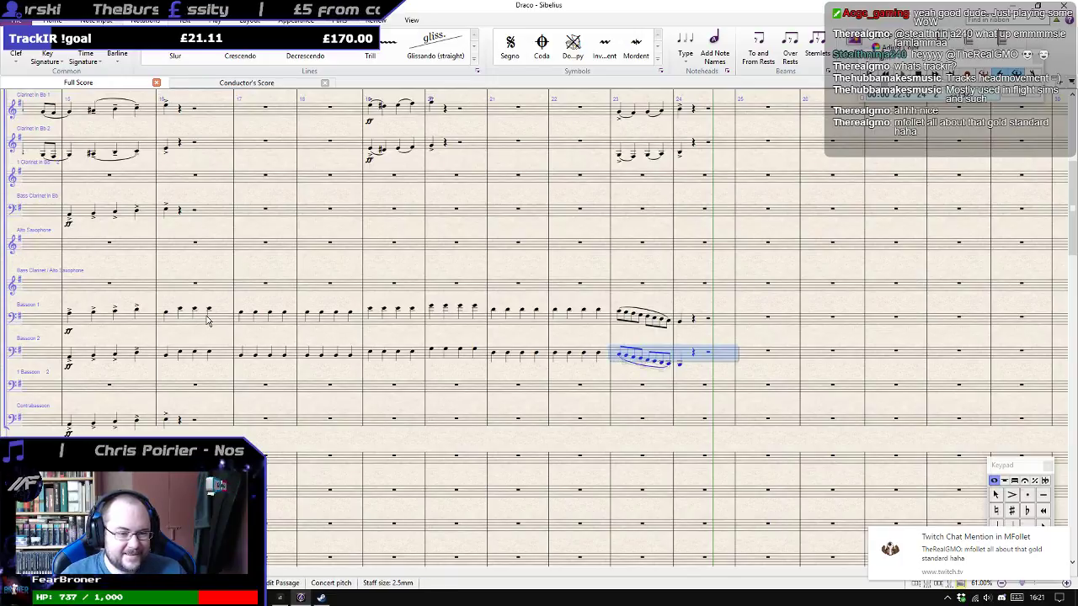
left_click(168, 424)
key("n")
key("e")
key("b")
key("b")
key("ctrl+z")
key("ctrl+z")
key("ctrl+z")
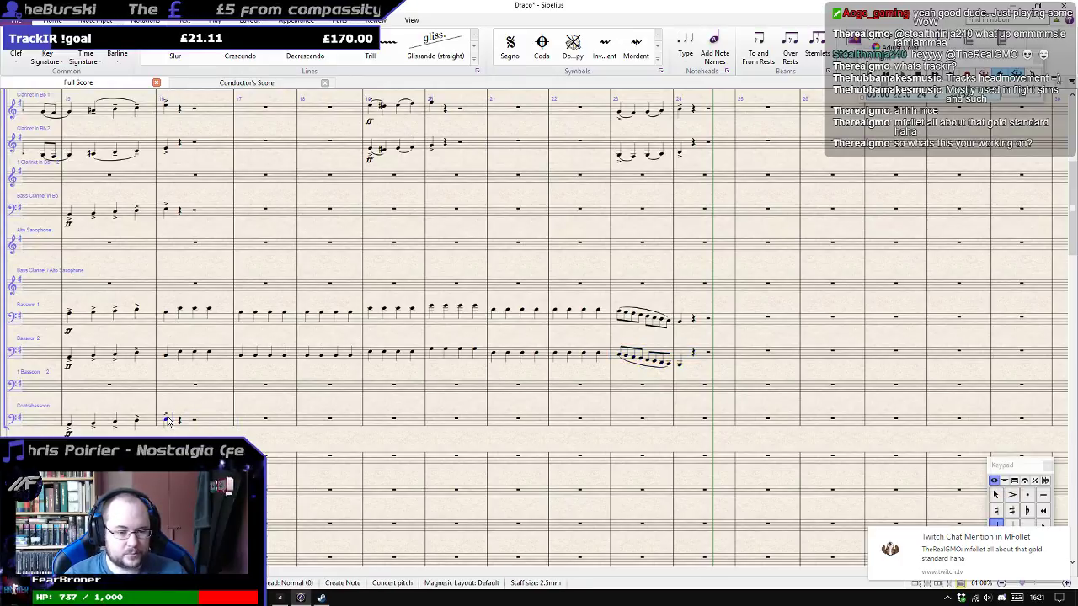
Lengthen the Contrabassoon's first note of bar 16 to a half note and undo the trial half notes entered after it.
left_click(168, 421)
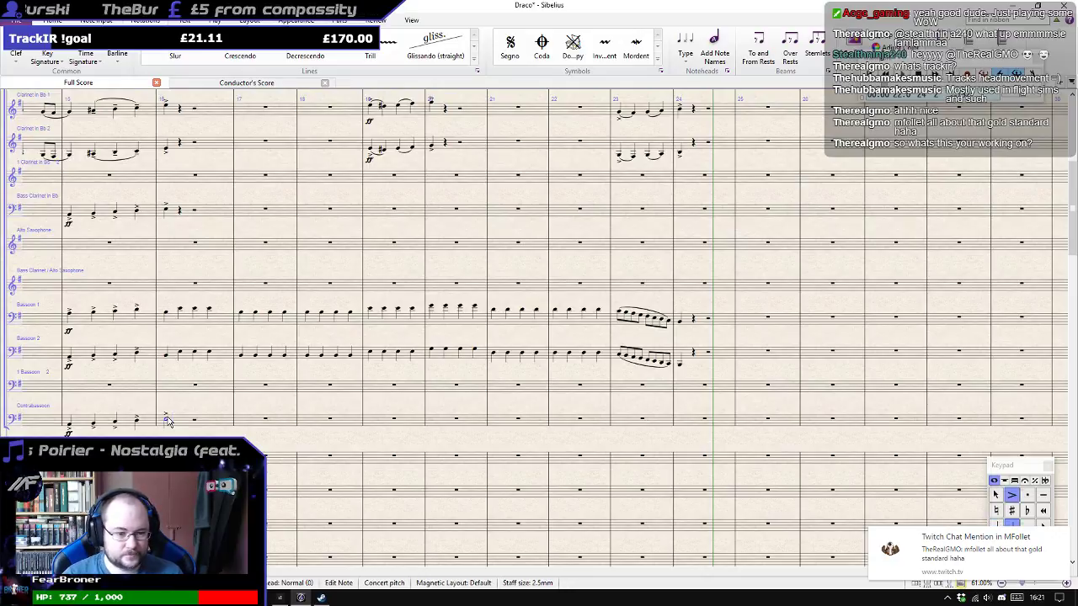
key("n")
key("b")
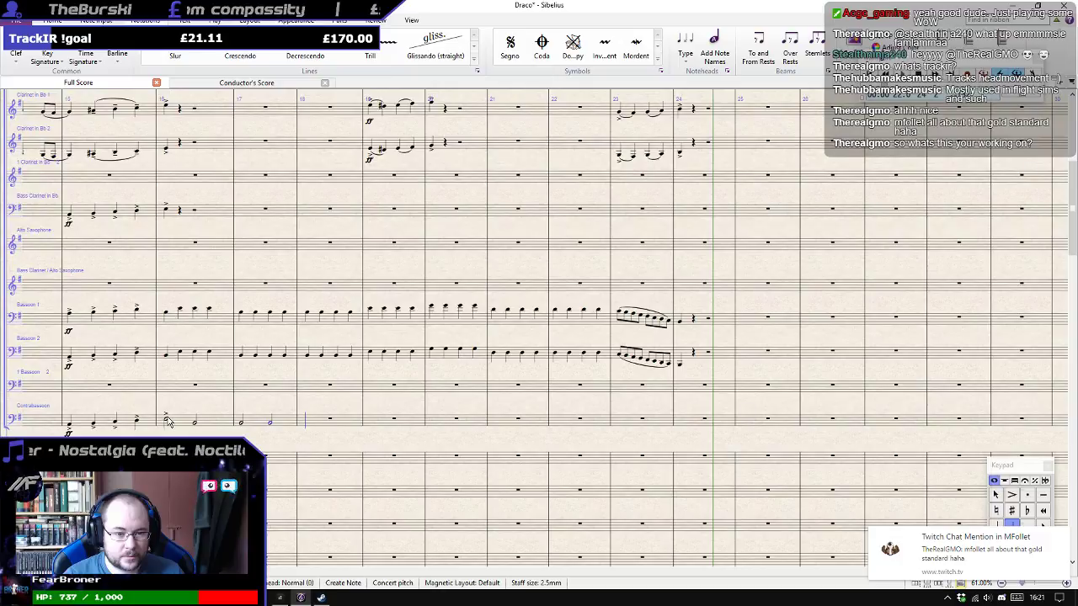
key("ctrl+z")
key("ctrl+z")
key("ctrl+z")
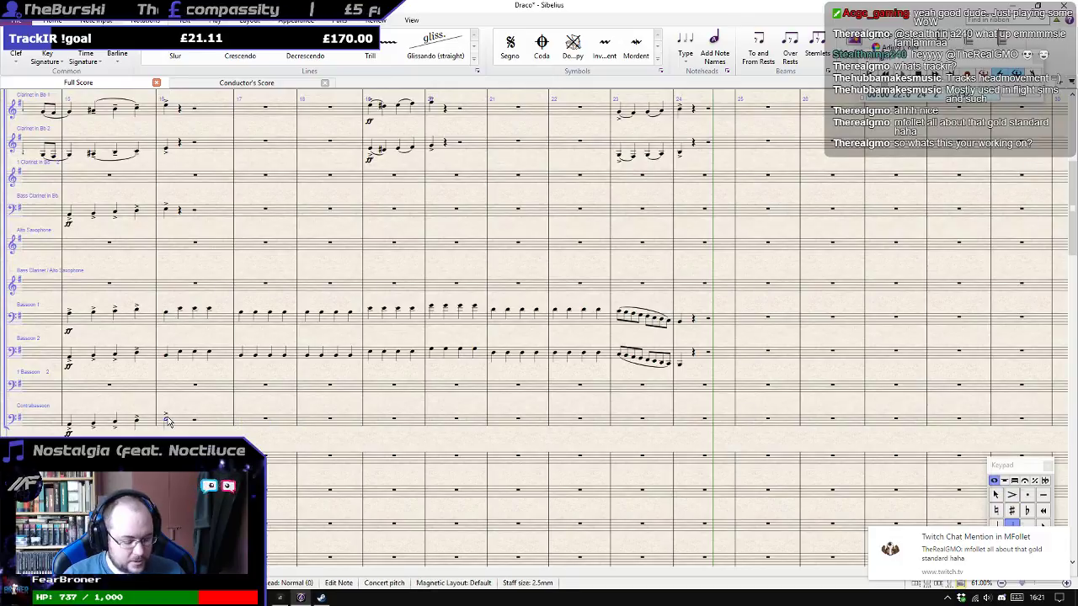
Enter Contrabassoon half notes from beat 3 of bar 16 through bar 22, end with a bar 23 quarter note, and remove bar 16's accent.
key("n")
key("b")
key("b")
key("b")
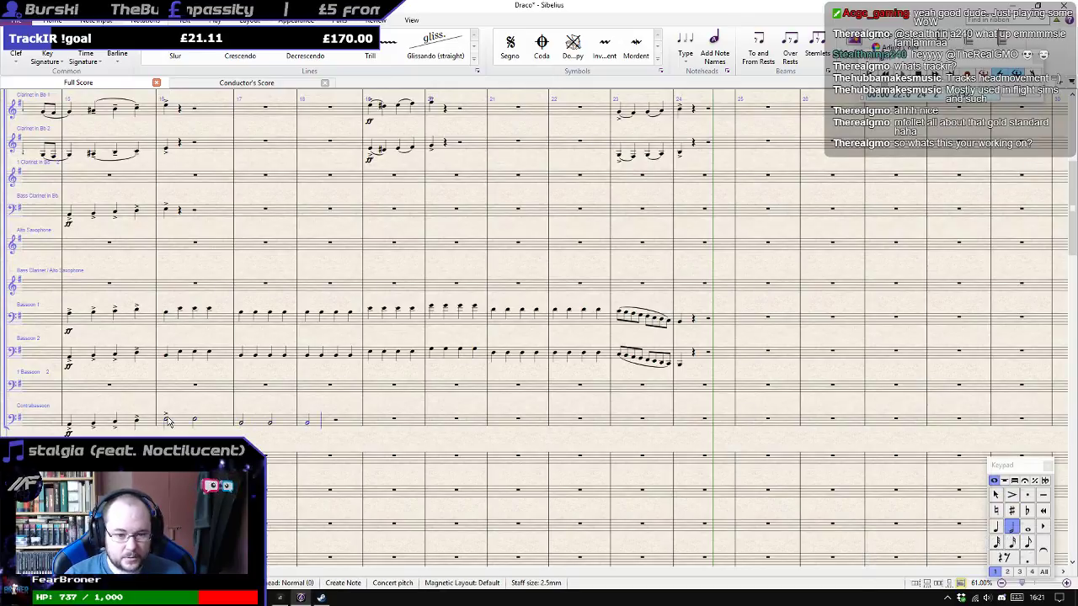
key("c")
key("c")
key("c")
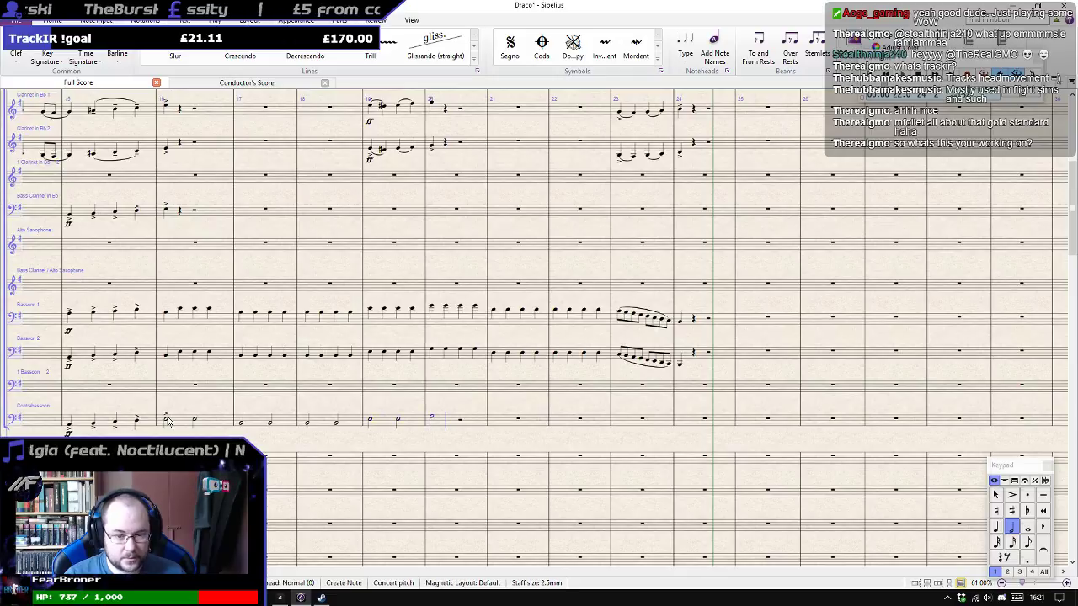
key("d")
key("a")
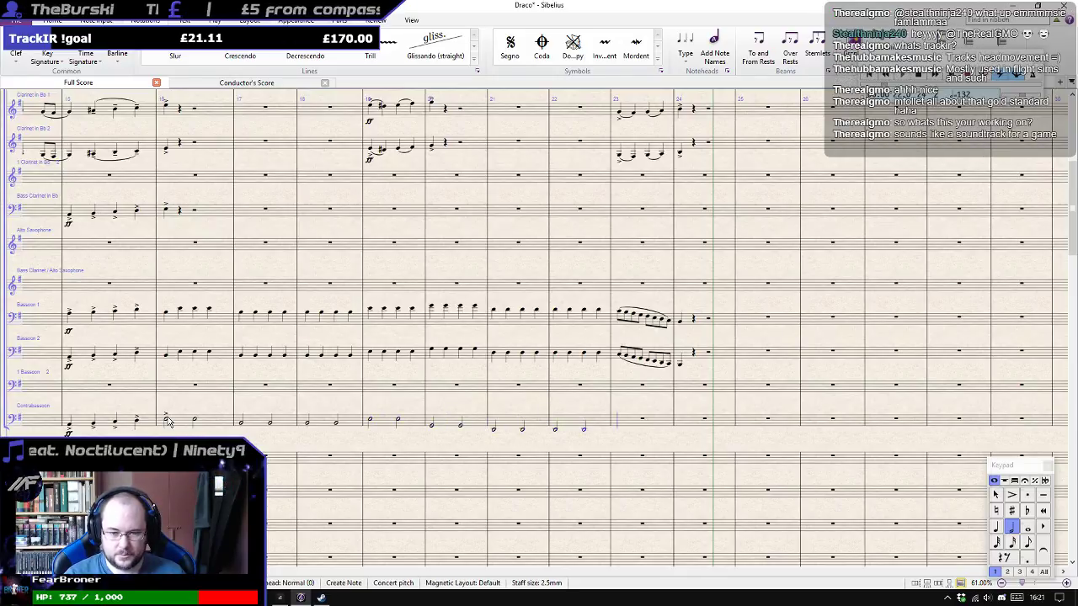
key("4")
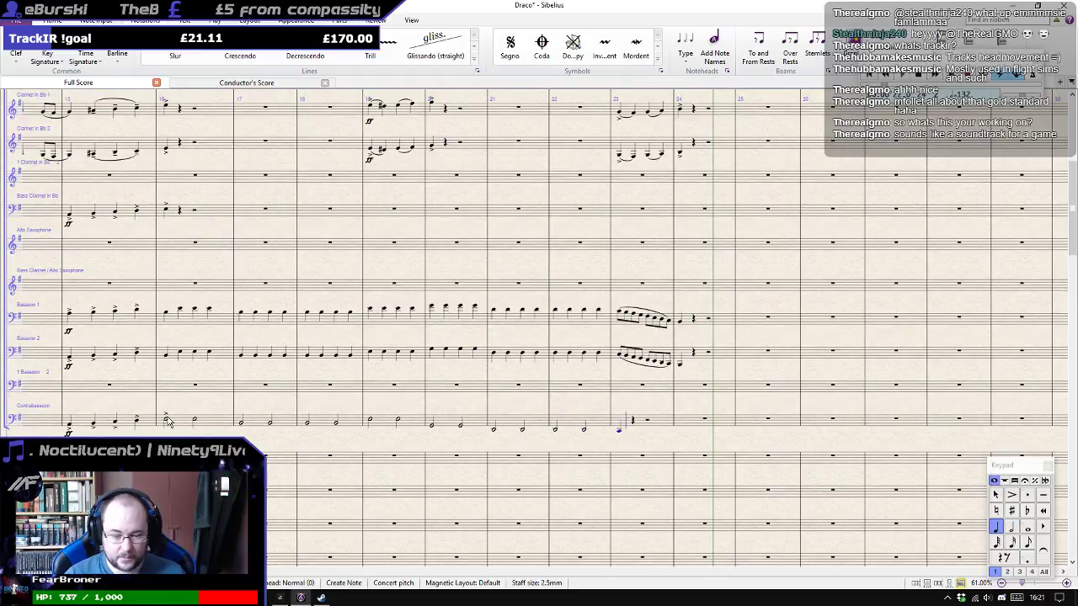
key("Escape")
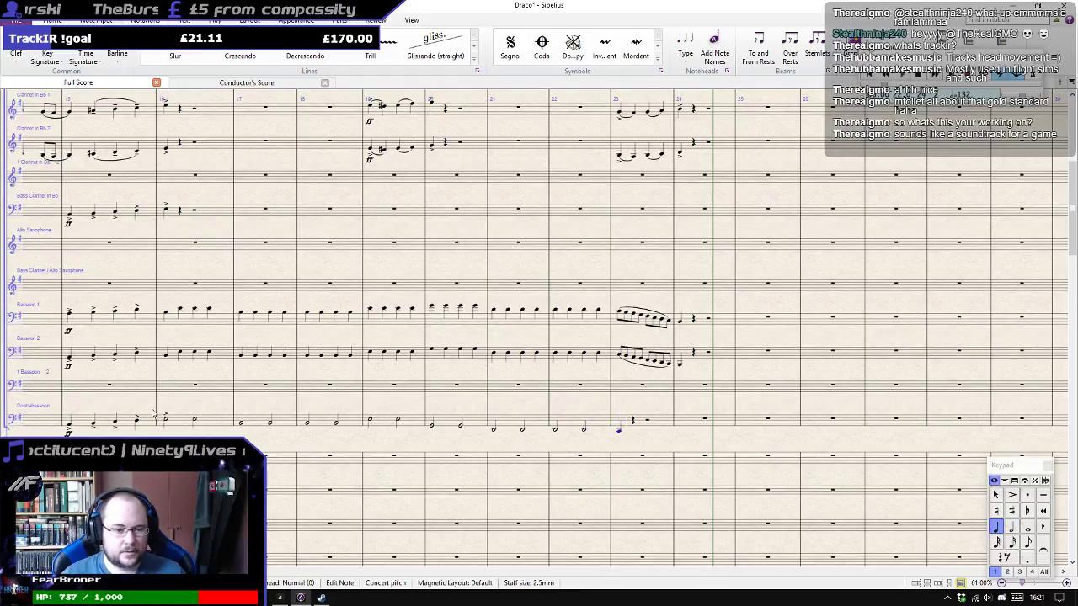
key("KP_Divide")
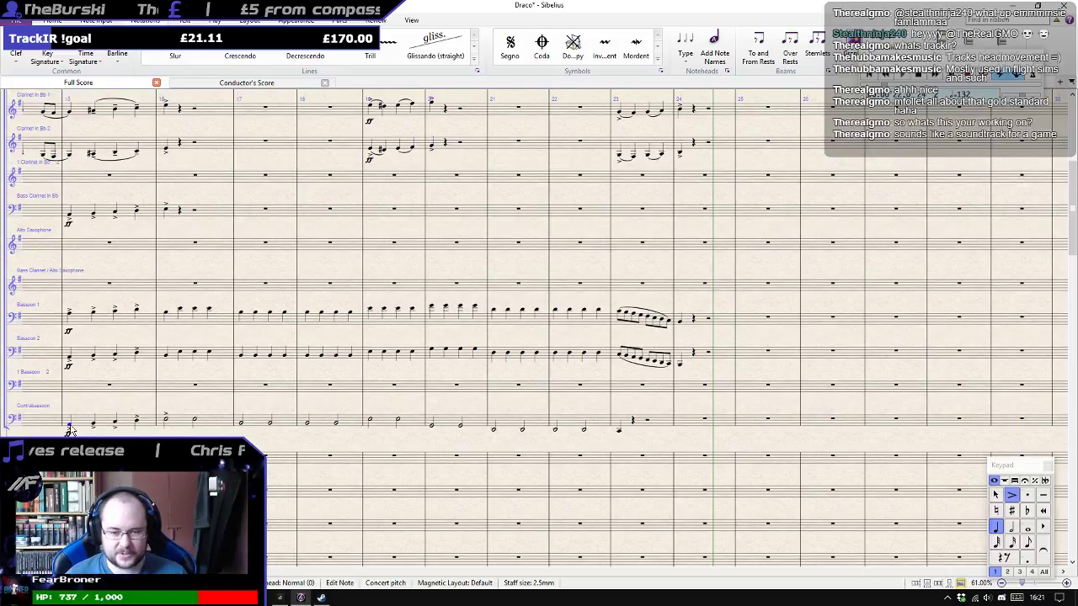
Play back from the Contrabassoon's first note of bar 15 and review the woodwind and brass staves.
scroll(71, 431, "down", 1)
key("space")
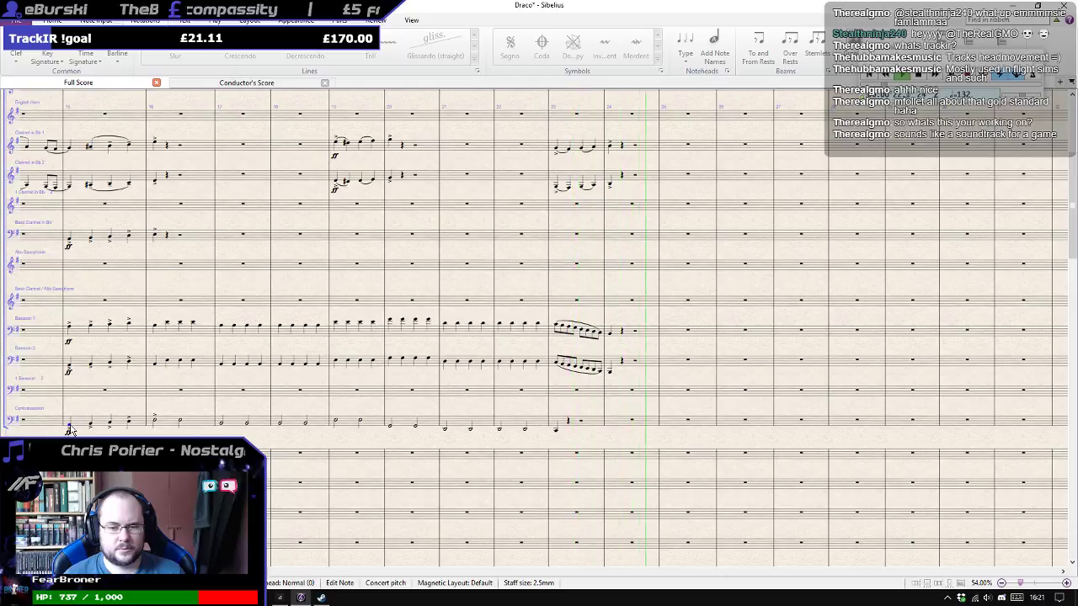
key("space")
scroll(70, 431, "up", 1)
scroll(454, 236, "down", 4)
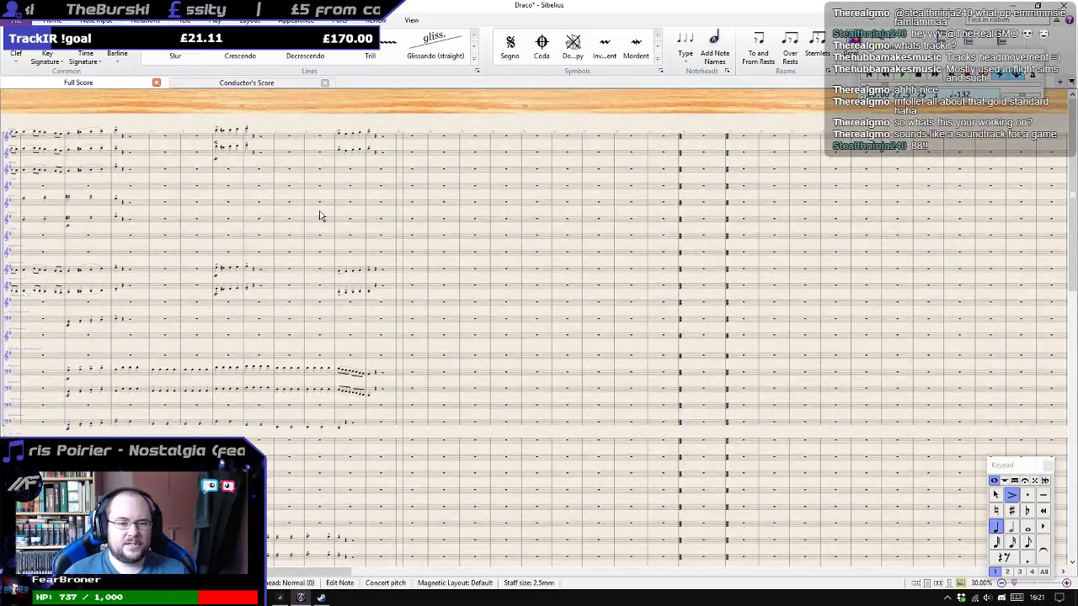
left_click_drag(320, 216, 460, 176)
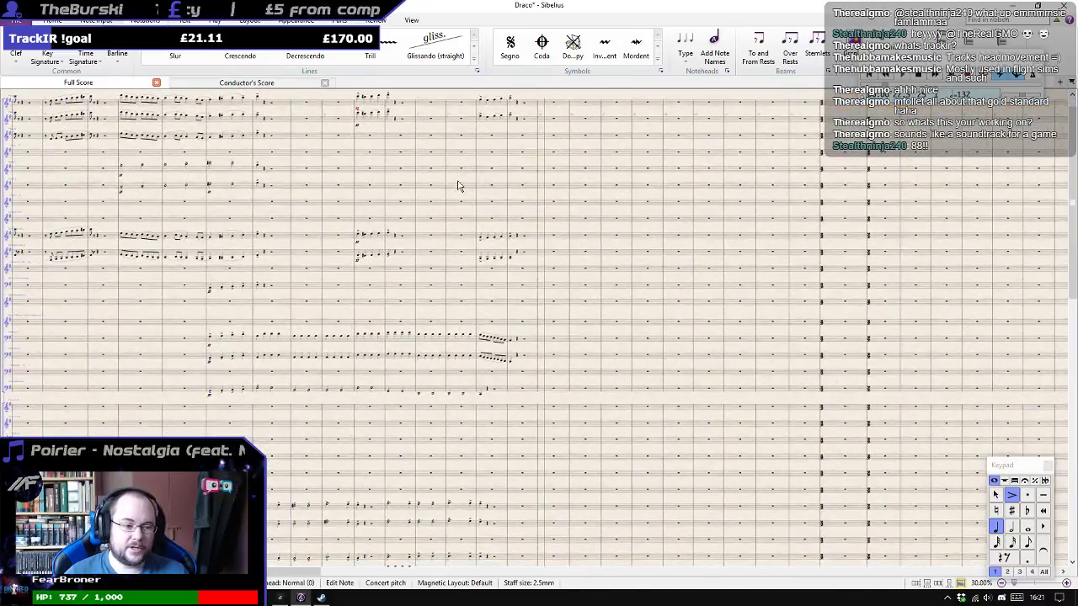
scroll(429, 225, "up", 3)
scroll(425, 225, "down", 1)
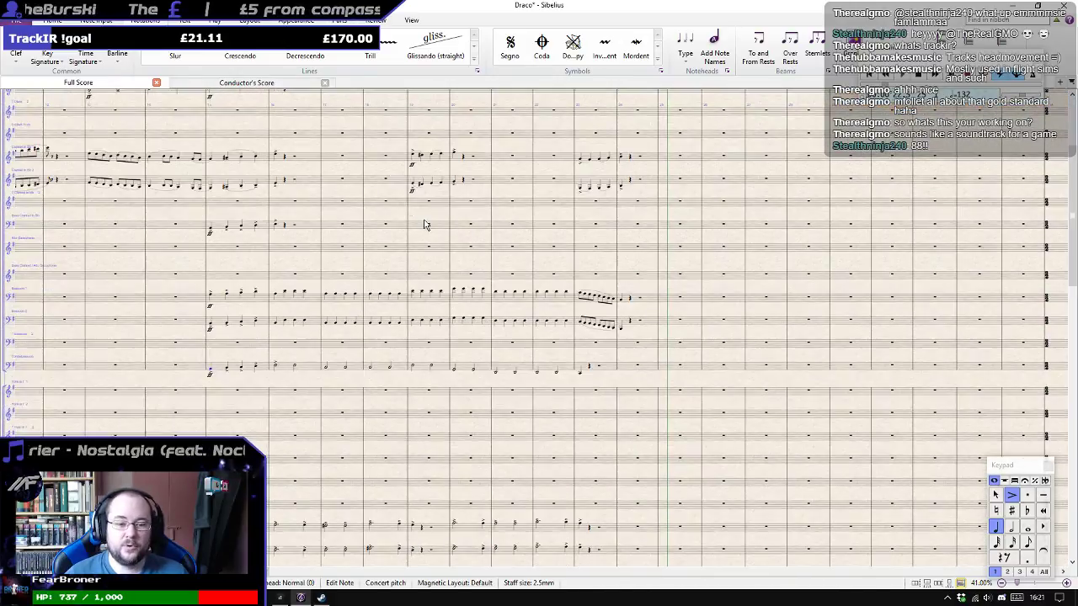
scroll(425, 224, "down", 1)
scroll(423, 224, "down", 4)
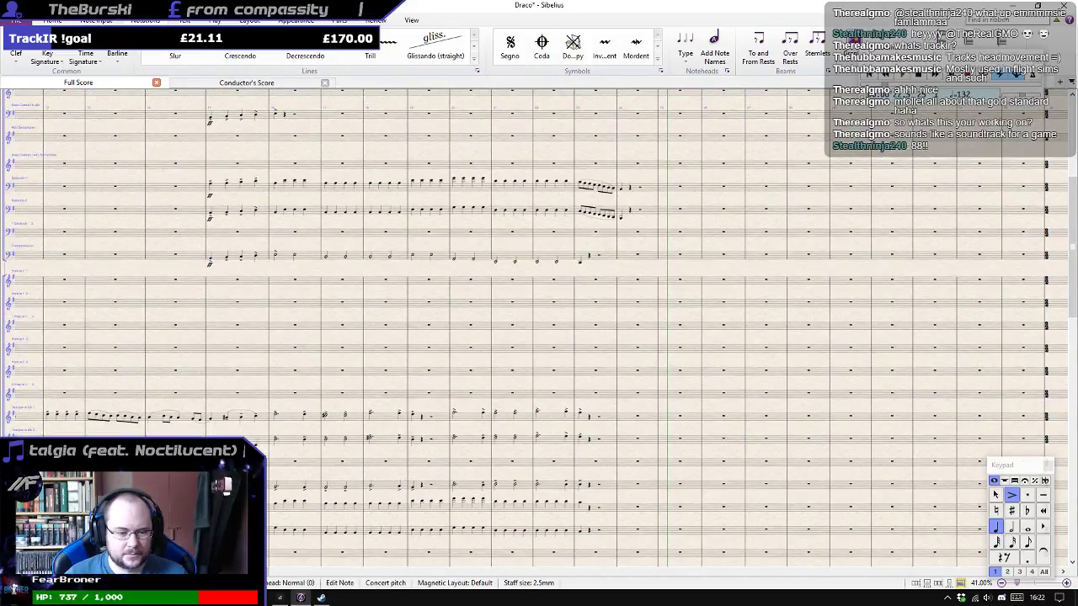
Copy the Bass Drum roll of bars 12 to 15 into the same staff starting at bar 17.
scroll(194, 261, "up", 2)
left_click_drag(247, 456, 284, 188)
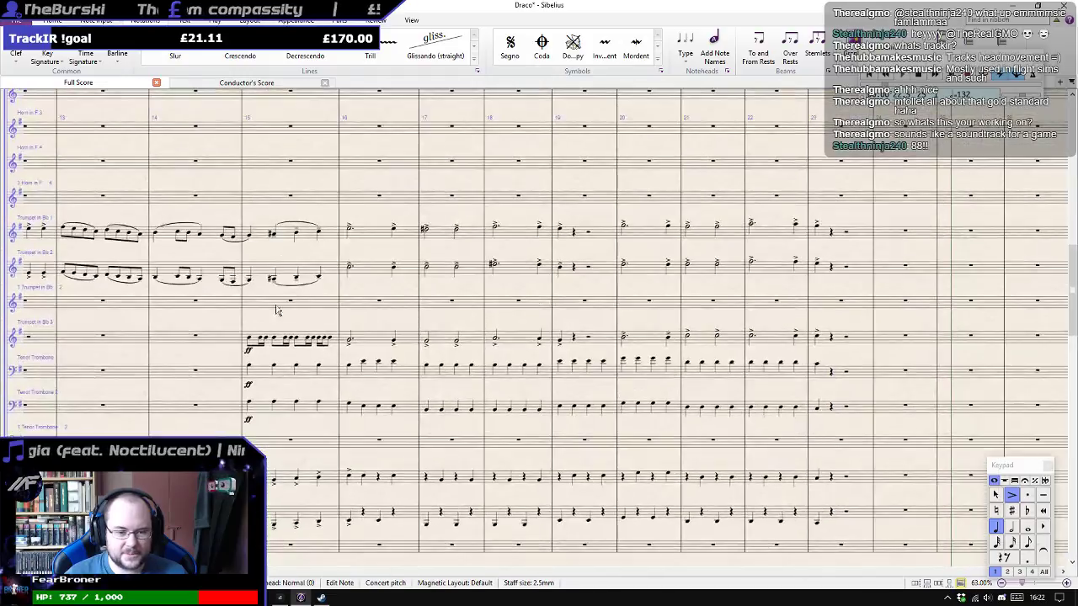
scroll(272, 420, "down", 7)
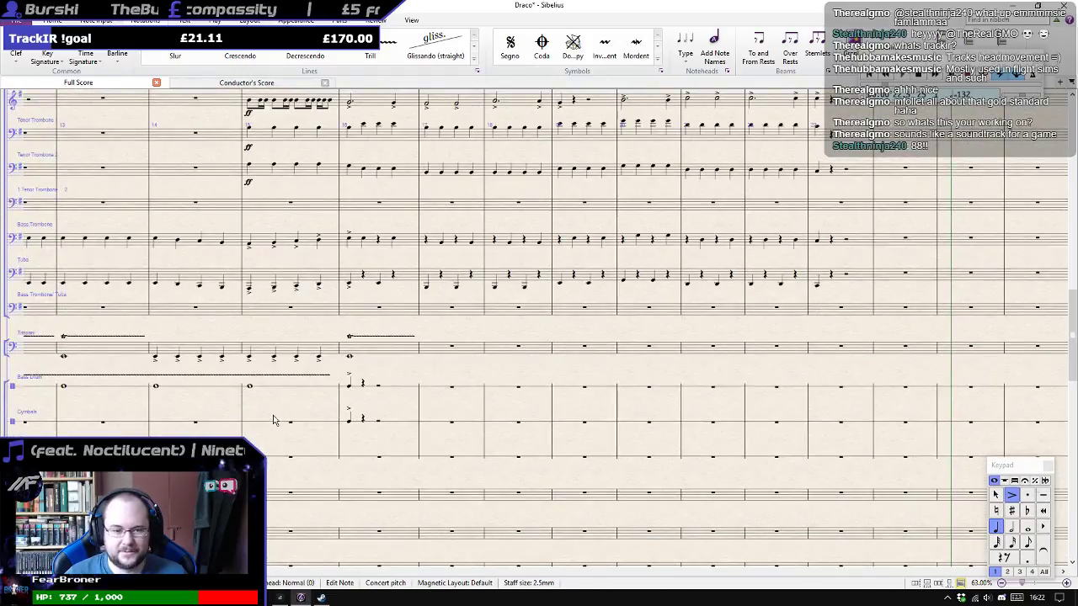
left_click_drag(405, 370, 760, 366)
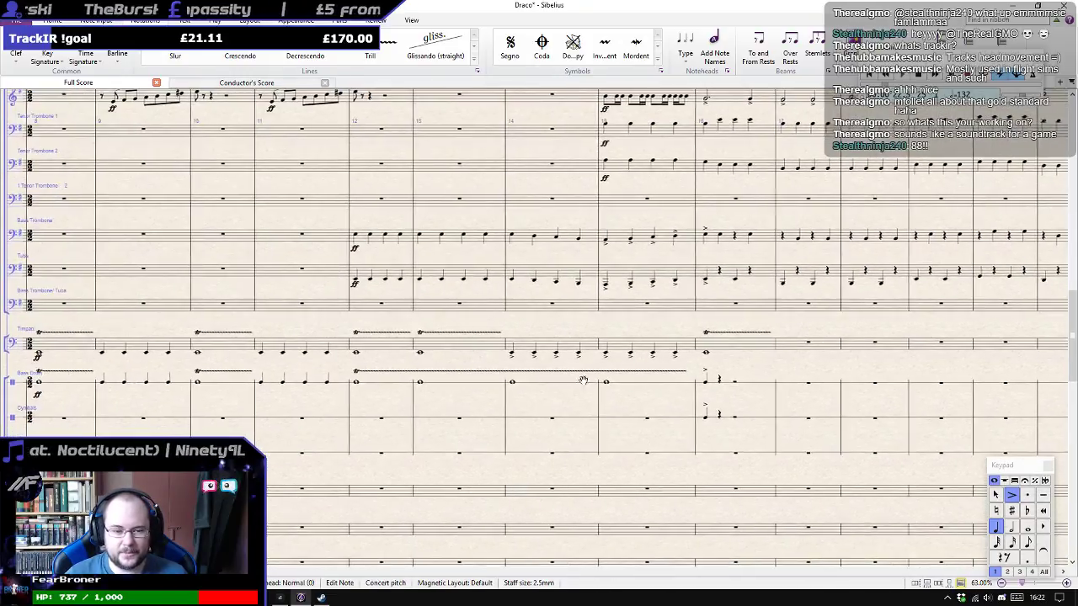
left_click(379, 388)
left_click(379, 388)
left_click(647, 389, "shift")
left_click(793, 390, "alt")
Copy the Bass Drum's bar 20 whole note into bars 21 and 22.
left_click_drag(871, 403, 277, 355)
key("Escape")
left_click(408, 338)
left_click(461, 338, "alt")
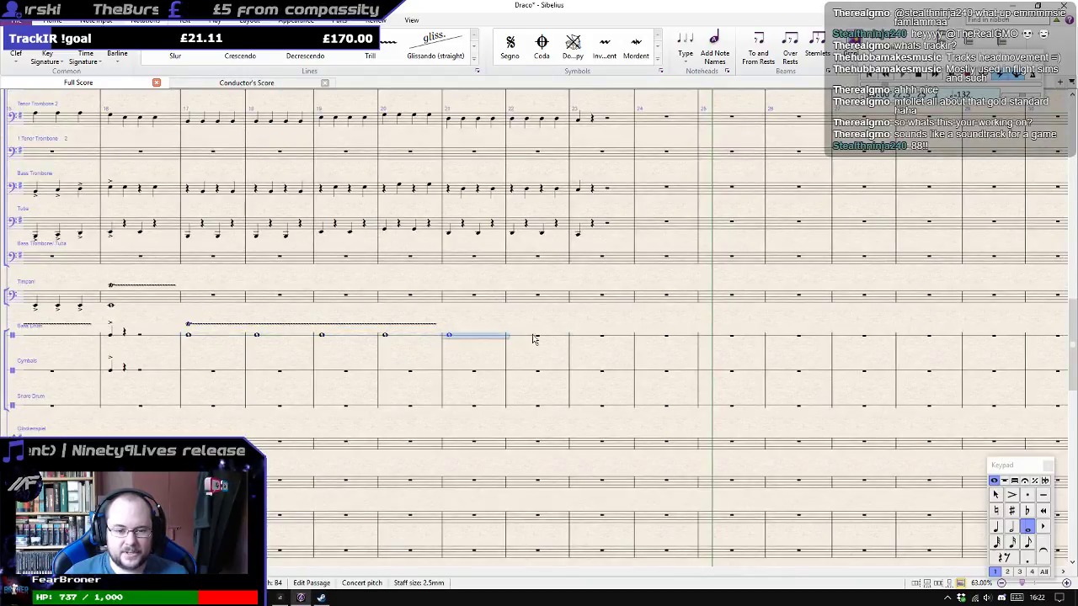
left_click(530, 339, "alt")
key("Escape")
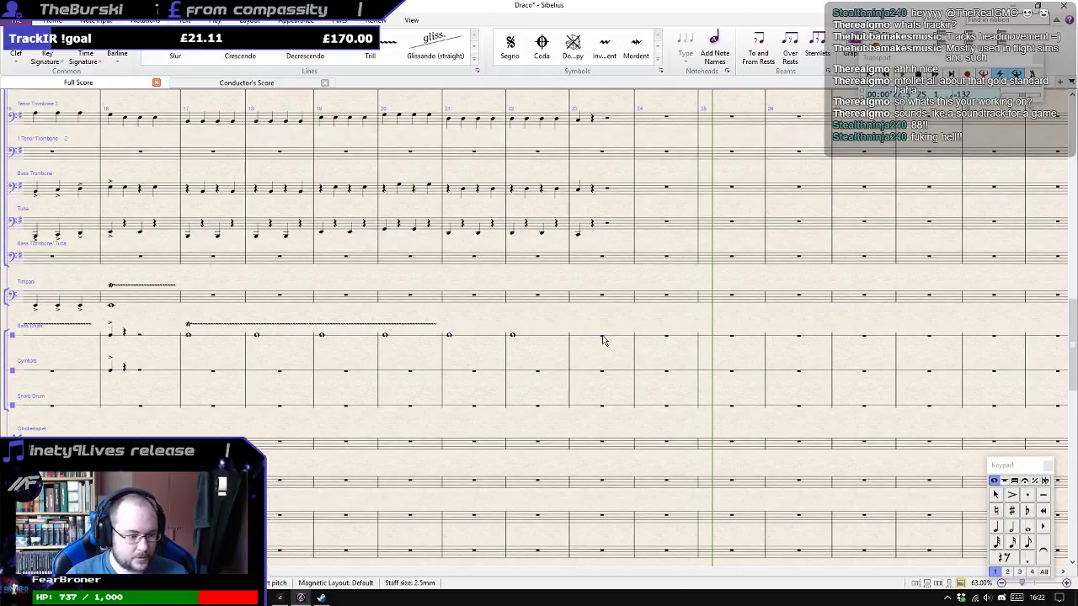
Add a Bass Drum quarter note on beat 1 of bar 23 and extend the roll's trill line to the end of bar 22.
key("KP_4")
key("b")
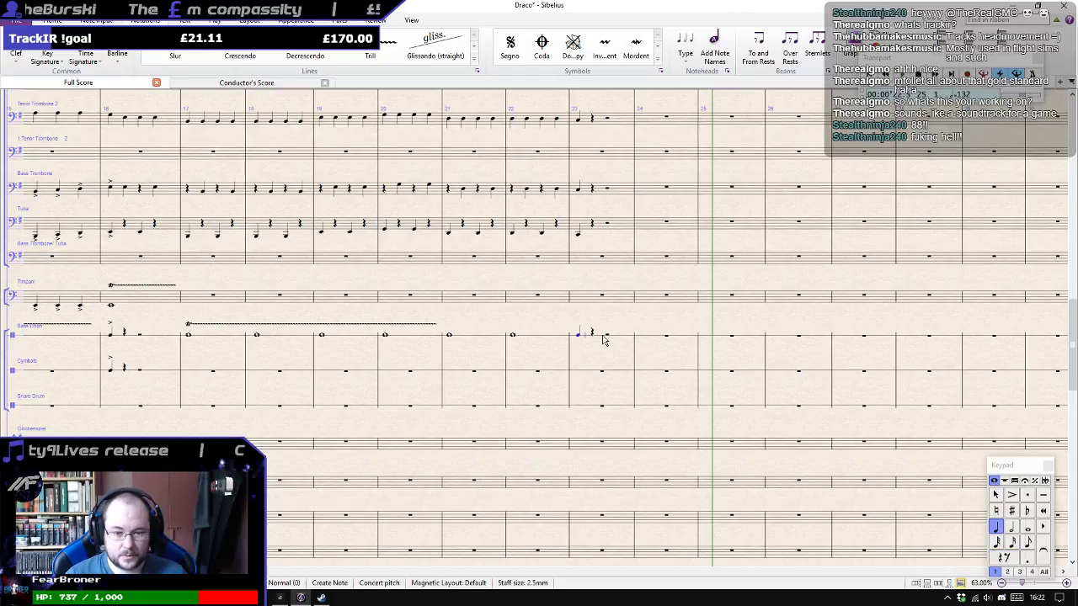
left_click_drag(443, 324, 542, 327)
left_click_drag(199, 358, 507, 310)
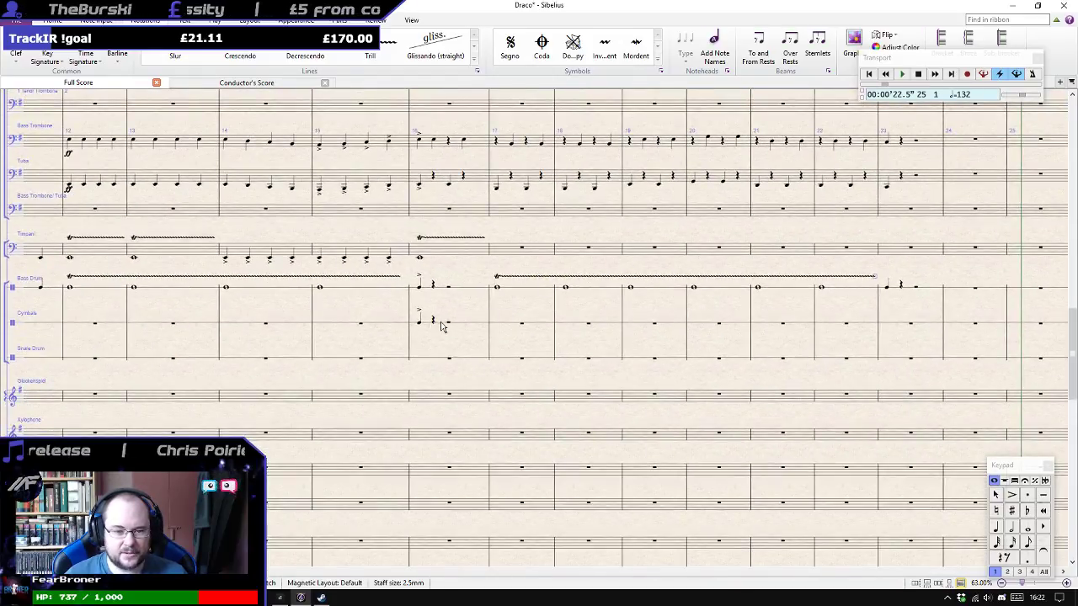
Enter two quarter-note B2s at the start of bar 17 on the Timpani staff and prepare further note input.
left_click(379, 255)
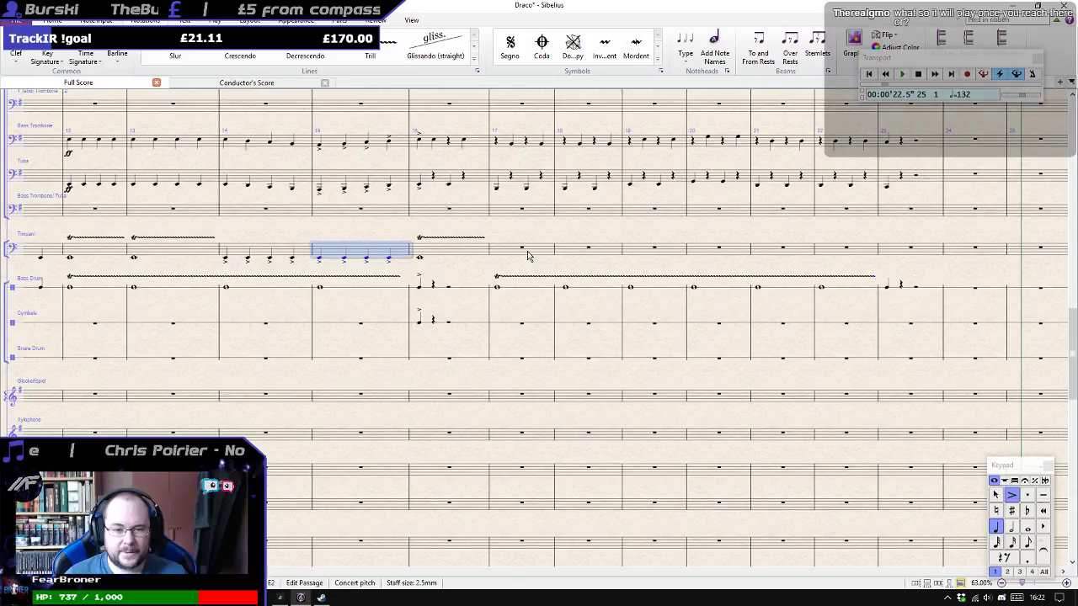
key("Escape")
key("KP_4")
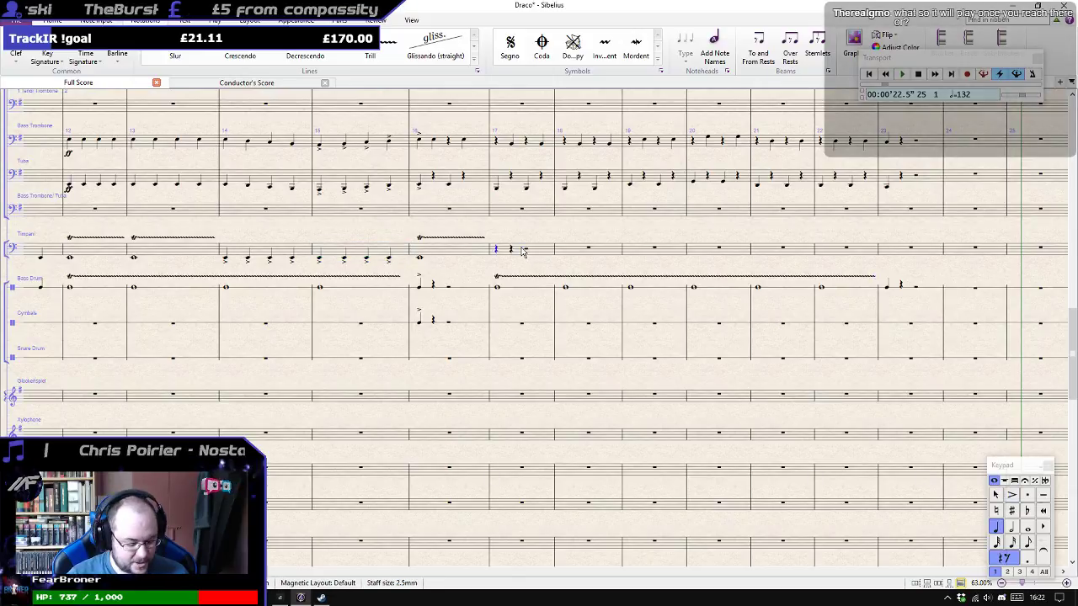
key("b")
key("b")
key("ctrl+Up")
key("Left")
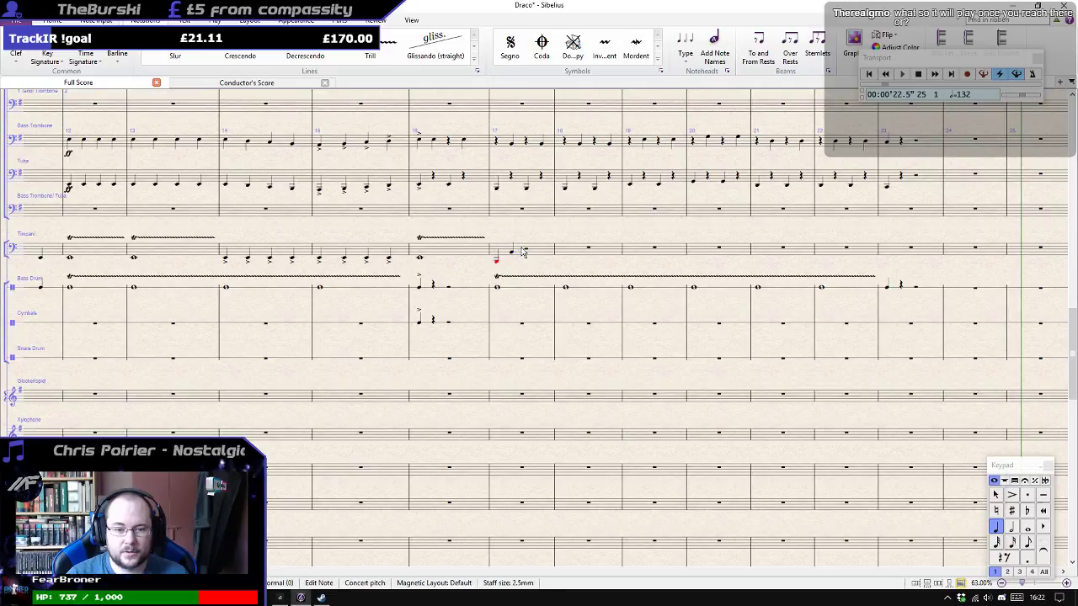
key("n")
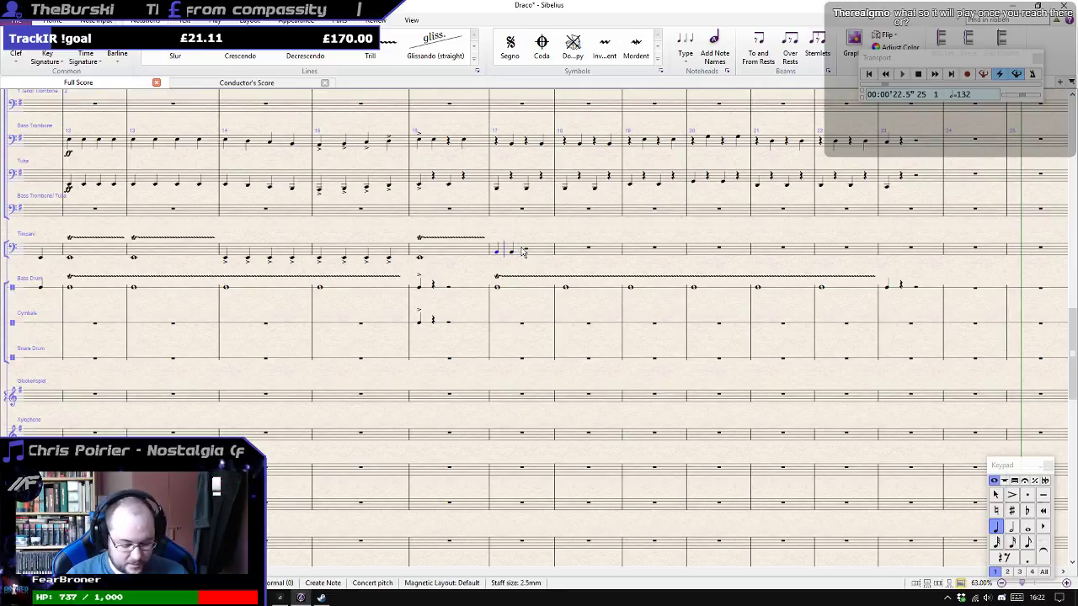
Fill Timpani bars 17 to 19 with repeated eighth notes, using B in bars 17 and 18 and low E in bar 19.
key("3")
key("b")
key("b")
key("b")
key("b")
key("b")
key("b")
key("b")
key("b")
key("b")
key("f")
key("f")
key("f")
key("f")
key("f")
key("f")
key("f")
key("f")
key("f")
key("f")
key("f")
key("f")
key("f")
key("f")
key("f")
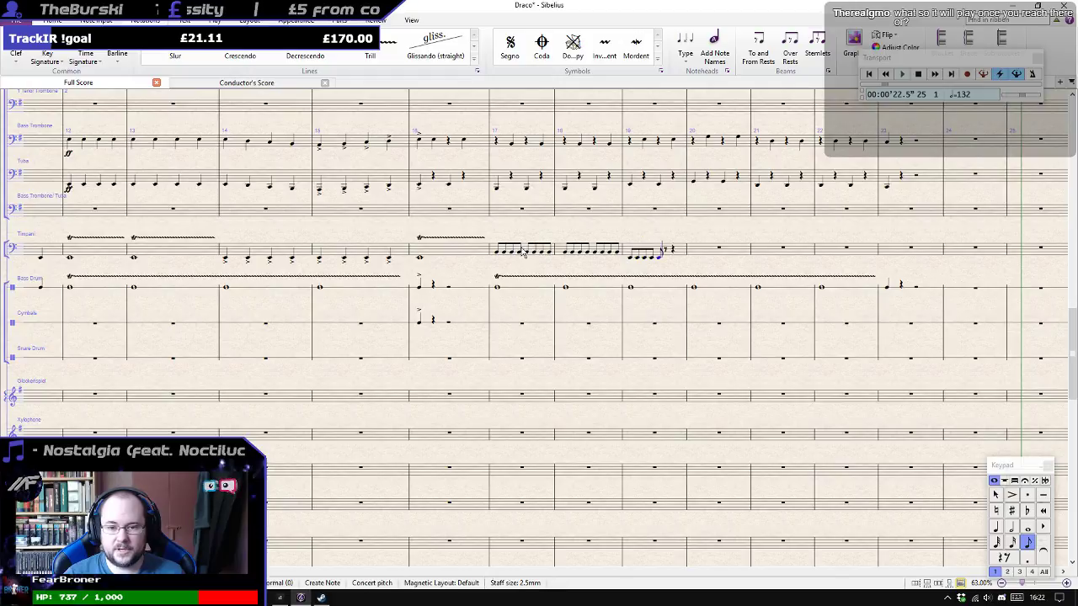
key("BackSpace")
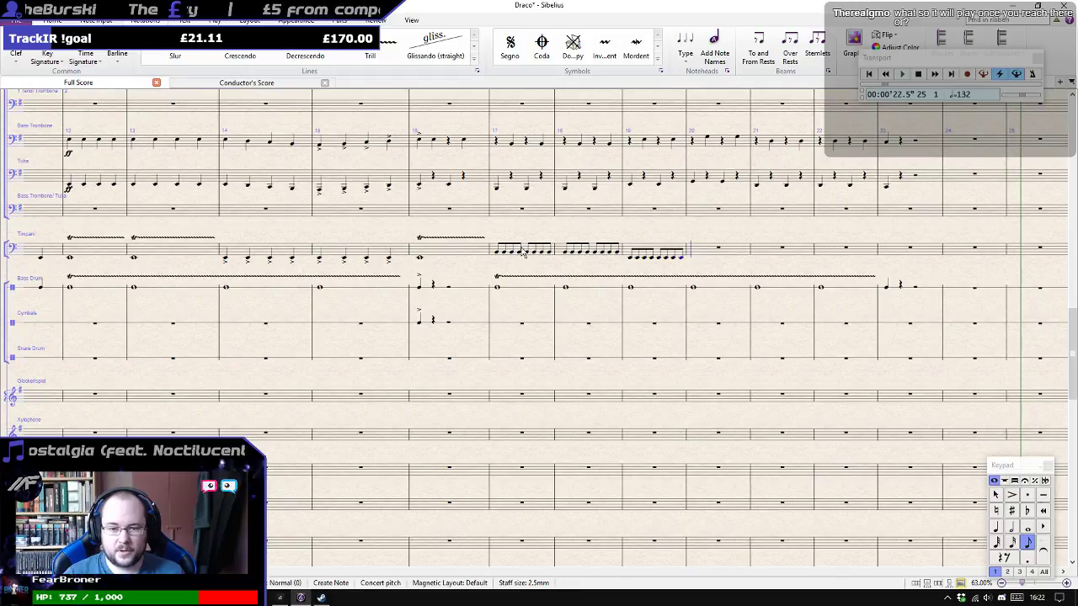
Fill Timpani bars 20 to 22 with repeated eighth-note Gs and finish on a single eighth note at the start of bar 23.
key("f")
key("f")
key("f")
key("f")
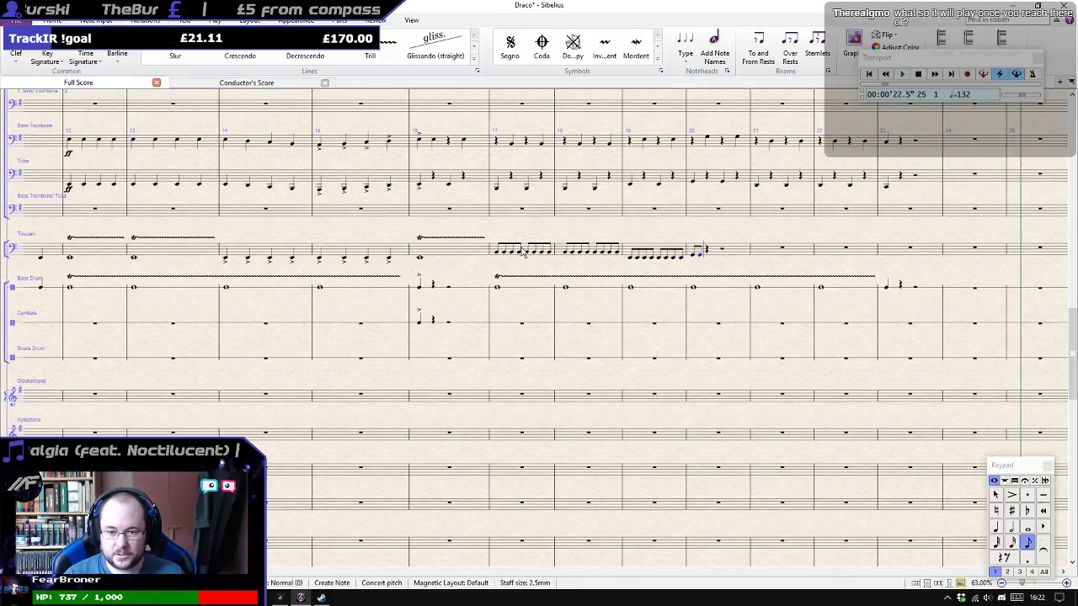
key("f")
key("f")
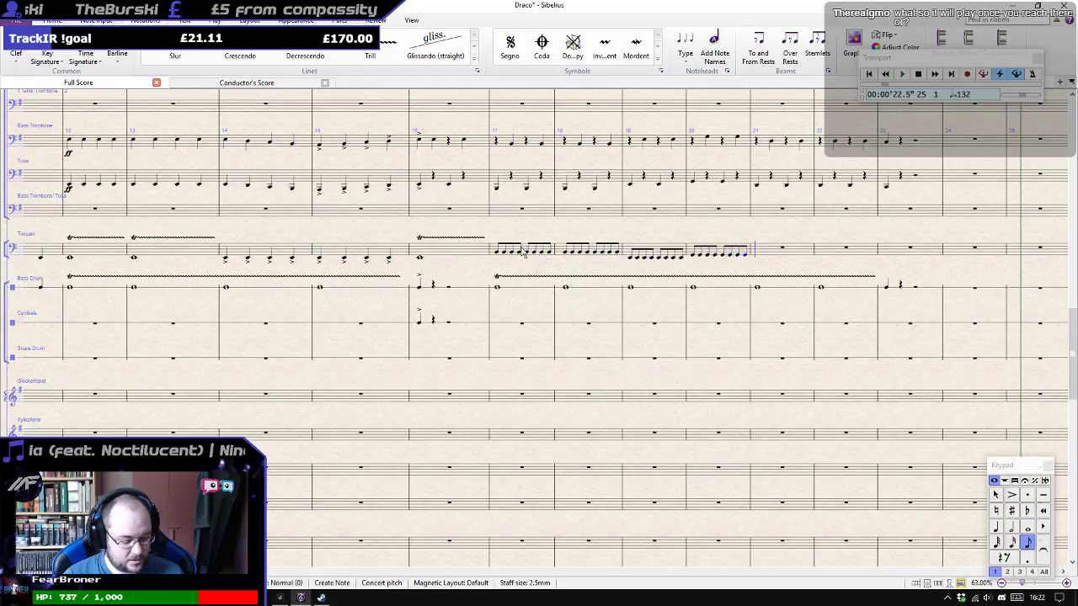
key("f")
key("f")
key("f")
key("f")
key("f")
key("f")
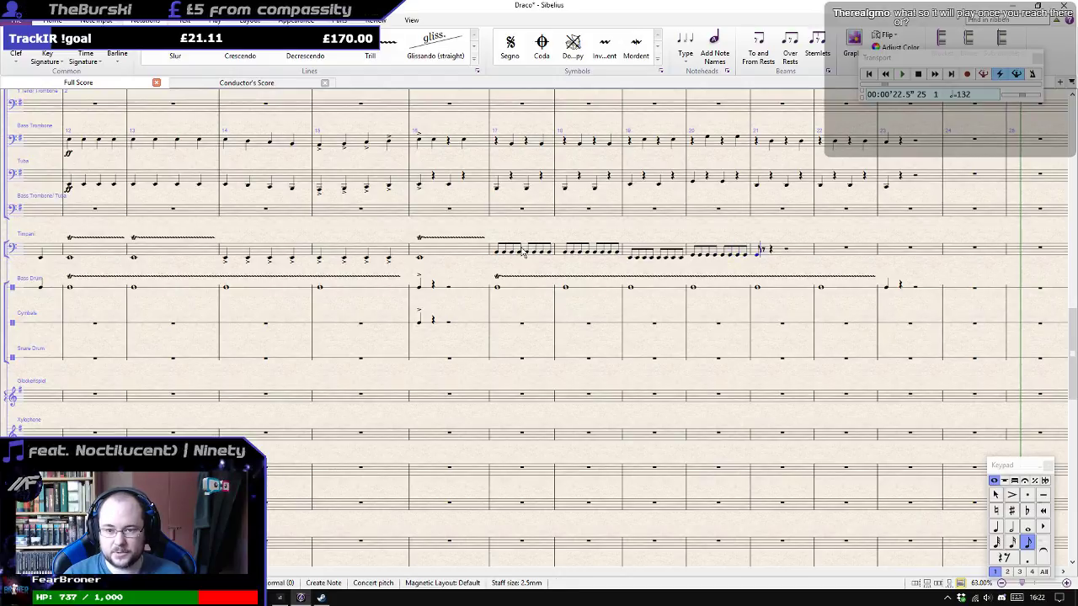
key("f")
key("f")
key("f")
key("f")
key("f")
key("f")
key("f")
key("f")
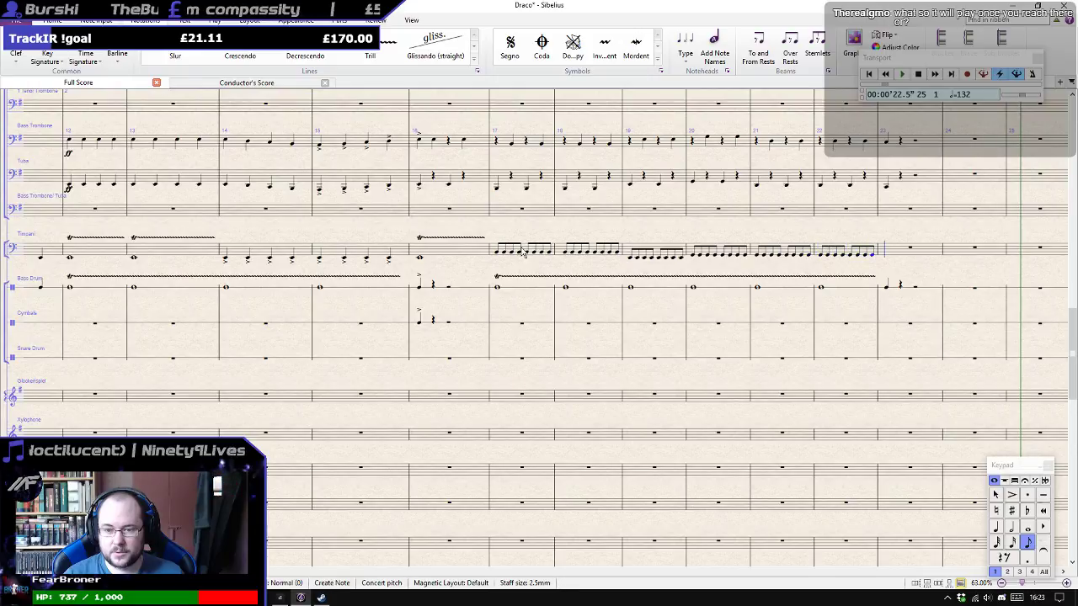
key("f")
key("Escape")
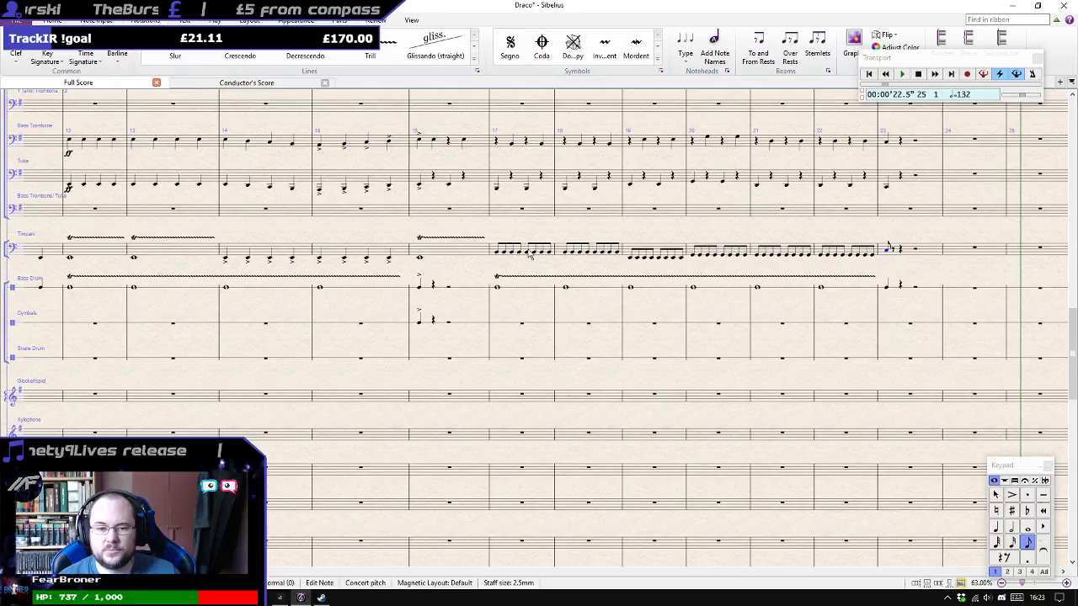
Compare the new Timpani passage from bar 17 with the separate timpani hits and rolls staves below the strings.
left_click(497, 252, "shift")
scroll(505, 268, "down", 10)
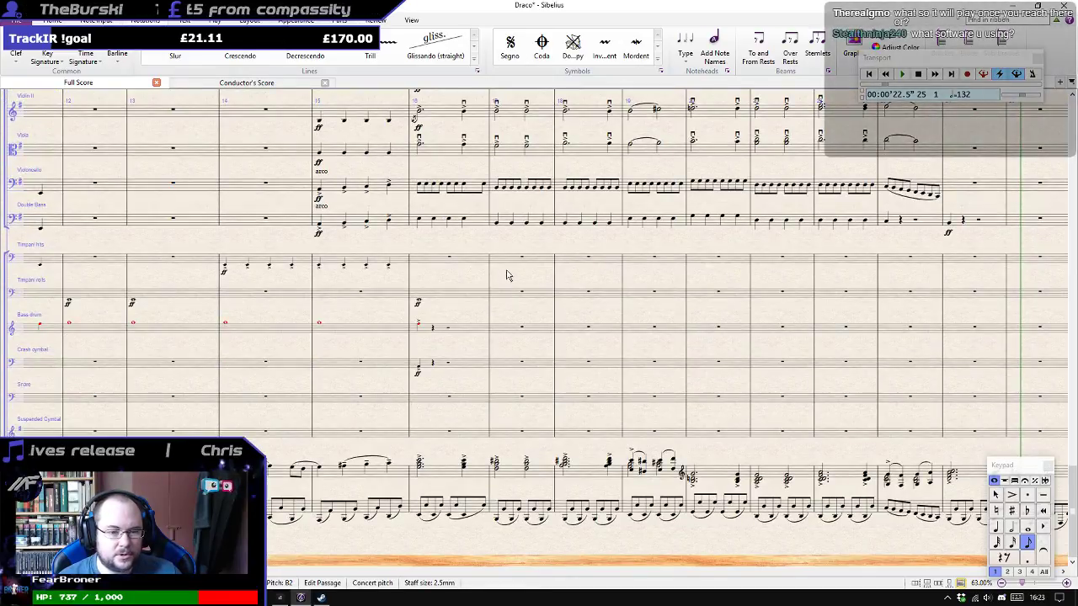
double_click(502, 261)
scroll(517, 272, "up", 10)
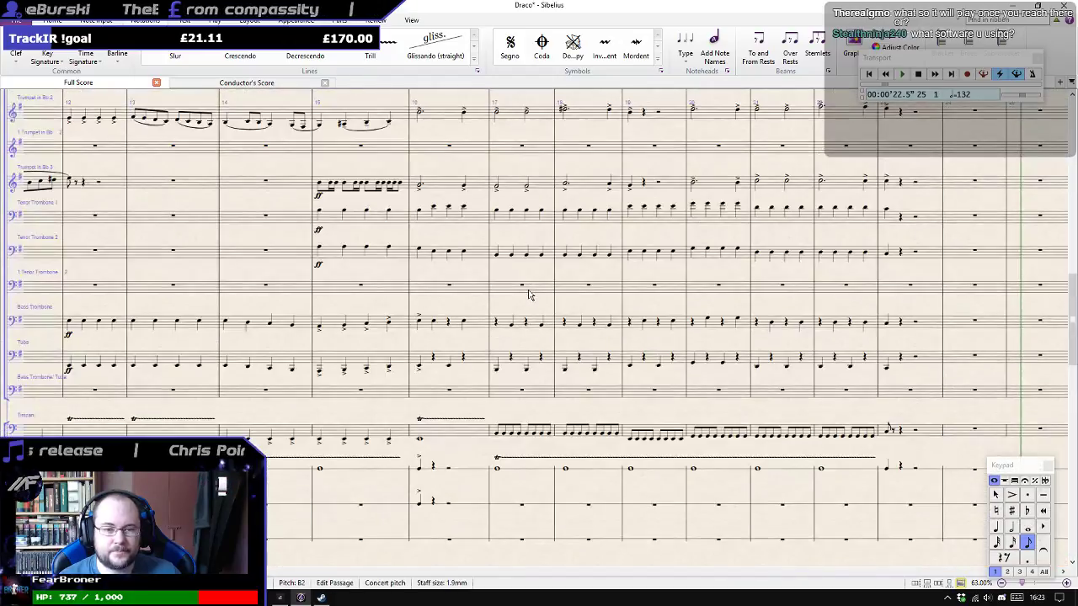
Play back the score from the Timpani whole note in bar 16 through the new passage, stopping around bar 24.
left_click(421, 439)
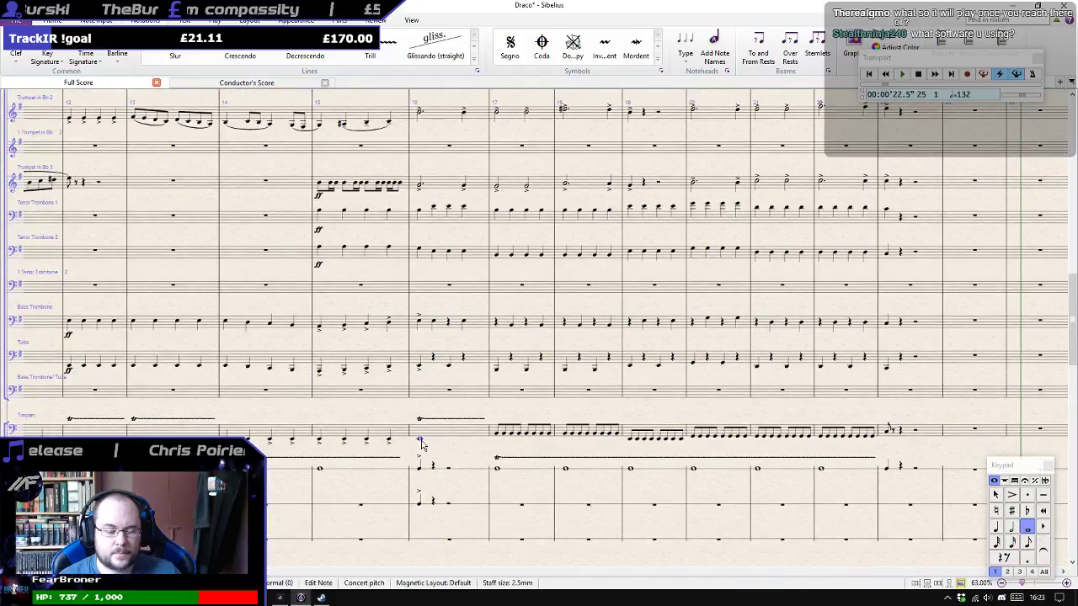
scroll(422, 445, "down", 2, "ctrl")
key("p")
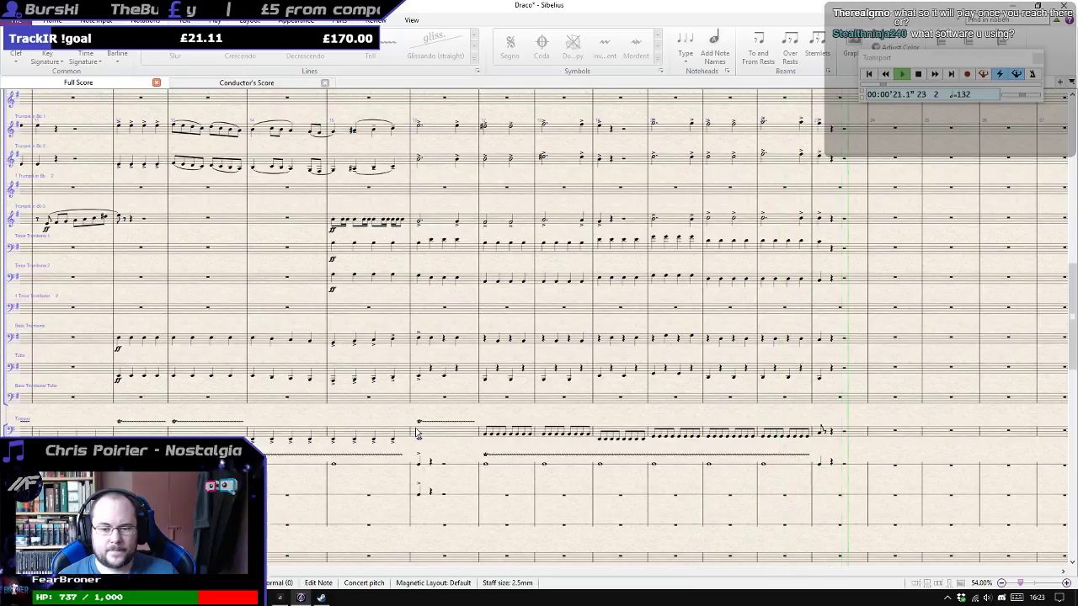
left_click(417, 433)
scroll(417, 433, "up", 1)
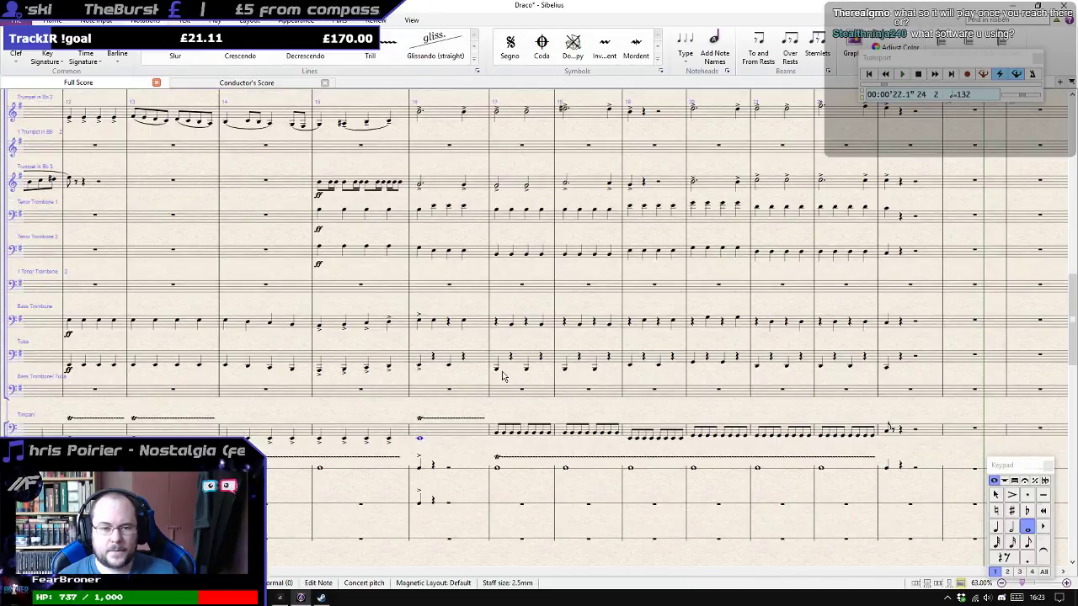
Switch to the DAW project to check its audio status, tracks and mixer, and return to the Sibelius score.
left_click(280, 597)
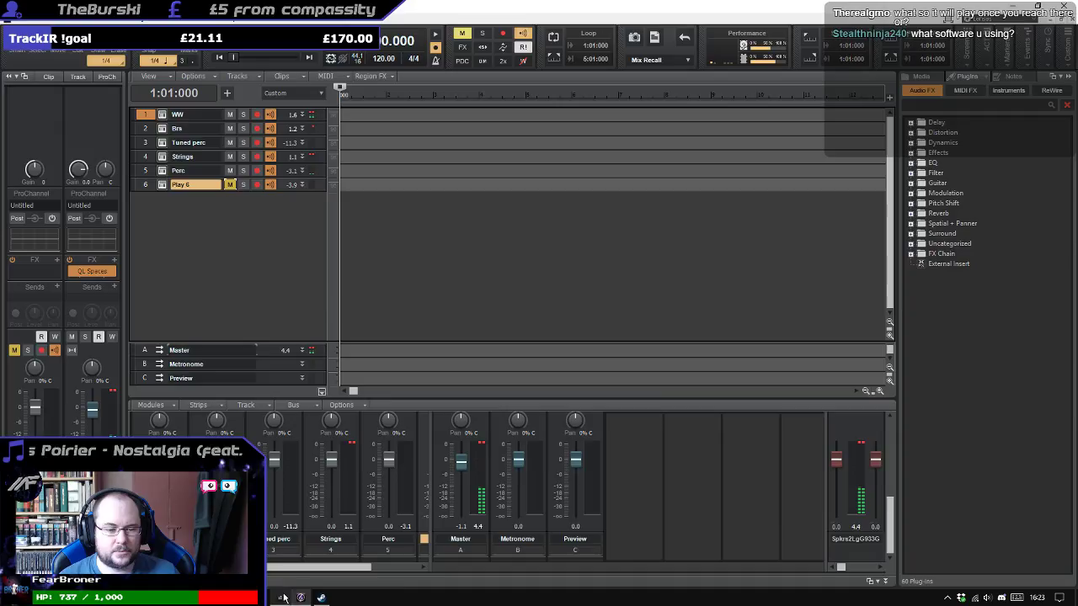
left_click(336, 59)
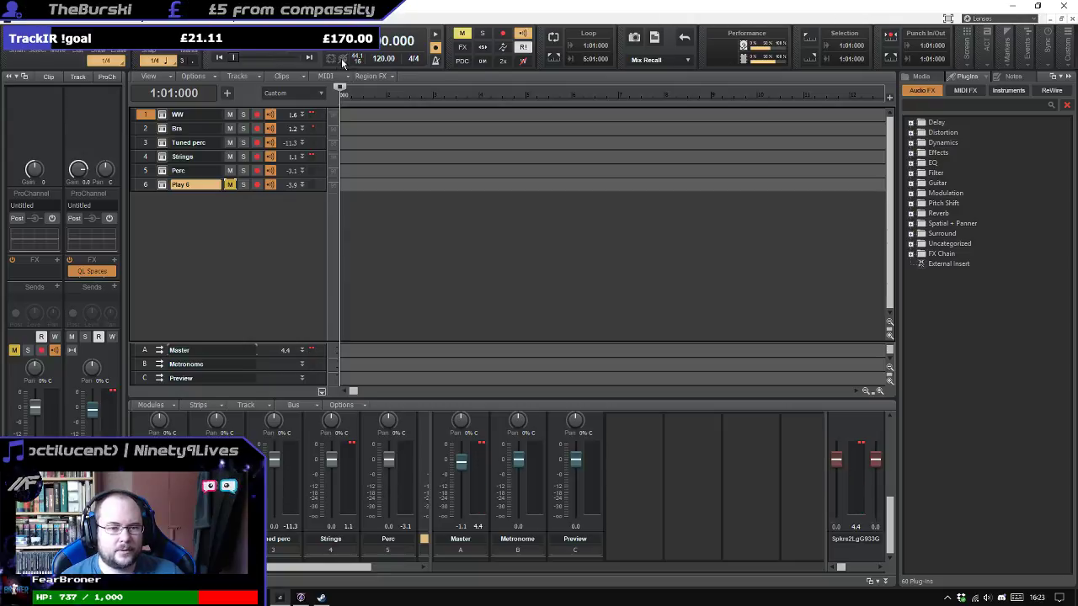
left_click(298, 598)
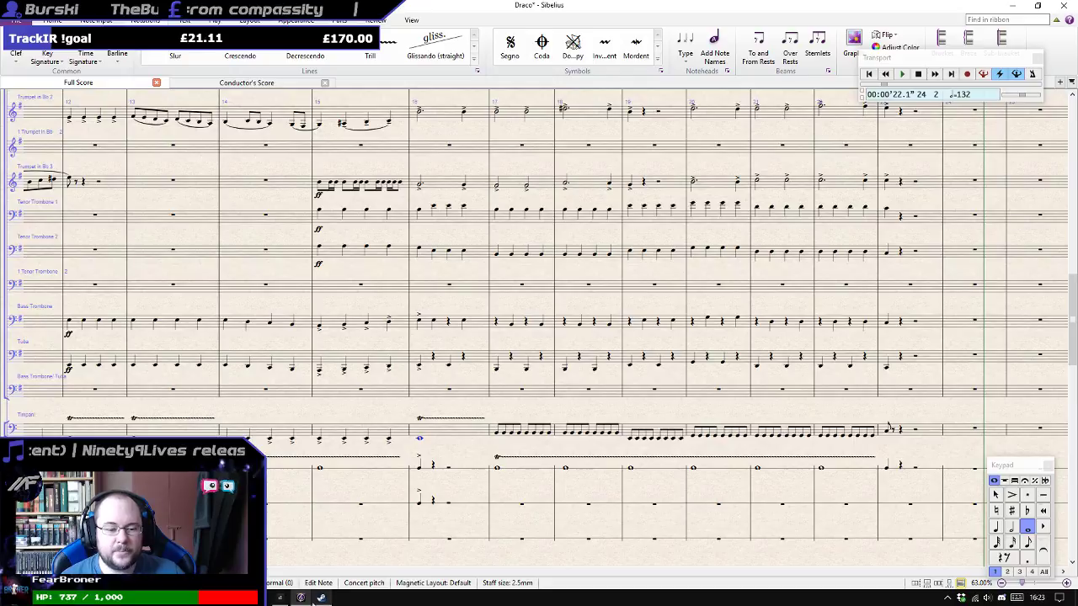
left_click(282, 599)
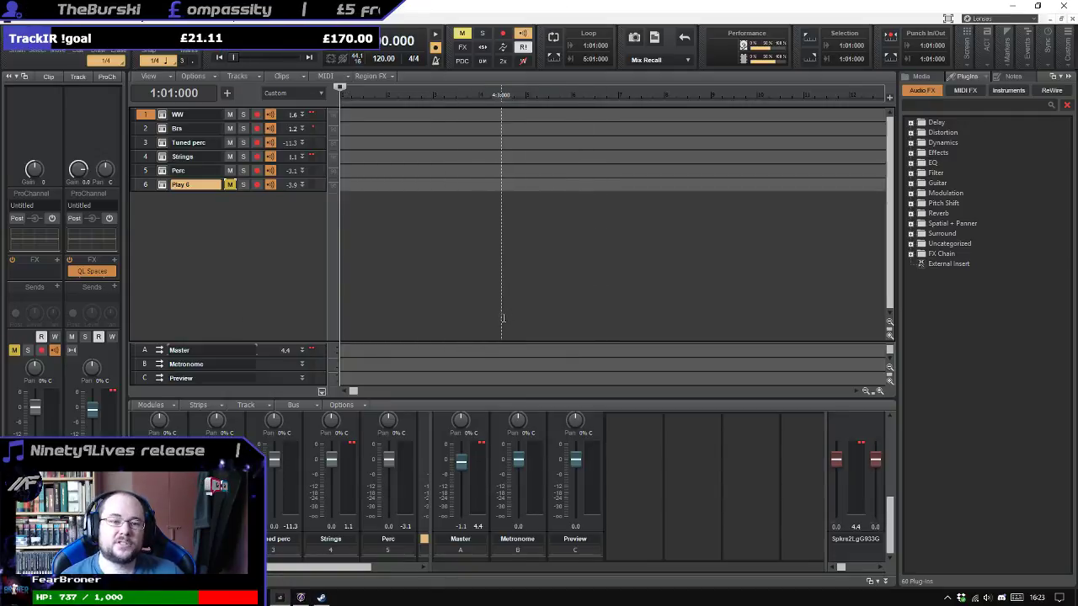
left_click(301, 597)
Select the Bass Trombone's first note in bar 12, check the DAW project once more, and return to the Sibelius score.
left_click_drag(295, 201, 546, 215)
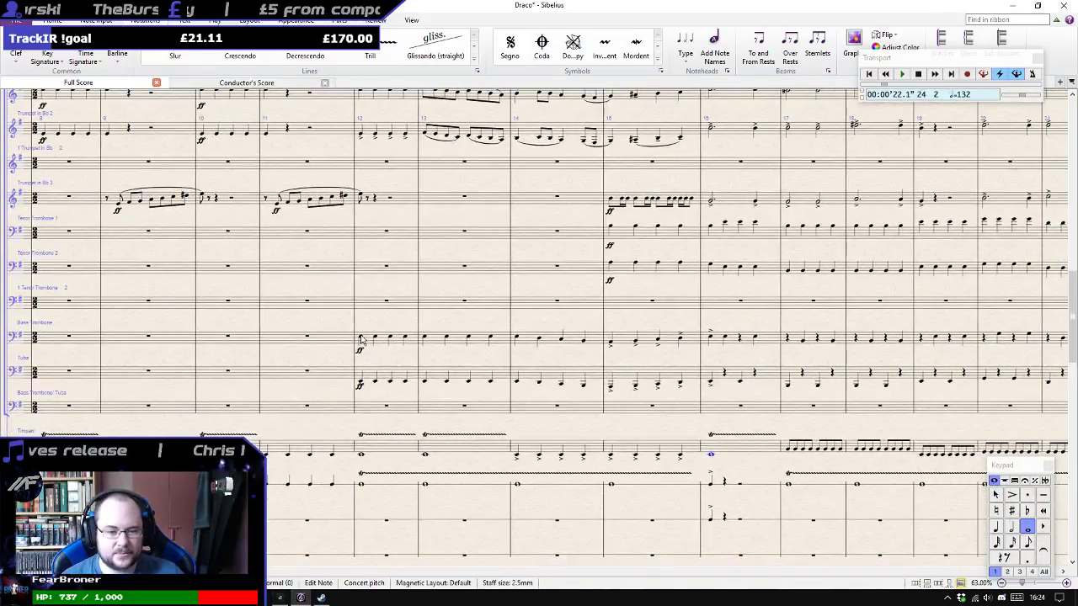
scroll(381, 360, "up", 5)
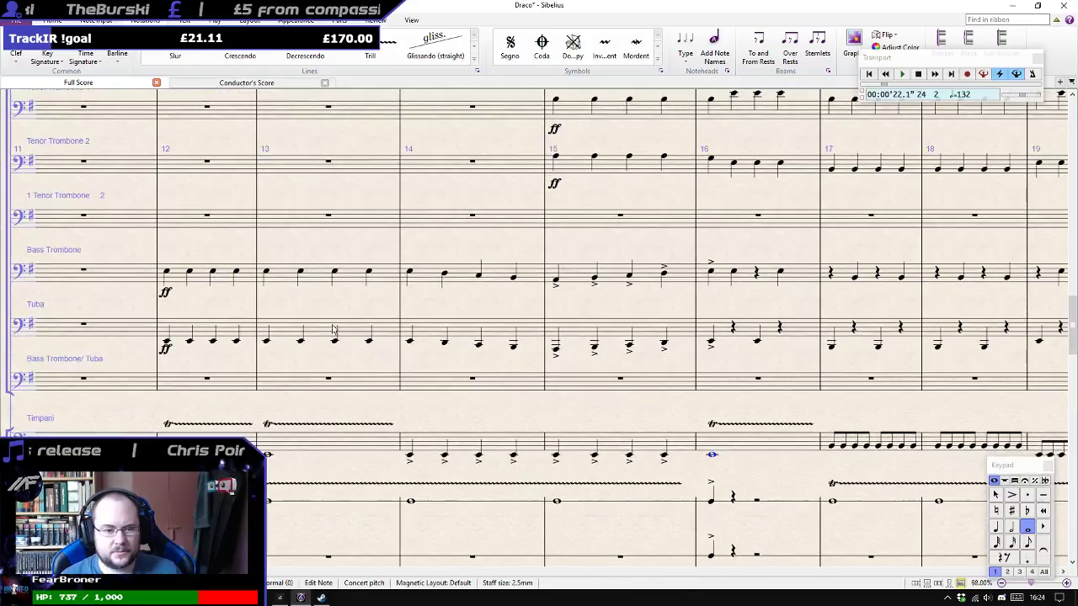
left_click(167, 275)
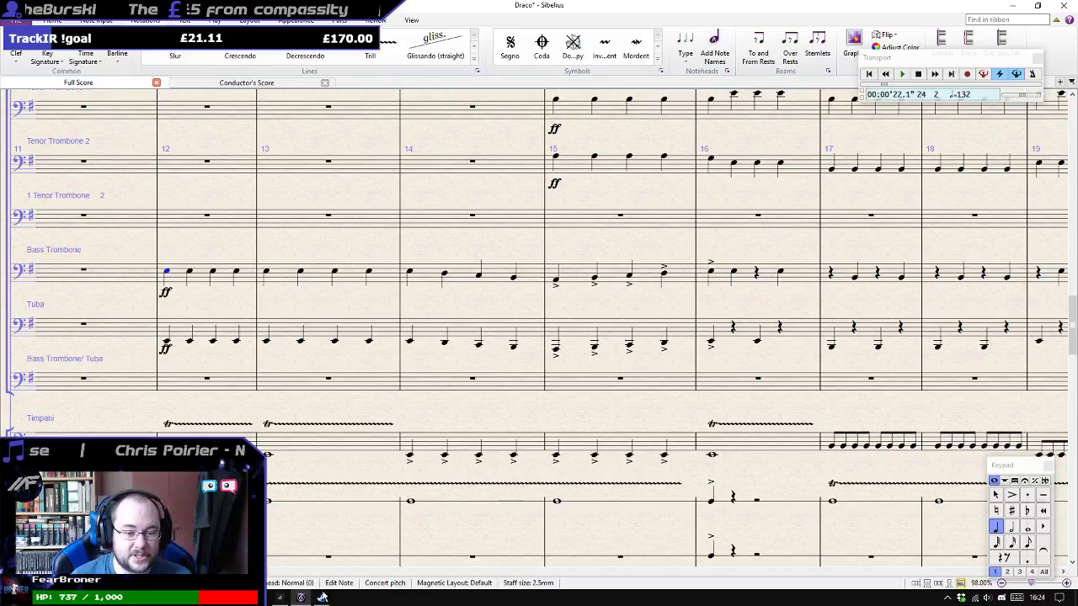
left_click(281, 599)
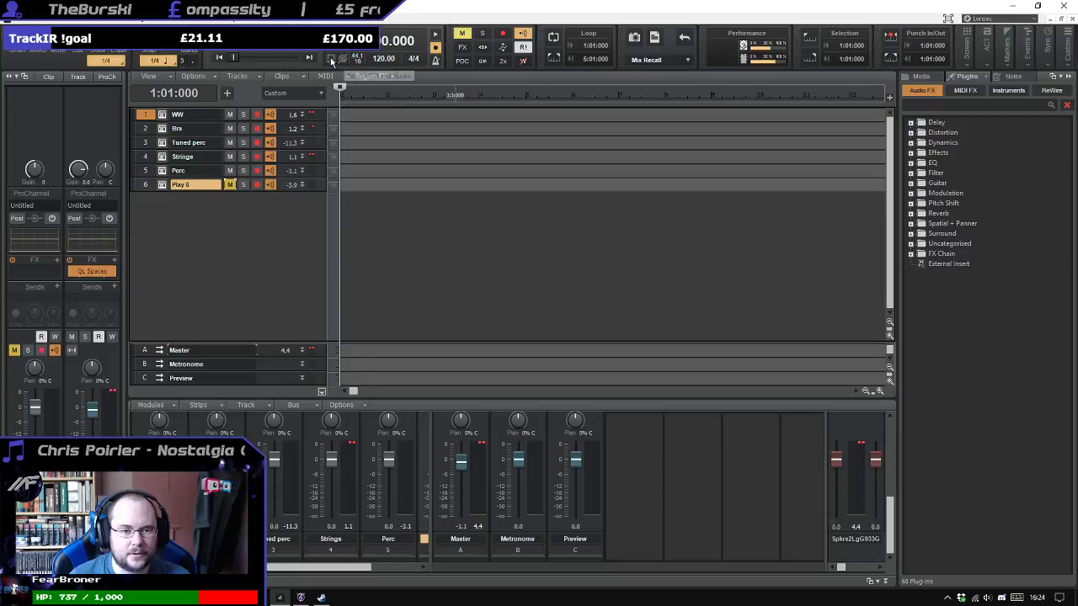
left_click(261, 599)
key("alt+Tab")
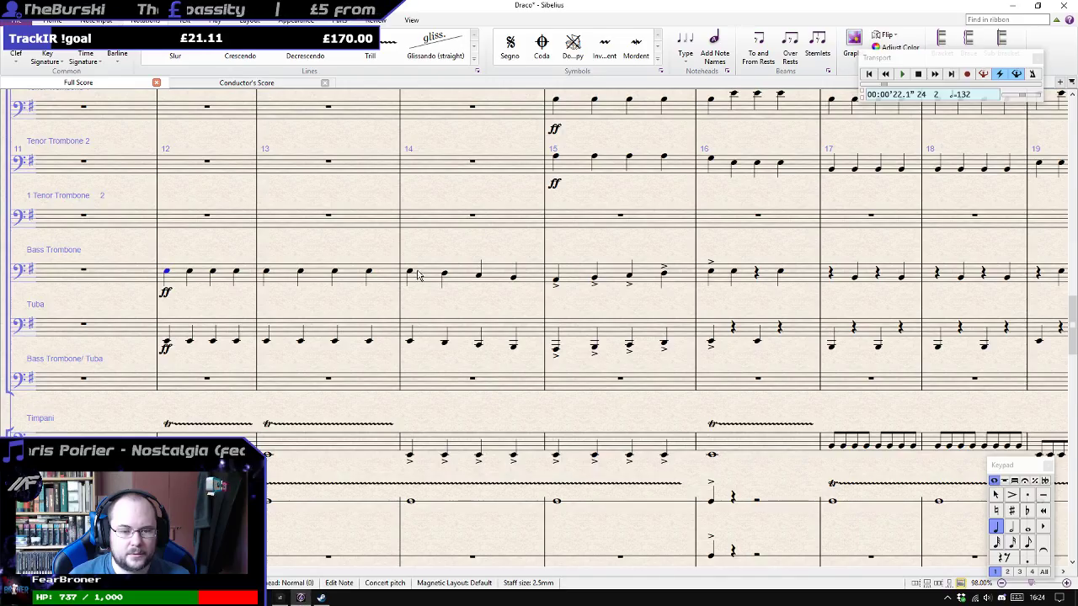
Play back the score from the Bass Trombone's first note in bar 14, stopping around bar 25.
scroll(412, 275, "down", 4)
key("p")
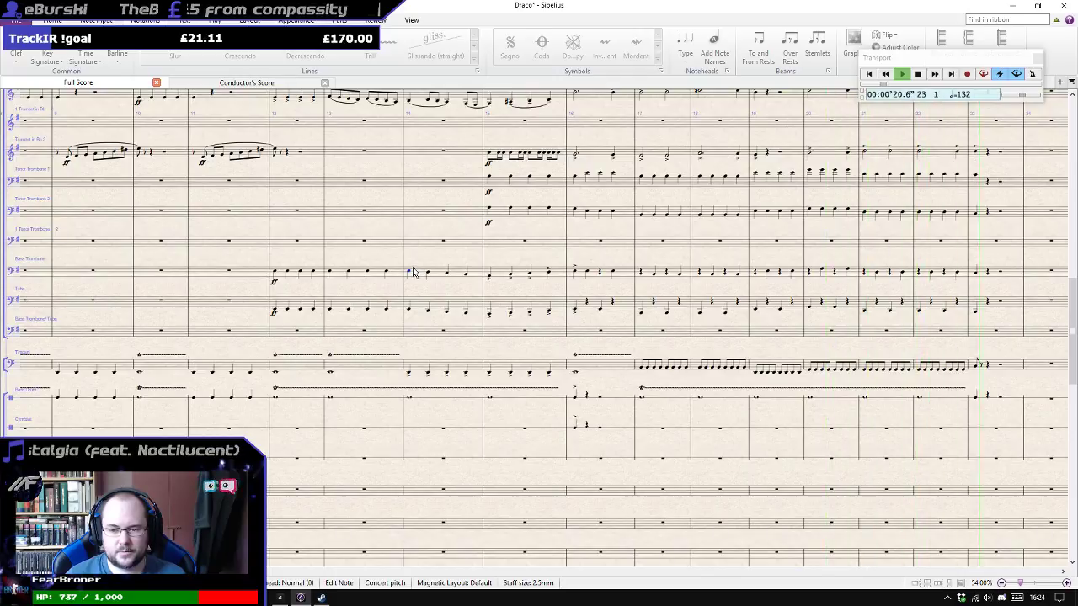
key("space")
scroll(413, 272, "up", 3)
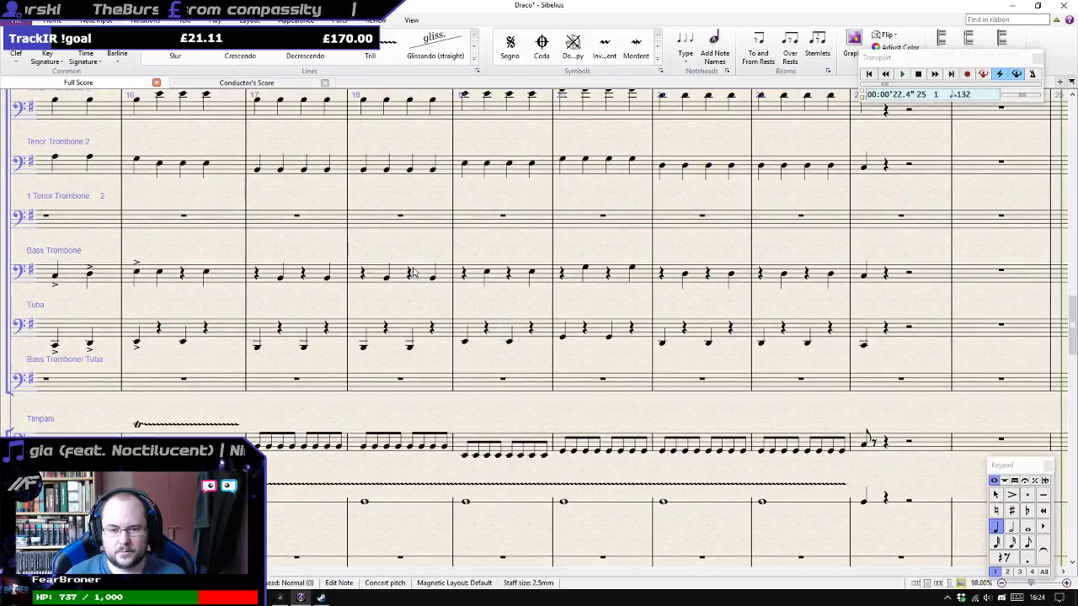
Examine individual notes of the bassoons, Tenor Trombone 2, Bass Trombone and Tuba between bars 17 and 21 to compare their pitches.
scroll(419, 257, "up", 10)
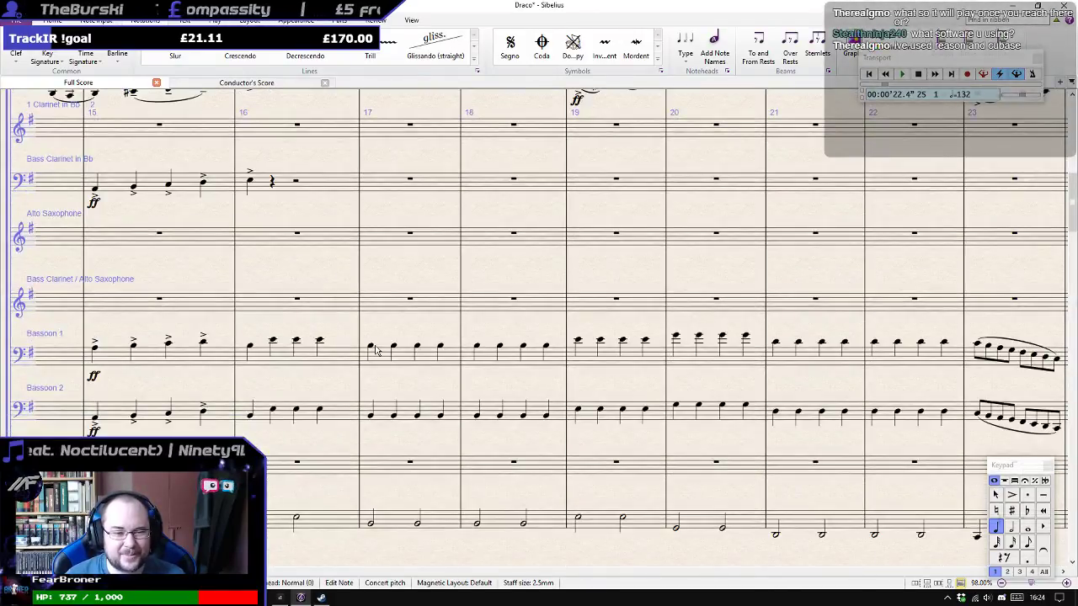
left_click(374, 347)
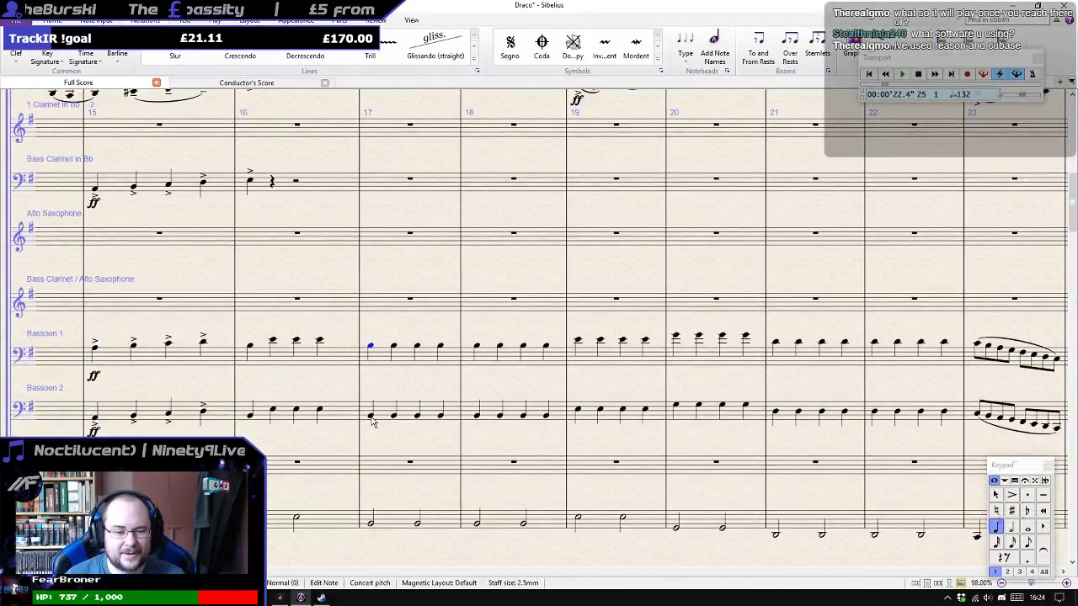
left_click(579, 411)
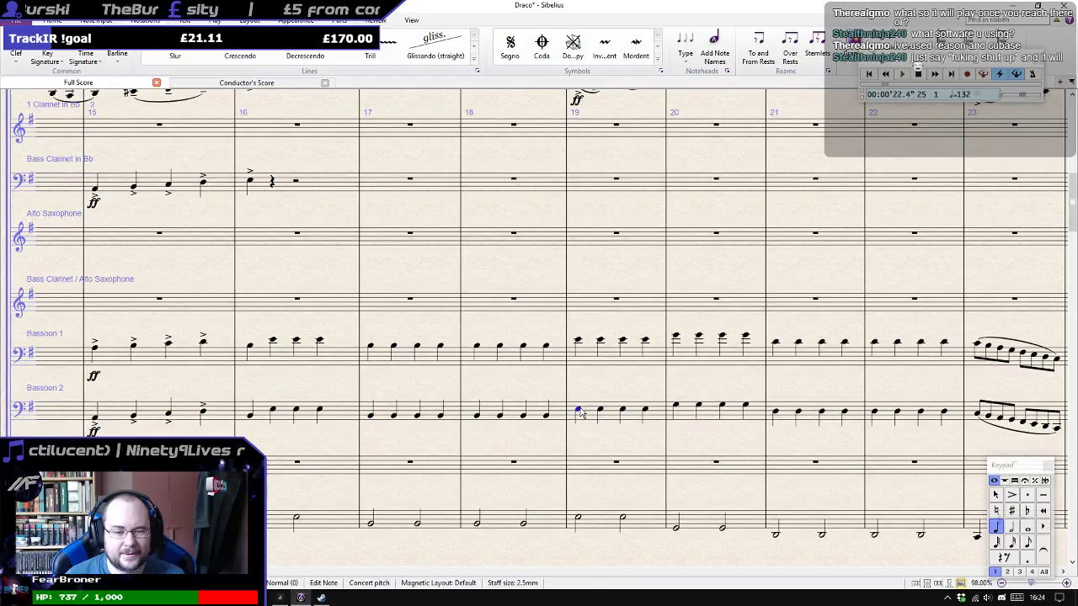
left_click(775, 412)
left_click(776, 539)
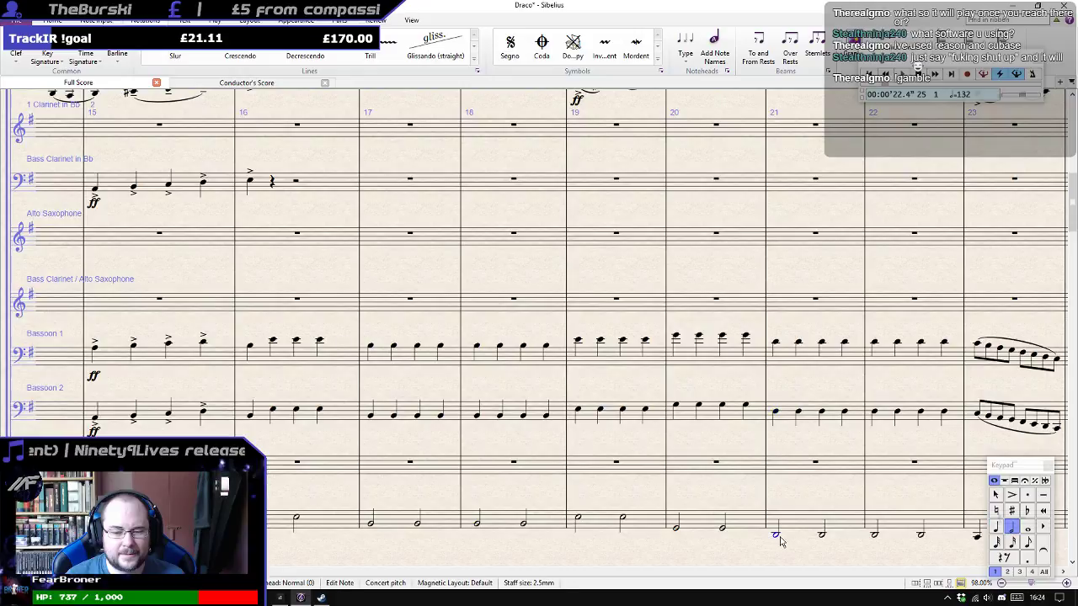
left_click(776, 346)
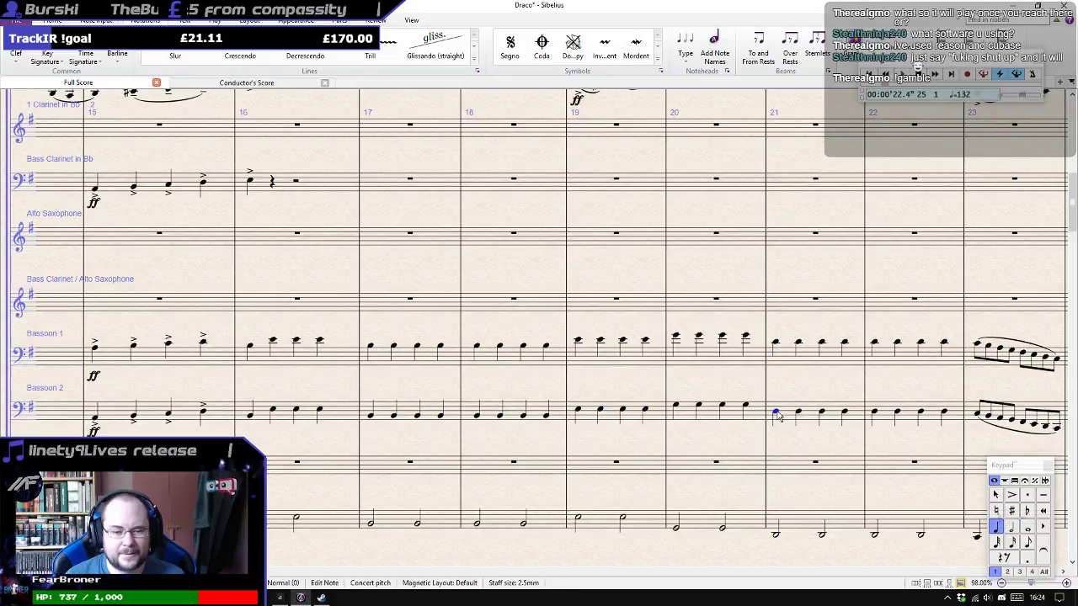
scroll(782, 415, "down", 10)
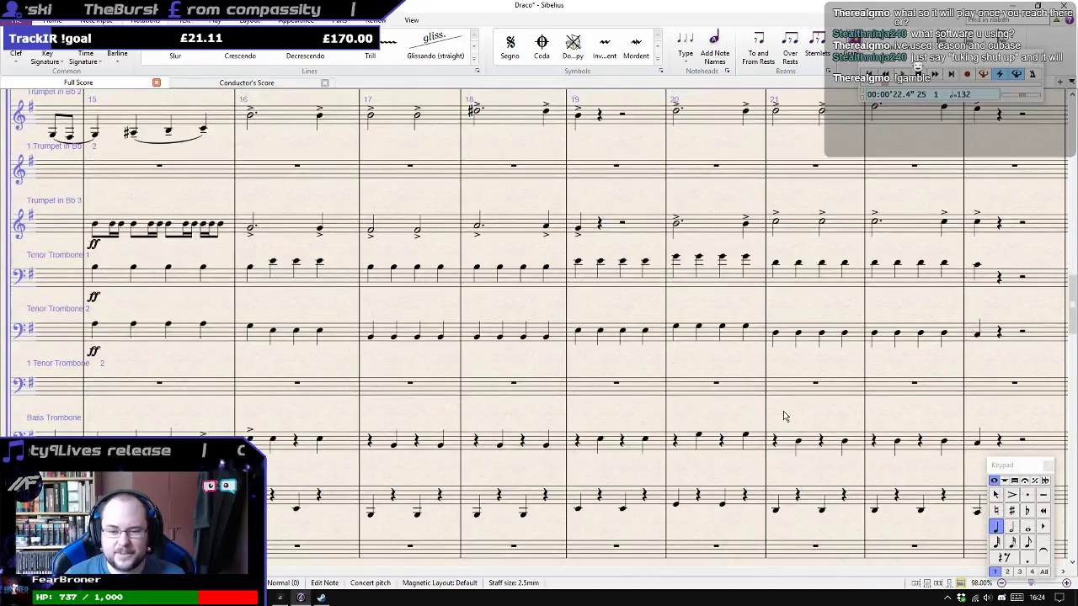
left_click(778, 338)
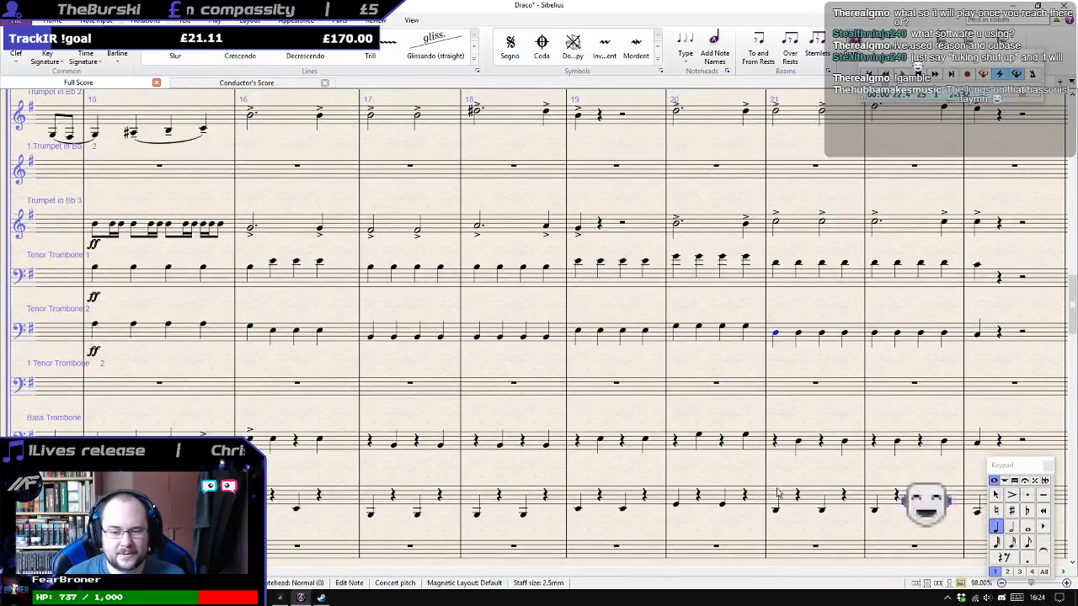
left_click(799, 442)
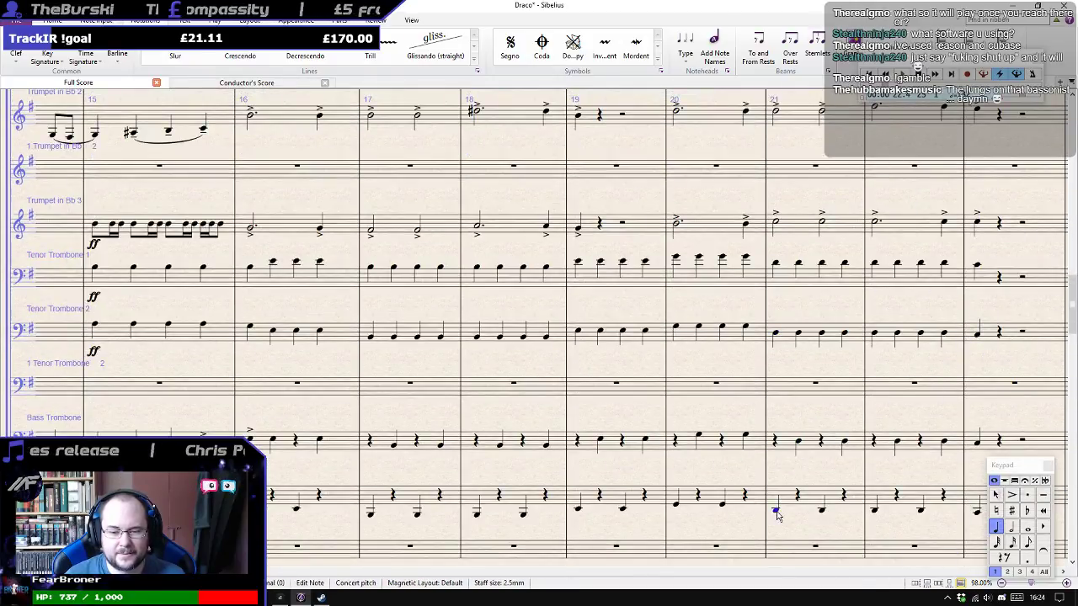
Examine individual bar 15 notes in the bassoons, Contrabassoon, Bass Clarinet and Clarinet 2, and compare them with the low brass and Timpani.
scroll(776, 516, "down", 10)
scroll(774, 455, "up", 15)
scroll(739, 447, "up", 5)
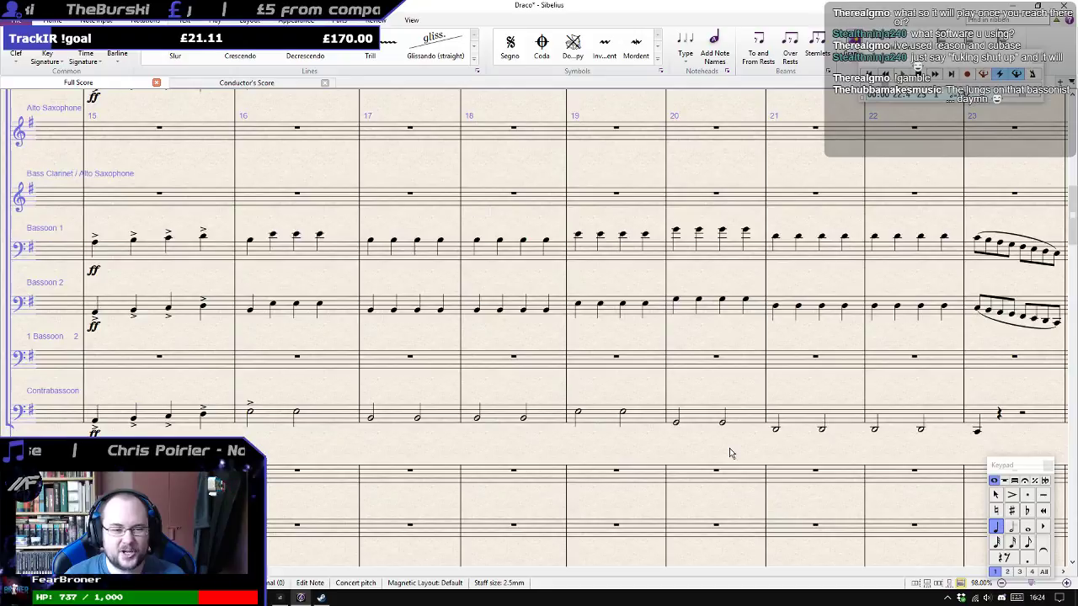
left_click(97, 245)
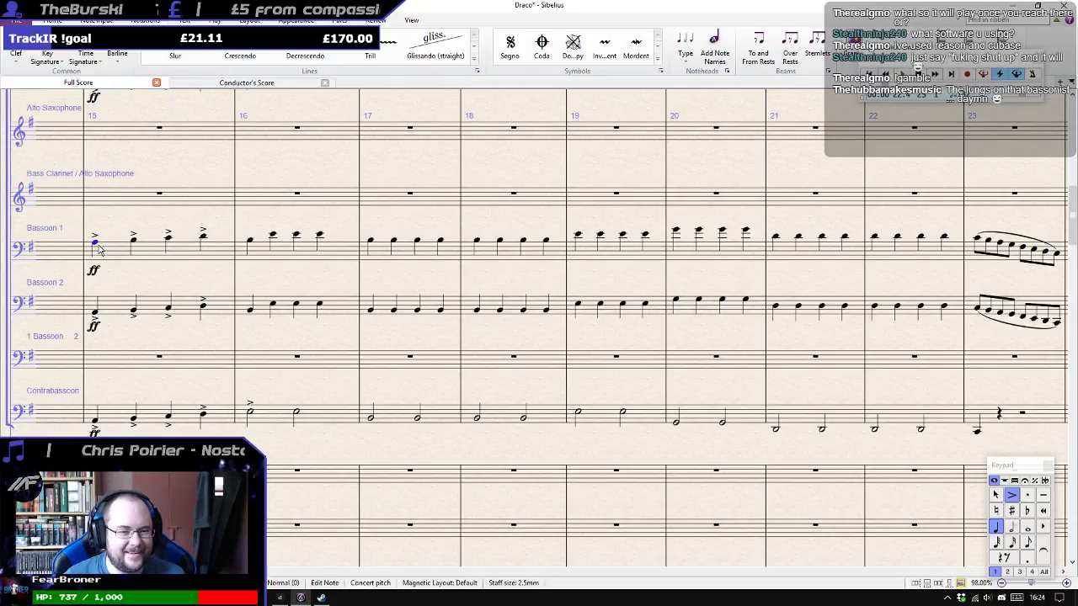
left_click(95, 315)
key("Right")
key("Right")
key("Right")
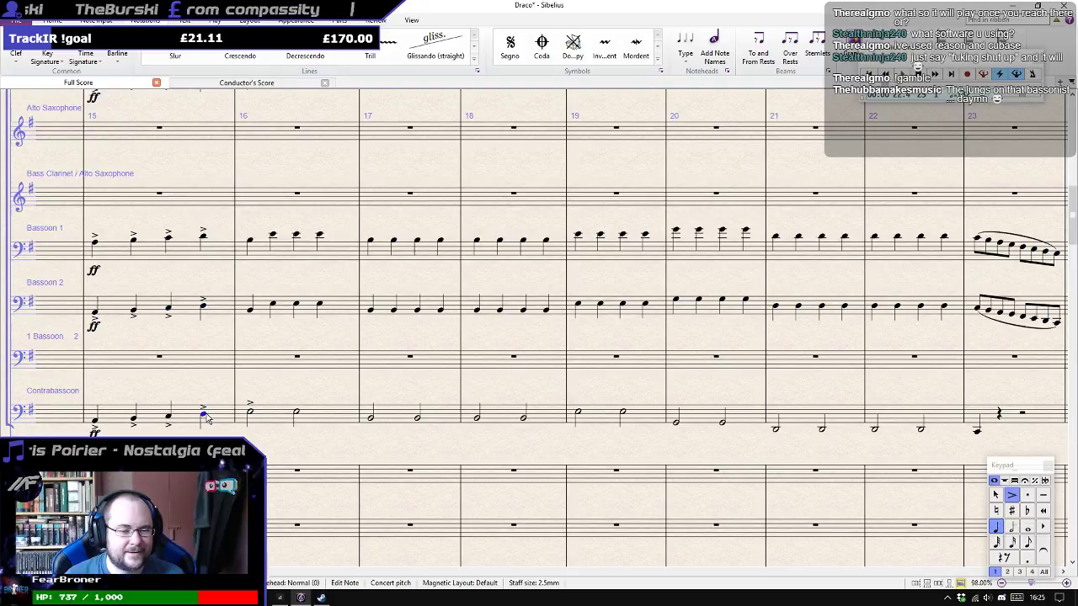
scroll(222, 243, "up", 6)
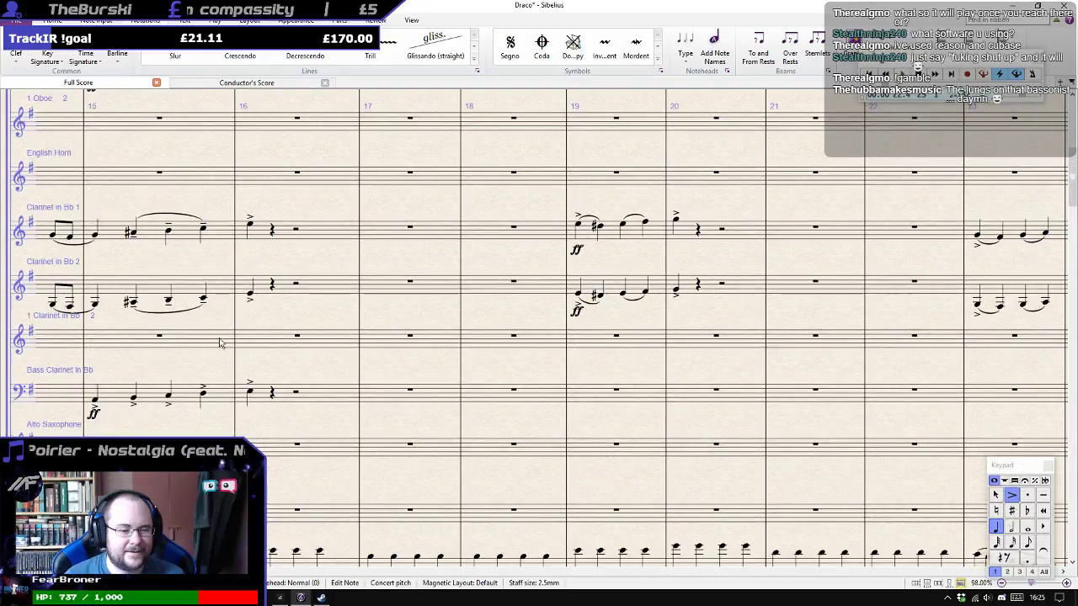
left_click(205, 395)
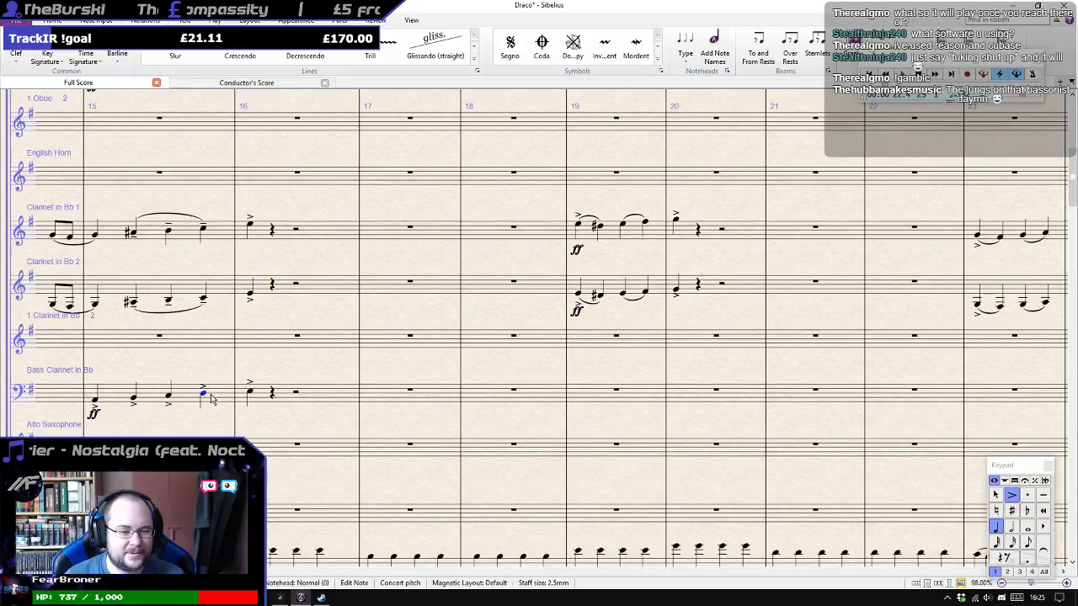
left_click(205, 301)
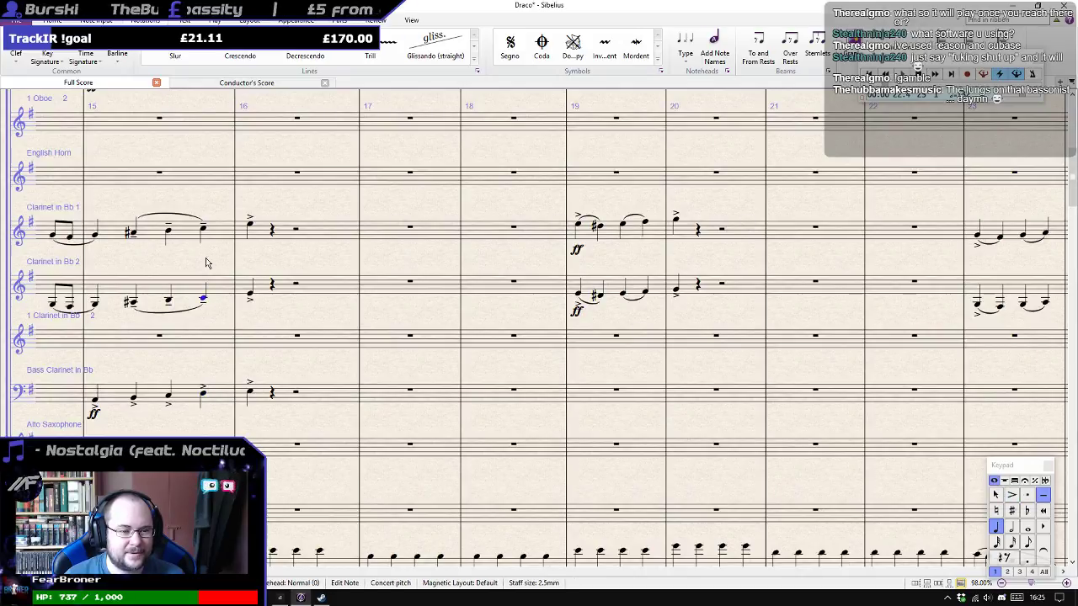
scroll(216, 265, "up", 3)
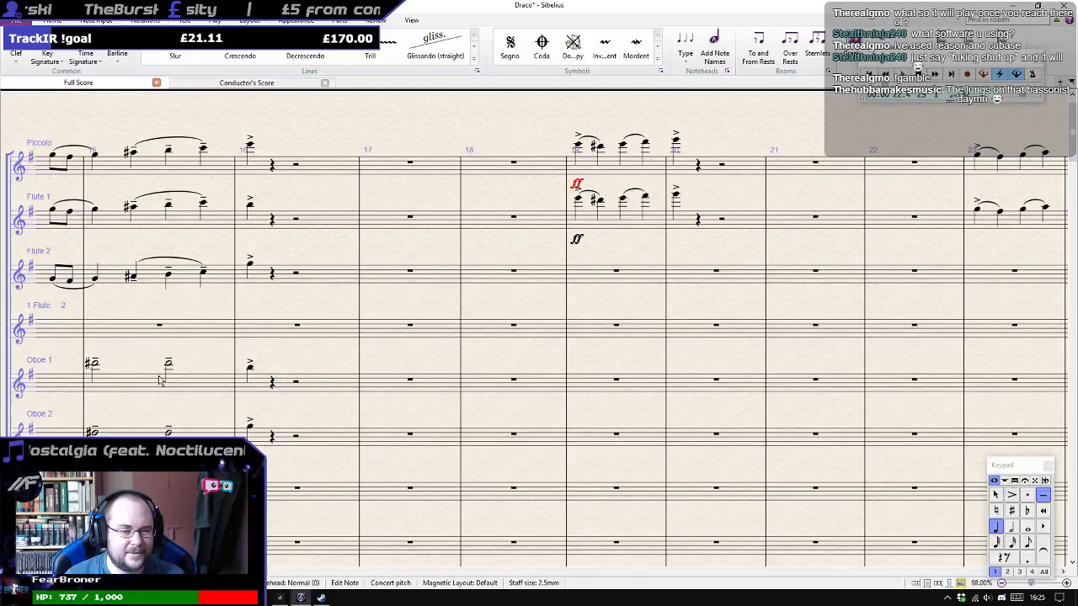
scroll(219, 289, "down", 15)
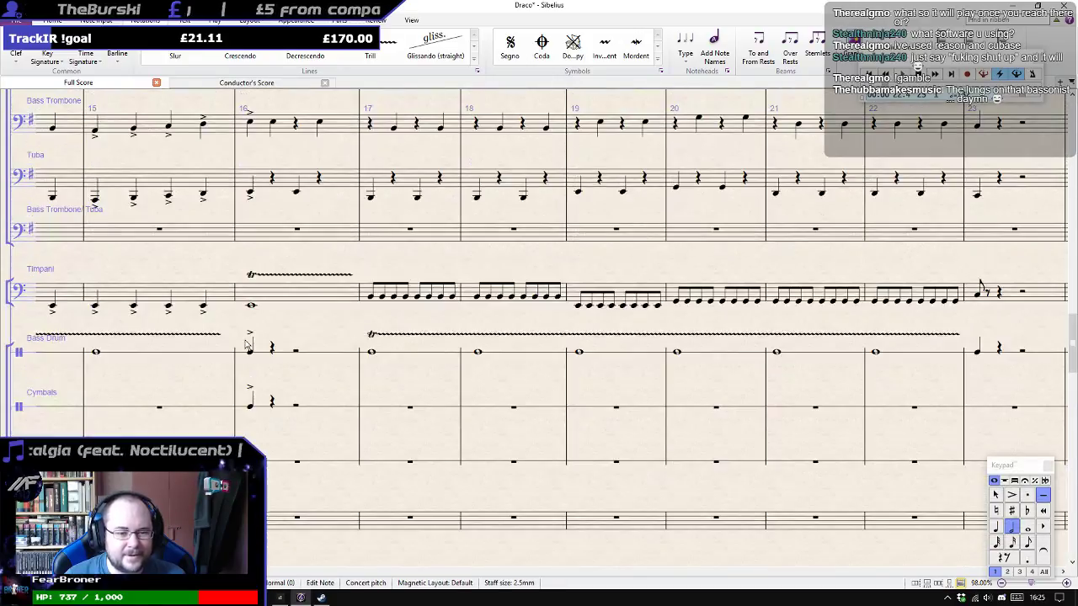
scroll(244, 347, "up", 10)
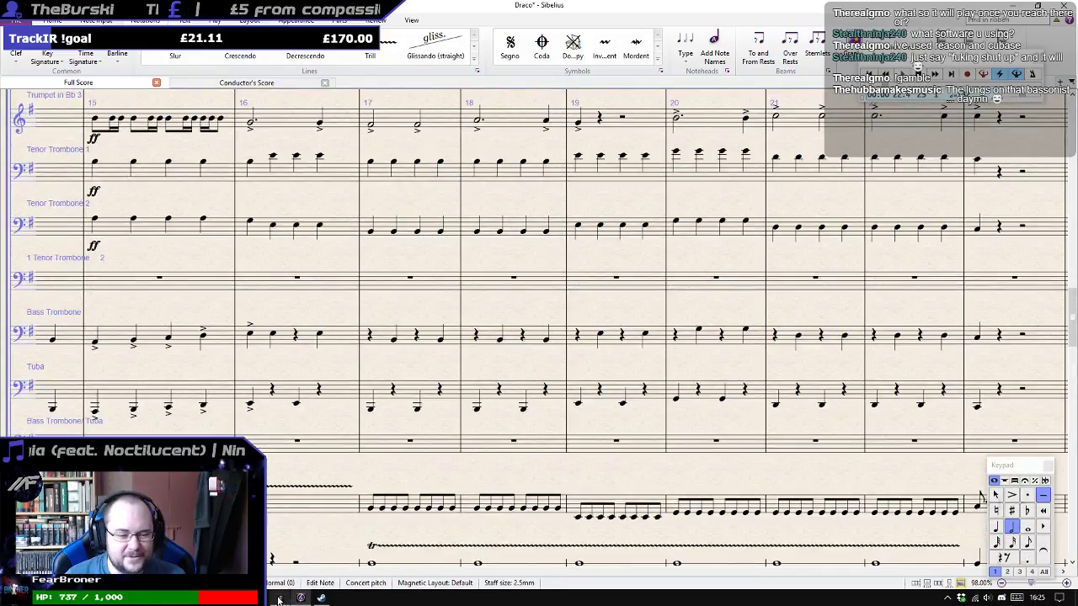
Switch to the DAW project and inspect the channel levels in the WW track's instrument mixer, up to the bassoon channels.
left_click(282, 597)
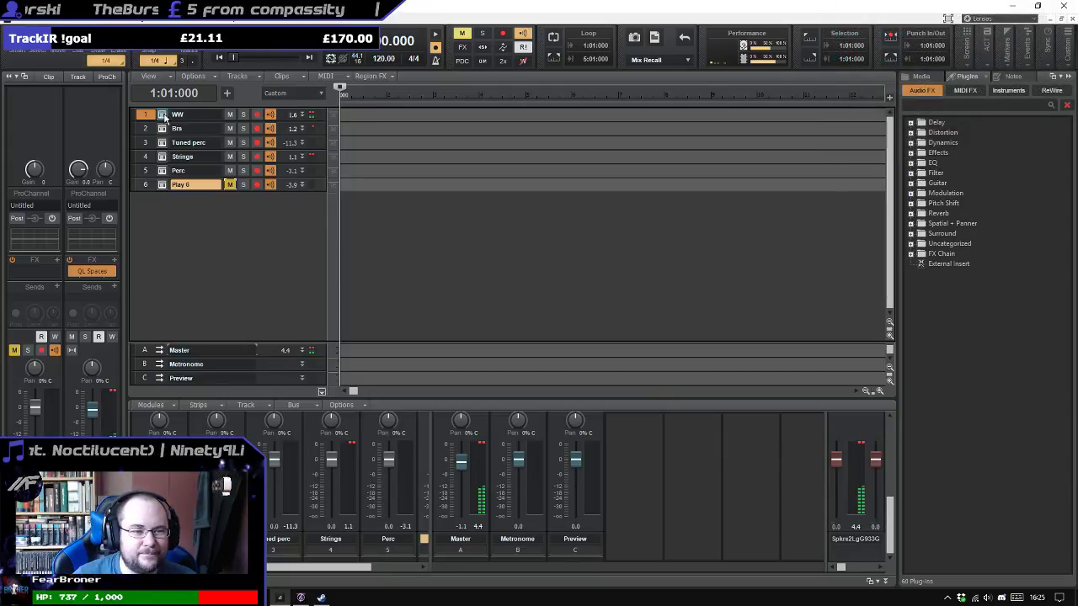
left_click(163, 115)
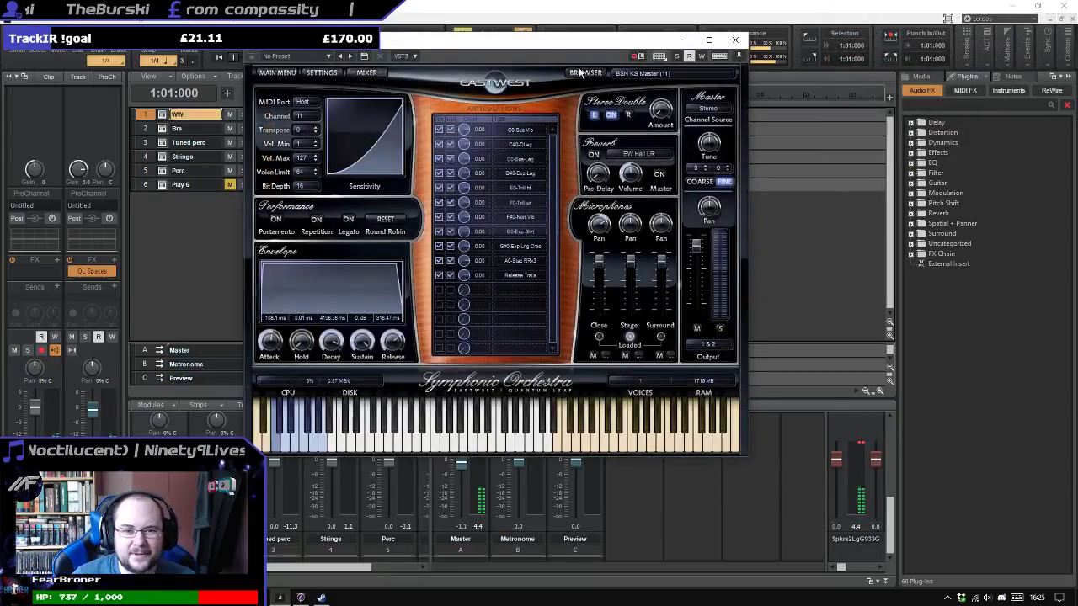
left_click(583, 72)
left_click(367, 73)
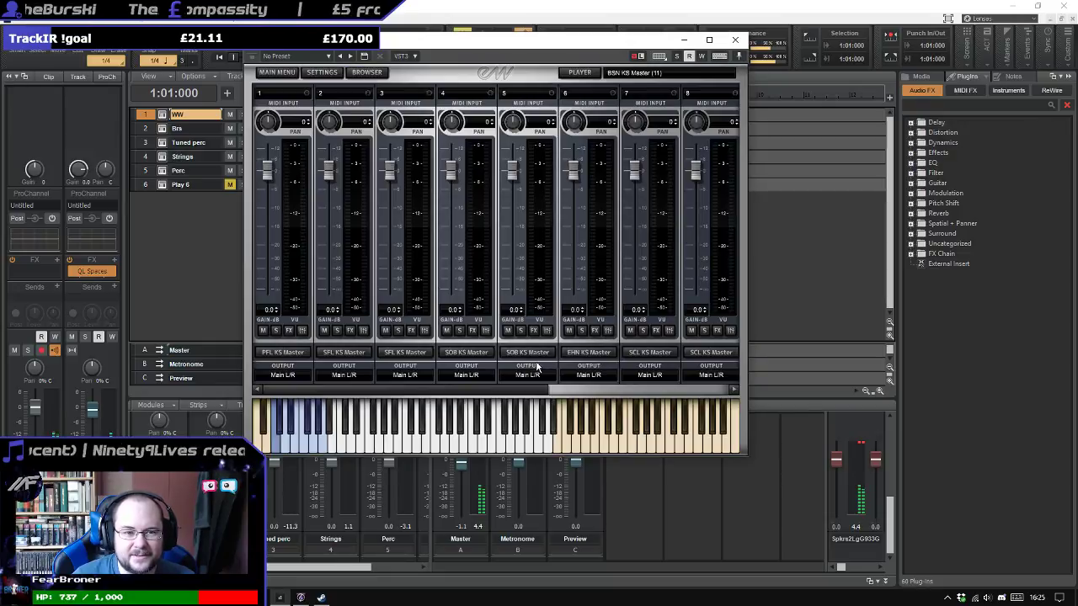
left_click_drag(525, 393, 694, 400)
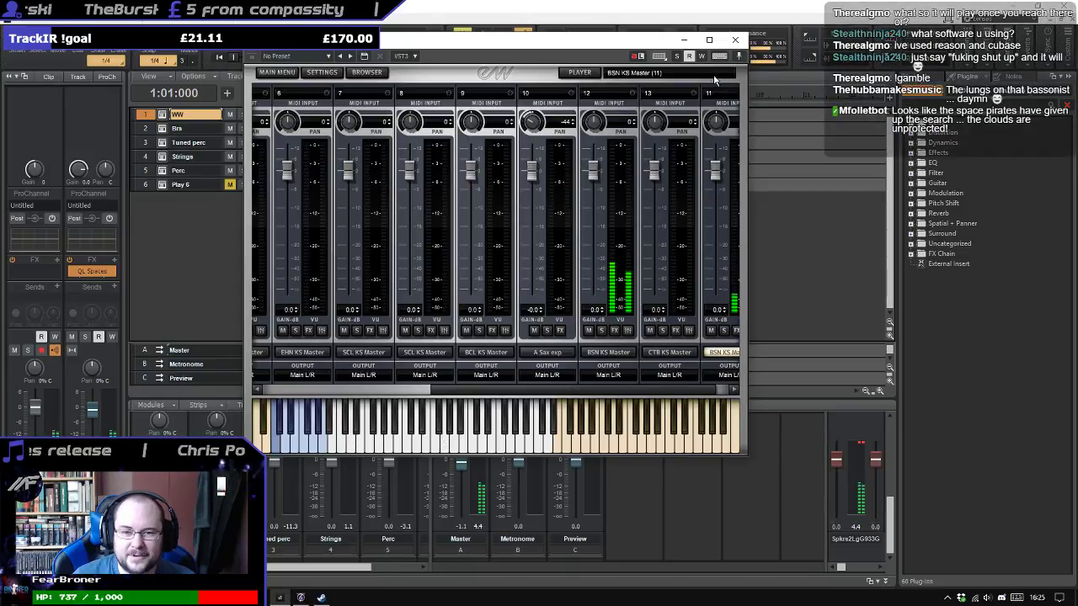
left_click(736, 40)
Toggle the DAW's audio engine off and on, and return to the Sibelius score.
left_click(330, 60)
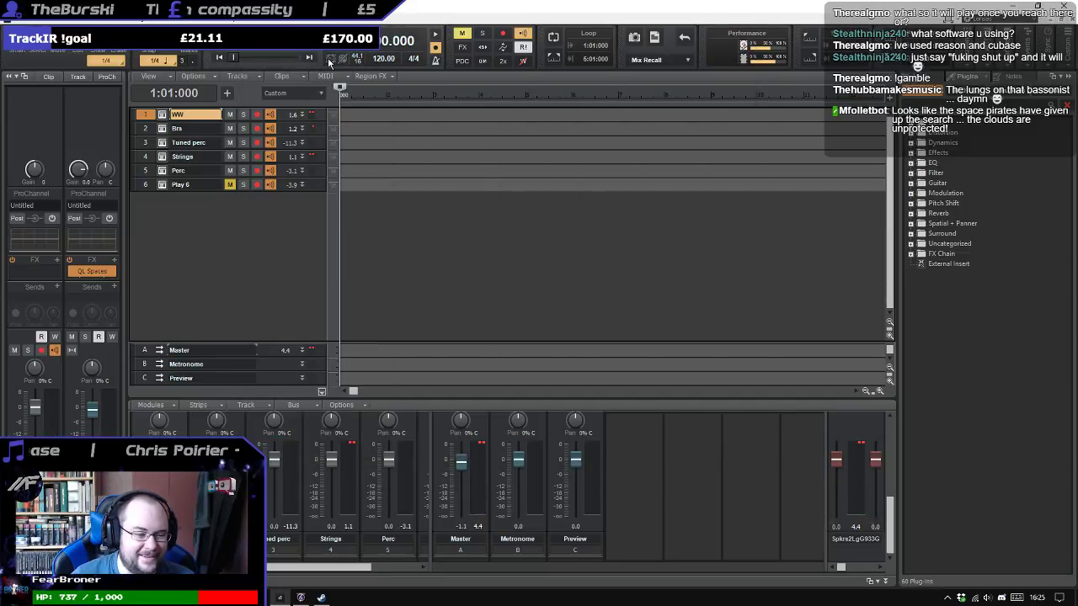
left_click(330, 60)
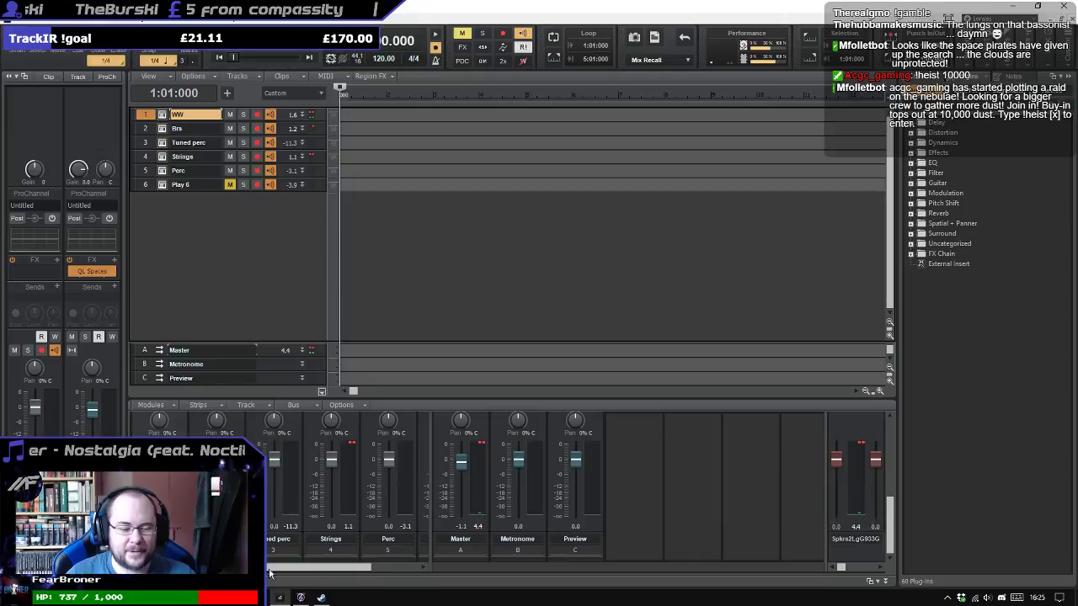
left_click(301, 598)
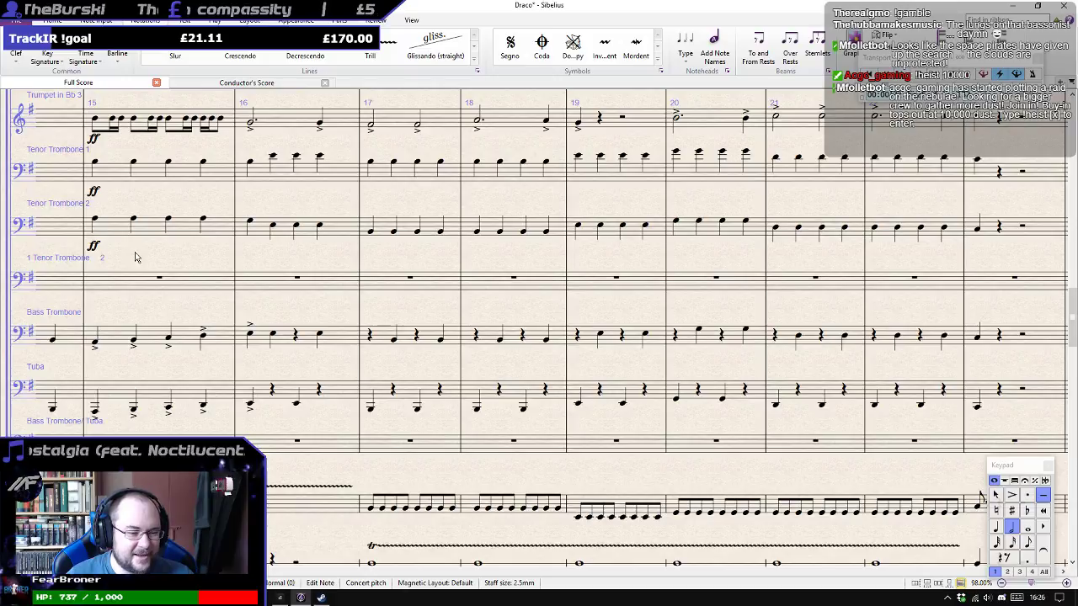
Play back the score from the Bass Trombone's first note in bar 14, stopping around bar 24.
left_click_drag(134, 257, 458, 206)
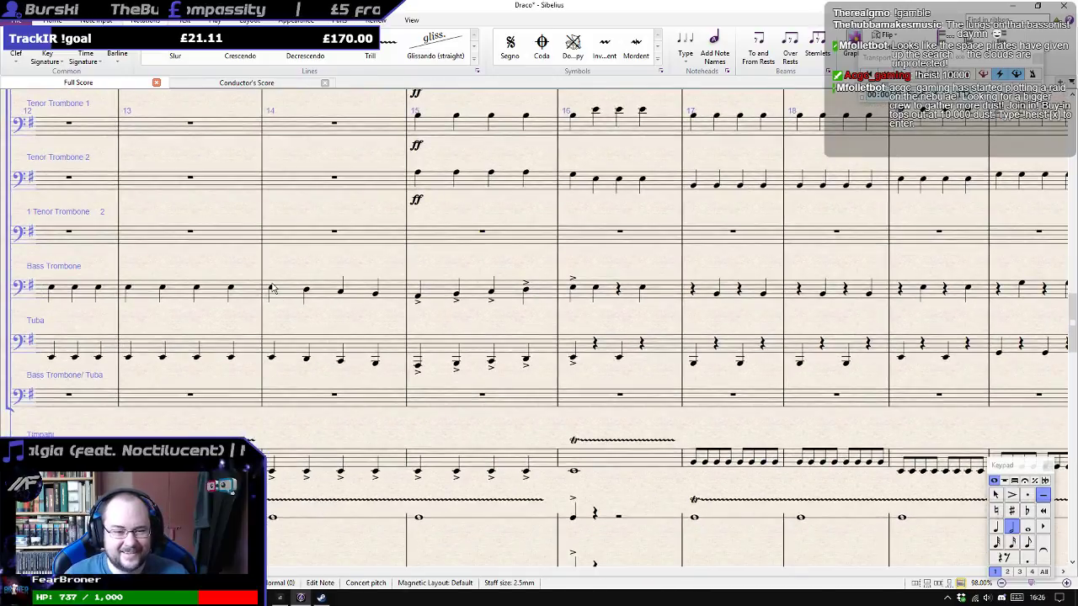
left_click(272, 288)
scroll(271, 288, "down", 3)
key("p")
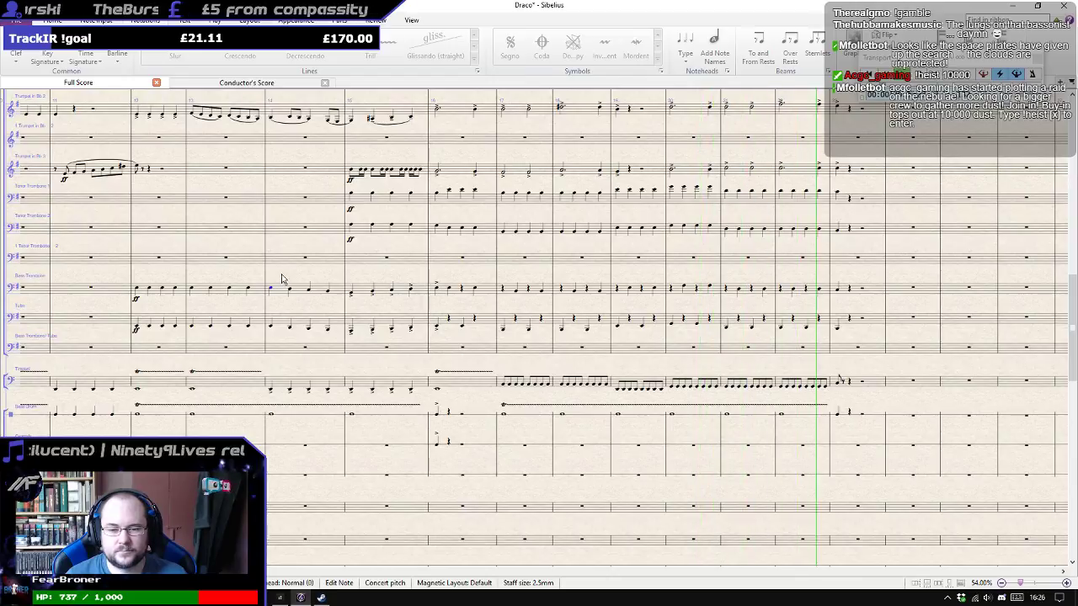
key("space")
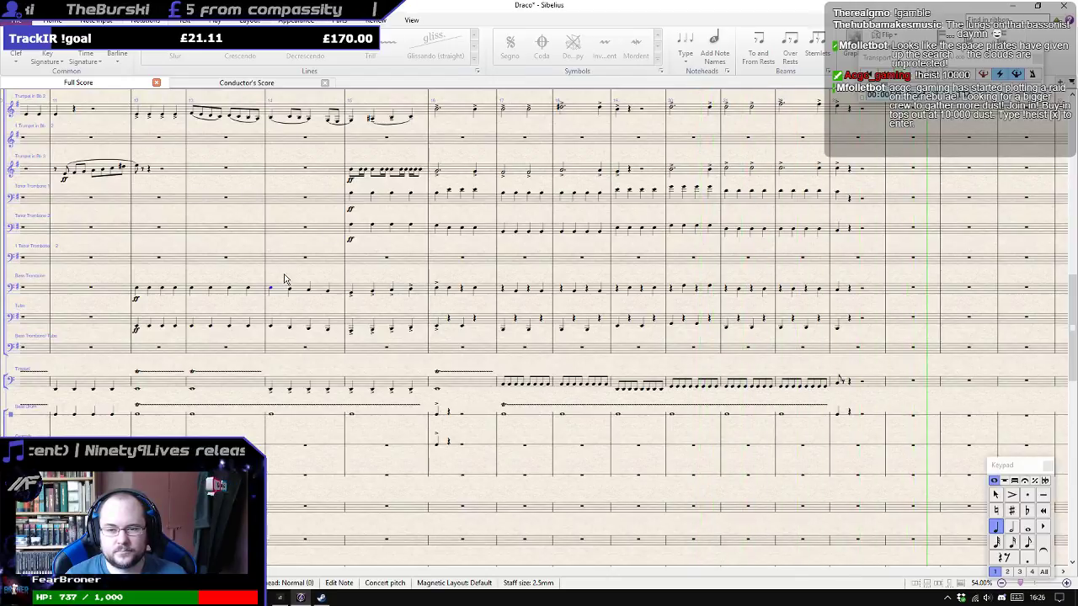
Replace the Timpani's whole note in bar 16 with eight repeated E eighth notes and delete the trill line above them.
scroll(283, 279, "up", 3)
left_click_drag(404, 433, 743, 366)
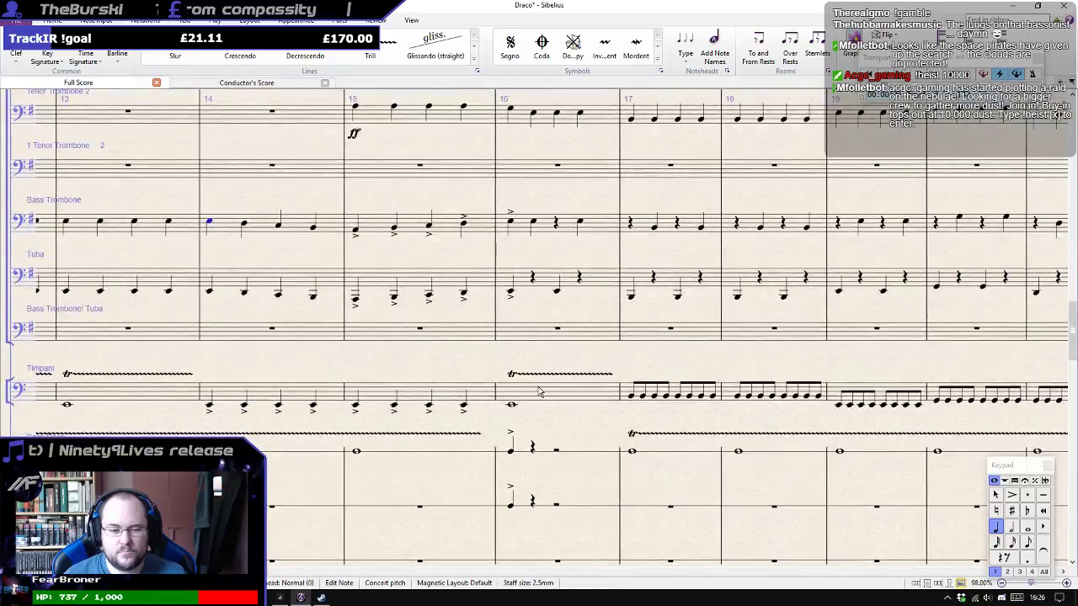
left_click(513, 408)
key("3")
key("n")
key("e")
key("e")
key("e")
key("r")
key("r")
key("r")
key("r")
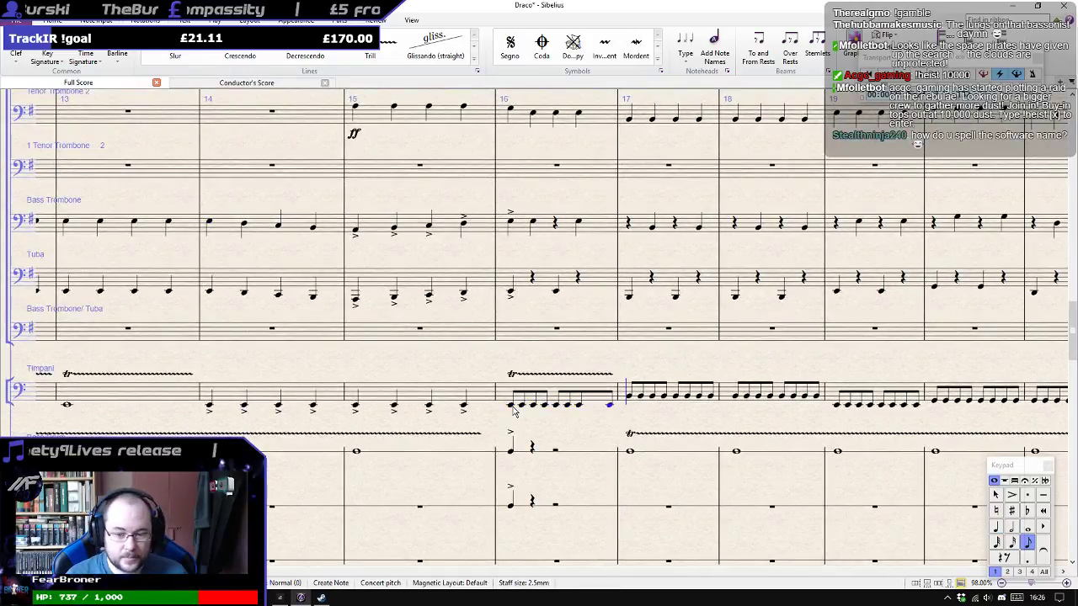
key("Escape")
left_click(527, 379)
key("Delete")
Enter eight E eighth notes in bar 16 of the Timpani hits staff and clear that bar in the Timpani rolls staff.
left_click(592, 404, "shift")
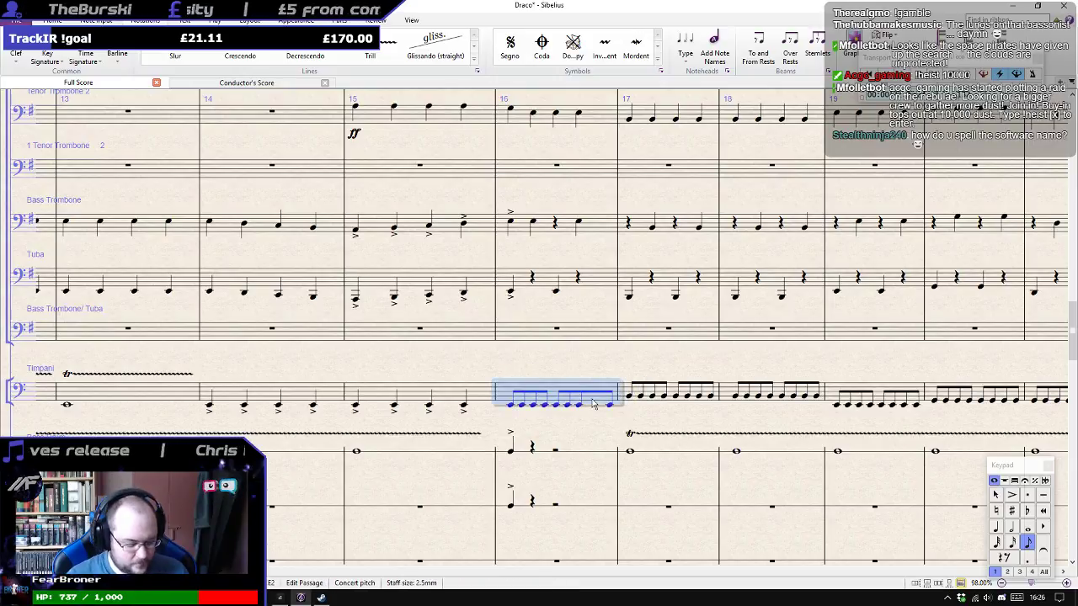
scroll(565, 402, "down", 5)
scroll(564, 402, "down", 10)
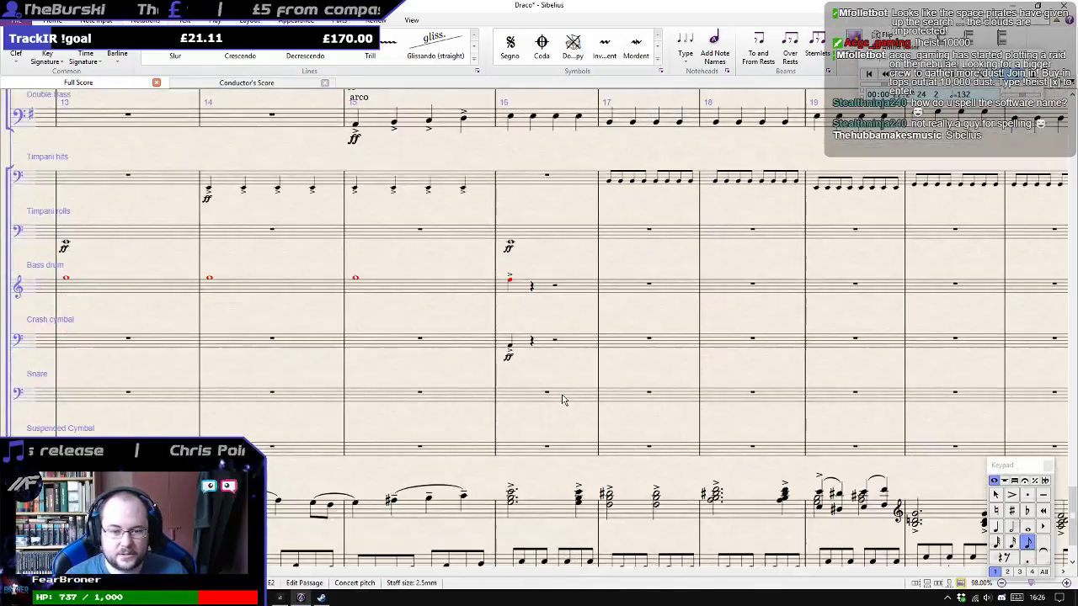
scroll(601, 408, "down", 5)
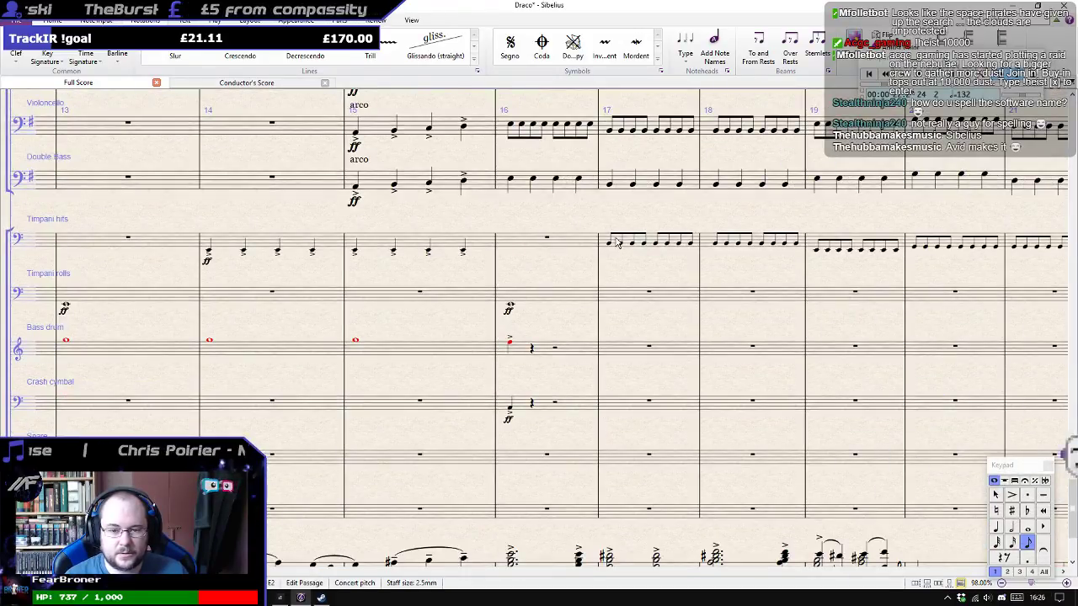
left_click(547, 240)
key("3")
key("e")
key("e")
key("e")
key("e")
key("e")
key("e")
key("e")
key("e")
key("Escape")
left_click(540, 300)
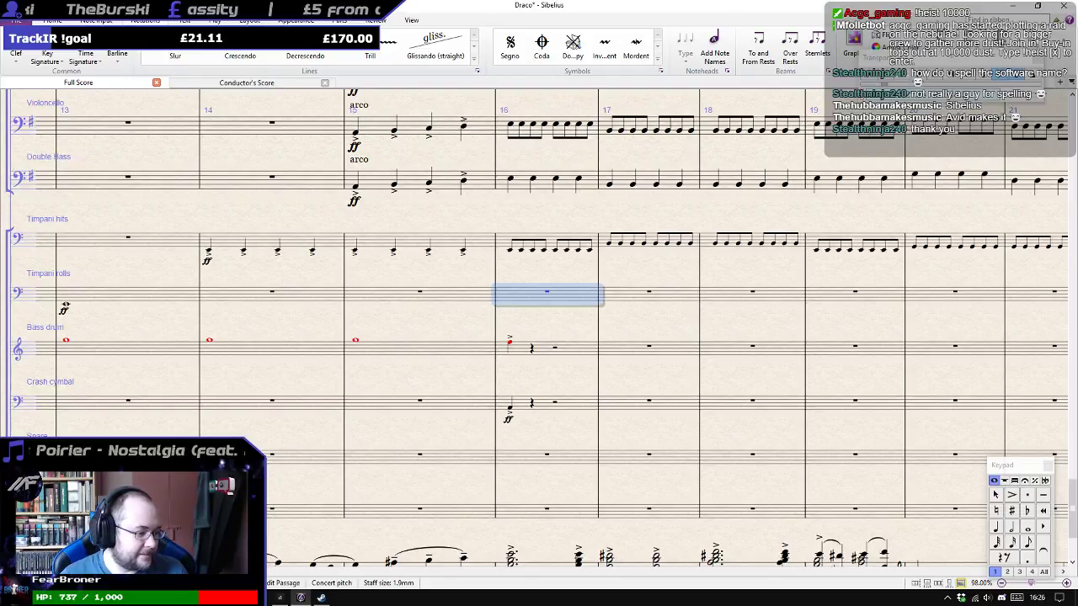
Examine the Timpani hits, percussion and string staves between bars 8 and 21, including the first Violin I note in bar 8.
left_click(209, 253)
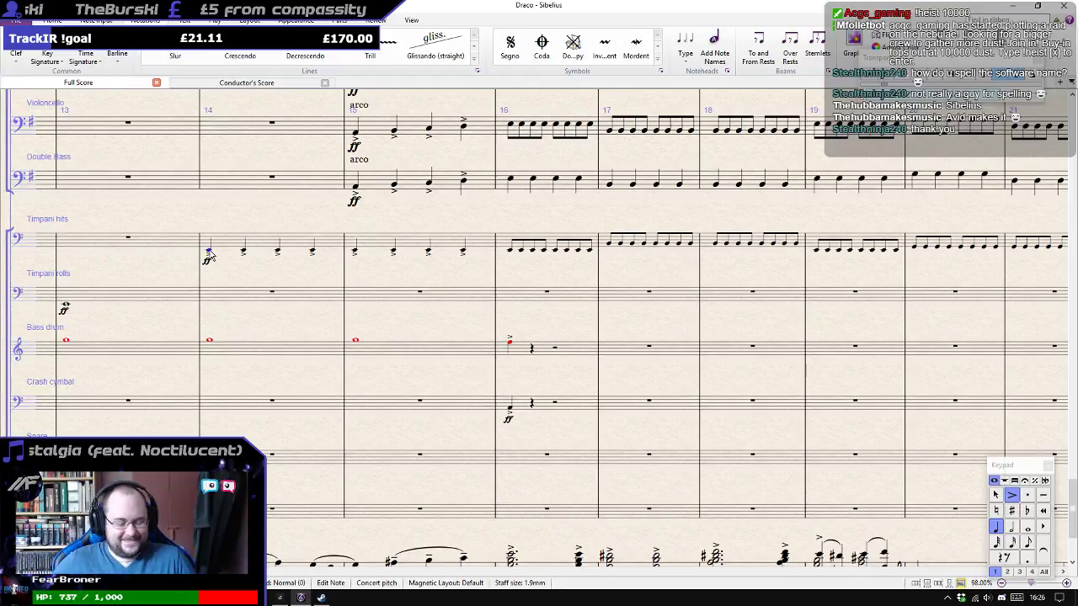
scroll(385, 269, "down", 3)
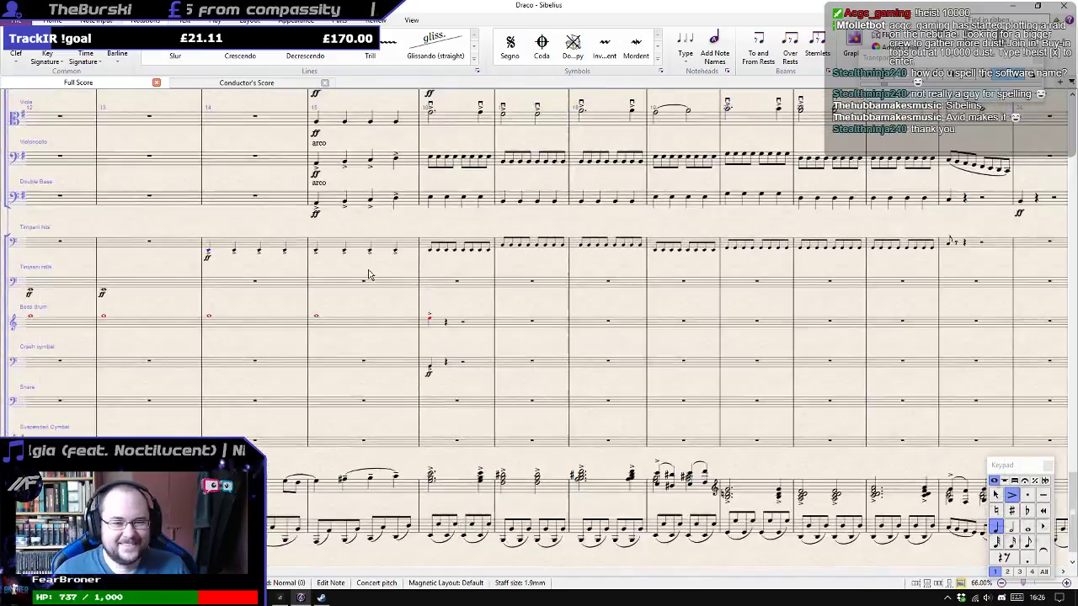
scroll(367, 277, "up", 2)
left_click_drag(304, 293, 306, 295)
scroll(306, 294, "up", 3)
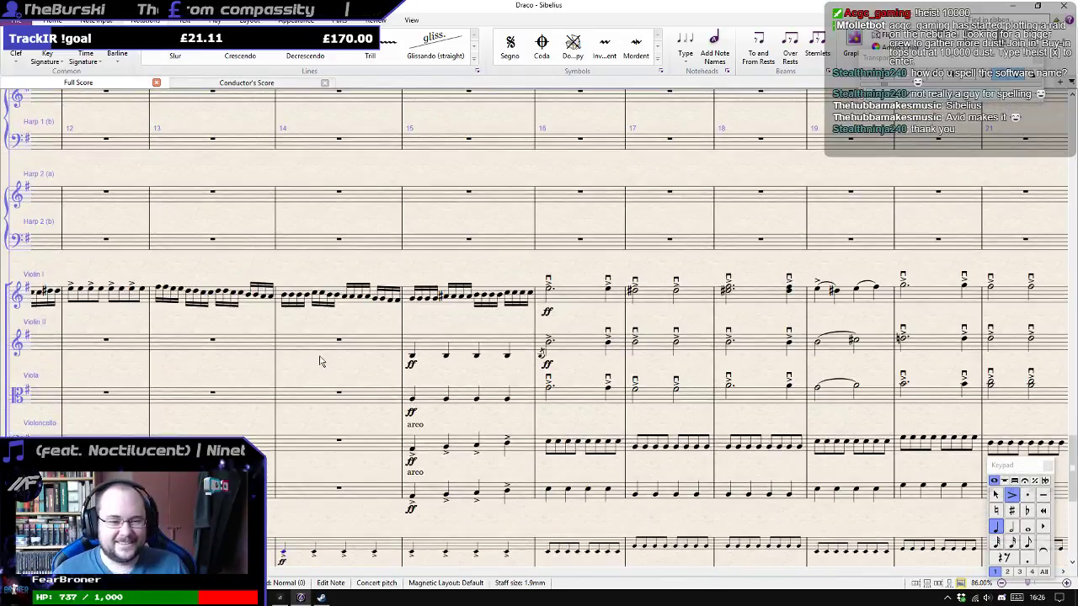
left_click_drag(366, 326, 642, 314)
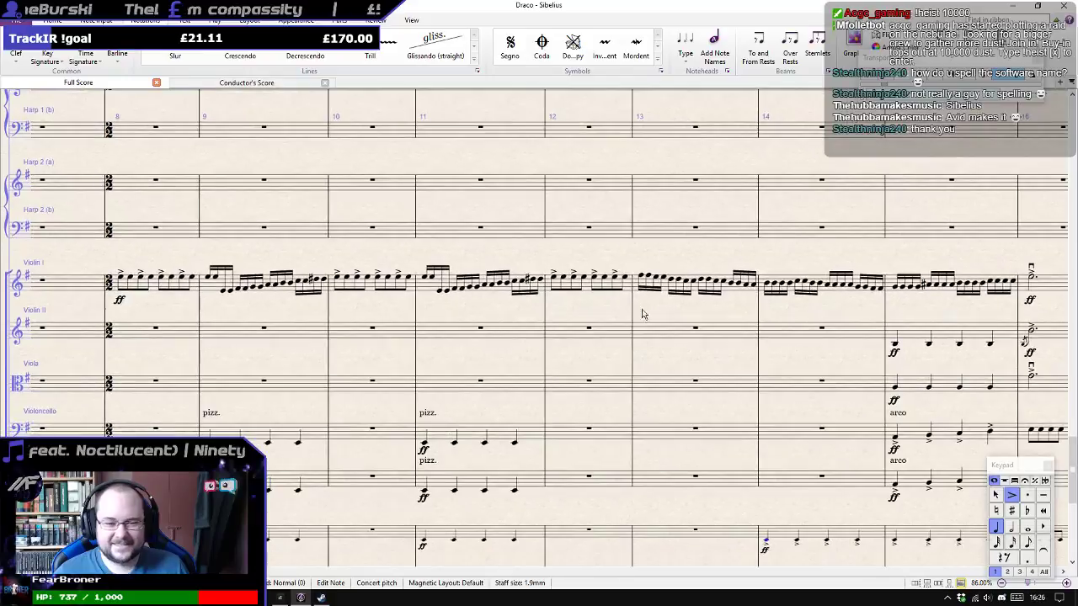
left_click(120, 279)
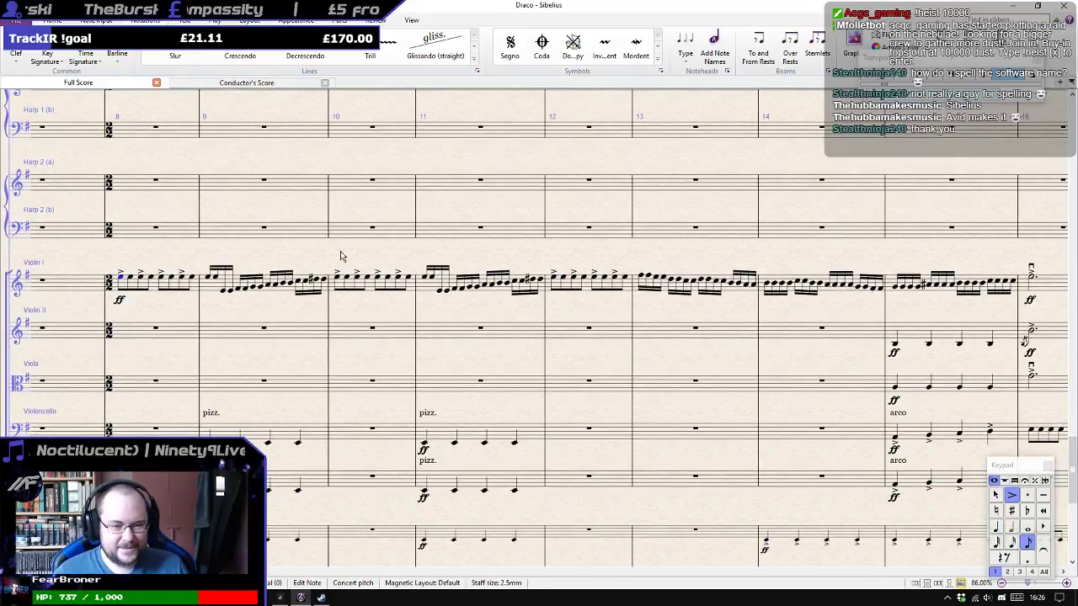
scroll(336, 257, "up", 3)
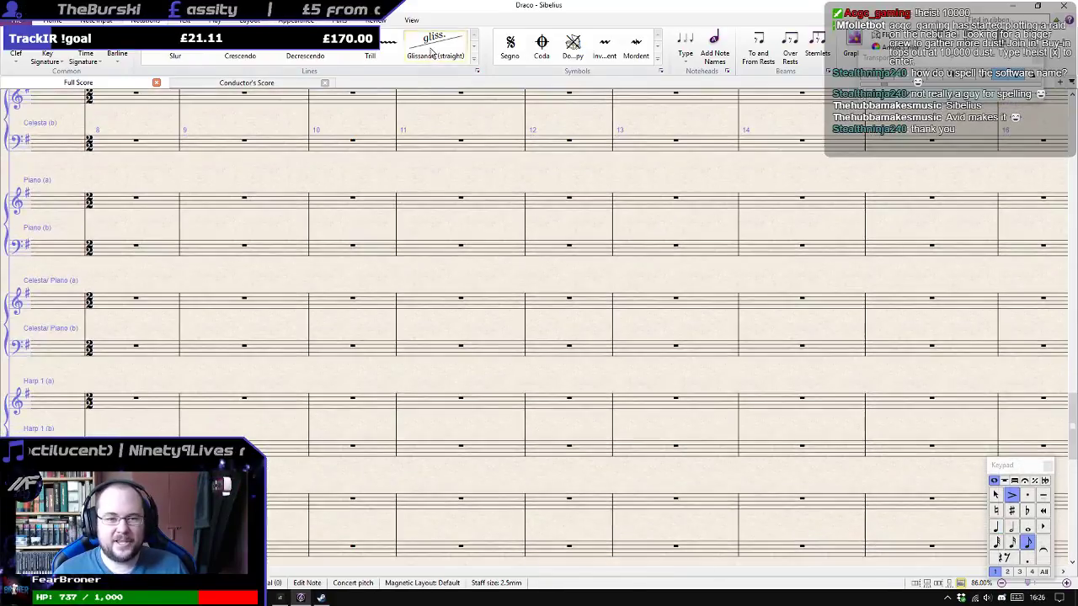
scroll(429, 64, "down", 3)
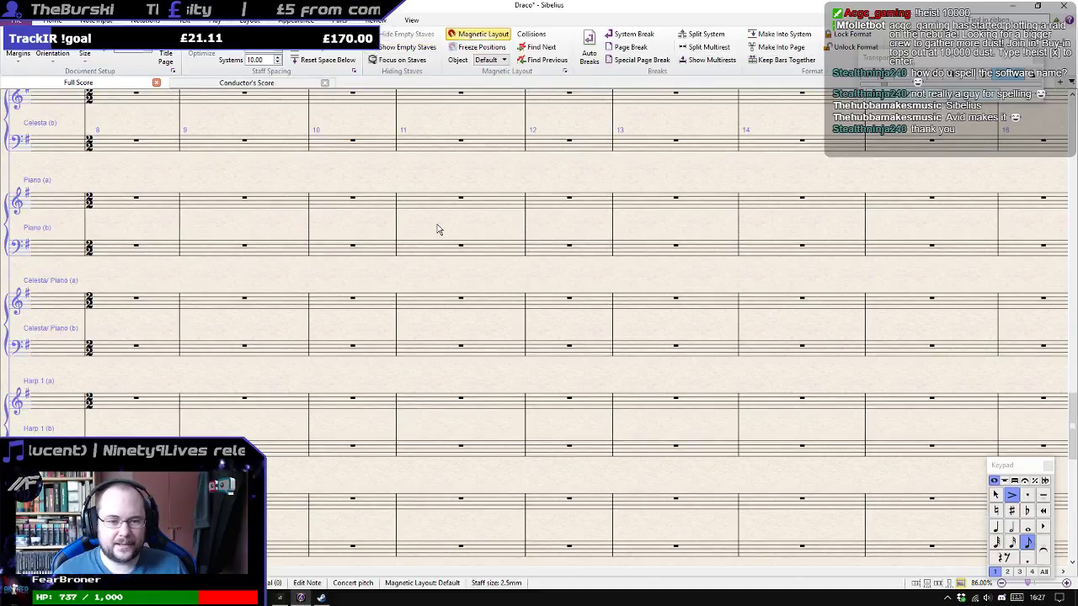
scroll(474, 250, "up", 5)
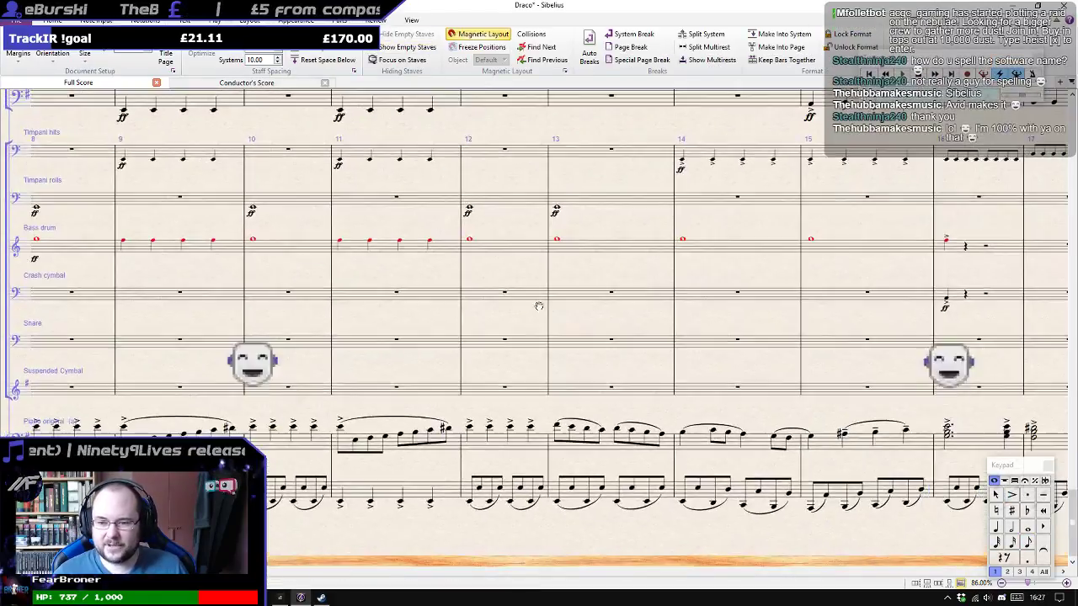
left_click_drag(583, 296, 424, 339)
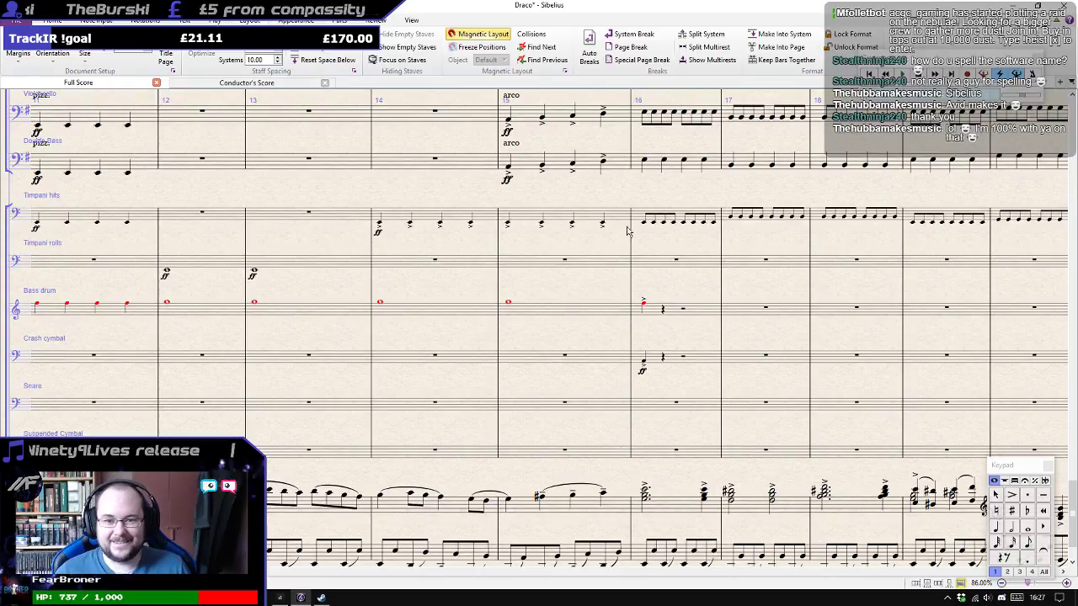
scroll(585, 207, "up", 5)
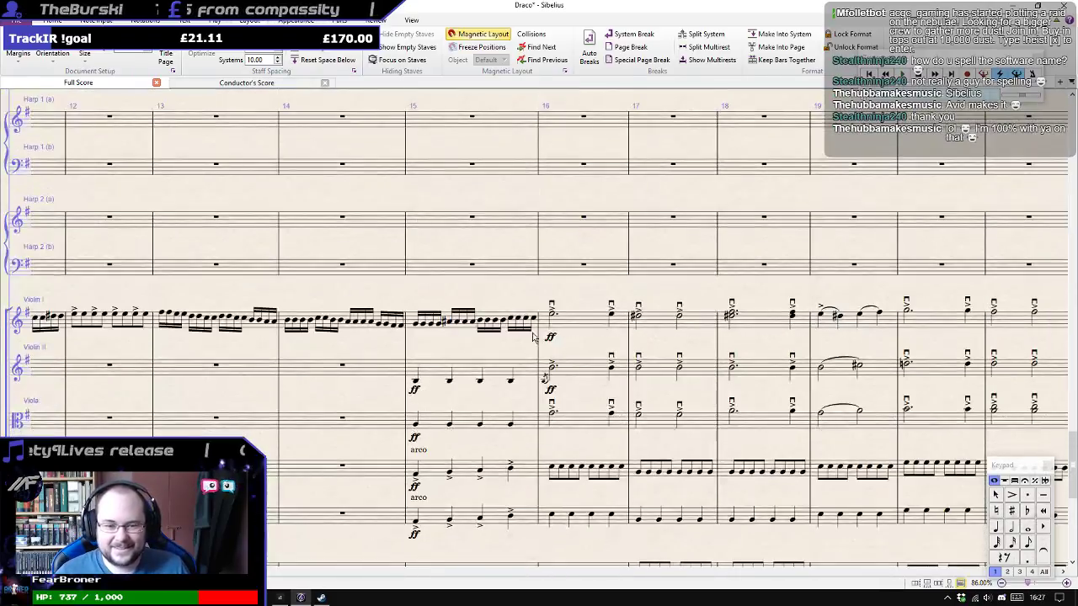
Play back the score from Trumpet in Bb 1's first note in bar 8, stopping around bar 24.
scroll(507, 296, "up", 6)
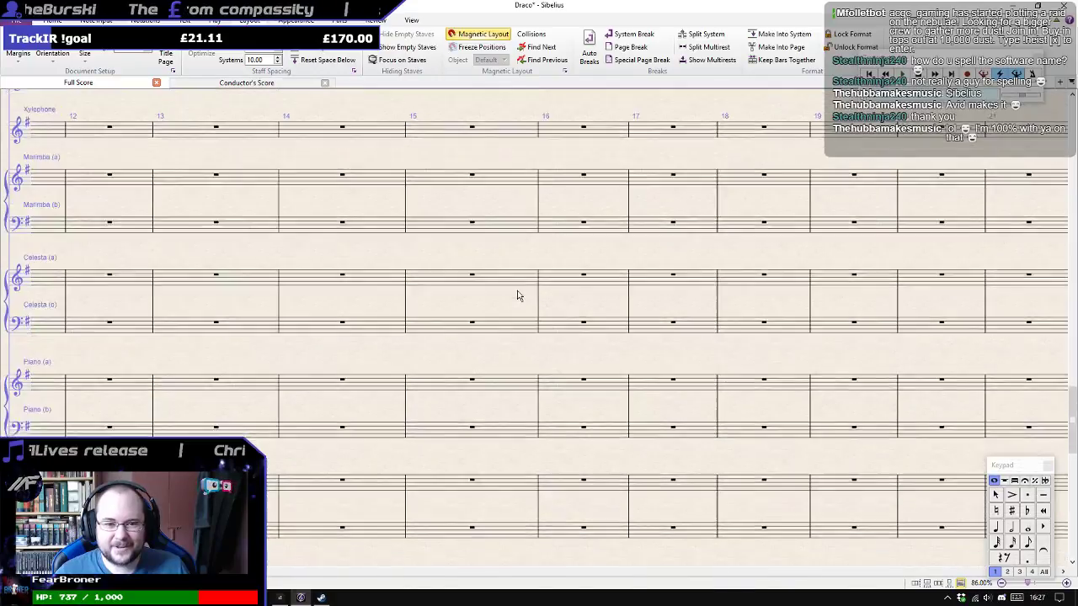
scroll(531, 300, "up", 4)
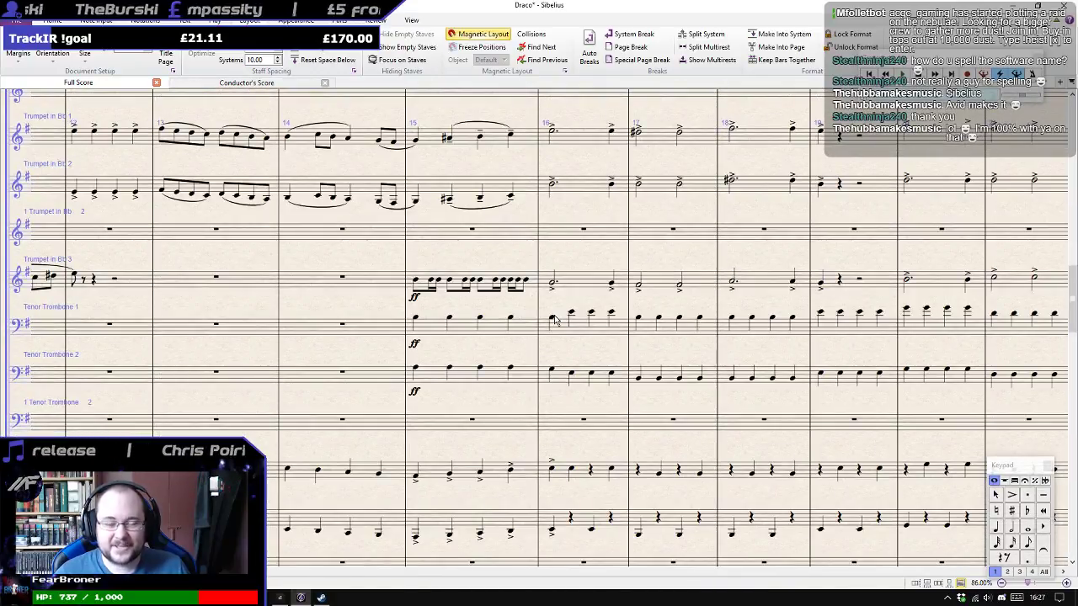
scroll(554, 320, "down", 2)
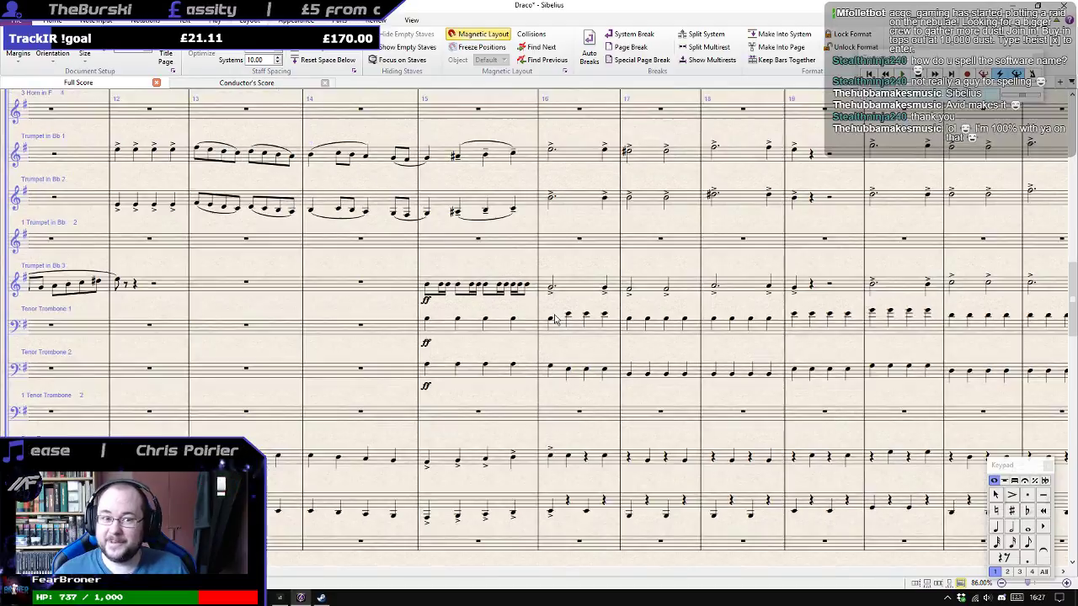
left_click_drag(276, 281, 814, 273)
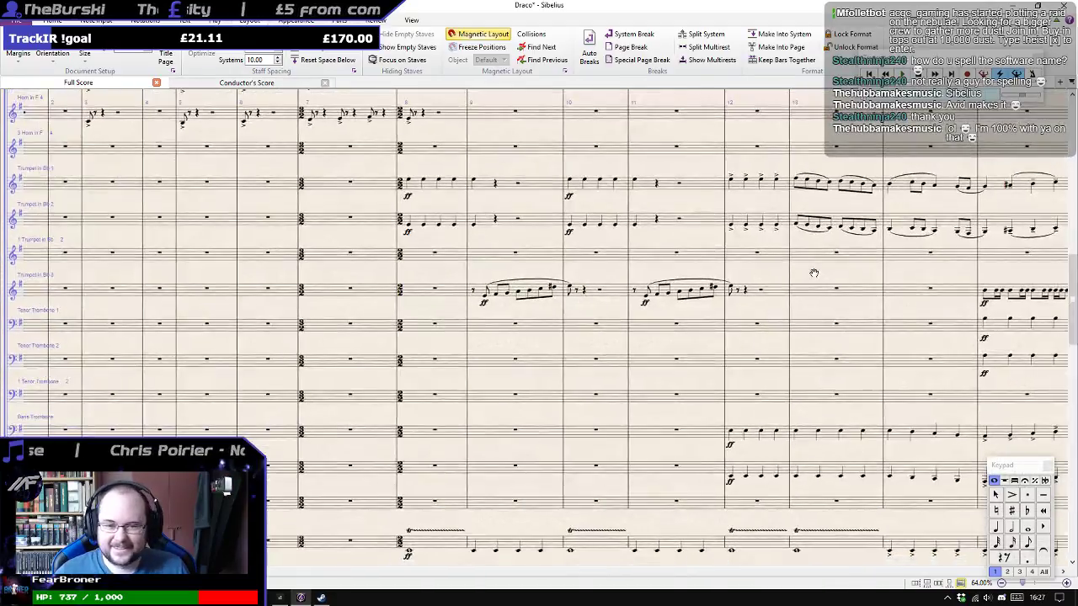
left_click(408, 183)
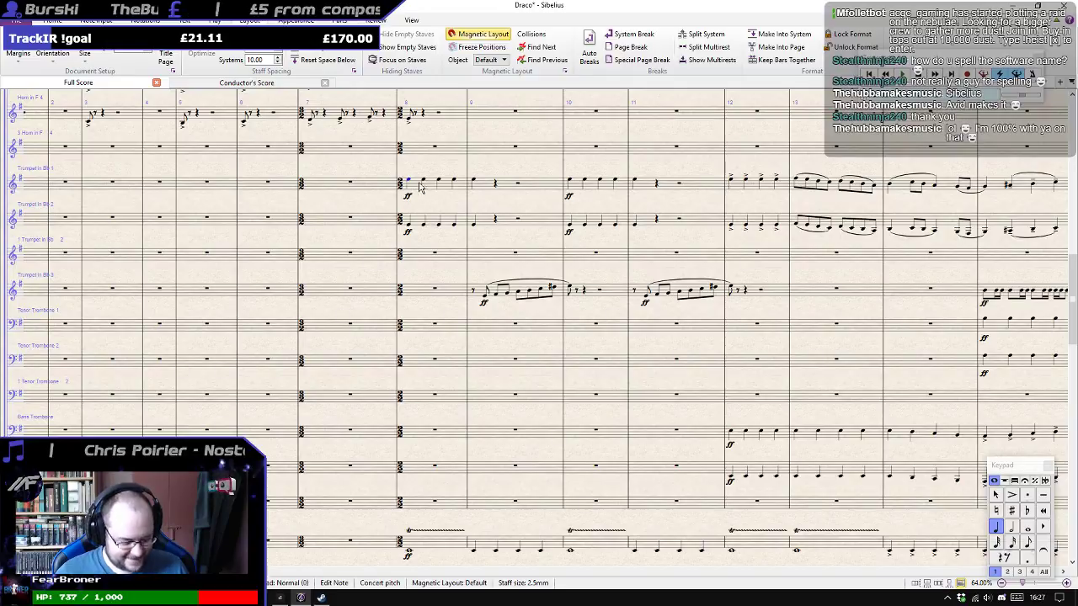
scroll(411, 221, "up", 2)
key("space")
scroll(412, 221, "down", 3)
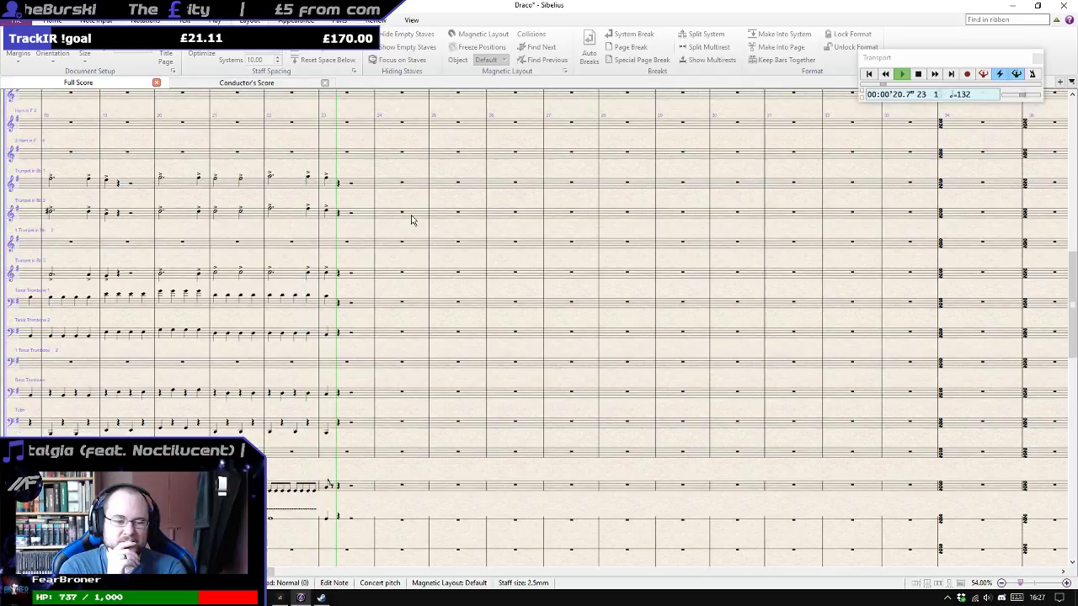
key("space")
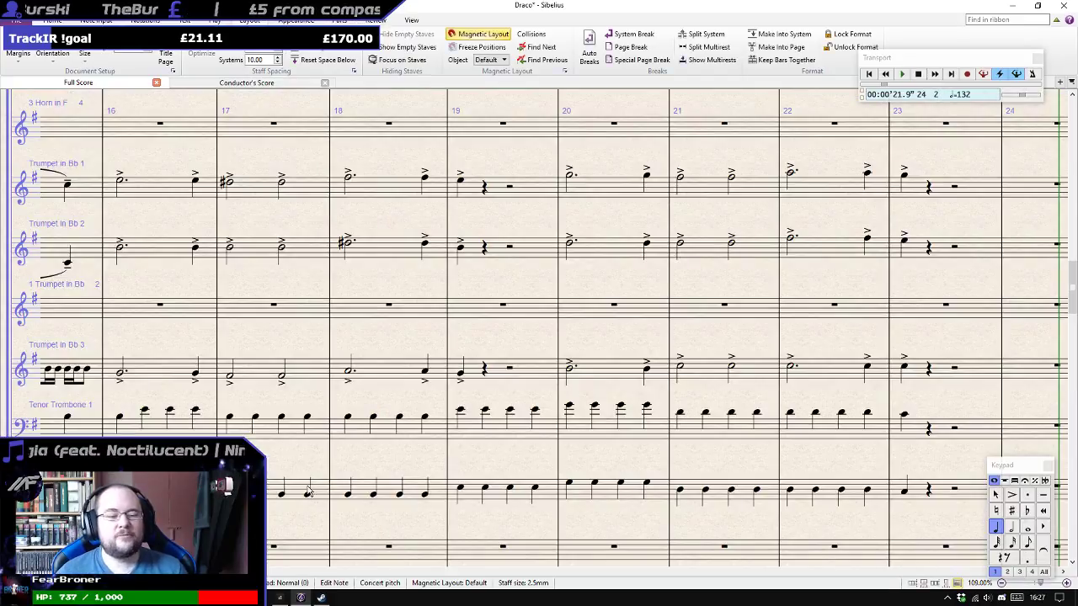
Switch to Cakewalk and review the MIDI device and the MIDI playback and recording preferences without changing them.
left_click(280, 598)
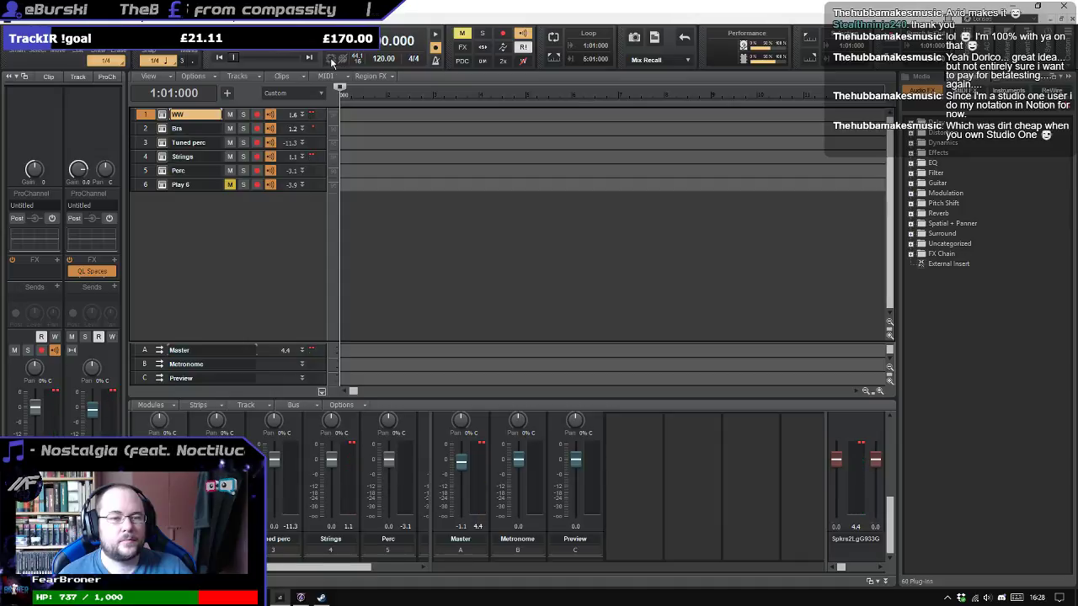
left_click(20, 18)
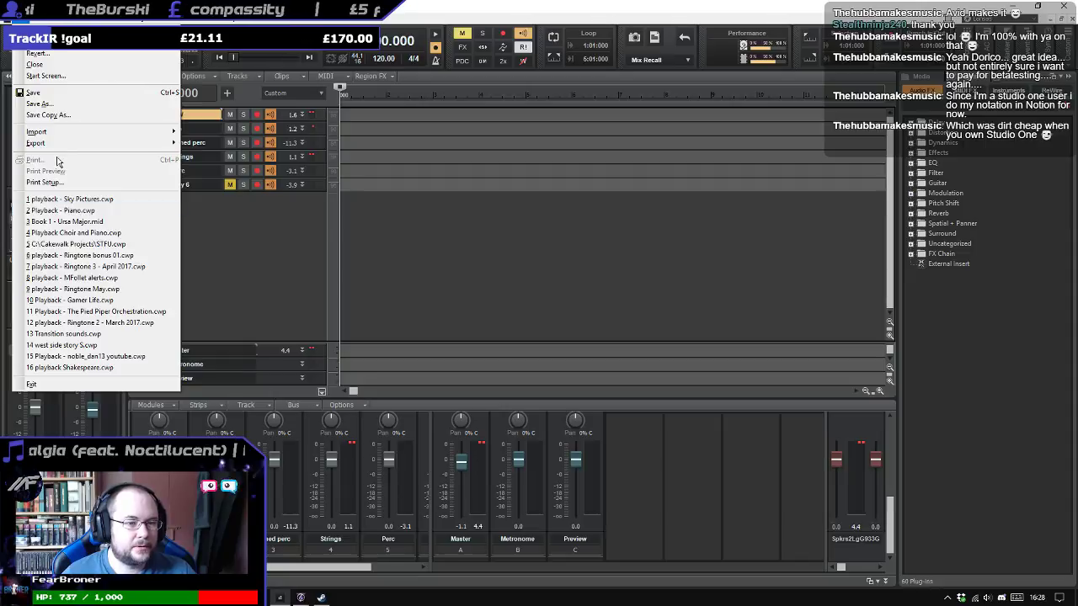
mouse_move(39, 20)
left_click(63, 193)
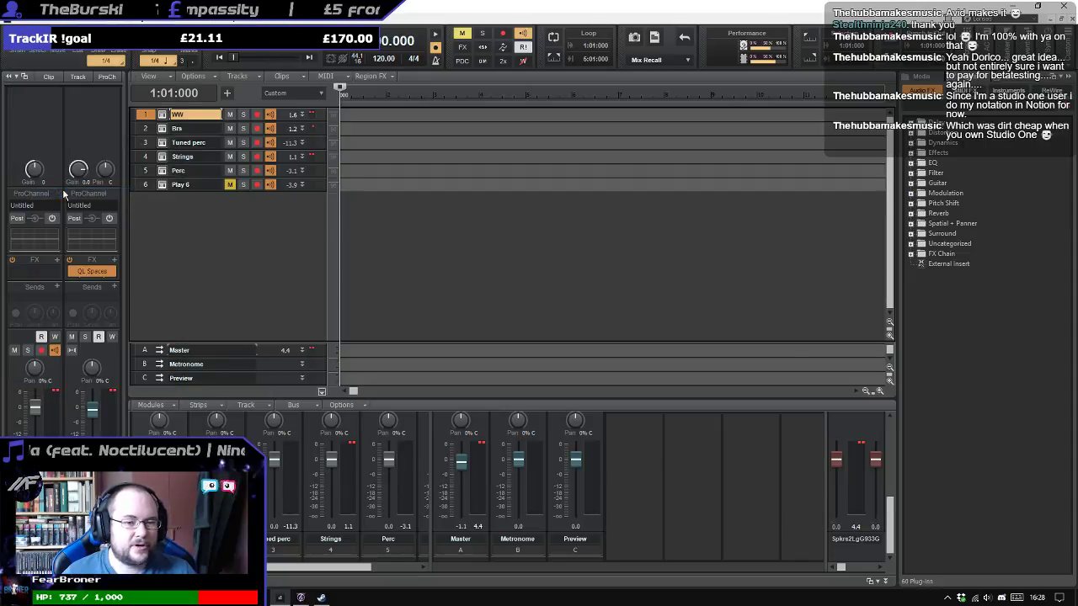
left_click(409, 205)
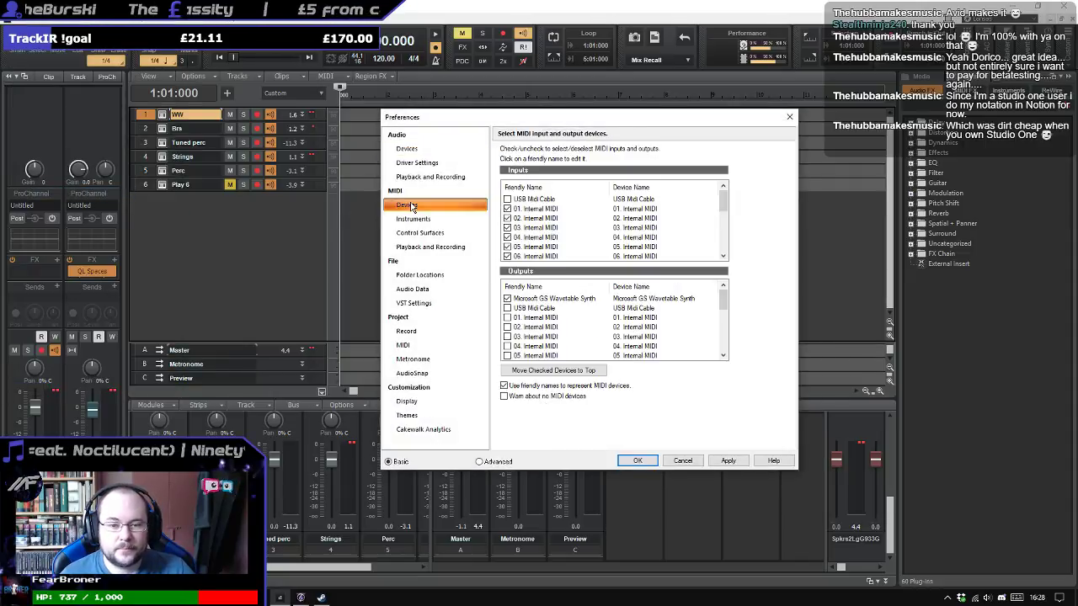
scroll(573, 323, "down", 4)
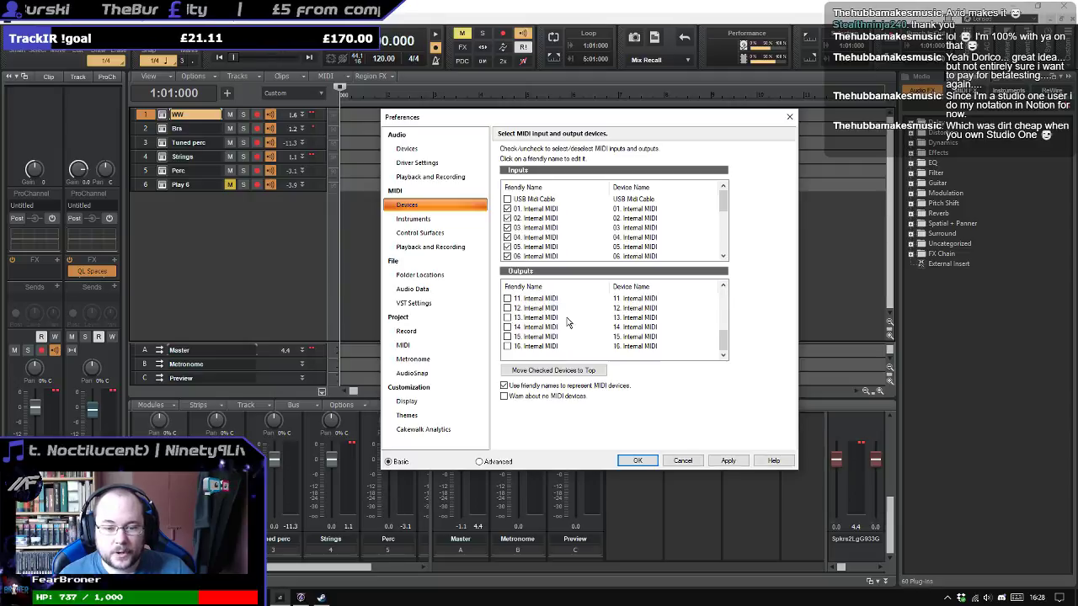
left_click(440, 248)
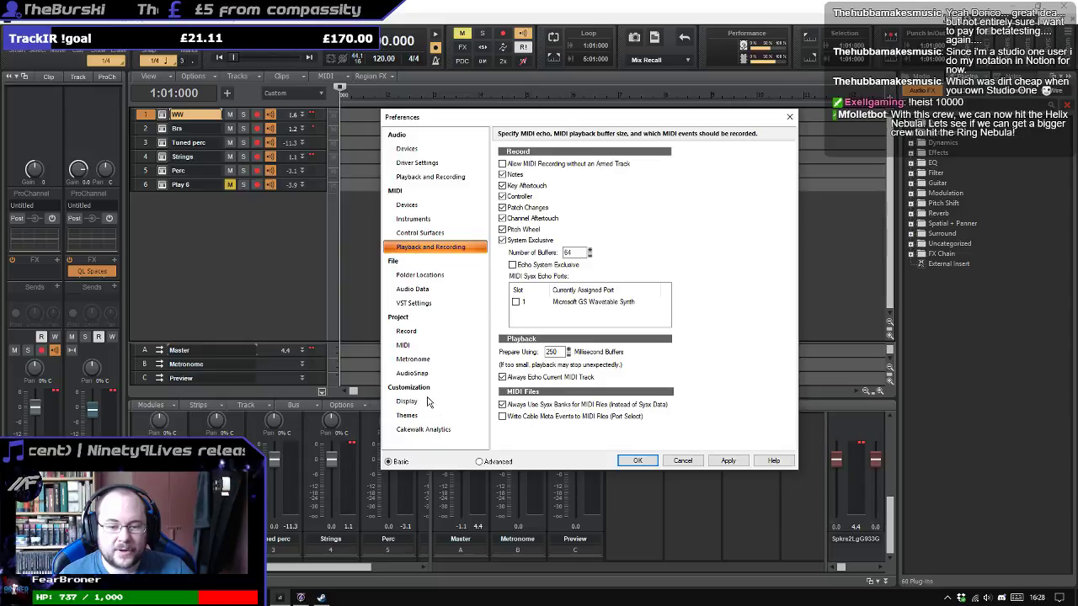
left_click(682, 460)
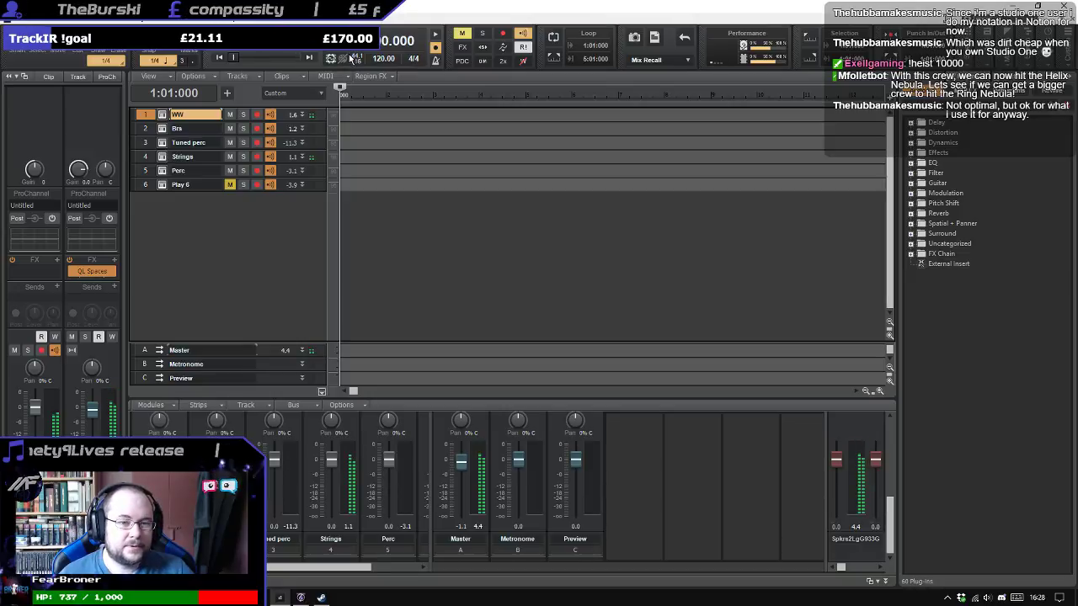
Switch back to Sibelius and play the score from Trumpet in Bb 1's first note in bar 14.
left_click(301, 598)
left_click_drag(205, 221, 730, 257)
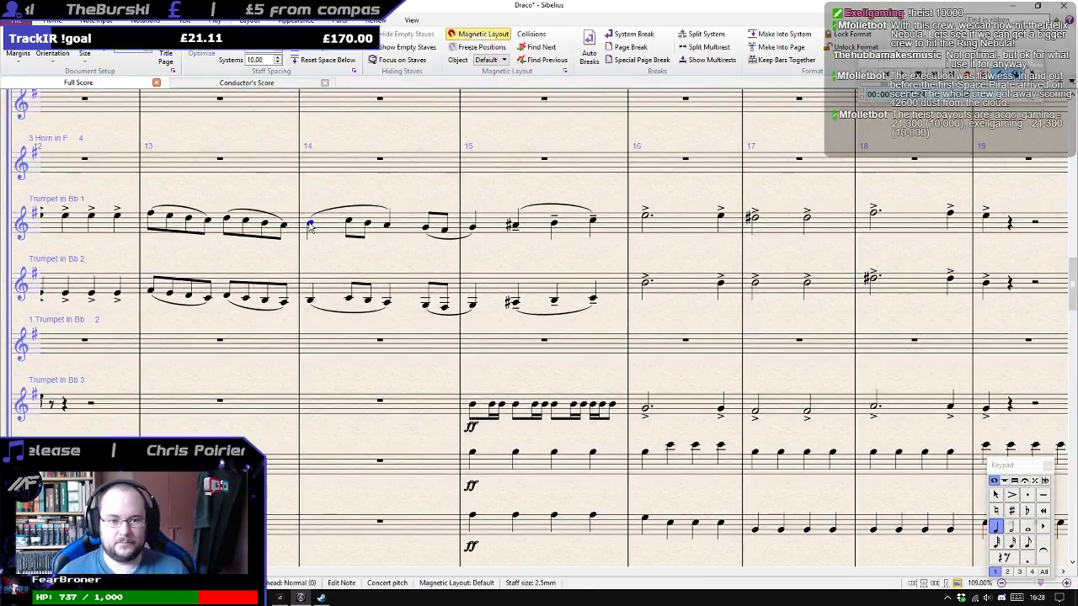
scroll(309, 225, "down", 3)
key("space")
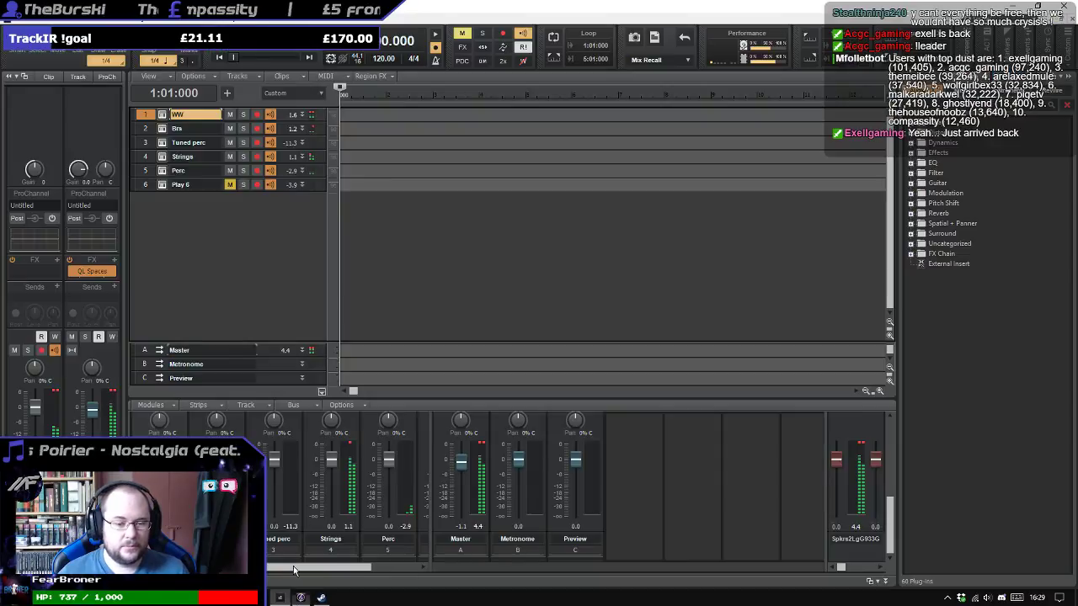
Turn Cakewalk's audio engine back on and return to the Sibelius score.
left_click(300, 597)
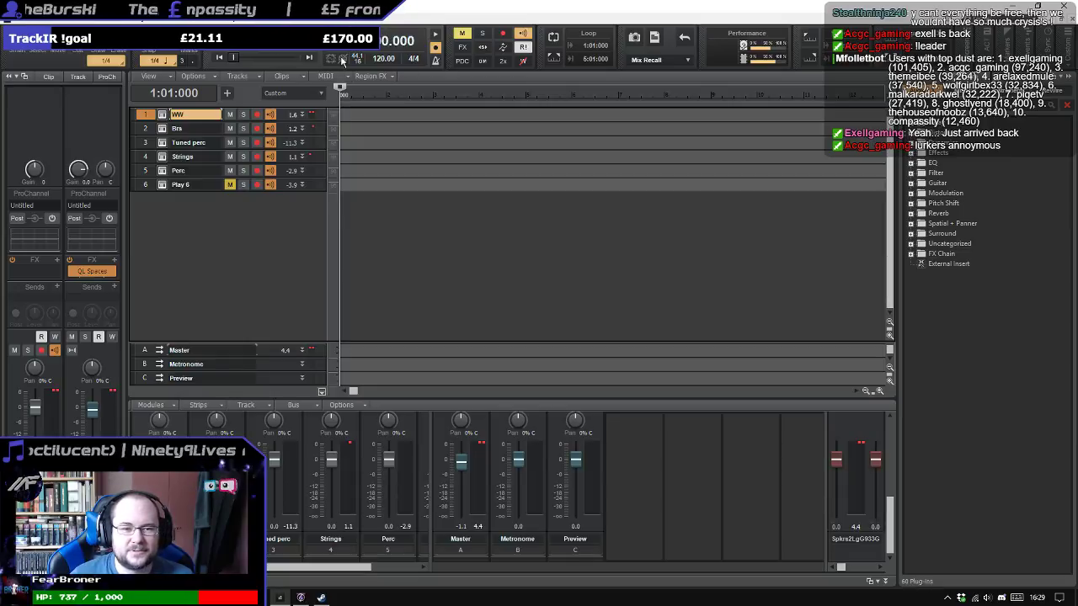
left_click(332, 61)
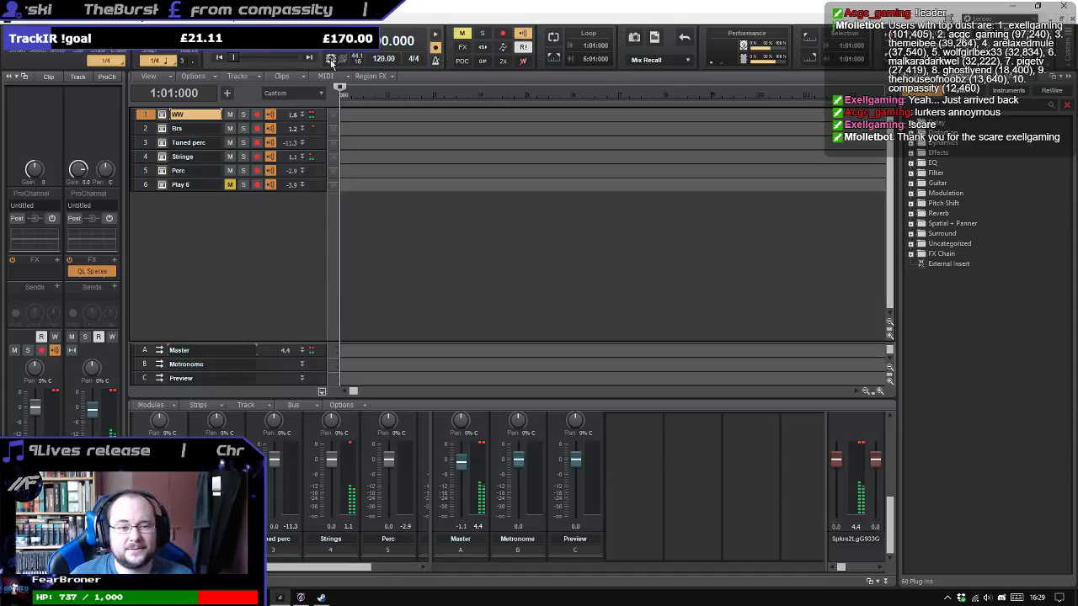
left_click(300, 597)
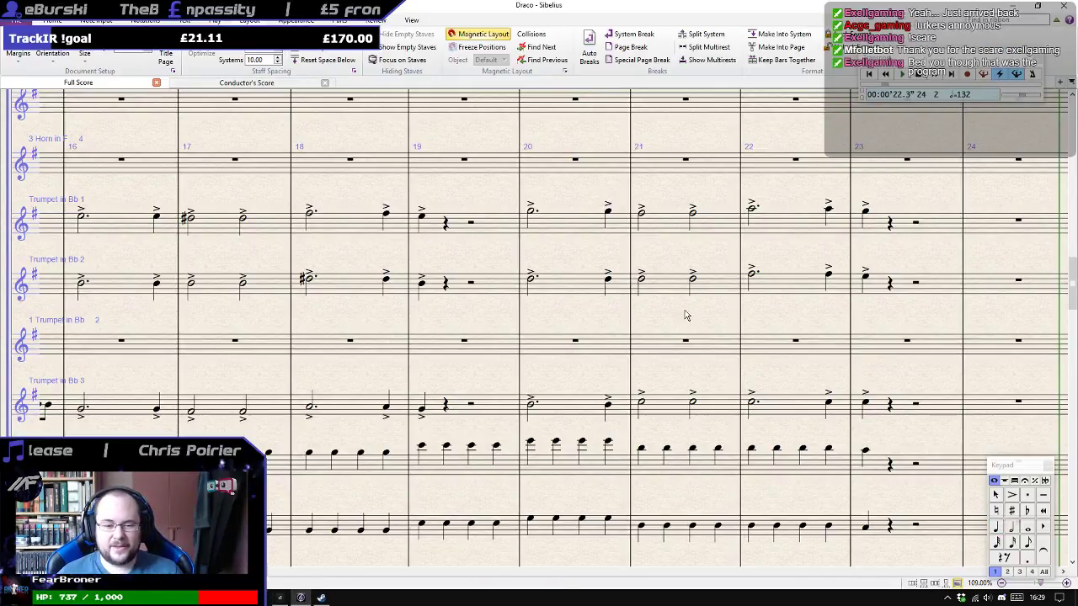
Select bar 24 in the upper Piano original staff and all five string staves, and focus the score on those staves.
scroll(686, 316, "down", 10)
scroll(686, 316, "down", 2, "ctrl")
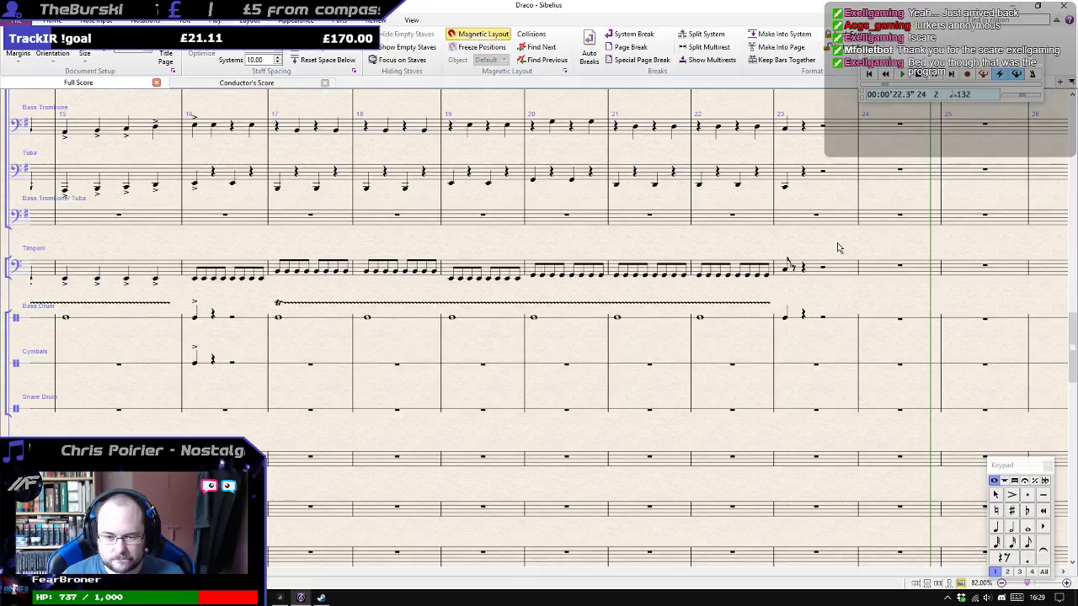
left_click_drag(837, 247, 870, 254)
scroll(413, 253, "down", 4, "ctrl")
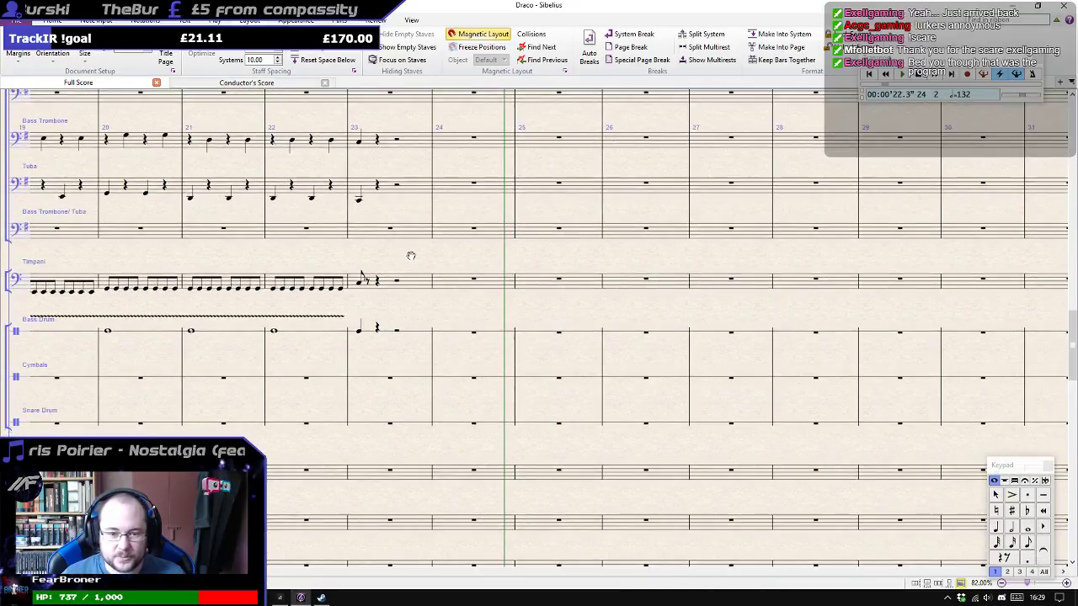
scroll(463, 266, "down", 5)
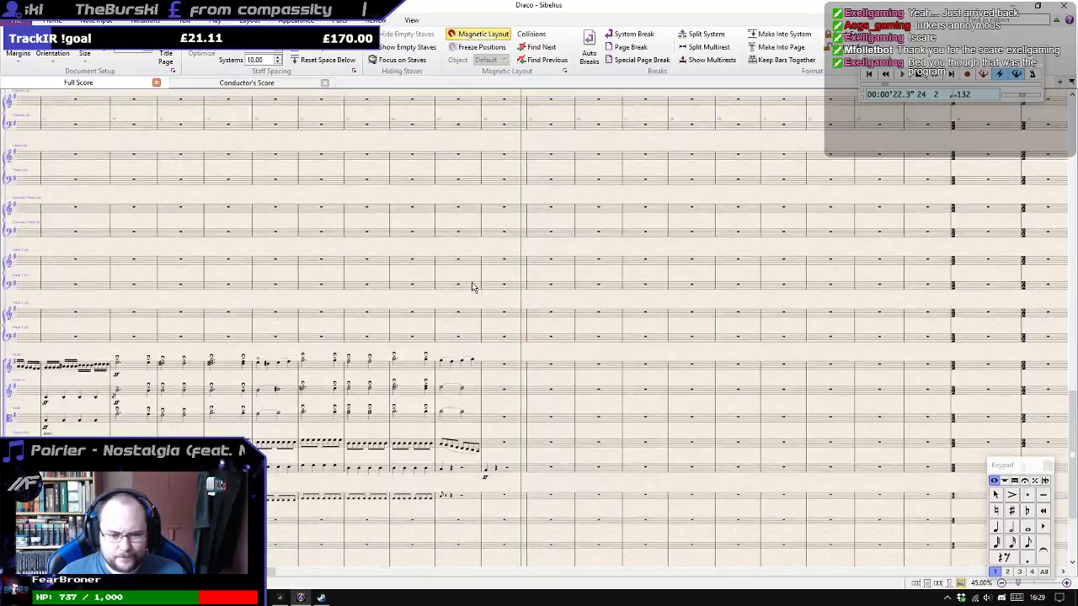
scroll(502, 546, "up", 3, "ctrl")
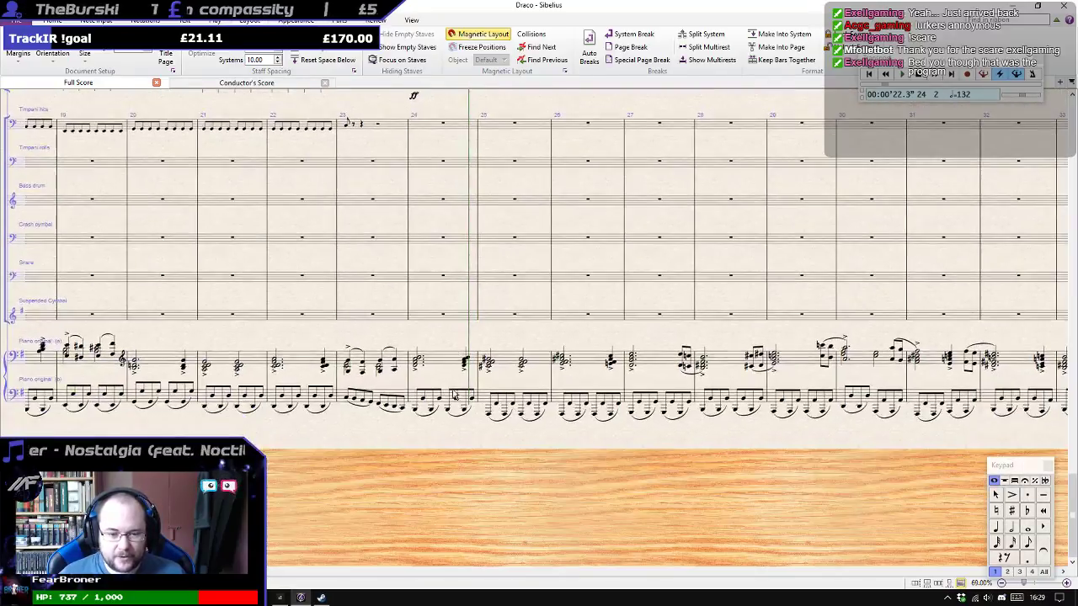
scroll(455, 395, "up", 1, "ctrl")
left_click(434, 367)
left_click_drag(761, 459, 816, 424)
scroll(423, 342, "up", 3)
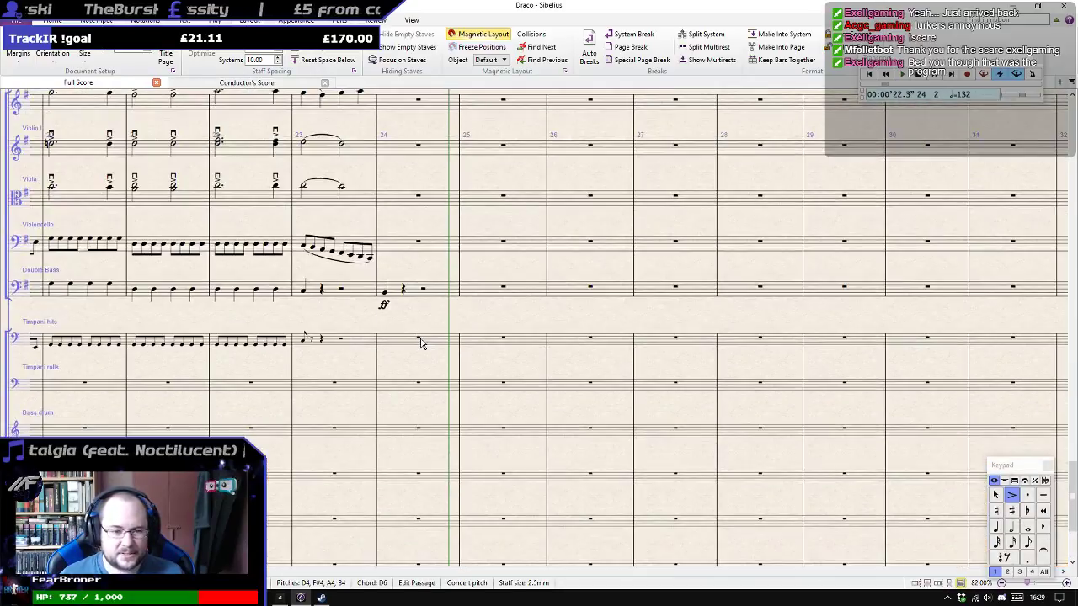
scroll(403, 334, "up", 3)
left_click_drag(390, 320, 405, 446)
left_click(413, 468, "ctrl")
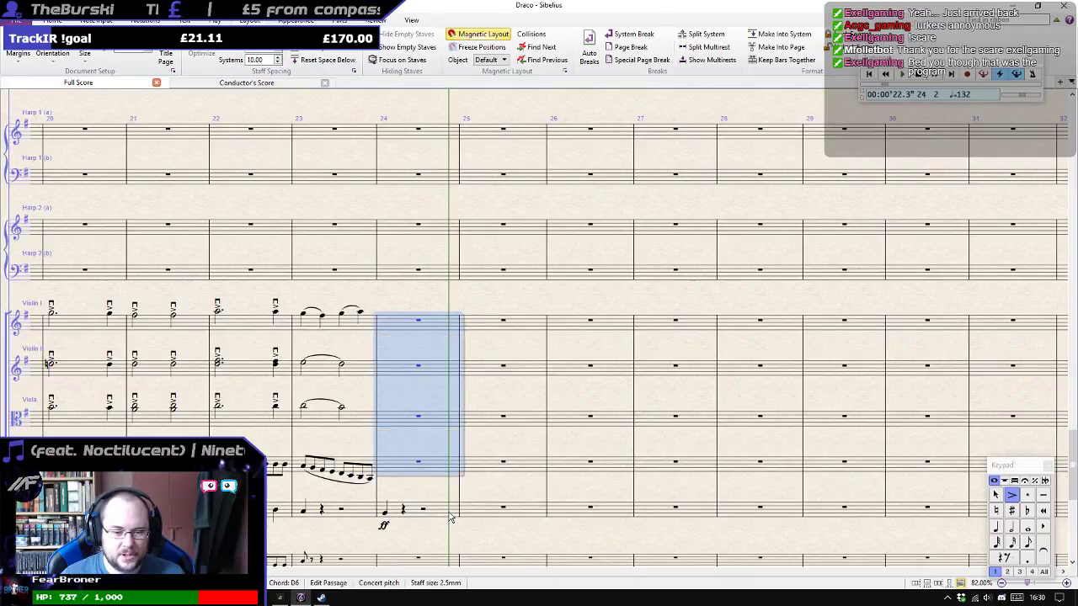
left_click(449, 513, "ctrl")
scroll(433, 404, "down", 5)
scroll(412, 419, "up", 5)
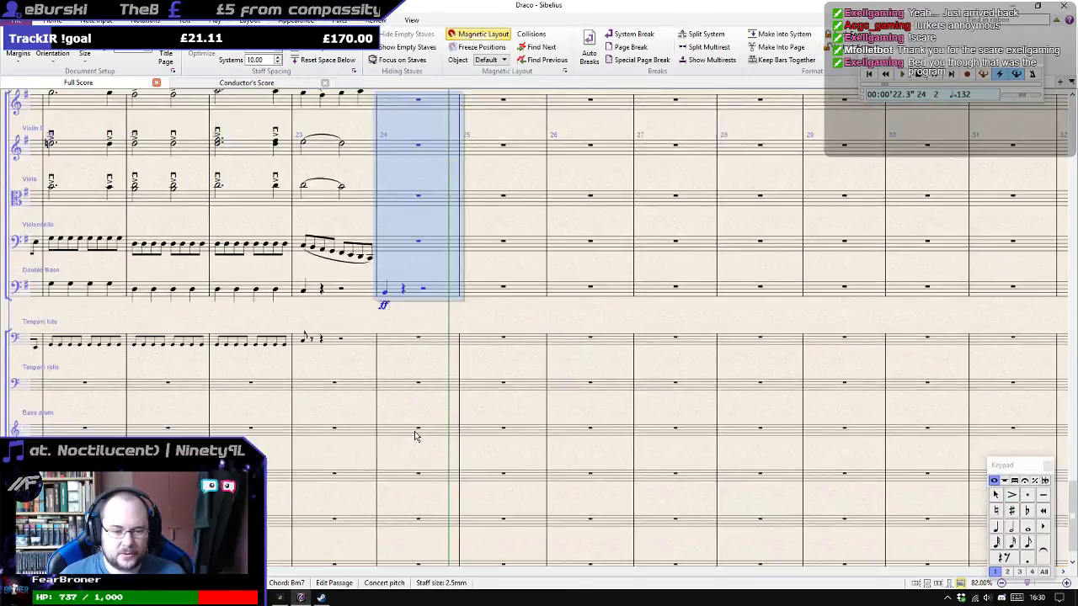
left_click(400, 60)
scroll(425, 326, "up", 3)
scroll(425, 326, "down", 3)
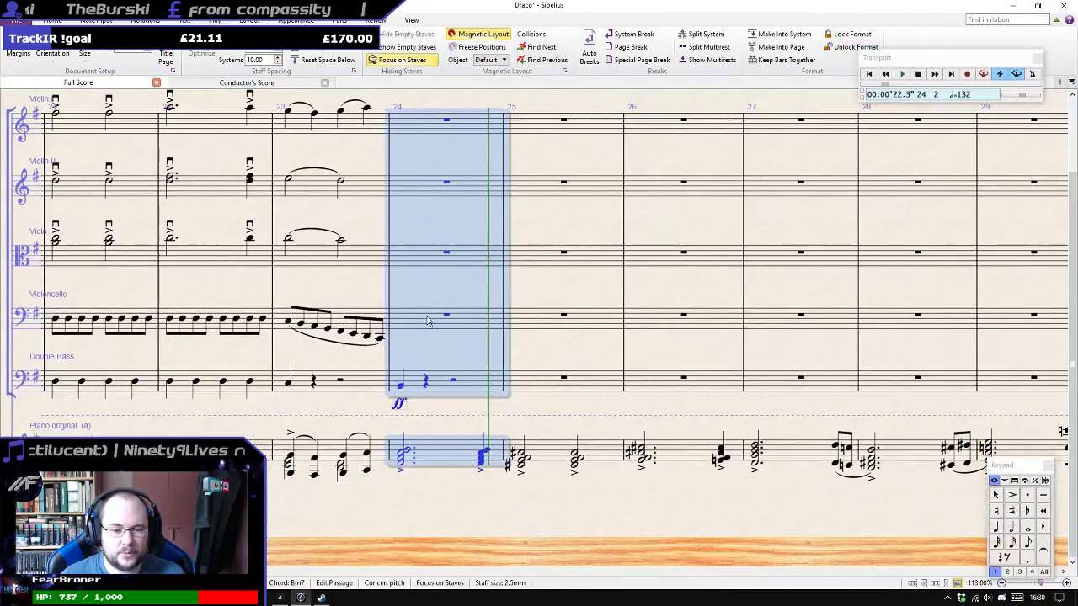
Enter a dotted half B and quarter B in Violin I bar 24, and two half-note A-sharps in bar 25.
left_click(448, 139)
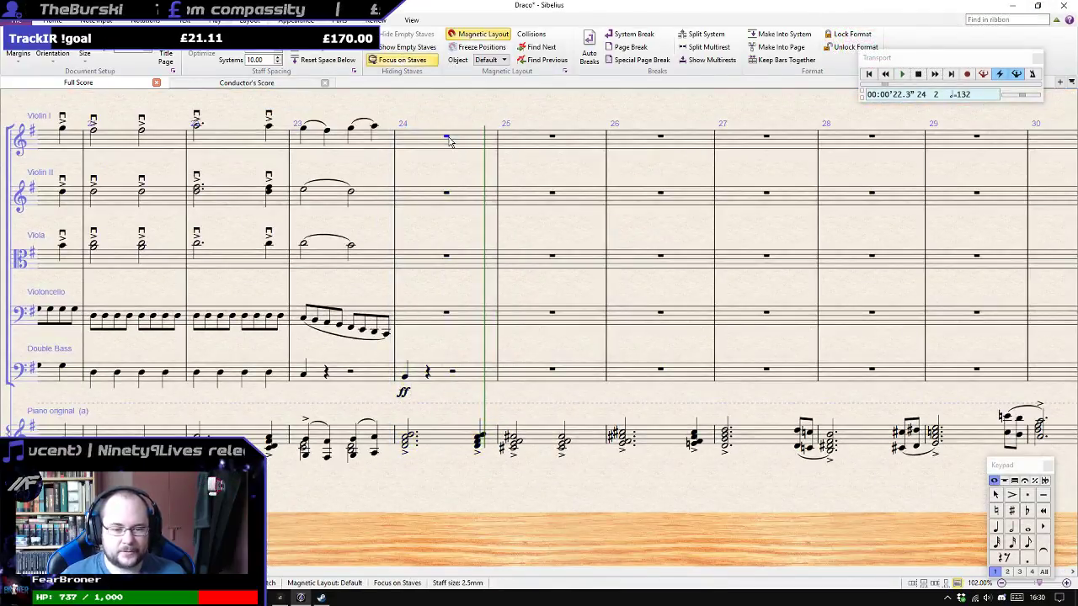
key("KP_5")
key("KP_Decimal")
key("b")
key("KP_4")
key("b")
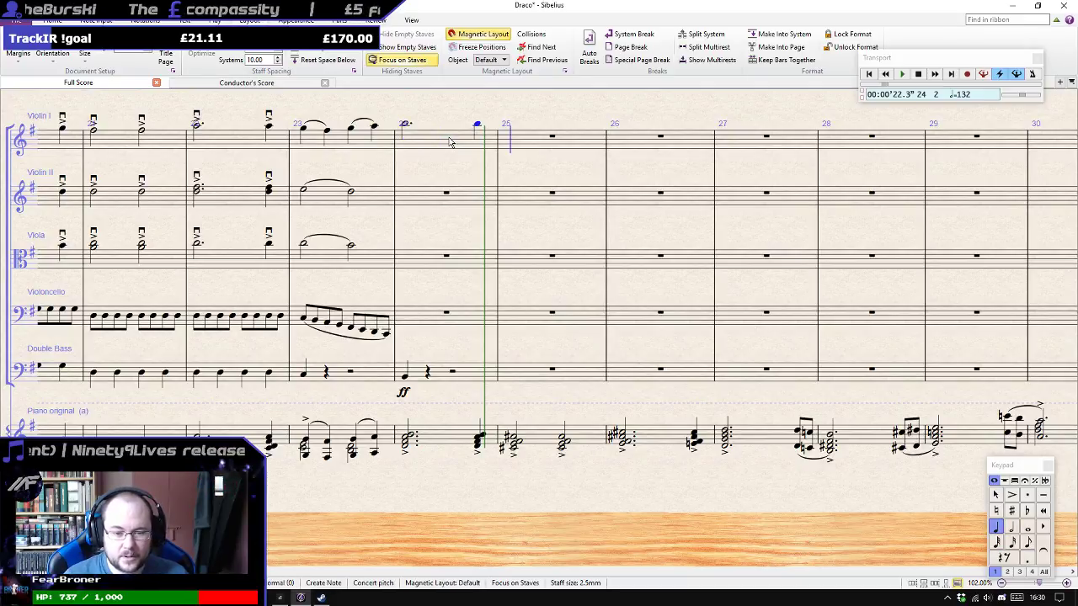
key("KP_8")
key("KP_5")
key("a")
key("a")
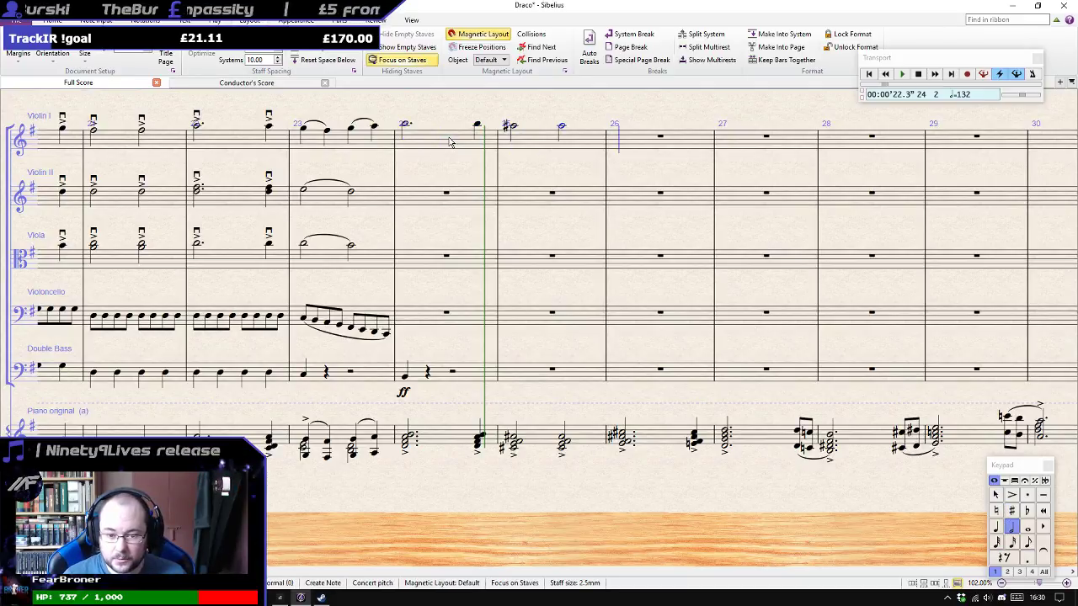
Enter a dotted half C-sharp and a quarter C-sharp in Violin I bar 26.
key("8")
key("period")
key("f")
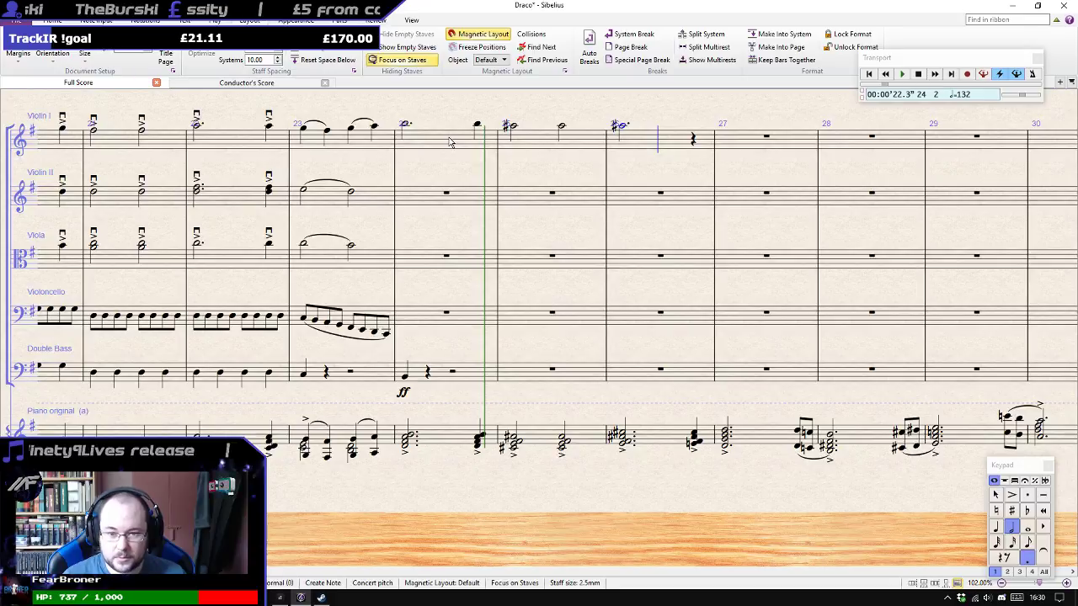
key("Escape")
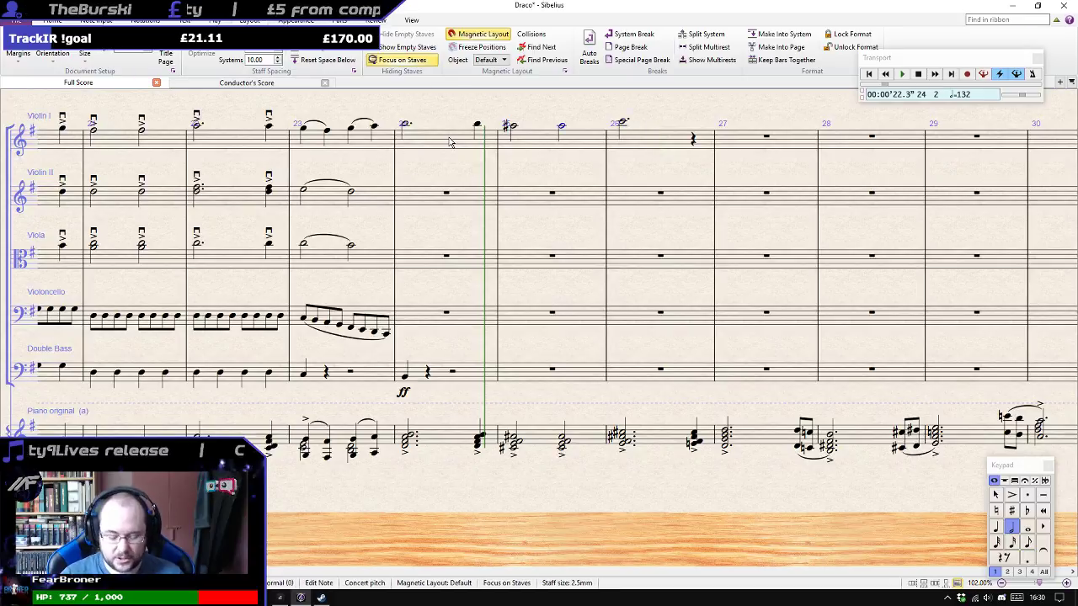
key("Right")
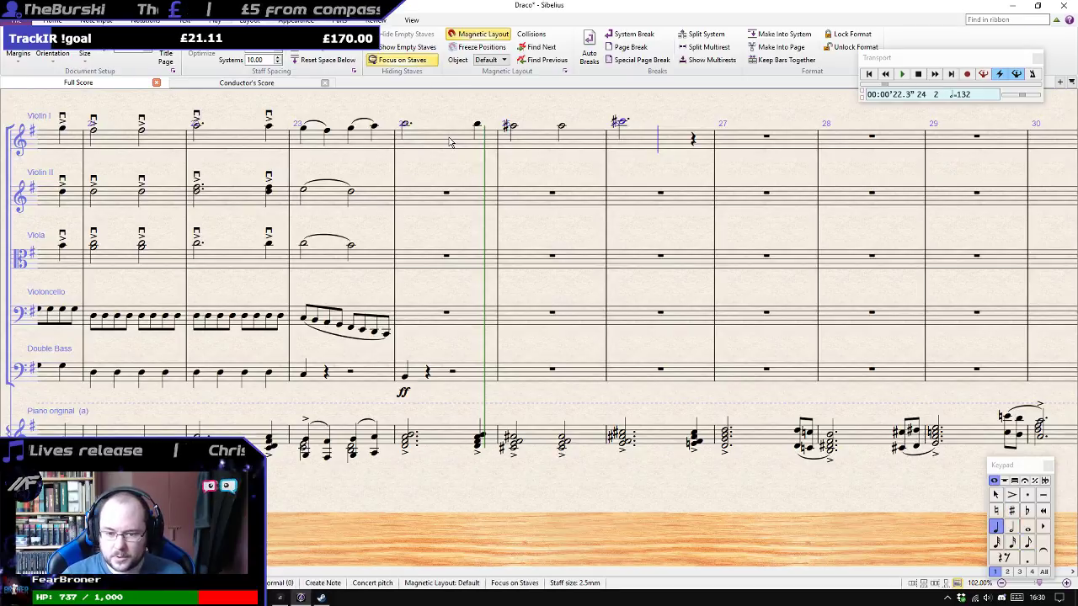
key("f")
Enter dotted half D with eighths D and C-natural in Violin I bar 27, and dotted half B with eighths C-sharp and D-sharp in bar 28.
key("d")
key("KP_3")
key("d")
key("c")
key("KP_5")
key("KP_Decimal")
key("b")
key("KP_3")
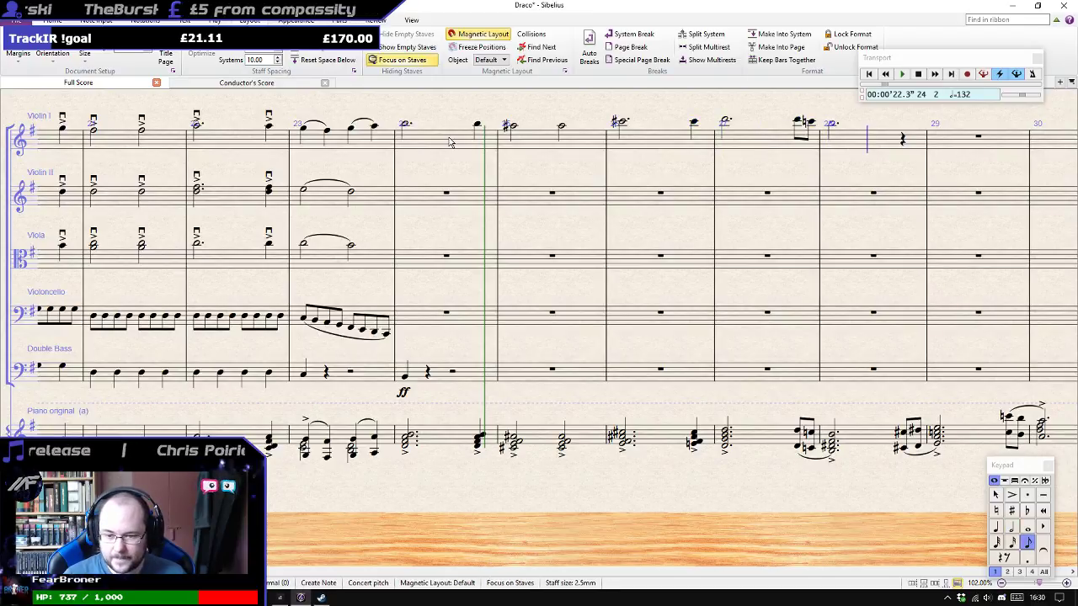
key("c")
key("d")
Enter a dotted half E with eighths C-natural and B in Violin I bar 29, placing the eighths in the higher octave.
key("KP_5")
key("KP_Decimal")
key("e")
key("KP_3")
key("c")
key("ctrl+Up")
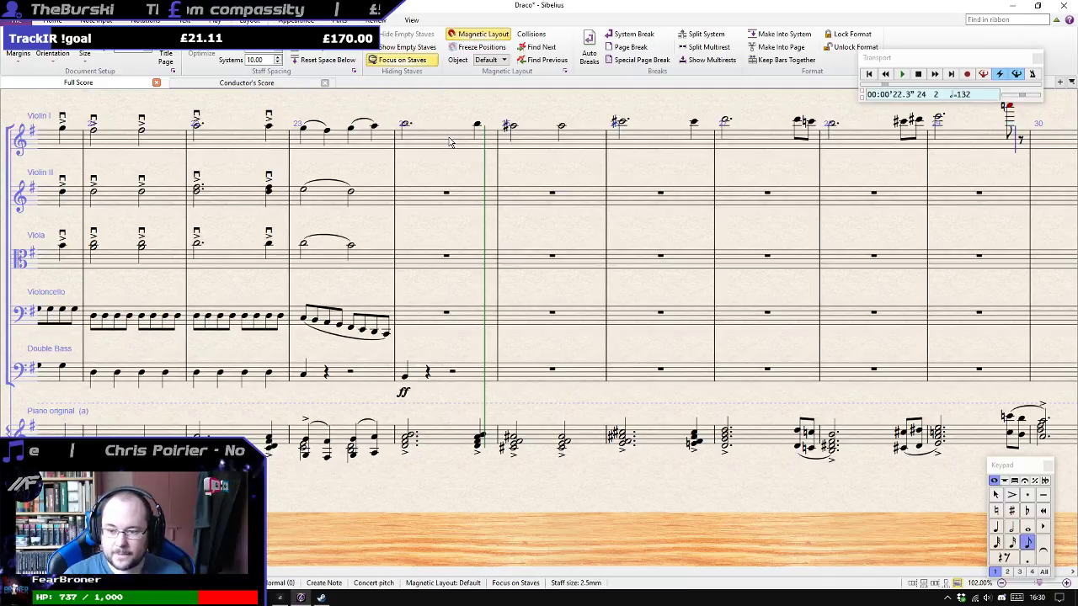
key("f")
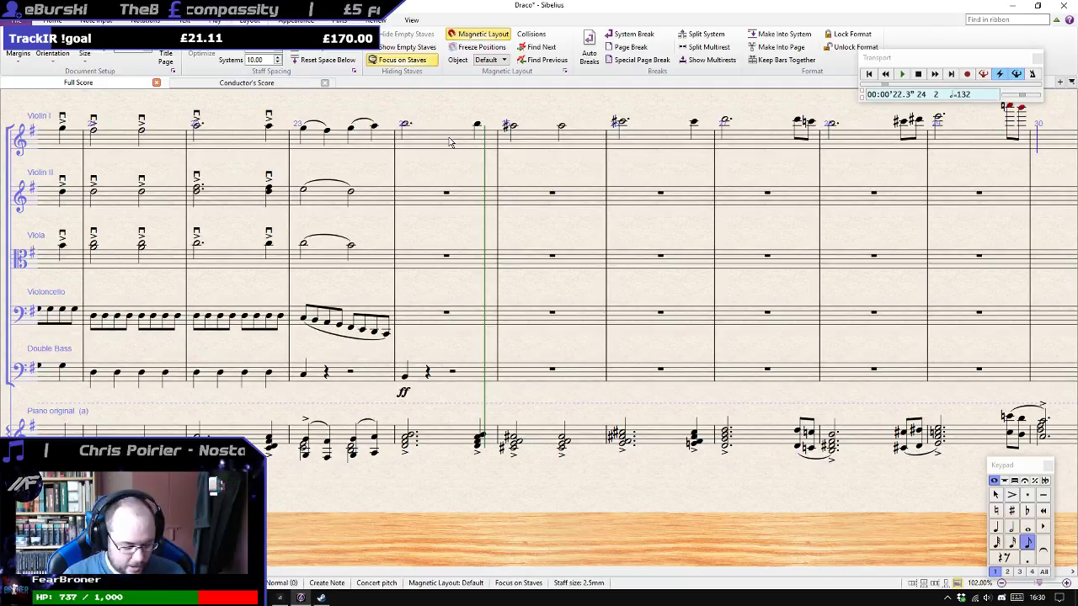
Enter a dotted half A followed by eighths A and G in Violin I bar 30.
key("5")
key("period")
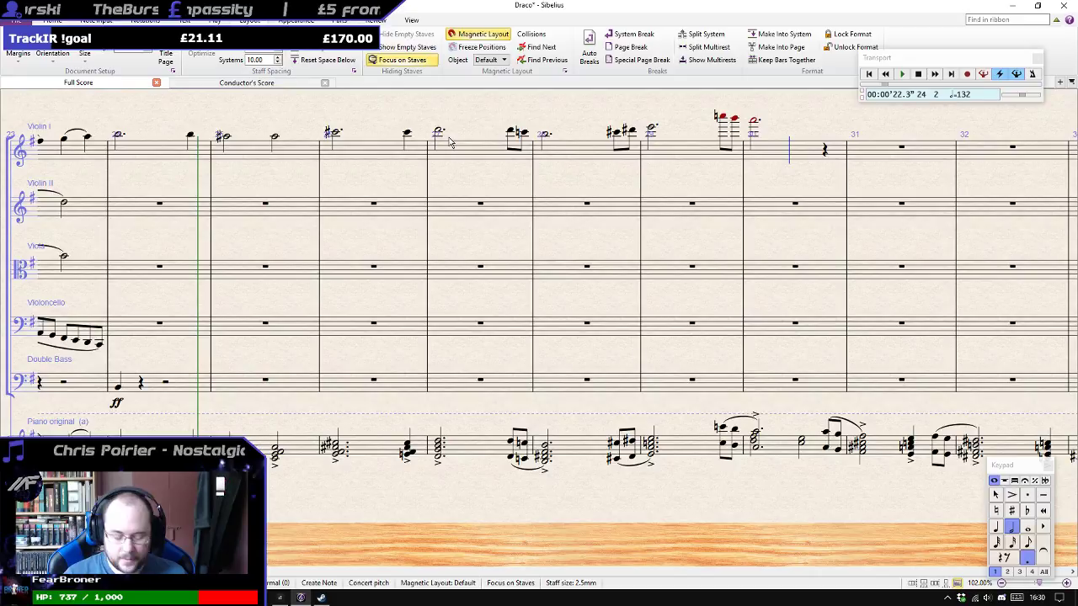
key("4")
key("a")
key("g")
Enter a half F-sharp, a quarter E, and eighths F-sharp and E in Violin I bar 31.
key("5")
key("f")
key("4")
key("e")
key("3")
key("f")
key("e")
Enter a dotted half D-sharp and a quarter C in Violin I bar 32.
key("5")
key(".")
key("8")
key("d")
key("4")
key("c")
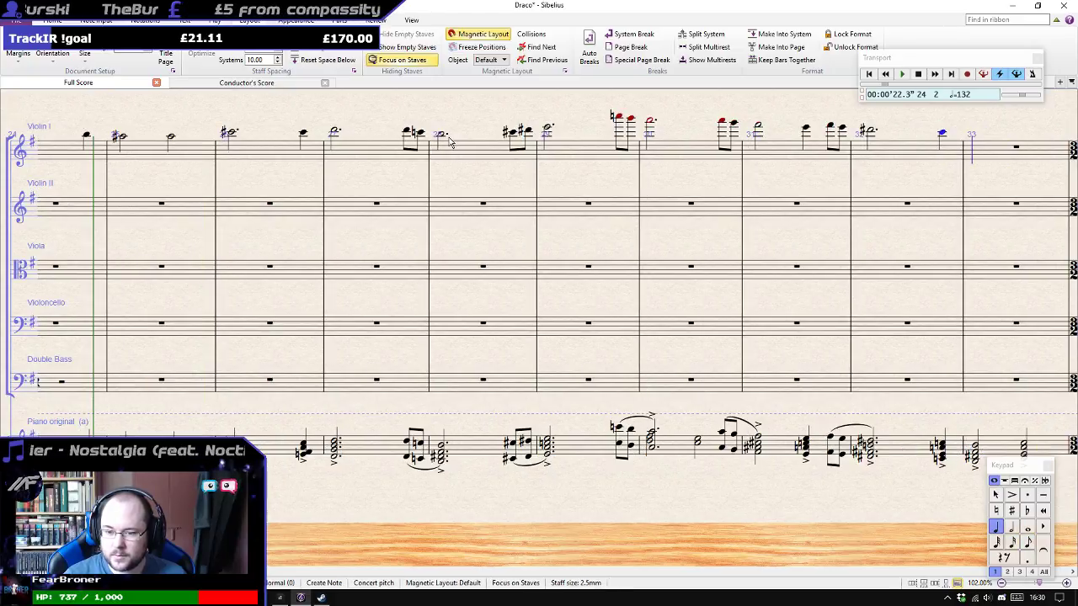
Enter half notes B and C in Violin I bar 33, and half notes B, C and D-sharp in bar 34.
key("5")
key("a")
key("c")
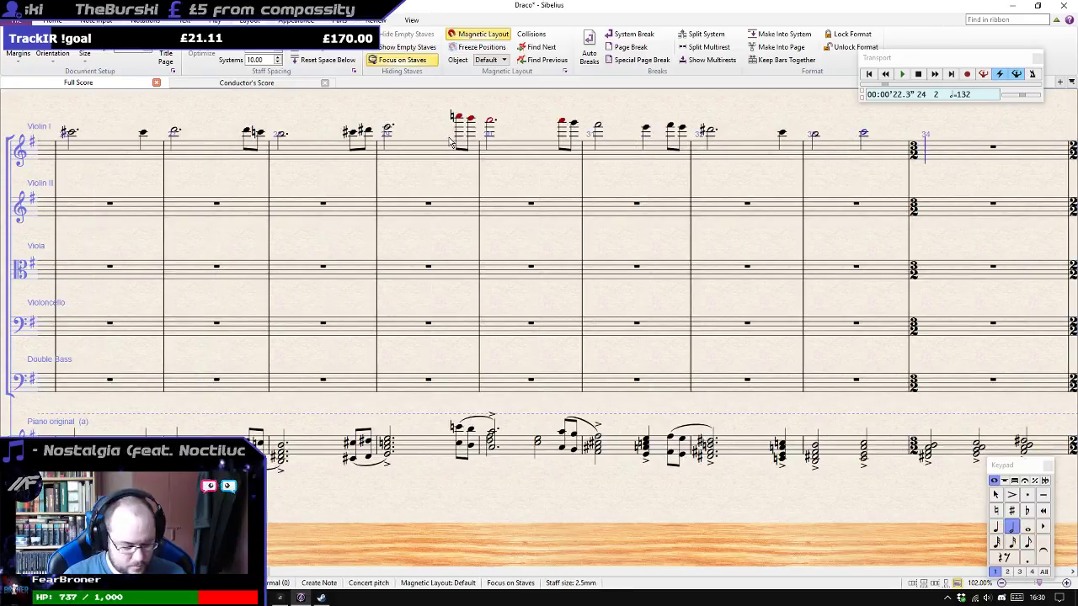
key("b")
key("c")
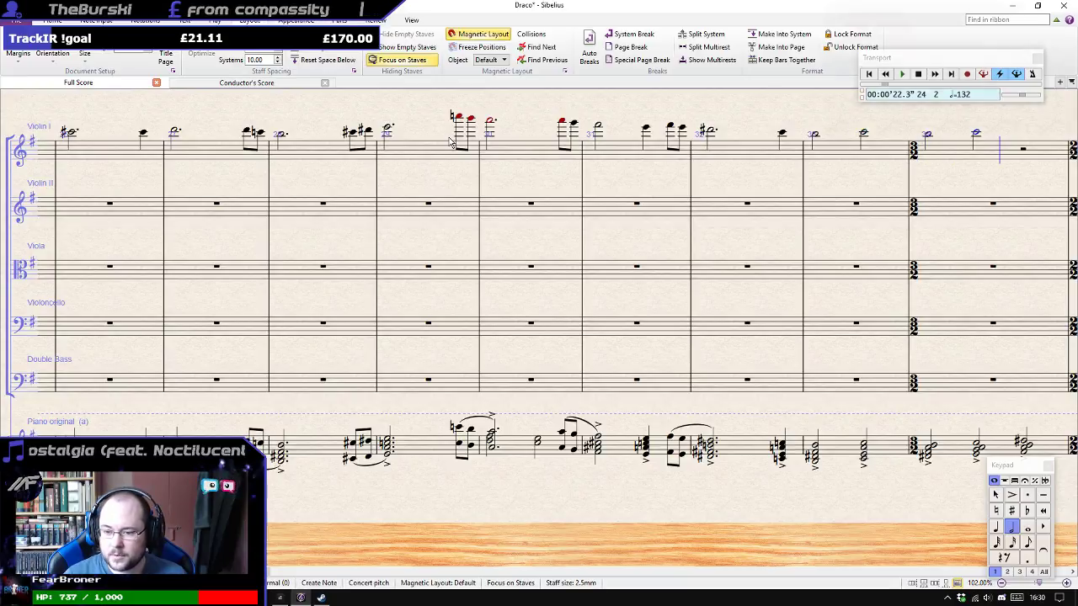
key("8")
key("d")
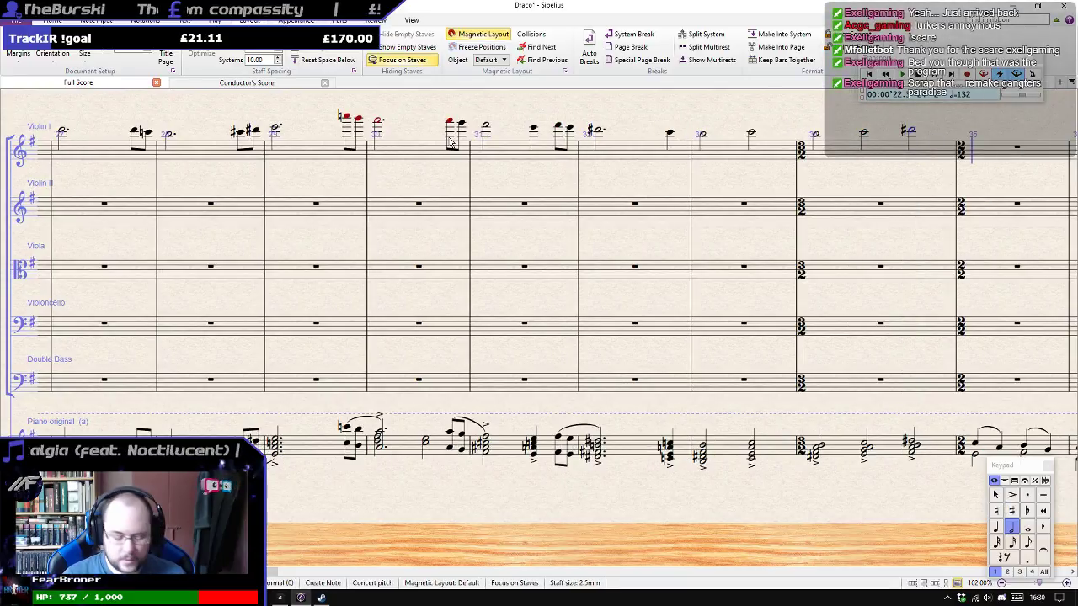
Enter quarter notes C, A, B, G in Violin I bar 35, and A, E, F-sharp, C in bar 36.
key("4")
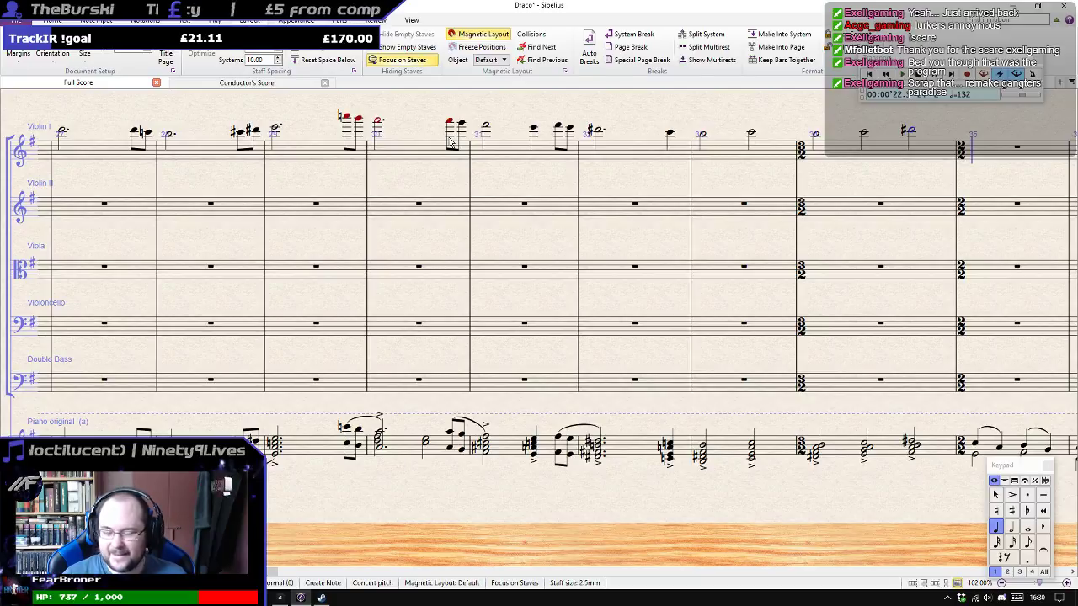
key("c")
key("a")
key("b")
key("g")
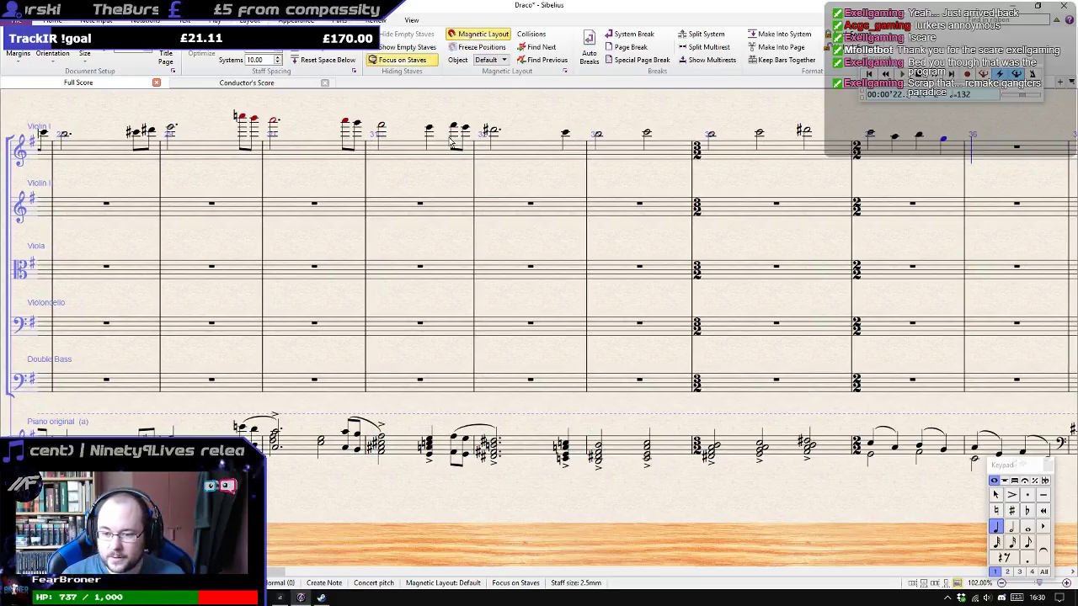
key("a")
key("e")
key("e")
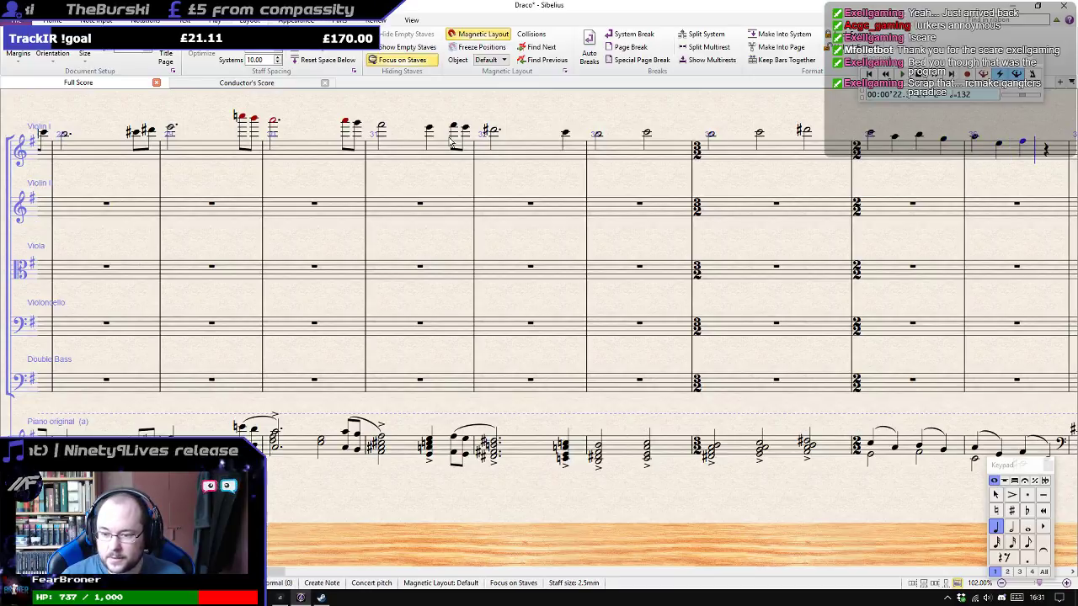
key("b")
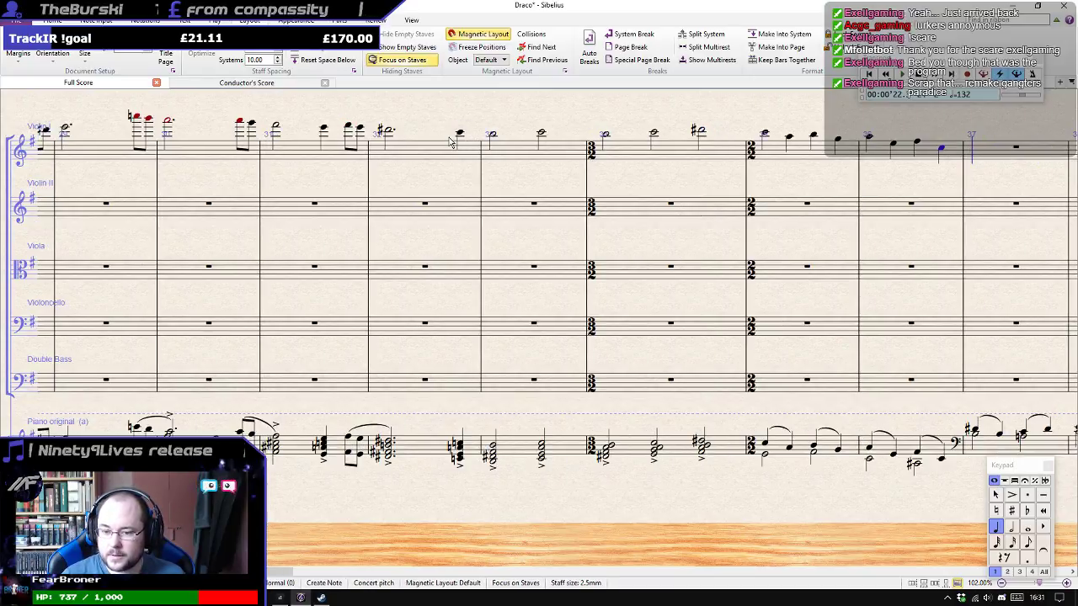
Enter quarter notes D-sharp, B, C and D-sharp in Violin I bar 37.
key("c")
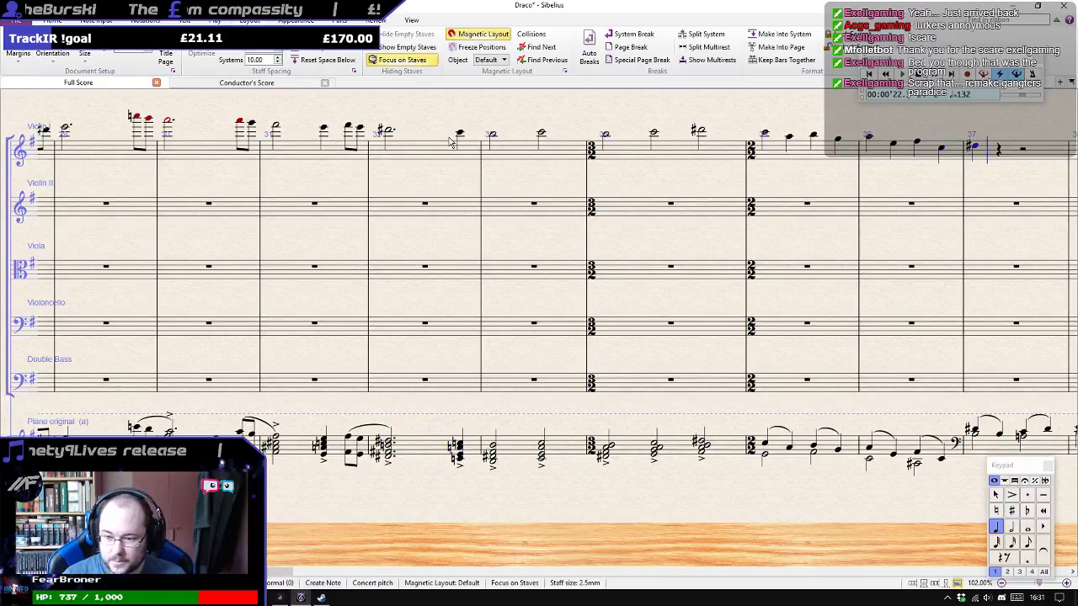
key("b")
key("c")
key("d")
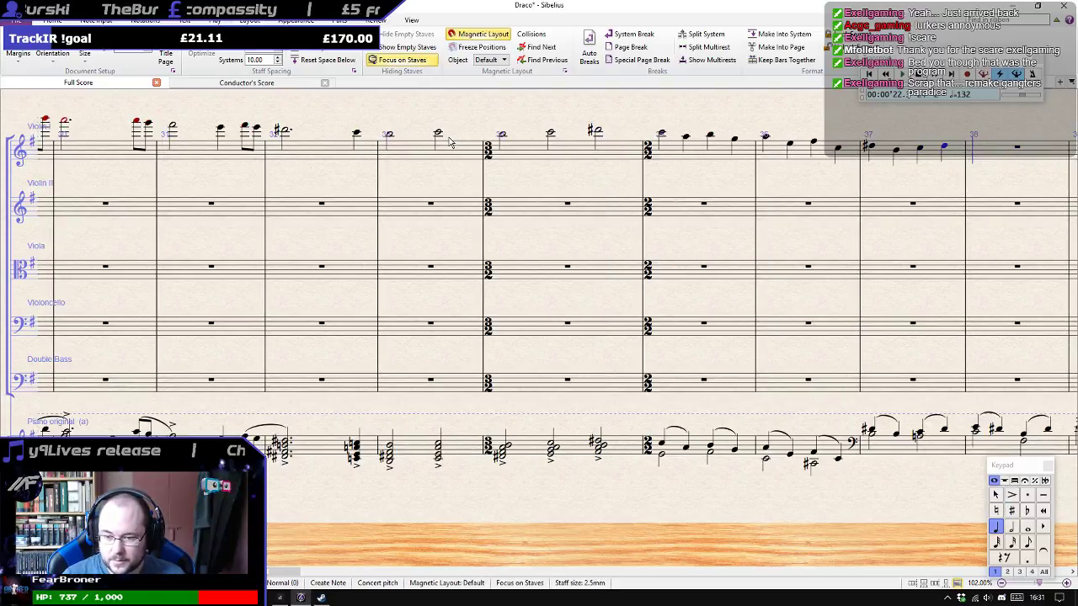
Enter quarter notes E, D-sharp, B and D-sharp in Violin I bar 38, and a quarter E at the start of bar 39.
key("e")
key("KP_8")
key("d")
key("b")
key("d")
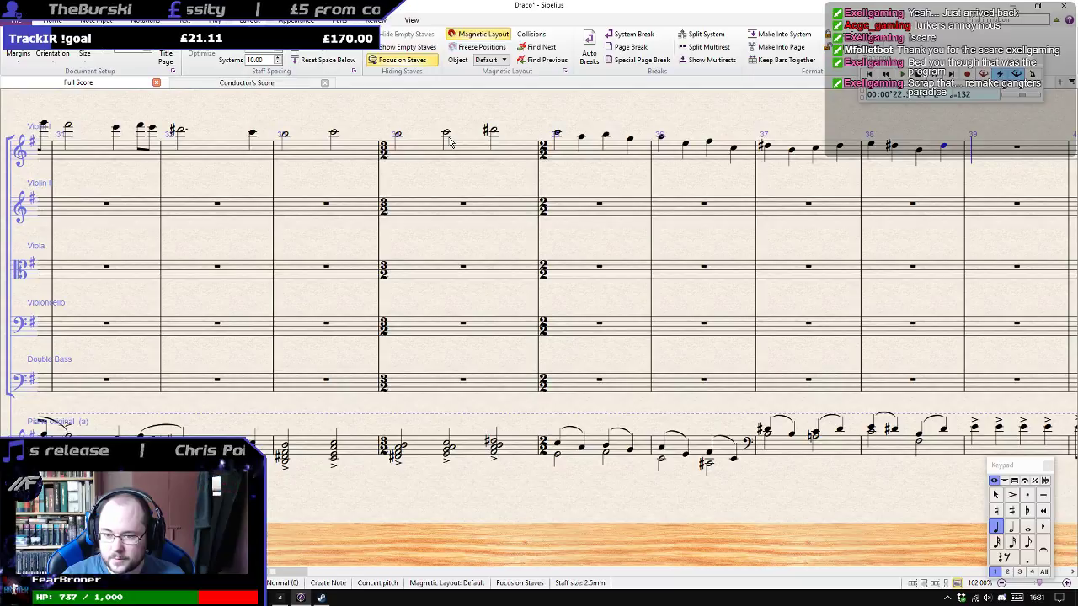
key("c")
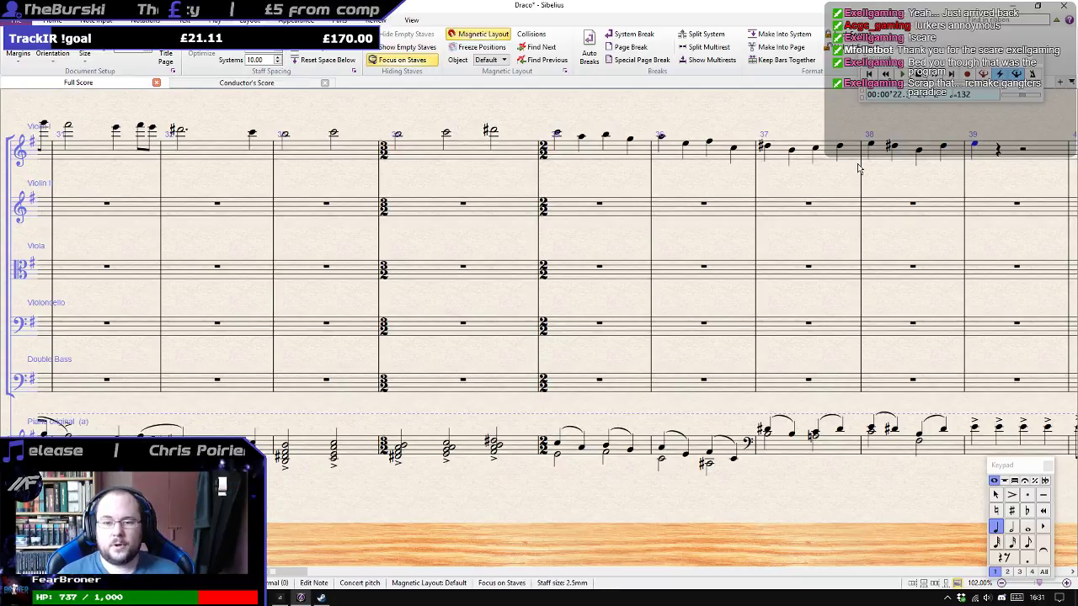
Slur the quarter notes in pairs throughout Violin I bars 35 to 38.
left_click(558, 134)
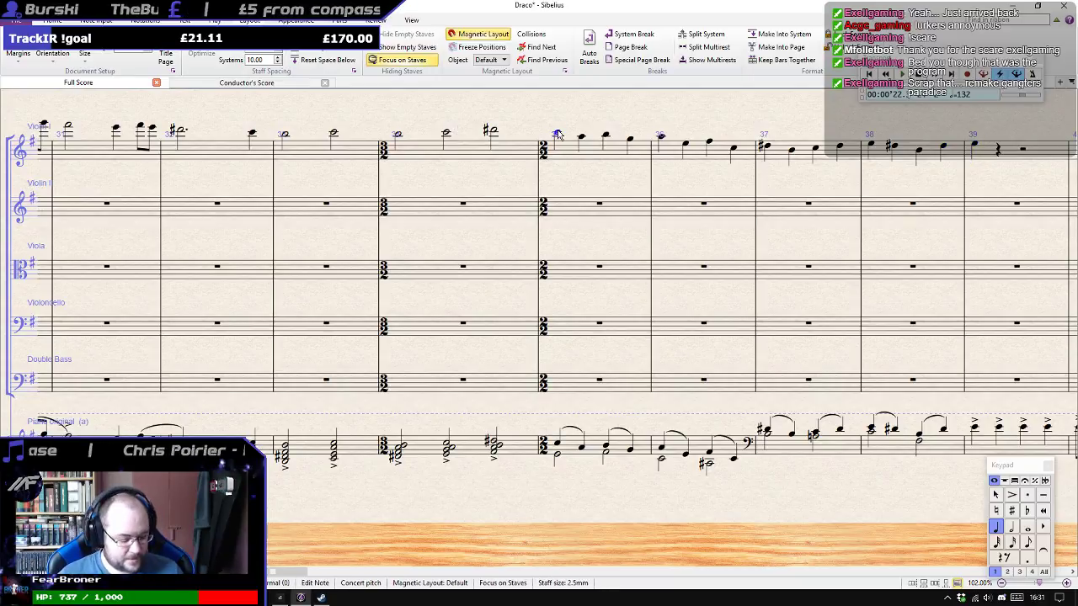
key("s")
left_click(606, 135)
key("s")
left_click(663, 138)
key("s")
left_click(710, 143)
key("s")
left_click(766, 147)
key("s")
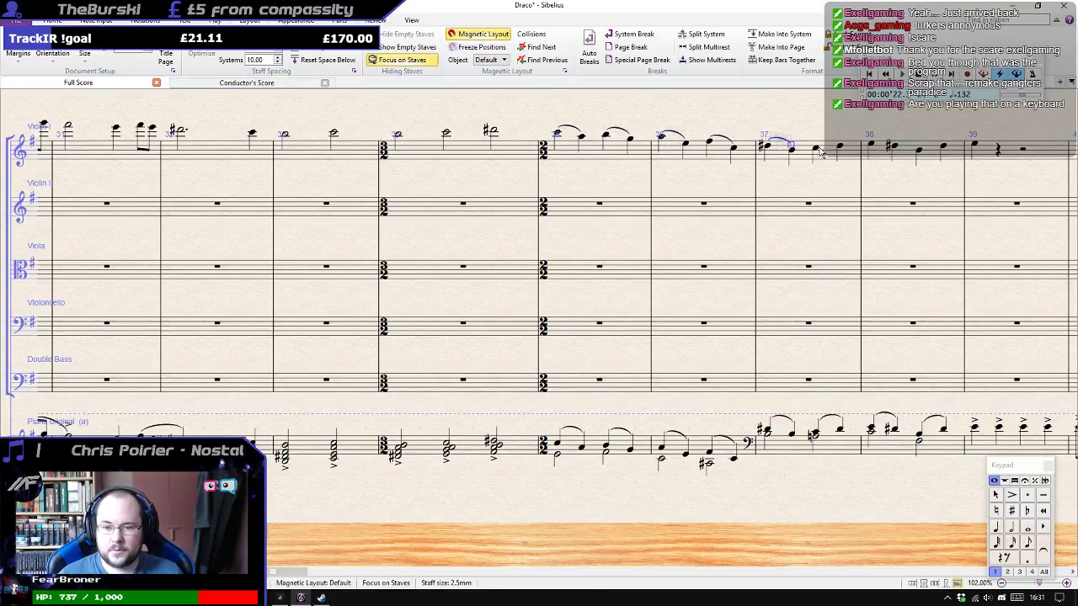
left_click(817, 150)
key("s")
left_click(873, 146)
key("s")
left_click(920, 150)
key("s")
Slur the eighth-note pairs ending Violin I bars 27 to 31 into the first note of each following bar.
left_click_drag(509, 178, 748, 187)
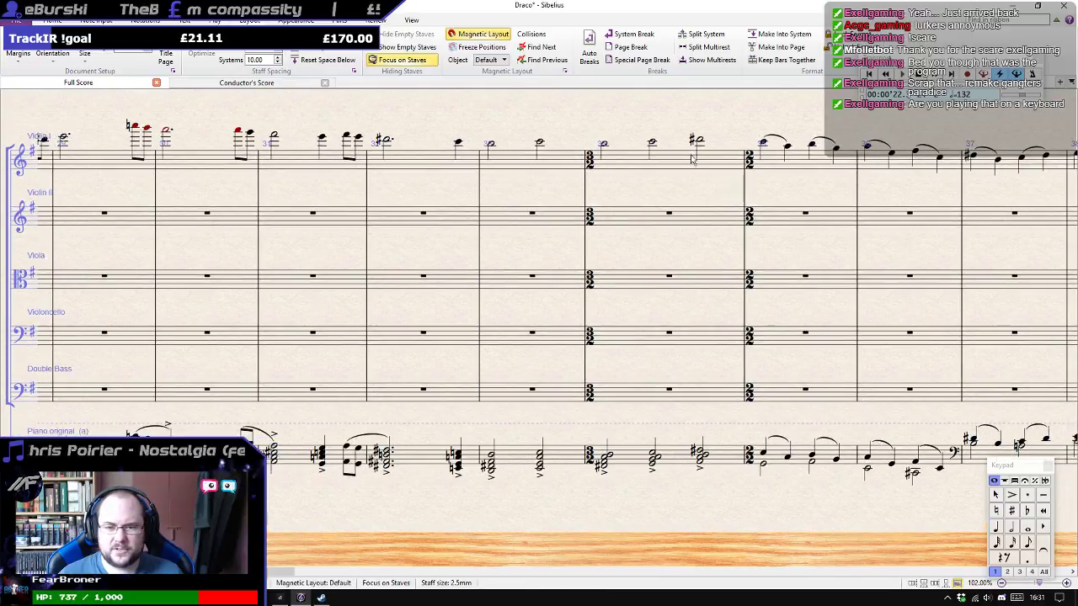
left_click(681, 162)
left_click(351, 139)
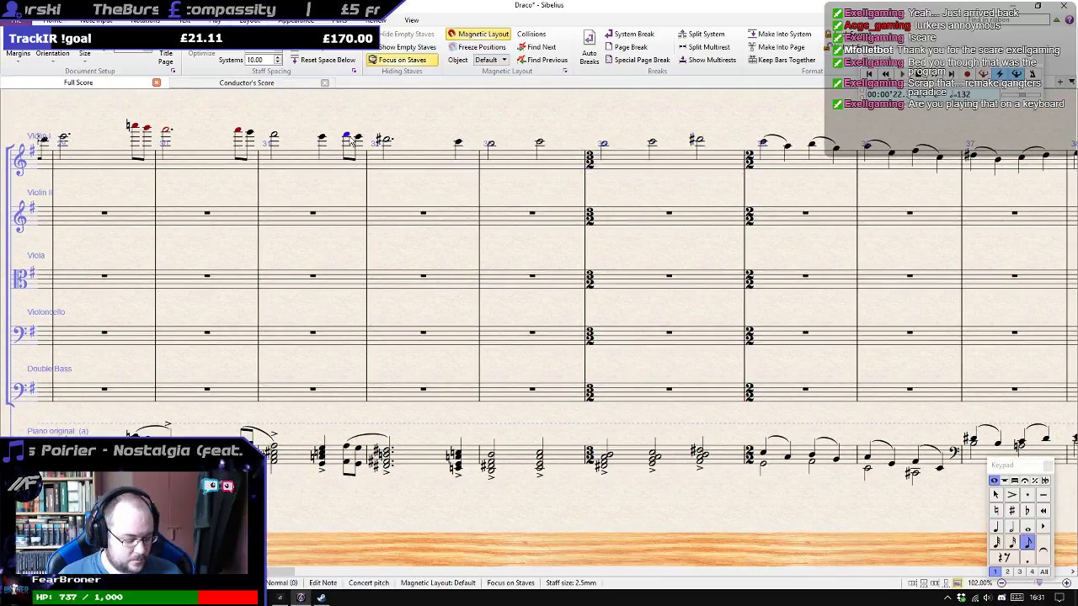
left_click_drag(301, 189, 640, 204)
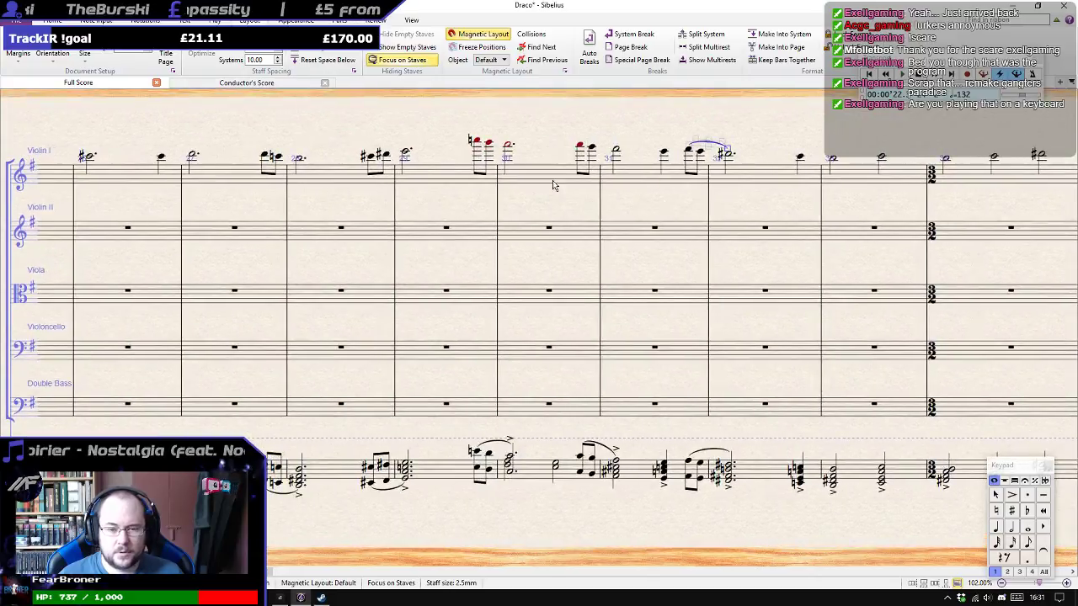
left_click(580, 145)
key("s")
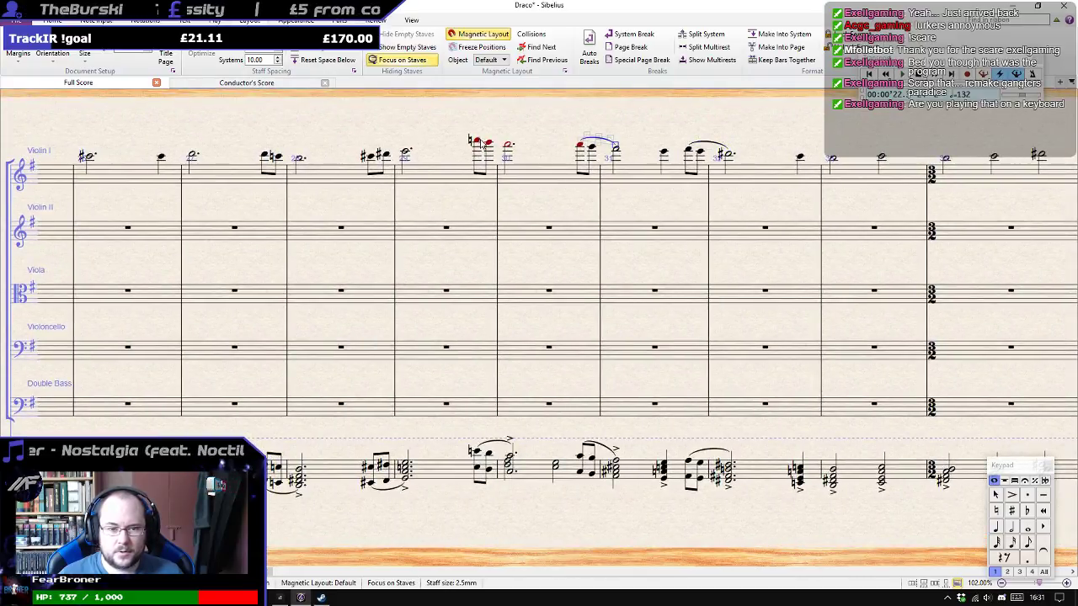
left_click(480, 143)
key("s")
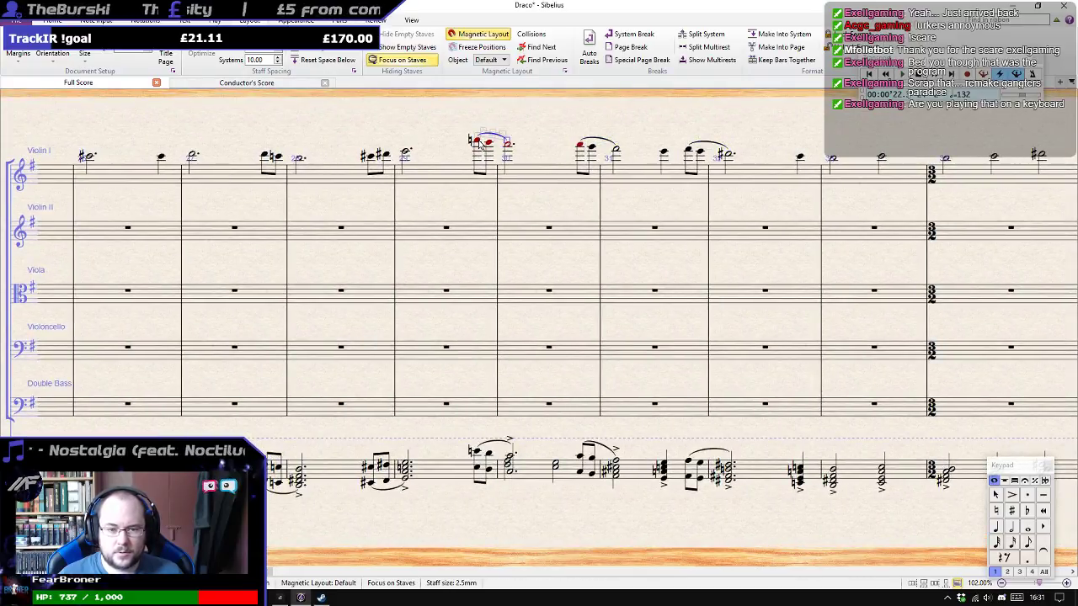
left_click(368, 162)
key("s")
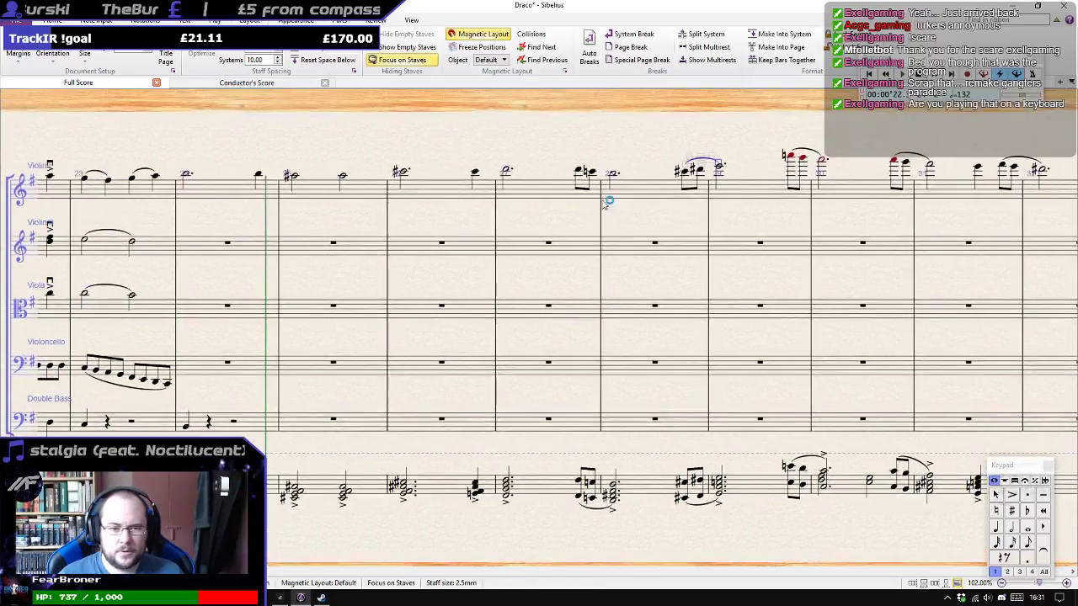
left_click(581, 175)
key("s")
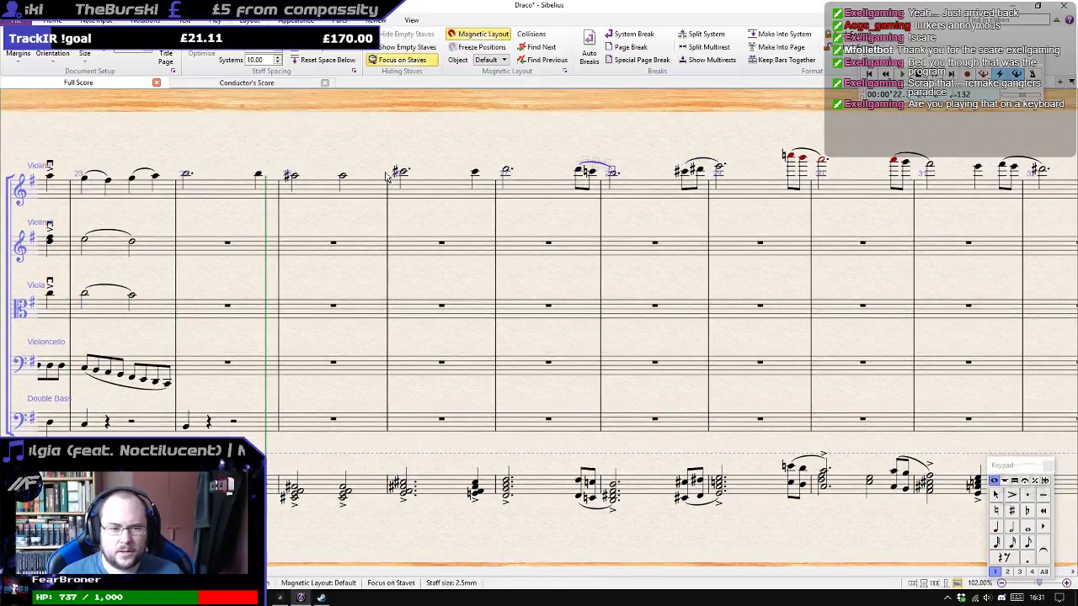
Place a dotted half rest in Violin II bar 27, followed by an eighth-note D on the last beat.
left_click_drag(237, 219, 403, 210)
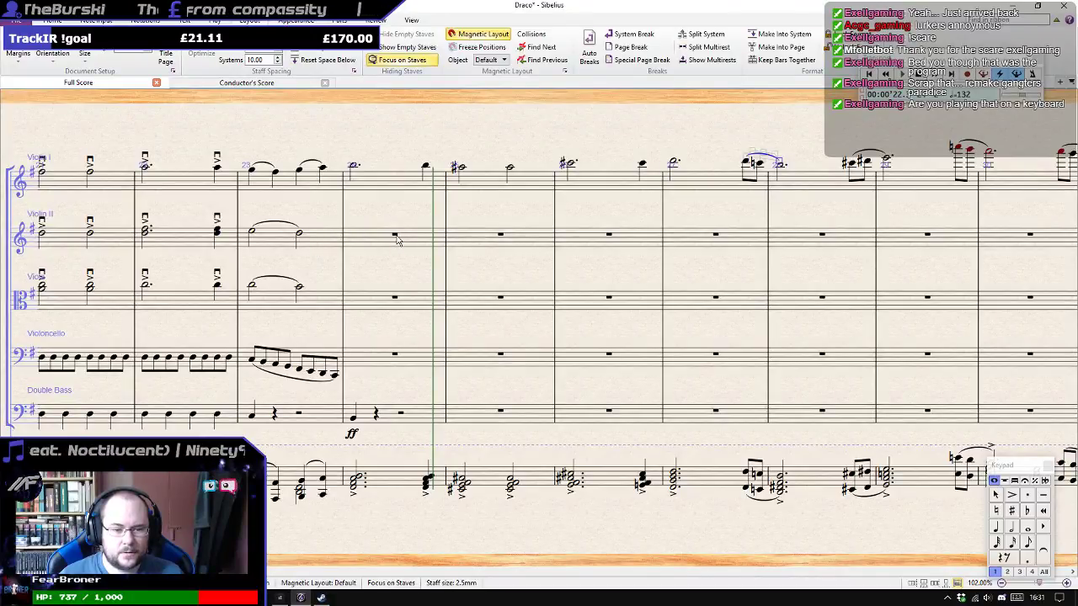
left_click(394, 235)
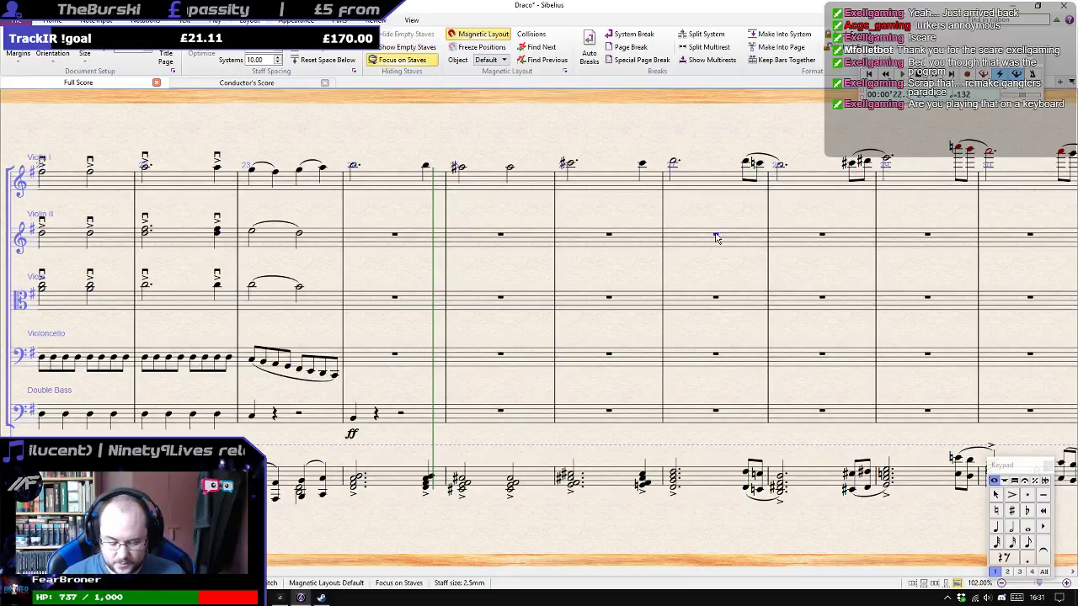
key("KP_5")
key("KP_Decimal")
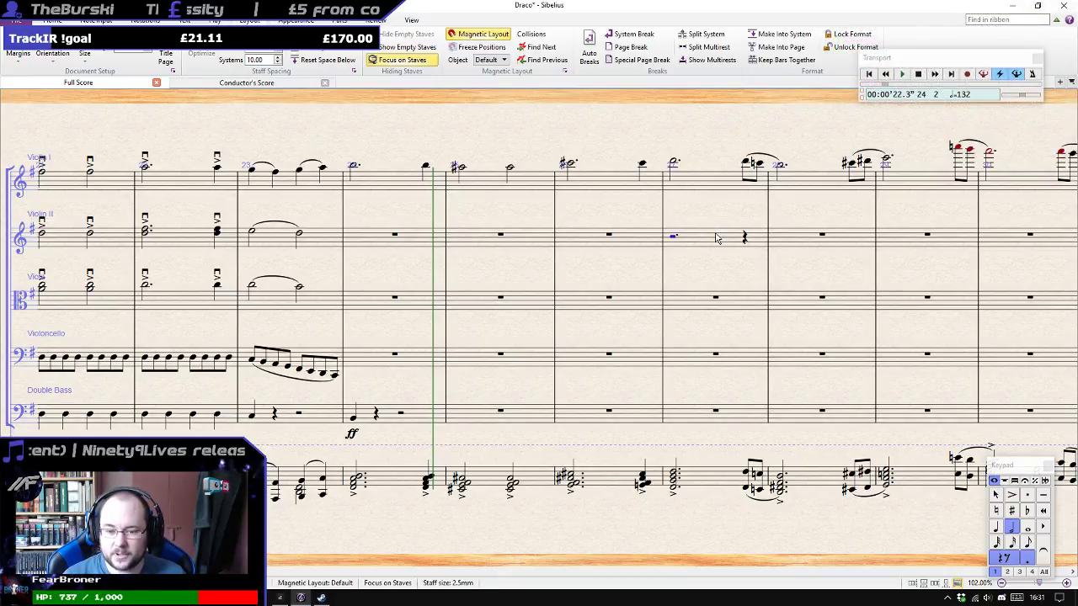
key("Right")
key("KP_3")
key("d")
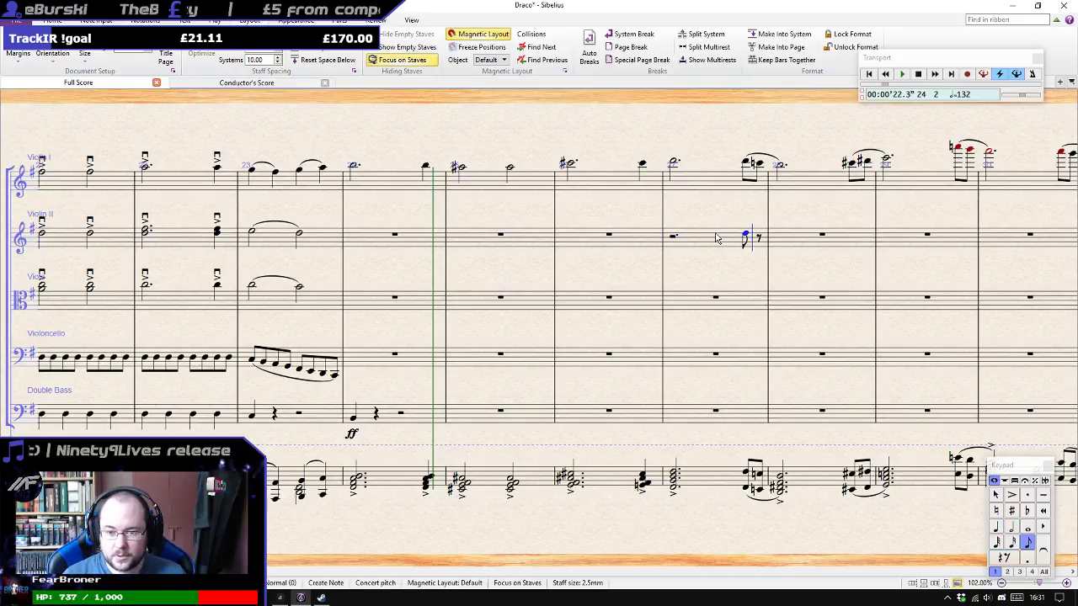
key("Escape")
Copy the Violin I passage from the last beat of bar 27 through bar 33 into Violin II, and lower the copy an octave.
left_click(750, 166)
left_click_drag(834, 141, 146, 153)
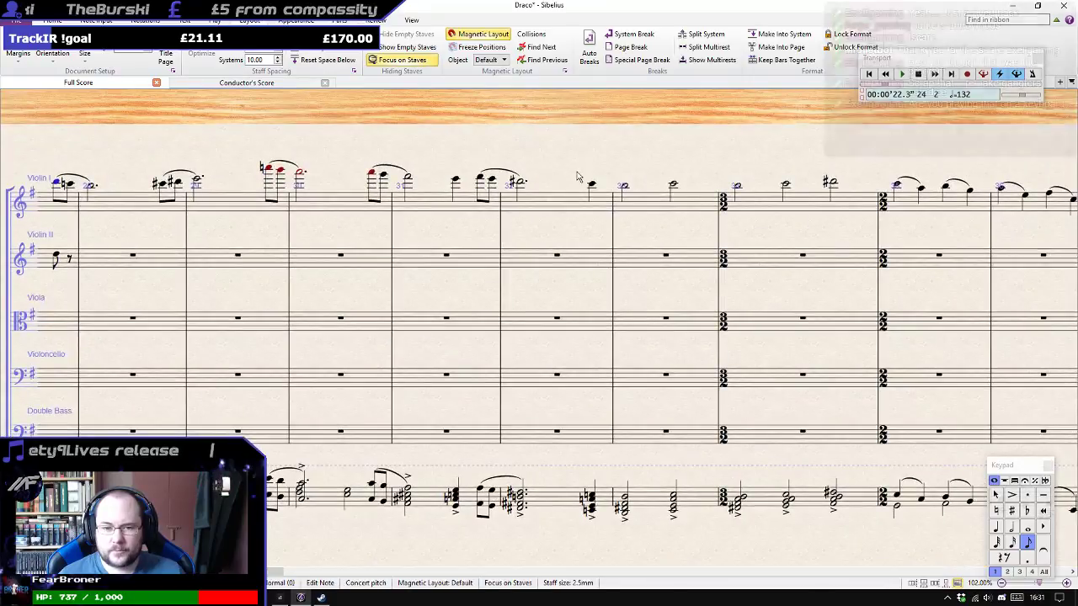
left_click(677, 187, "shift")
left_click_drag(541, 230, 947, 226)
left_click(462, 252, "alt")
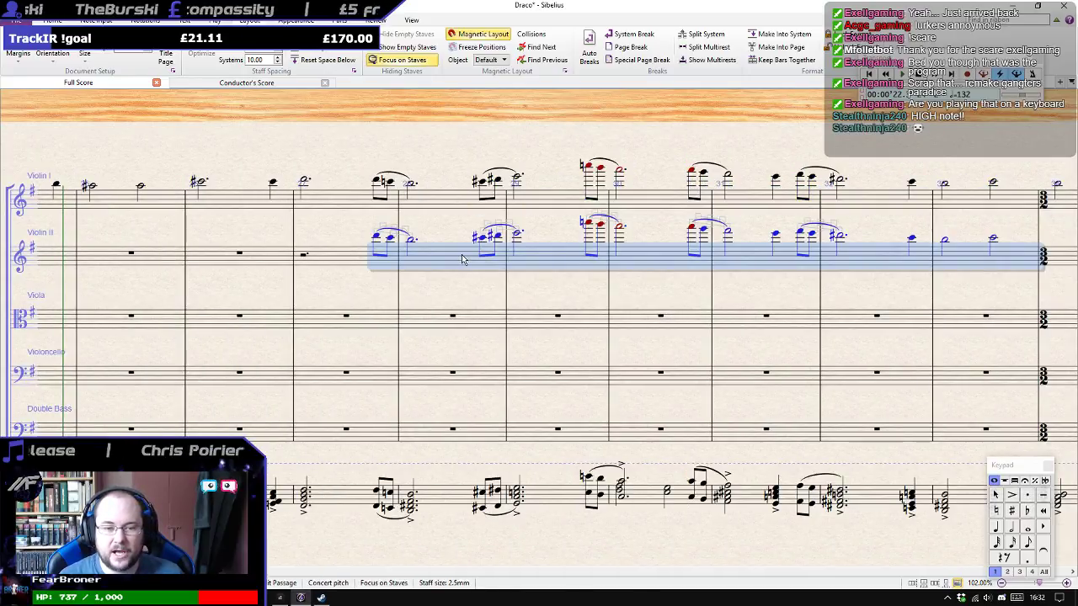
key("ctrl+Down")
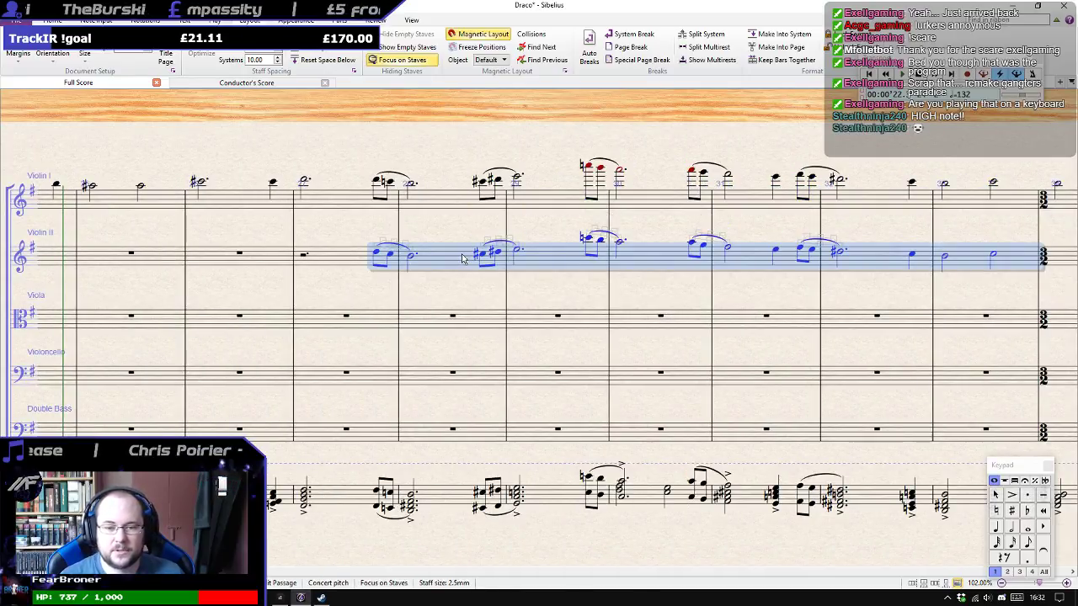
Add accents to the dotted half B in bar 28 of both Violin I and Violin II.
left_click(376, 181)
left_click(383, 256, "shift")
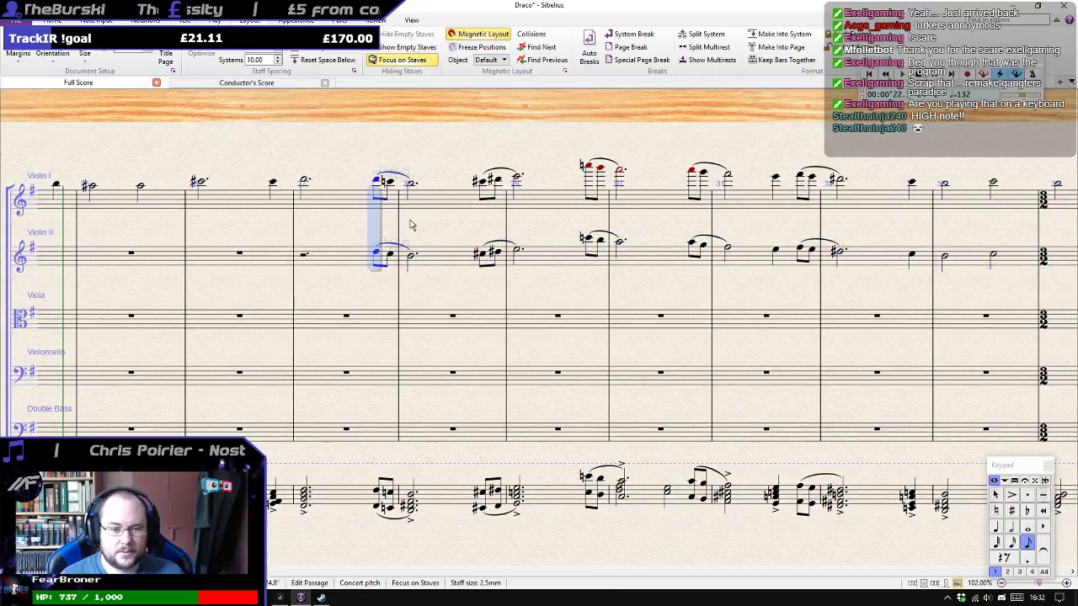
key("Escape")
left_click(413, 256)
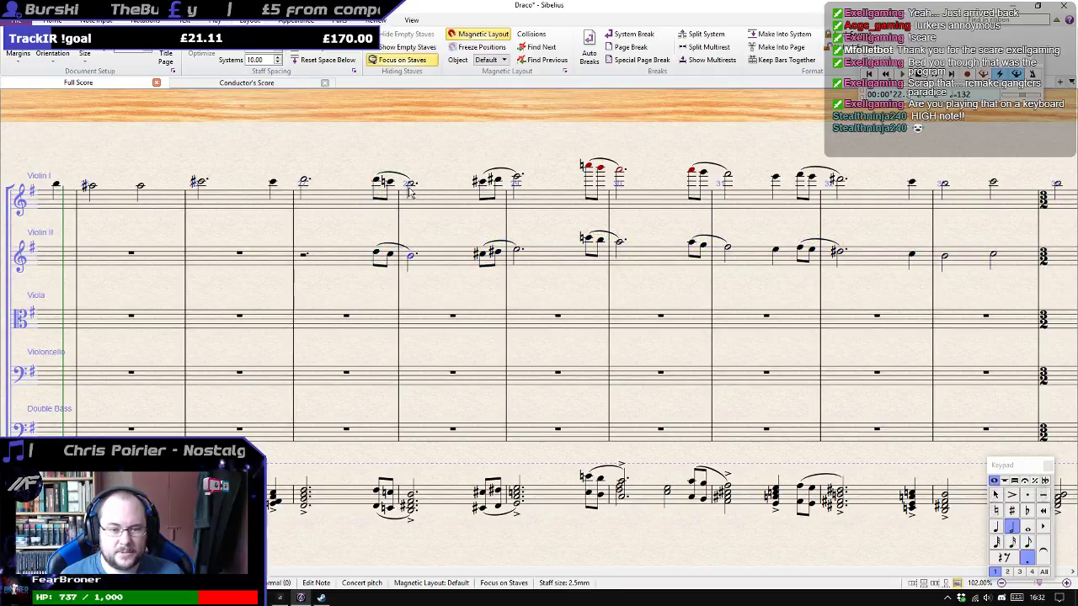
left_click(410, 189, "shift")
key("KP_Divide")
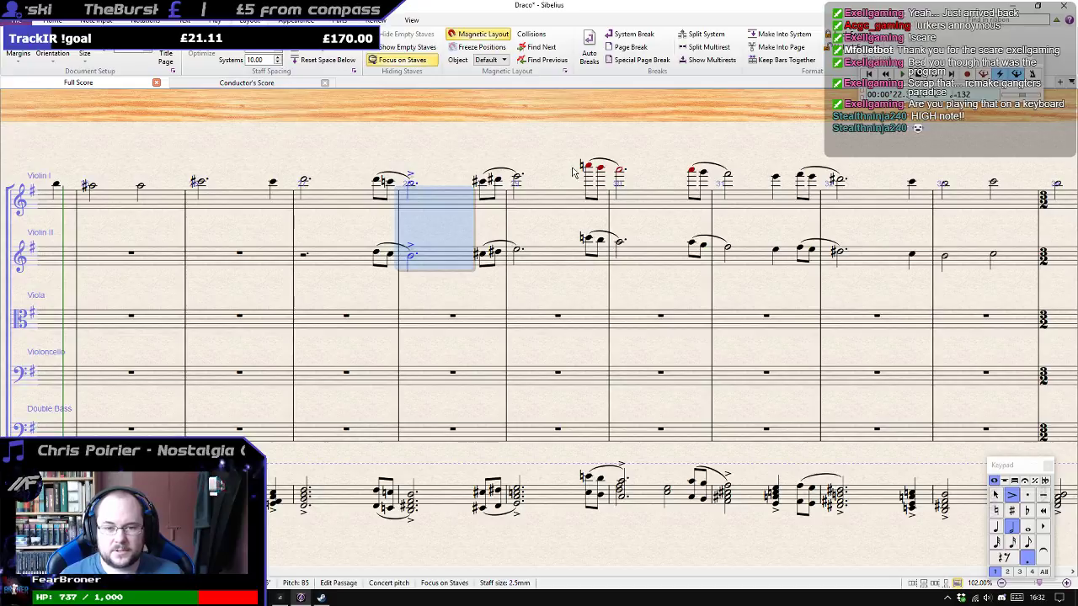
left_click_drag(442, 172, 541, 160)
key("Escape")
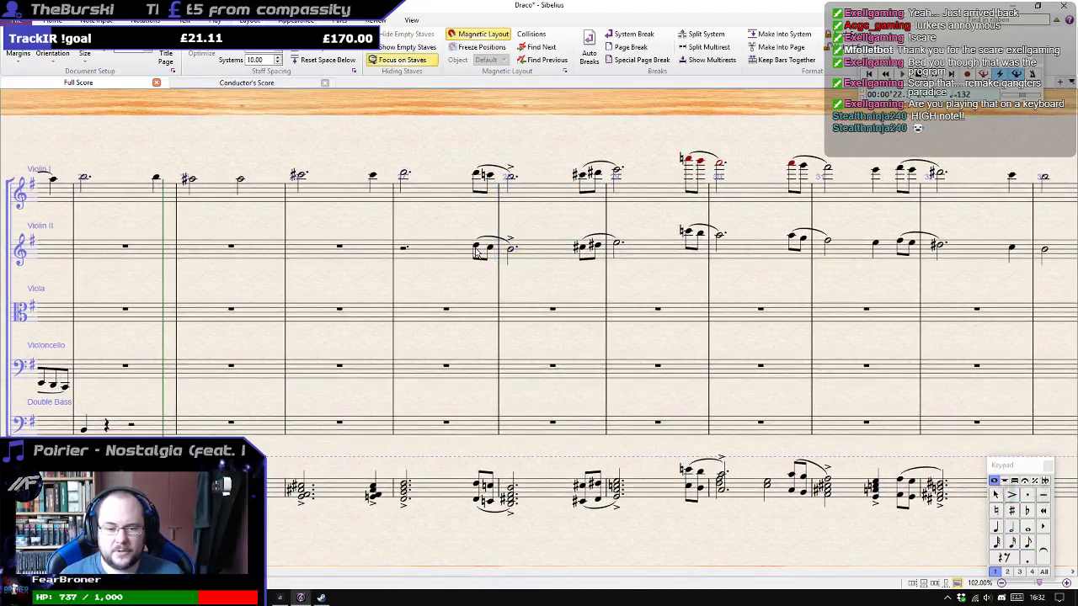
Clear the Violin II music from bar 27 through bar 33.
left_click(477, 252)
left_click(452, 257)
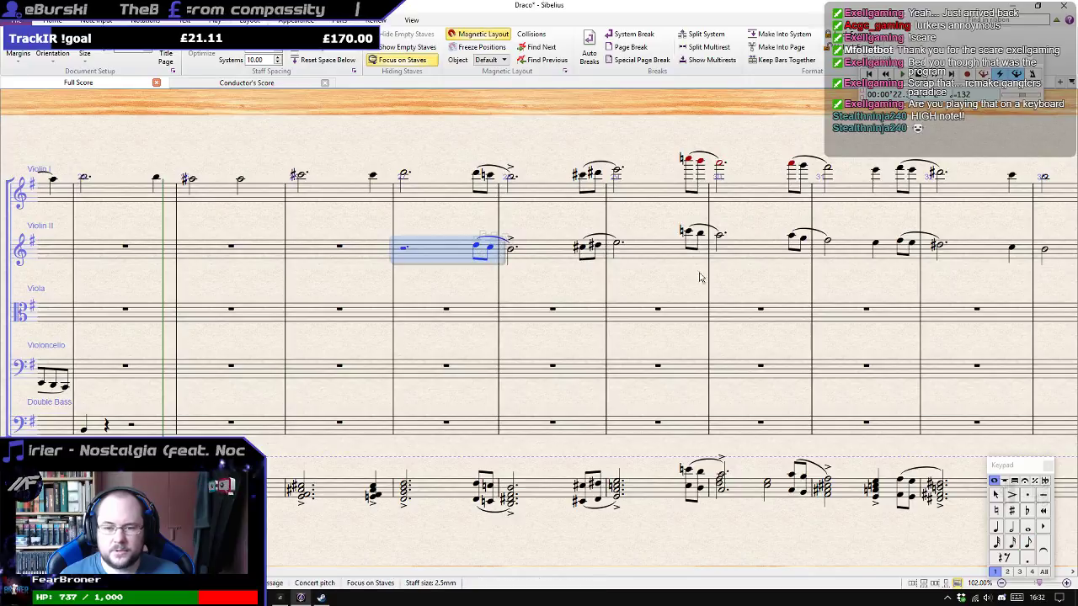
left_click_drag(901, 274, 525, 290)
left_click(637, 270, "shift")
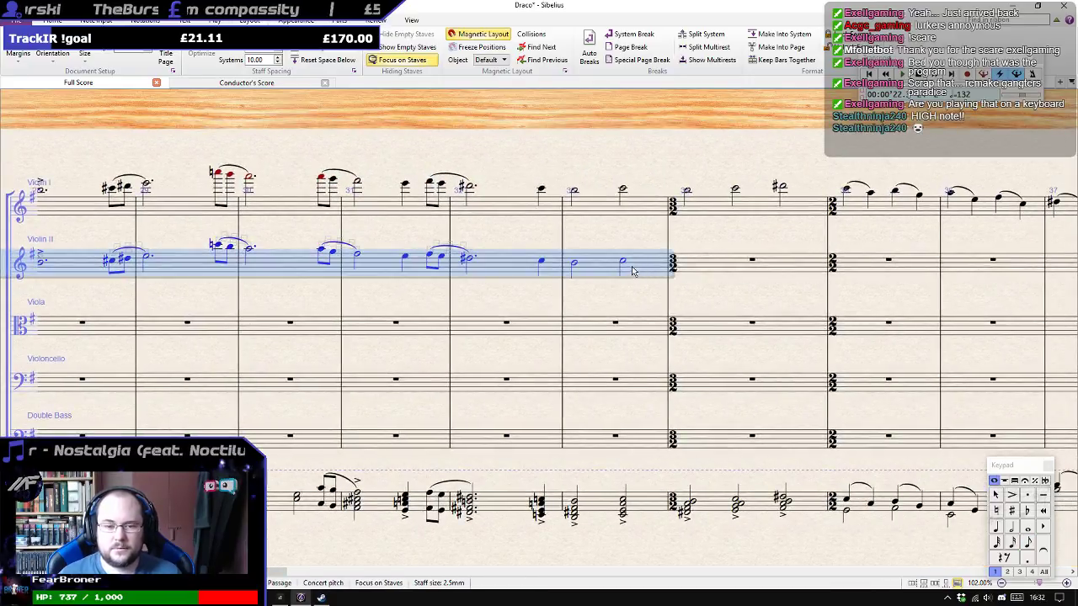
key("Delete")
left_click_drag(380, 299, 643, 302)
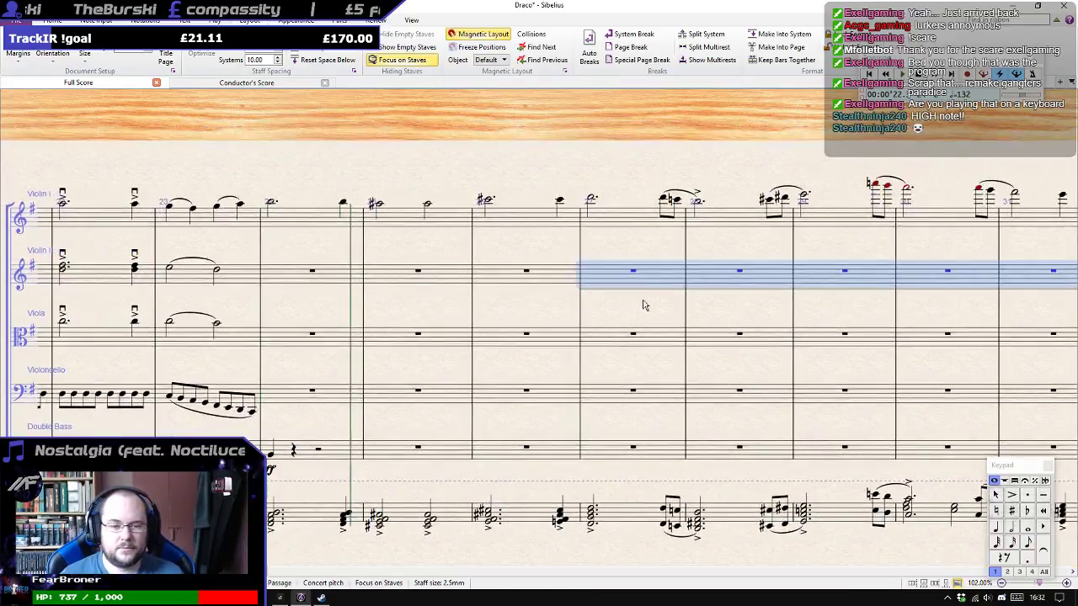
Enter a dotted half-note chord of F-sharp and A in Violin II bar 24.
left_click(313, 271)
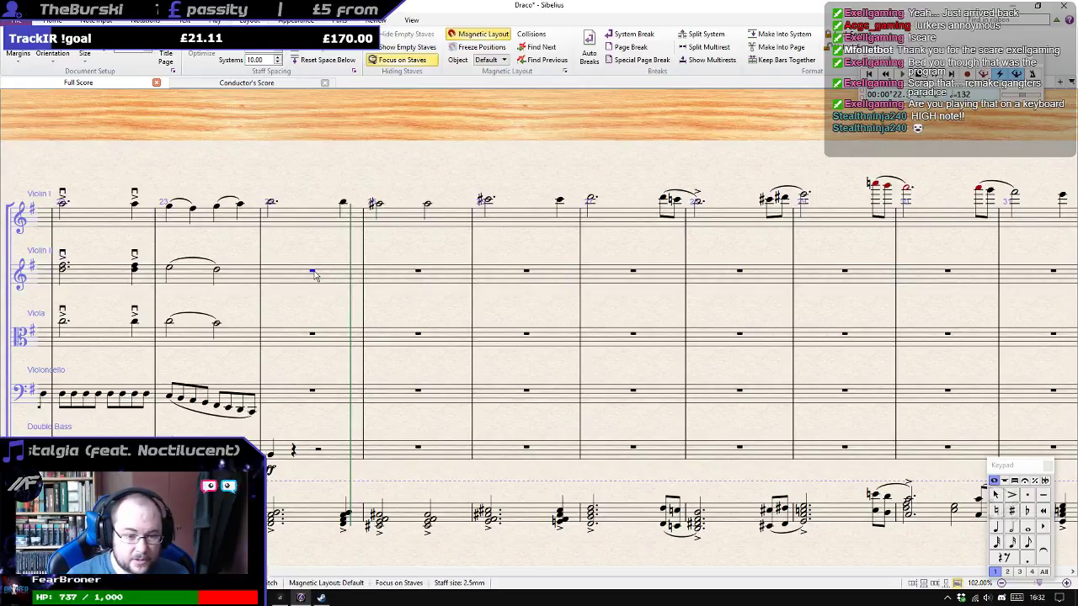
key("4")
key("period")
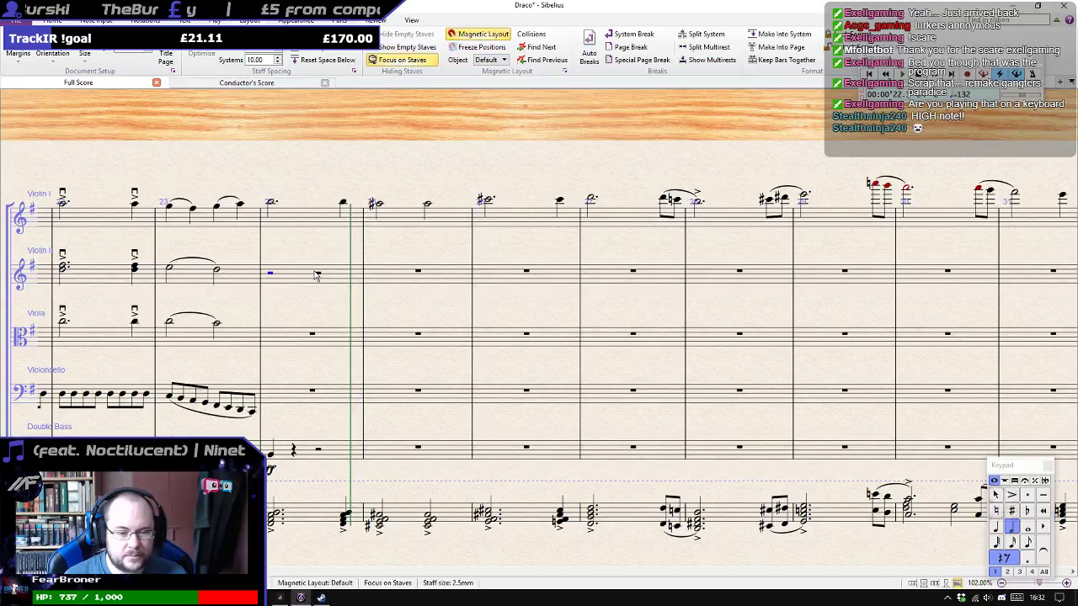
key("g")
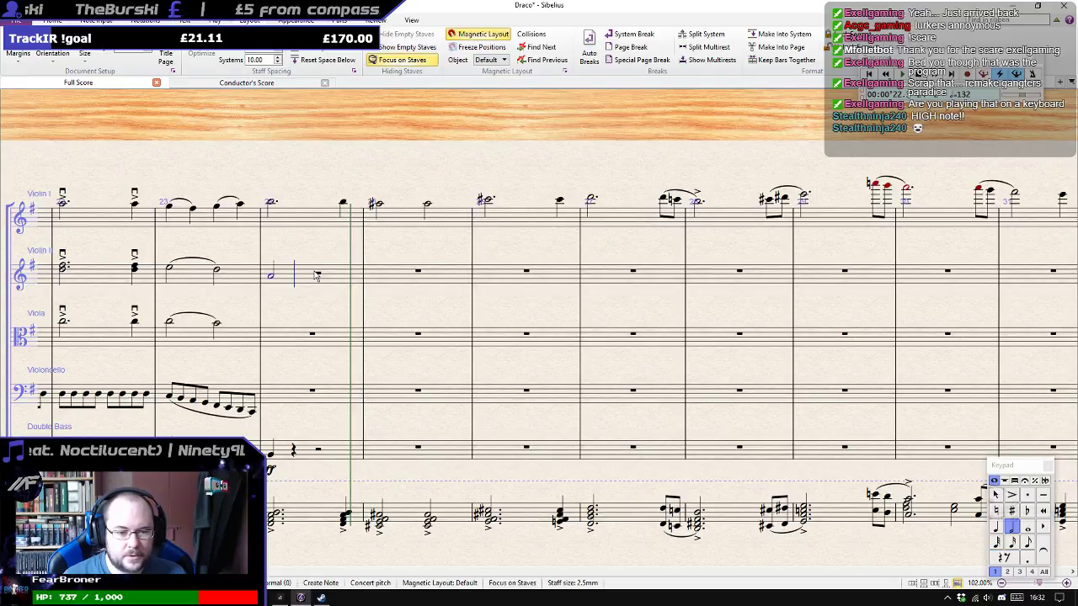
key("shift+4")
key("Up")
key("Escape")
key("period")
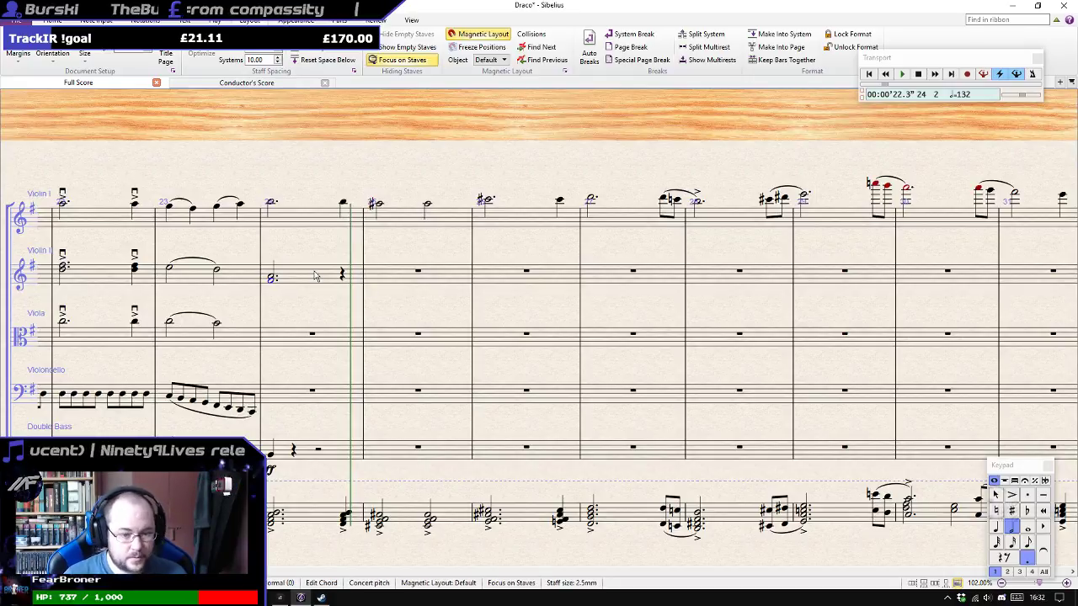
Repeat the Violin II chord in bar 24 so the bar holds a dotted half followed by a quarter on the last beat.
key("4")
key("r")
key("t")
key("Escape")
key("r")
key("r")
key("Left")
key("Left")
key("Left")
key("Left")
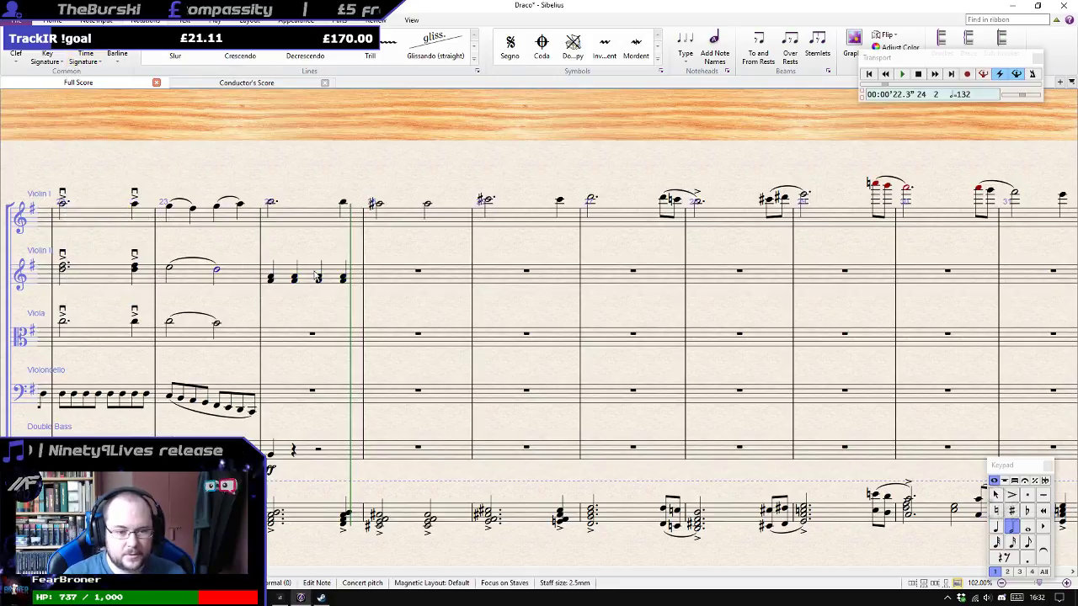
key("Right")
key("5")
key("period")
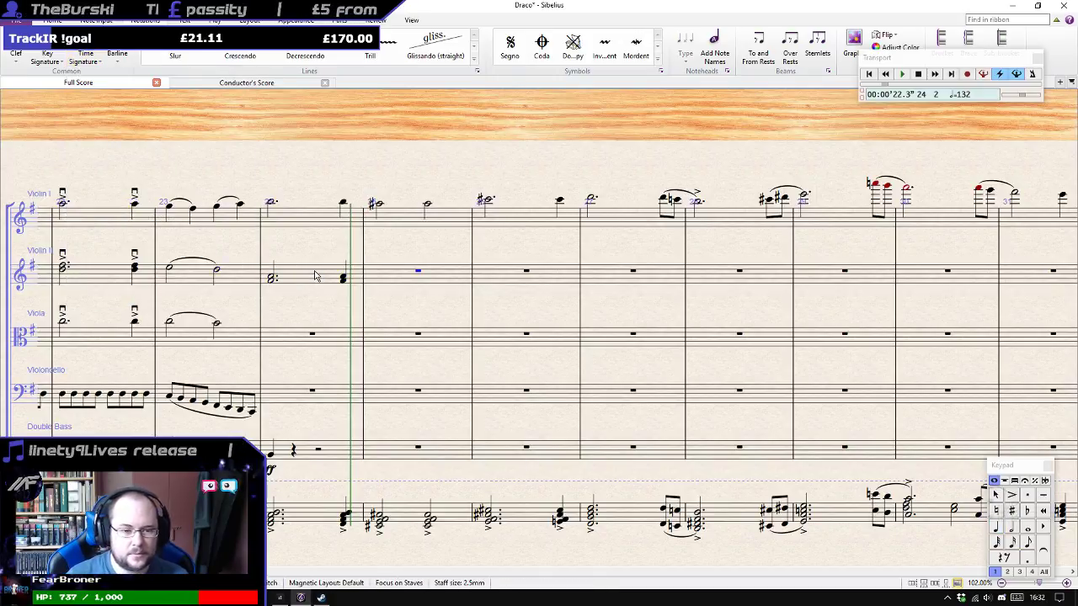
Enter two half-note F-sharps in Violin II bar 25.
key("5")
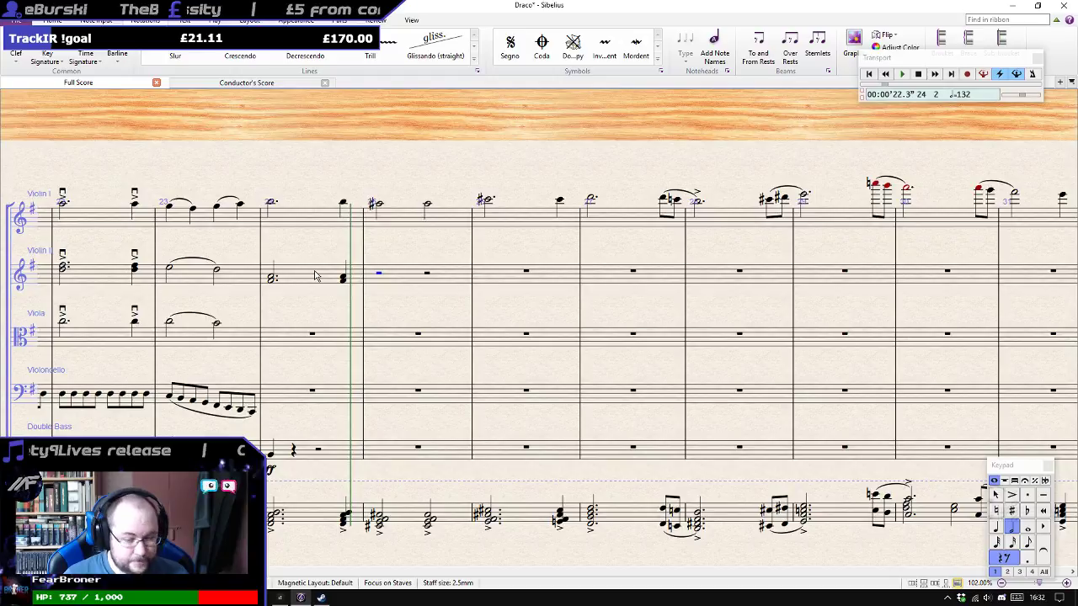
key("g")
key("g")
Fill Violin II bar 26 with an F-sharp and A-sharp chord as a dotted half, followed by the same chord as a quarter.
key("8")
key("a")
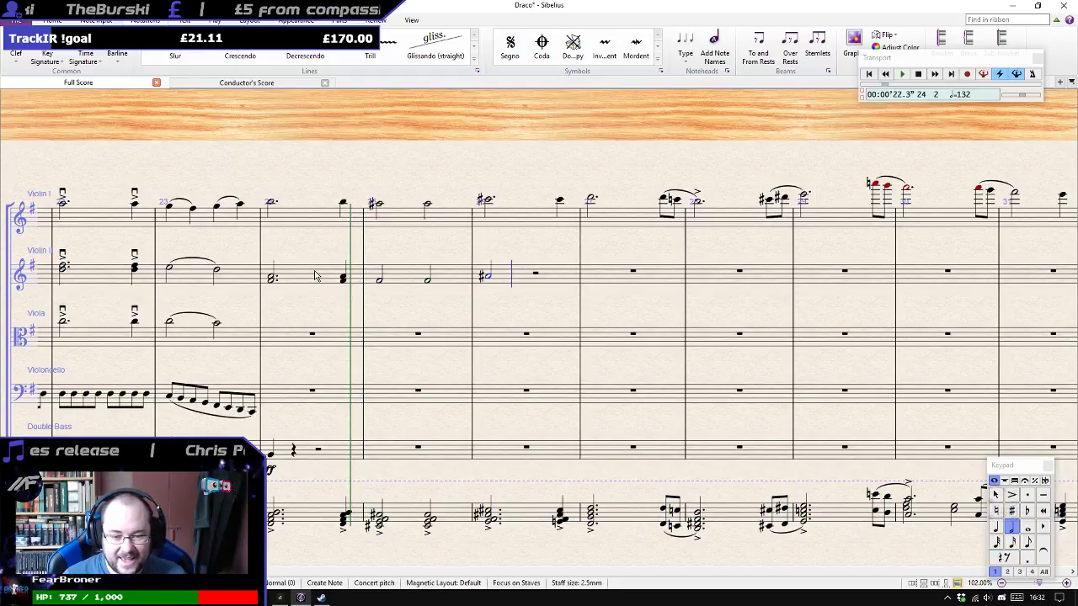
key("shift+3")
key("5")
key("a")
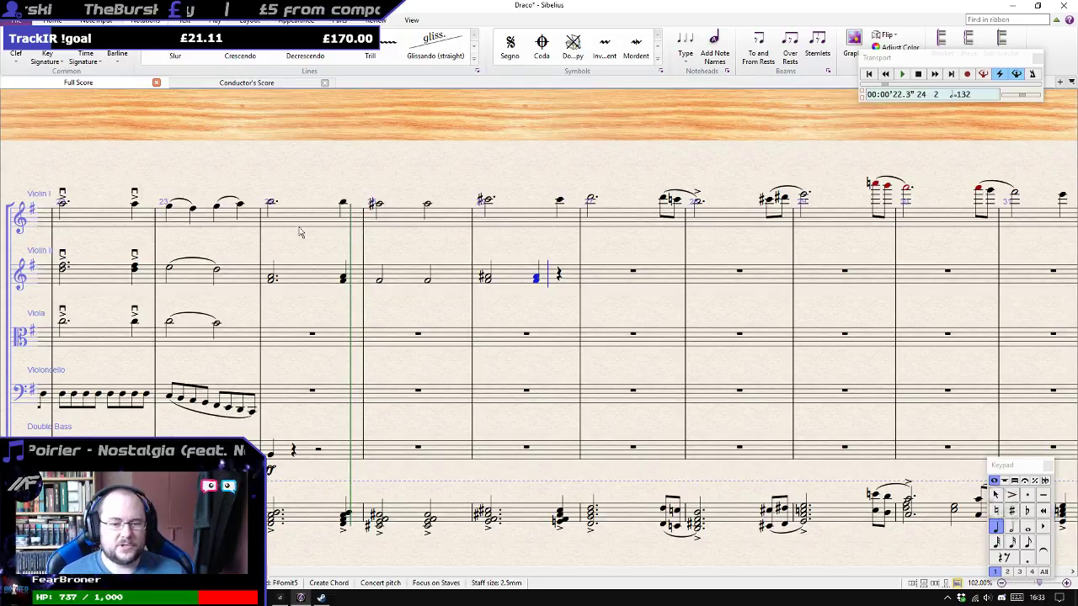
key("Left")
key("period")
key("Right")
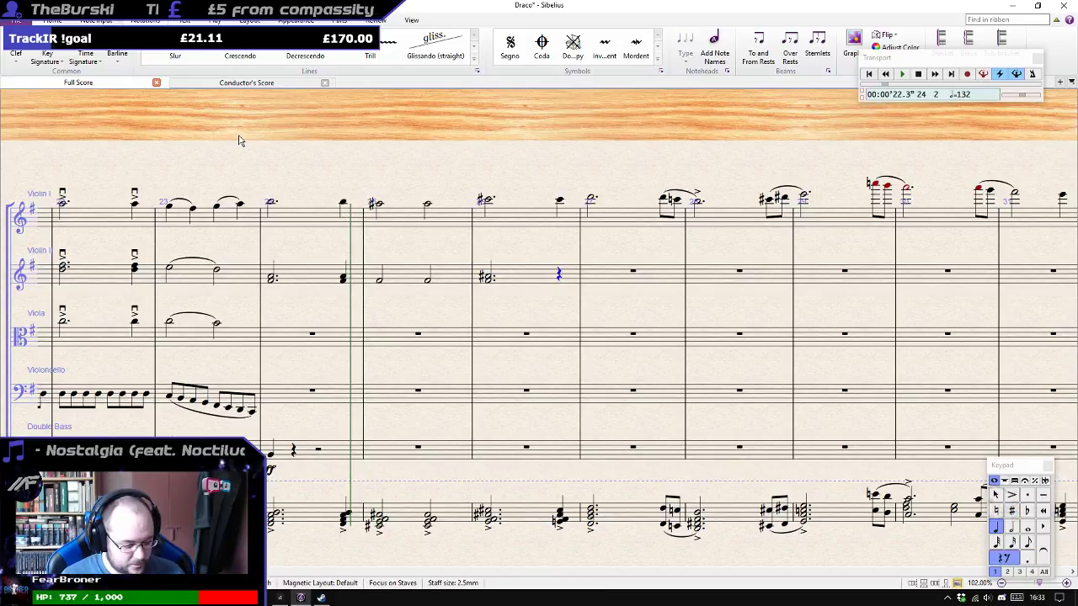
key("g")
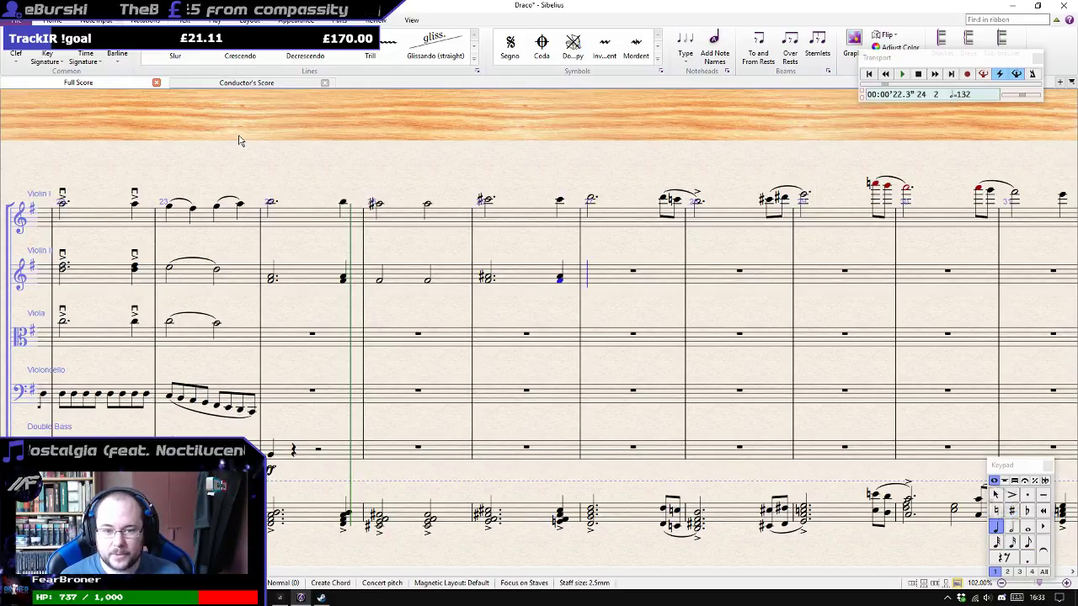
Enter a dotted half-note B at the start of Violin II bar 27.
key("5")
key("g")
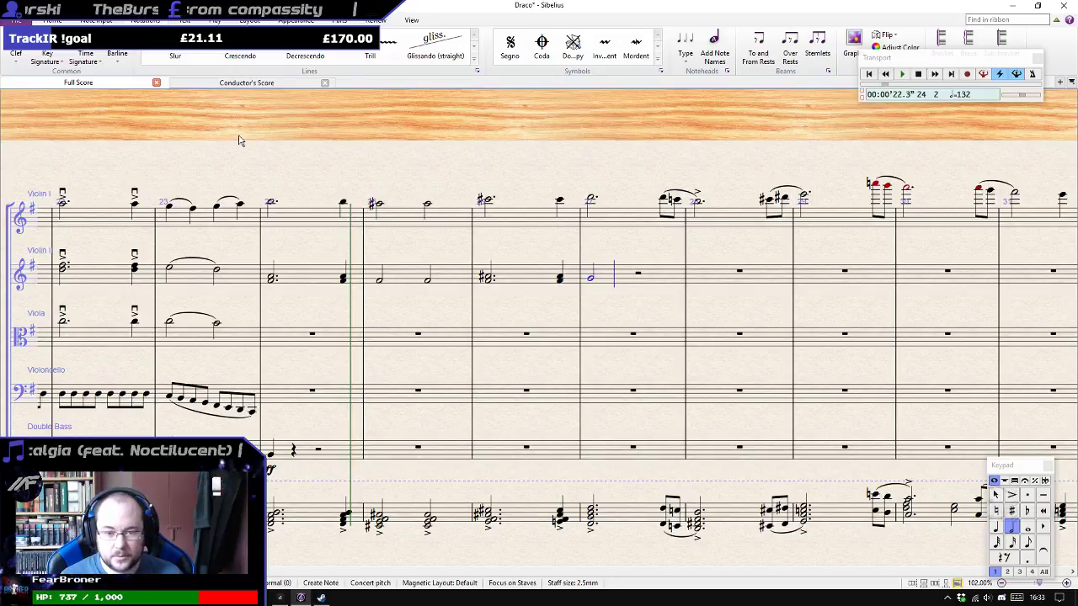
key("Up")
key("Up")
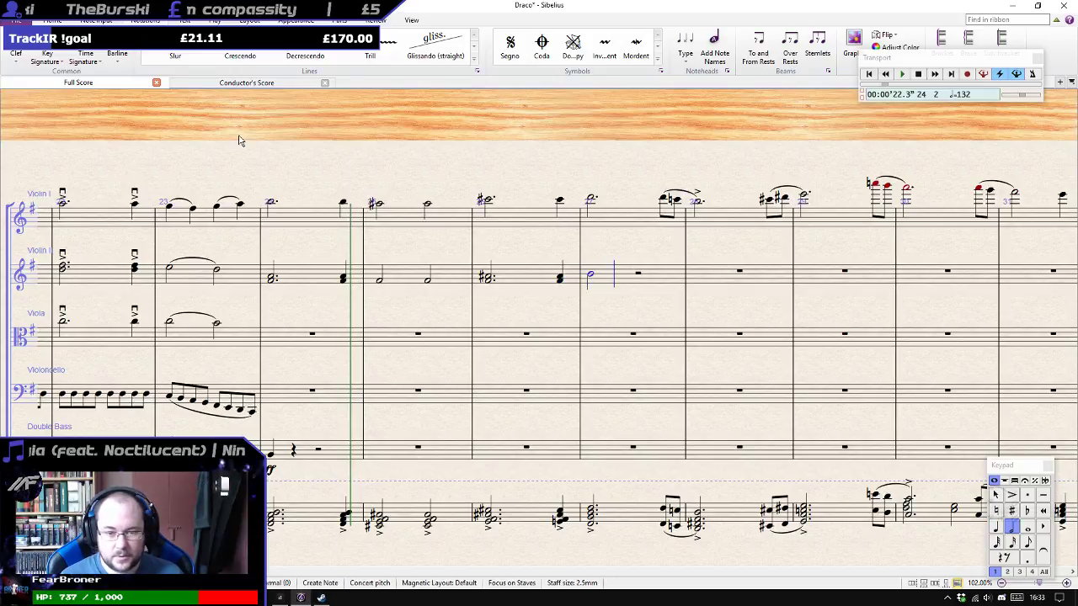
key("Escape")
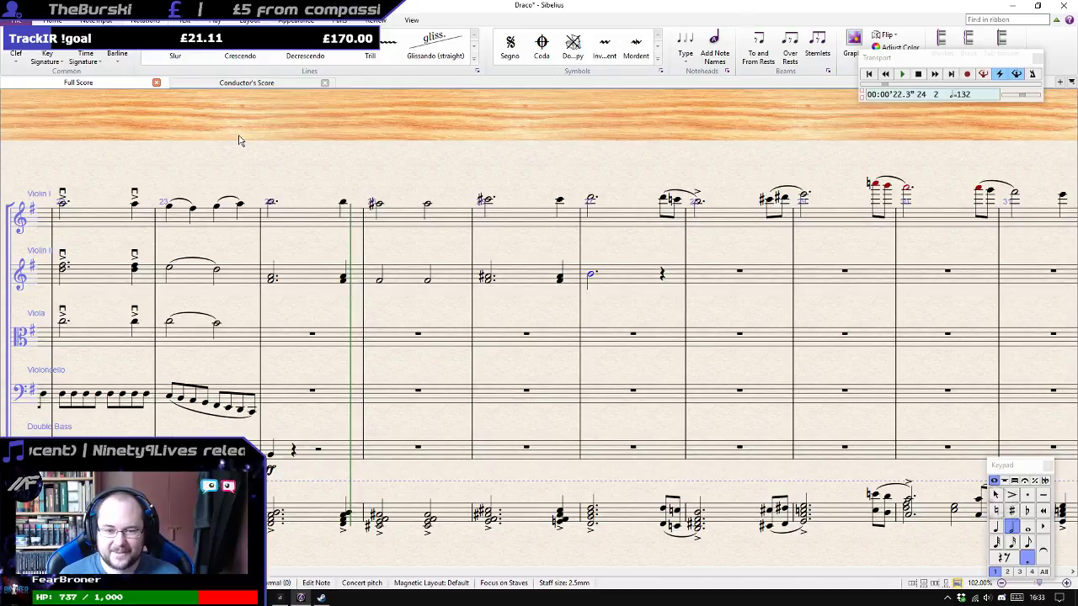
Enter an F-sharp in Violin II bar 28, and lengthen the notes in bars 27 and 28 to whole notes.
key("Right")
key("Right")
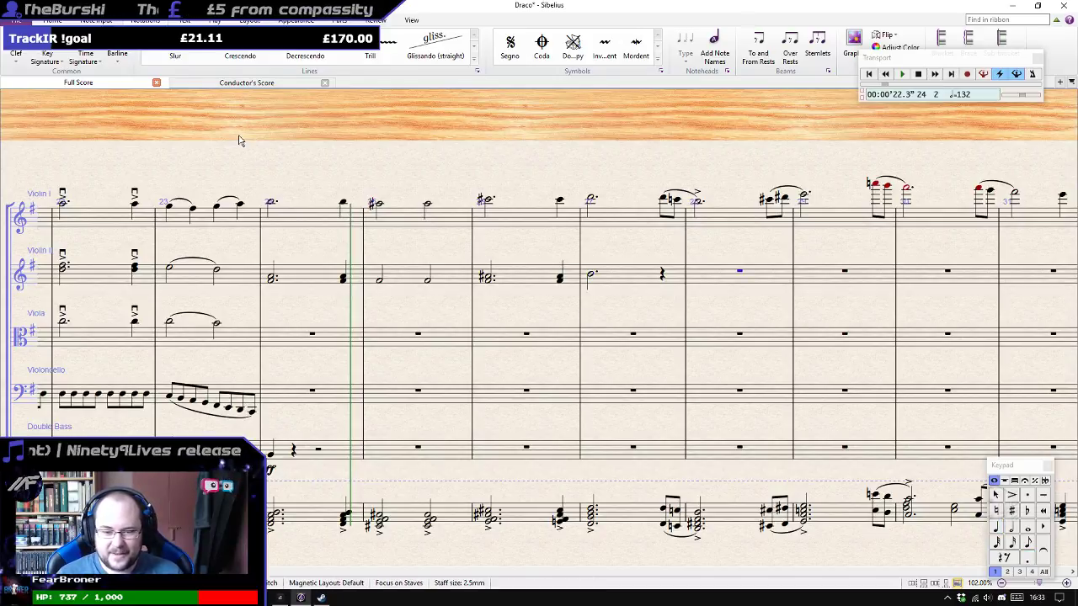
key("4")
key(".")
key("f")
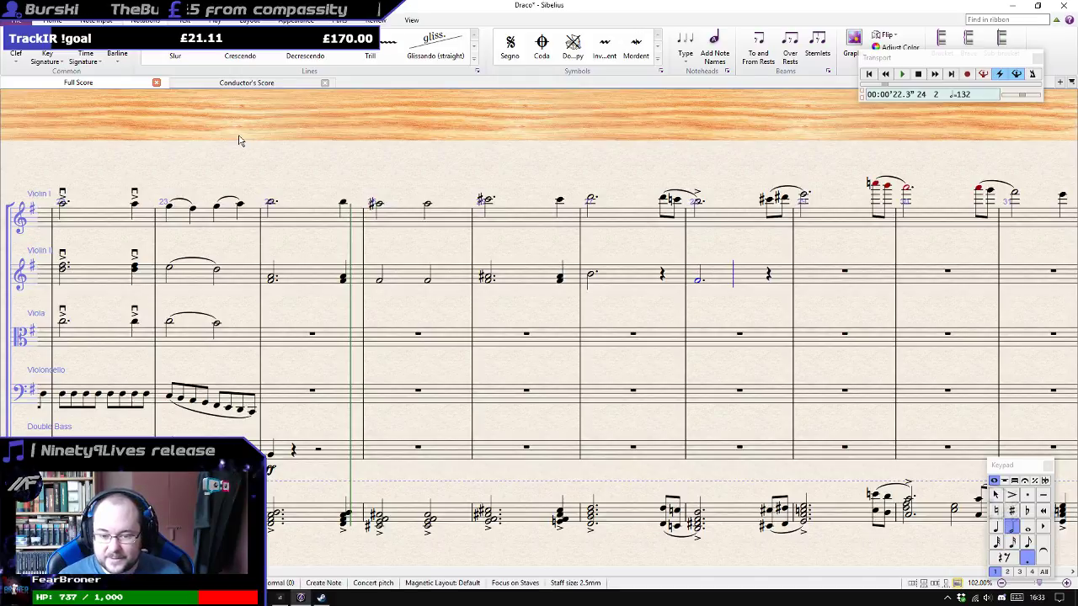
key("Left")
key("Left")
key("6")
key("Right")
key("Right")
key("Left")
key("7")
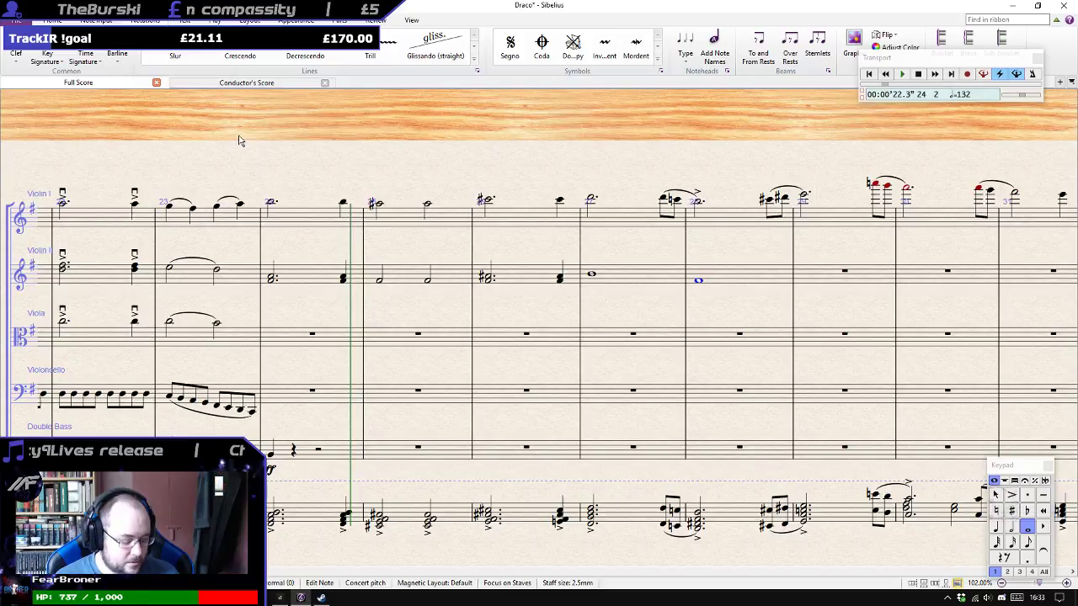
Enter a whole-note C in Violin II bar 29, and half notes F-sharp and E in bar 30.
key("n")
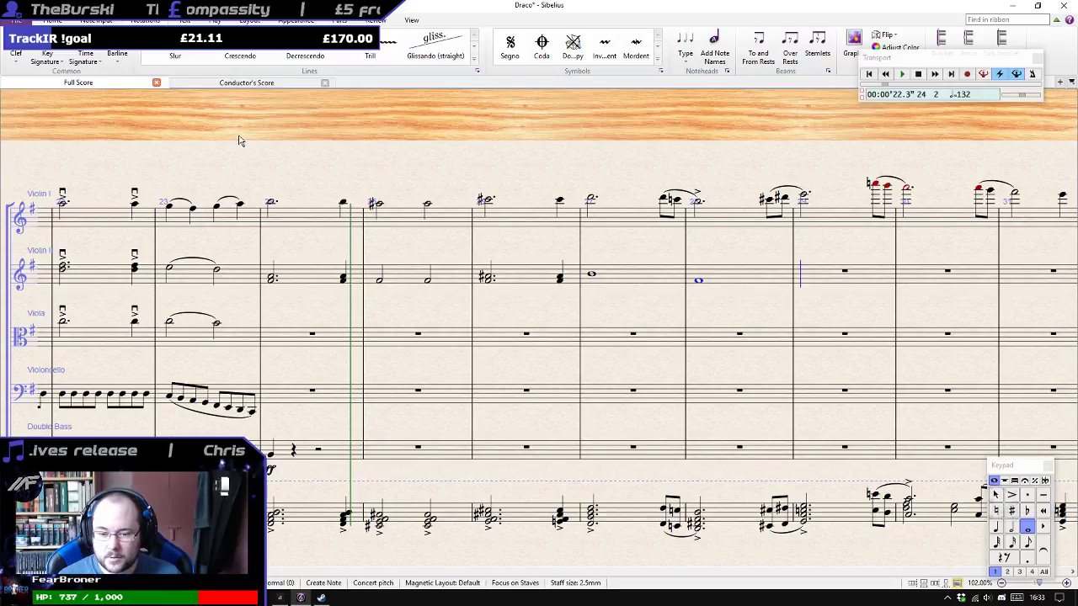
key("c")
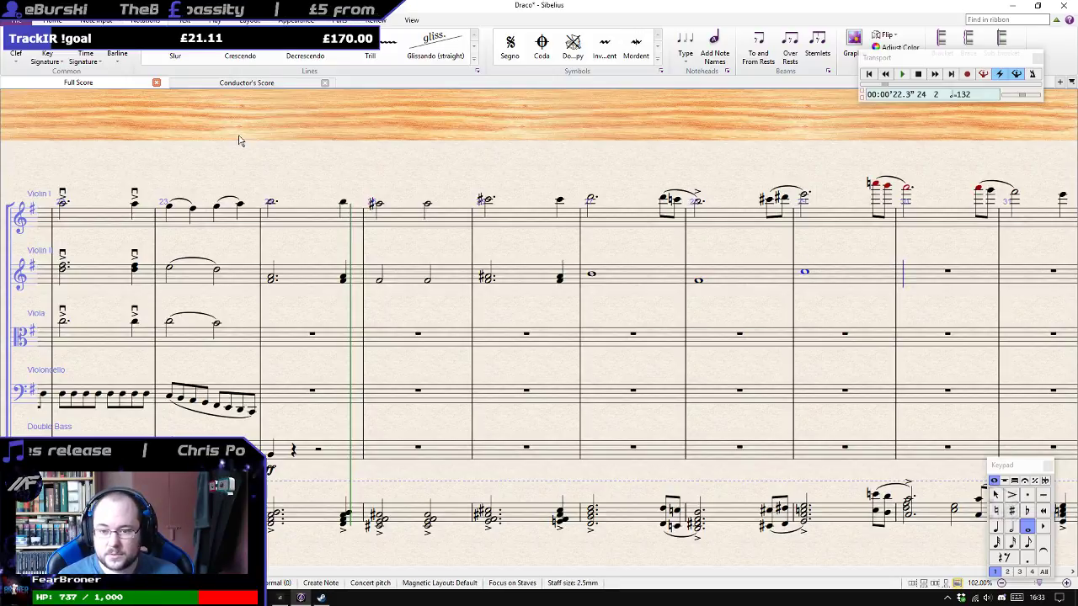
key("6")
key("g")
key("ctrl+Up")
key("e")
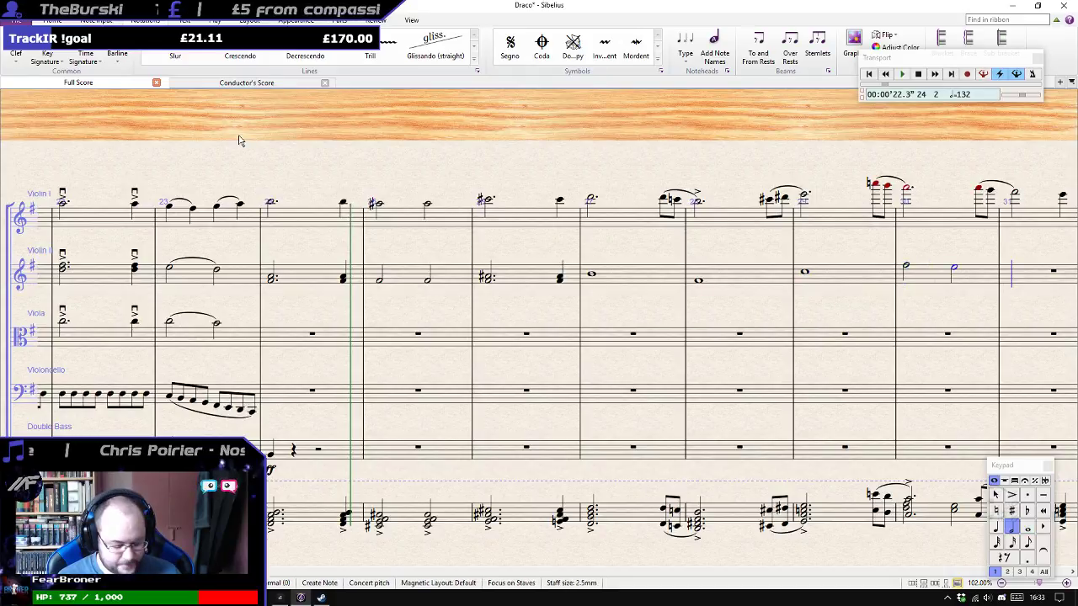
key("Escape")
Clear the Violin II notes from bar 27 through bar 30.
left_click_drag(945, 309, 650, 271)
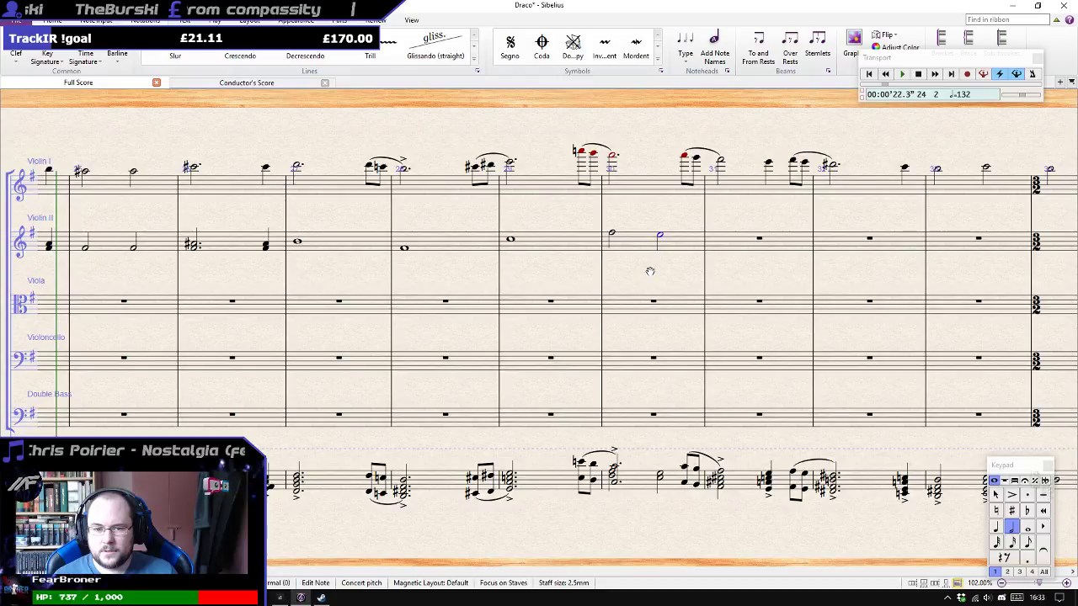
left_click_drag(650, 271, 745, 277)
left_click(747, 248)
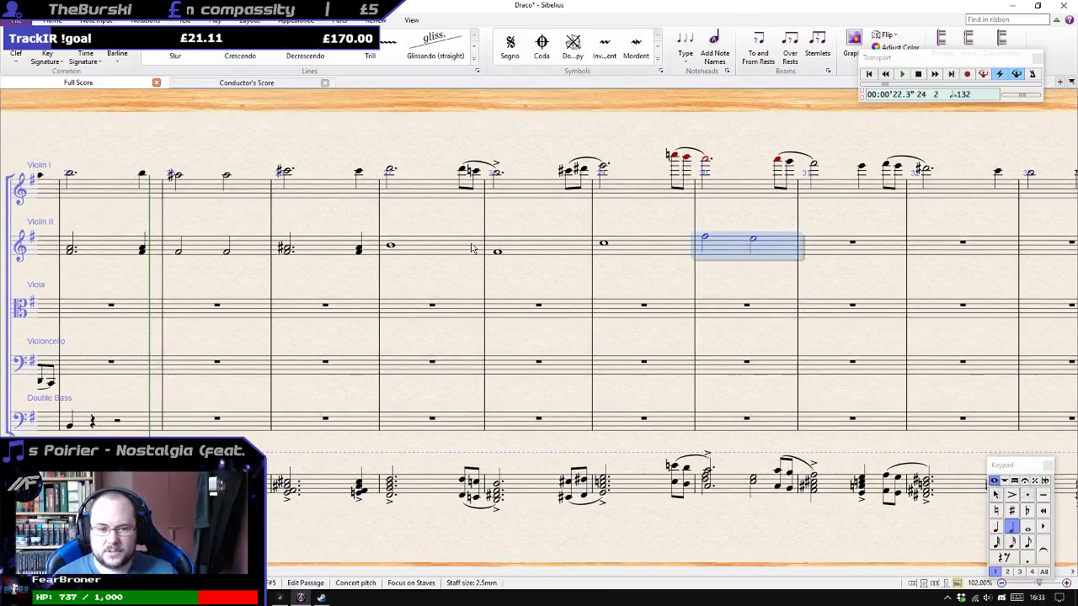
left_click(469, 247, "shift")
key("Delete")
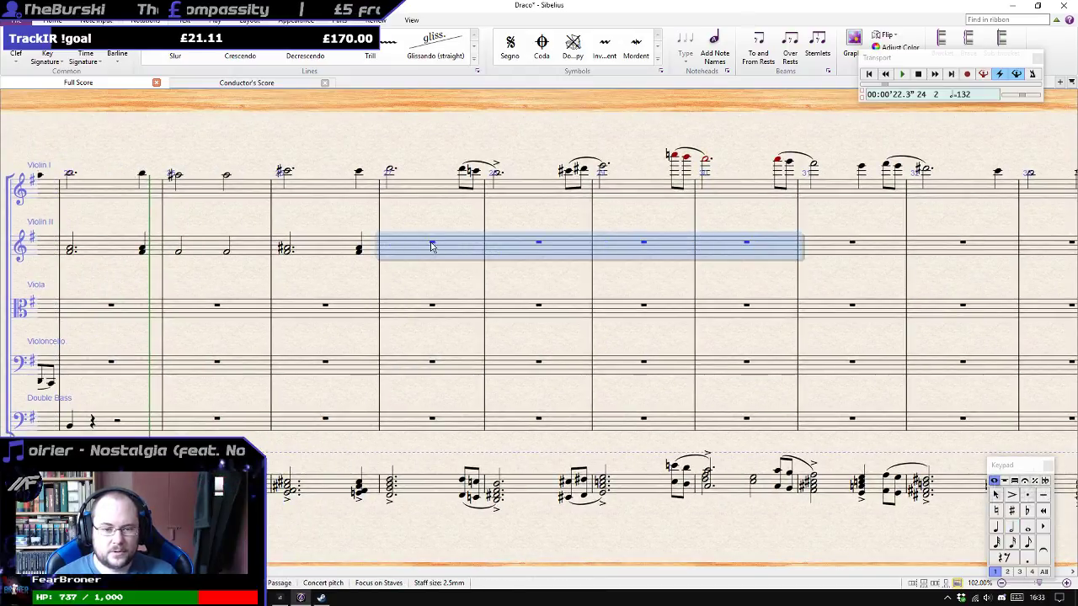
Place a dotted half-note B in the emptied Violin II bar 27, leaving the last beat free.
left_click(434, 245)
key("5")
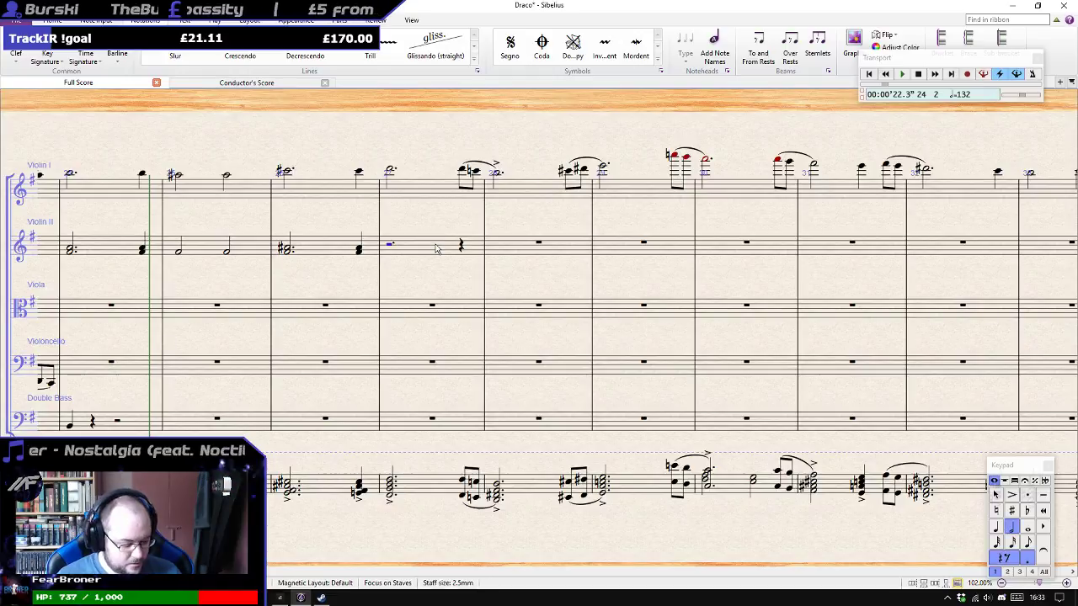
key("b")
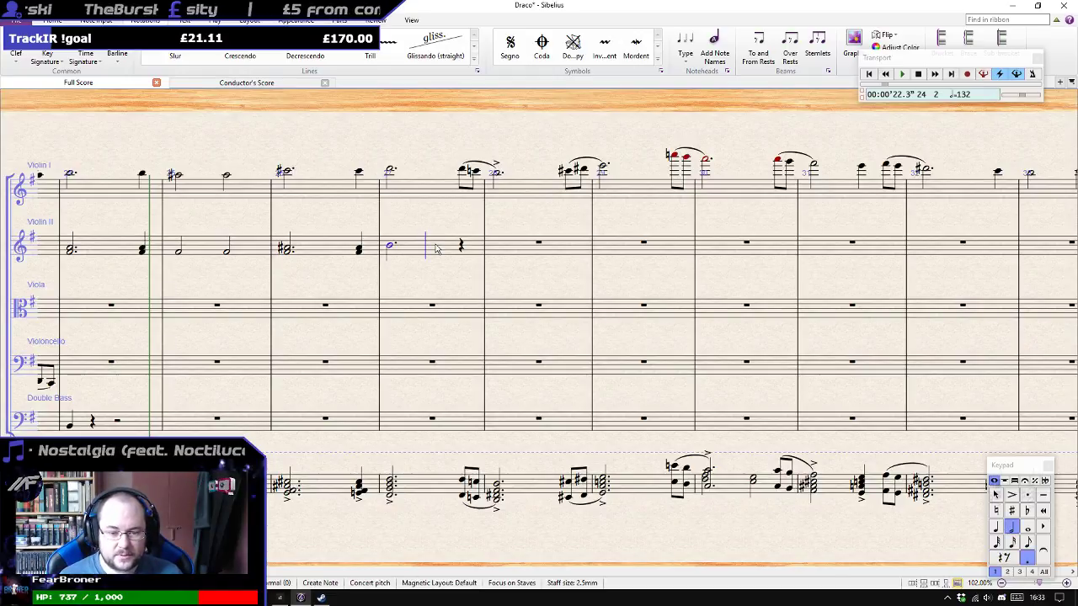
Copy Violin I from the last beat of bar 27 through the dotted half in bar 32 into Violin II, and lower the copy an octave.
left_click(463, 170)
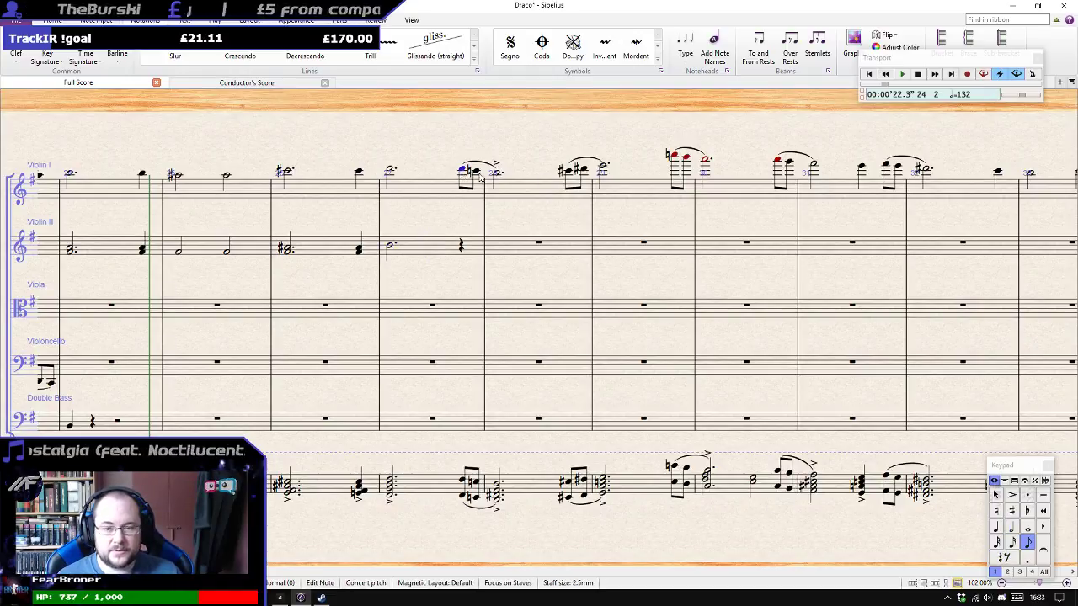
left_click(926, 173, "shift")
left_click_drag(977, 225, 759, 213)
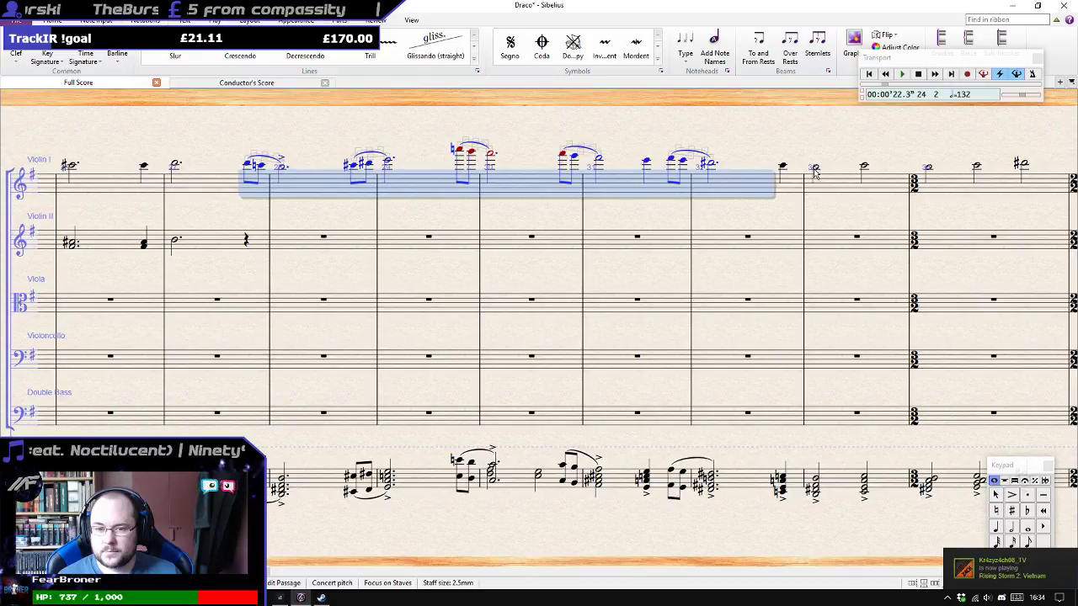
left_click(714, 167)
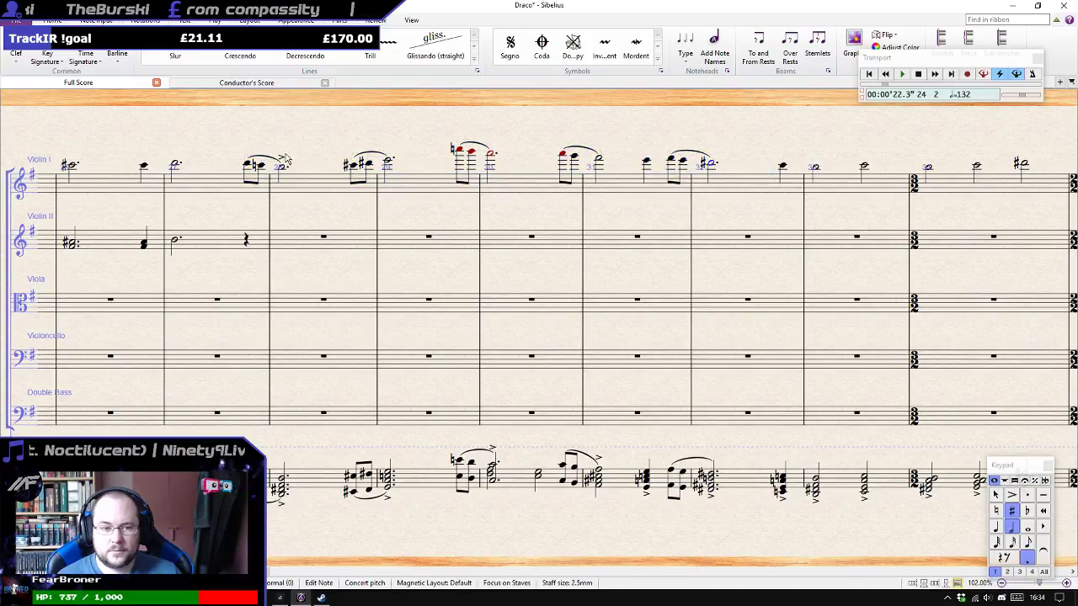
left_click(245, 166, "shift")
left_click(246, 246, "alt")
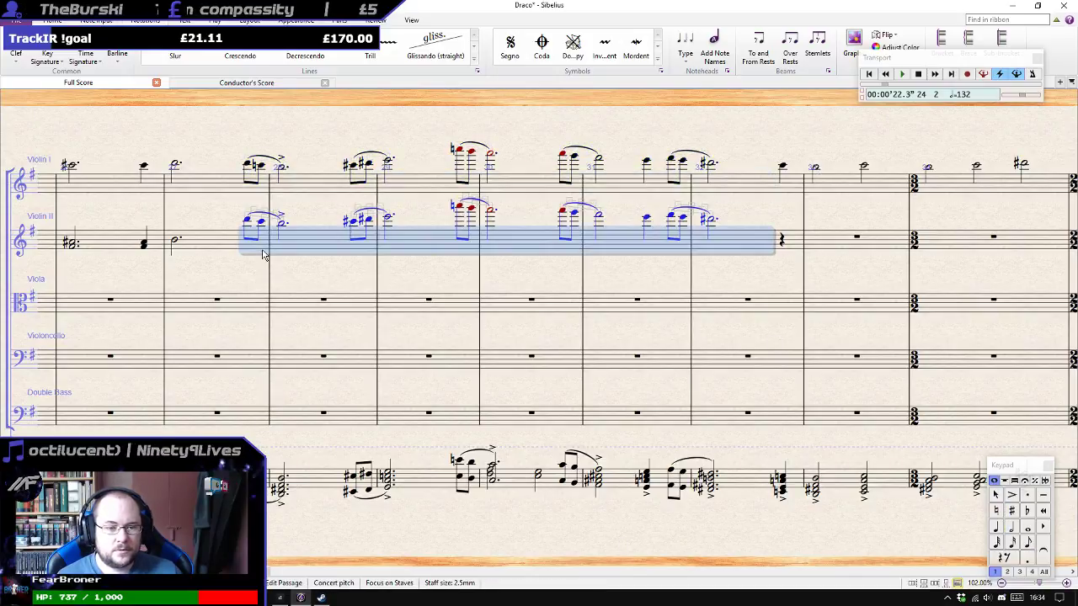
key("ctrl+Down")
Enter a dotted half-note D in Viola bar 24, leaving the last beat free.
left_click_drag(304, 278, 629, 206)
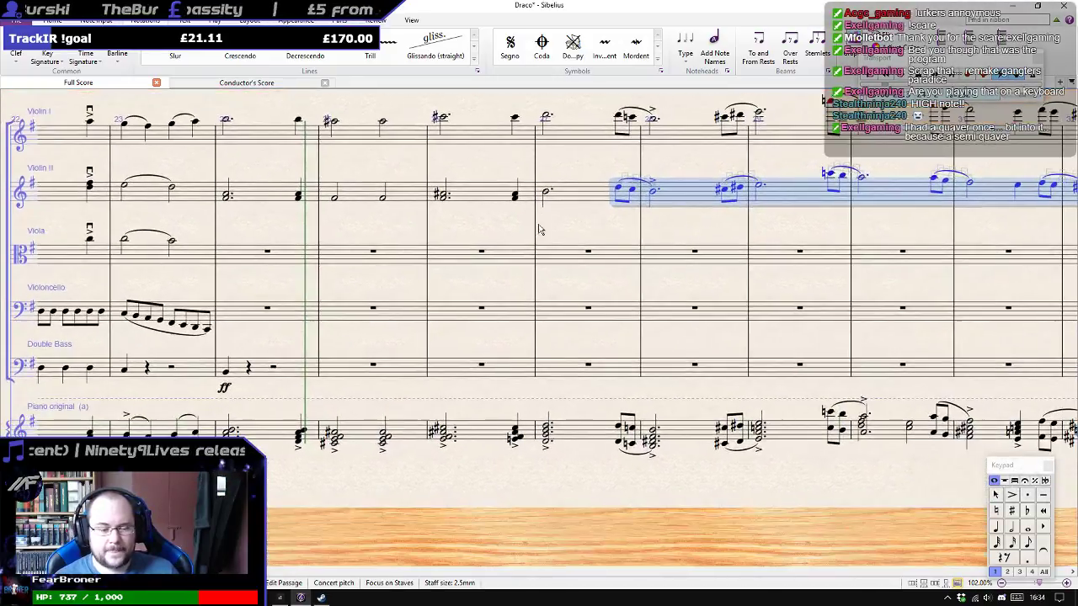
left_click(267, 254)
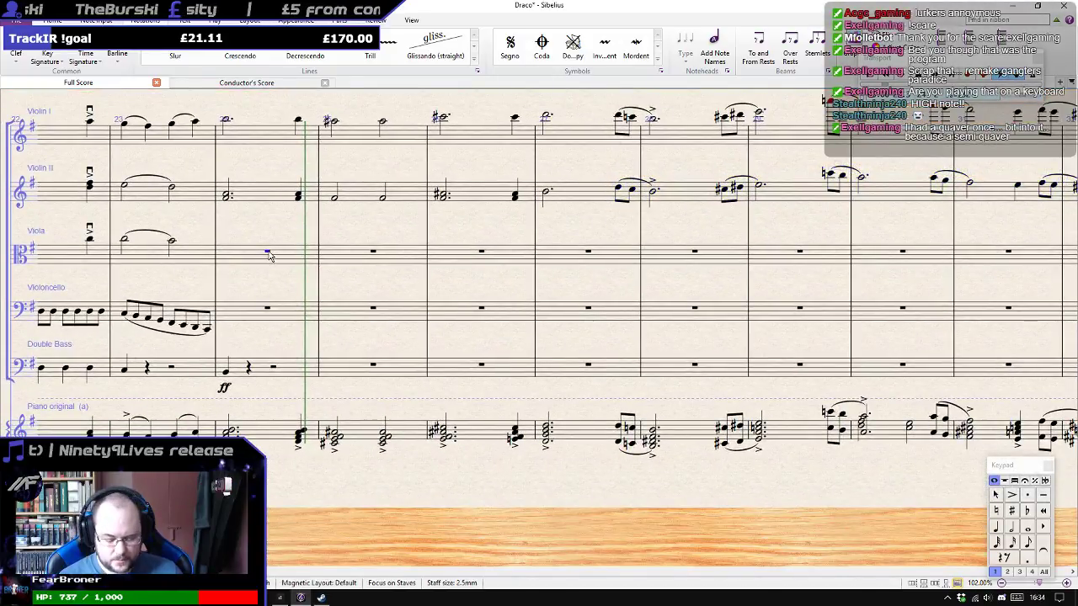
key("4")
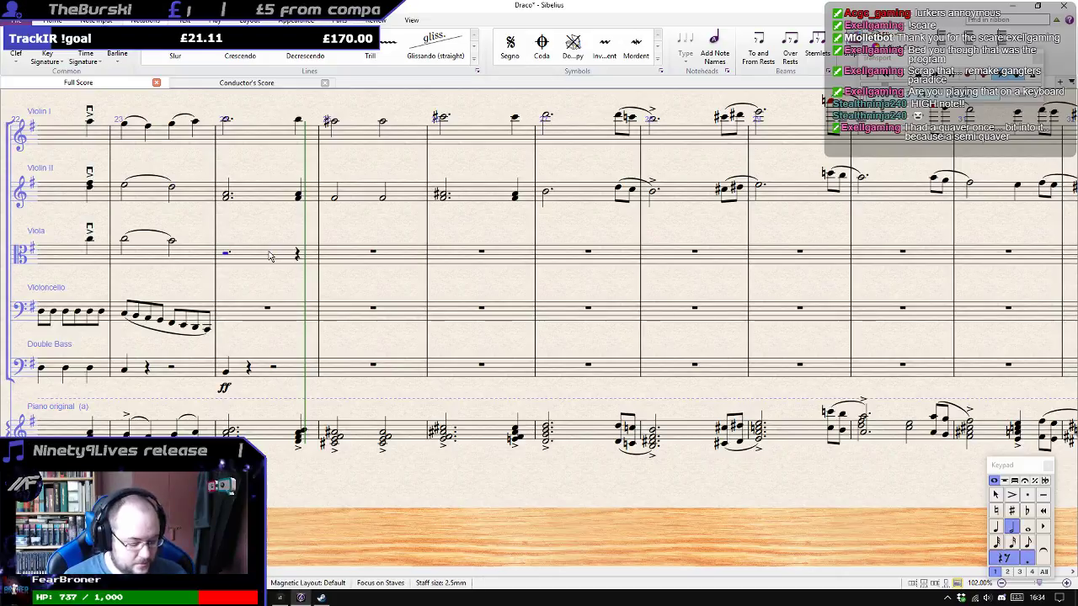
key("a")
key("ctrl+Down")
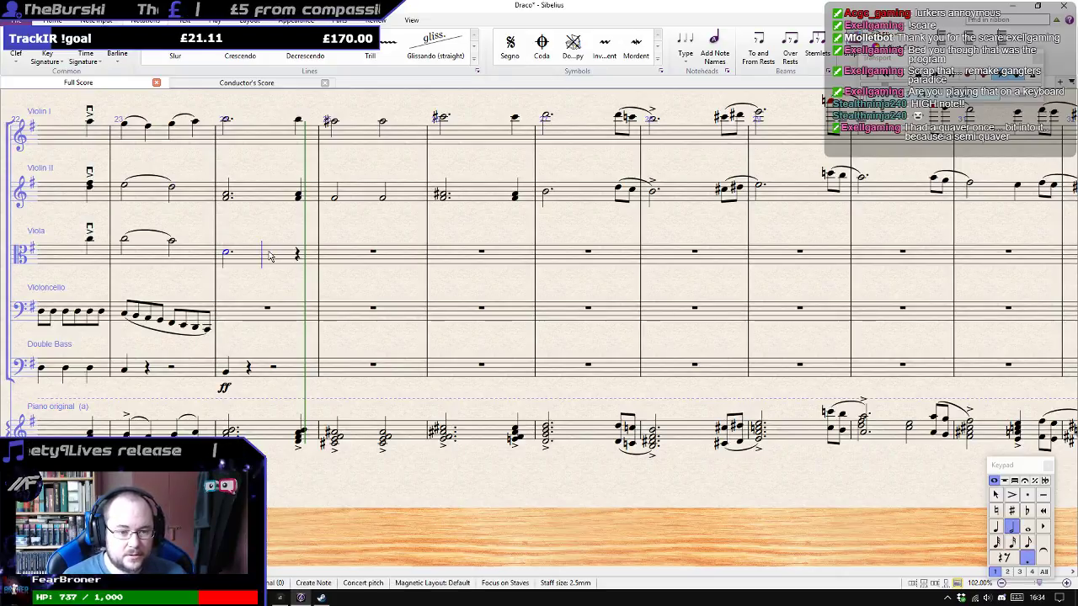
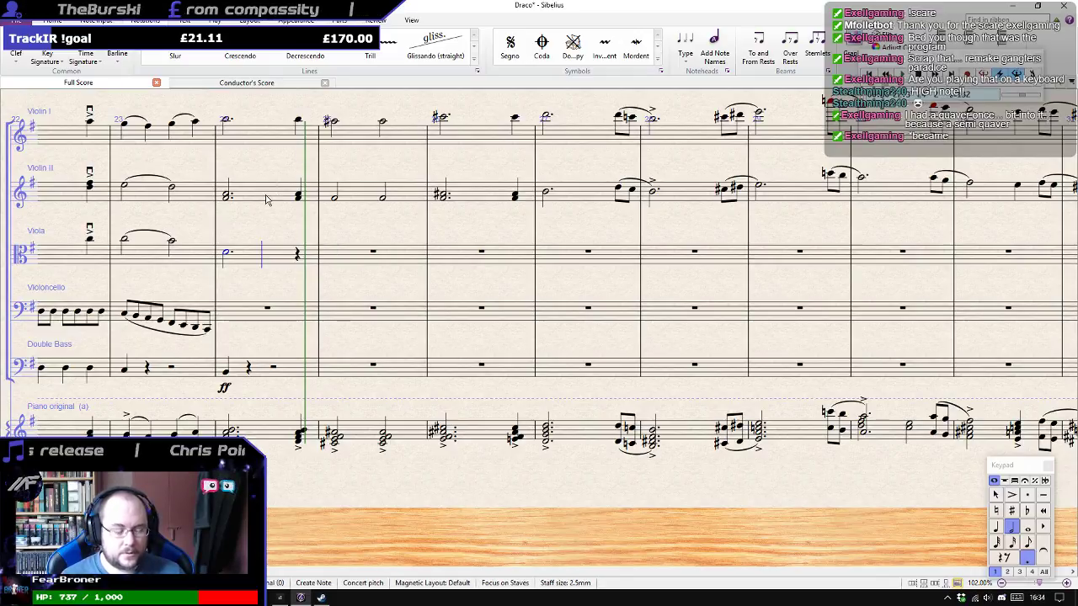
key("Escape")
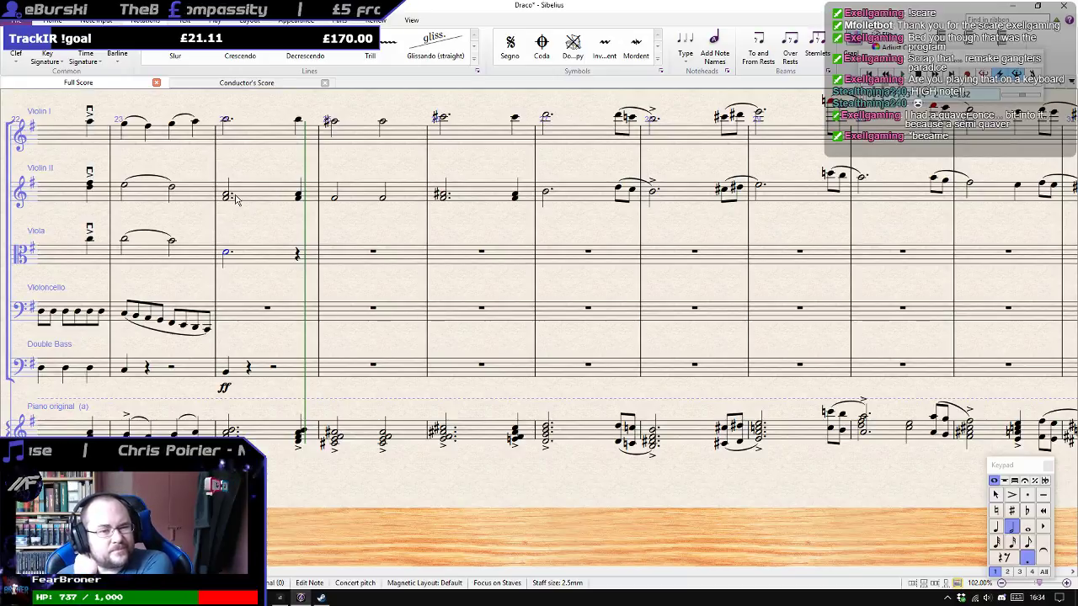
Raise the Violin II passage from bar 24 through the dotted half-note of bar 27 by an octave.
left_click(239, 202)
left_click(542, 195, "shift")
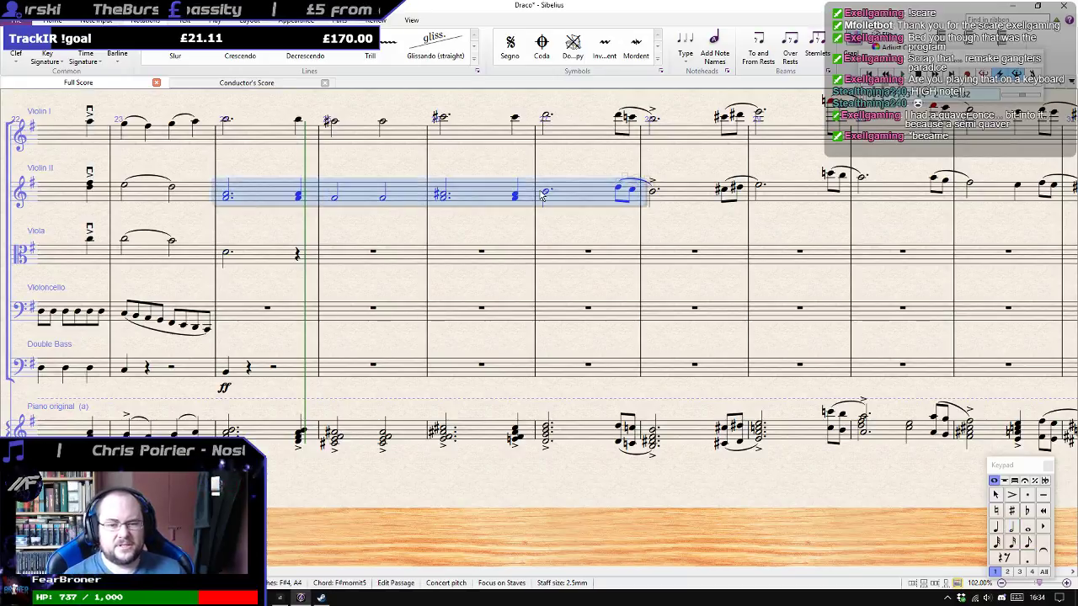
left_click(545, 194)
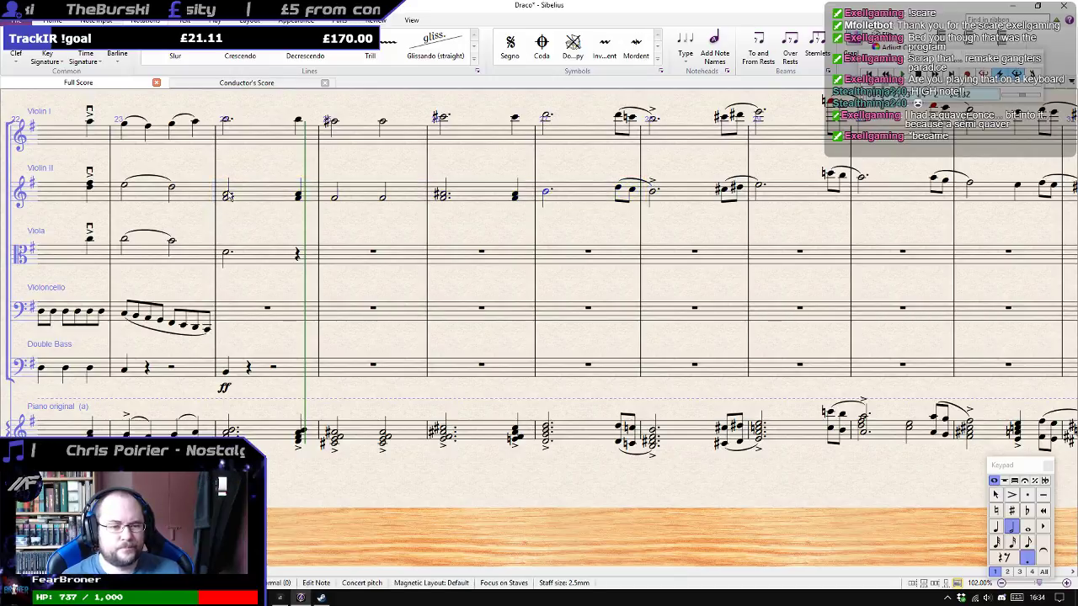
left_click(235, 194, "shift")
key("ctrl+Up")
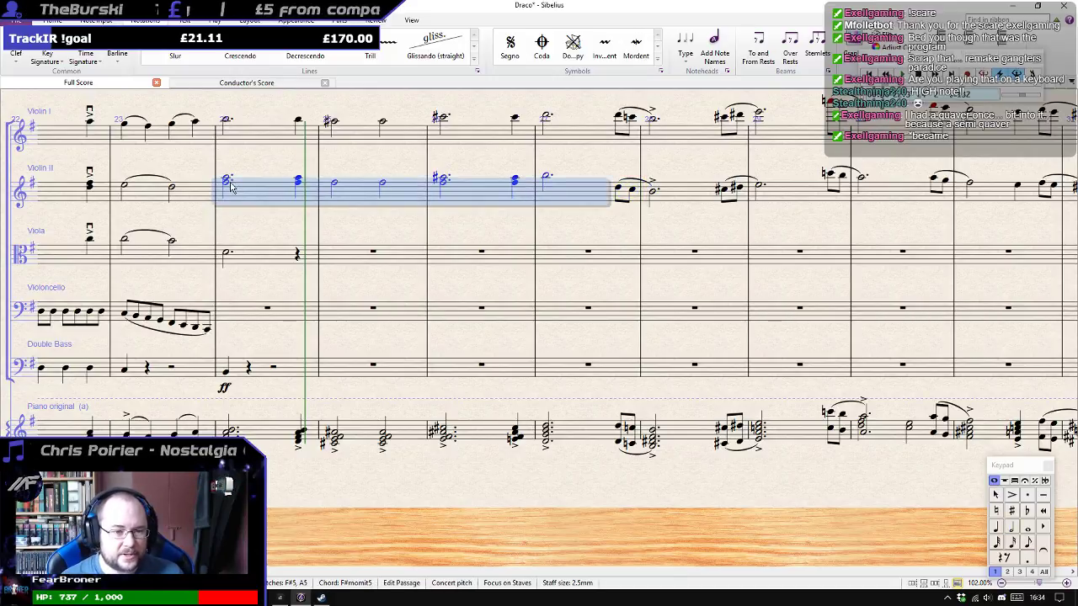
Raise the dotted half-note in Viola bar 24 by an octave.
left_click(229, 185)
left_click(227, 254)
key("ctrl+Up")
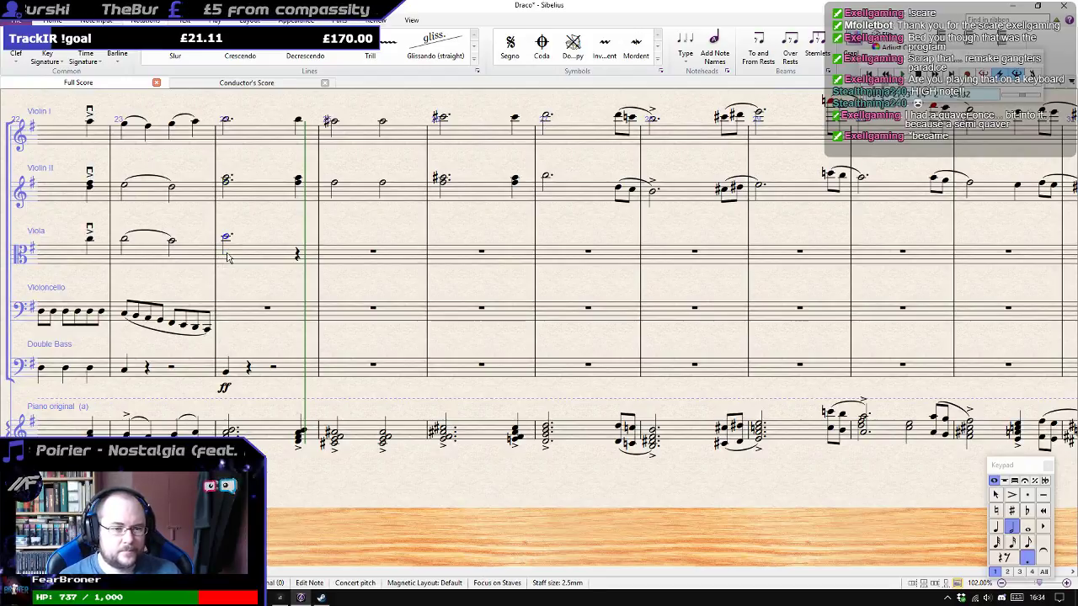
key("n")
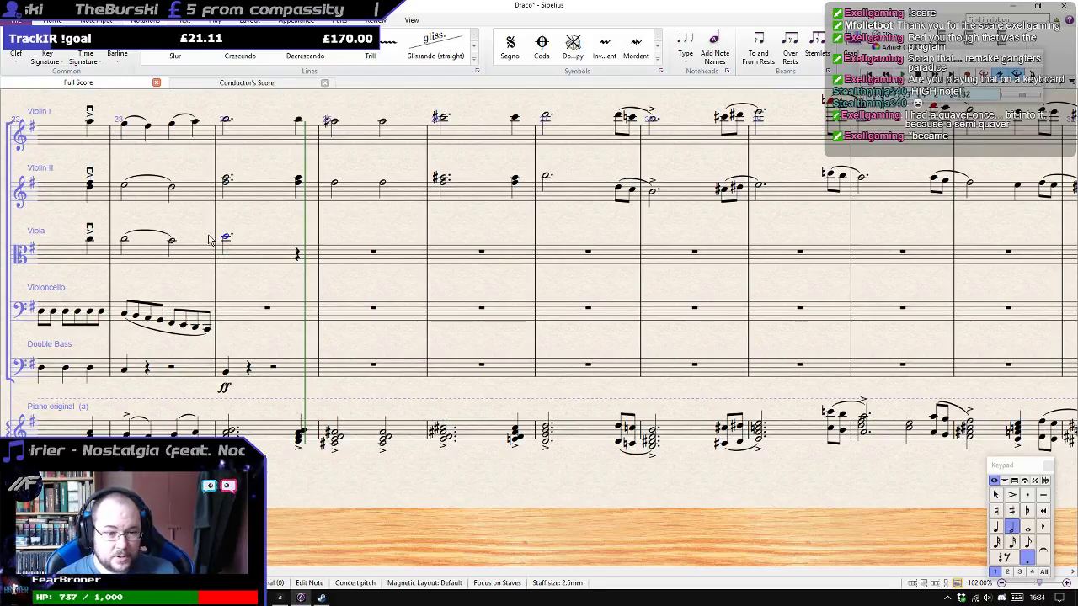
key("Escape")
Delete the lower chord notes in Violin II bar 24 and give Viola that bar's dotted half and quarter F-sharps.
left_click(226, 187)
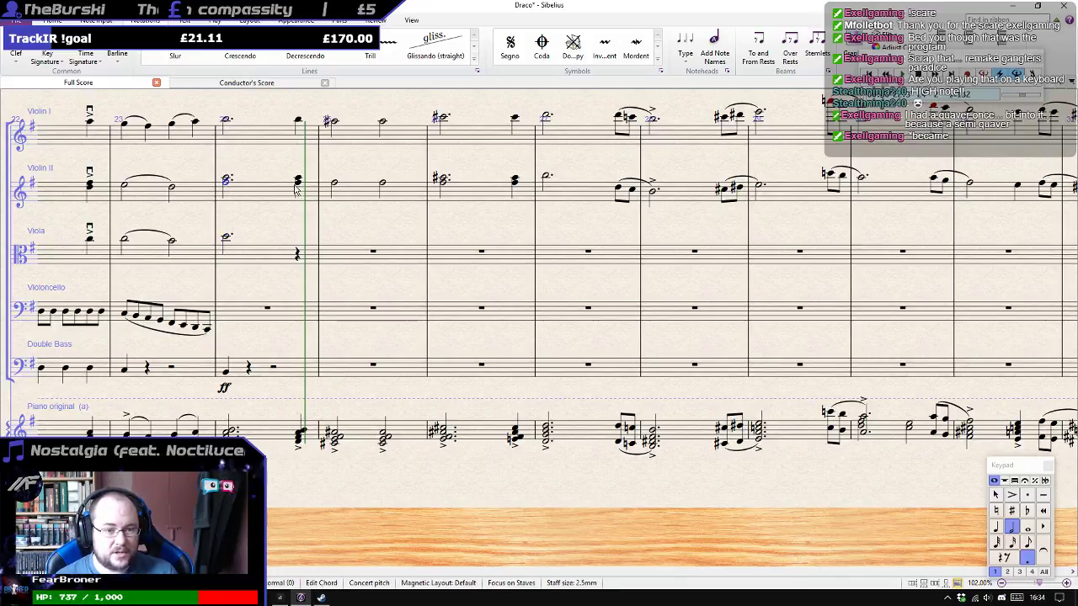
left_click(235, 238)
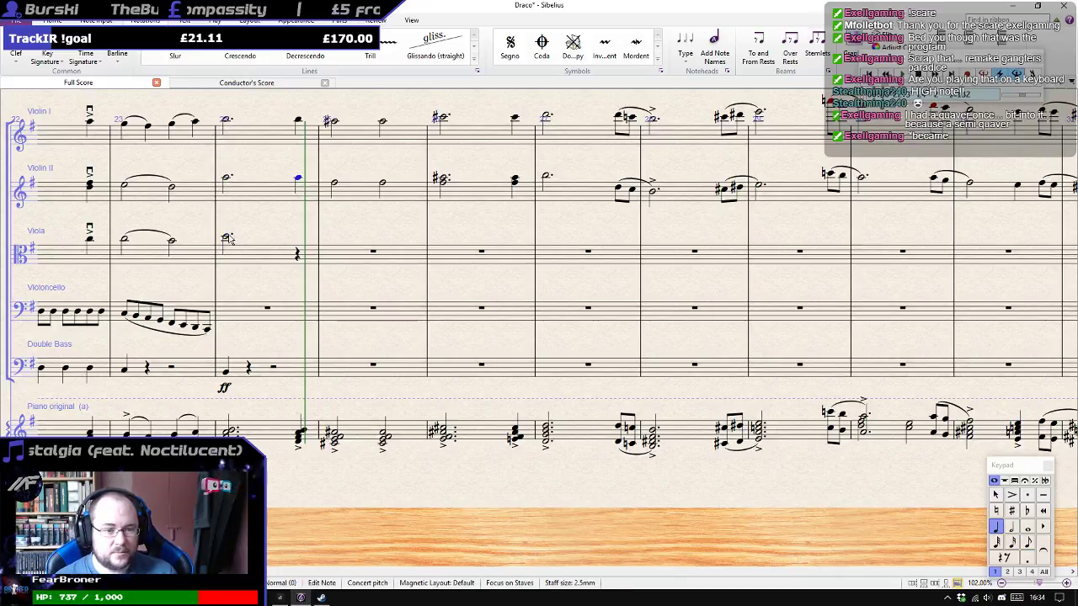
key("n")
key("f")
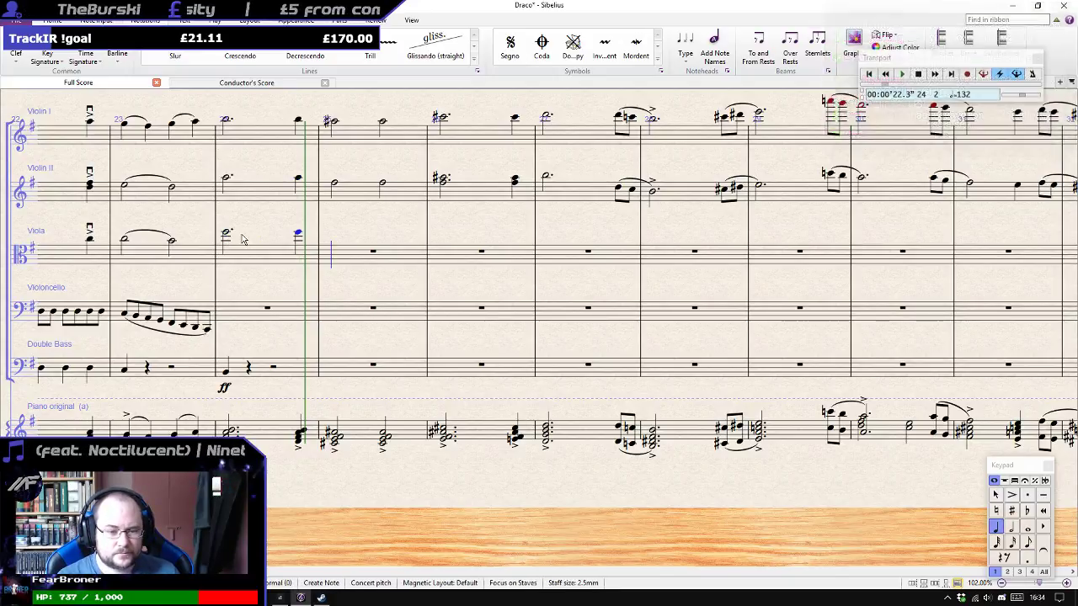
In Viola, enter two half-note C-sharps in bar 25, and a dotted half-note and quarter-note E in bar 26.
key("5")
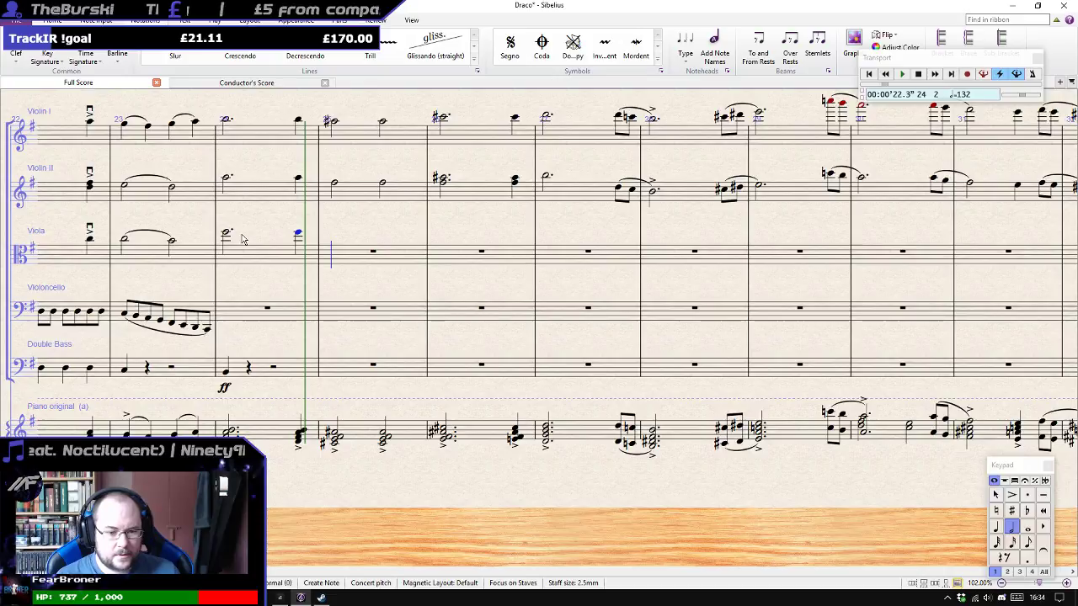
key("8")
key("c")
key("c")
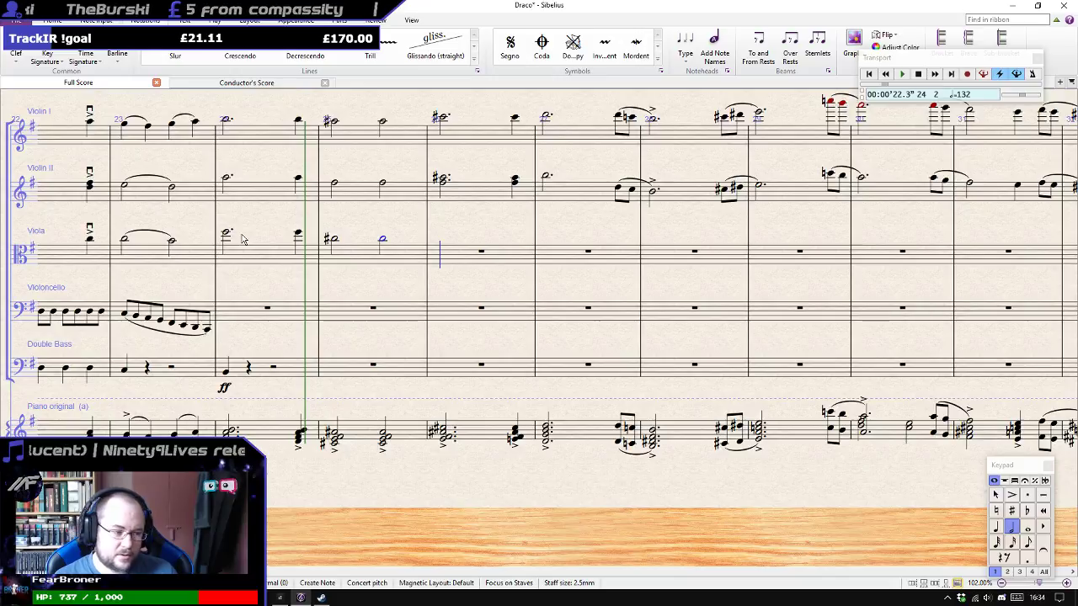
key("KP_Decimal")
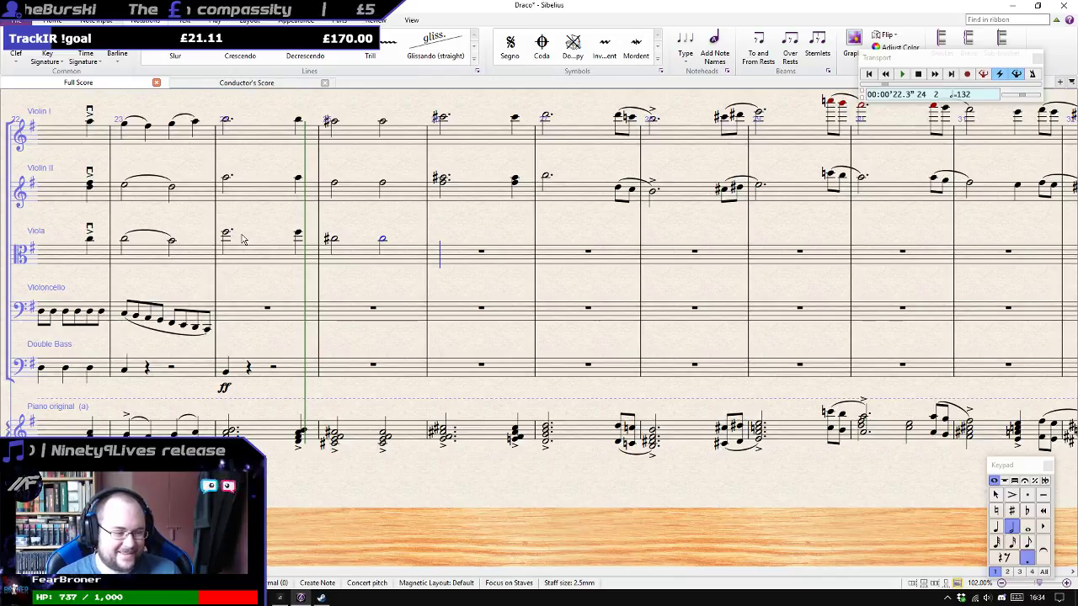
key("e")
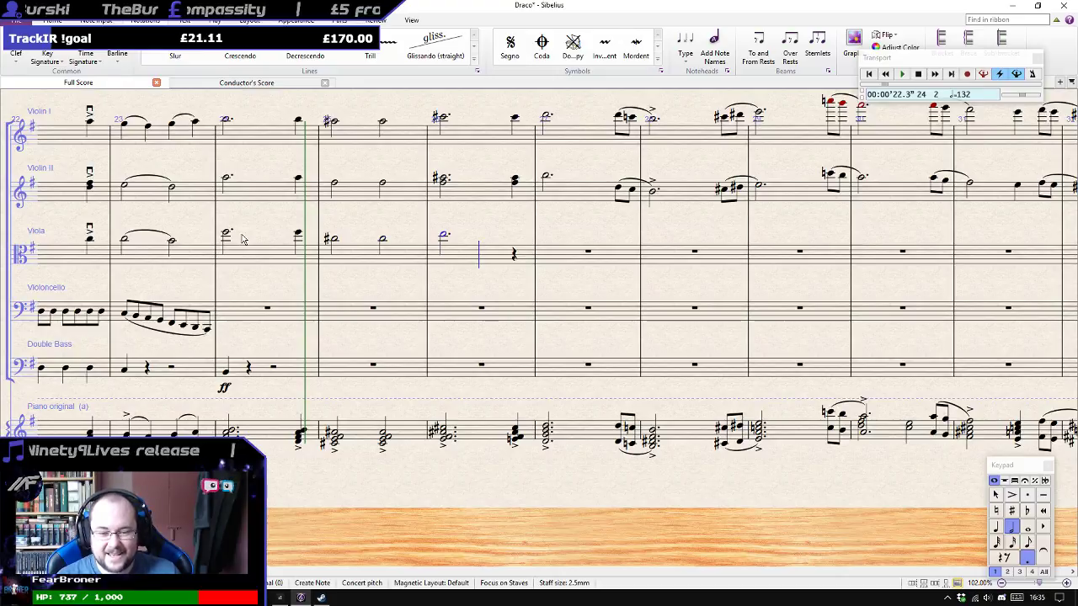
key("KP_4")
key("b")
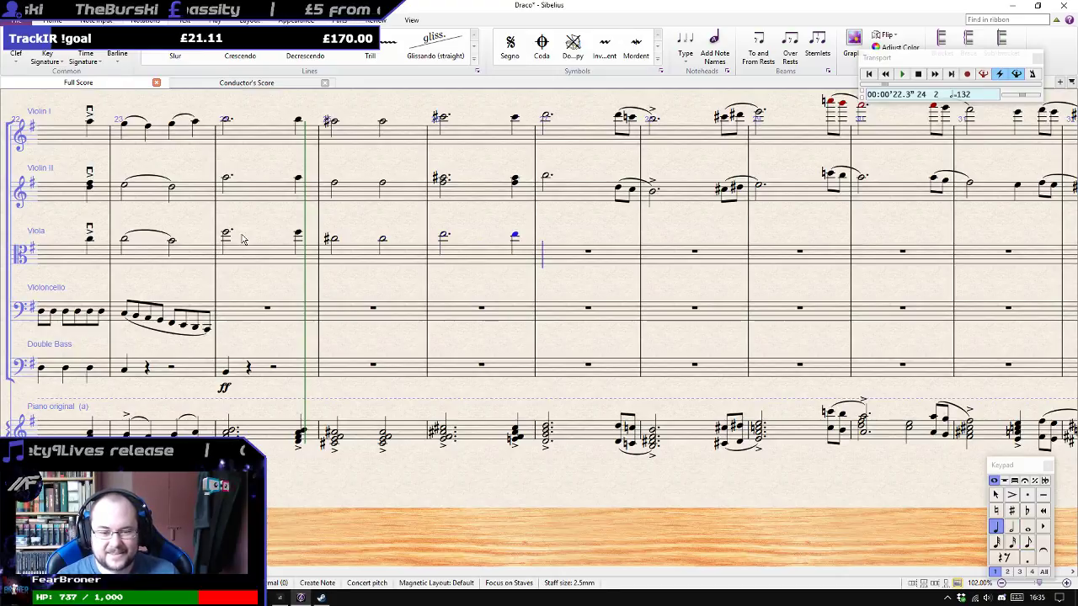
Enter a dotted half-note D in Viola bar 27, leaving the last beat free.
key("KP_5")
key("KP_Decimal")
key("b")
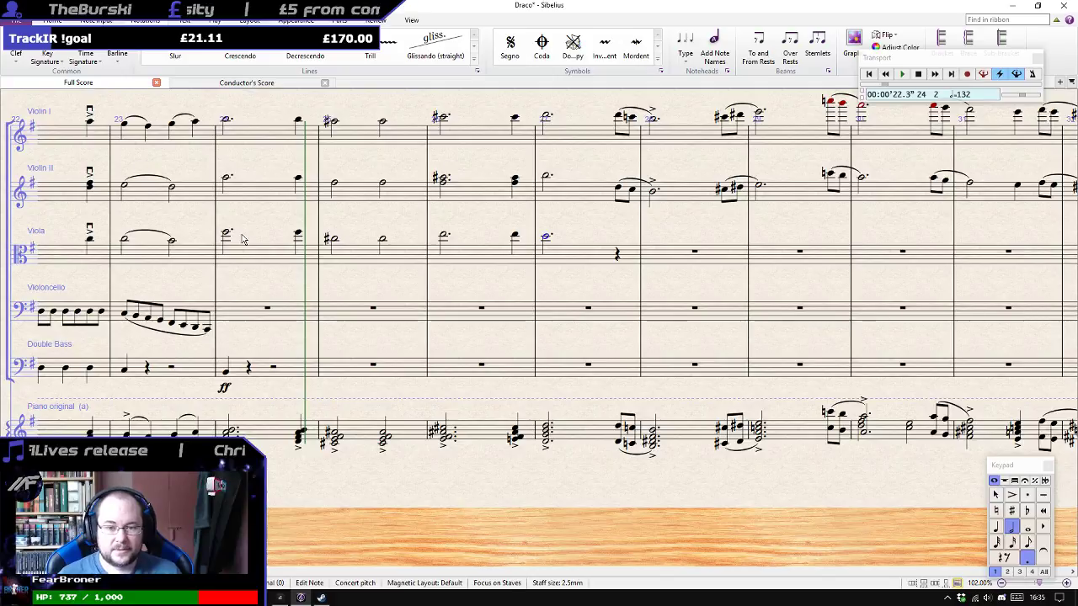
key("n")
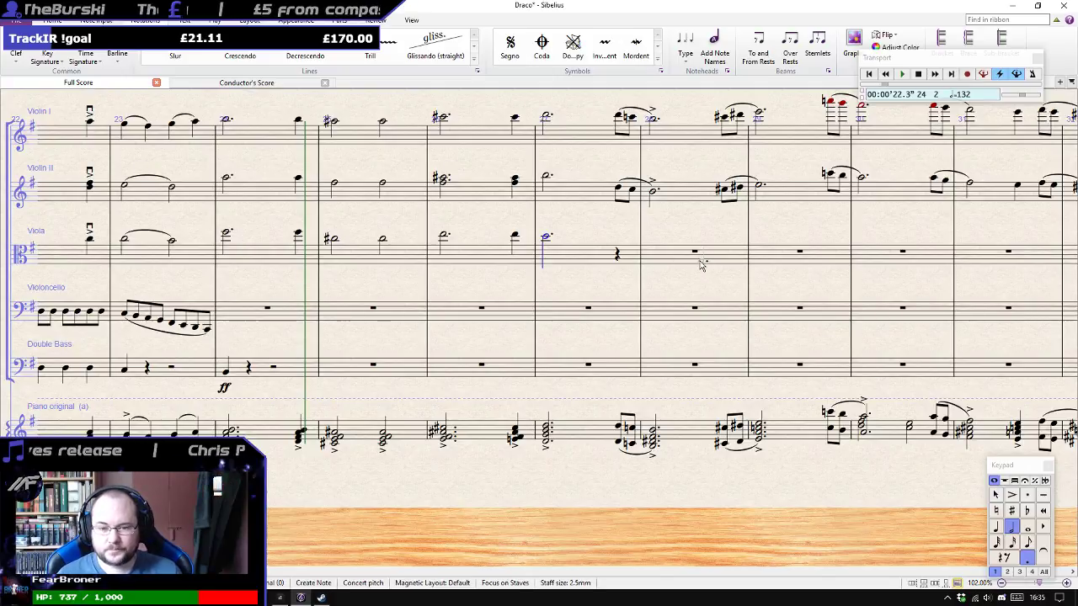
key("Escape")
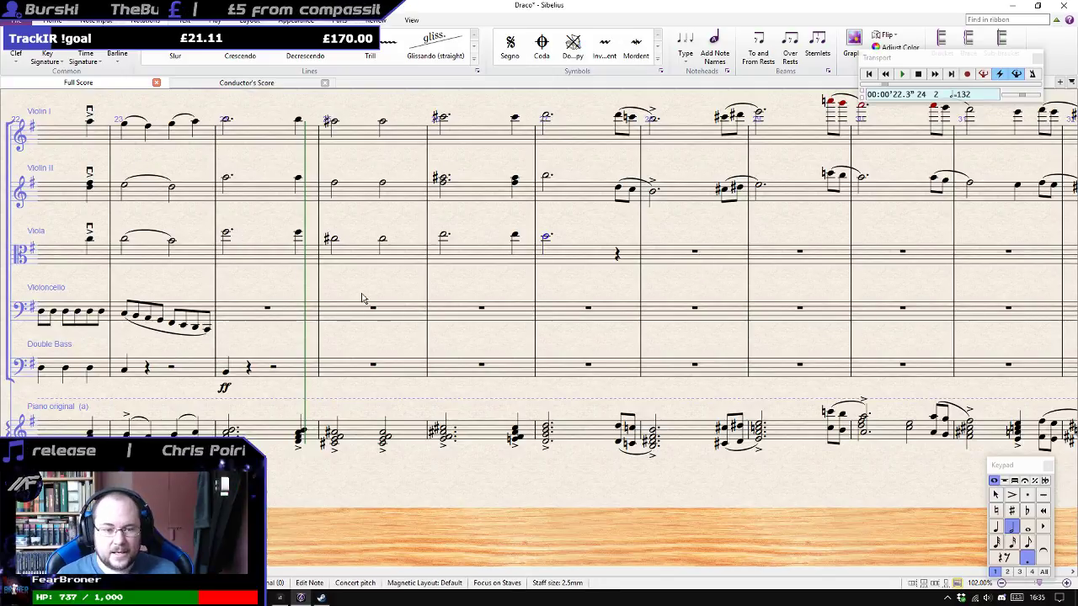
Add accents to all Violin I, Violin II and Viola notes from bar 24 through the dotted half-note of bar 27.
left_click(266, 309)
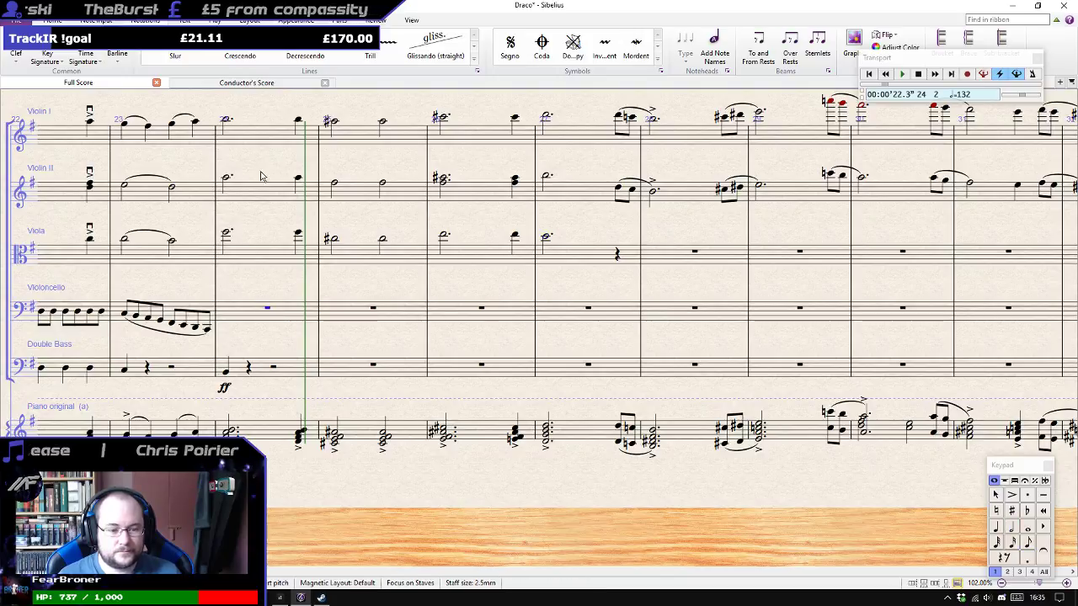
left_click(287, 144)
left_click(546, 242, "shift")
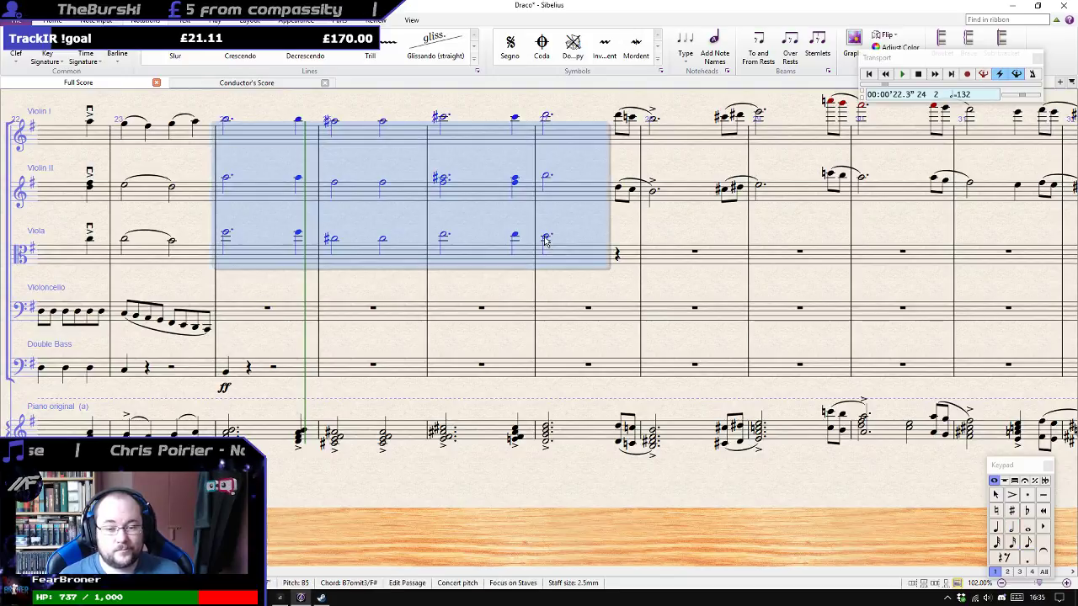
key("KP_Divide")
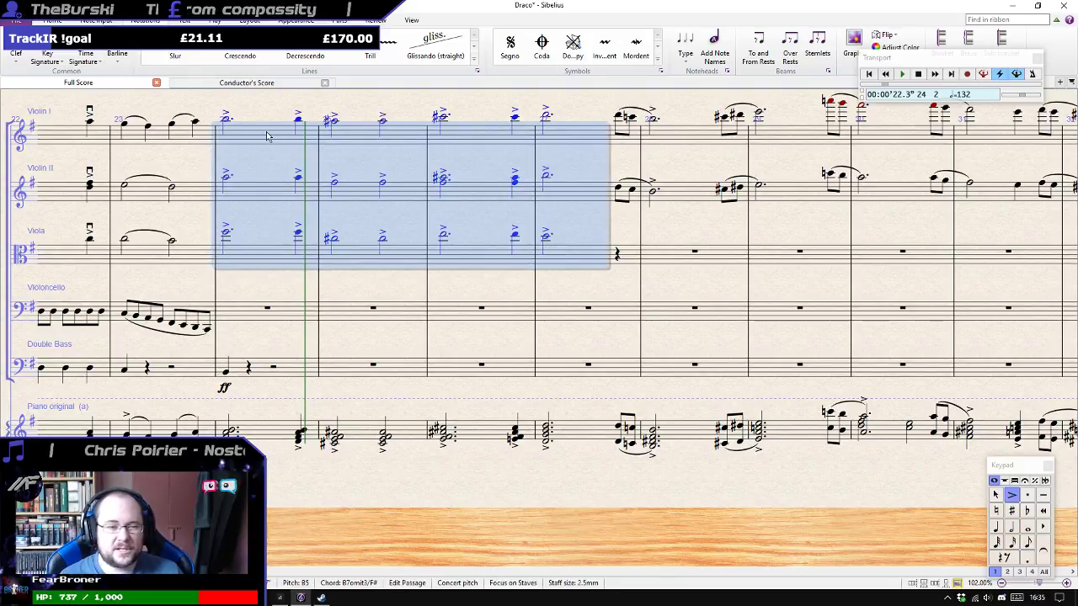
Play back the score from bar 24 into bar 27 to check the accented string chords.
left_click(225, 122)
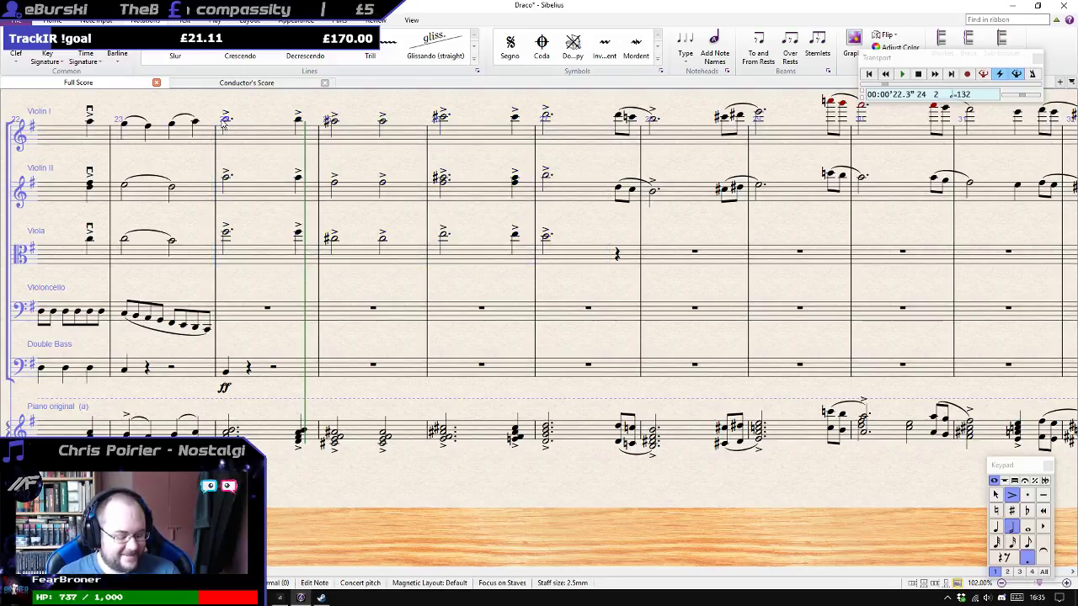
scroll(223, 124, "down", 3, "ctrl")
key("p")
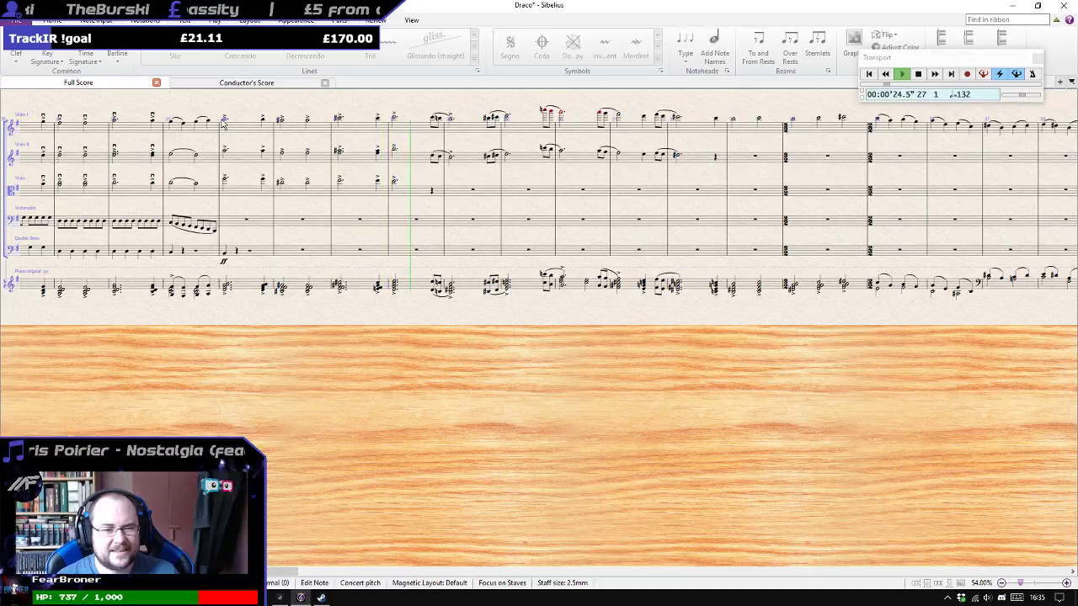
key("Escape")
scroll(223, 124, "up", 3, "ctrl")
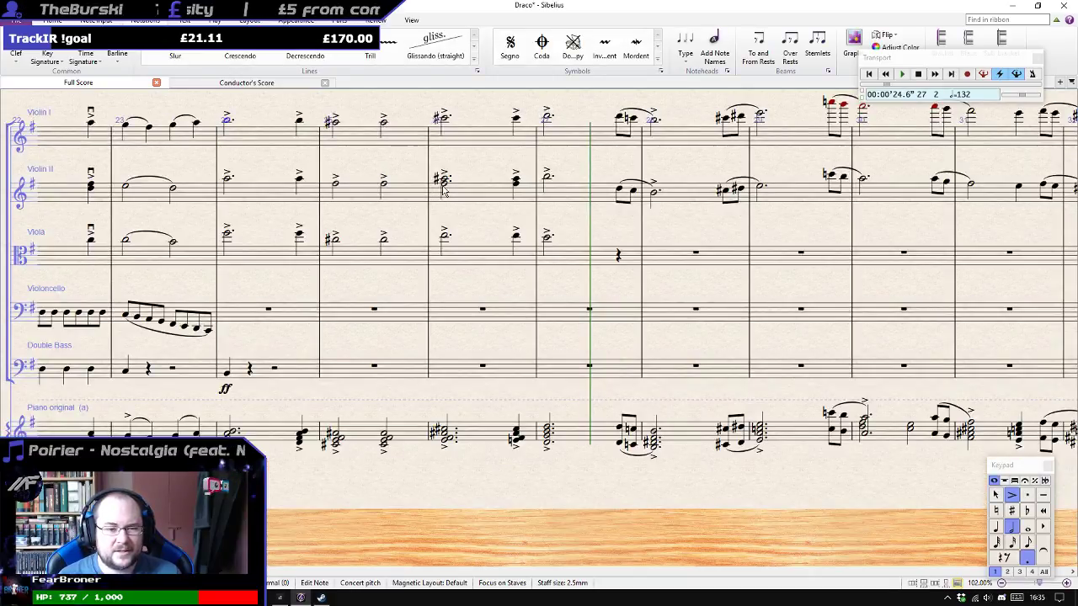
Delete the lower chord notes in Violin II bar 26 and change both Viola notes in that bar to F-sharp.
left_click(445, 239)
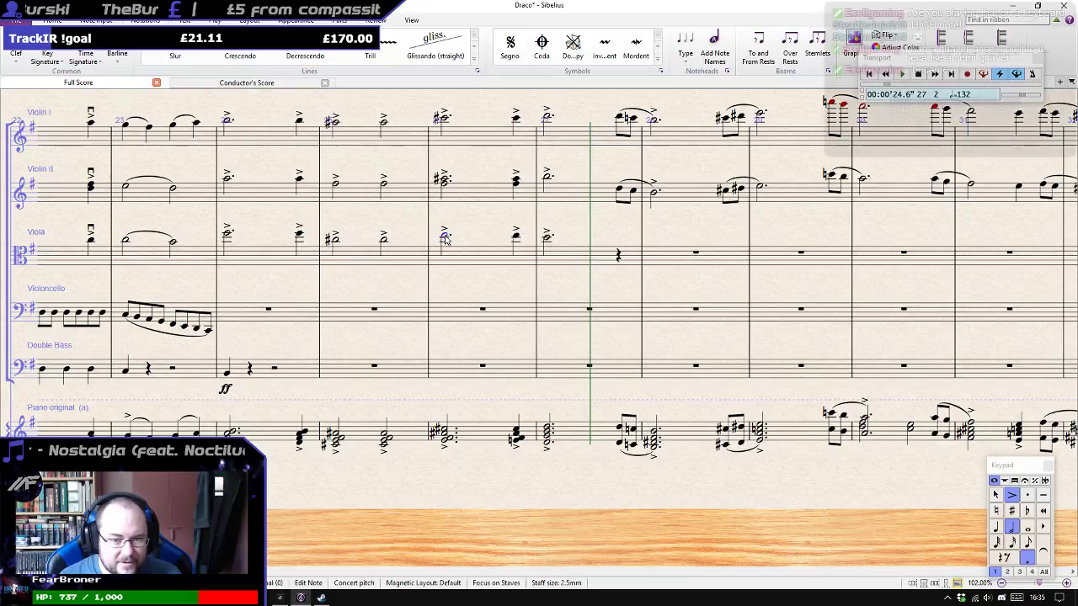
left_click(446, 187)
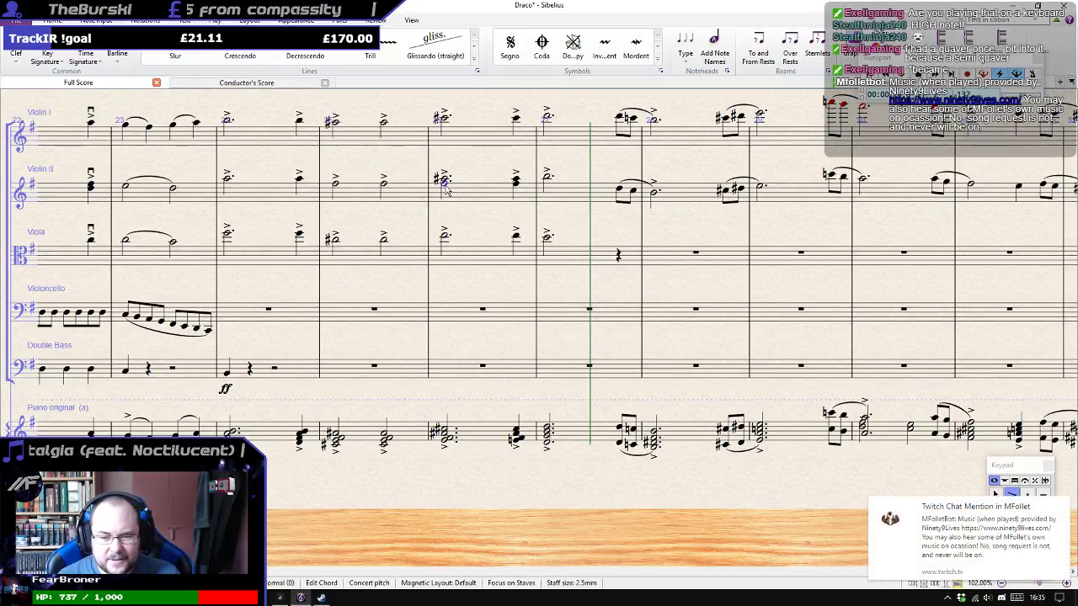
left_click(517, 180)
left_click(445, 238)
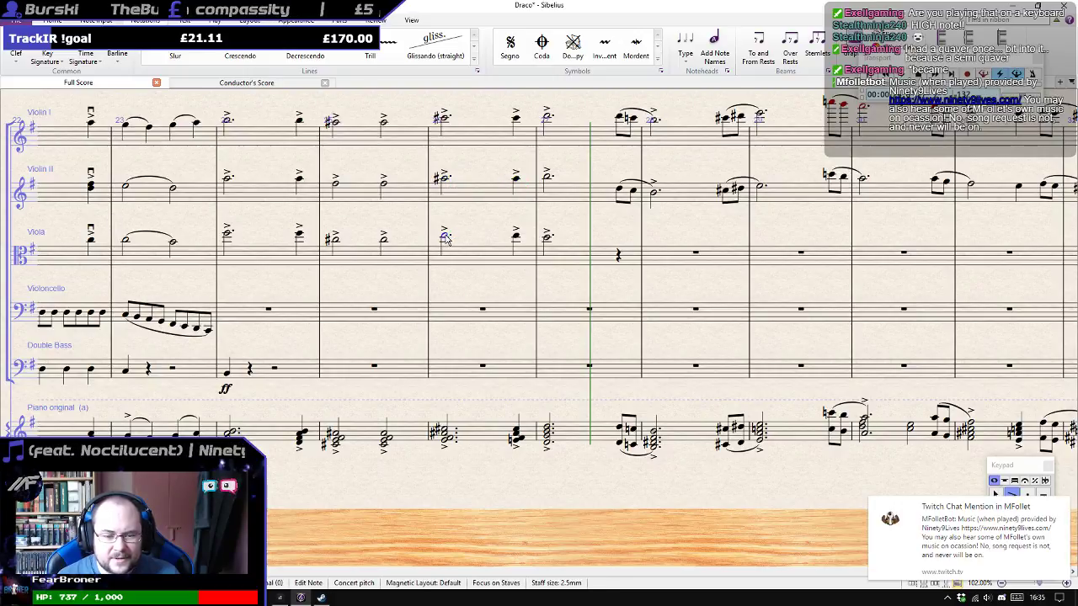
key("Right")
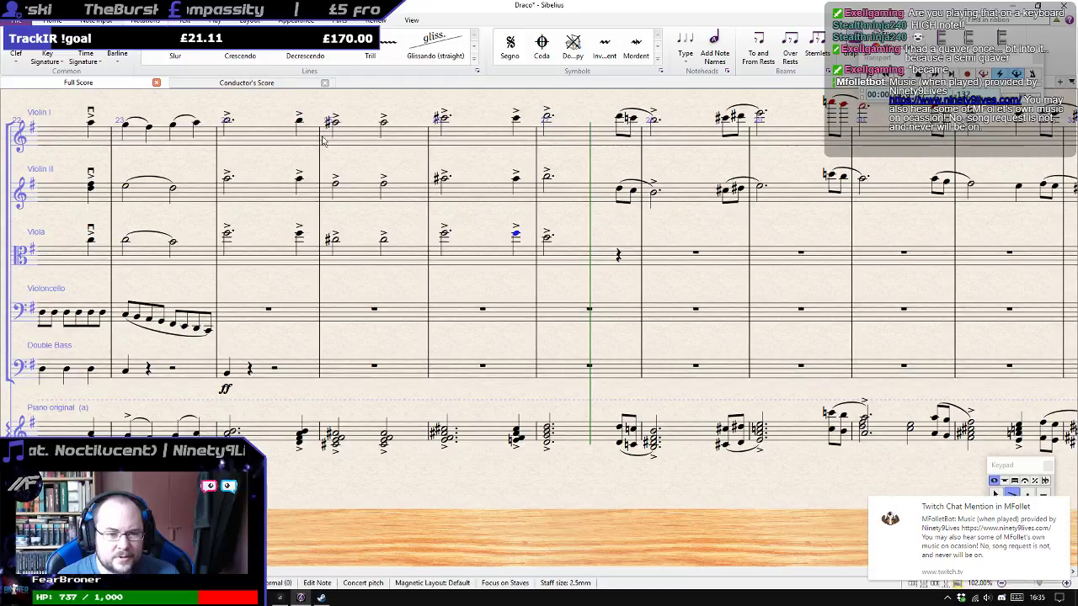
Select bar 24 in Violin I, Violin II and Viola, and play back the revised passage from there.
left_click(236, 144)
left_click(247, 255, "shift")
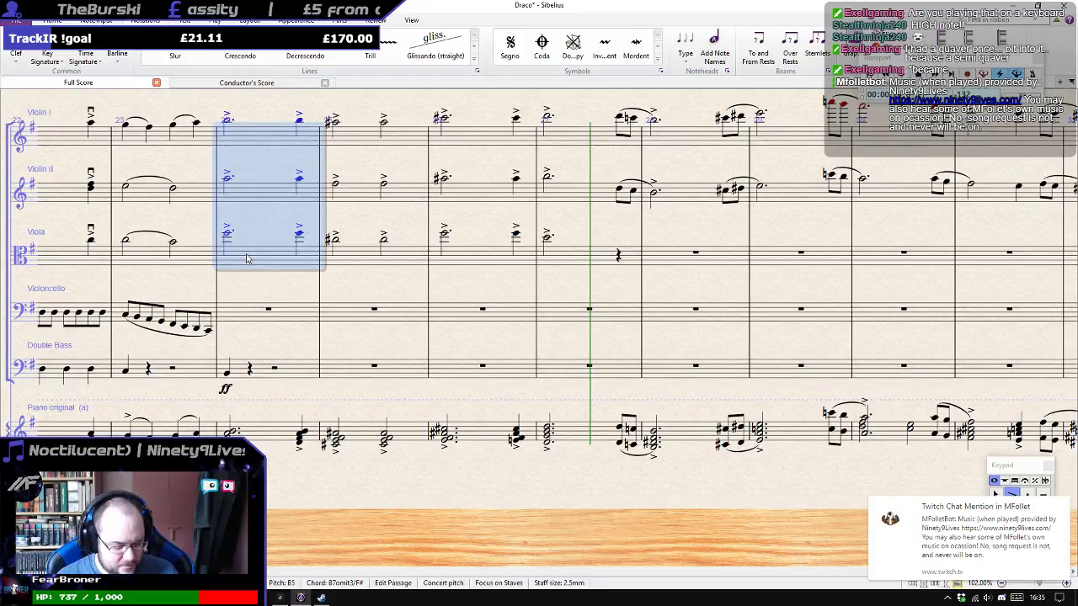
scroll(244, 255, "down", 3)
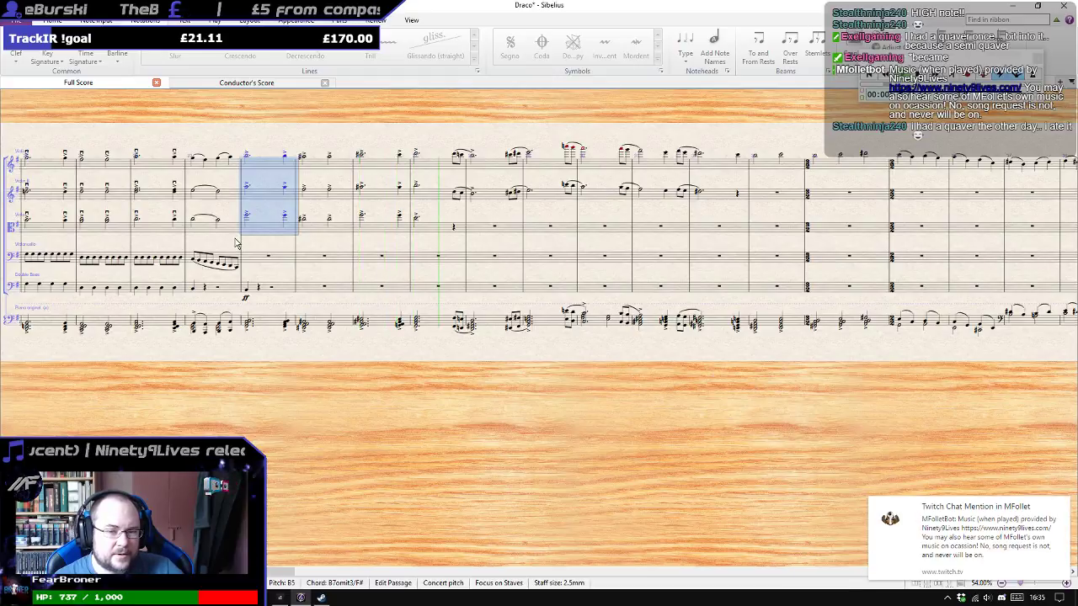
scroll(235, 243, "up", 3)
scroll(235, 242, "down", 3)
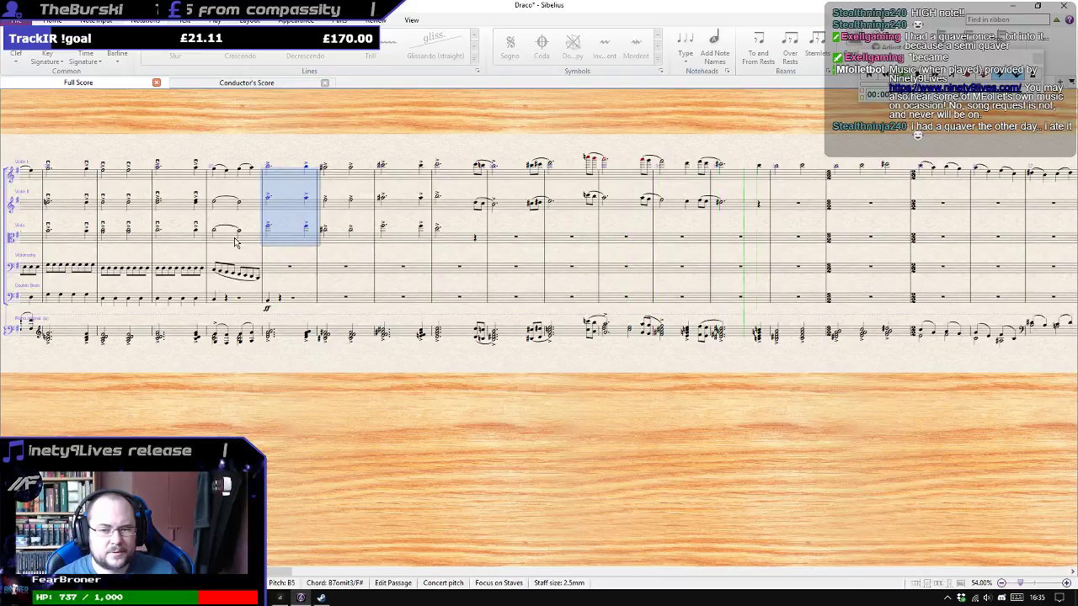
Clear the passage selection and turn off Focus on Staves to show every staff of the full score.
scroll(235, 243, "up", 3)
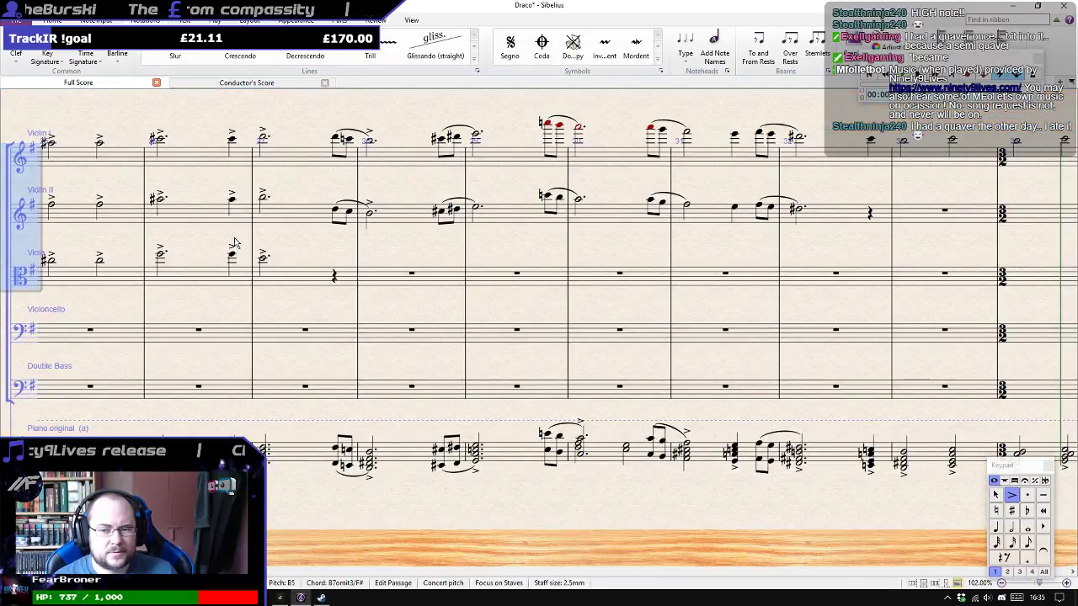
left_click_drag(287, 254, 511, 258)
key("Escape")
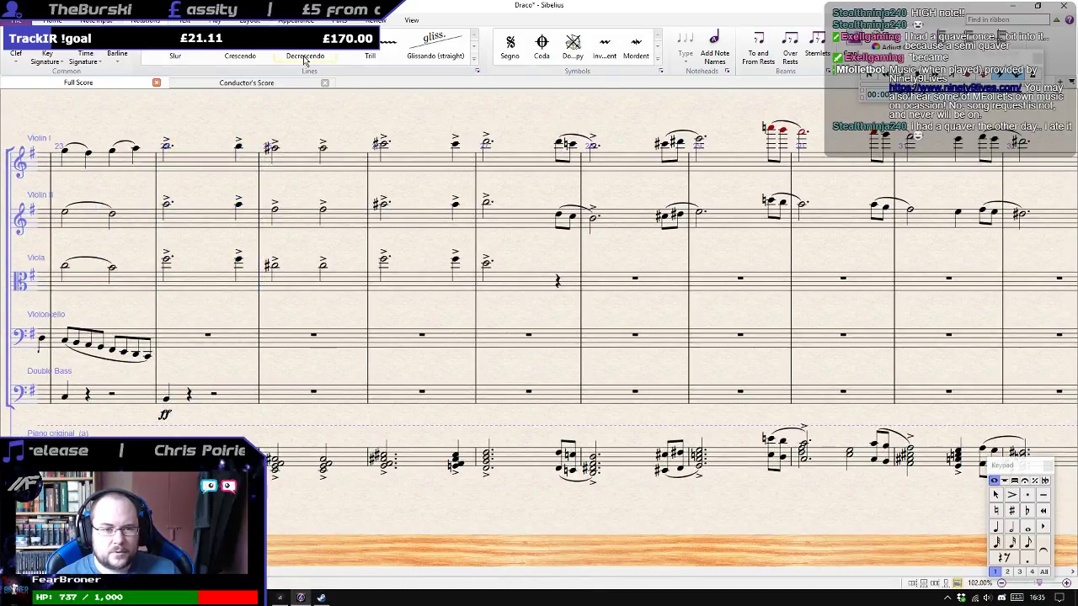
left_click(250, 19)
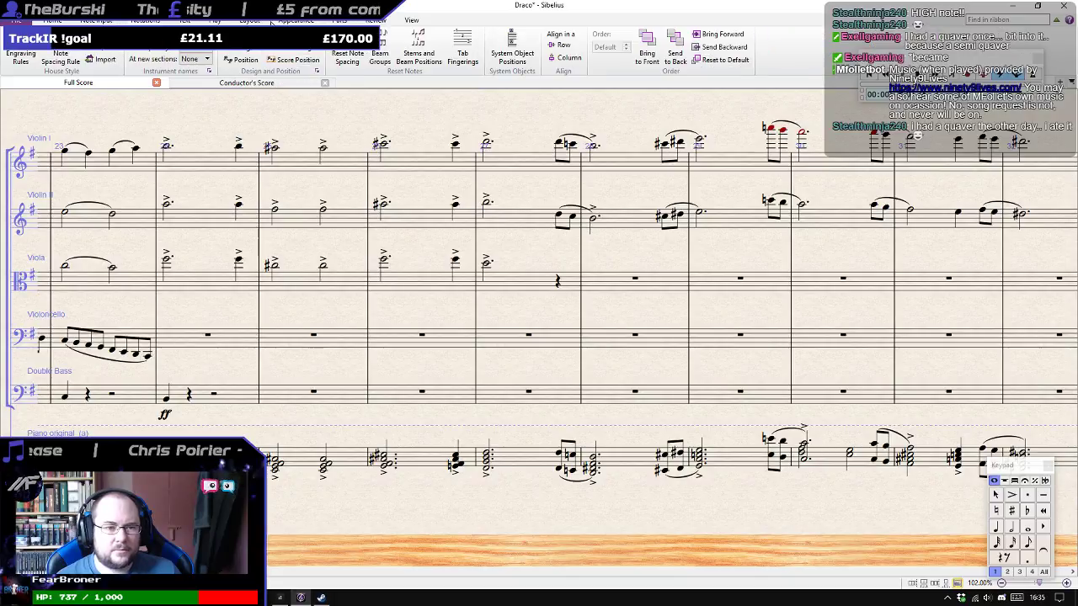
left_click(389, 63)
left_click_drag(521, 330, 405, 156)
left_click(399, 127)
left_click(428, 199, "shift")
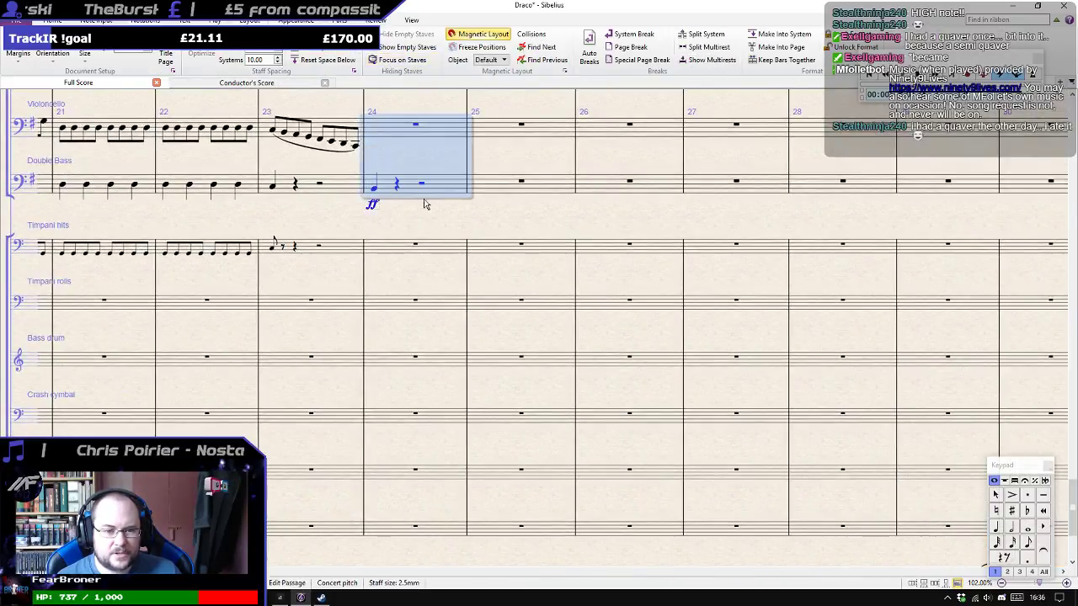
scroll(425, 255, "down", 3)
left_click(419, 470)
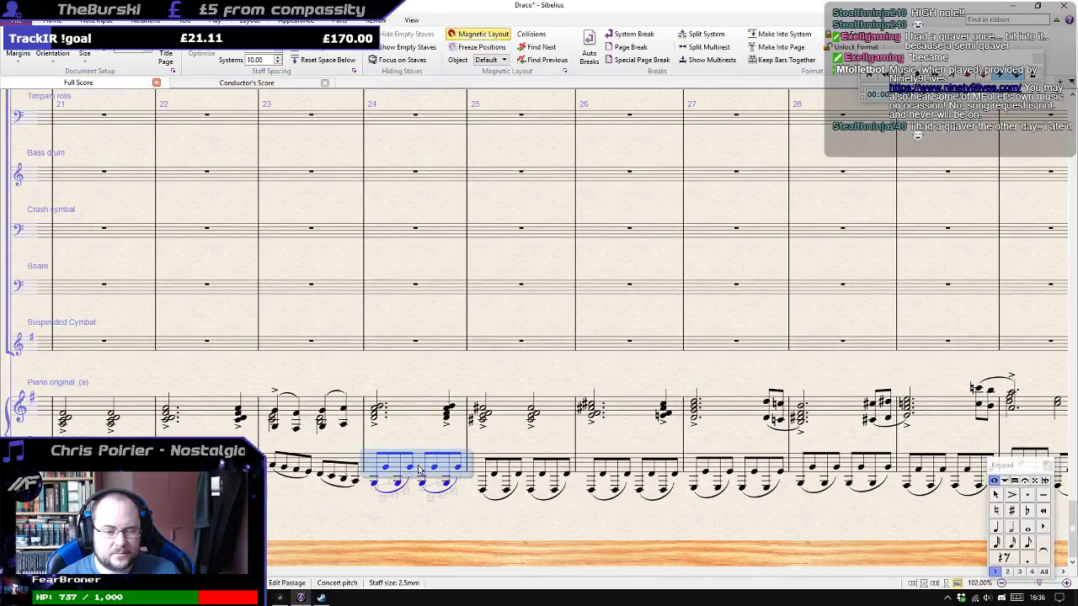
left_click(592, 524)
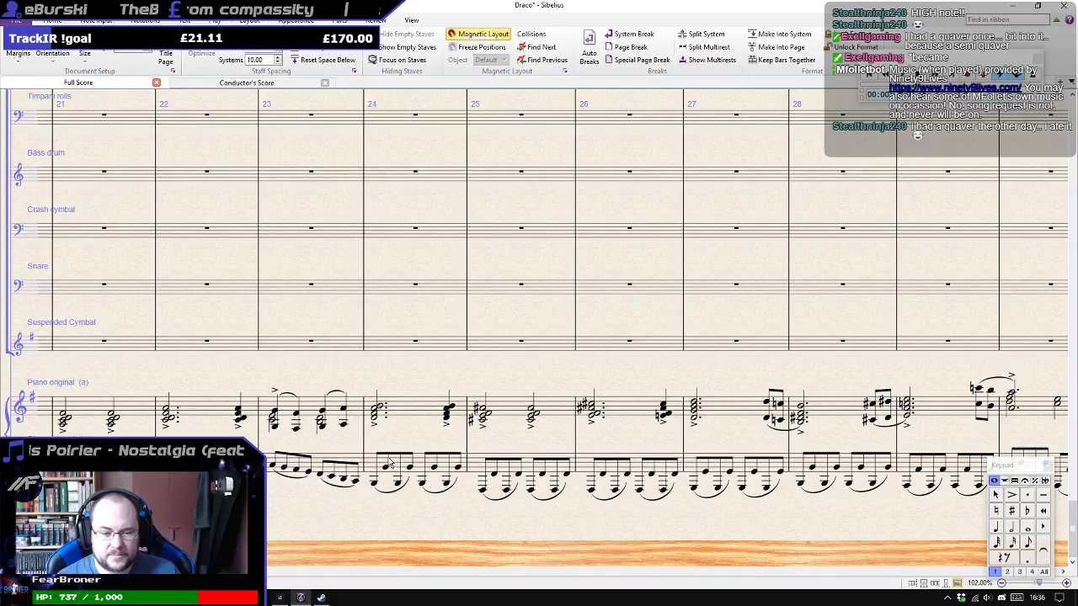
Select bar 24 in Bass Trombone, Tuba and the lower Piano original staff, and focus on just those staves.
scroll(387, 438, "up", 5)
scroll(387, 438, "down", 5)
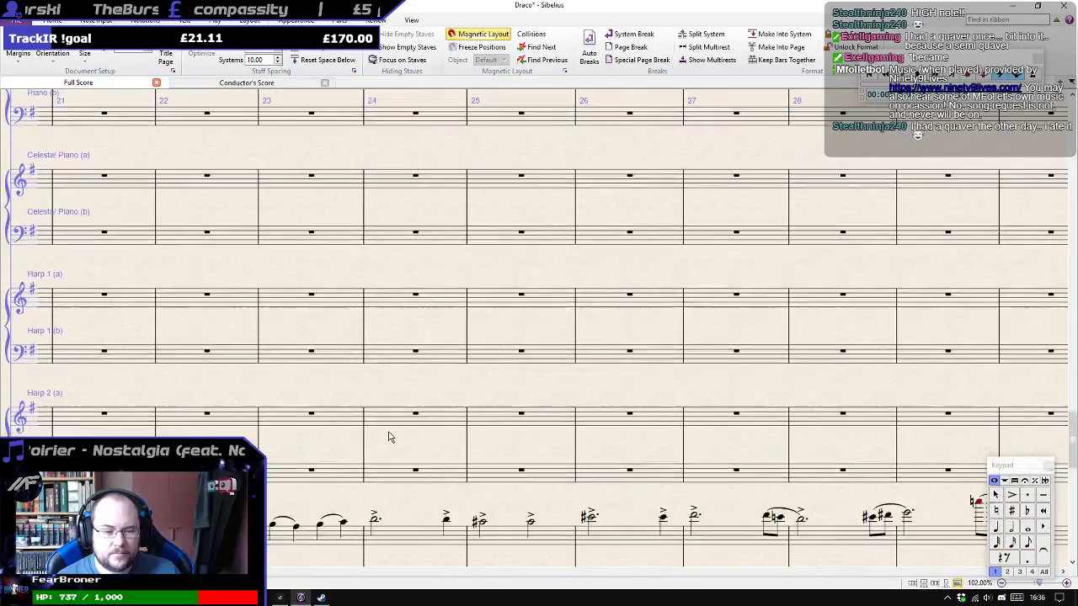
scroll(390, 438, "up", 2)
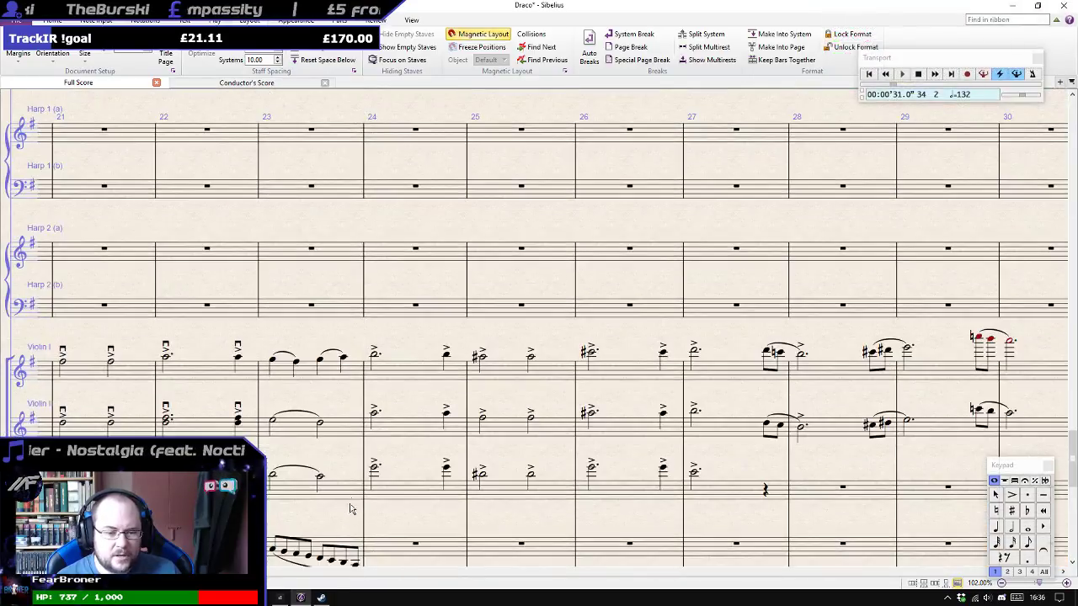
scroll(401, 411, "up", 8)
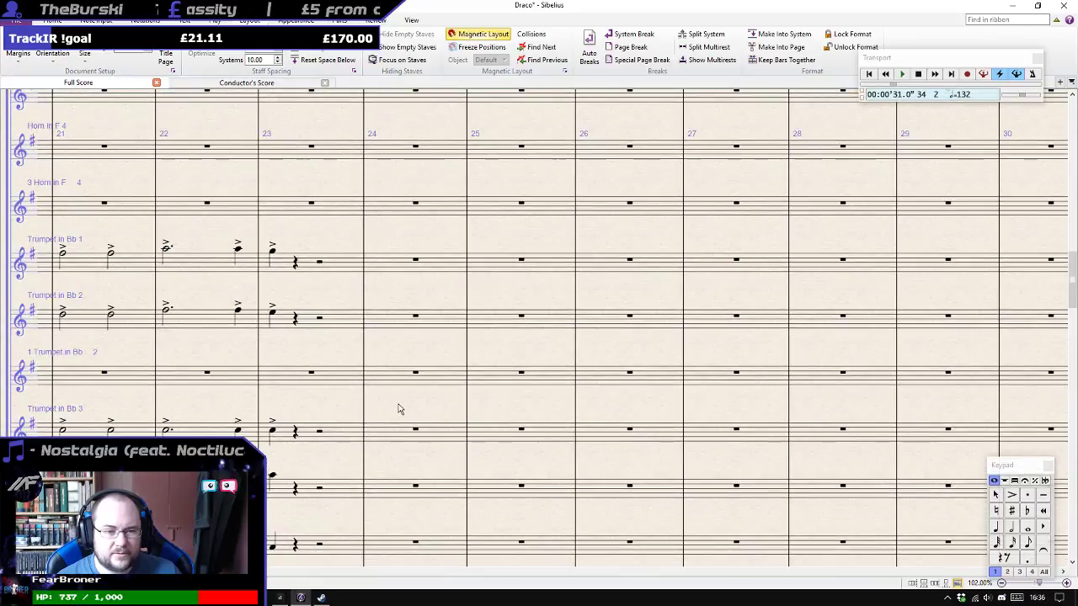
scroll(401, 411, "down", 3)
scroll(421, 371, "down", 5, "ctrl")
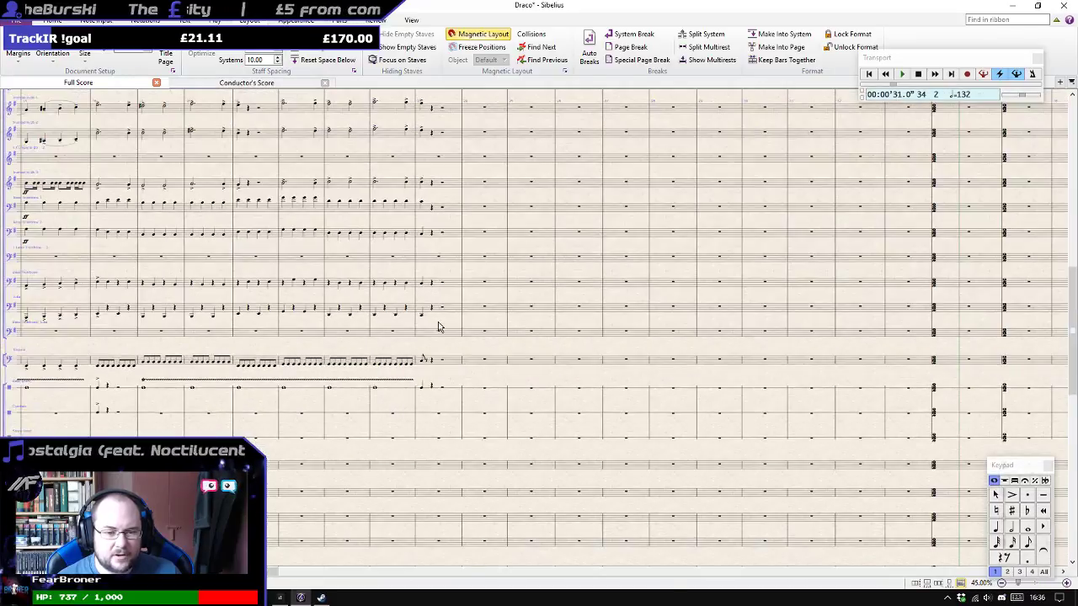
scroll(481, 312, "up", 3, "ctrl")
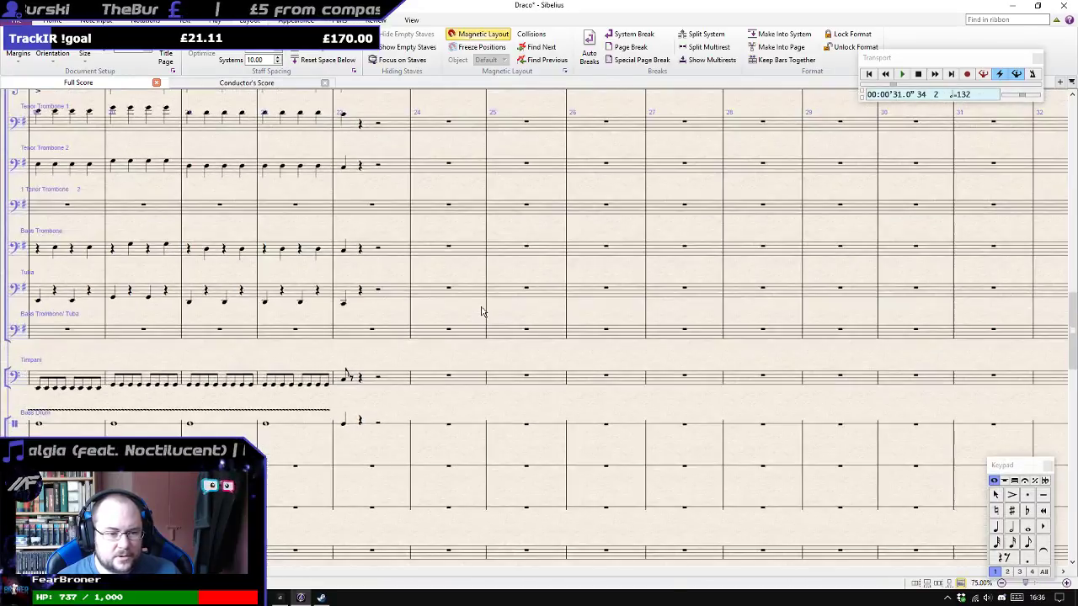
left_click(469, 301)
left_click(460, 245, "shift")
scroll(464, 340, "down", 5)
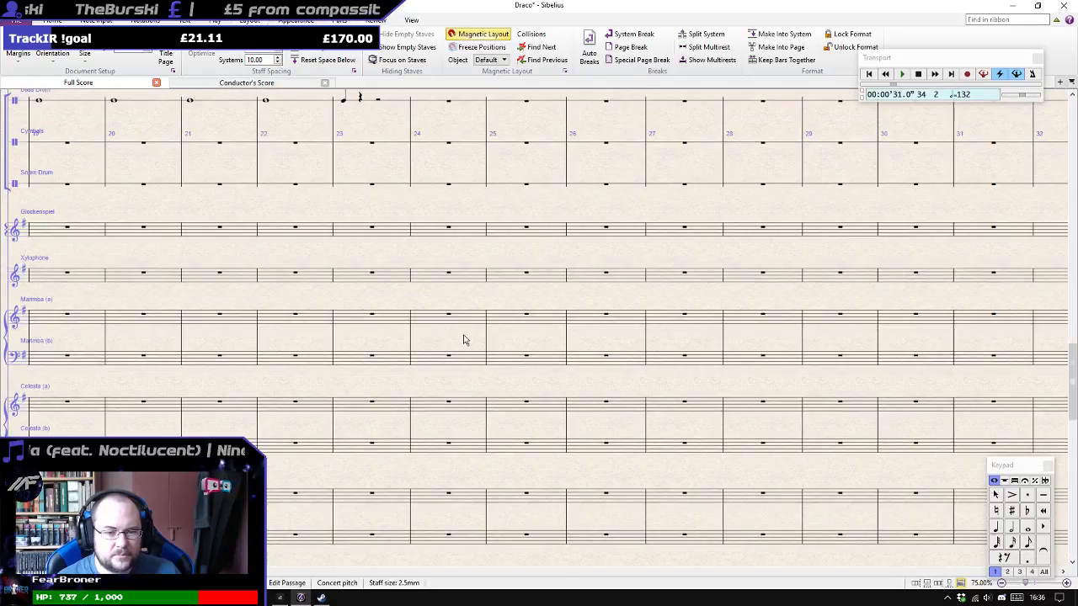
scroll(460, 349, "down", 1)
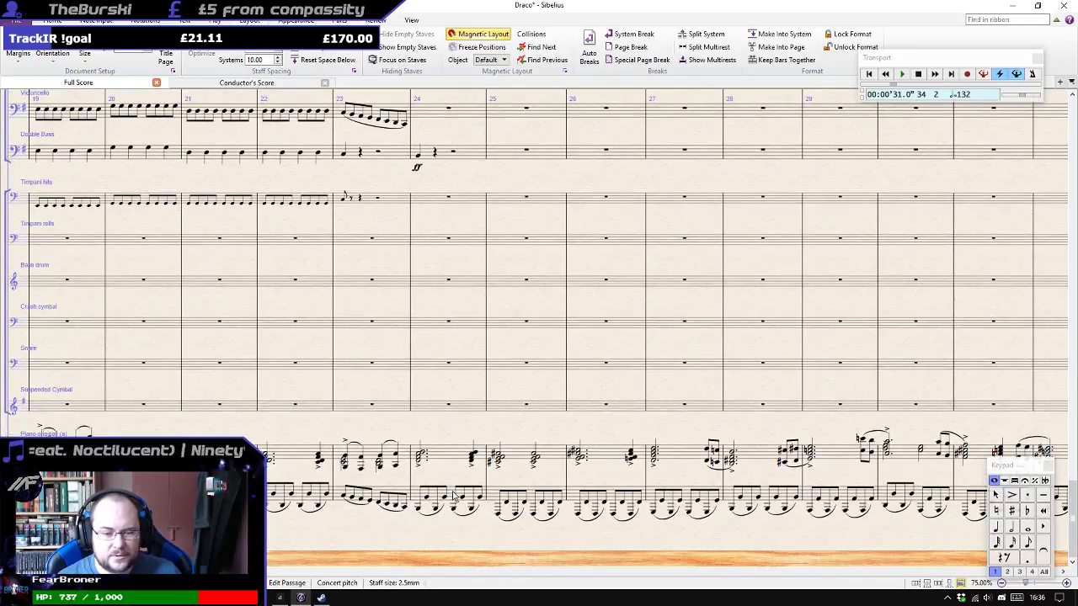
left_click(452, 497, "shift")
left_click(402, 60)
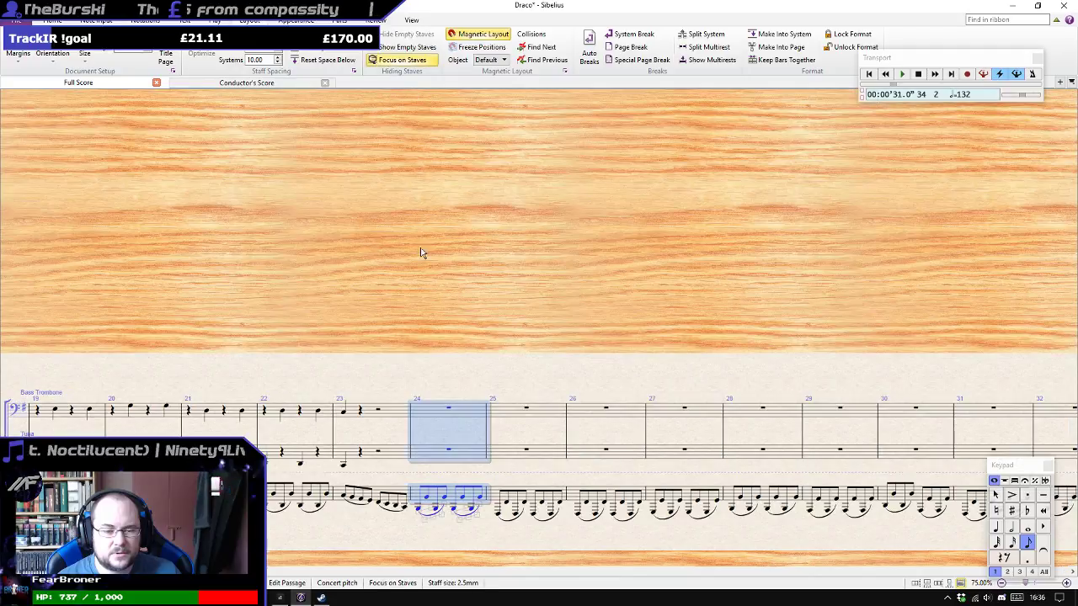
scroll(436, 346, "up", 3, "ctrl")
scroll(436, 271, "down", 3)
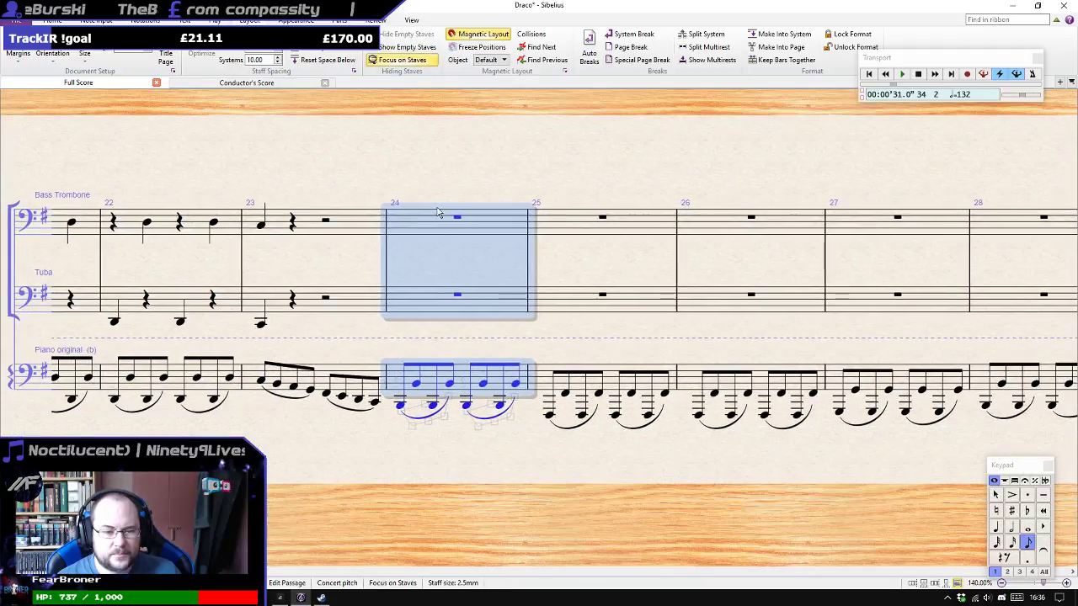
Enter Tuba quarter notes on beats one and three with rests between: low B in bar 24, F-sharp in bars 25 and 26.
left_click(458, 296)
key("4")
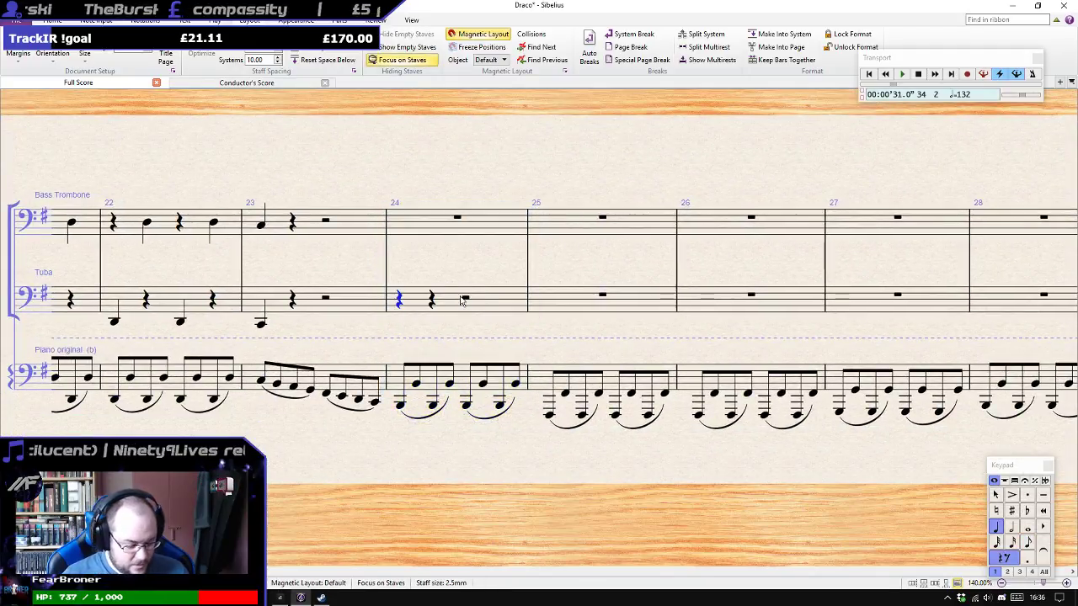
key("b")
key("0")
key("b")
key("0")
key("g")
key("Right")
key("g")
key("Right")
key("g")
key("Right")
key("g")
key("0")
Continue the Tuba's quarter-note and rest pattern with low G twice in bar 27 and B twice in bar 28.
key("f")
key("ctrl+z")
key("g")
key("0")
key("g")
key("Right")
key("g")
key("Right")
key("g")
key("Right")
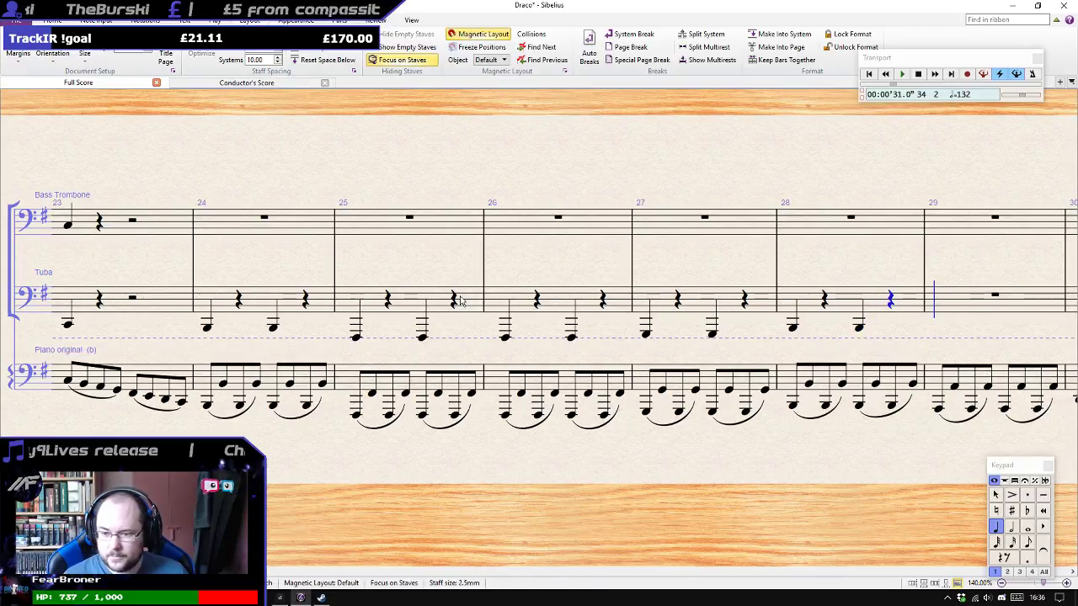
Enter the same Tuba pattern with low A twice in bar 29, and D followed by A in bar 30.
key("g")
key("Right")
key("g")
key("Right")
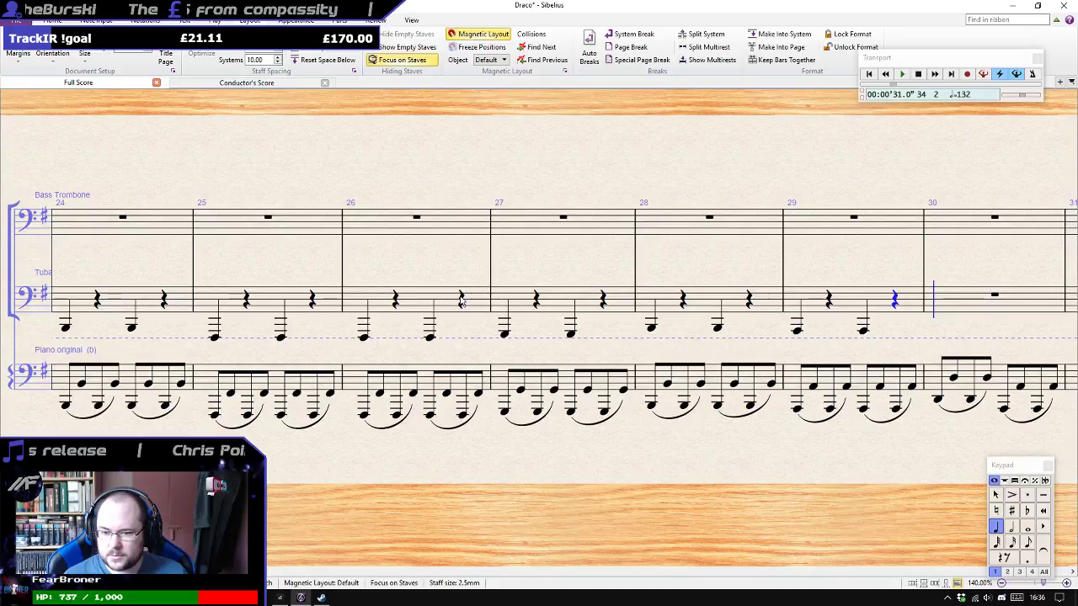
key("g")
key("Right")
key("g")
key("ctrl+z")
key("g")
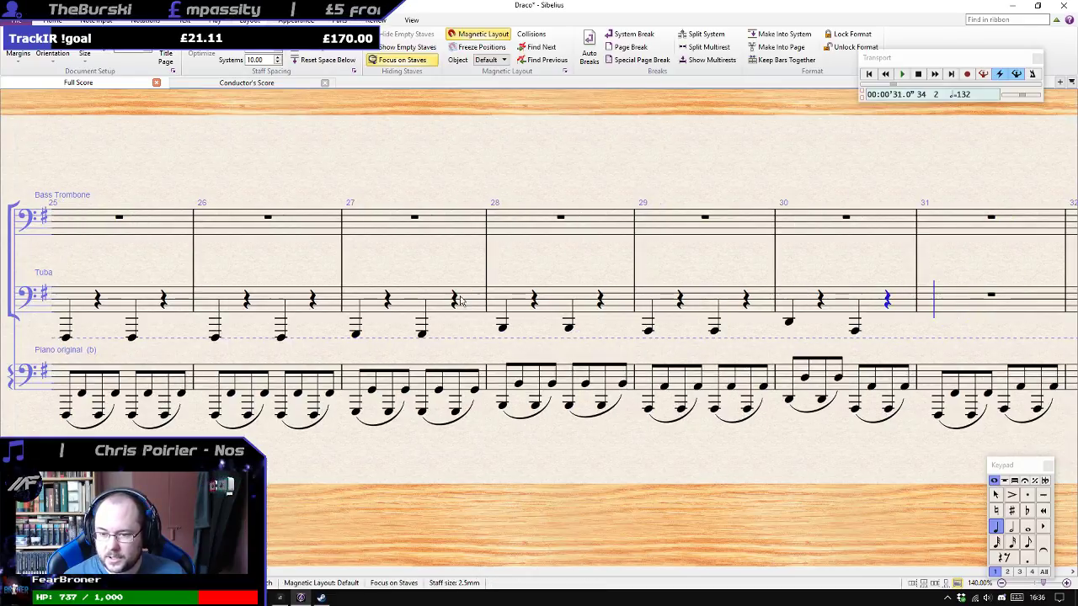
Enter Tuba quarter notes alternating with rests: F-sharp and A in bar 31, low B throughout bars 32 and 33.
key("f")
key("KP_0")
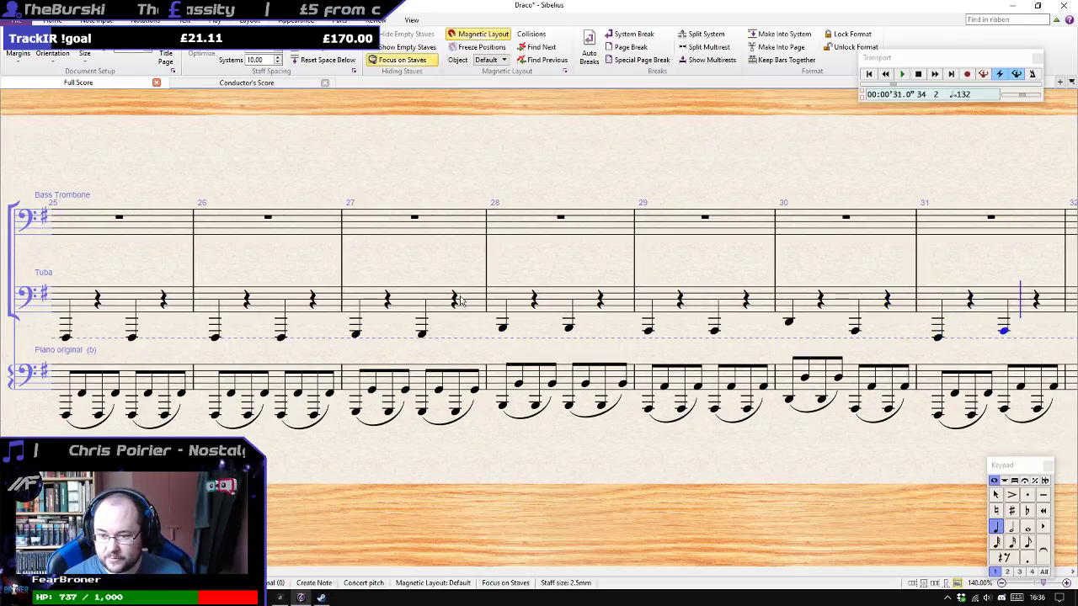
key("a")
key("KP_0")
key("g")
key("Right")
key("g")
key("Right")
key("g")
key("Right")
key("g")
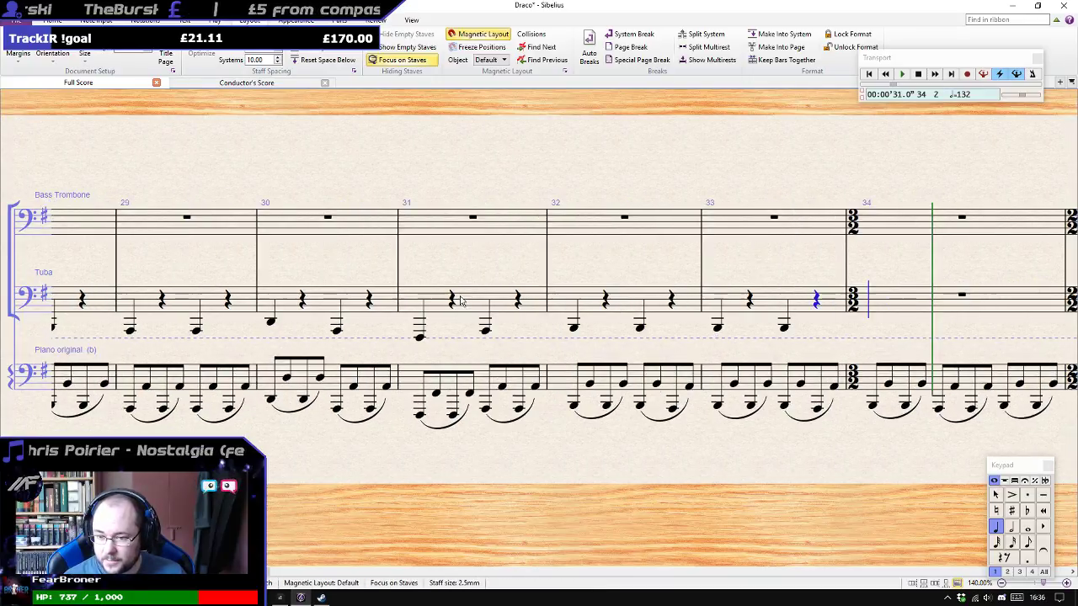
Fill Tuba bar 34 with quarter notes B, A, B and bar 35 with A, B, each followed by a quarter rest.
key("g")
key("Right")
key("g")
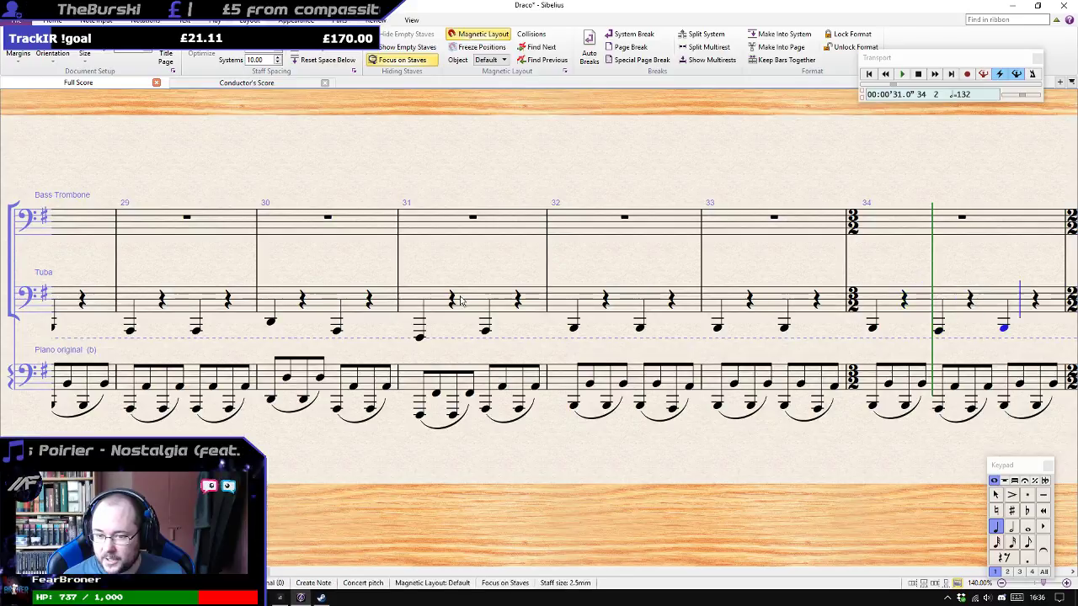
key("Right")
key("g")
key("Right")
key("g")
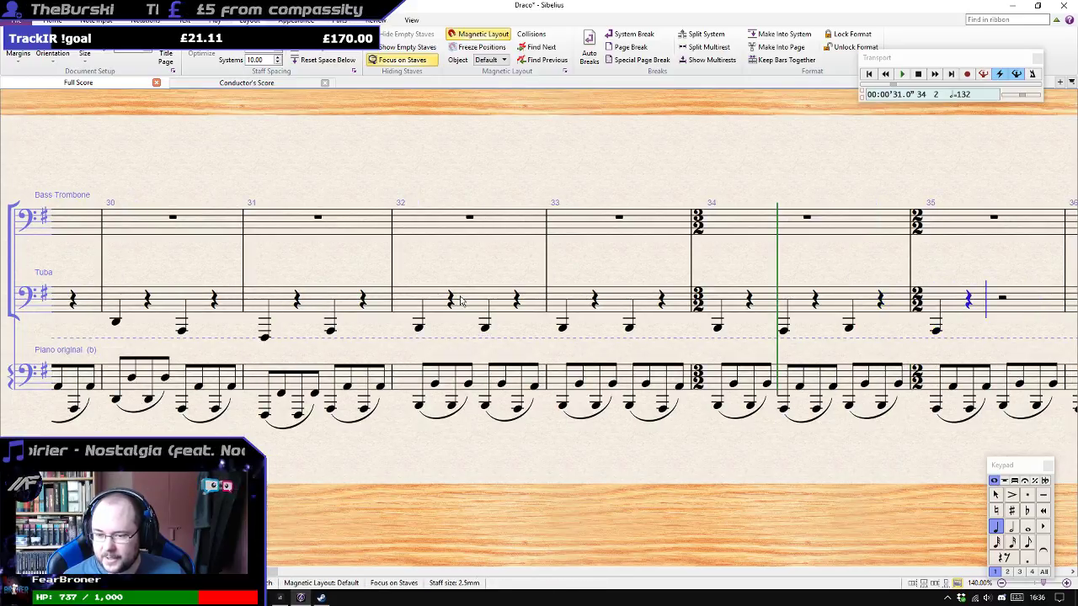
key("Right")
key("g")
Enter Tuba quarter notes A and F-sharp in bar 36, and B and A in bar 37, with rests between.
key("Right")
key("g")
key("Right")
key("d")
key("Right")
key("g")
key("Right")
key("g")
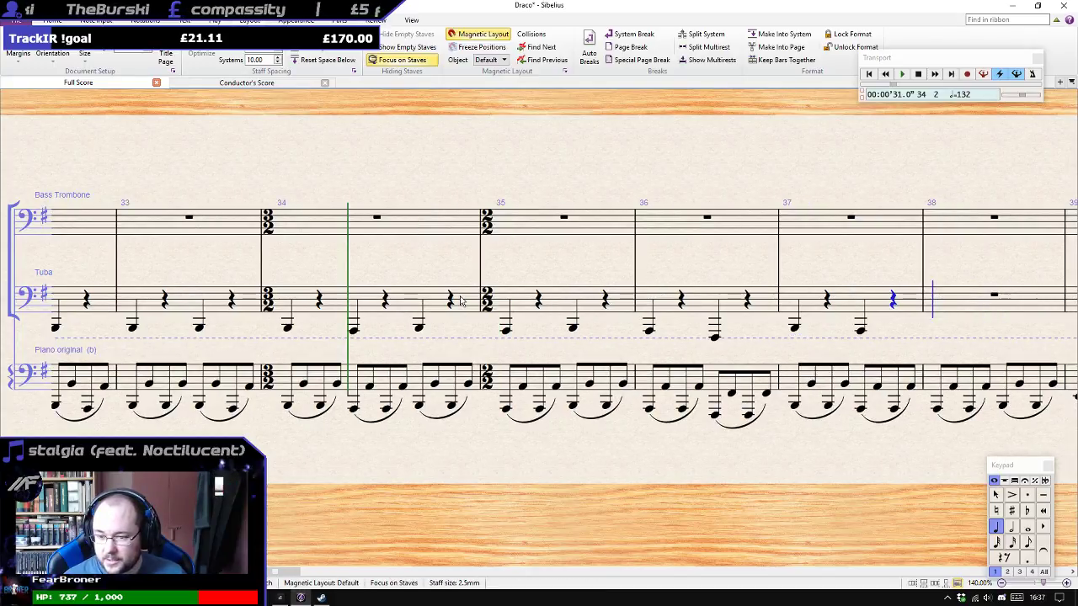
Complete the Tuba line with quarter notes A and B in bar 38 and E twice in bar 39, followed by rests.
key("Right")
key("g")
key("Right")
key("g")
key("Right")
key("g")
key("Right")
key("g")
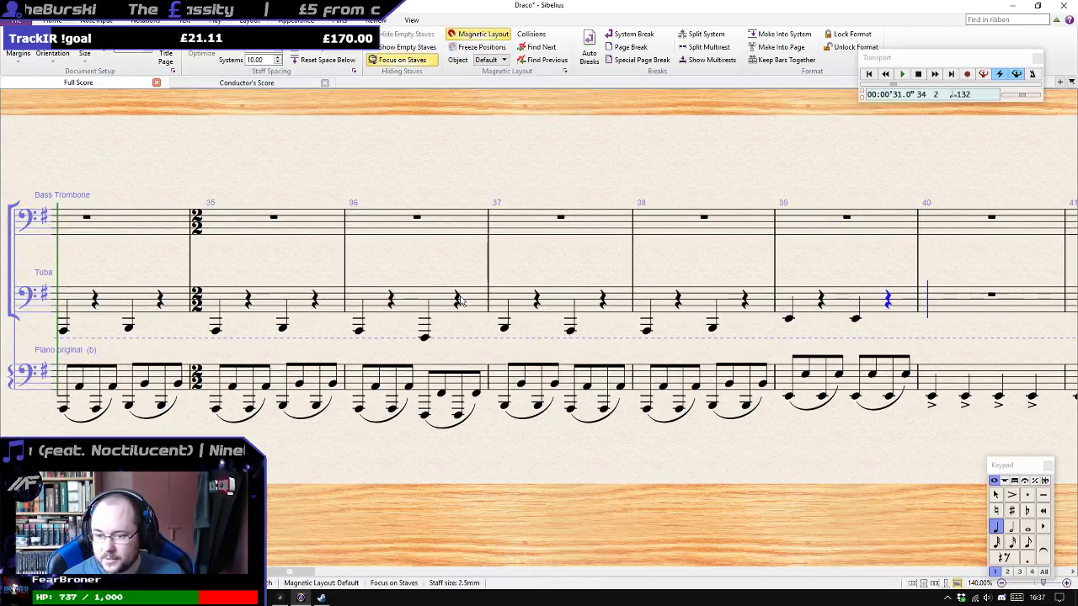
key("Escape")
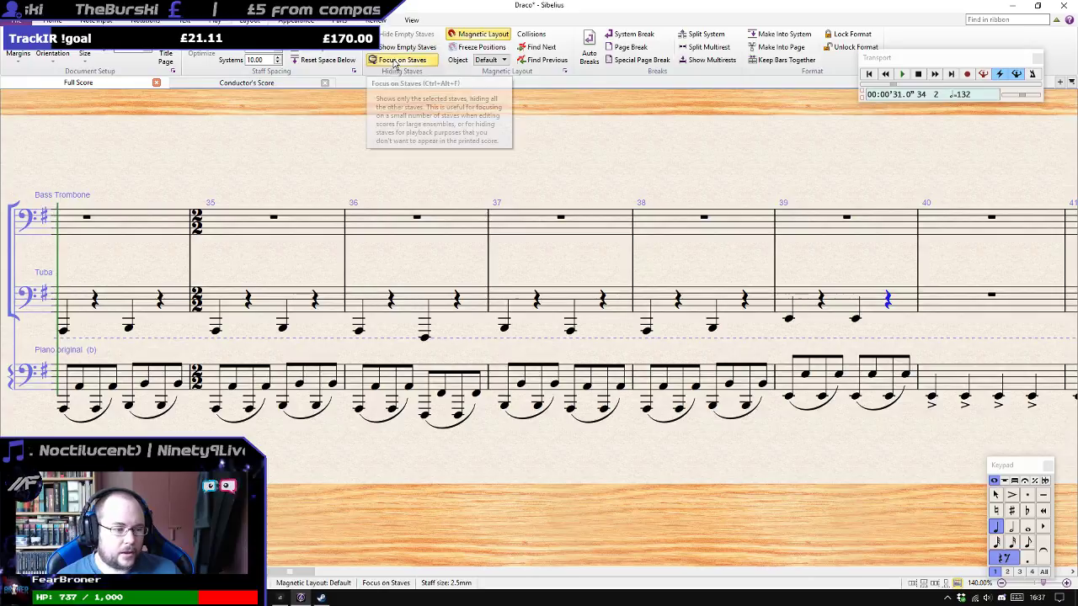
Enter Bass Trombone quarter notes on beats two and four after quarter rests: B in bar 24 and F-sharp in bar 25.
left_click_drag(270, 146, 524, 146)
scroll(738, 151, "left", 10)
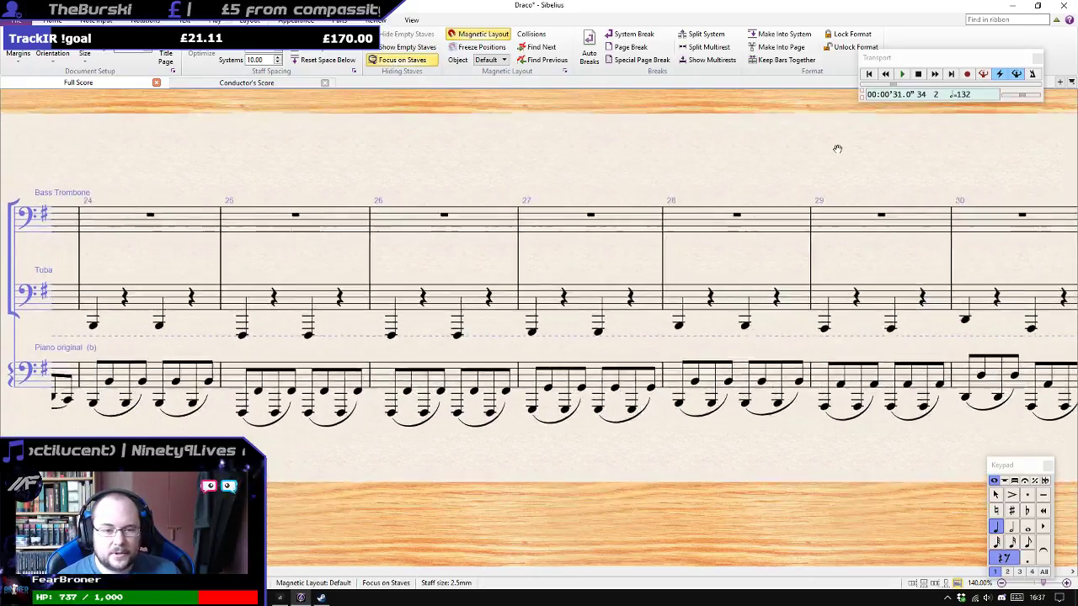
left_click(687, 197)
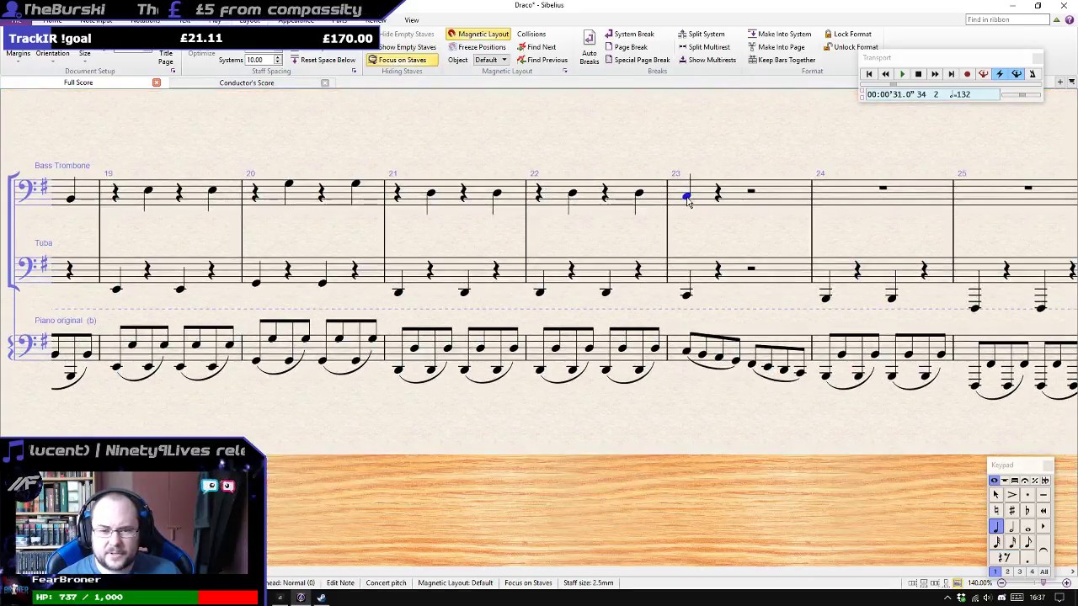
left_click(884, 191)
key("4")
key("0")
key("b")
key("0")
key("b")
key("0")
key("g")
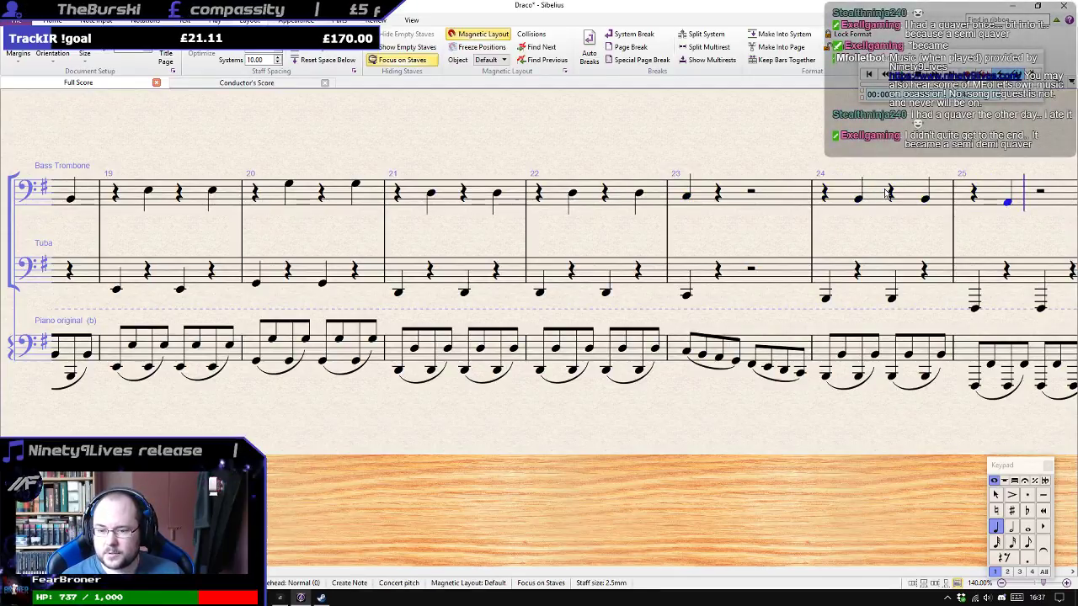
key("0")
key("g")
Continue the Bass Trombone off-beat pattern with F-sharp twice in bar 26 and G twice in bar 27.
key("0")
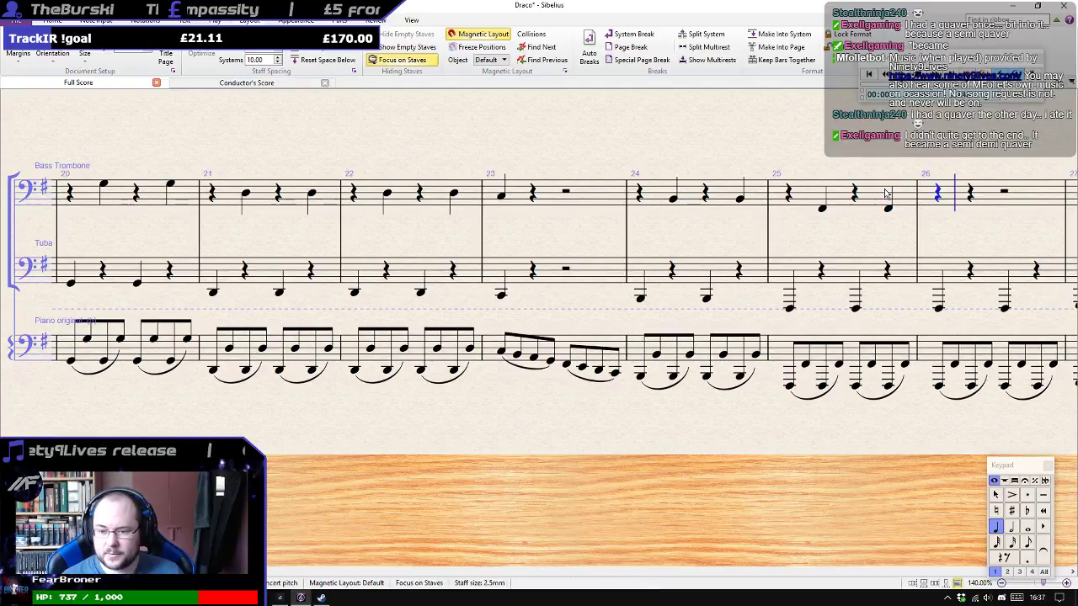
key("g")
key("0")
key("g")
key("0")
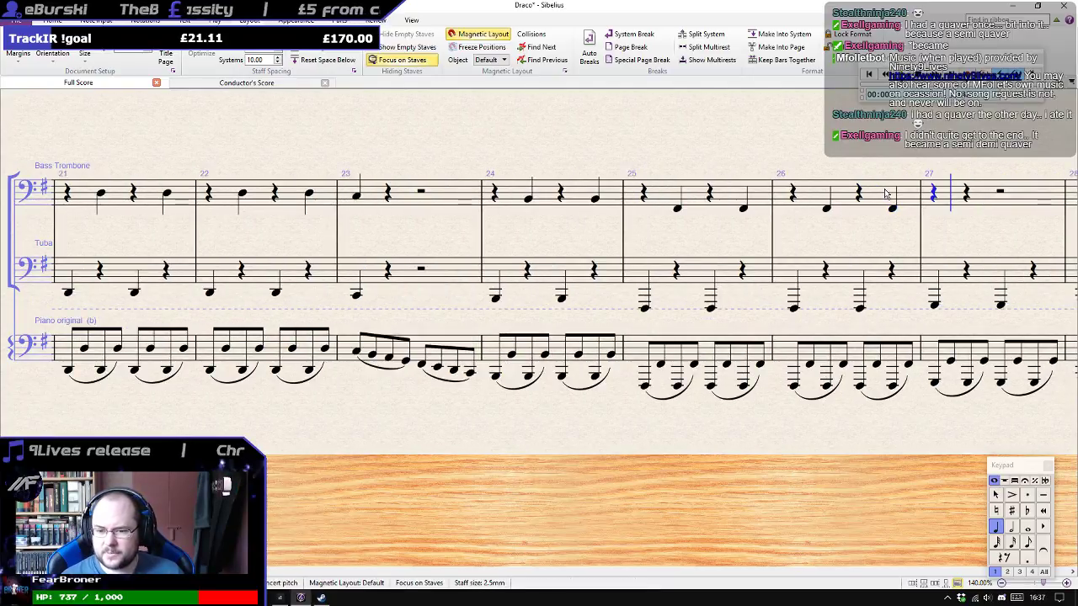
key("g")
key("0")
key("g")
Enter Bass Trombone off-beat quarter notes B in bar 28 and A in bar 29, each preceded by a quarter rest.
key("0")
key("g")
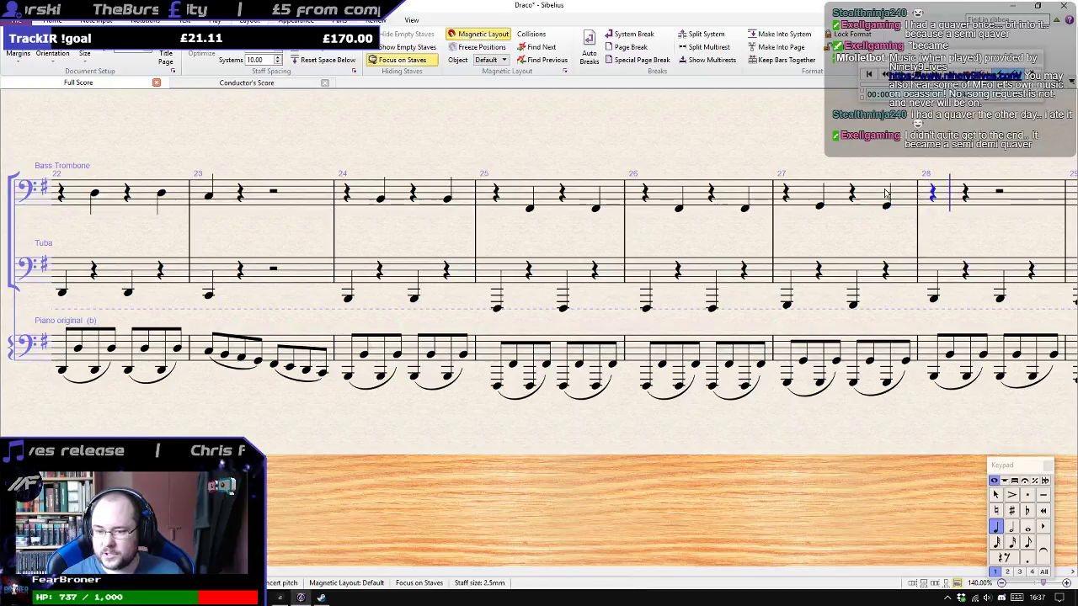
key("0")
key("g")
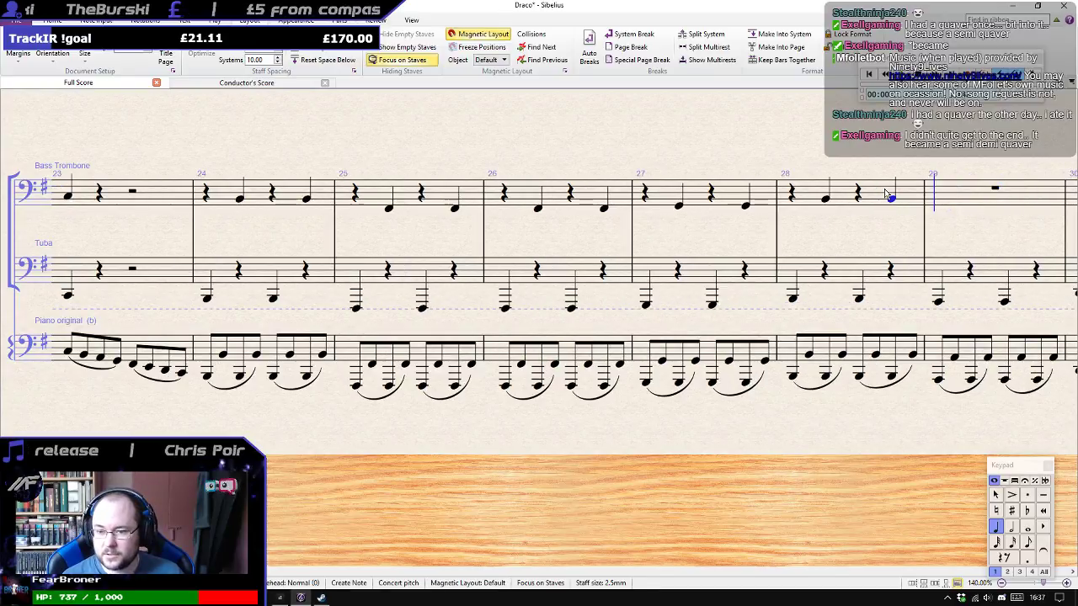
key("0")
key("a")
key("0")
key("a")
Enter Bass Trombone off-beat quarter notes D and A in bar 30 and F-sharp and A in bar 31, each preceded by a quarter rest.
key("0")
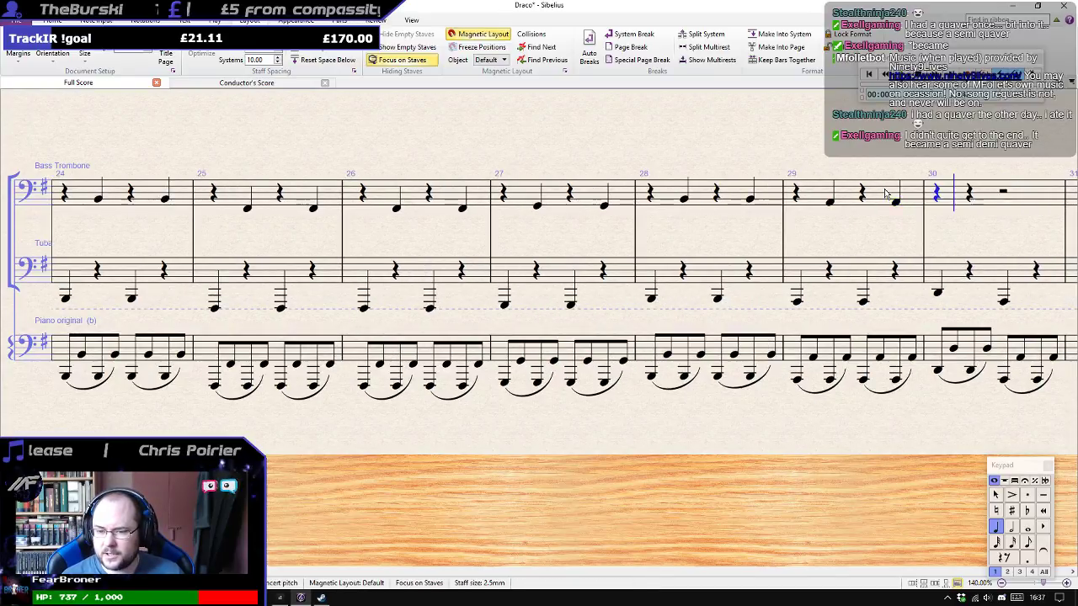
key("g")
key("0")
key("g")
key("0")
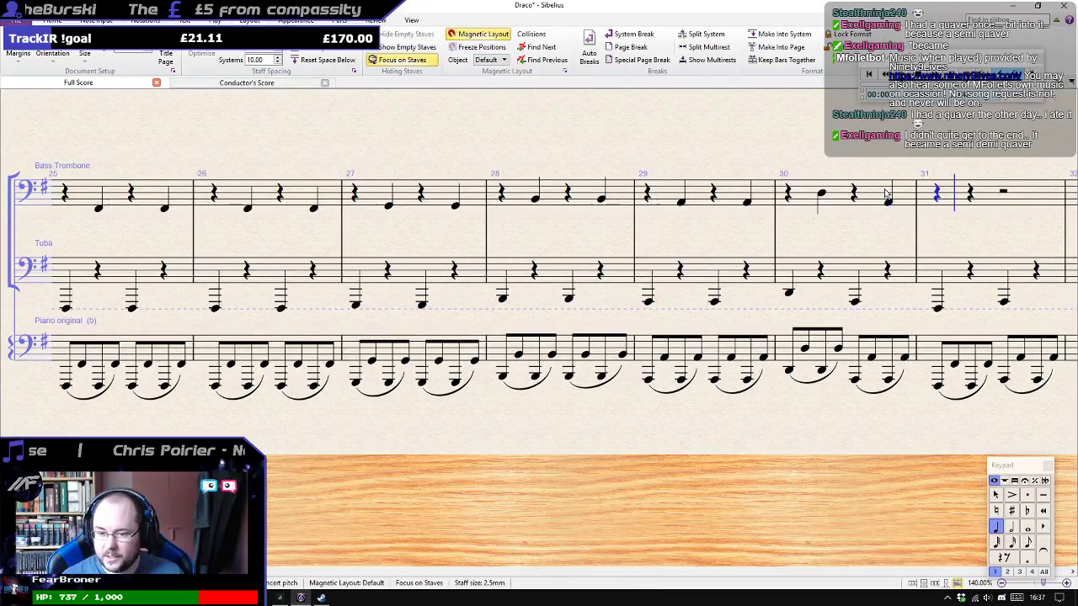
key("g")
key("0")
key("g")
Continue the Bass Trombone off-beats with B twice in bar 32, then B and A in bar 33.
key("0")
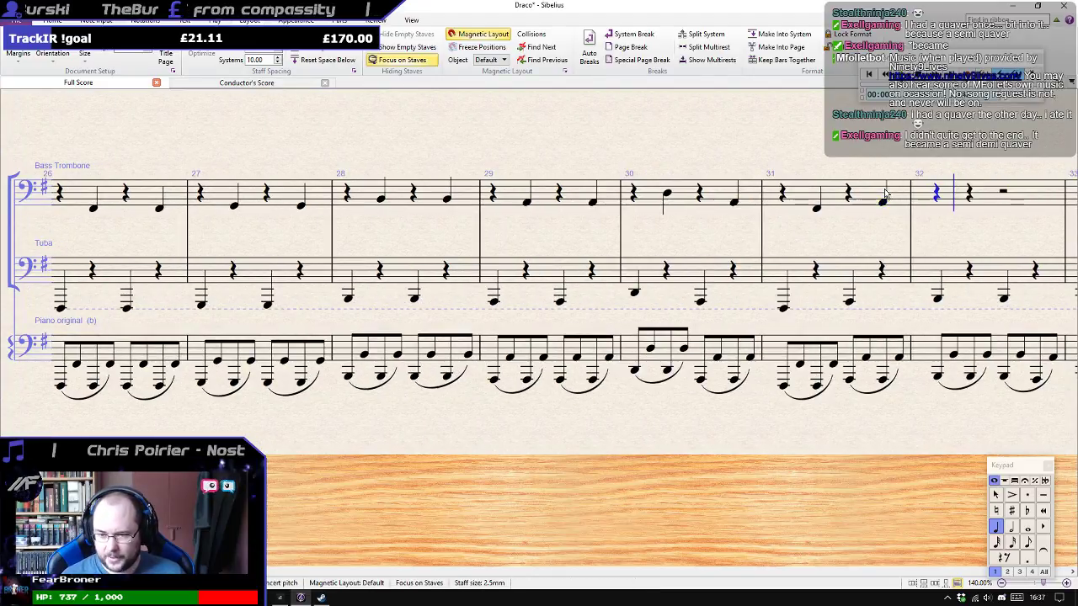
key("g")
key("0")
key("g")
key("0")
key("g")
key("0")
key("g")
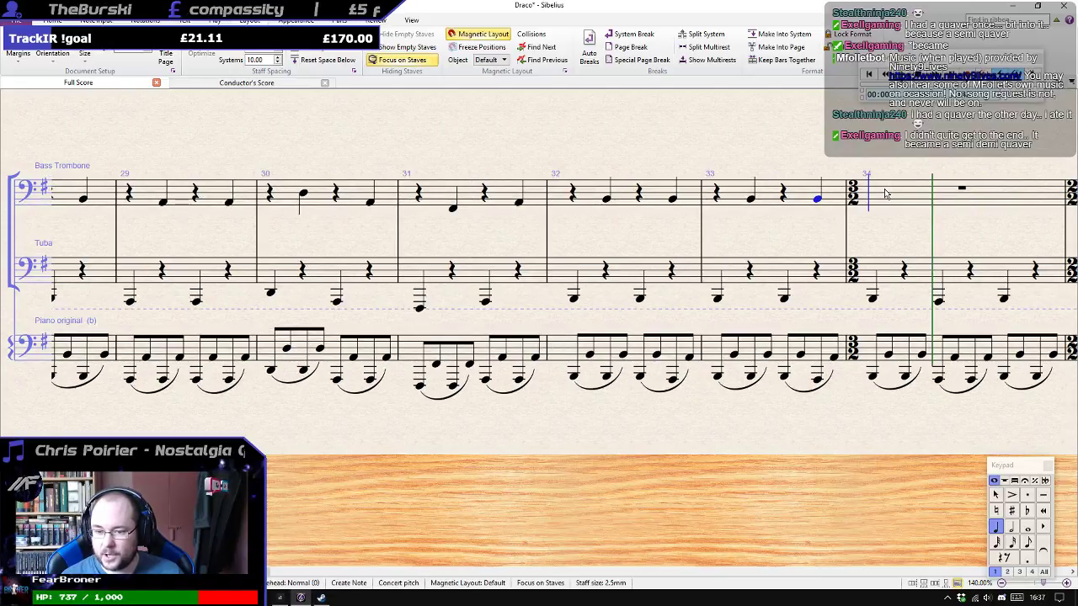
key("Down")
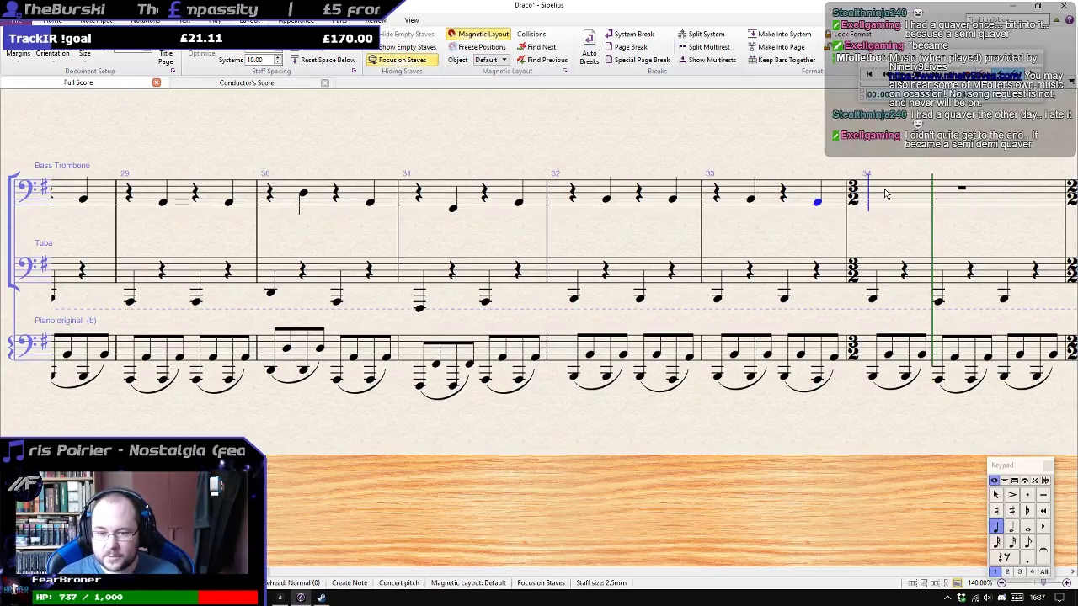
key("Escape")
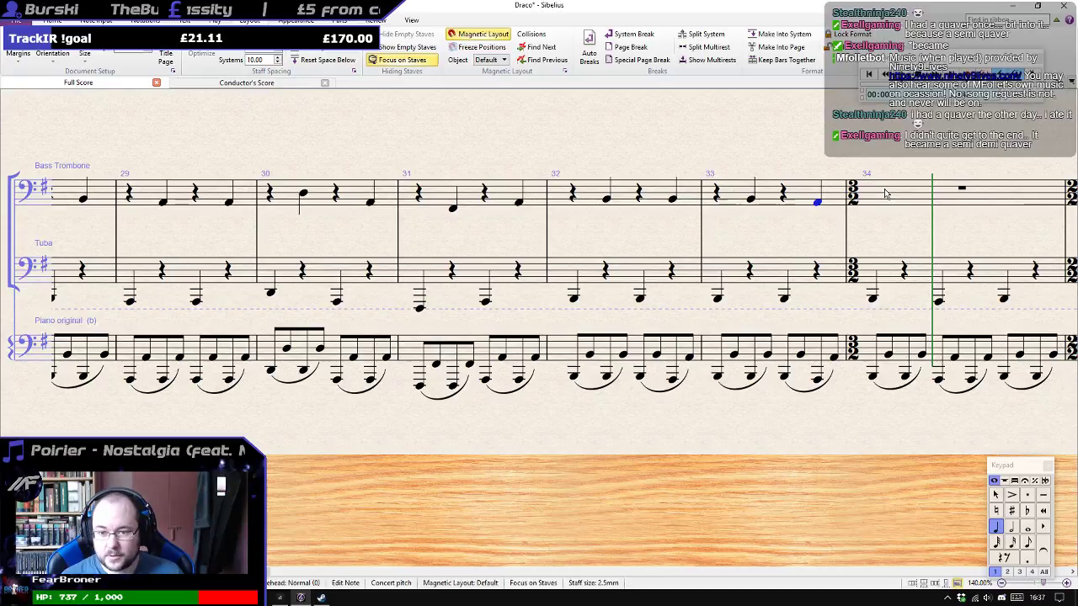
Enter Bass Trombone quarter notes B, A and B in bar 34, each followed by a quarter rest.
key("n")
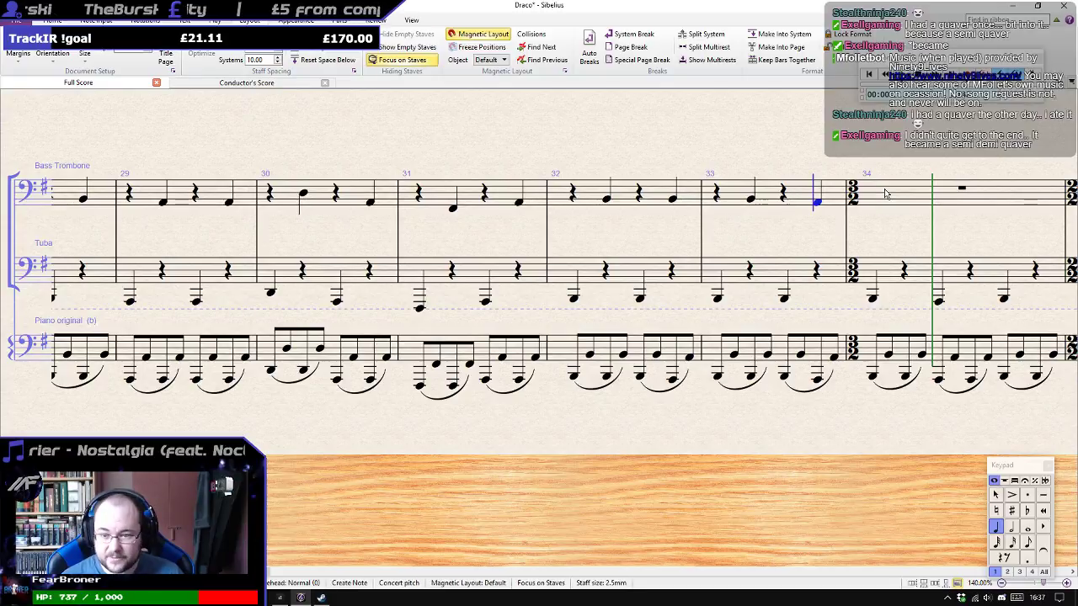
key("Right")
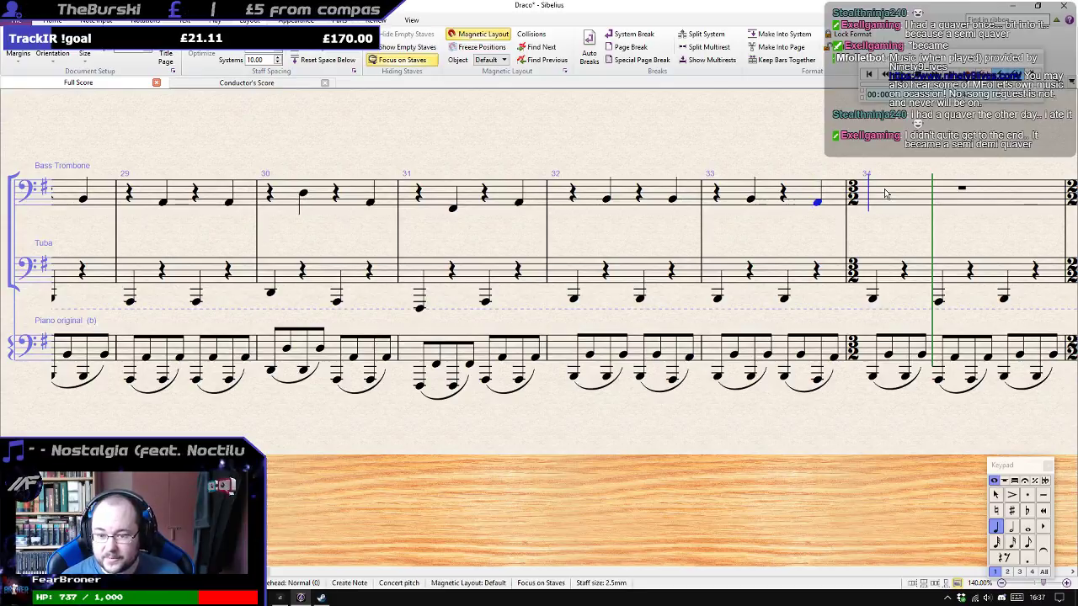
key("b")
key("0")
key("a")
key("0")
key("b")
key("0")
Enter Bass Trombone quarter notes A and B in bar 35 and A and F-sharp in bar 36, separated by quarter rests.
key("f")
key("0")
key("b")
key("0")
key("f")
key("0")
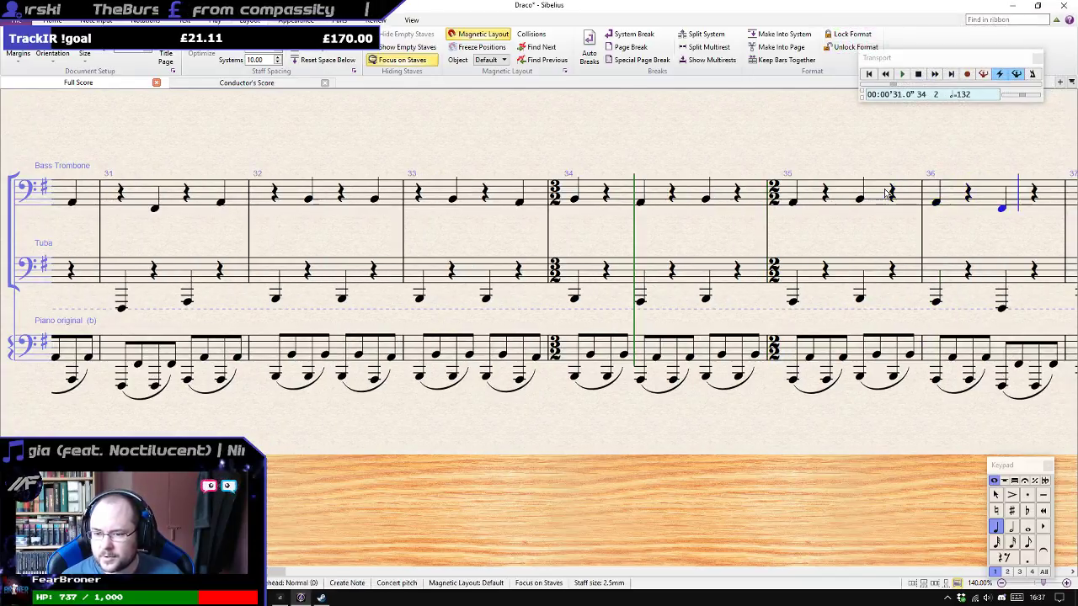
Enter Bass Trombone quarter notes B and A in bar 37 and A and B in bar 38, each followed by a quarter rest.
key("d")
key("0")
key("f")
key("0")
key("f")
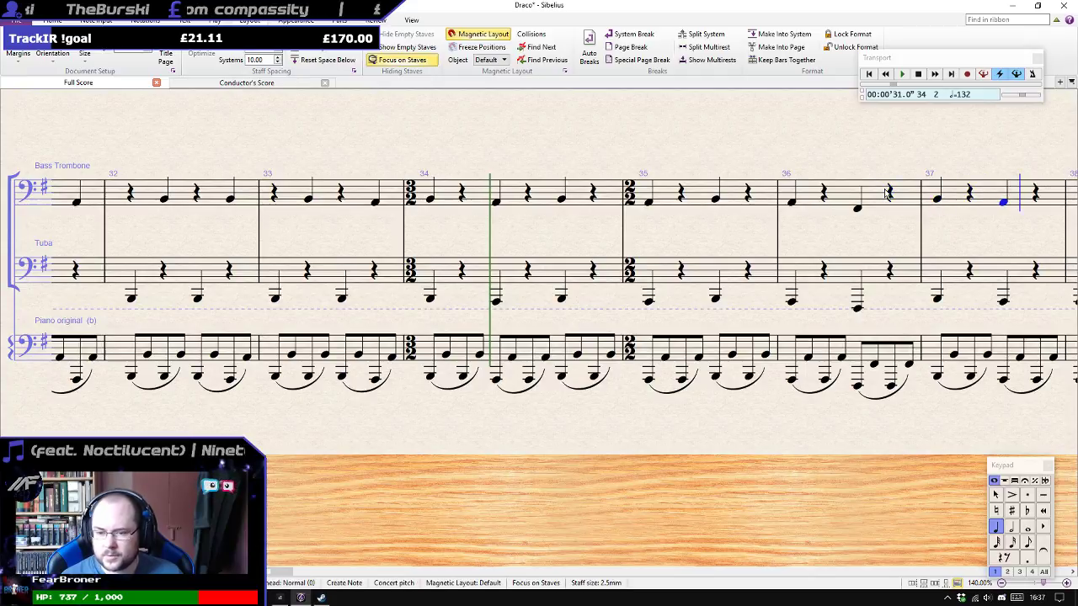
key("0")
key("f")
key("0")
key("f")
key("0")
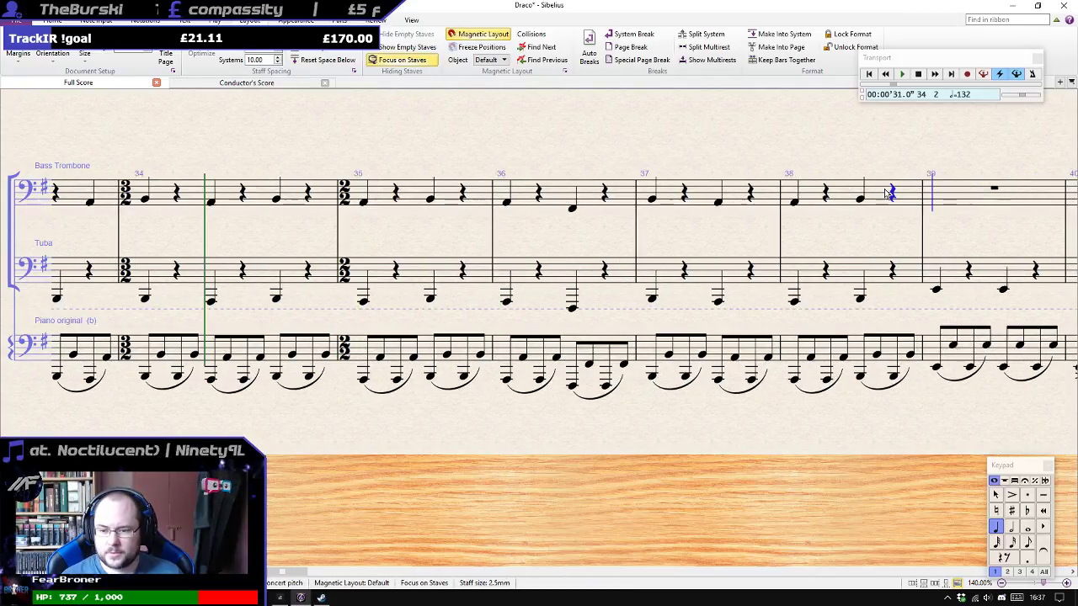
Enter Bass Trombone quarter notes E on beats two and four of bar 39, each preceded by a quarter rest.
key("a")
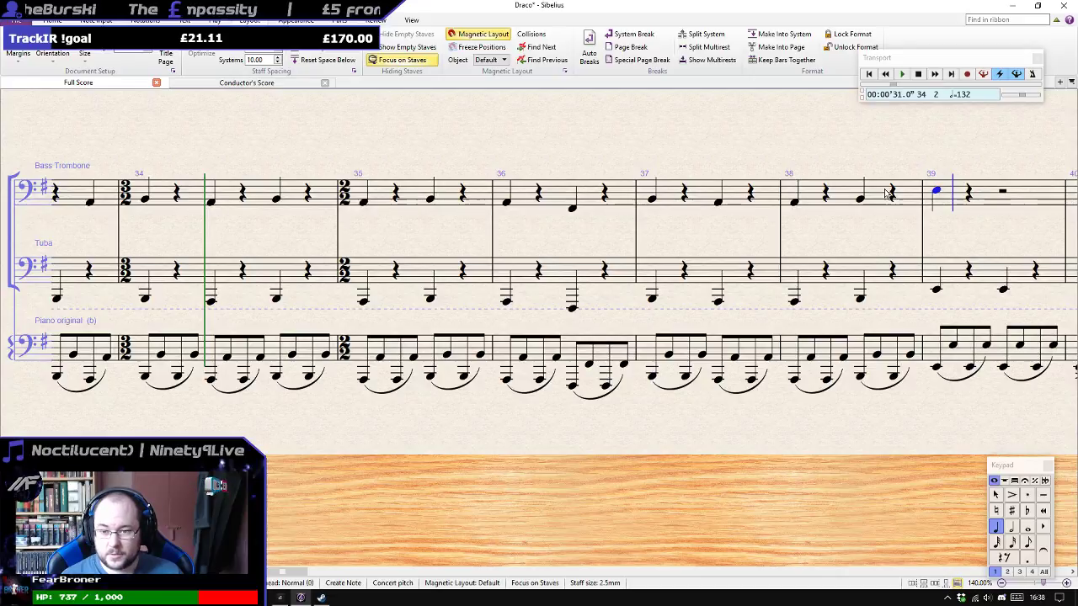
key("ctrl+z")
key("0")
key("e")
key("0")
key("e")
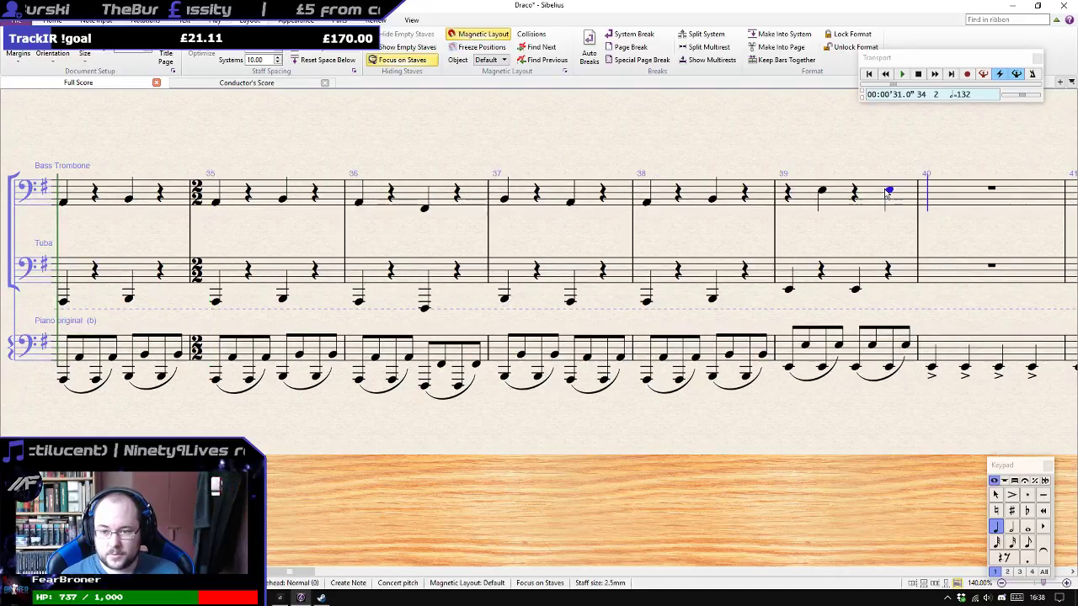
key("Escape")
Clear bar 39 in both the Bass Trombone and Tuba staves.
left_click(874, 207)
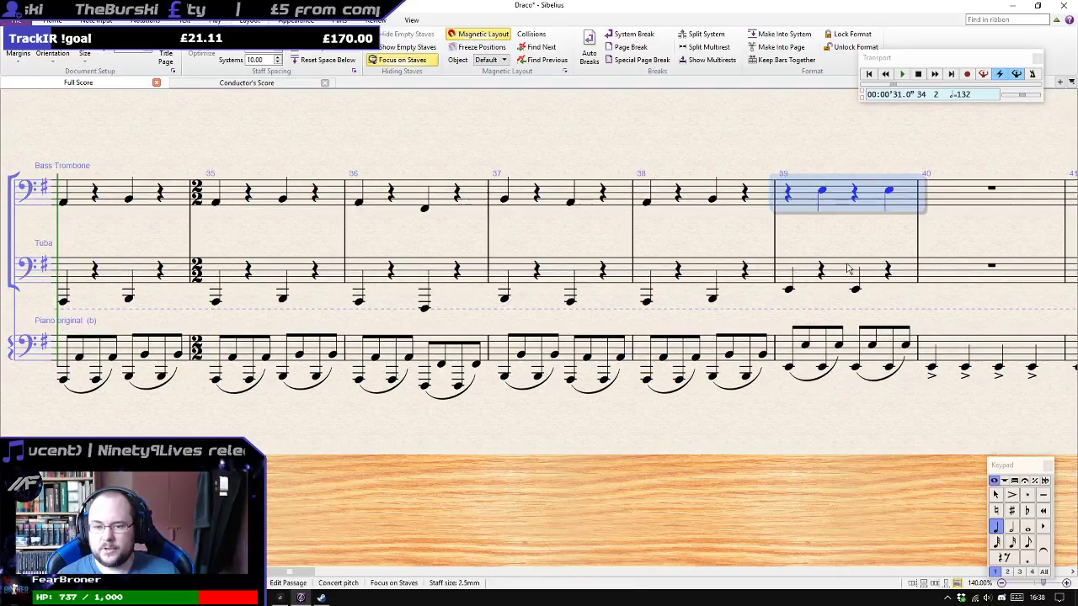
left_click(847, 272, "shift")
key("Delete")
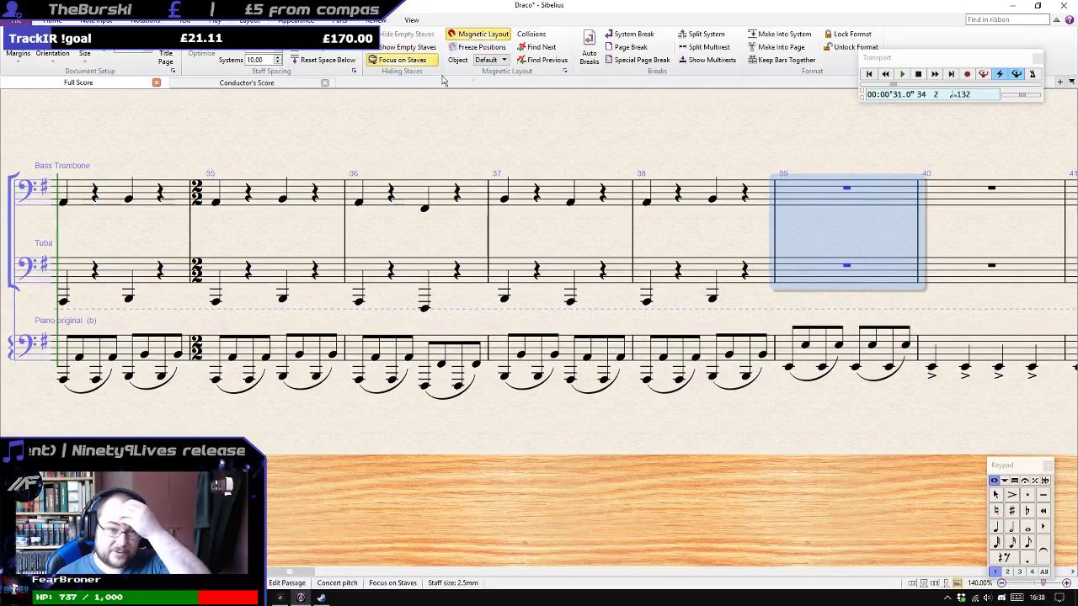
Show all staves again and play back the score from the Timpani note in bar 23.
key("ctrl+alt+f")
scroll(476, 180, "down", 6)
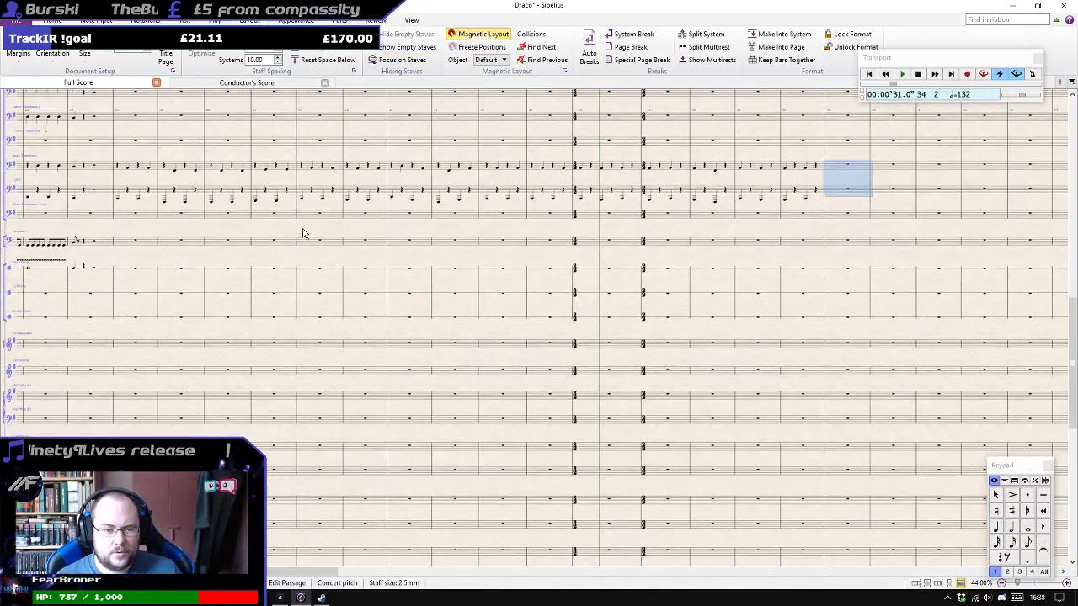
left_click_drag(328, 229, 780, 308)
left_click(529, 323)
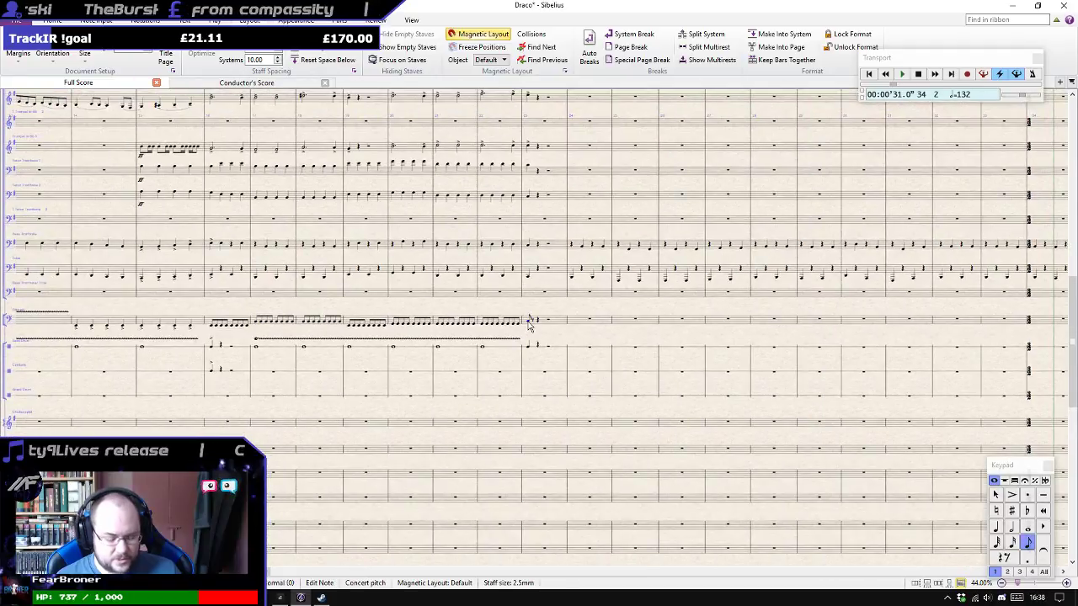
scroll(530, 325, "up", 1)
key("space")
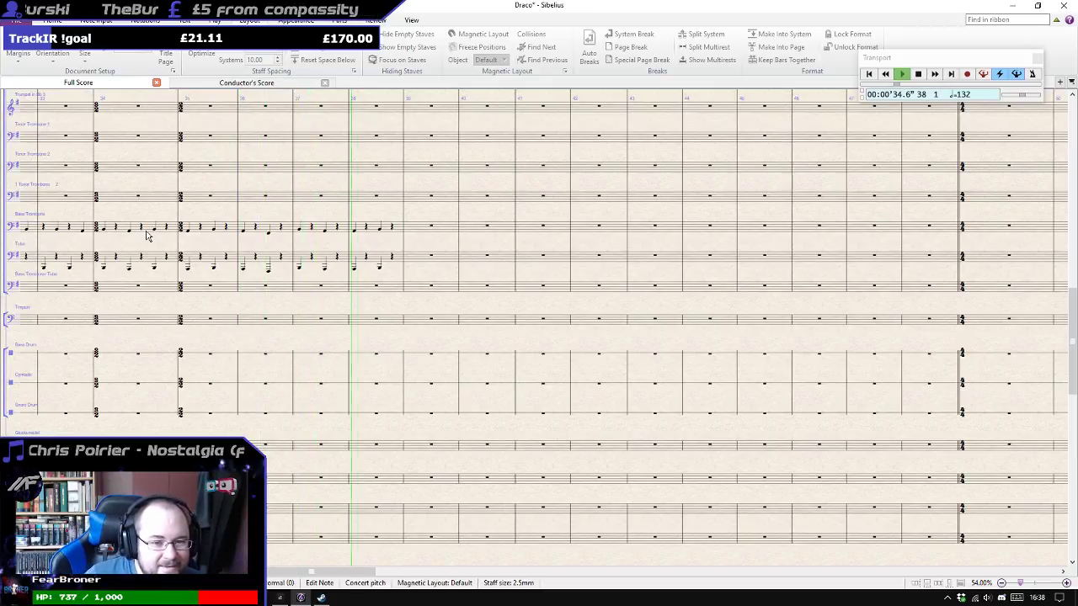
key("space")
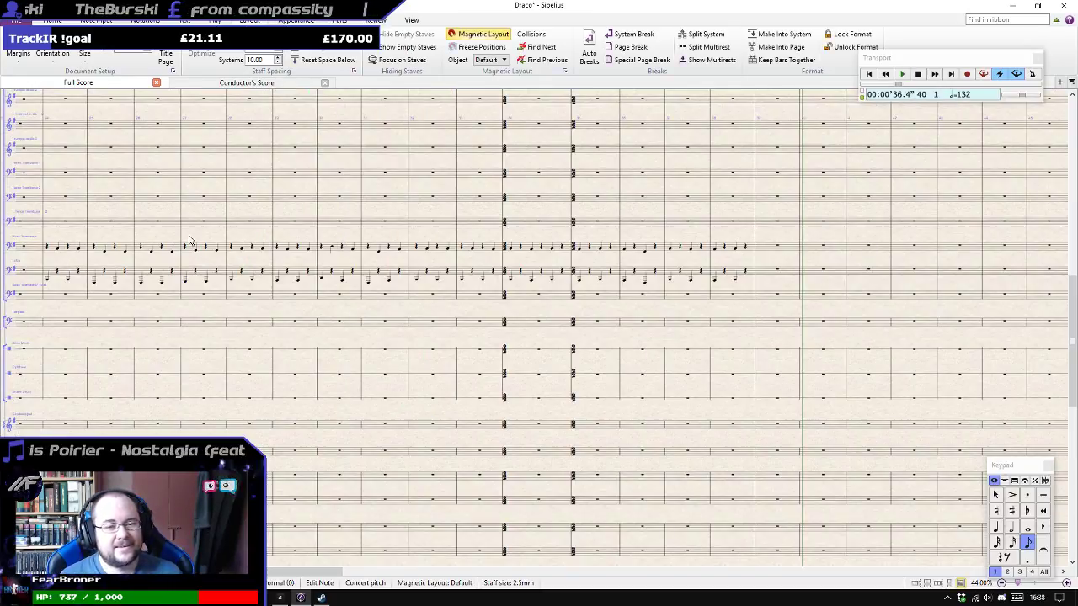
Shift the Bass Trombone passage of bars 34 to 38 one quarter note later and replace the first B of bar 34 with a rest.
scroll(528, 275, "up", 2)
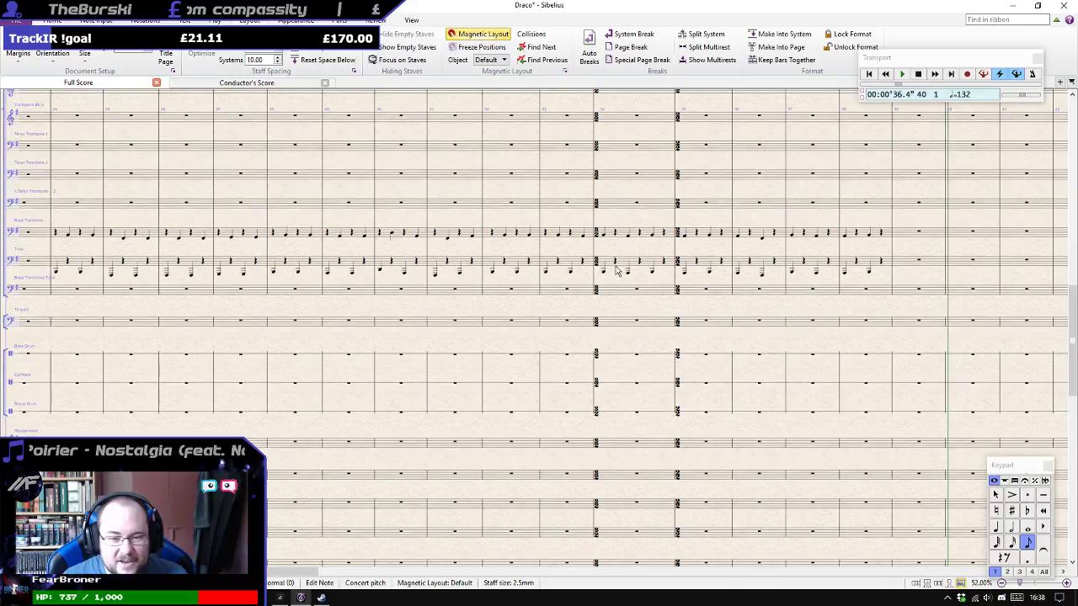
scroll(614, 268, "up", 1)
scroll(753, 241, "up", 3)
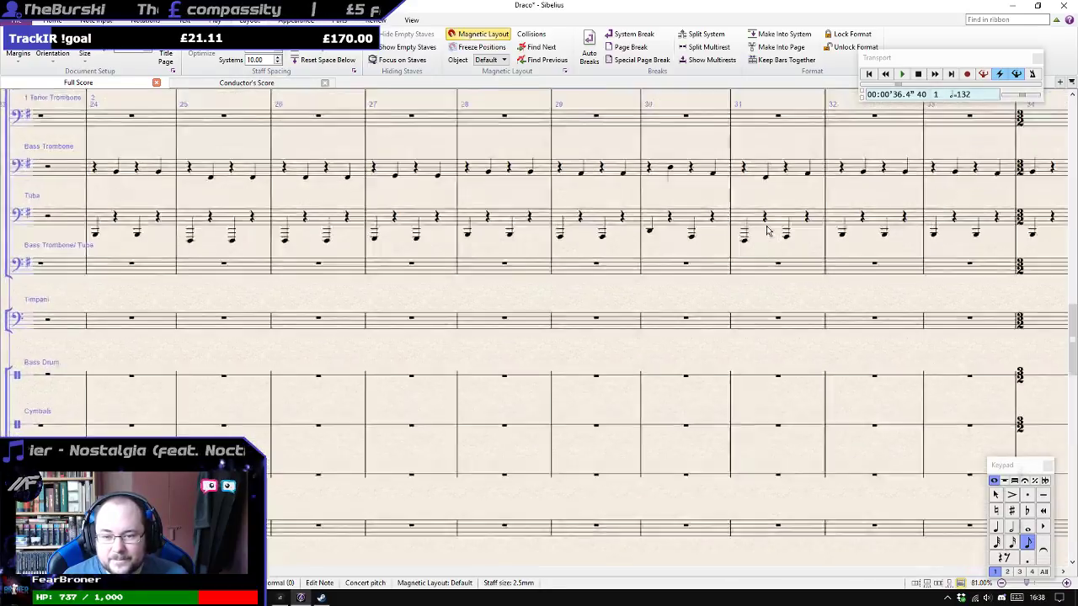
left_click_drag(554, 235, 469, 254)
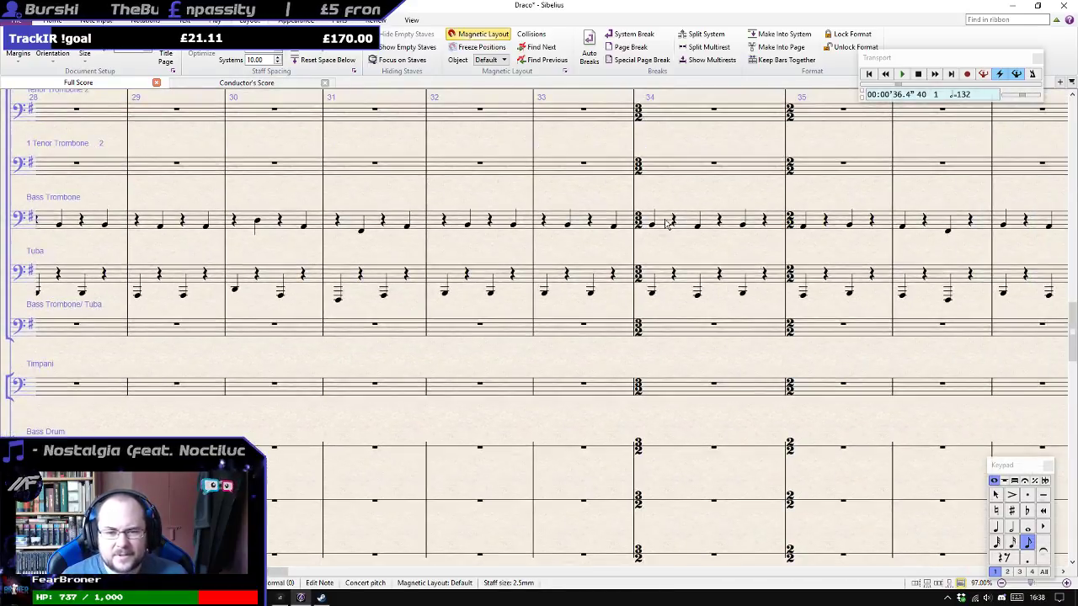
left_click(685, 226)
left_click_drag(729, 193, 503, 205)
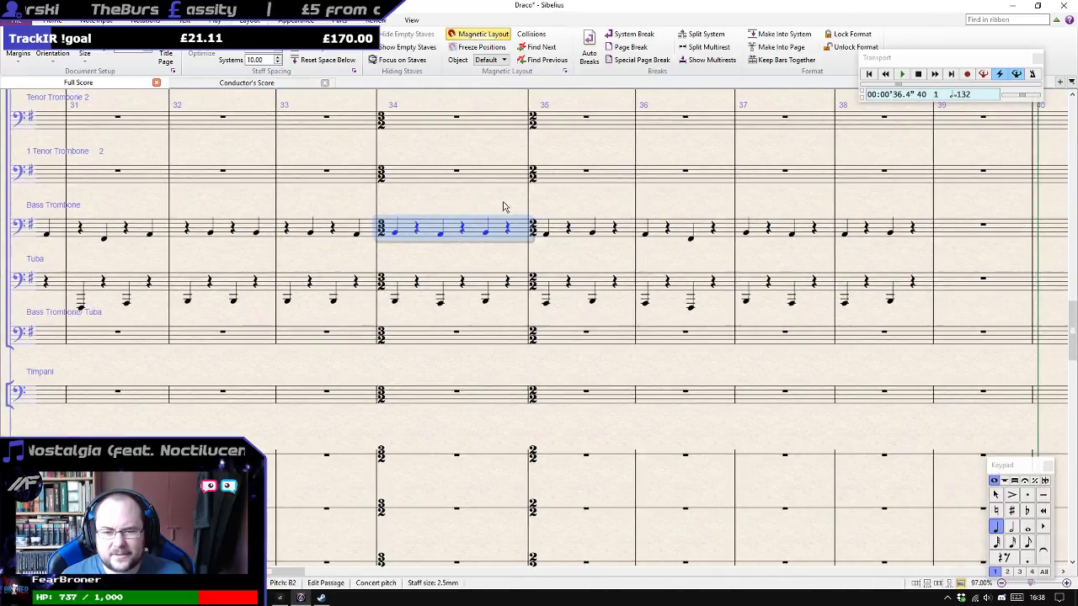
left_click(876, 227, "shift")
left_click(416, 234, "alt")
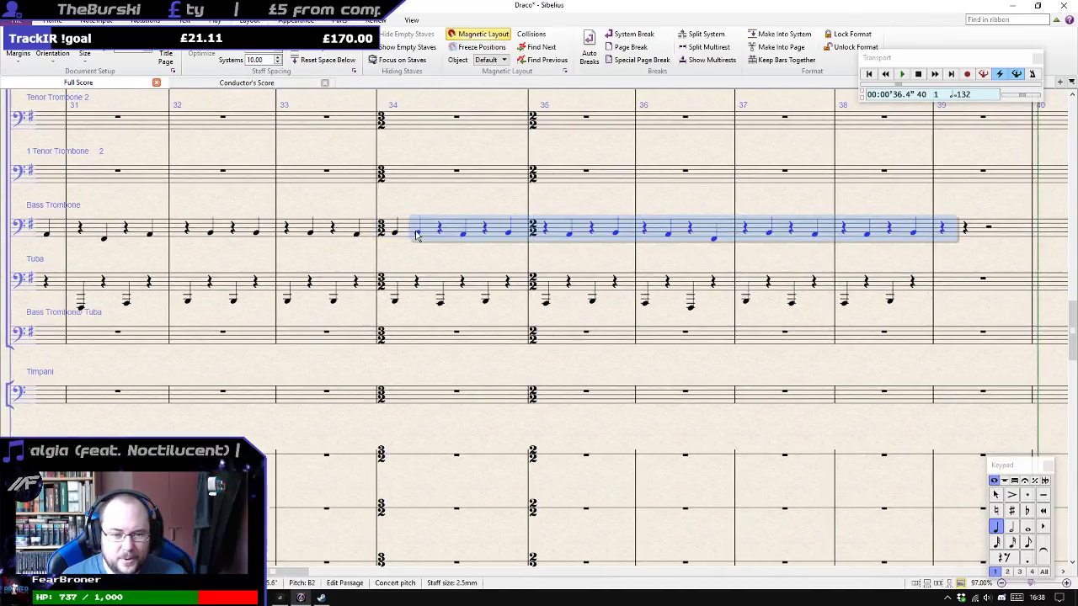
left_click(397, 236)
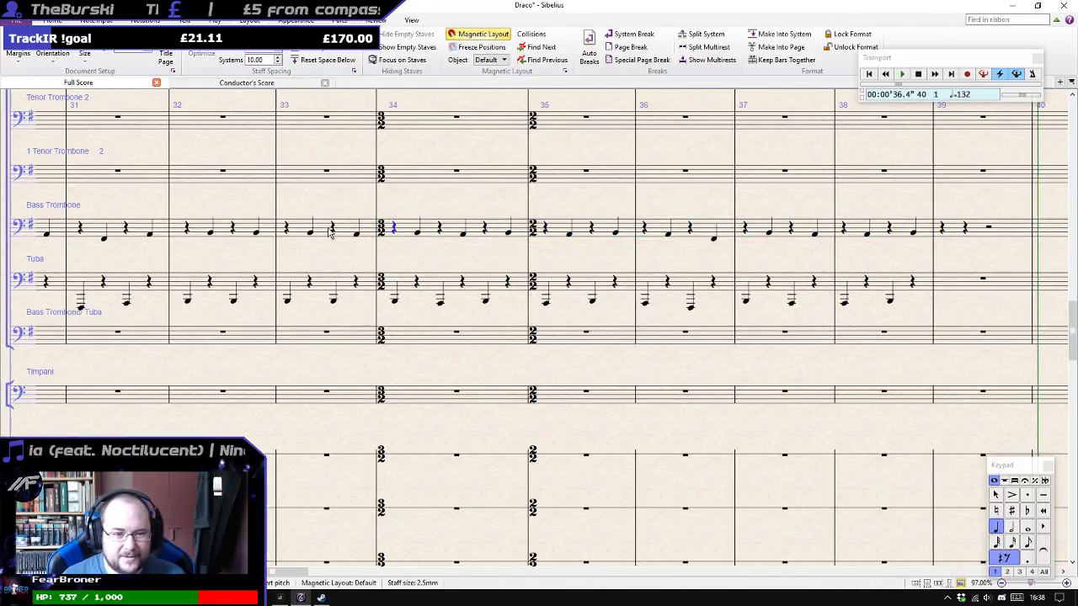
Play back the score from bar 33 and clear the leftover rests in the Bass Trombone's bar 39.
left_click(288, 234)
key("p")
scroll(290, 234, "down", 3)
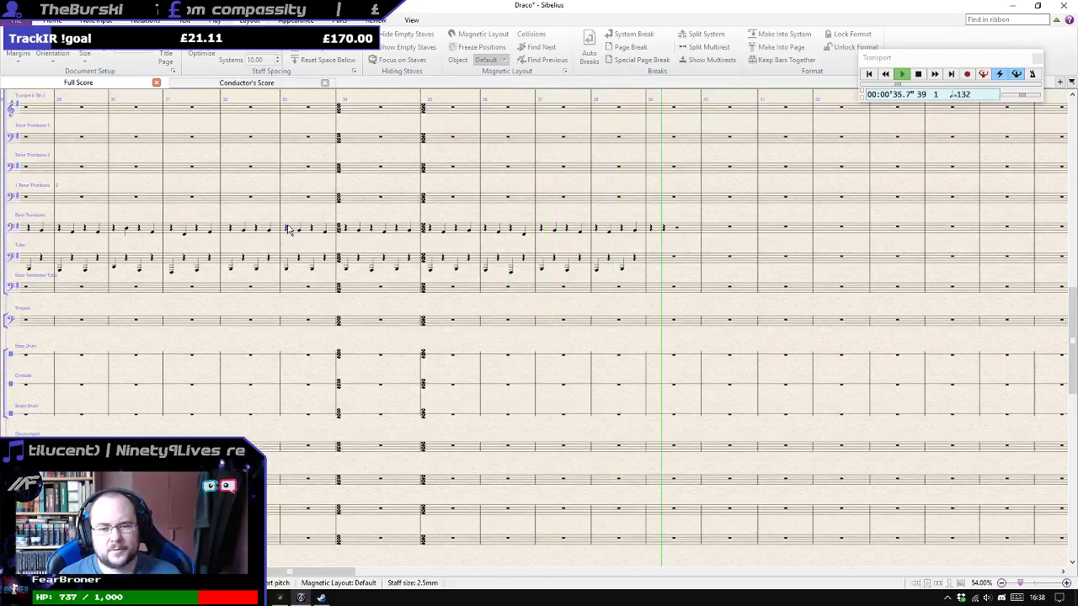
key("space")
left_click(1007, 234)
key("Delete")
Focus the view on the Tenor Trombone 1, Tenor Trombone 2 and lower Piano original staves, selected at bar 24.
left_click_drag(300, 359, 1069, 438)
scroll(412, 363, "down", 3, "ctrl")
left_click_drag(295, 302, 586, 361)
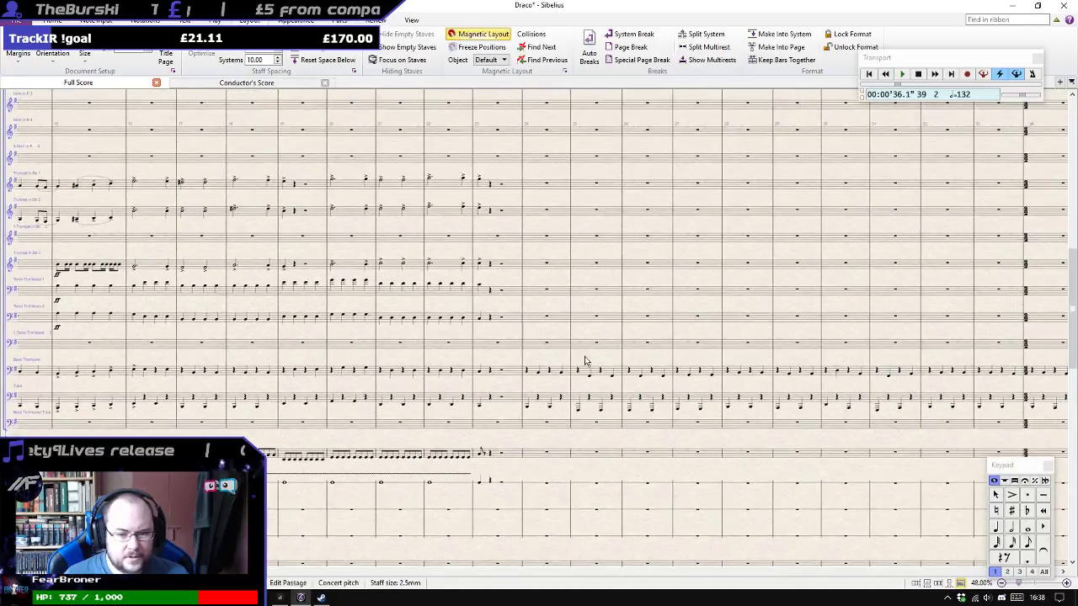
left_click(543, 302)
left_click(539, 320, "shift")
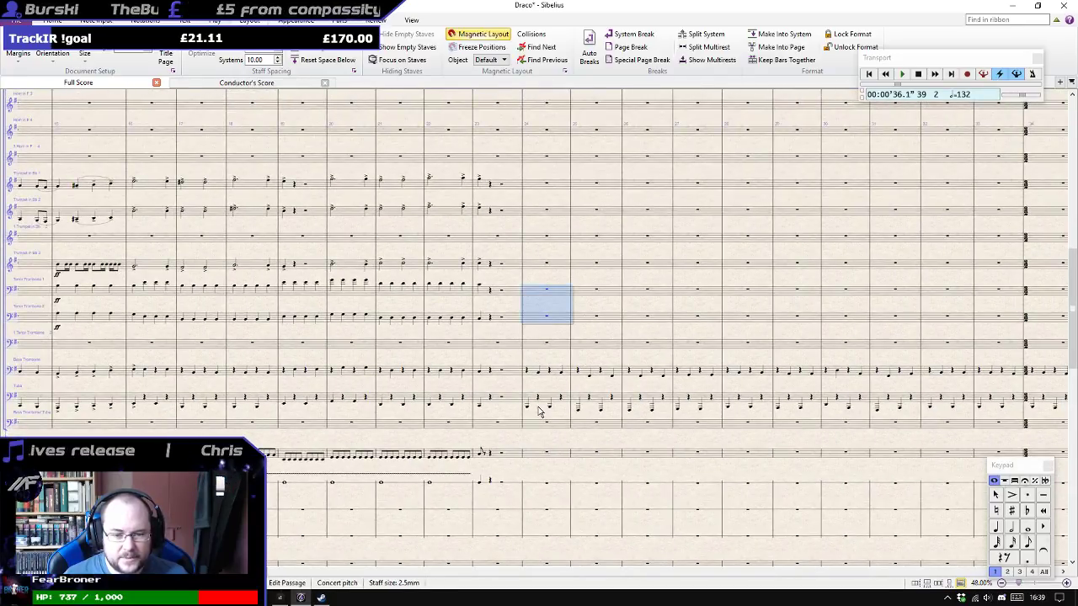
scroll(539, 402, "down", 5)
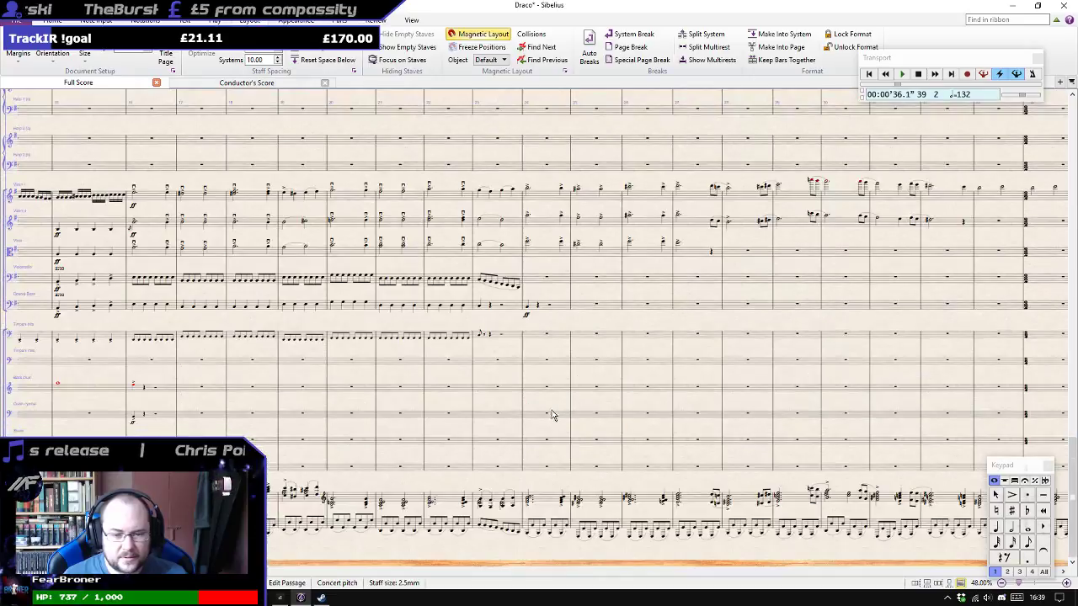
left_click(549, 527)
scroll(550, 447, "up", 5)
scroll(543, 402, "up", 3)
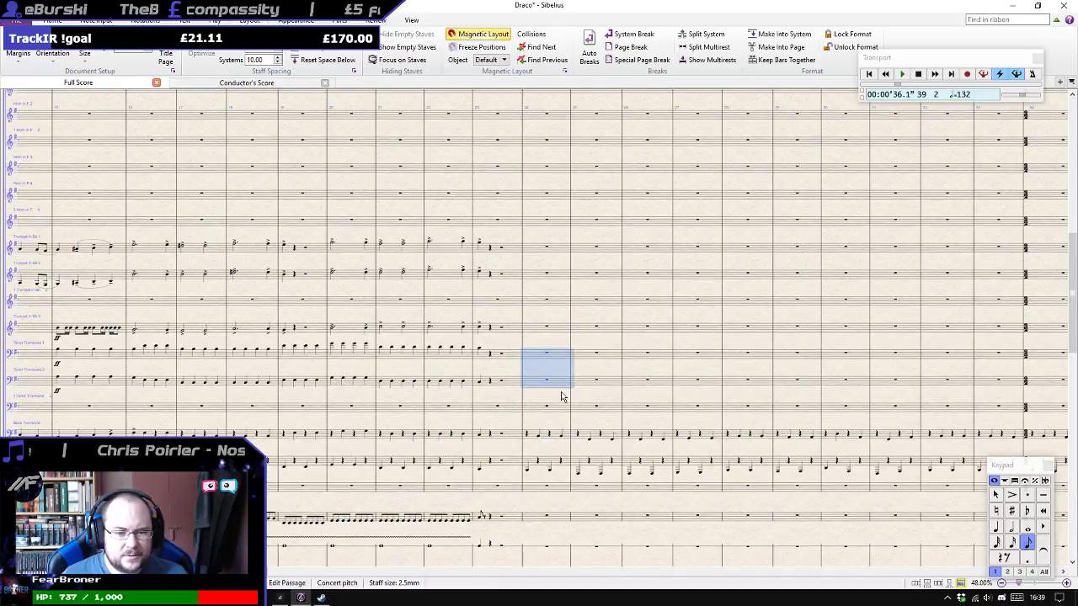
left_click(428, 61)
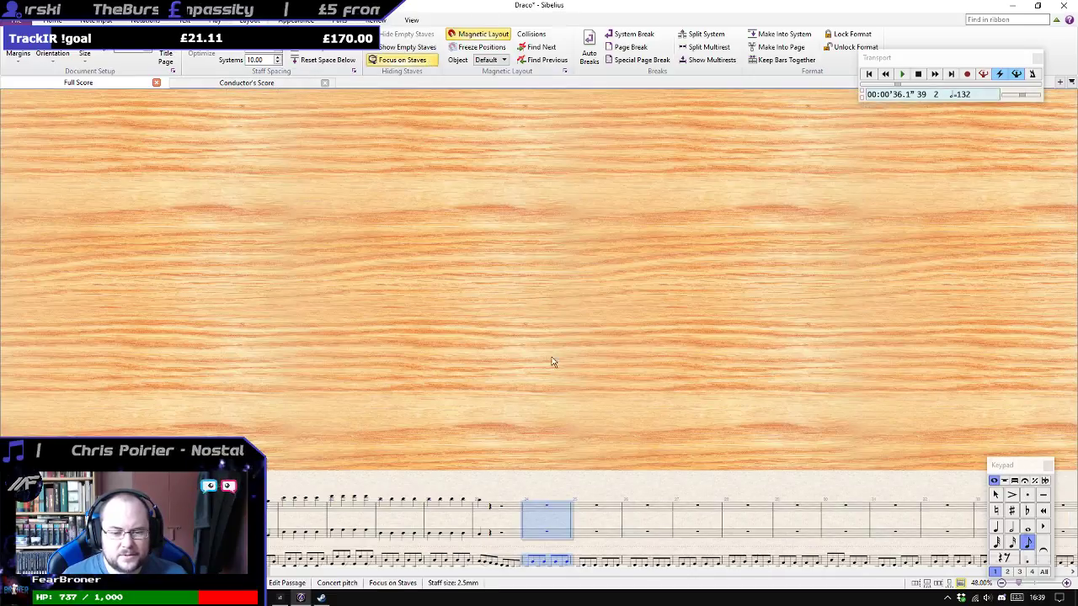
Enter four B quarter notes in bar 24 and four F-sharp quarter notes in bar 25 of Tenor Trombone 1.
scroll(552, 364, "up", 5)
left_click_drag(542, 362, 499, 168)
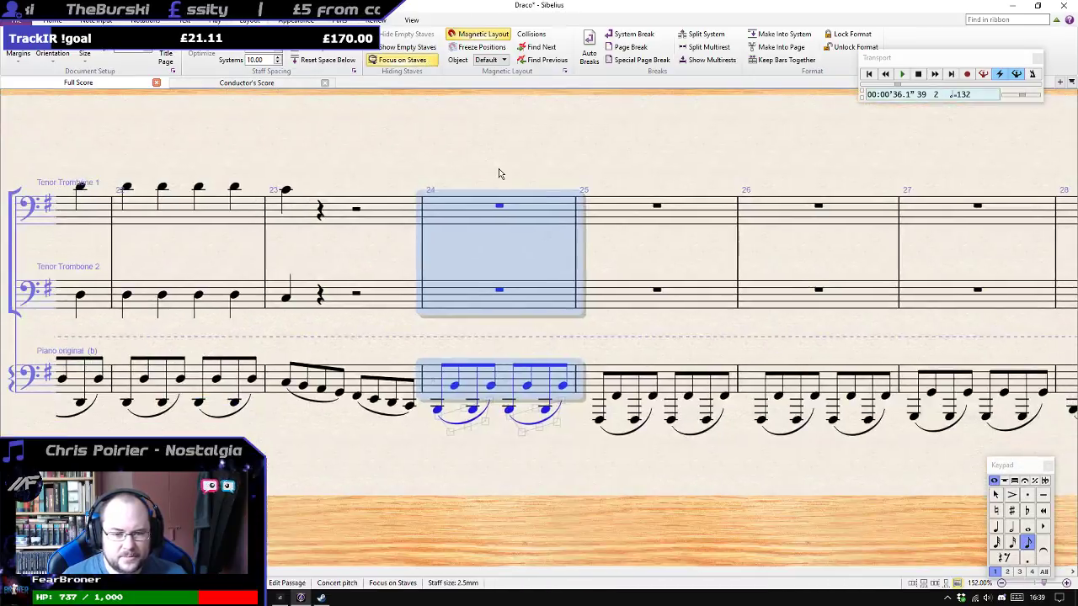
scroll(498, 169, "down", 2)
left_click(501, 225)
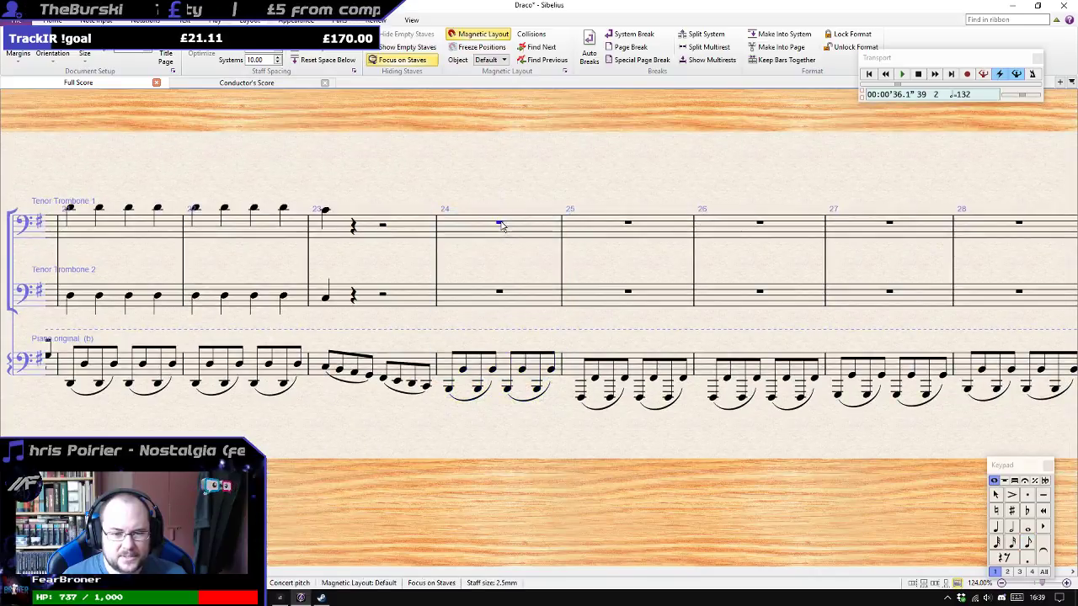
key("KP_4")
key("b")
key("b")
key("b")
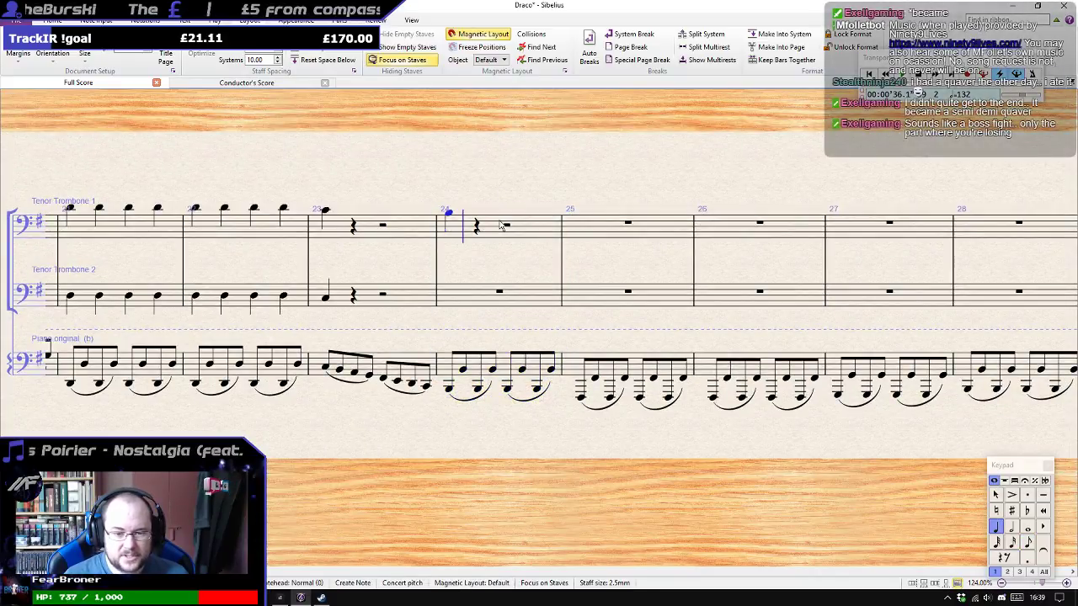
key("b")
key("f")
key("f")
key("f")
key("f")
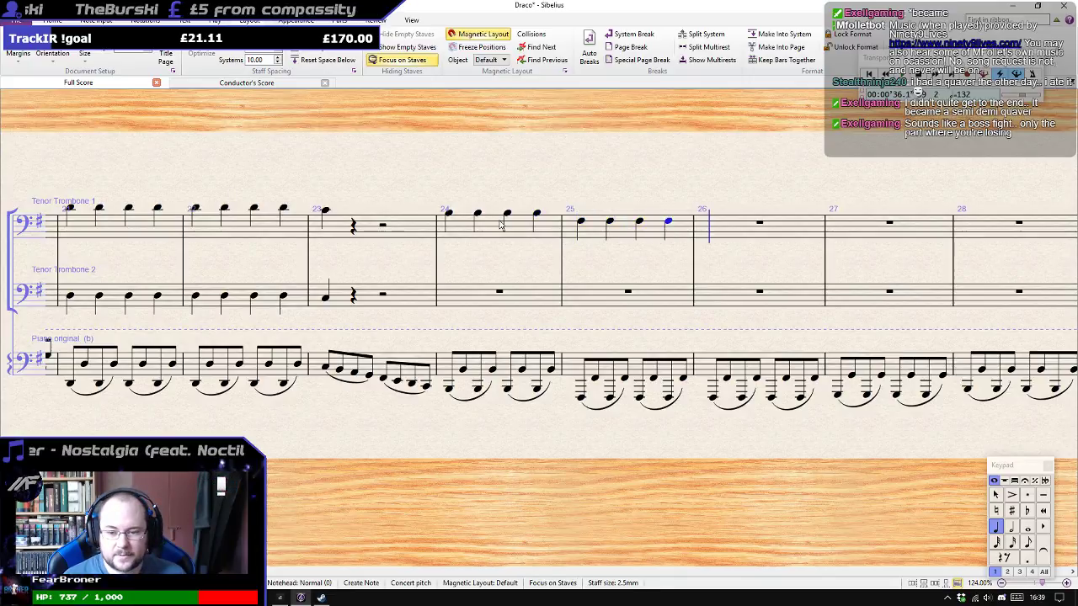
Enter four F-sharp quarter notes in bar 26, four Gs in bar 27 and four Bs in bar 28 of Tenor Trombone 1.
key("f")
key("f")
key("f")
key("f")
key("g")
key("g")
key("g")
key("g")
key("b")
key("b")
key("b")
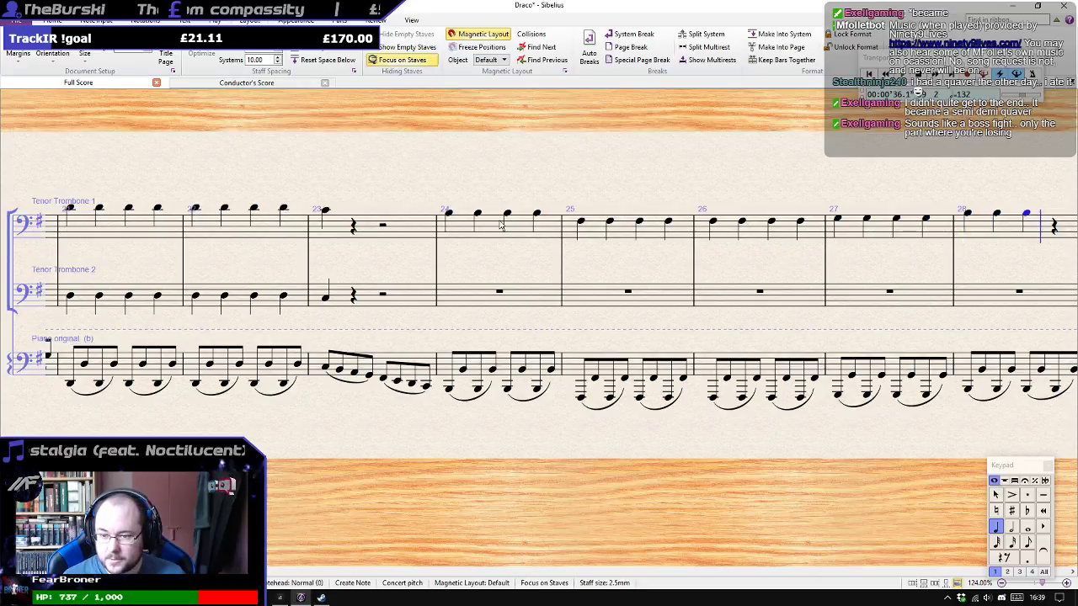
key("b")
Continue Tenor Trombone 1 in quarter notes with A A A A in bar 29, D D A A in bar 30 and F# F# A A in bar 31.
key("a")
key("a")
key("a")
key("a")
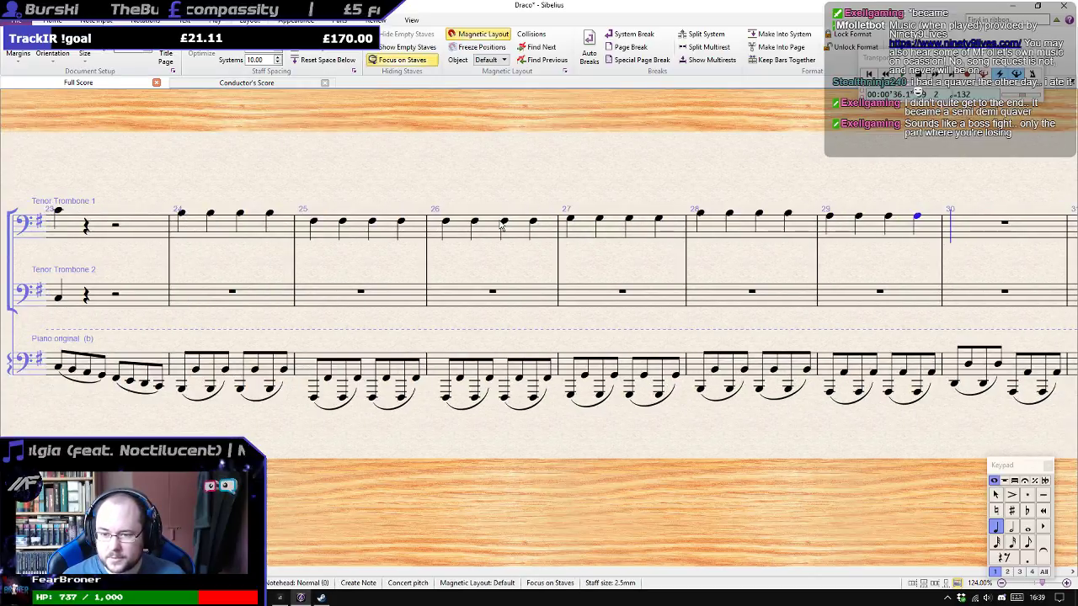
key("c")
key("c")
key("a")
key("a")
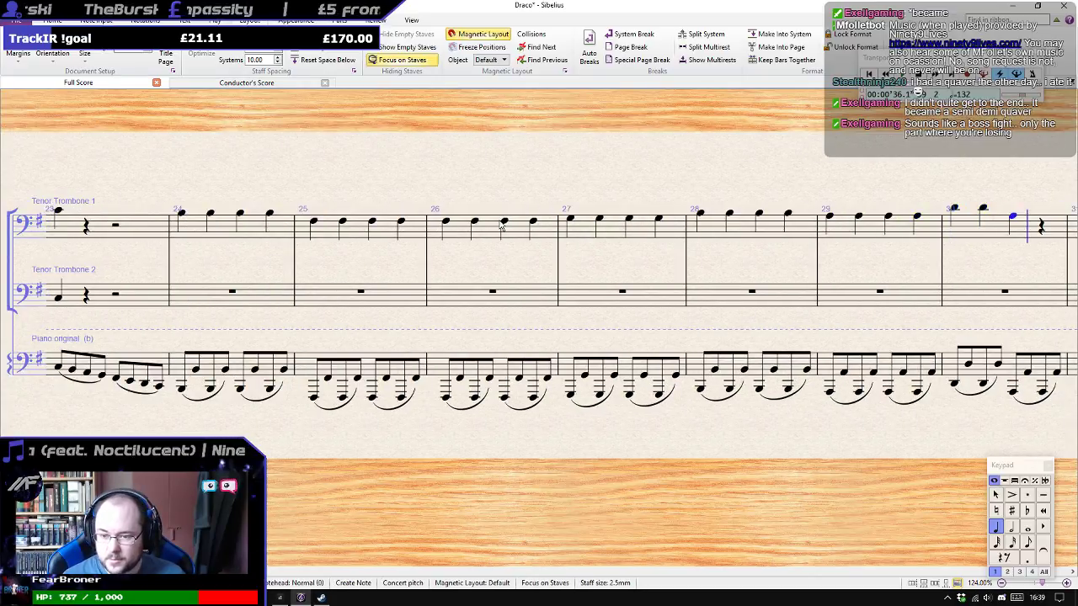
key("g")
key("g")
key("a")
key("a")
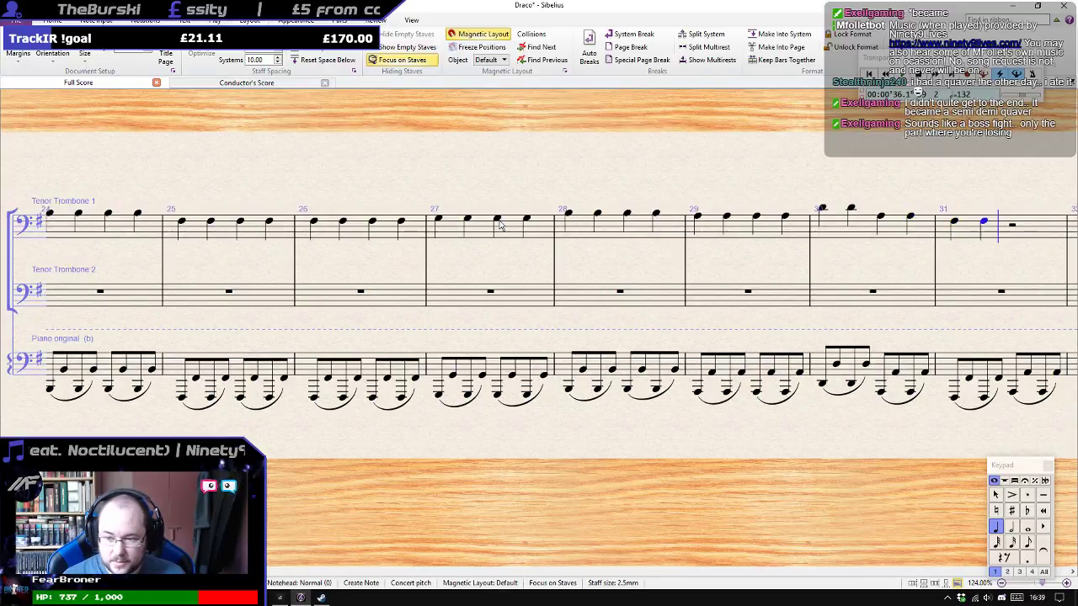
Enter quarter notes B B B A in bar 32 and four Bs in bar 33 of Tenor Trombone 1.
key("b")
key("b")
key("b")
key("a")
key("b")
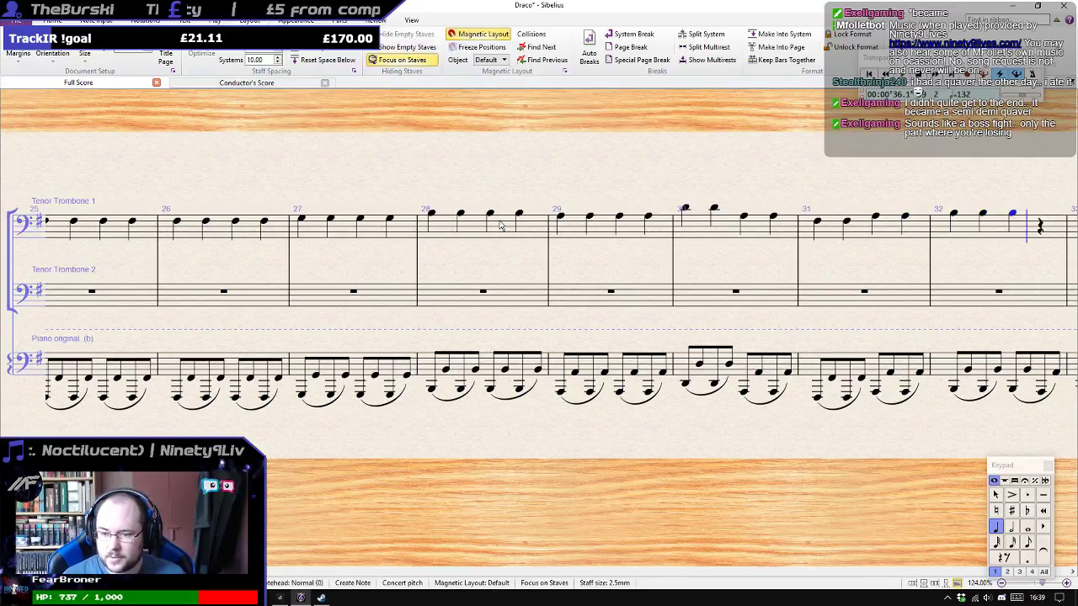
key("b")
key("b")
key("b")
key("b")
key("b")
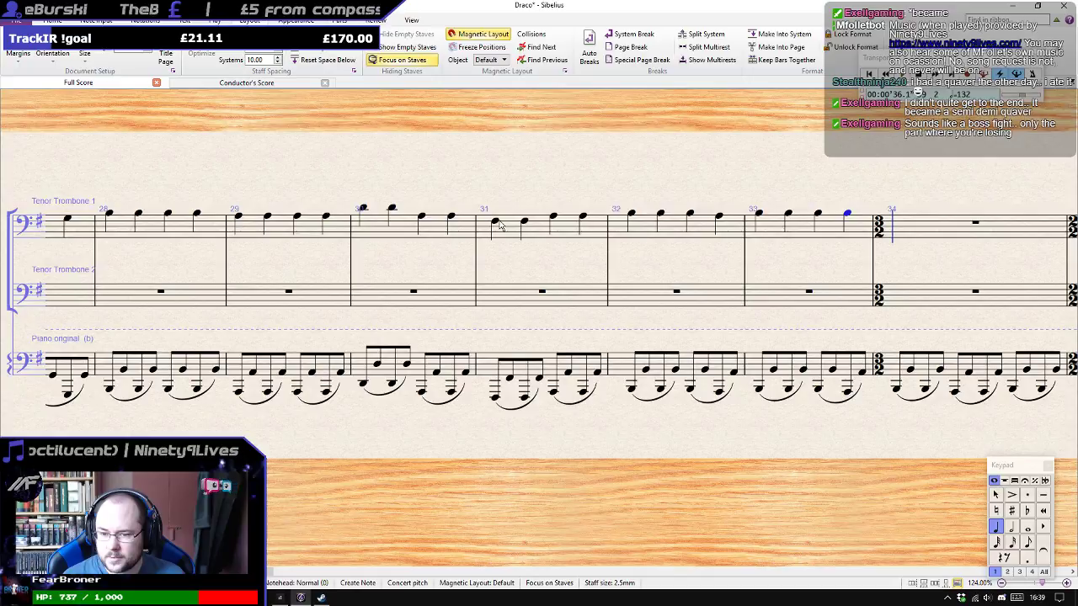
Enter quarter notes B B A A B B in bar 34 and A A B B in bar 35 of Tenor Trombone 1.
key("b")
key("b")
key("b")
key("b")
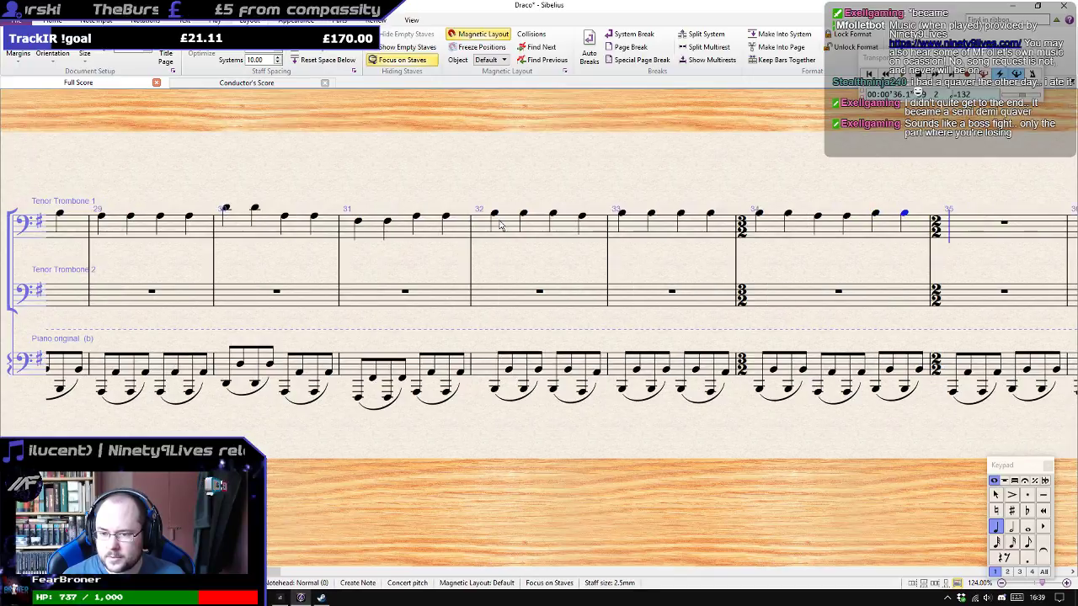
key("b")
key("b")
key("b")
key("b")
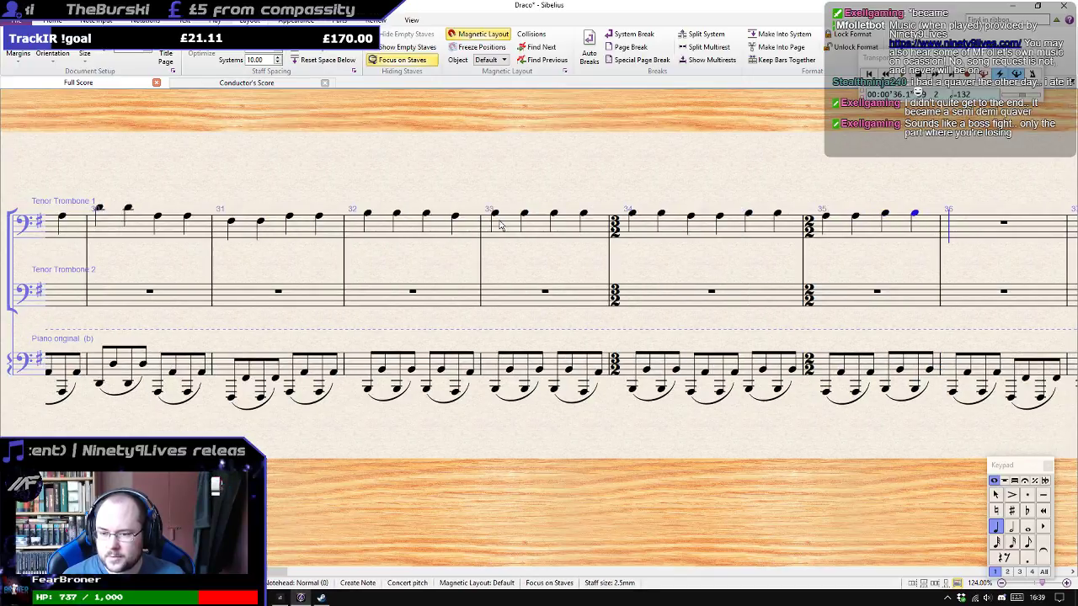
Enter quarter notes A A F# F# in bar 36, B B A A in bar 37 and A A B B in bar 38 of Tenor Trombone 1.
key("a")
key("a")
key("f")
key("f")
key("b")
key("b")
key("b")
key("b")
key("b")
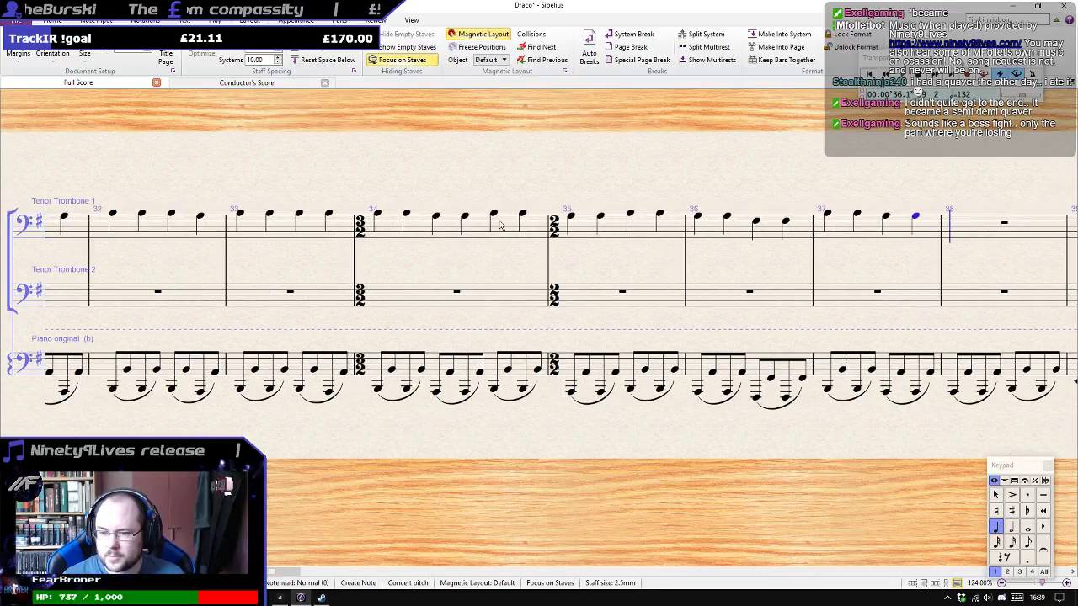
key("b")
key("b")
key("b")
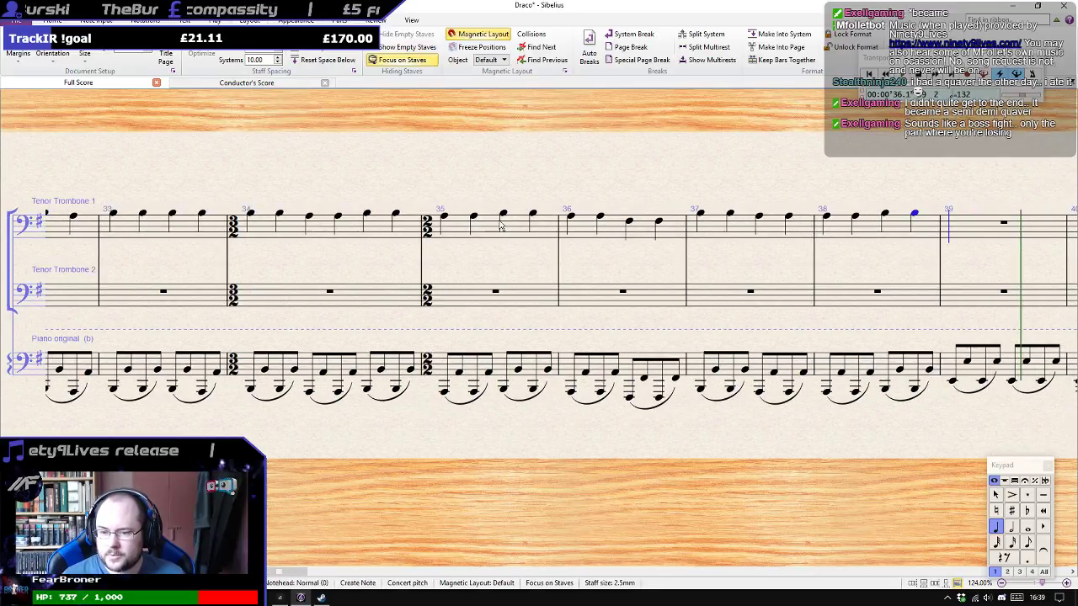
Copy the Tenor Trombone 1 passage of bars 24 to 38 into Tenor Trombone 2 at bar 24.
key("Escape")
left_click_drag(741, 180, 898, 173)
scroll(469, 240, "down", 3)
scroll(469, 240, "down", 1)
left_click_drag(328, 193, 927, 184)
left_click(446, 209)
left_click_drag(705, 174, 33, 154)
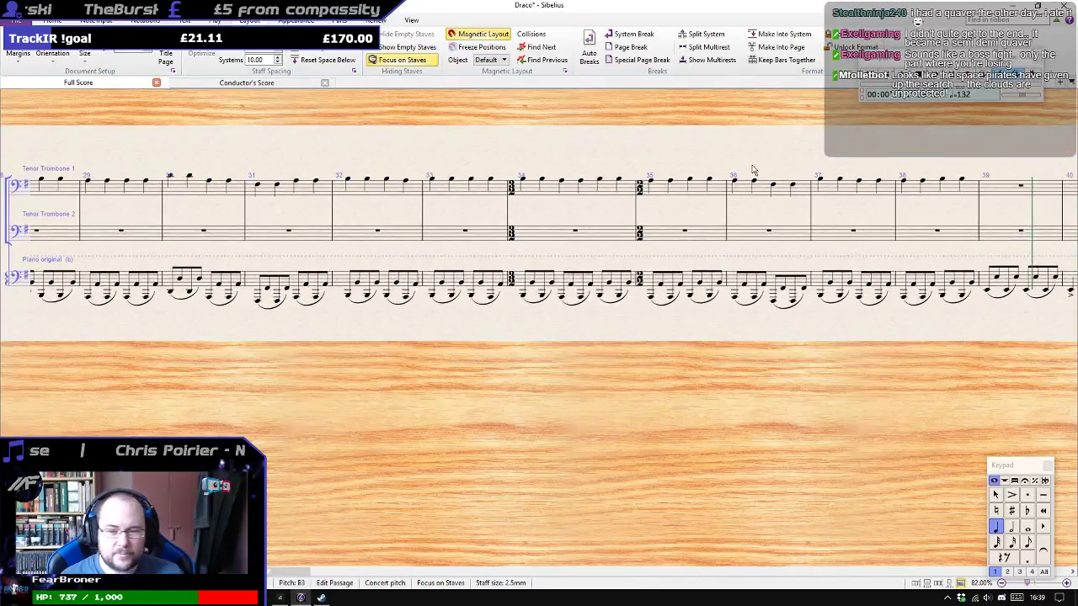
left_click(977, 192, "shift")
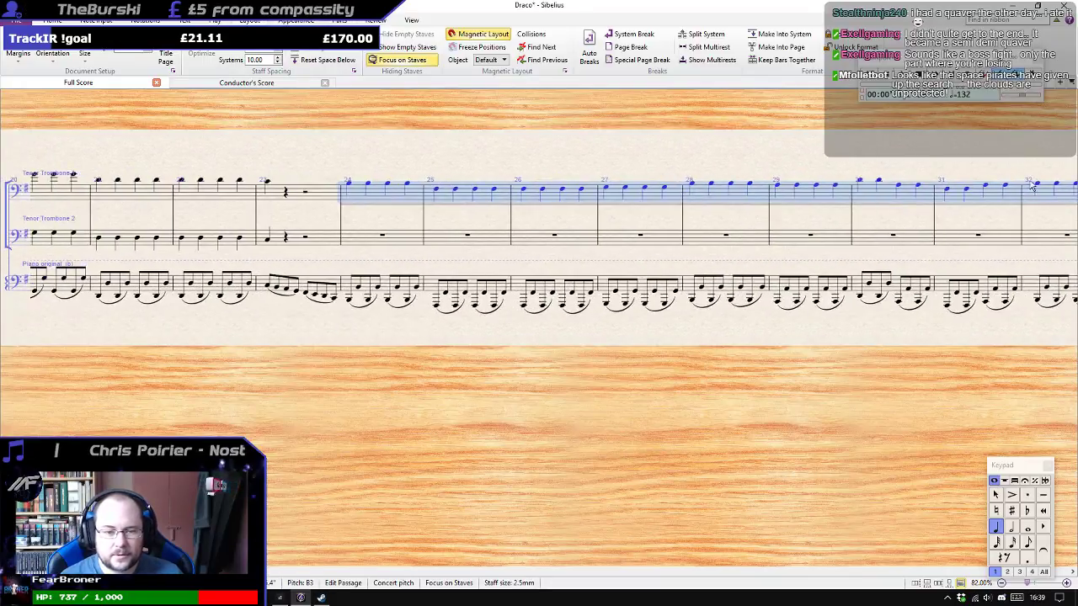
left_click(352, 240, "alt")
key("ctrl+Down")
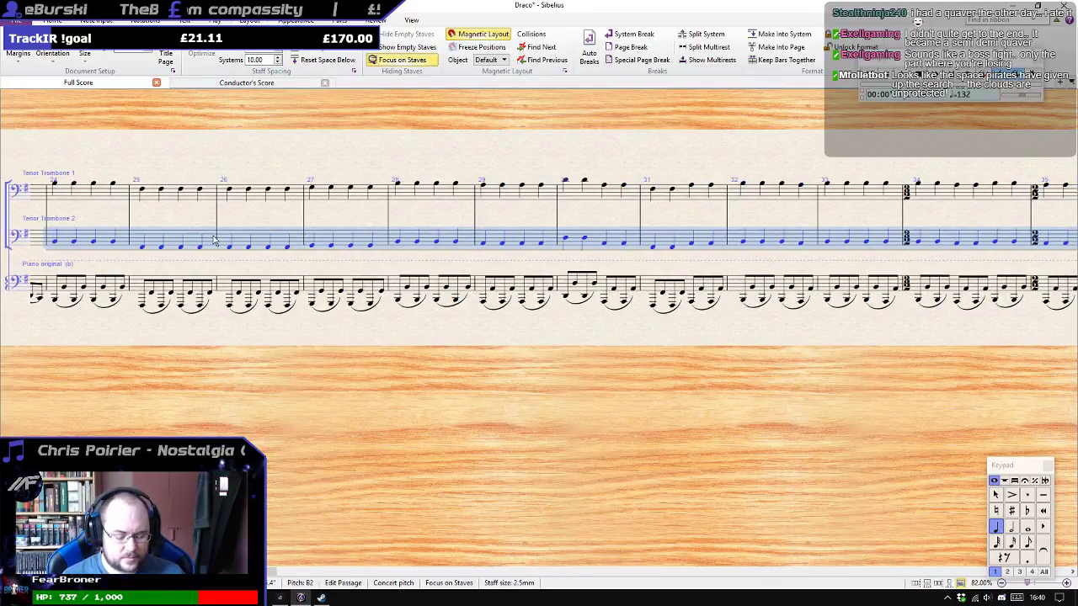
key("ctrl+z")
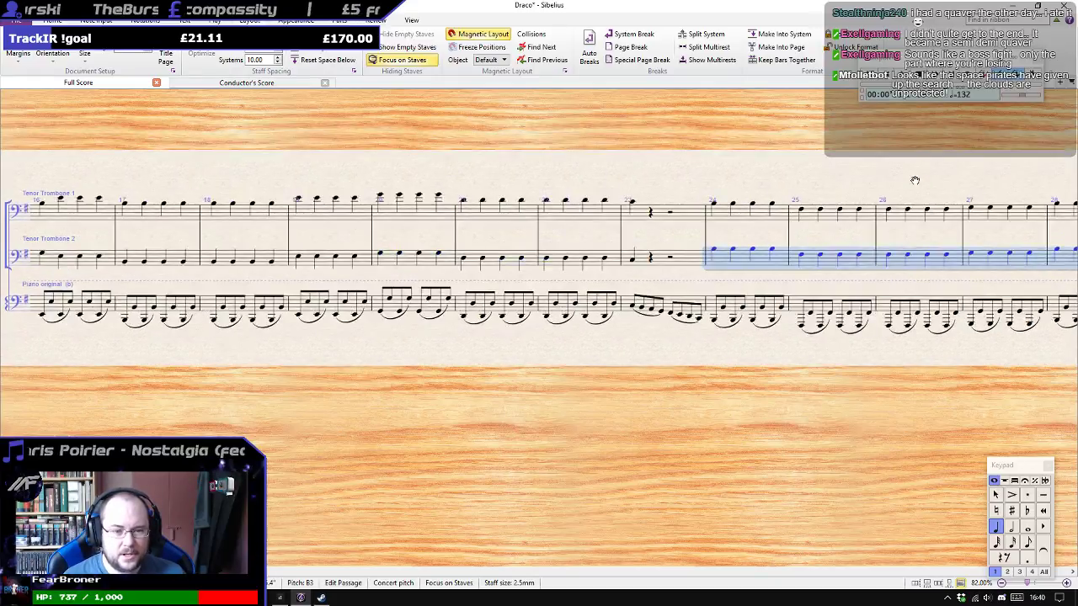
left_click_drag(914, 180, 500, 185)
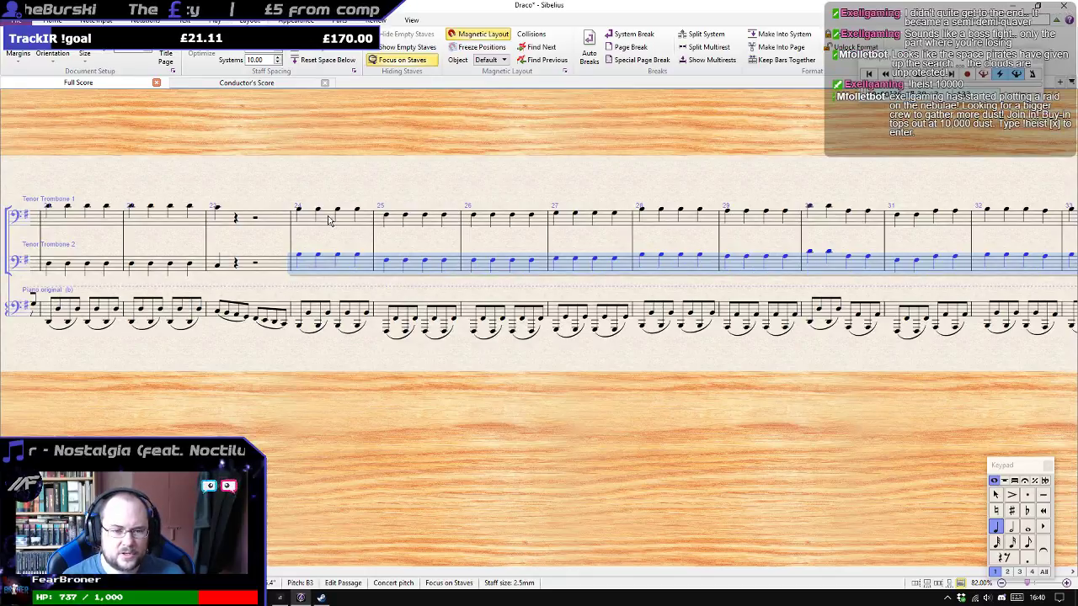
Raise bars 25 to 27 of Tenor Trombone 1 by an octave.
left_click(391, 219)
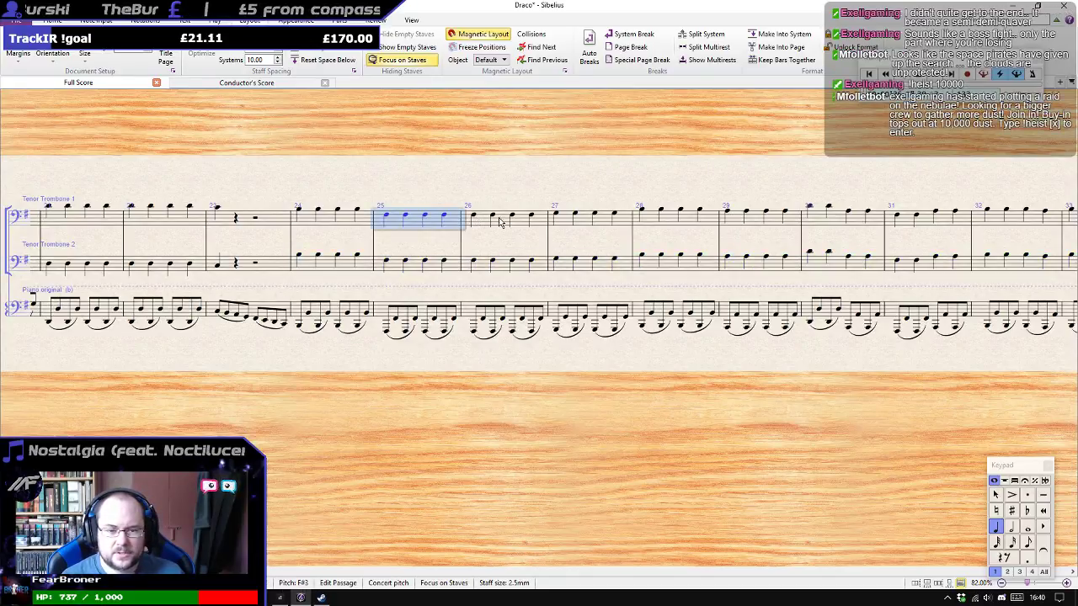
left_click(545, 223, "shift")
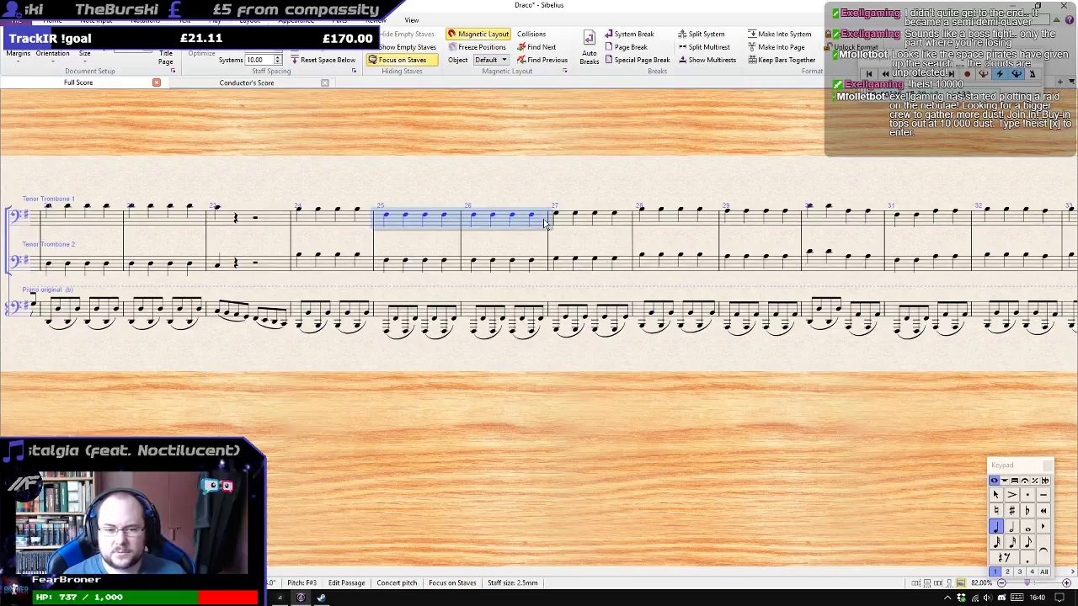
key("ctrl+Up")
left_click(628, 226)
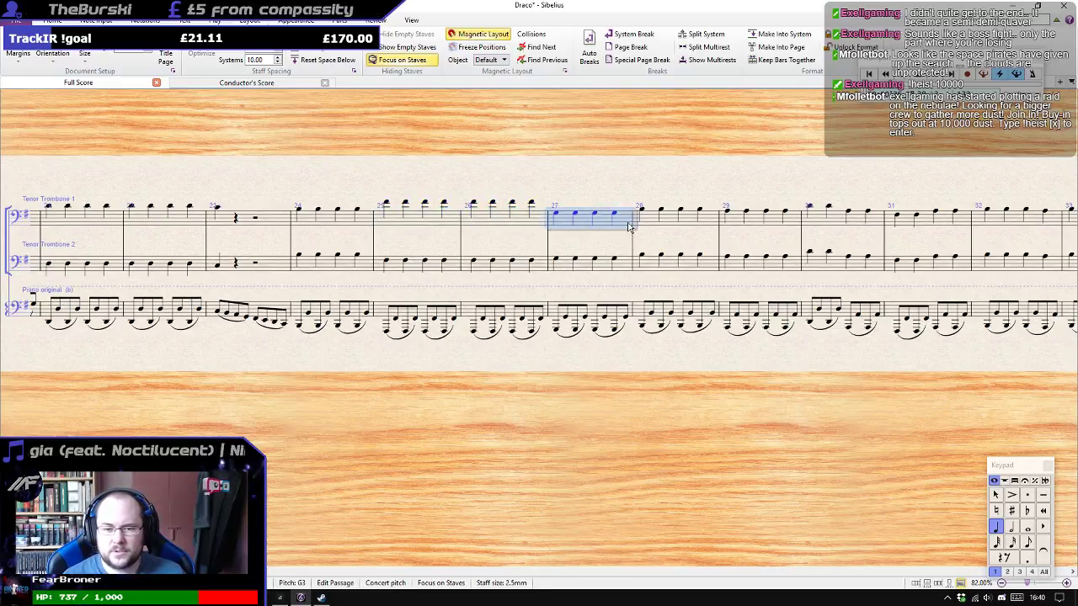
key("ctrl+Up")
Lower the B notes in bar 28 of Tenor Trombone 2 by an octave.
left_click(649, 272)
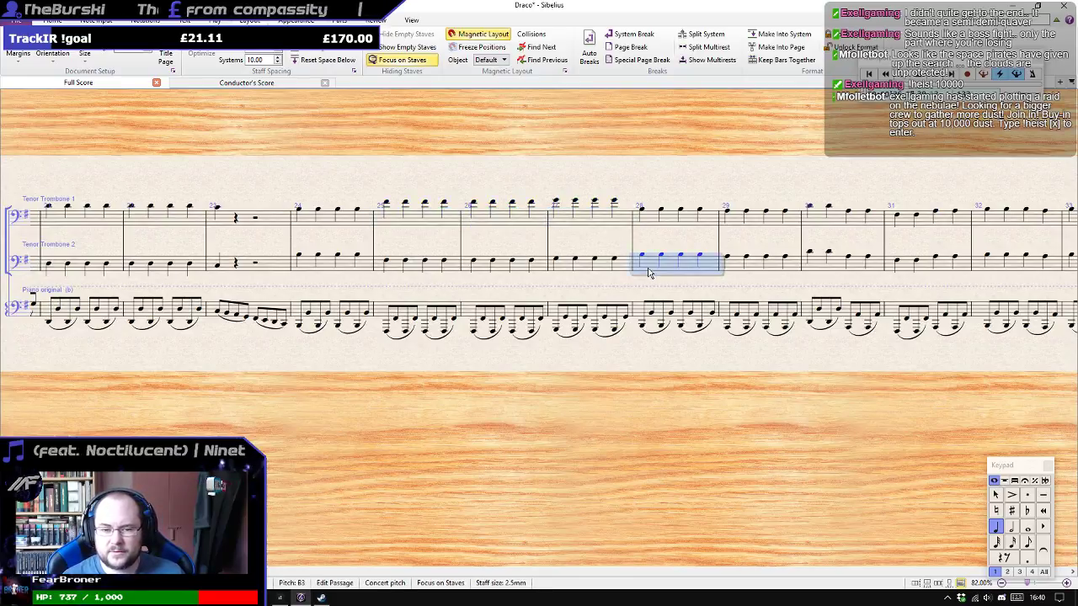
key("ctrl+Down")
key("Right")
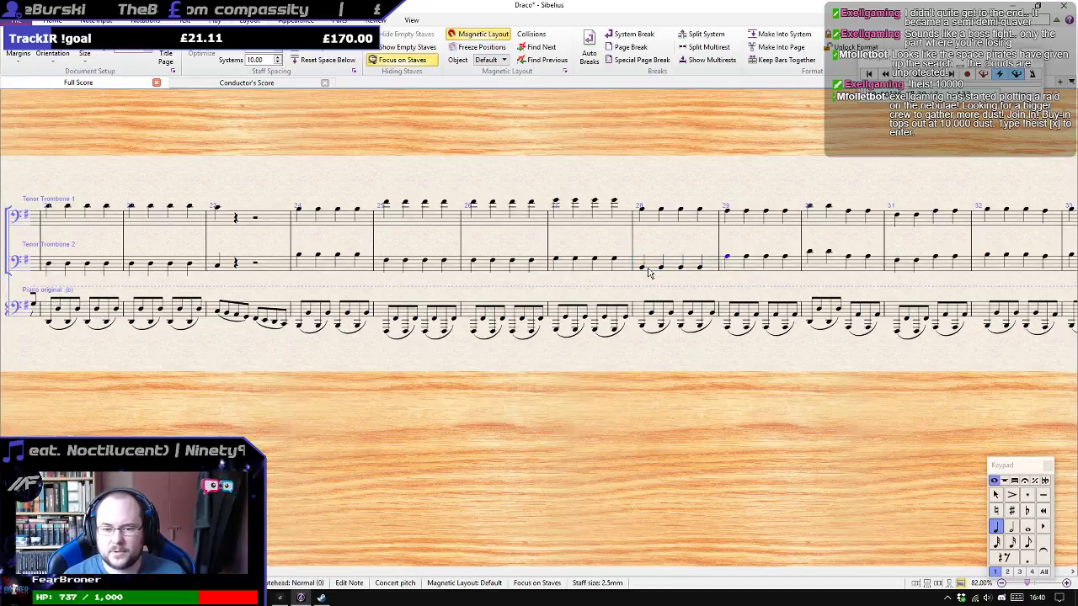
left_click(741, 271)
key("ctrl+Down")
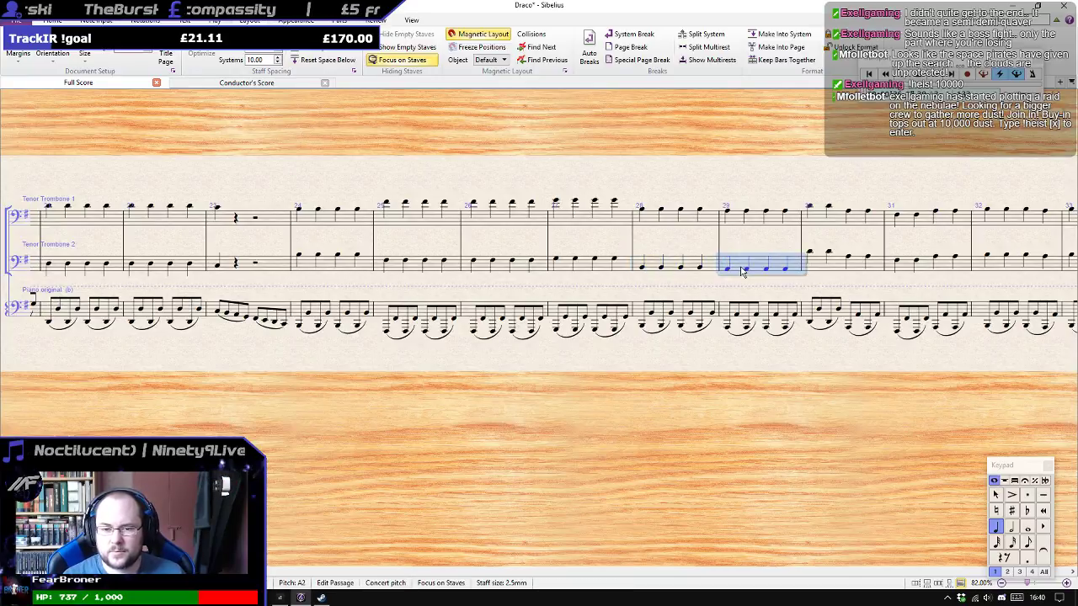
left_click(822, 270)
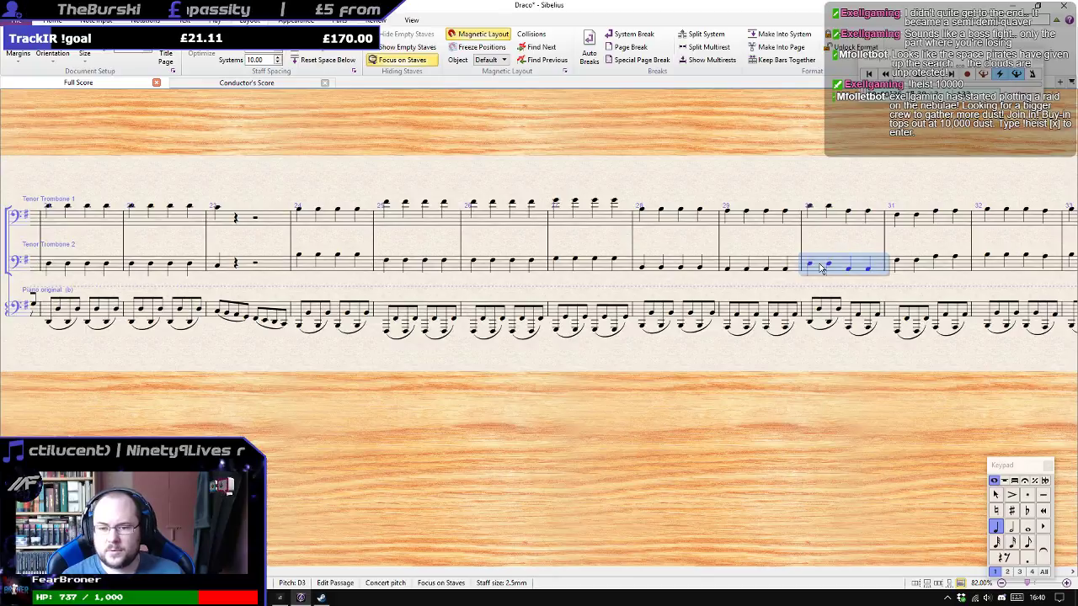
left_click(910, 270)
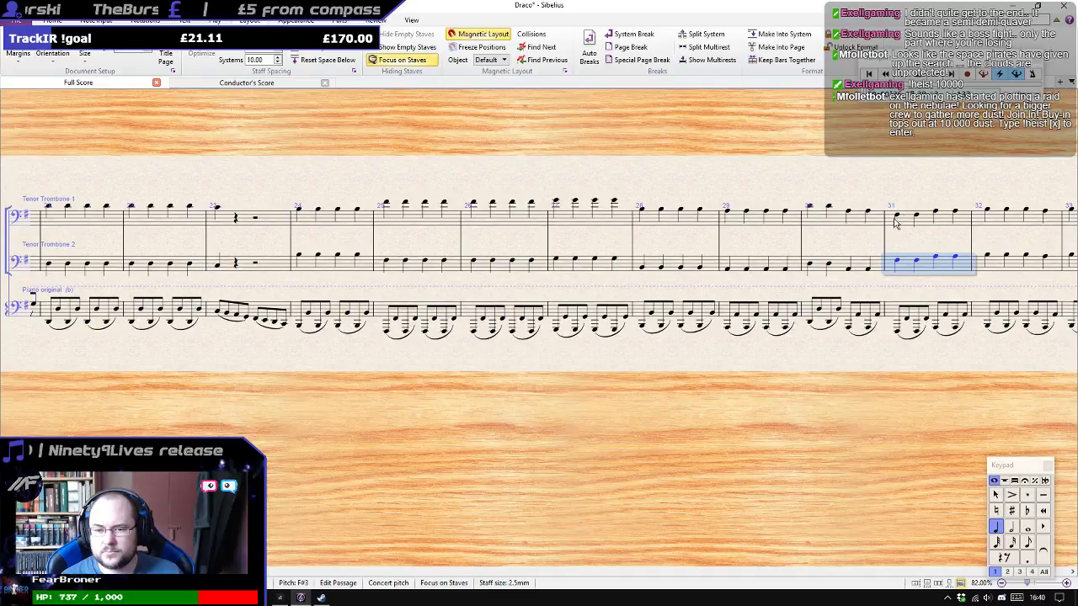
left_click(861, 262)
key("Left")
key("Left")
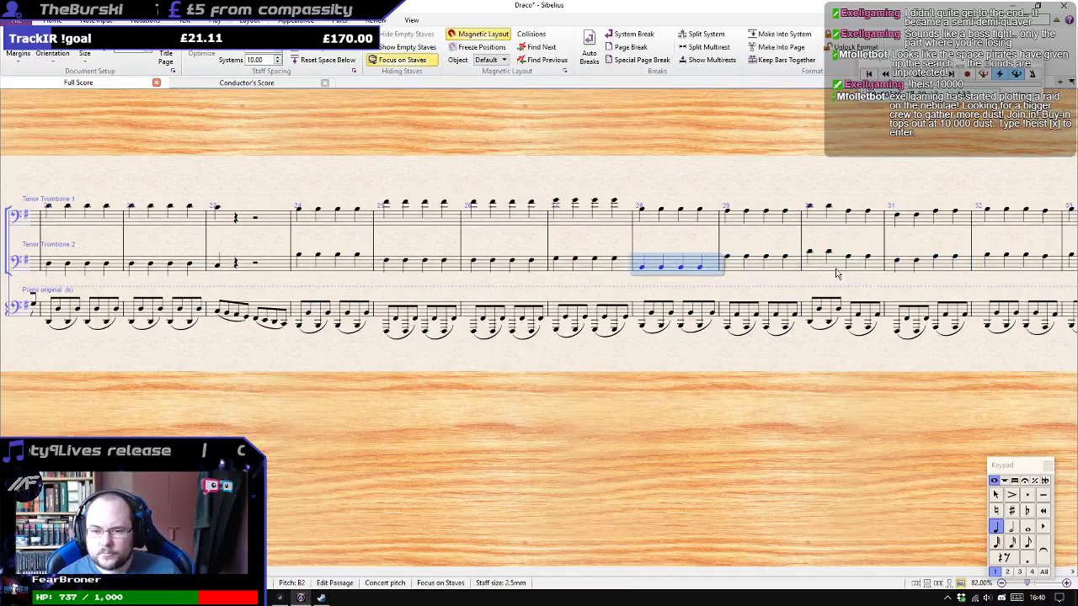
Lower the first two notes of bar 30 and all of bar 29 in Tenor Trombone 2 by an octave.
left_click(809, 252)
left_click(829, 253, "shift")
key("ctrl+Up")
key("ctrl+Down")
key("ctrl+Down")
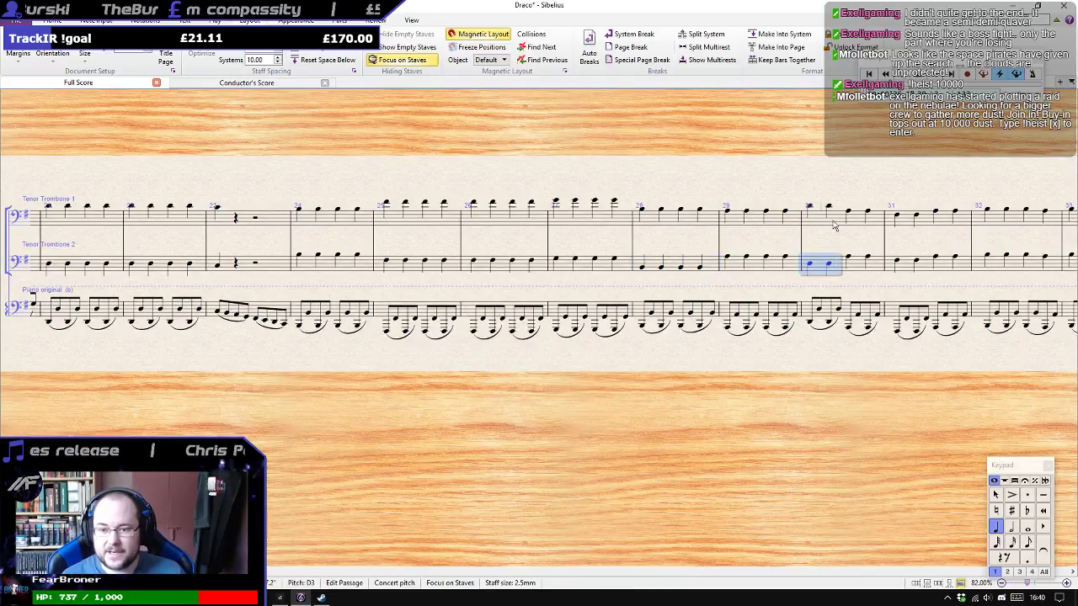
left_click(705, 212)
key("ctrl")
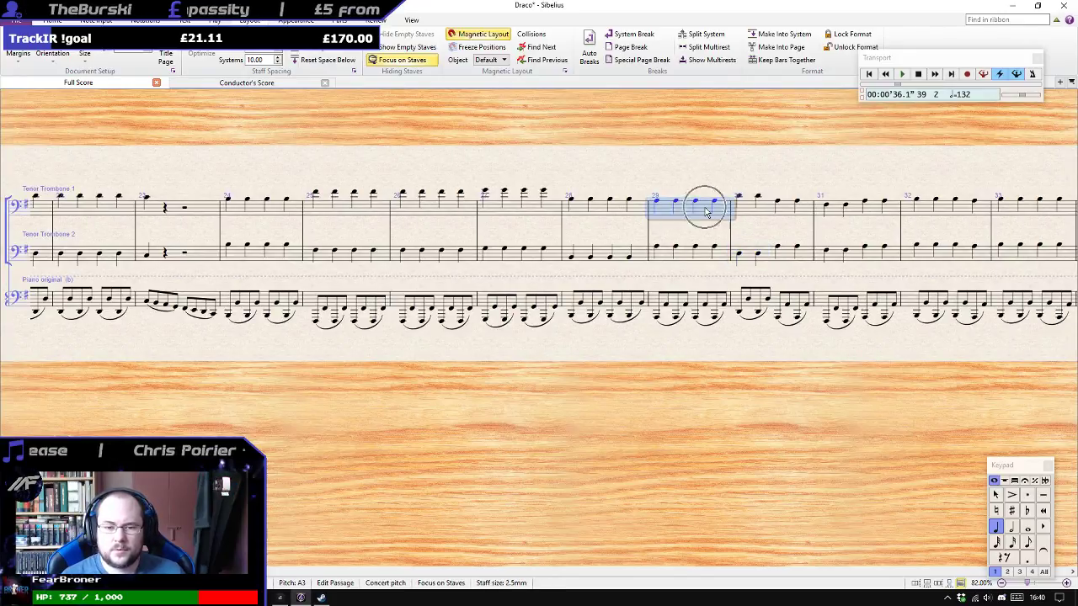
left_click(672, 260)
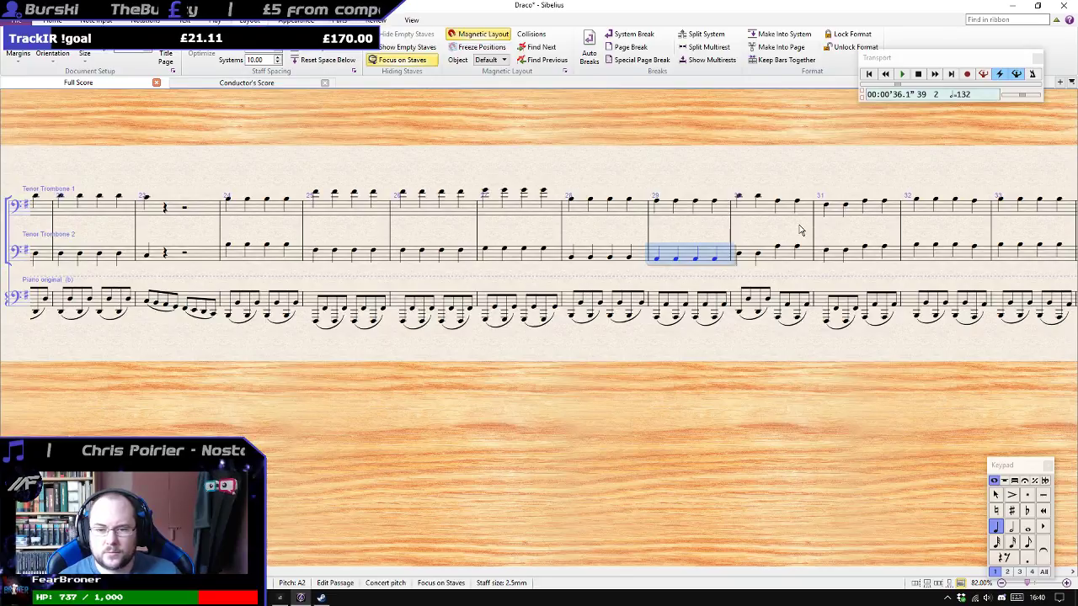
Lower the last two A notes in bar 30 of Tenor Trombone 2 by an octave.
left_click_drag(801, 229, 581, 210)
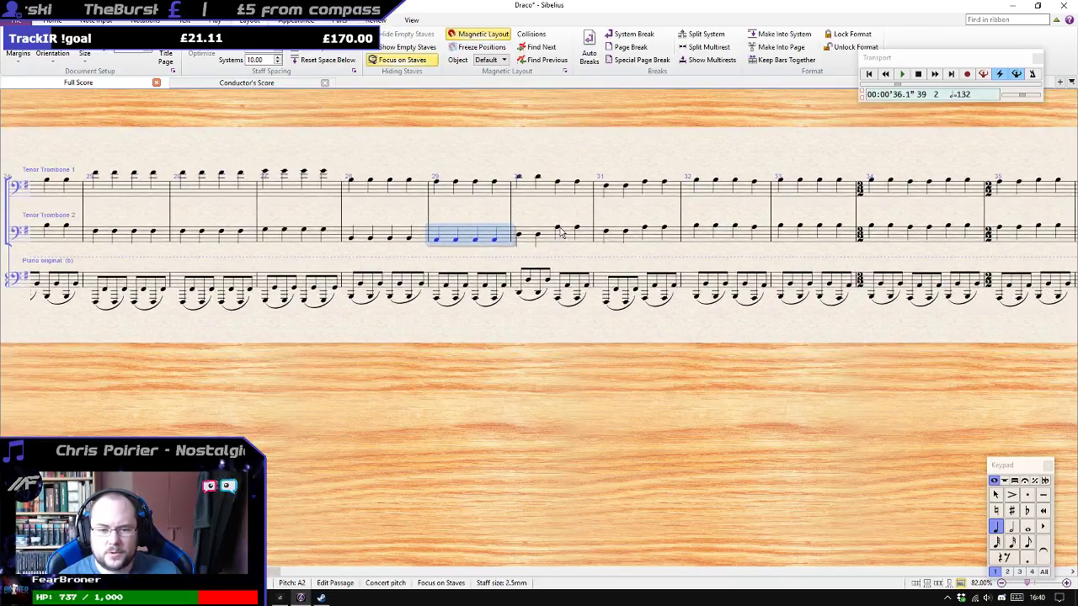
left_click(559, 230)
left_click(580, 233)
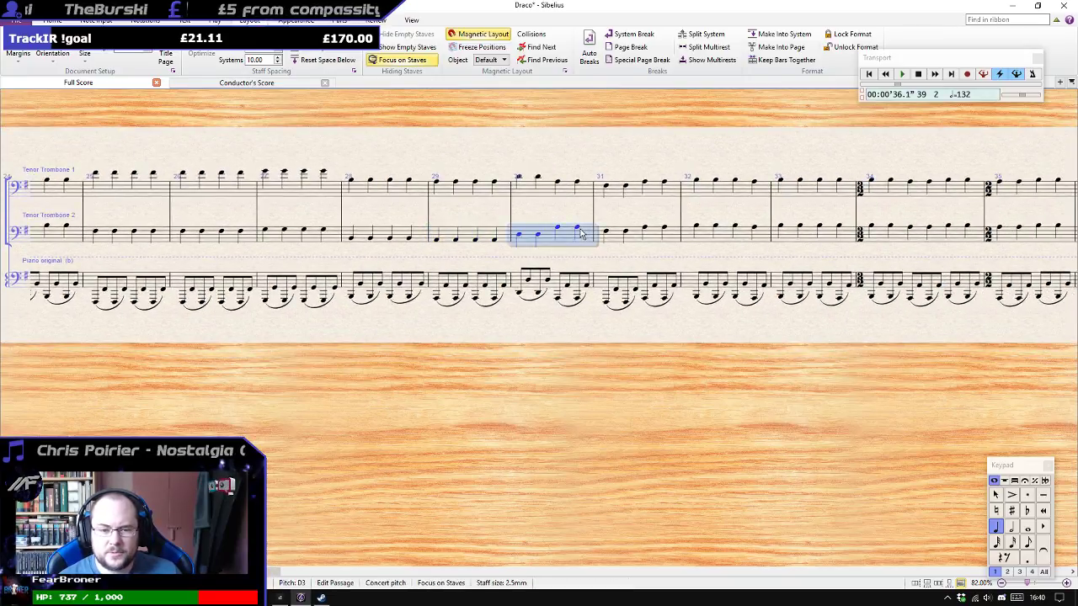
left_click(560, 183)
left_click(560, 231)
left_click(581, 234, "shift")
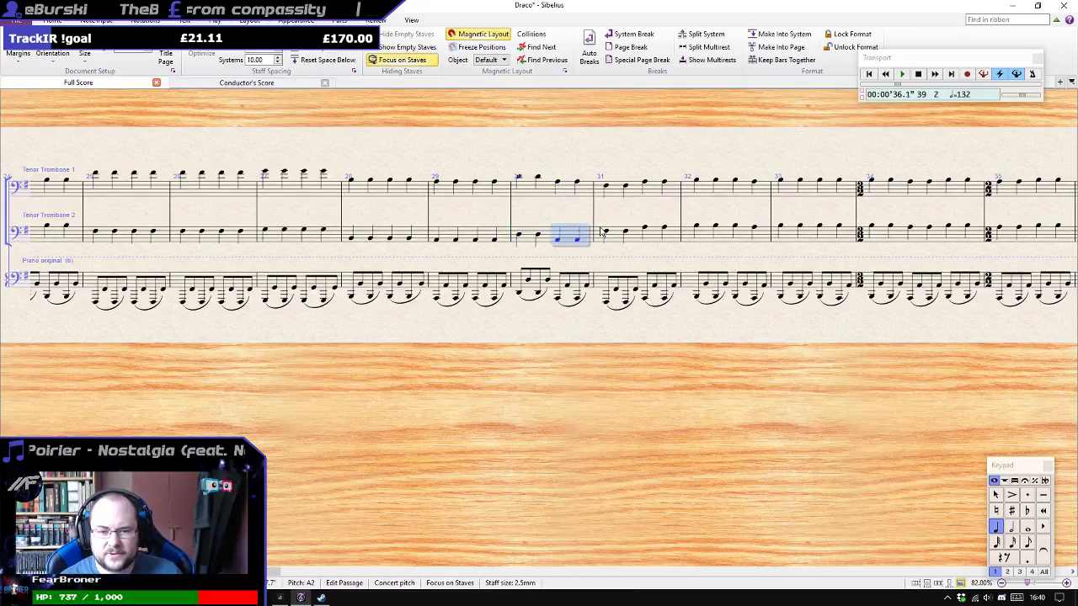
Raise the first two F-sharps in bar 31 of Tenor Trombone 1 by an octave.
left_click(605, 187)
left_click(627, 189, "shift")
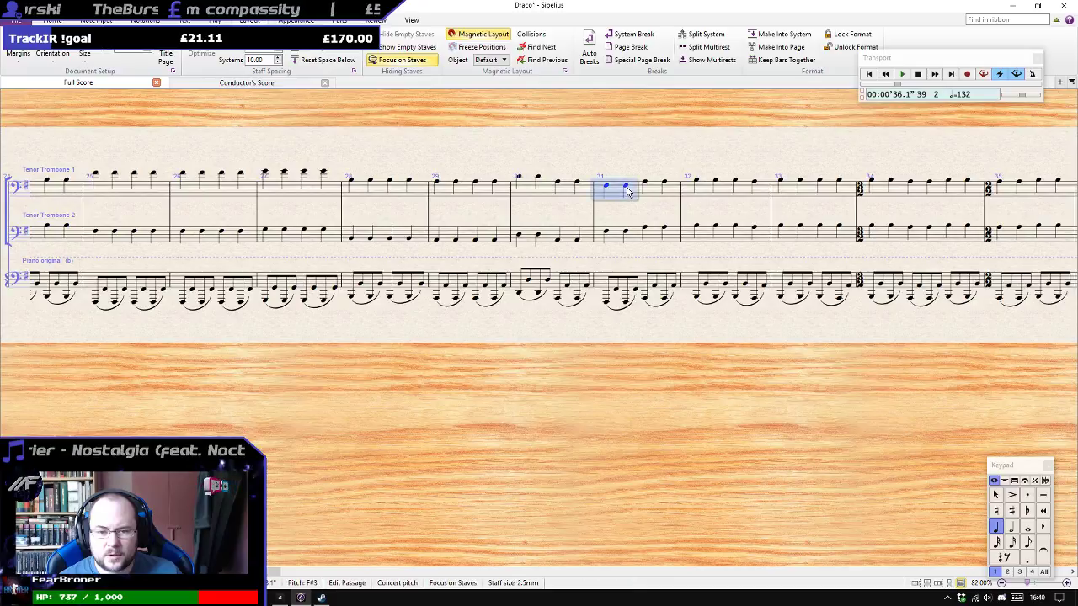
key("ctrl+Up")
key("Right")
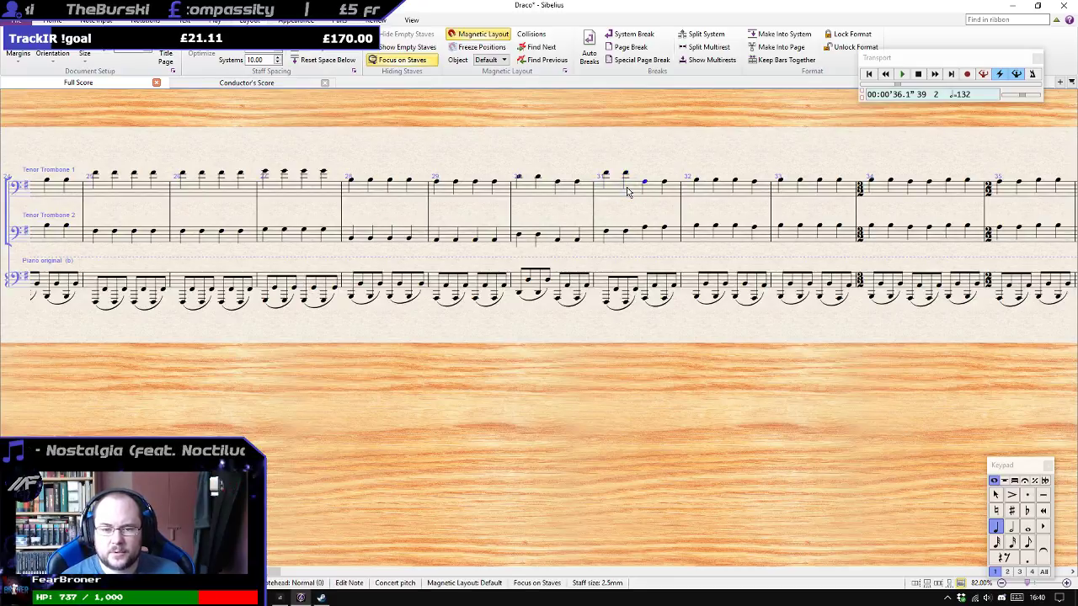
Lower the last two A notes of bar 31 and all of bar 32 in Tenor Trombone 2 by an octave.
left_click(646, 230)
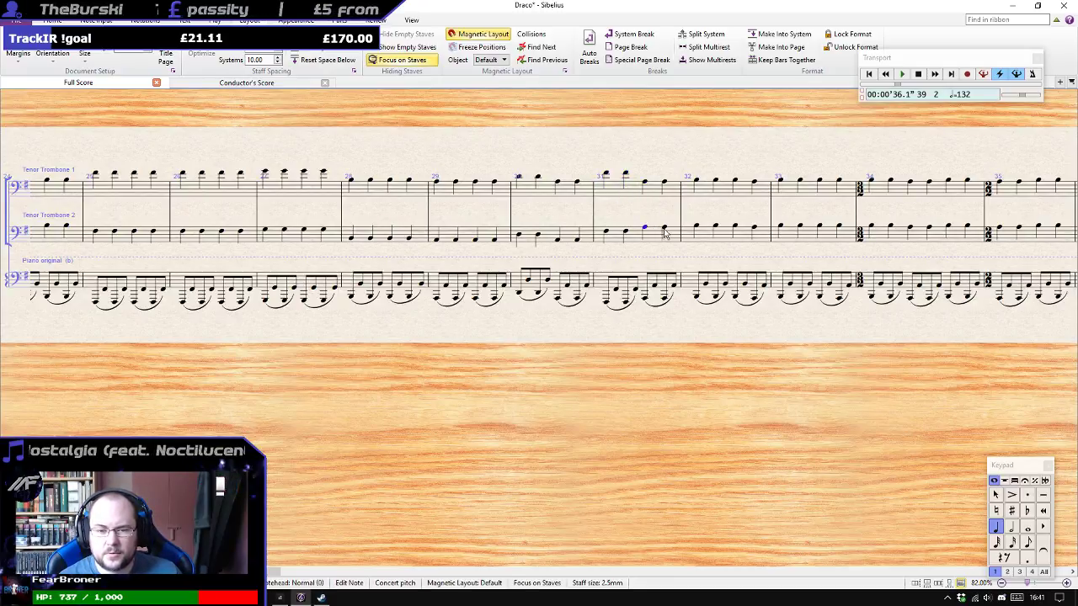
left_click(666, 235, "shift")
key("ctrl+Down")
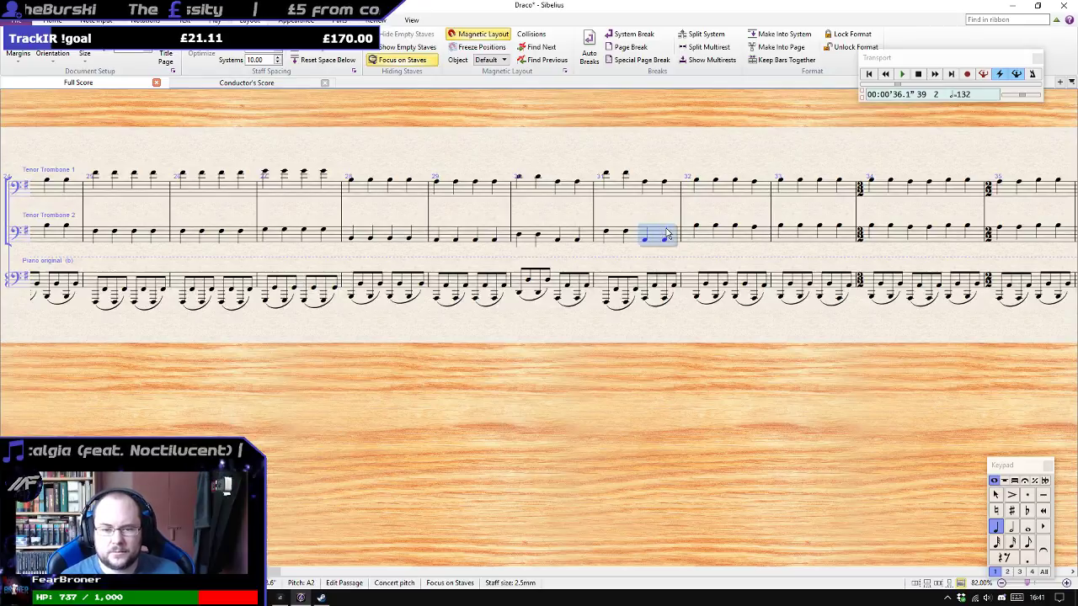
left_click(708, 235)
key("ctrl+Down")
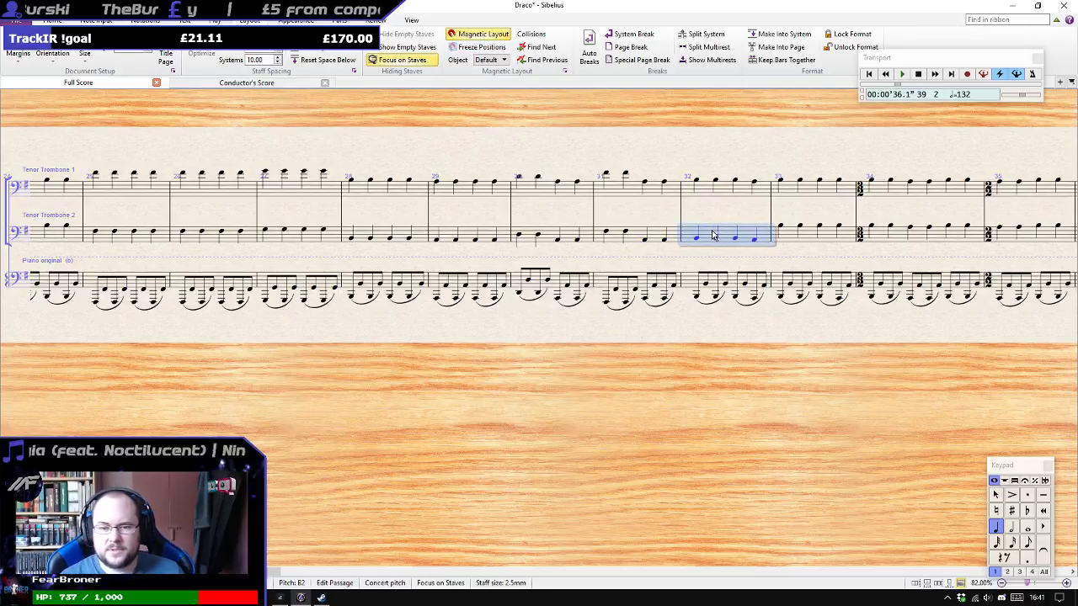
Lower bars 33 to 35 and the first two notes of bar 36 in Tenor Trombone 2 by an octave.
left_click(789, 238)
key("ctrl+Down")
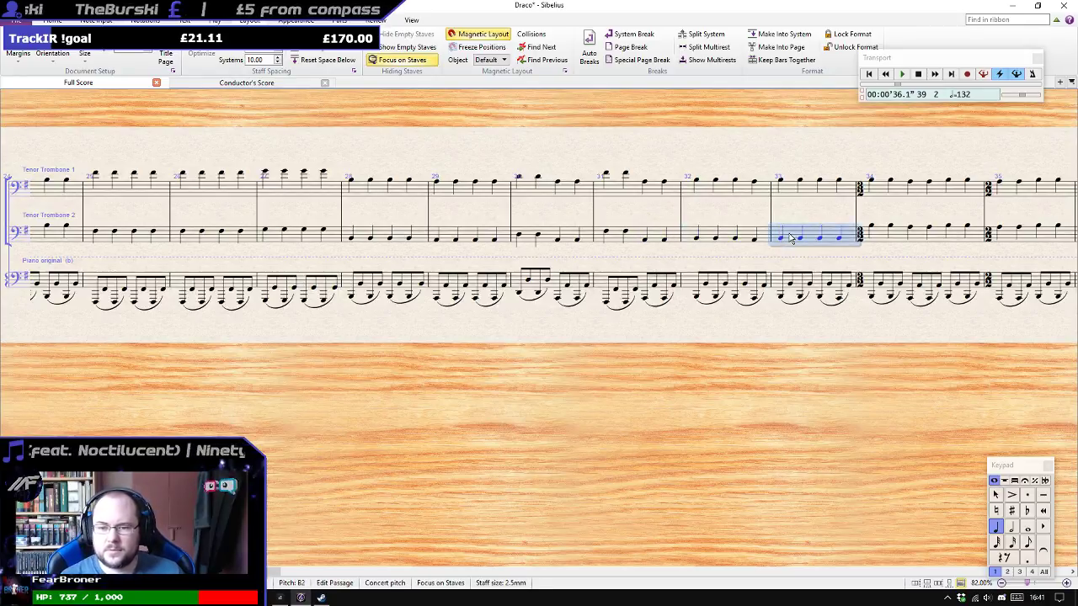
left_click(899, 238)
left_click_drag(938, 212, 532, 169)
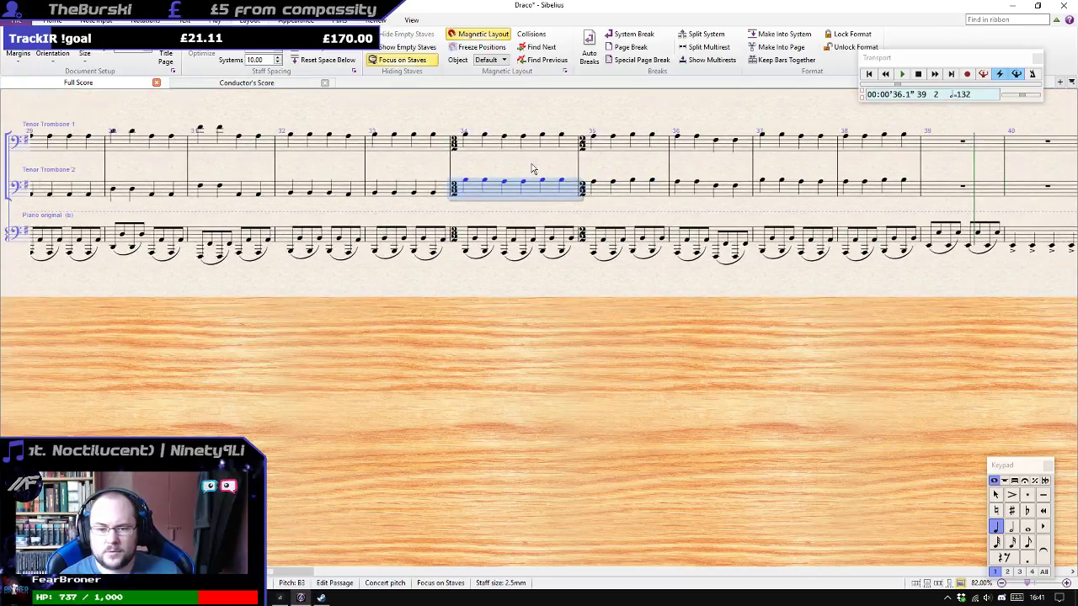
left_click(701, 188, "shift")
key("ctrl+Down")
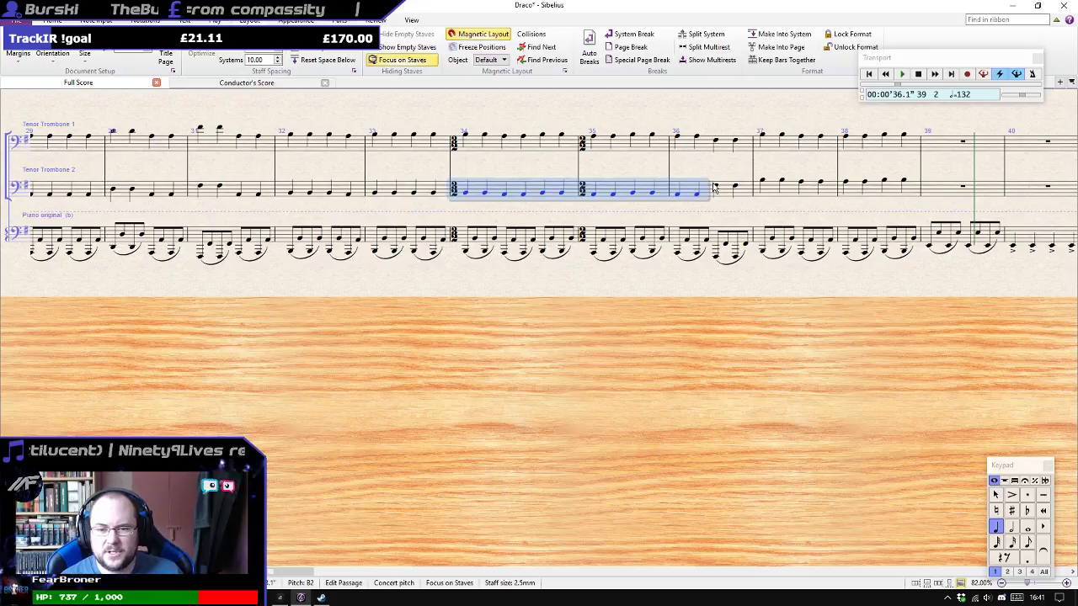
Lower all notes of bars 37 and 38 in Tenor Trombone 2 by an octave.
key("Escape")
left_click(771, 192)
key("ctrl+Down")
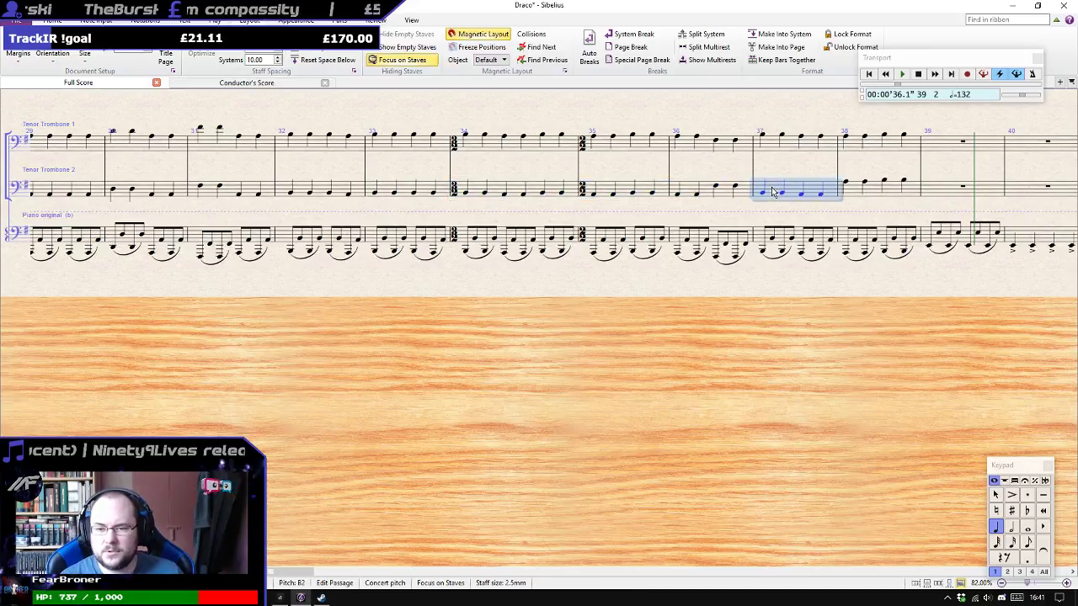
left_click(852, 198)
key("ctrl+Down")
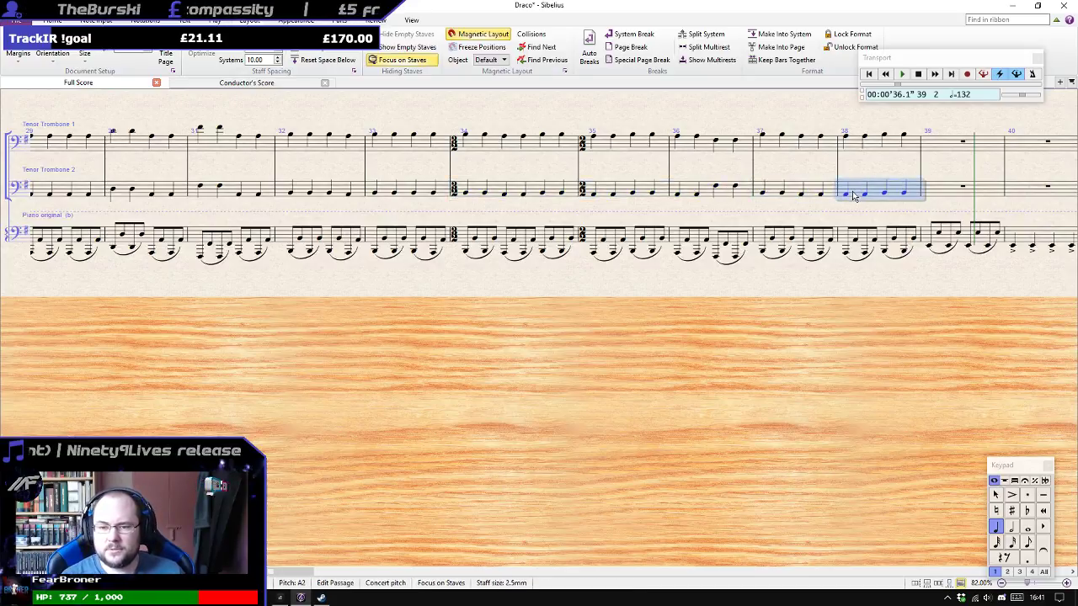
Raise the last two F-sharps in bar 36 of Tenor Trombone 1 by an octave.
left_click_drag(801, 170, 824, 169)
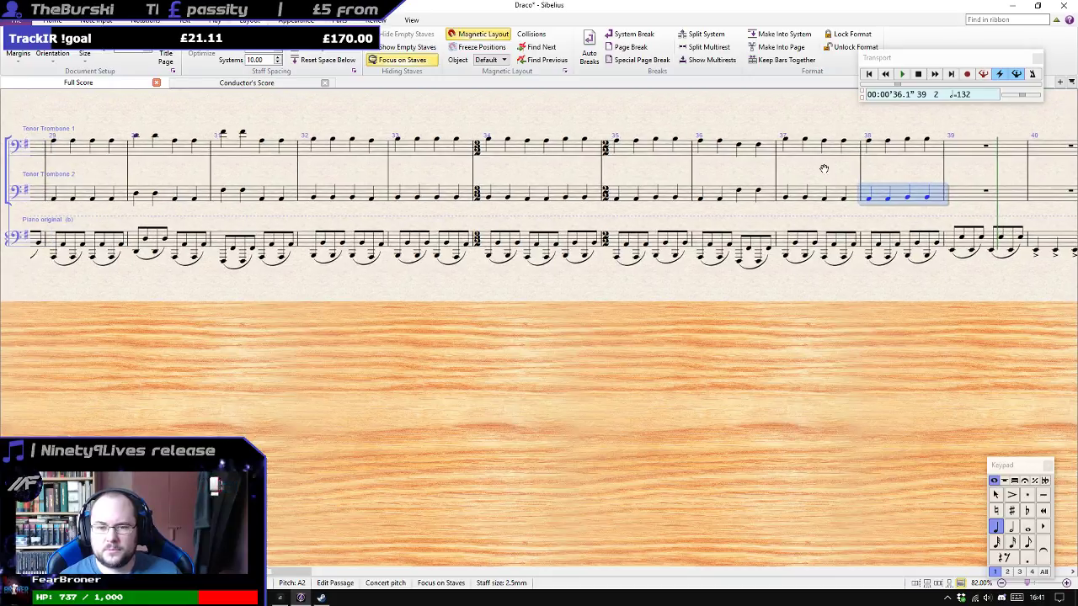
left_click_drag(740, 151, 769, 148)
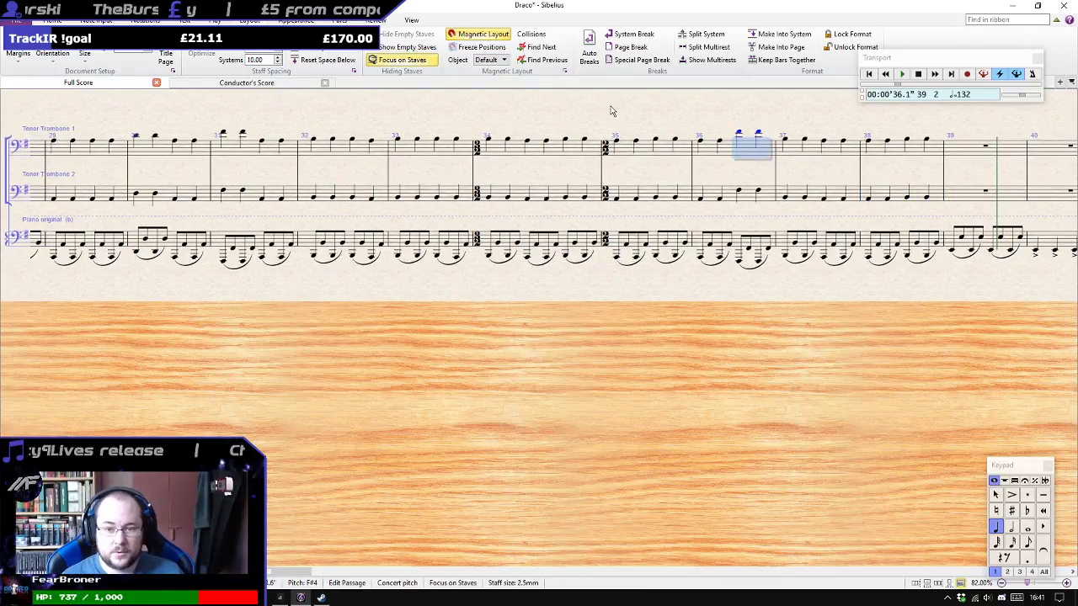
key("ctrl+Up")
Play back the trombone and original piano passage from bar 24 to bar 40.
left_click_drag(643, 110, 663, 186)
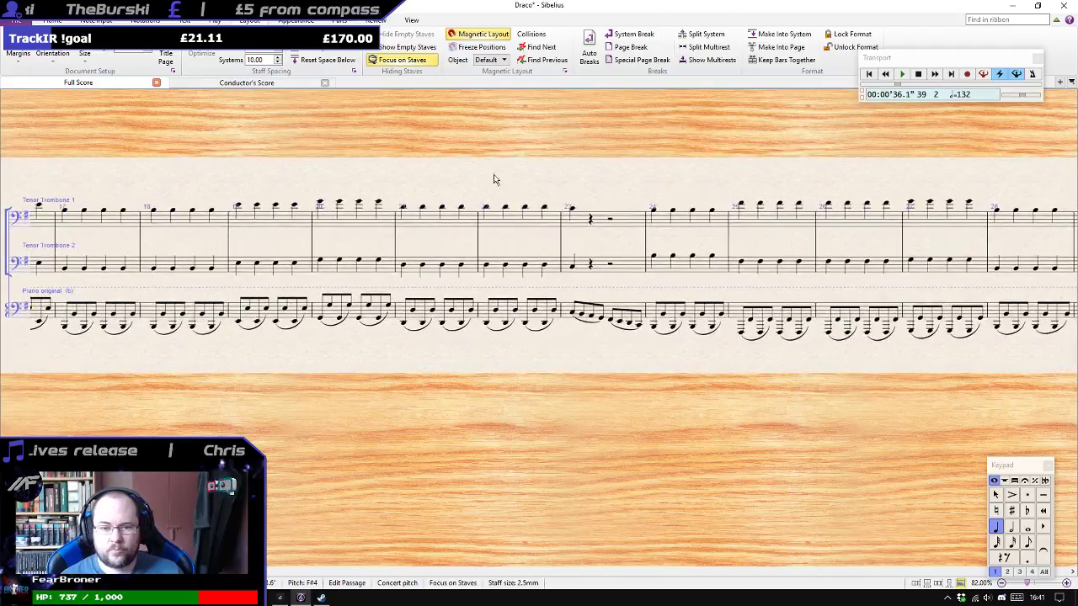
left_click(657, 217)
scroll(655, 214, "down", 2)
key("p")
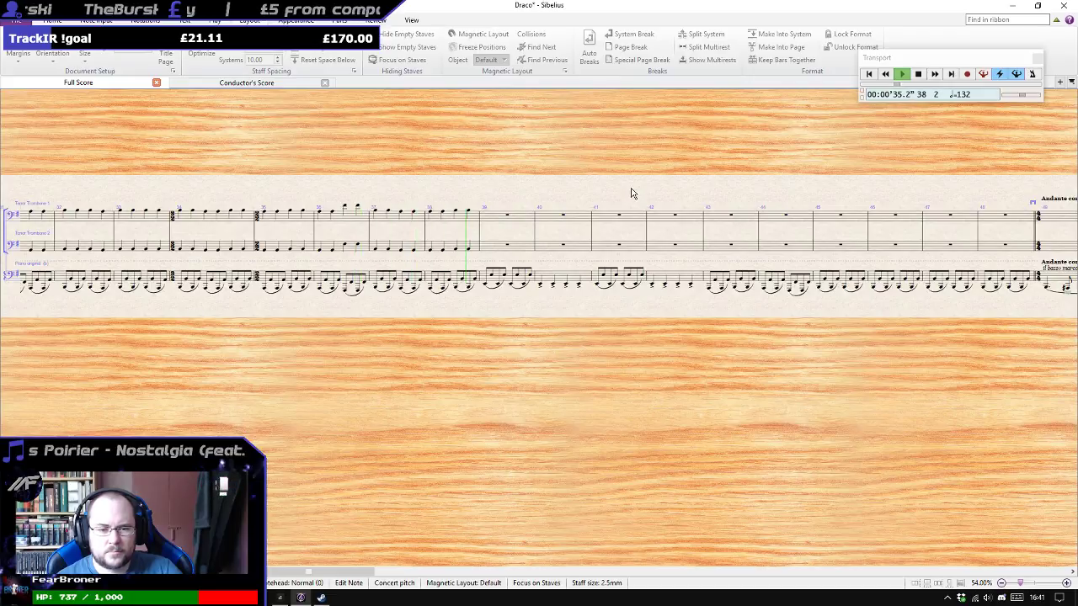
key("space")
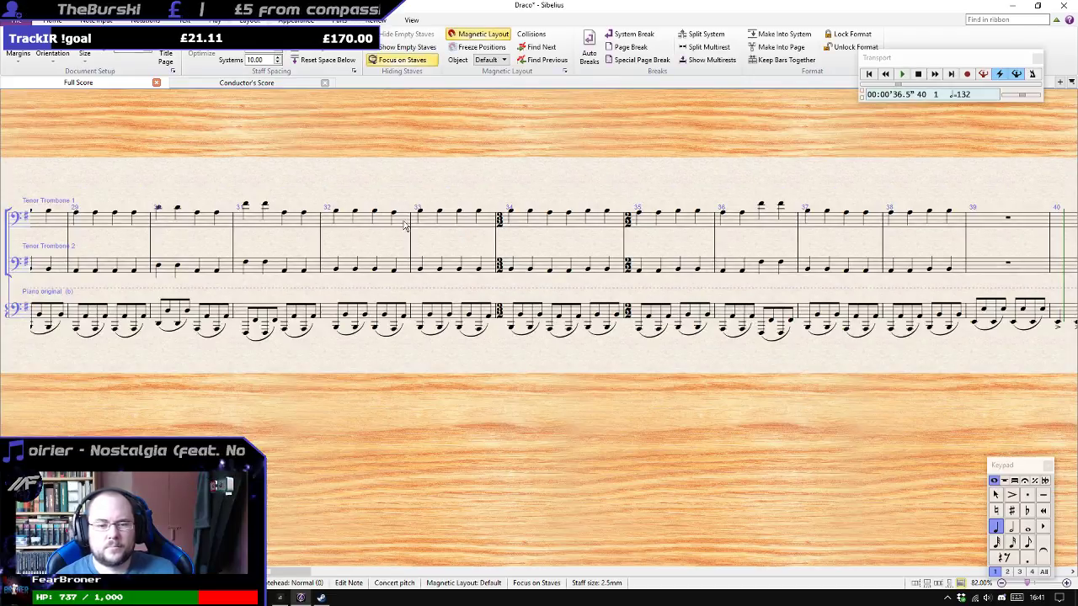
Show all staves of the full score and examine the orchestral parts before and after bar 24.
scroll(384, 232, "down", 5)
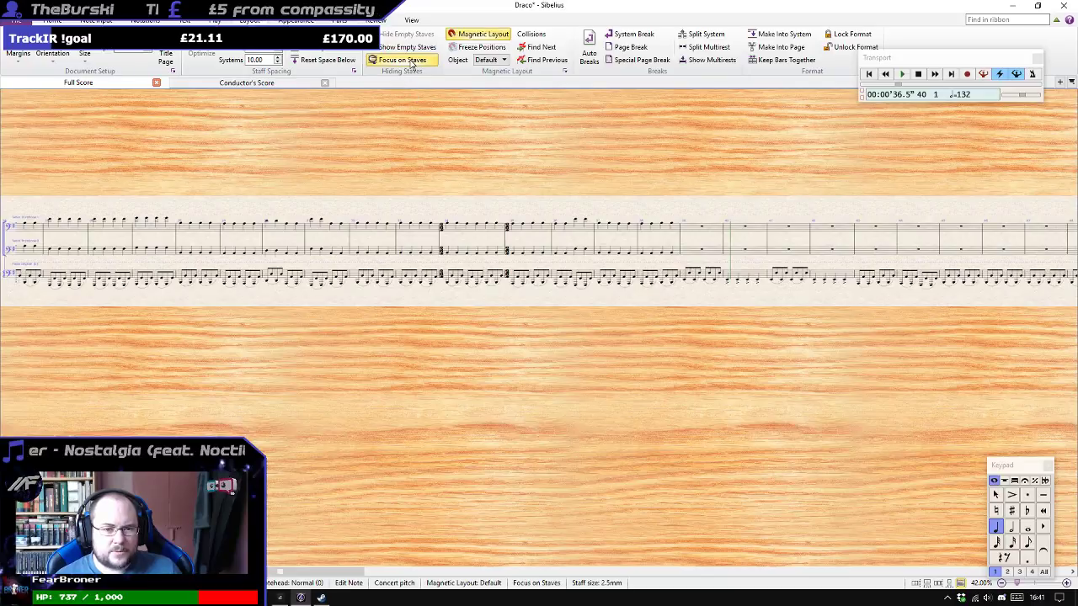
left_click(409, 63)
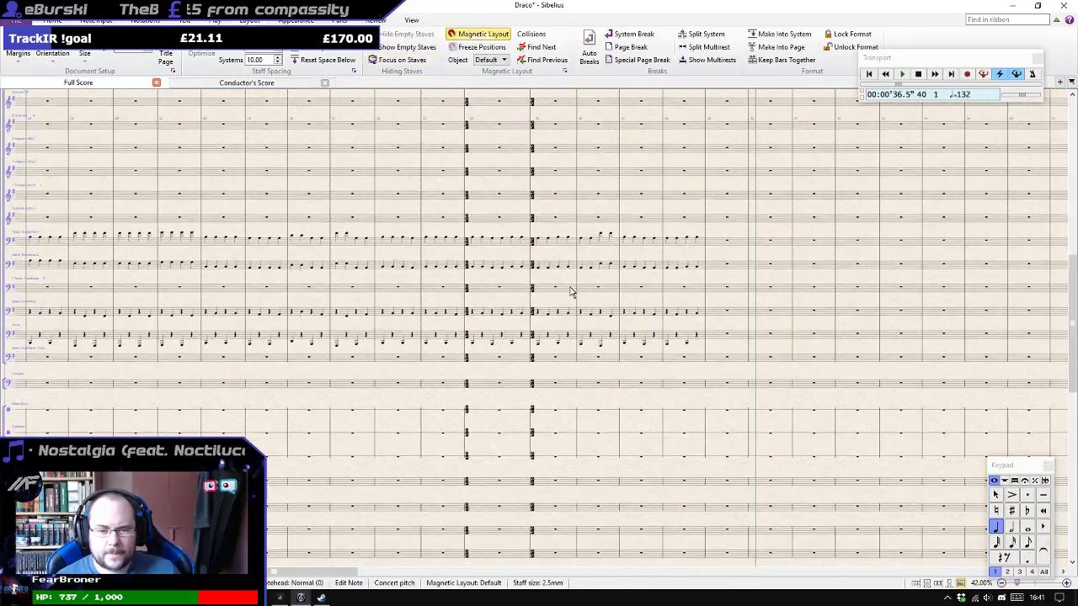
scroll(570, 291, "up", 5)
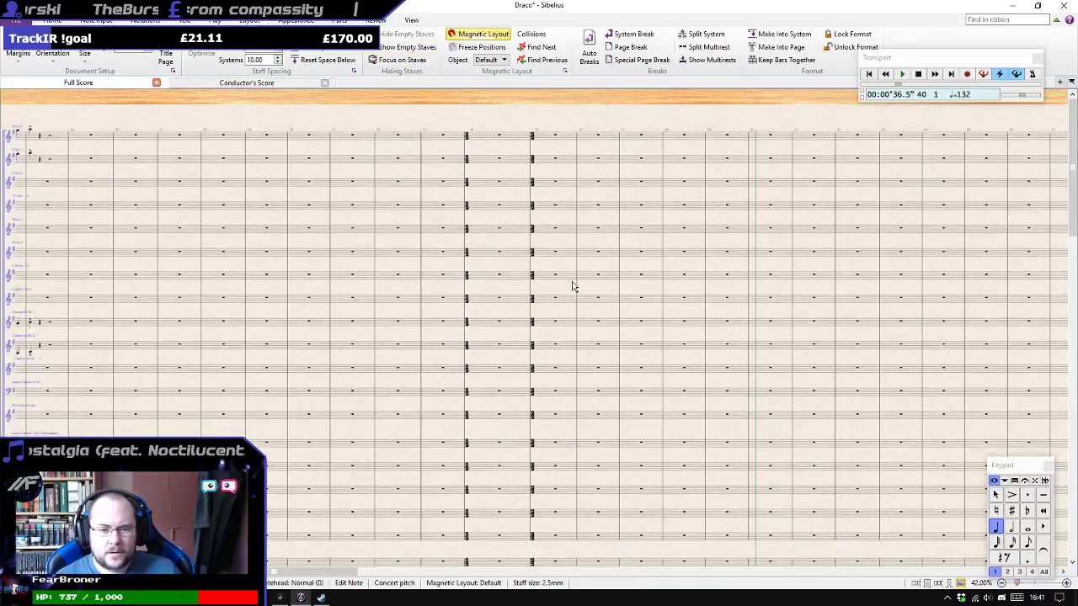
scroll(572, 287, "down", 5)
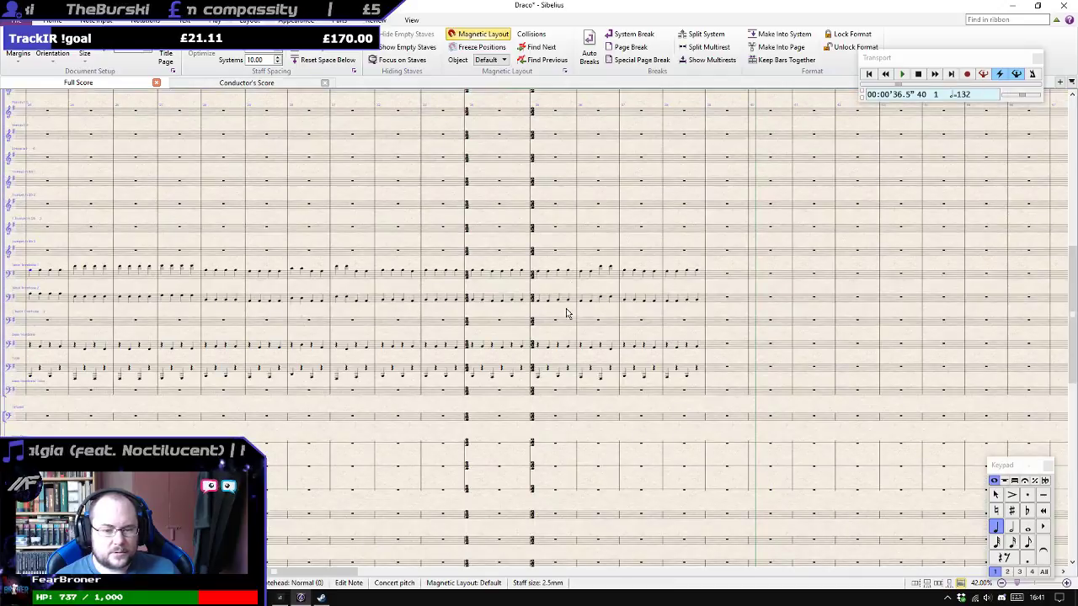
left_click_drag(437, 245, 1056, 313)
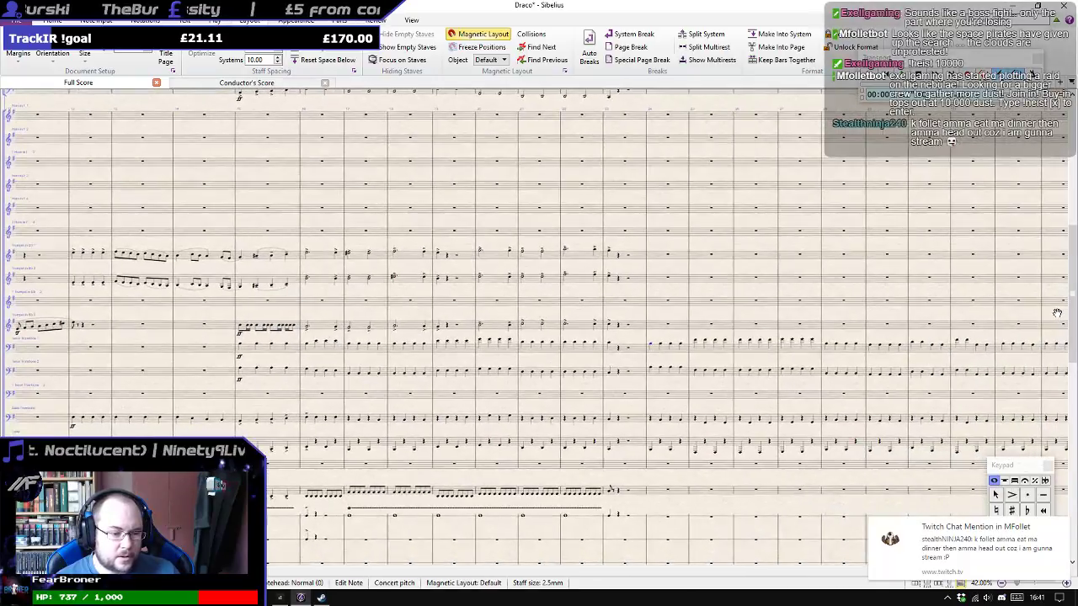
scroll(670, 288, "down", 2)
scroll(670, 288, "down", 5)
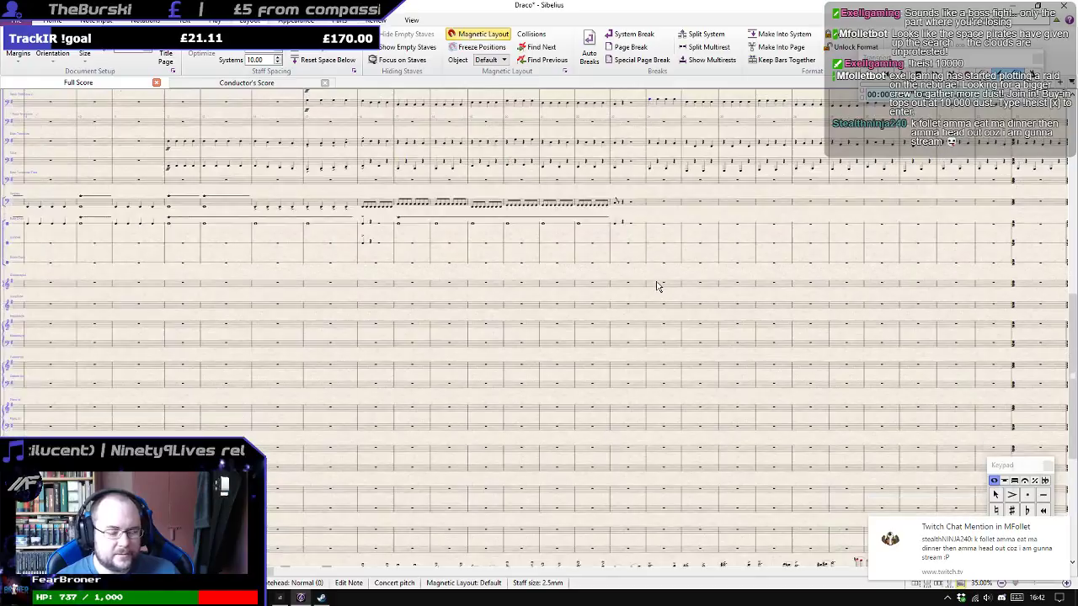
scroll(656, 286, "up", 3)
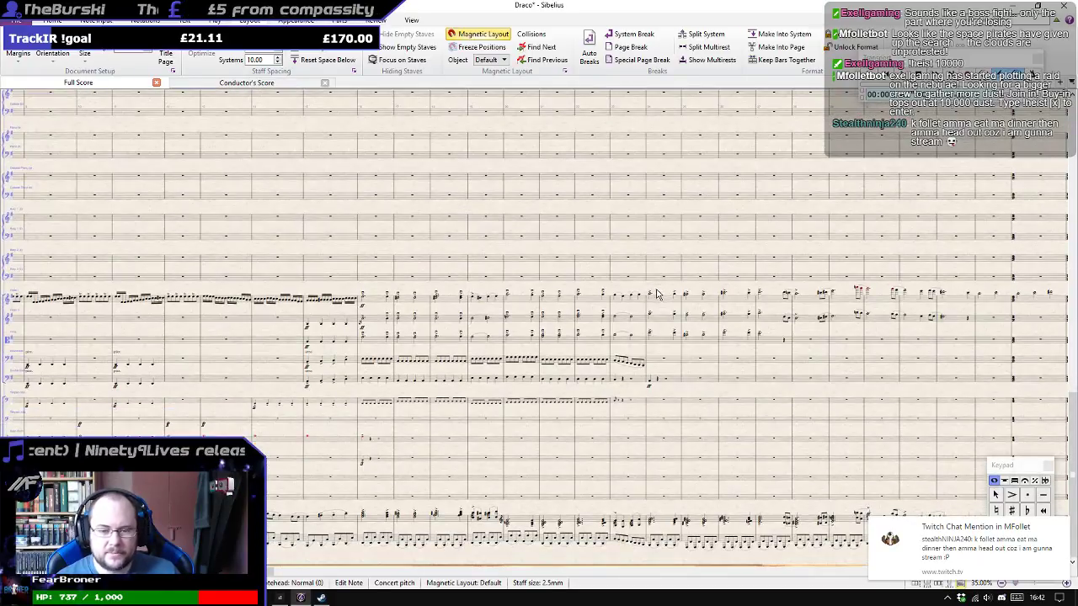
scroll(657, 295, "down", 2)
scroll(589, 307, "right", 3)
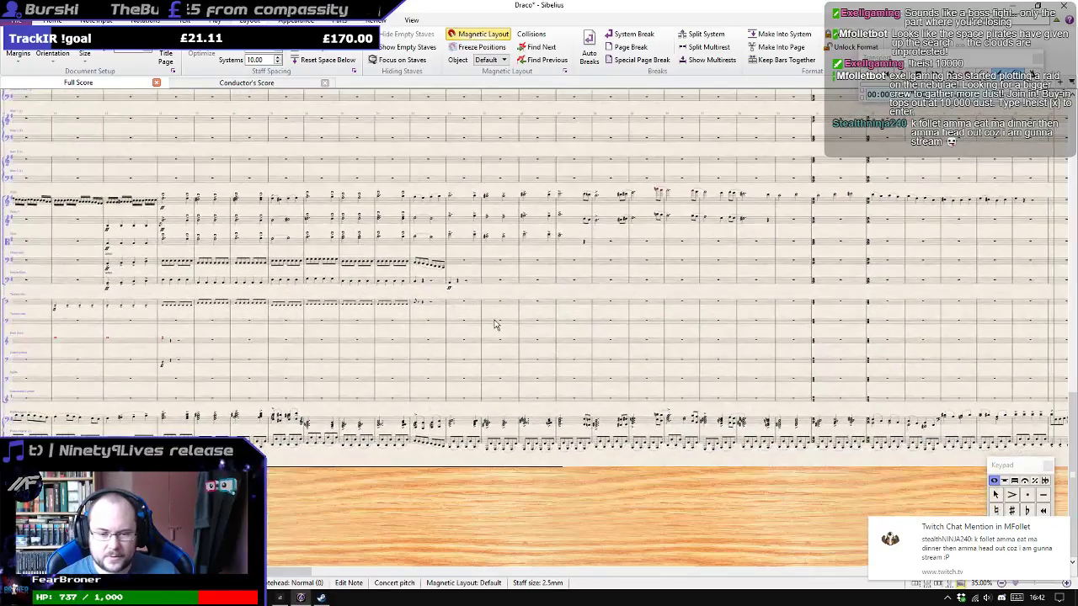
scroll(495, 323, "up", 1)
scroll(494, 325, "down", 9)
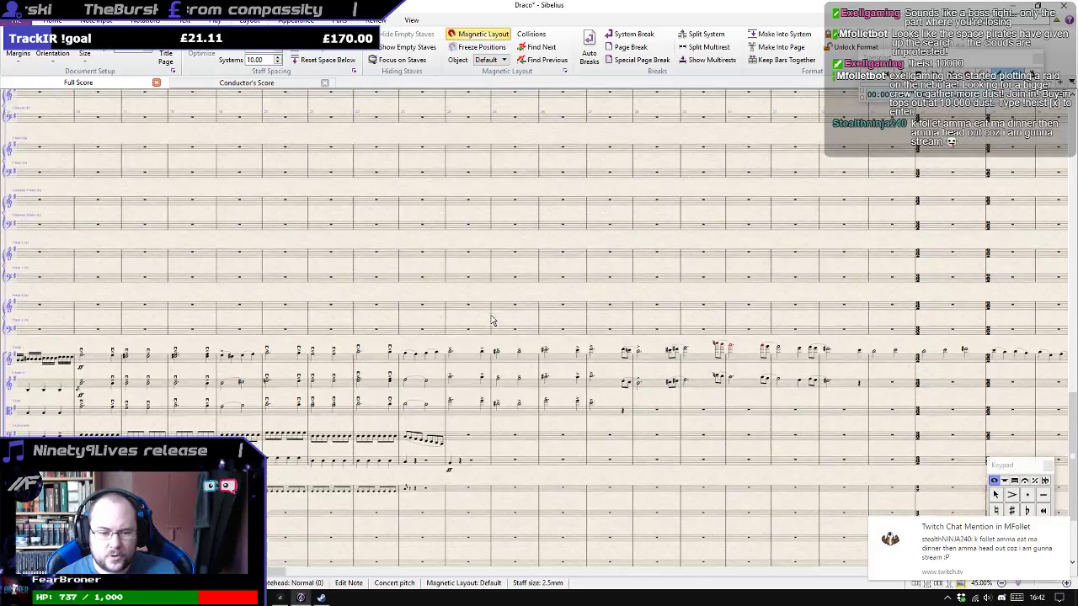
key("Escape")
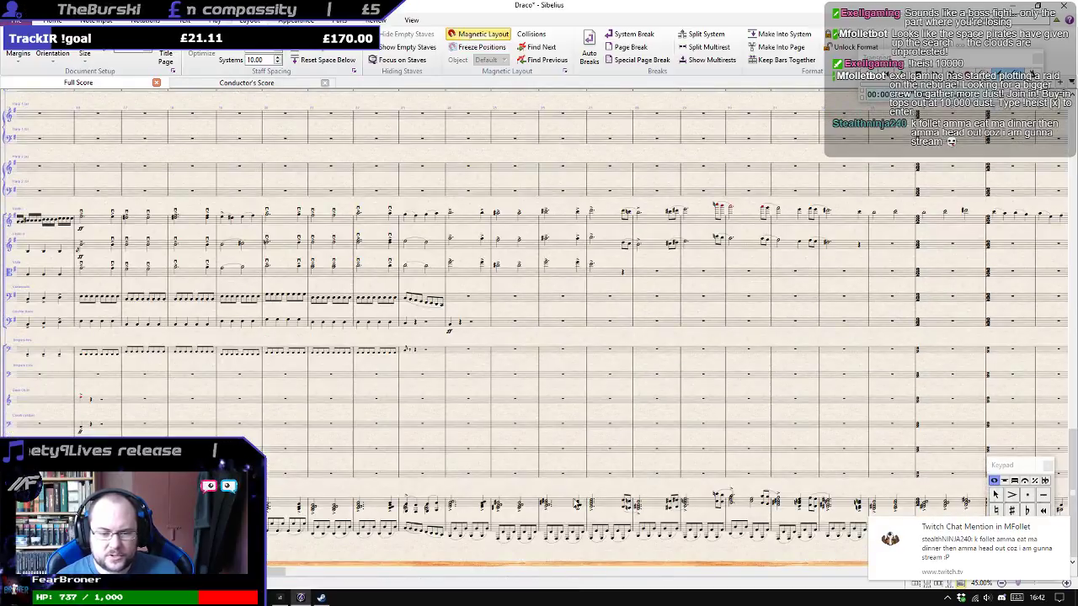
Focus the score on Horns in F 1 to 4 and the upper original piano staff, using their bar 30 as the selection.
left_click(664, 506)
left_click(746, 507)
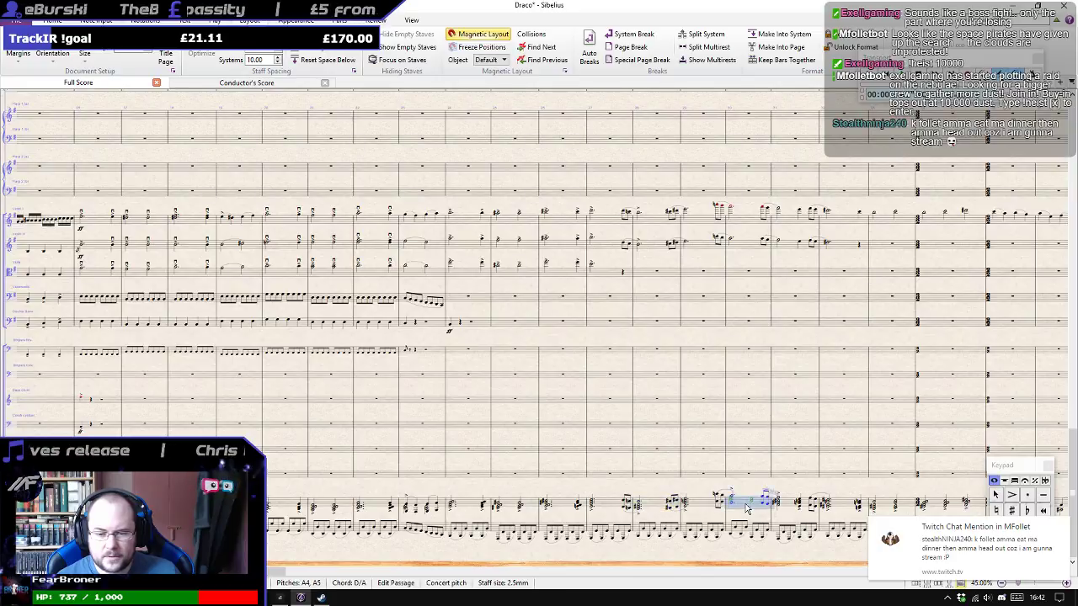
left_click_drag(769, 473, 618, 399)
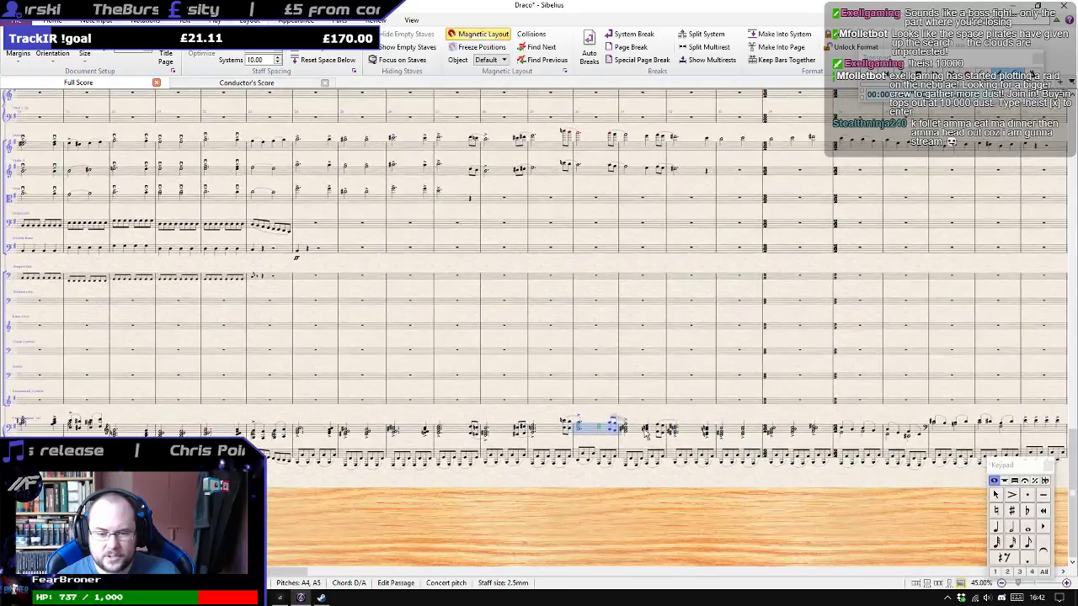
scroll(580, 426, "up", 1)
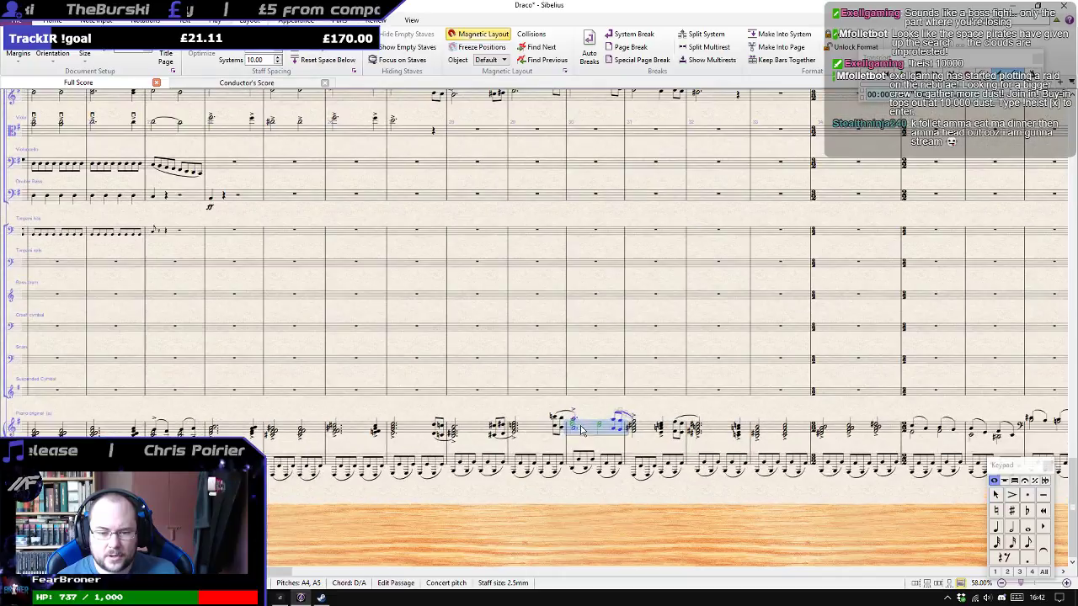
scroll(581, 422, "up", 3)
scroll(581, 423, "up", 10)
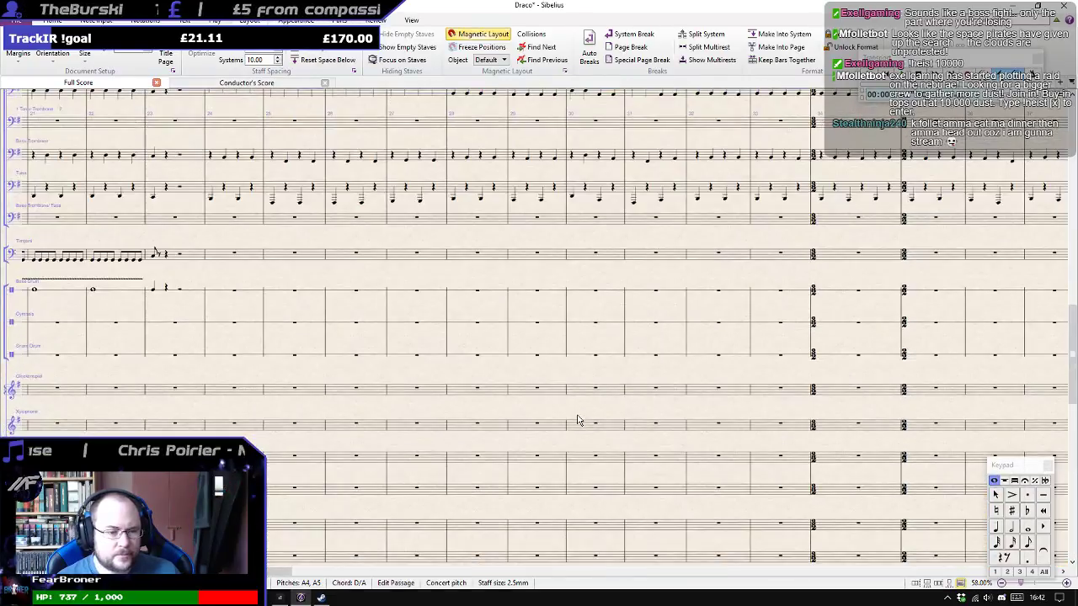
scroll(581, 423, "up", 3)
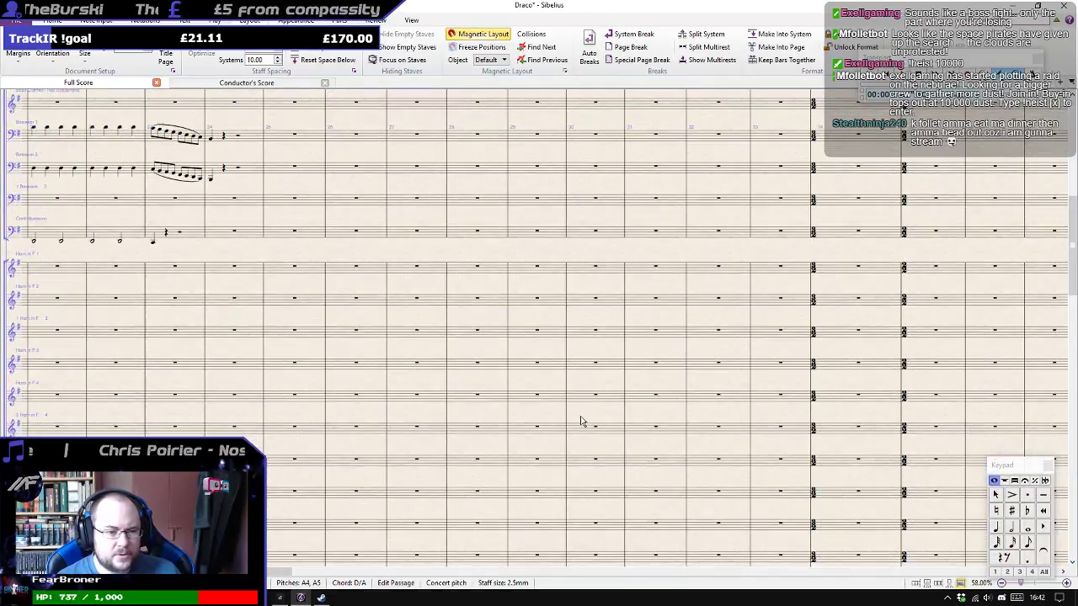
left_click(579, 268)
left_click(587, 303, "shift")
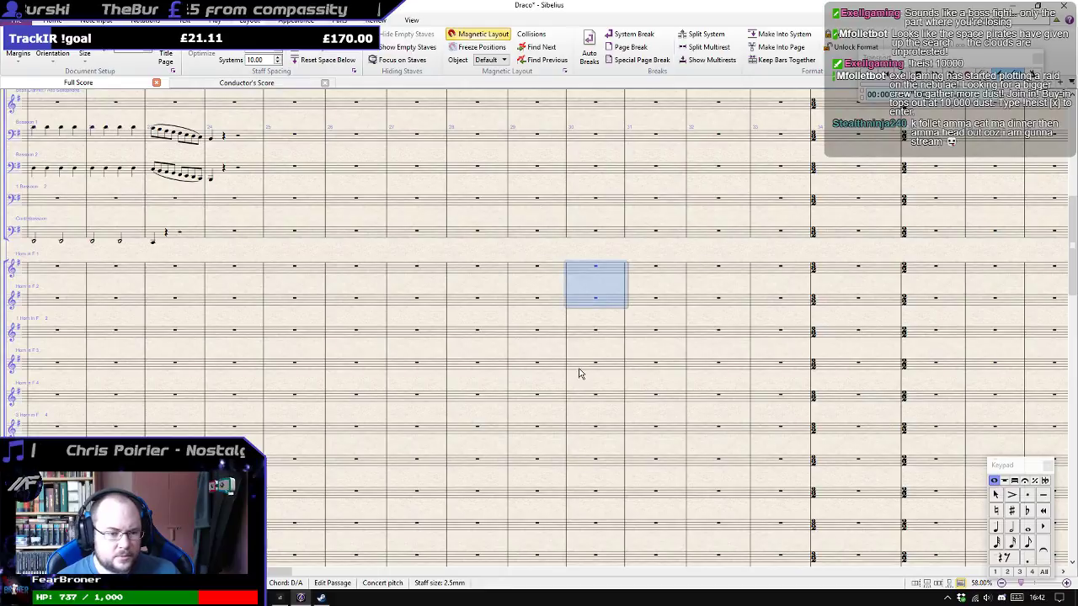
left_click(580, 368, "ctrl")
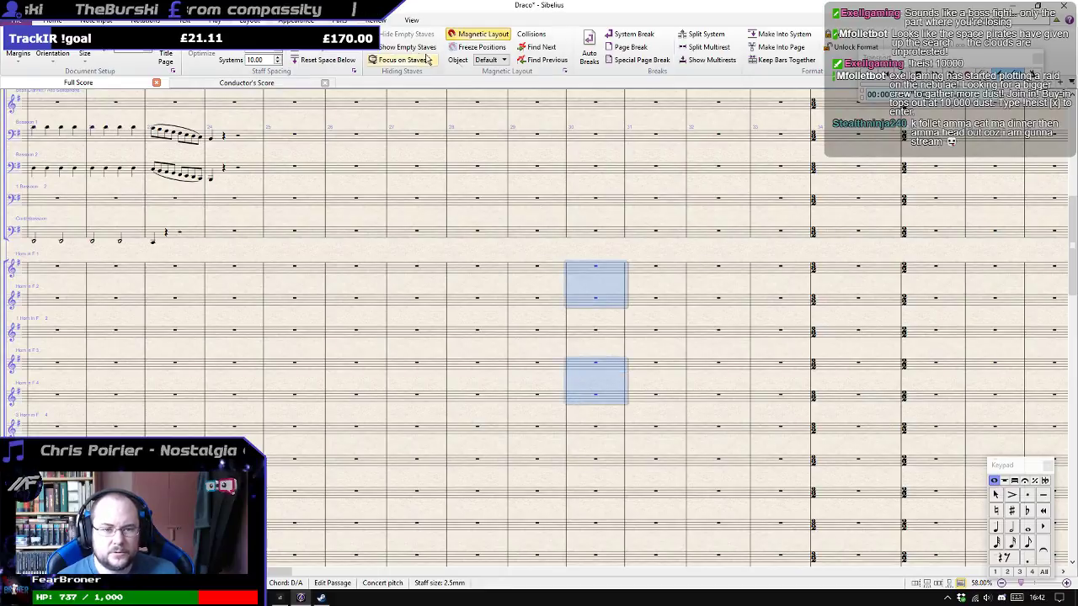
left_click(421, 59)
scroll(563, 403, "up", 5)
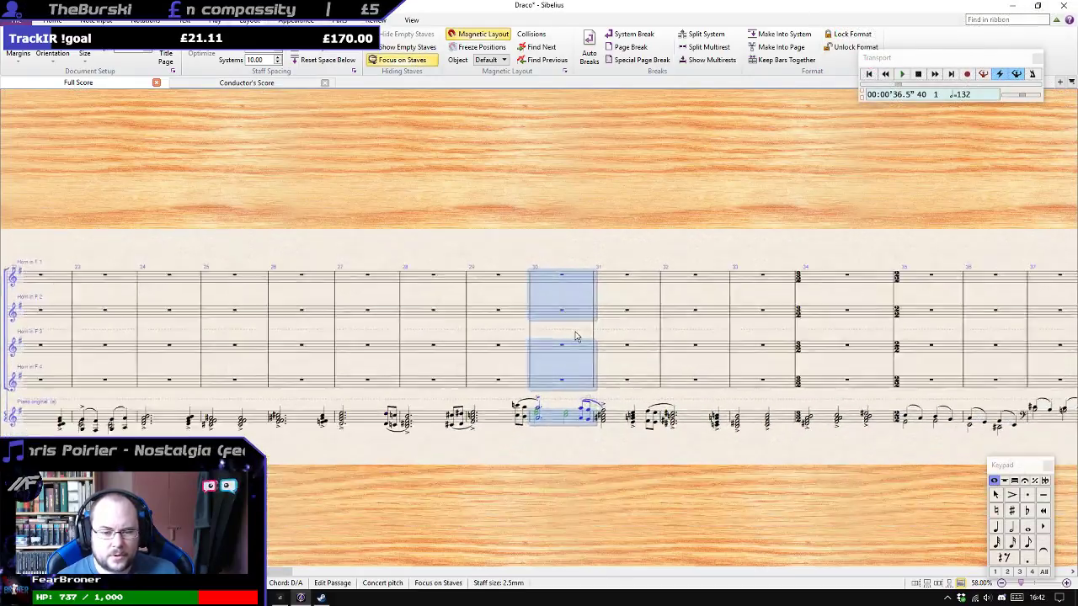
Enter a whole note in bar 27 of Horn in F 1.
left_click_drag(344, 510, 564, 489)
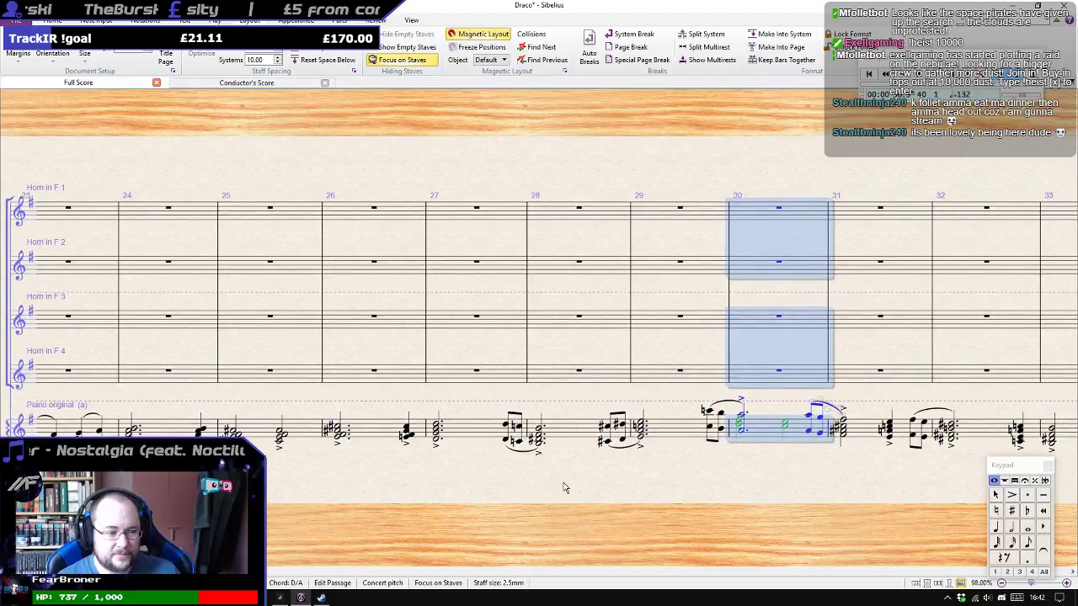
left_click(579, 208)
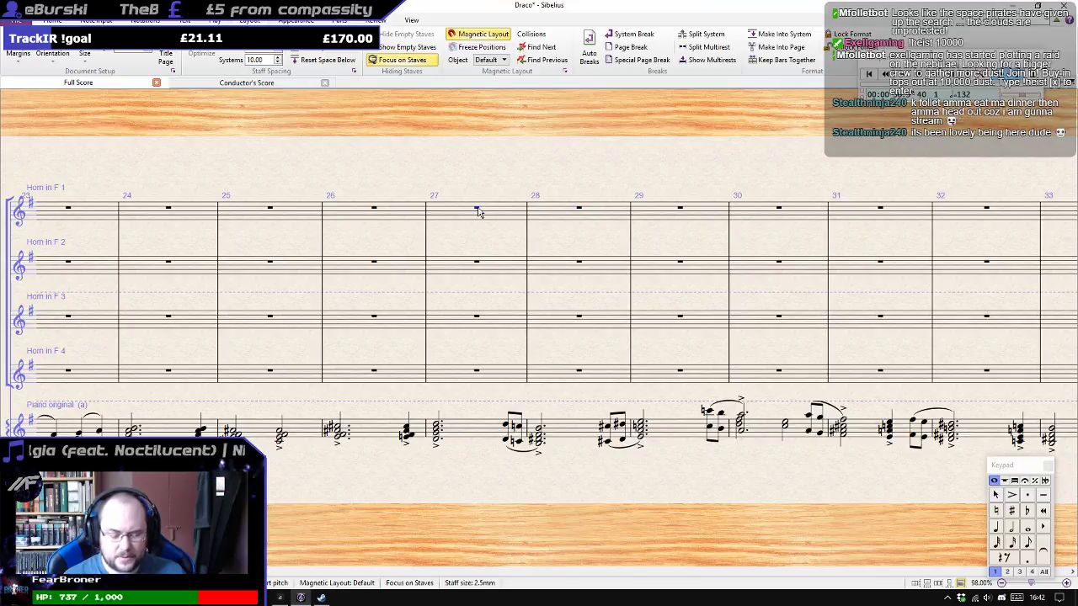
key("KP_5")
key("KP_6")
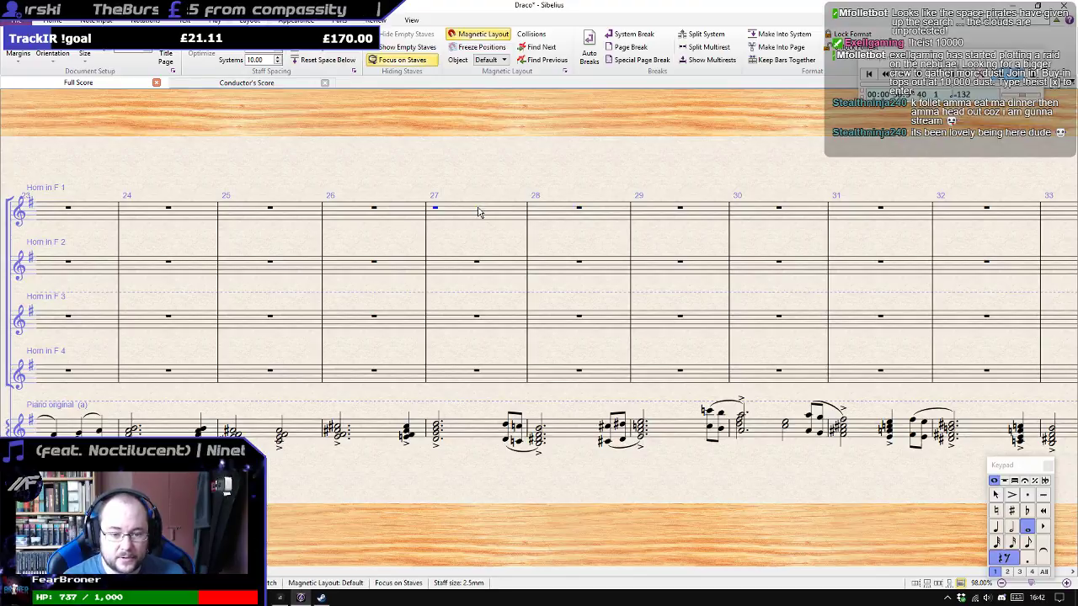
key("c")
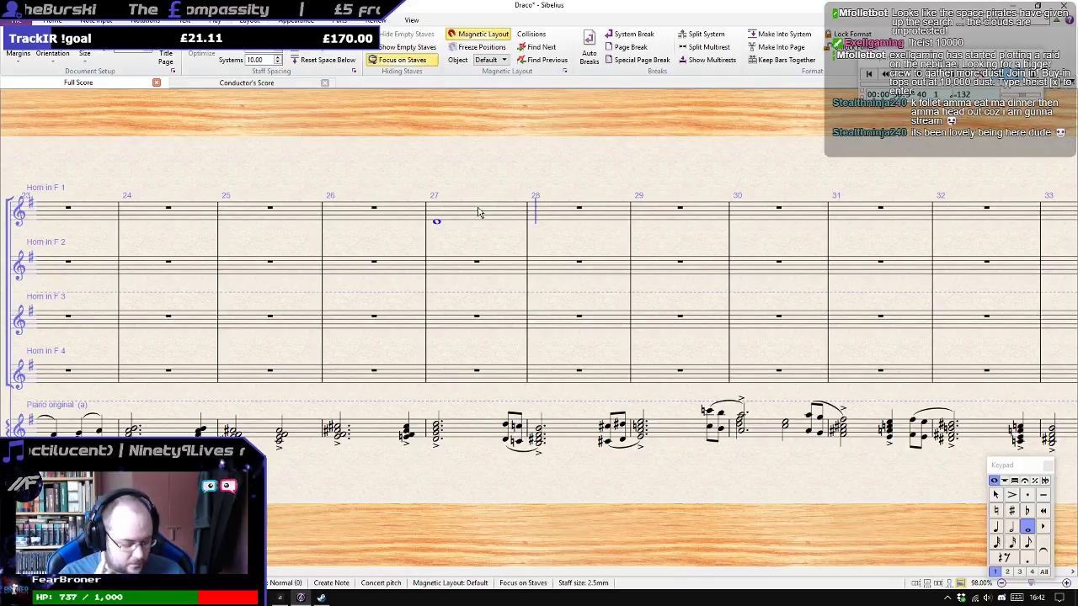
Enter whole notes B, E and A in bars 28 to 30 of Horn in F 1.
key("c")
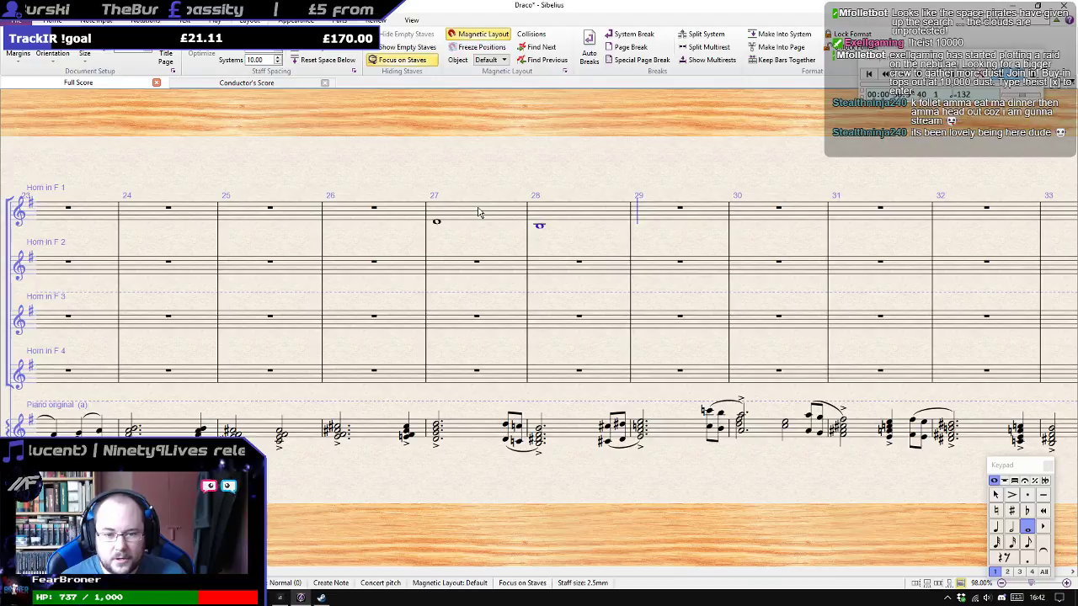
key("d")
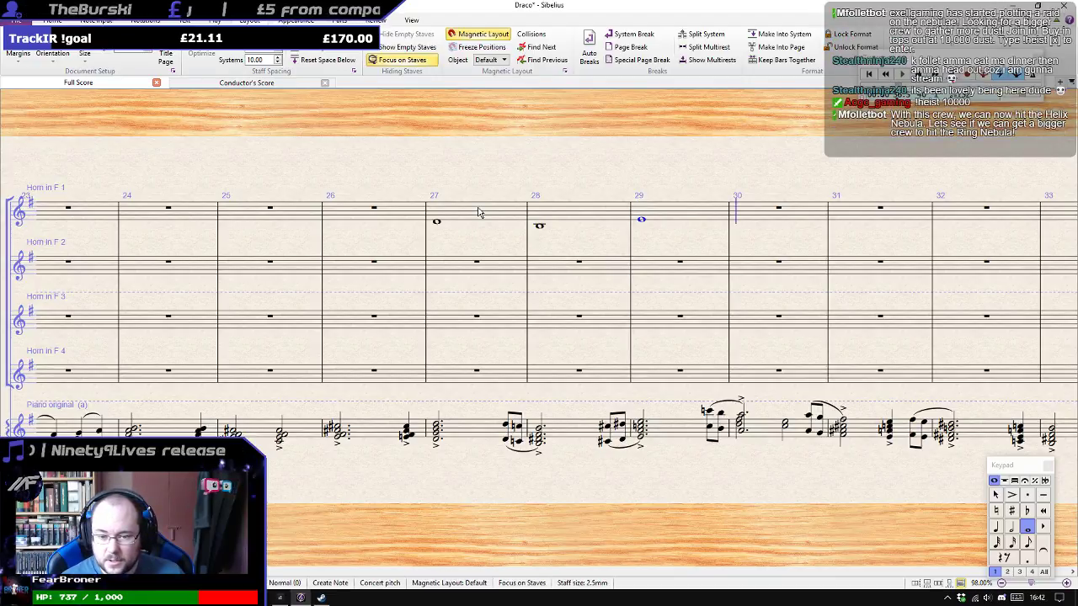
key("b")
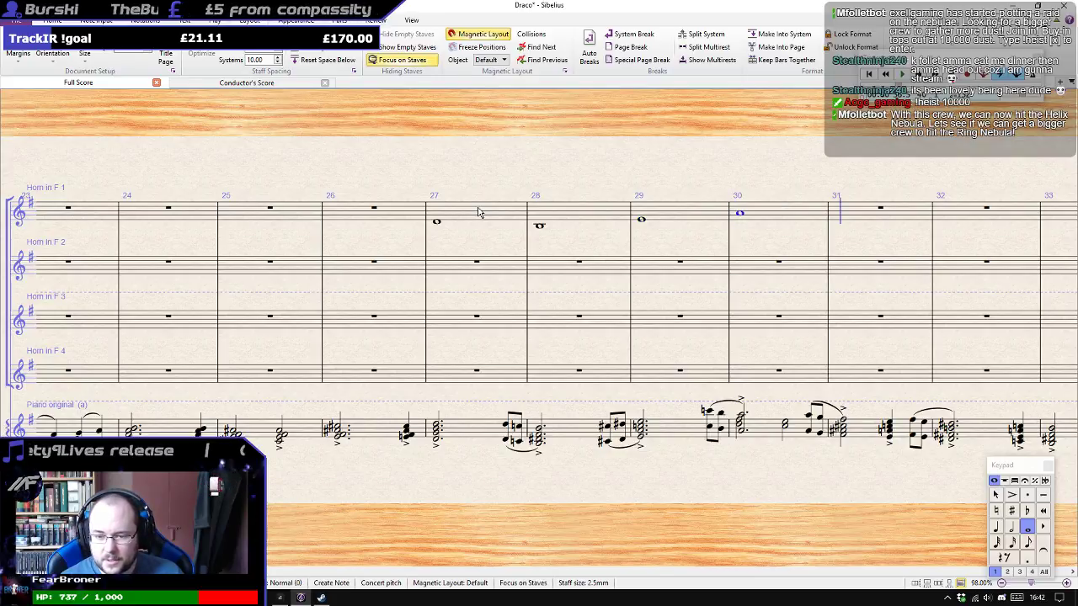
Continue Horn in F 1 with half notes F# and E in bar 31 and a dotted half-note D# in bar 32.
key("e")
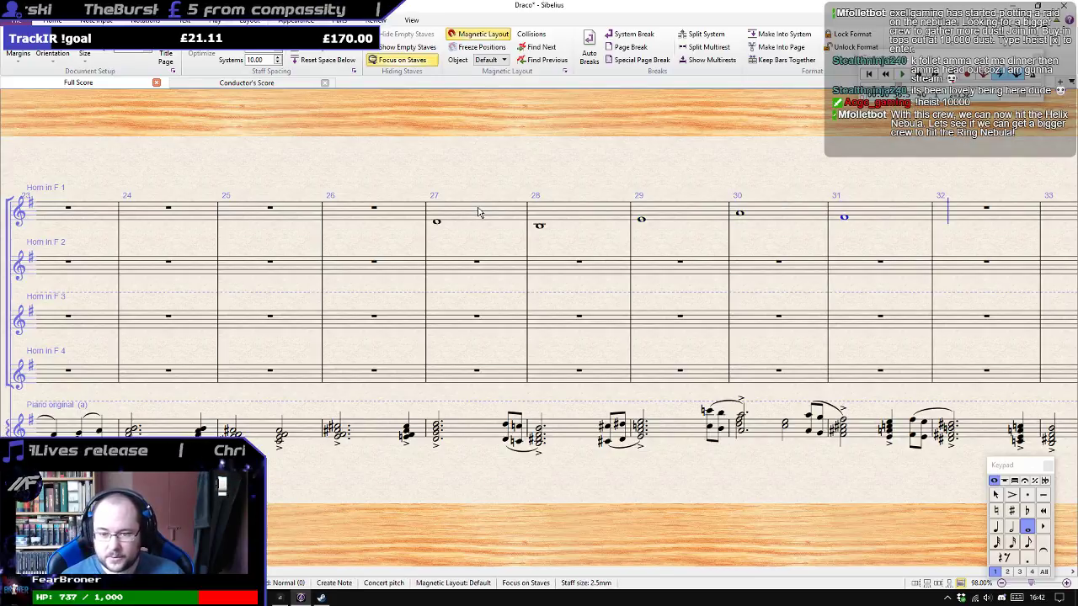
key("Escape")
key("5")
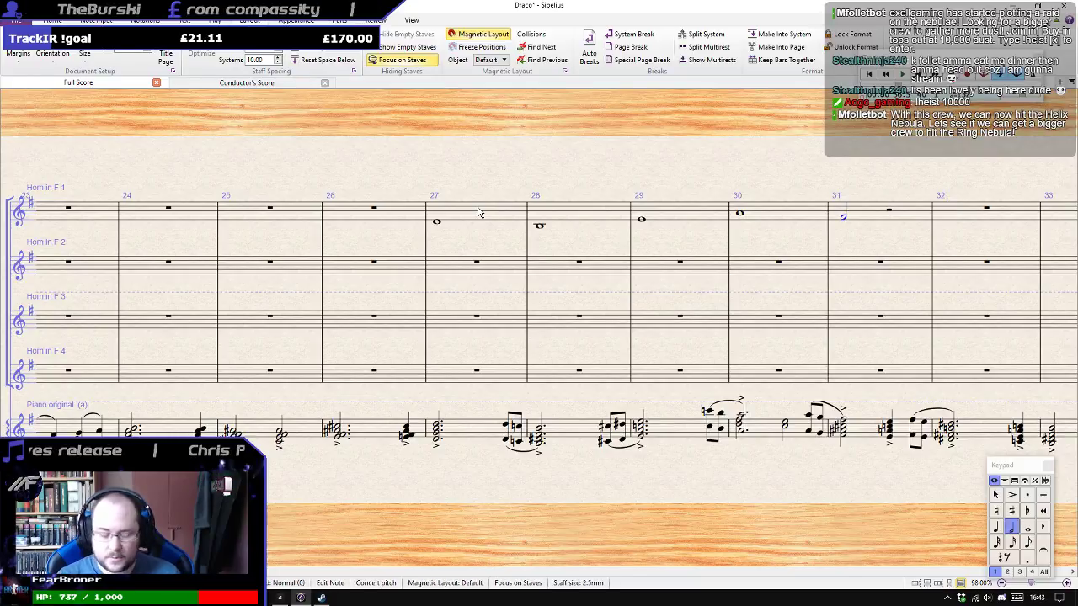
key("d")
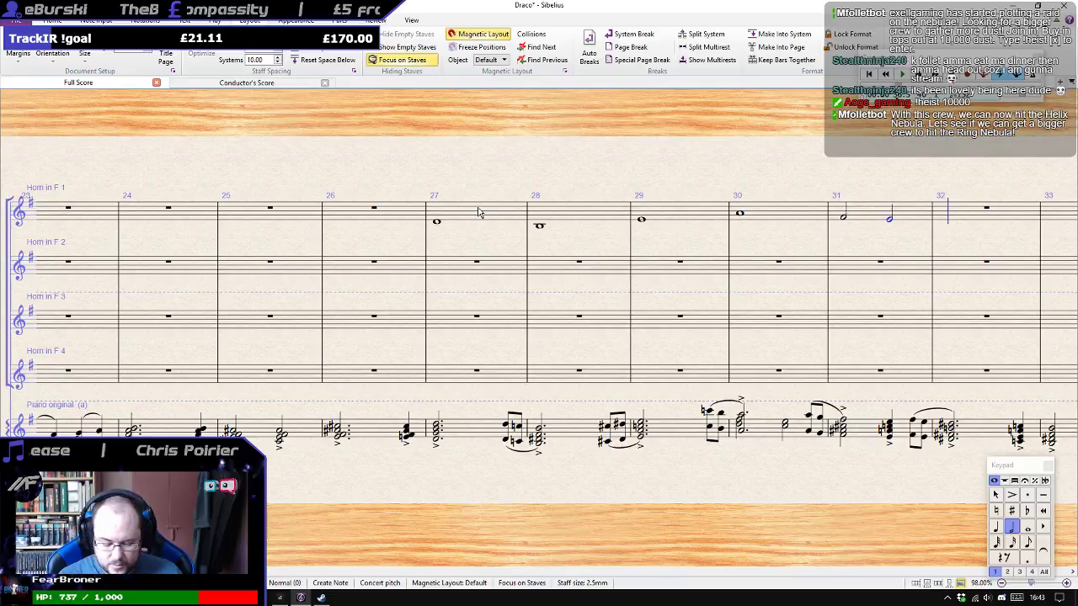
key("period")
key("8")
key("c")
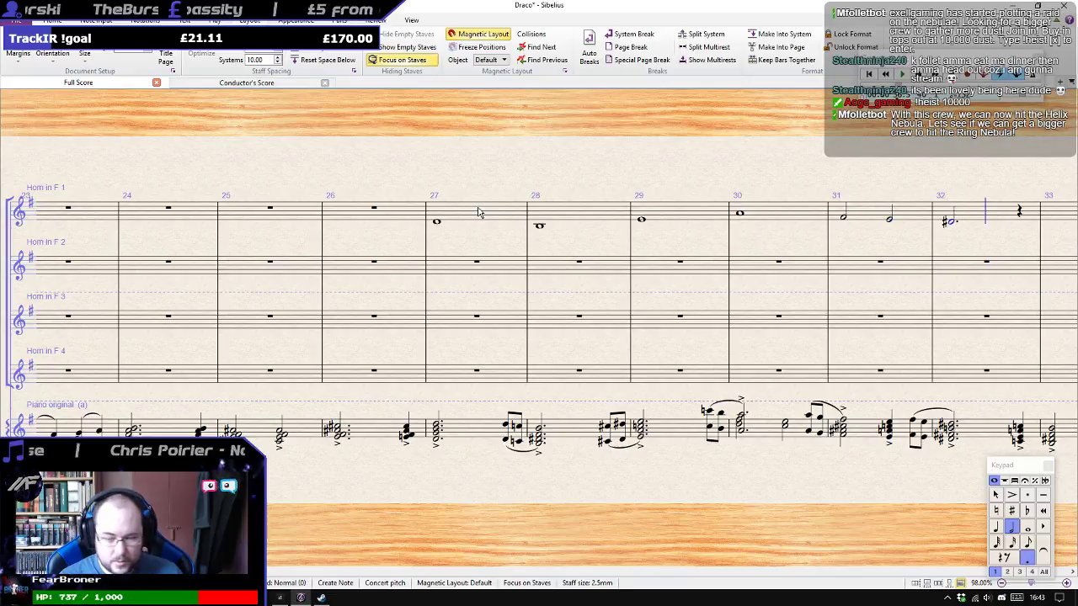
Add an ff dynamic to the whole note in bar 27 of Horn in F 1.
left_click(436, 223)
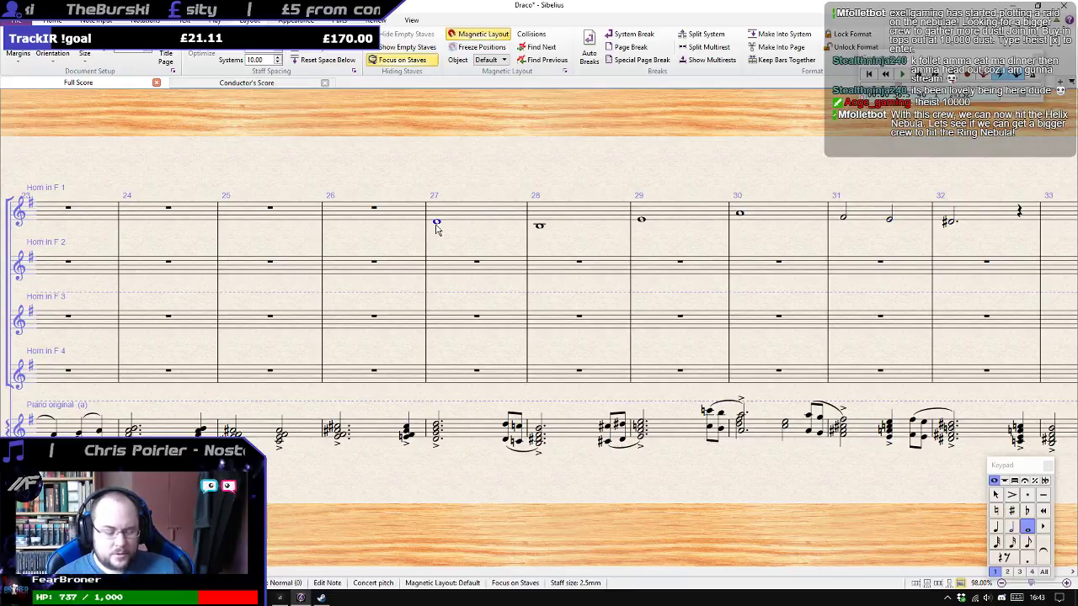
key("ctrl+e")
key("ctrl+f")
key("ctrl+f")
key("Escape")
Copy bars 27 to 32 of Horn in F 1 into Horn in F 4 and transpose the copy down an octave.
left_click(490, 214)
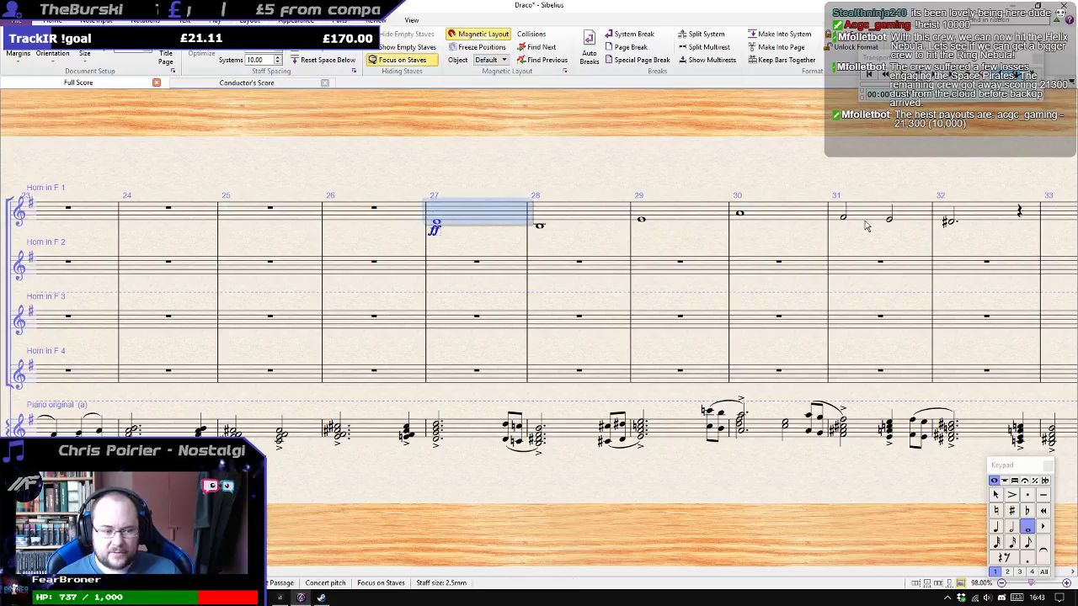
left_click(984, 221, "shift")
left_click(447, 376, "alt")
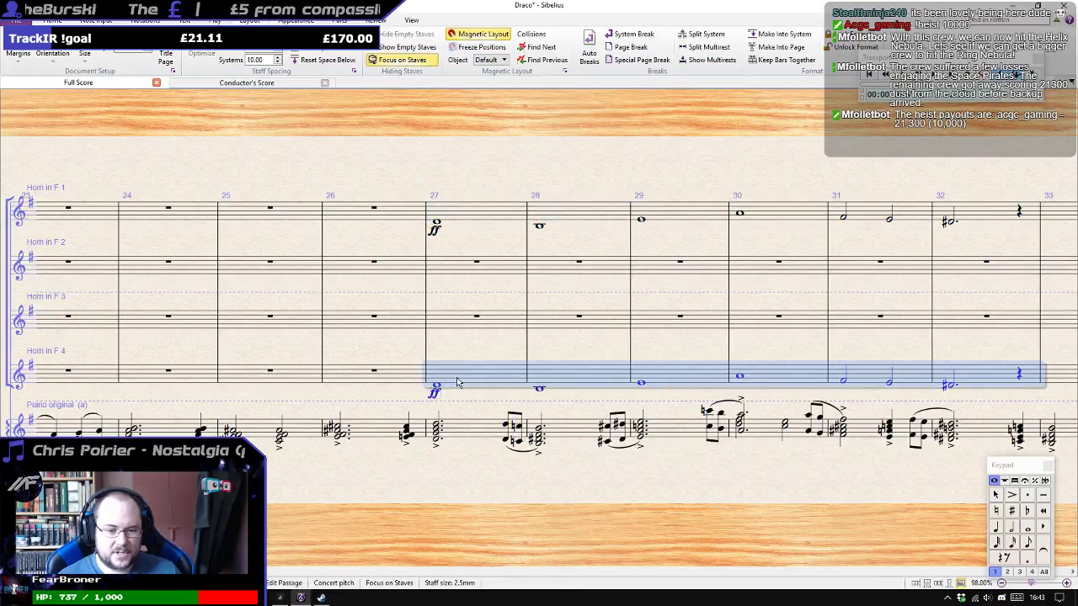
left_click(477, 436)
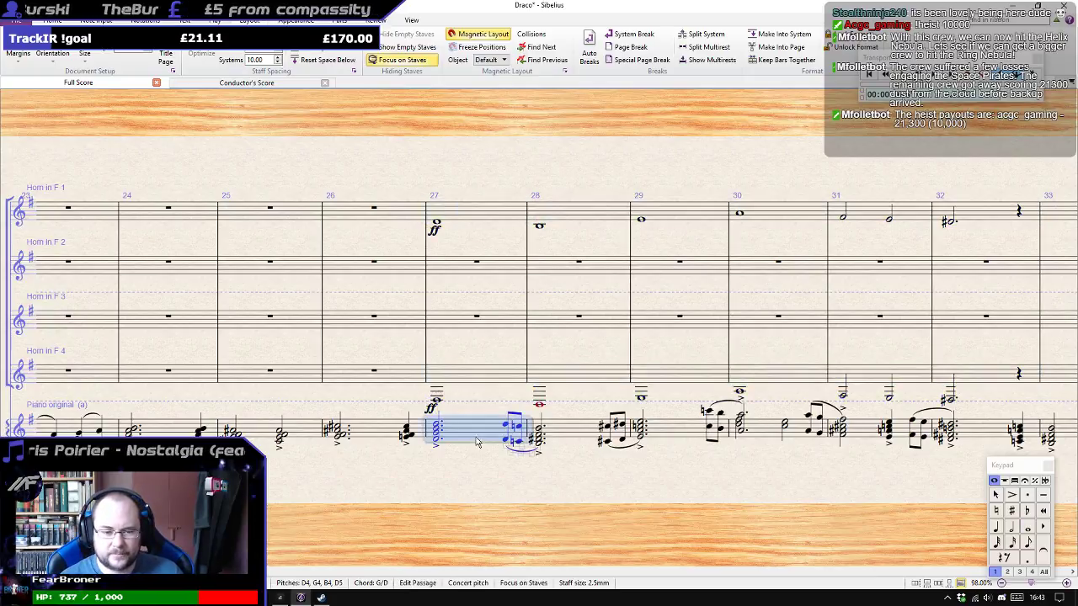
Enter whole notes B, F# and C in bars 27 to 29 of Horn in F 3, with the B just below middle C.
left_click(477, 253)
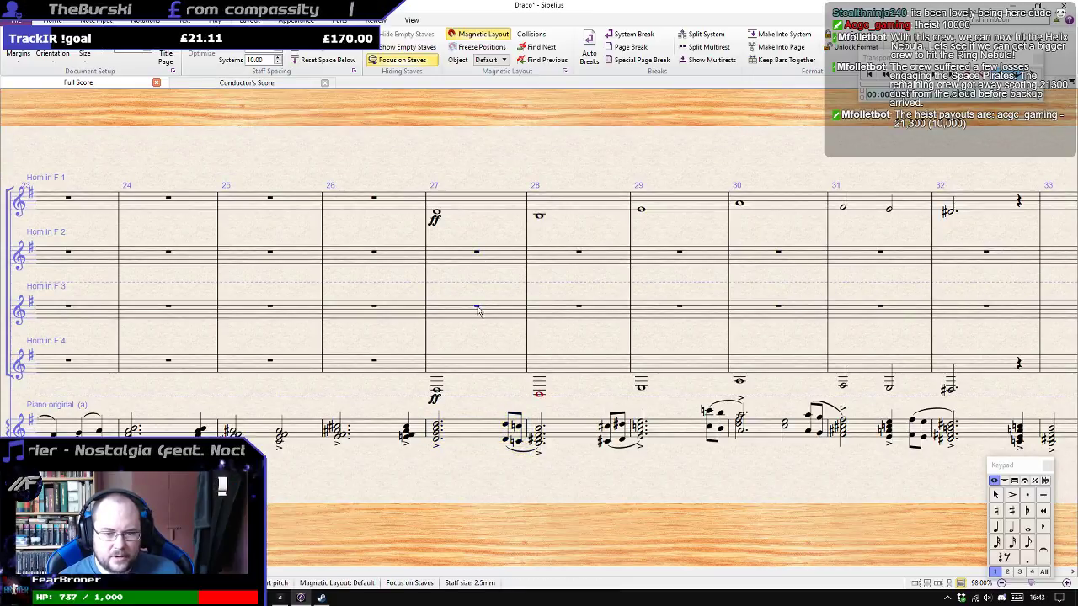
key("KP_5")
key("KP_6")
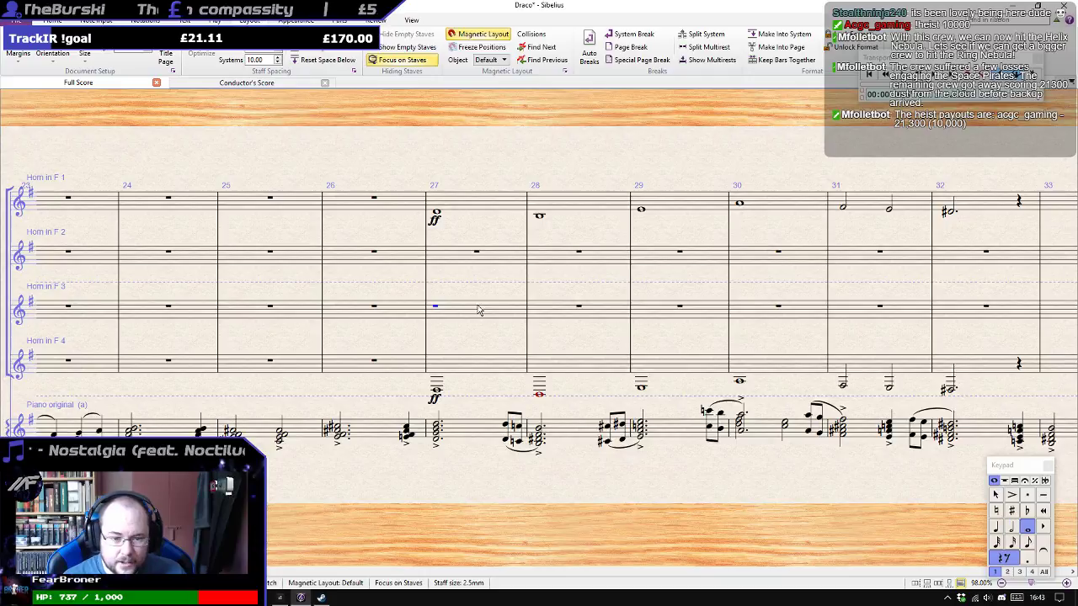
key("c")
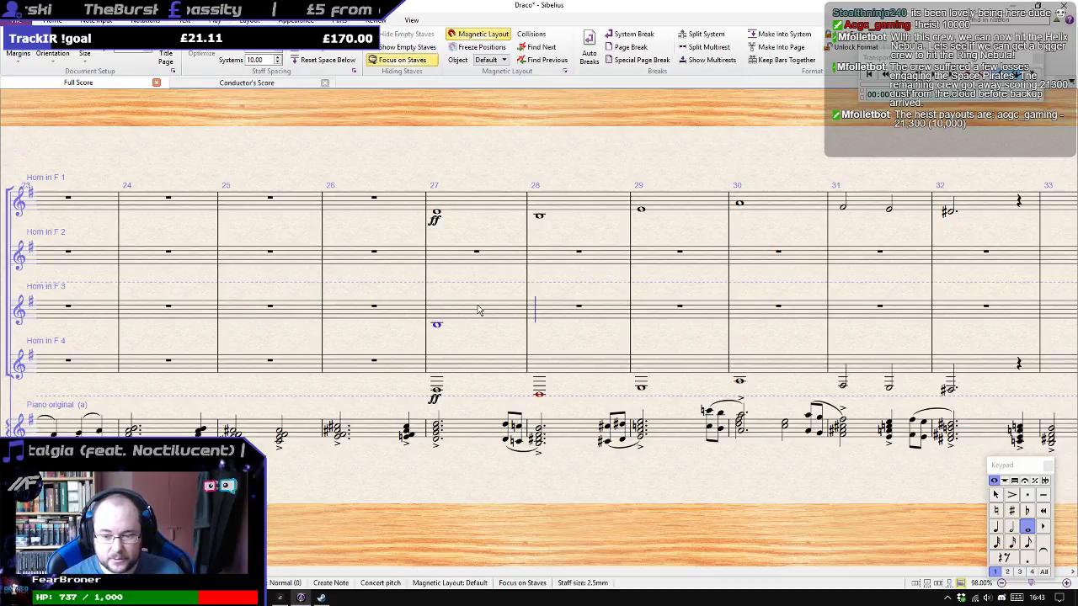
key("c")
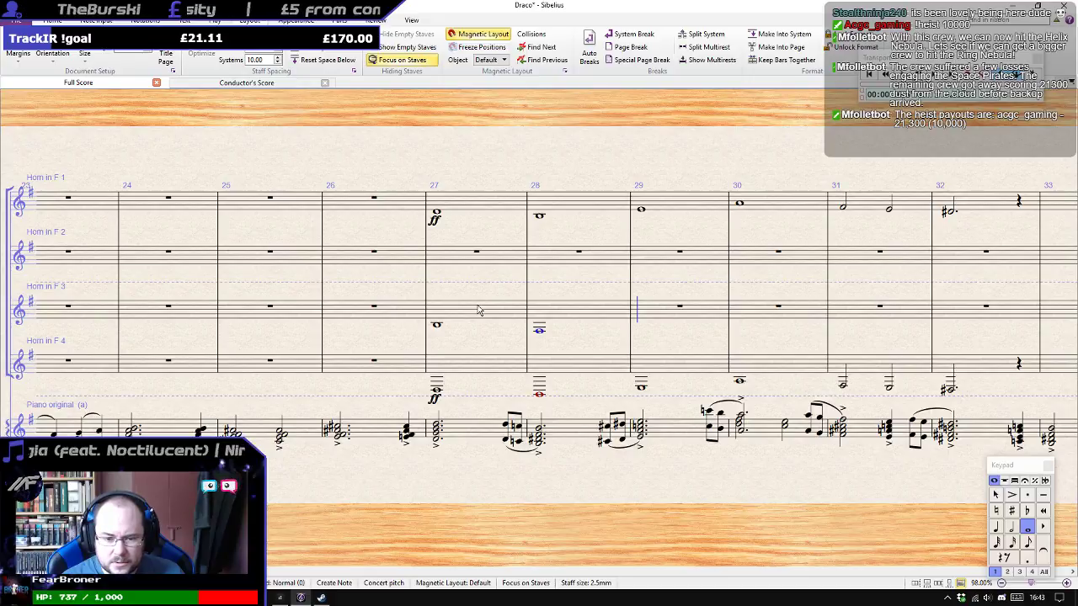
key("g")
key("ctrl+Up")
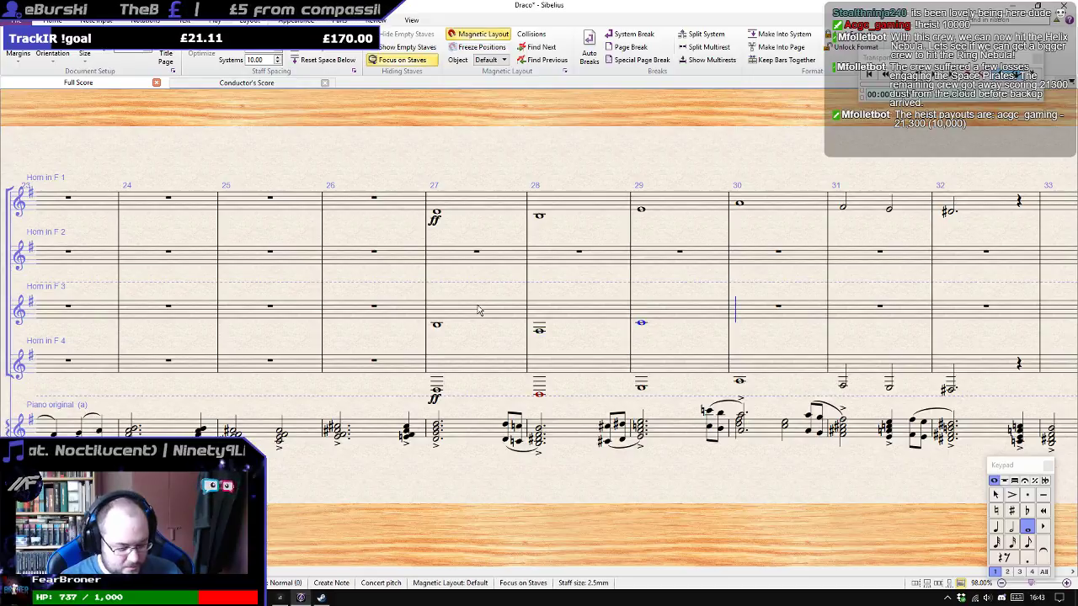
Enter low half notes F# and E in bar 30 of Horn in F 3.
key("5")
key("f")
key("ctrl+Down")
key("e")
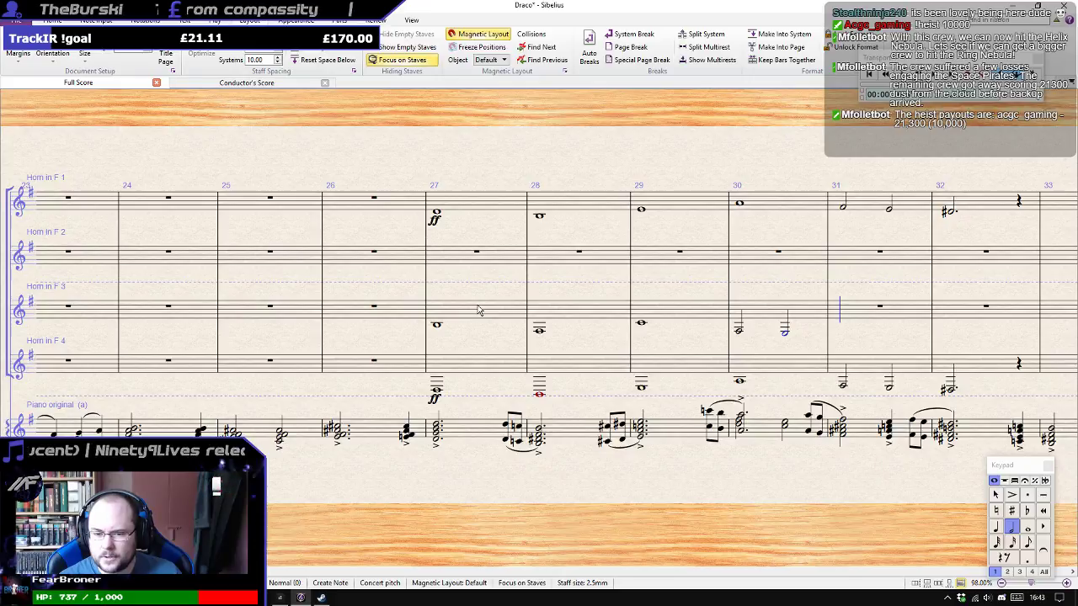
Fill bar 31 of Horn in F 3 with half notes C# and C natural and enter a dotted half-note B in bar 32.
key("8")
key("c")
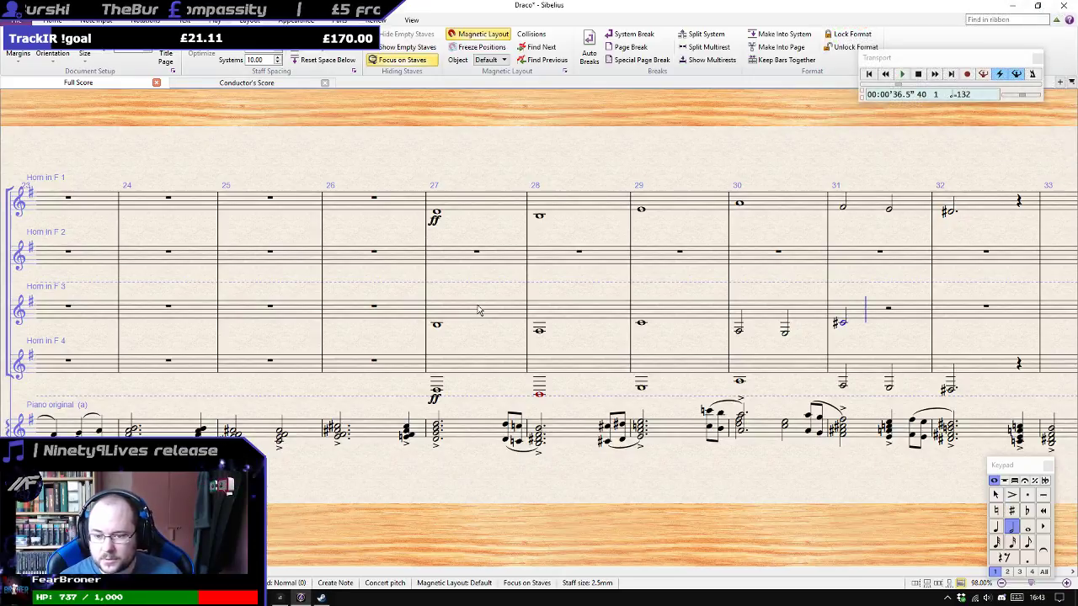
key("Escape")
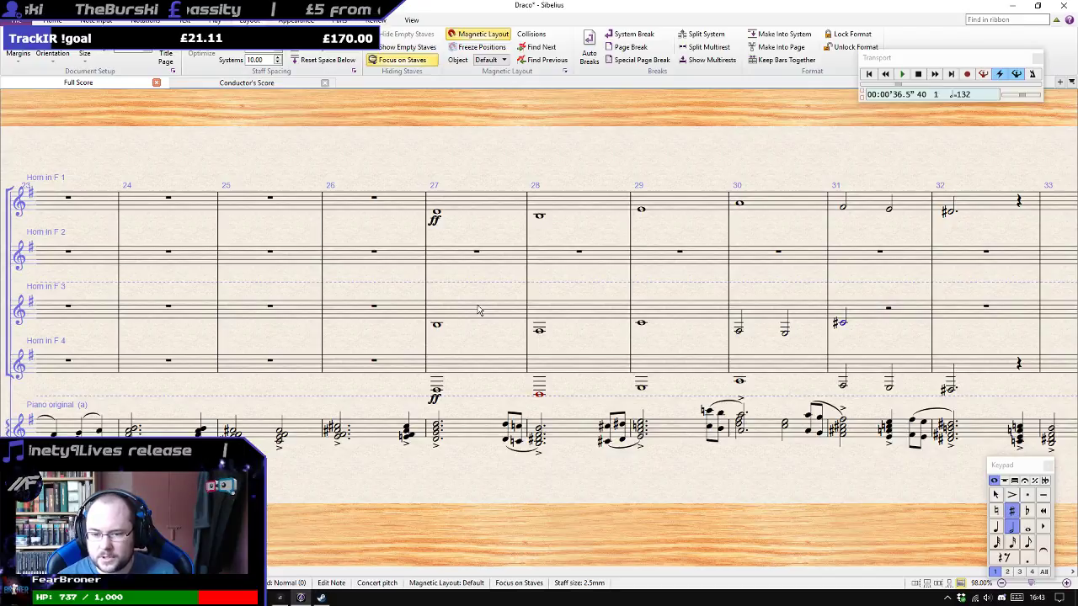
key("Right")
key("c")
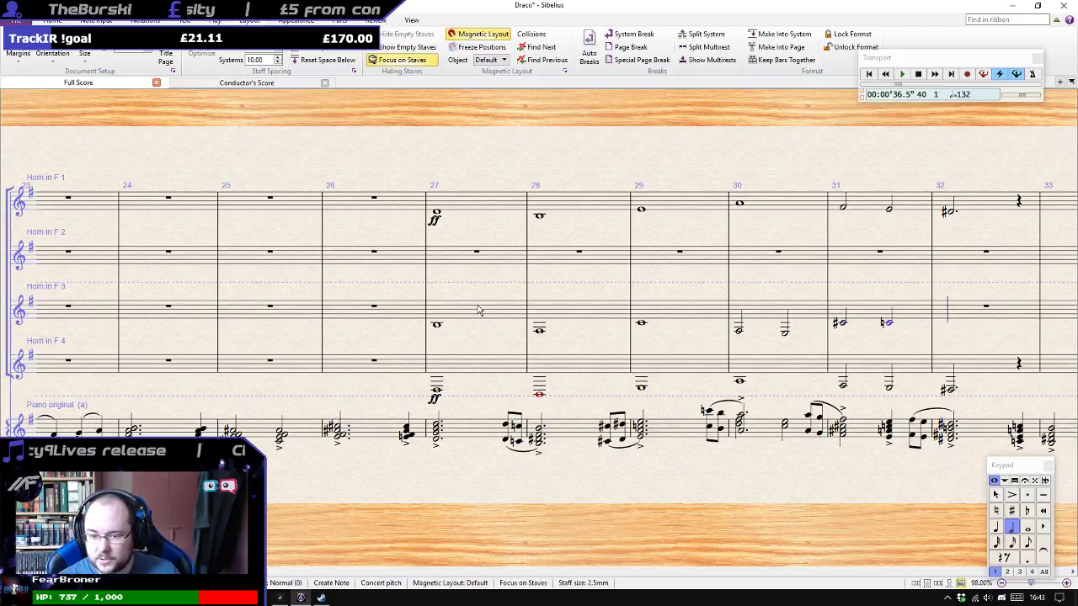
key("period")
key("b")
key("Escape")
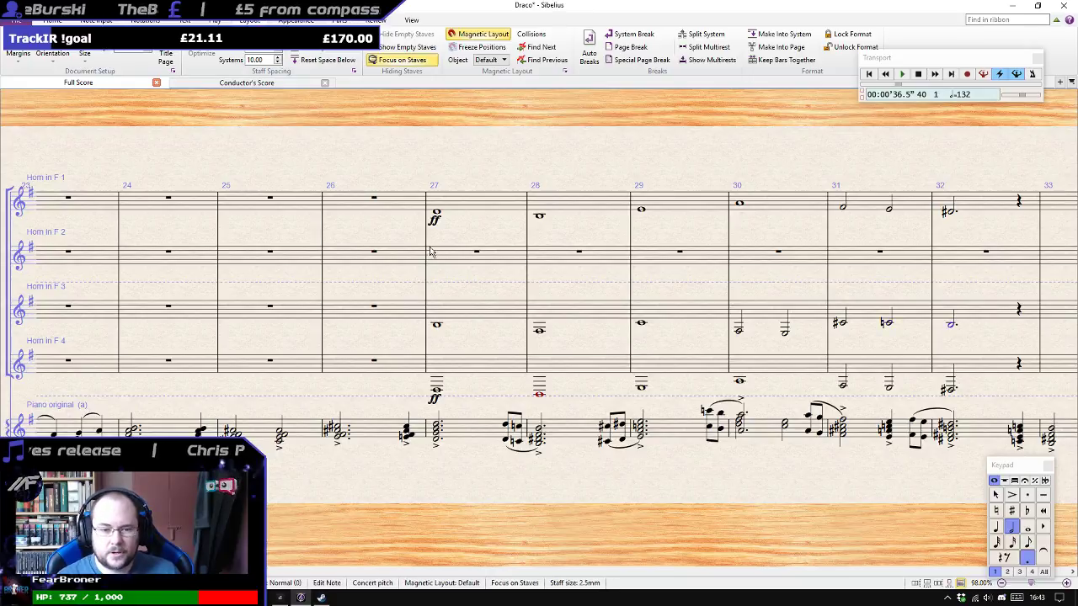
Enter a whole-note G below middle C in bar 27 of Horn in F 2.
left_click(478, 252)
key("5")
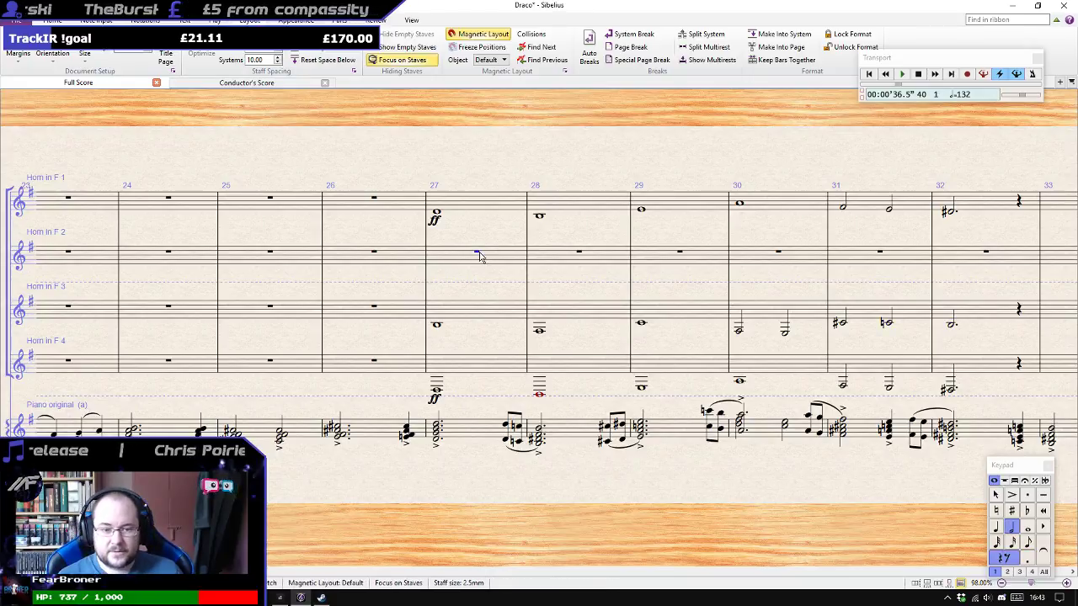
key("KP_Decimal")
key("g")
key("ctrl+Down")
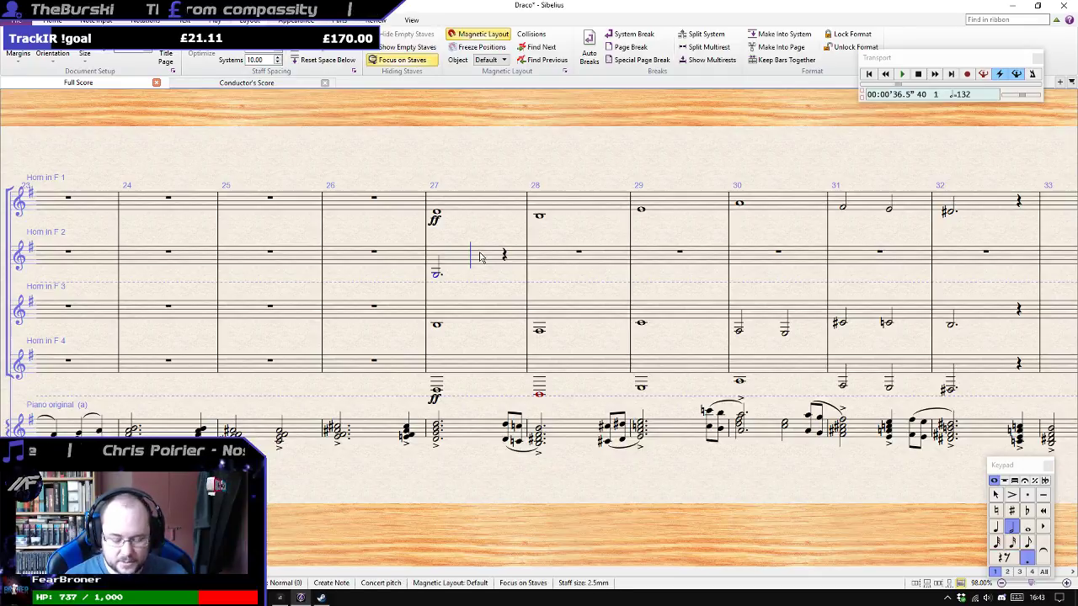
key("Escape")
key("6")
key("n")
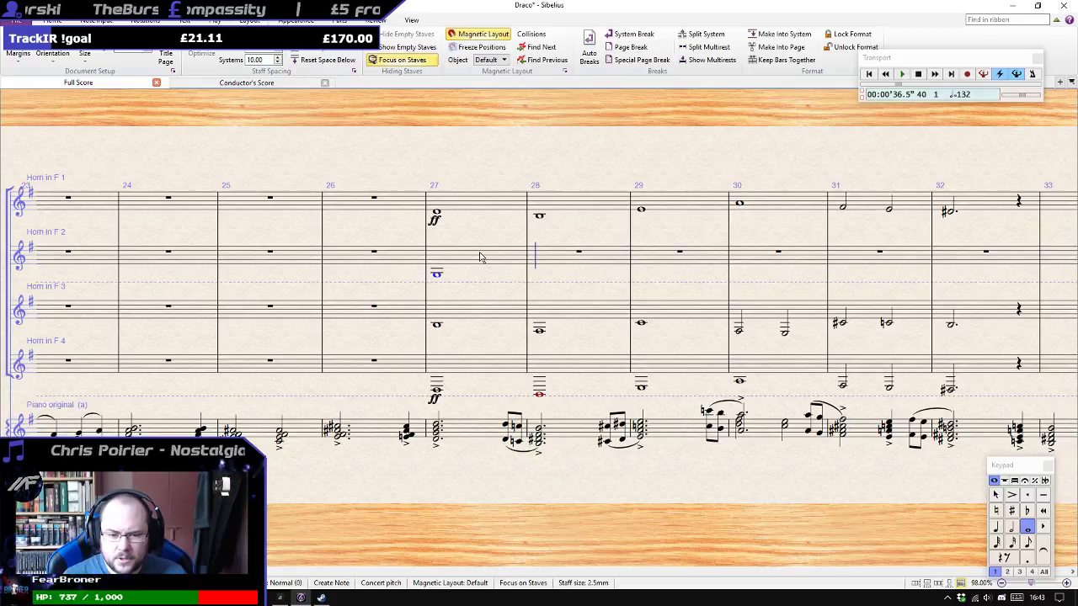
Enter a low whole-note D# in bar 28 and a whole-note A below middle C in bar 29 of Horn in F 2.
key("KP_8")
key("d")
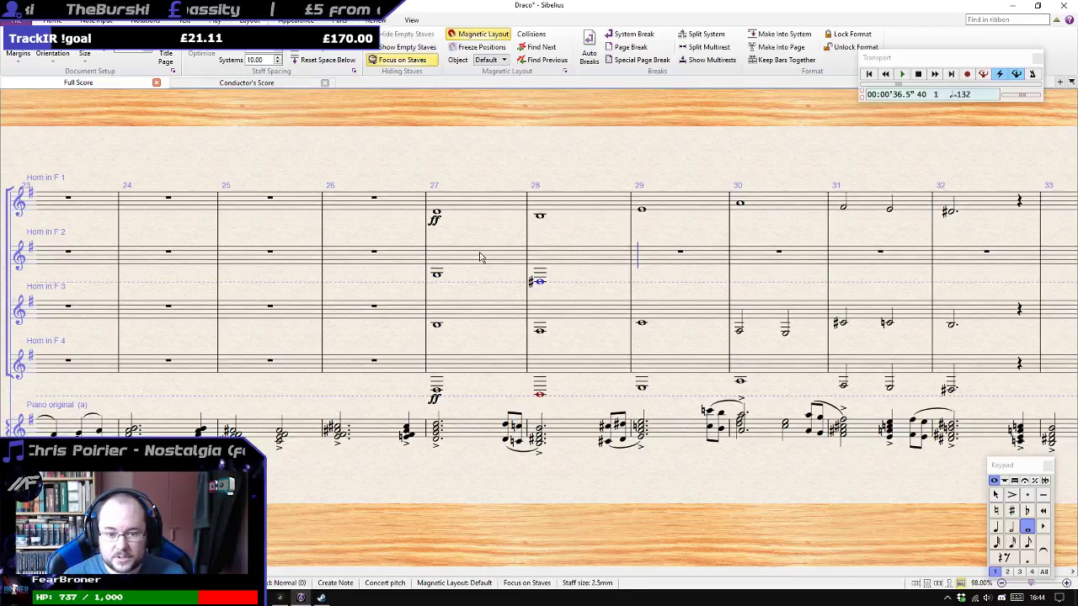
key("d")
key("ctrl+Up")
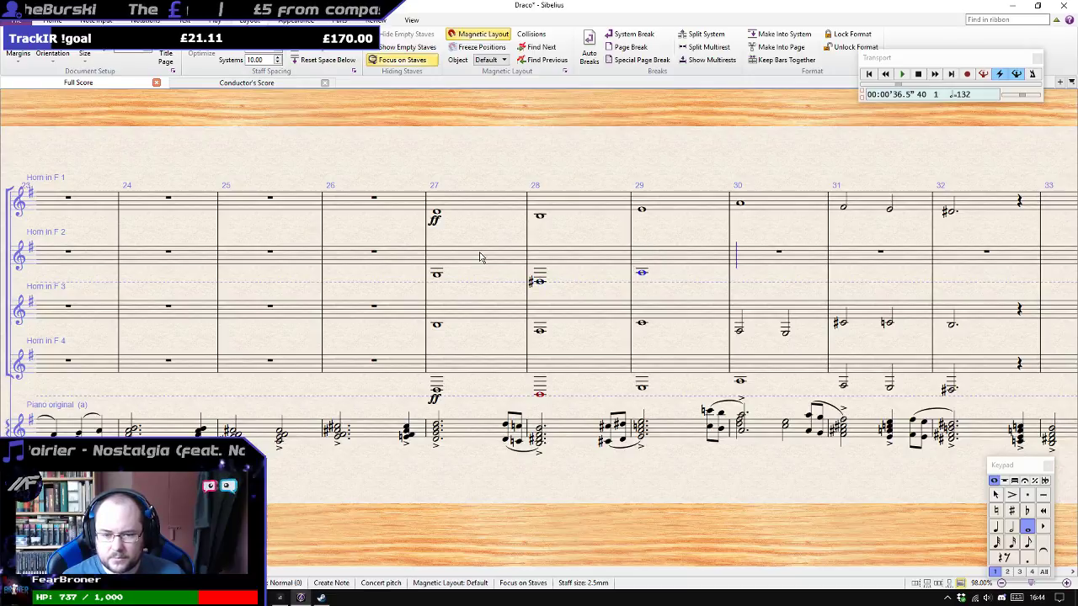
Enter half notes D and C in bar 30 of Horn in F 2 and half notes A# and A natural in bar 31.
key("KP_5")
key("d")
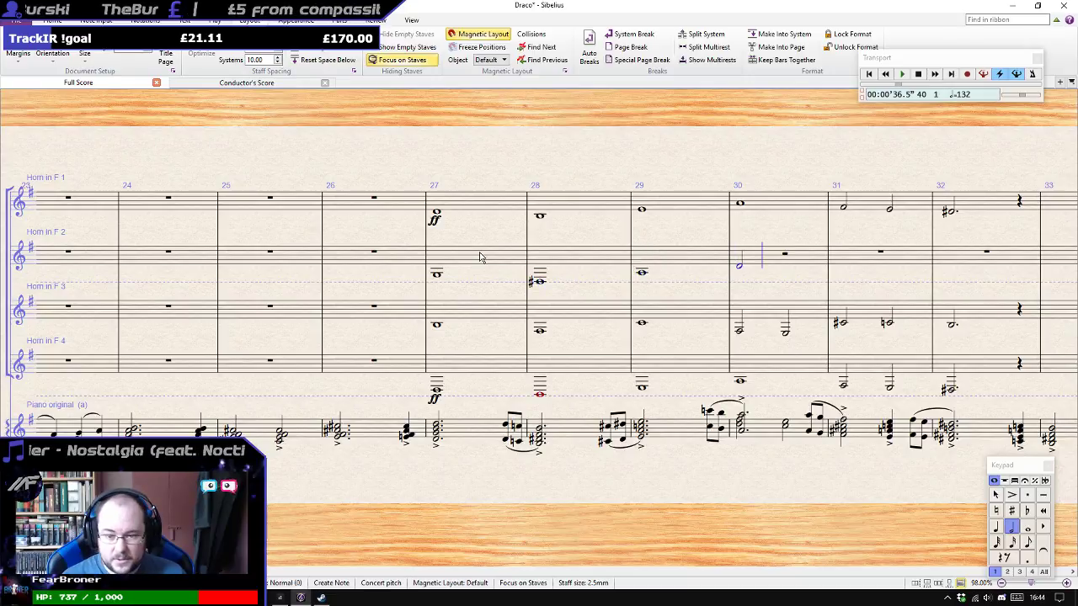
key("c")
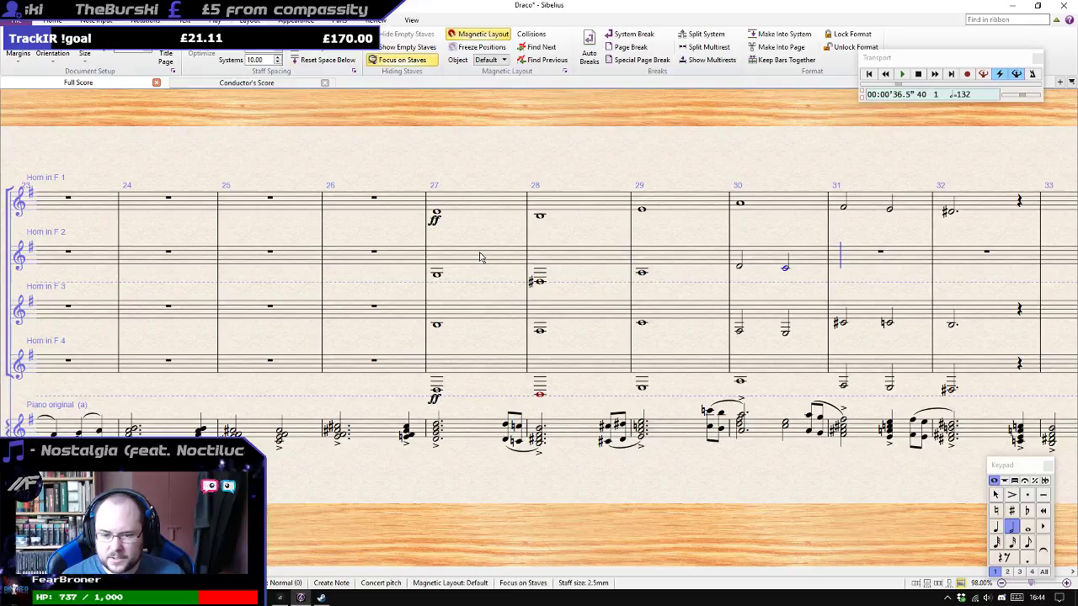
key("KP_8")
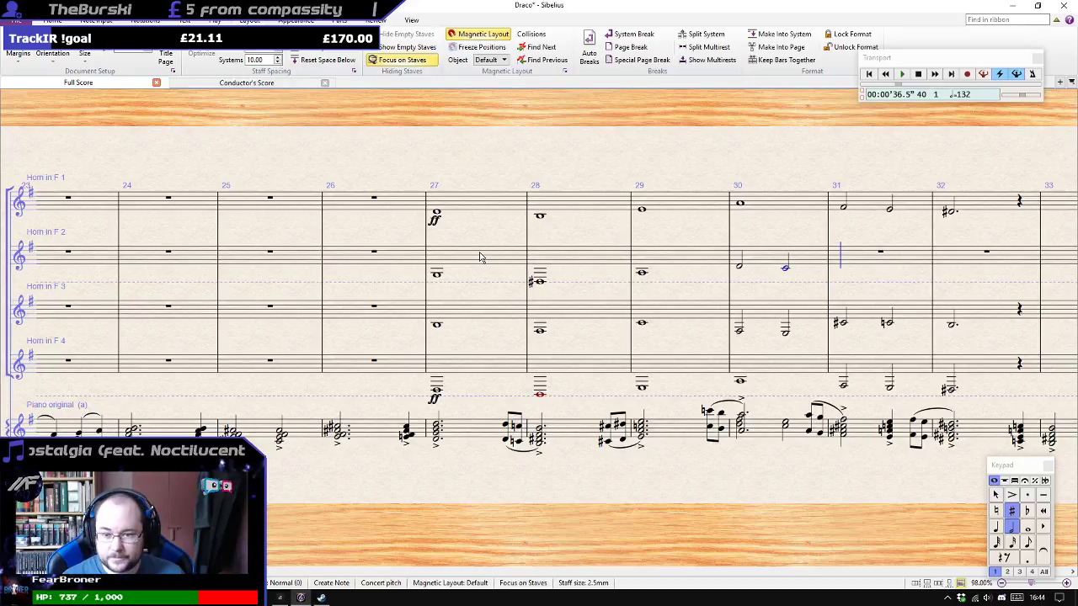
key("c")
key("KP_4")
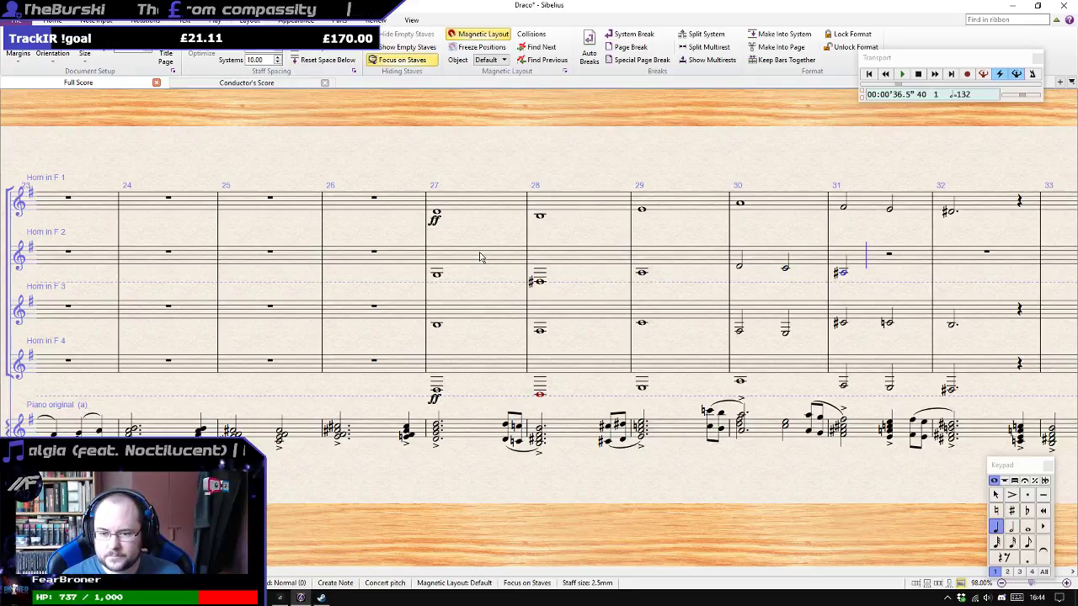
key("KP_5")
key("KP_7")
key("c")
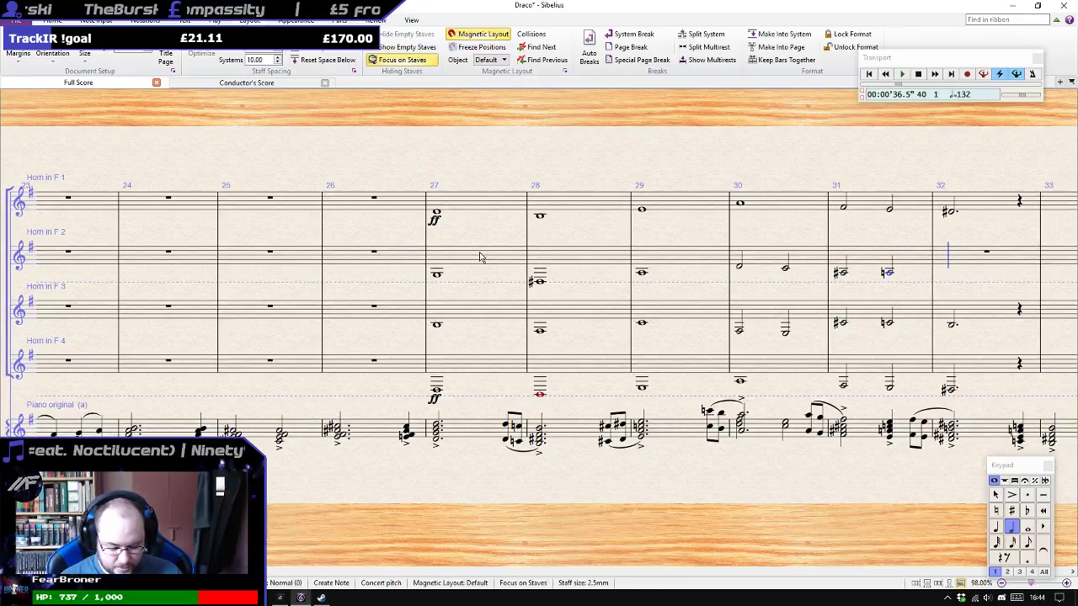
Enter a low dotted half-note F# in bar 32 of Horn in F 2, without a written sharp sign.
key("KP_Decimal")
key("KP_8")
key("f")
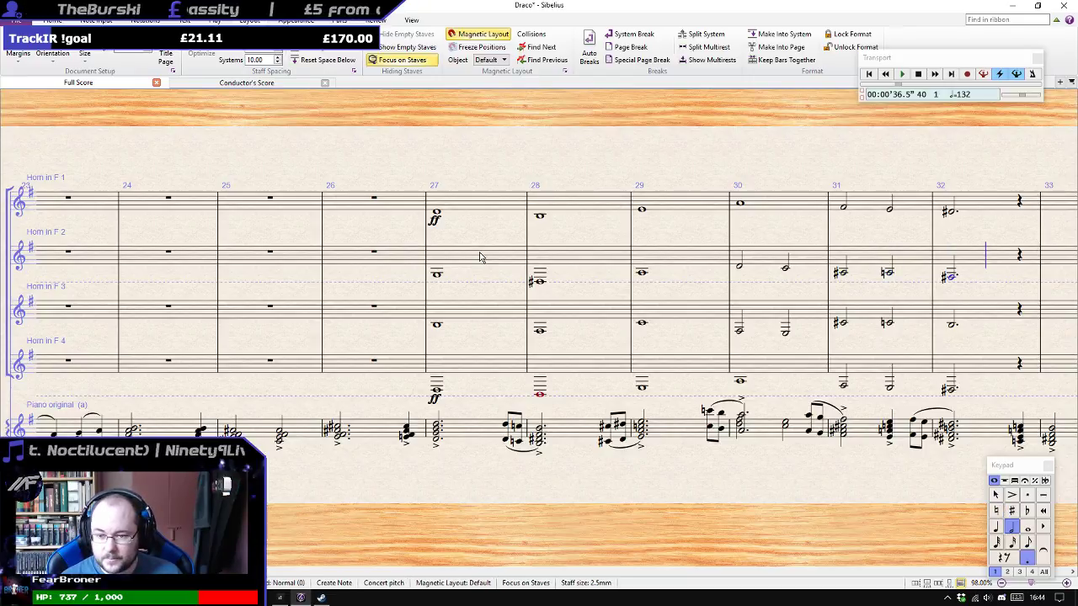
key("Escape")
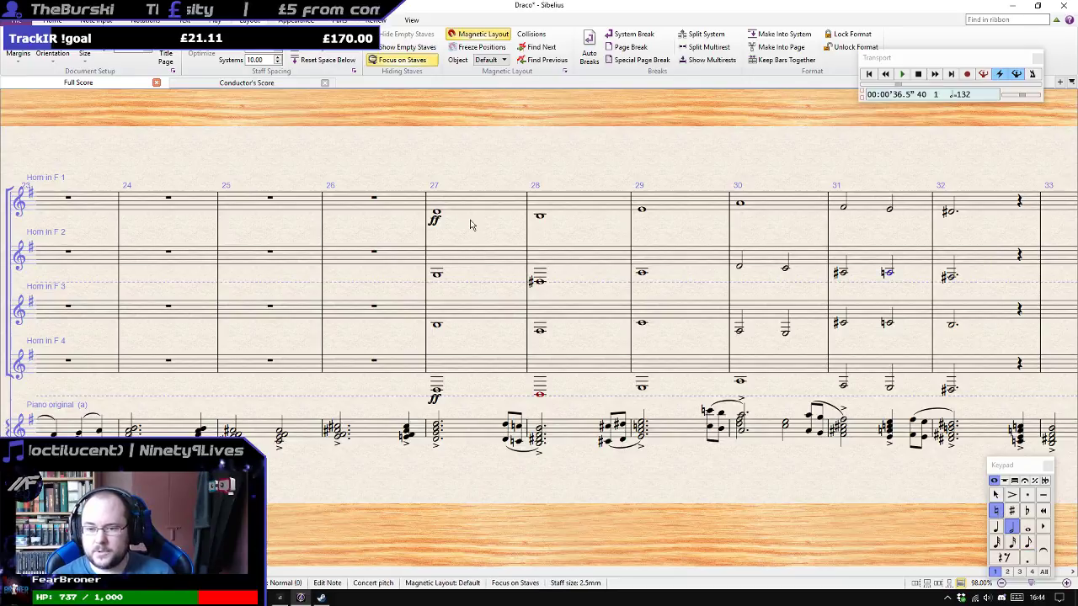
key("KP_8")
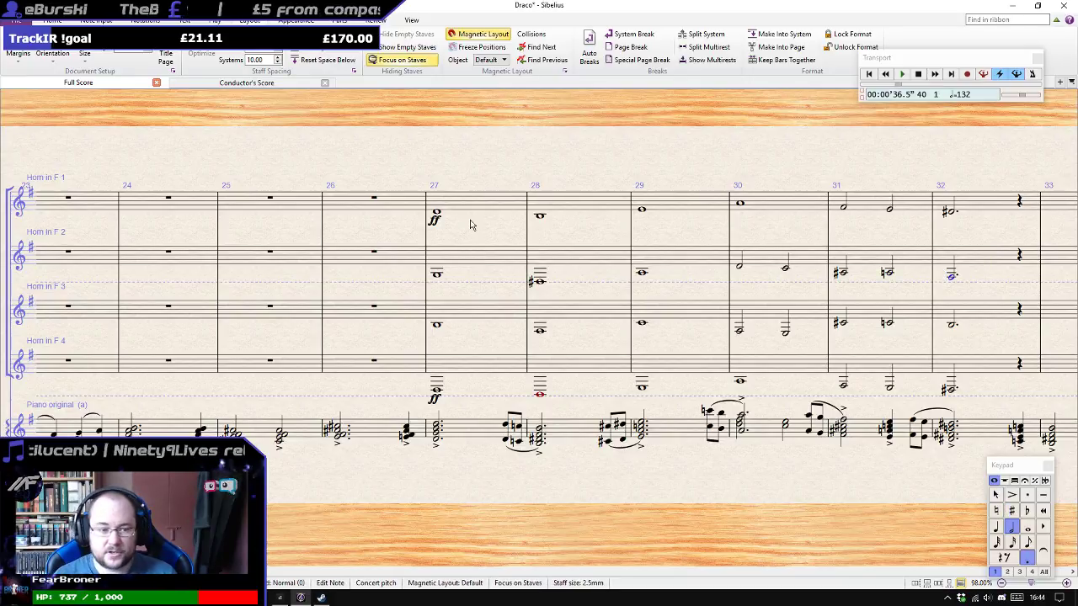
Add an ff dynamic to the whole note in bar 27 of Horn in F 2.
left_click(540, 284)
left_click(439, 275)
key("ctrl+e")
key("ctrl+f")
key("ctrl+f")
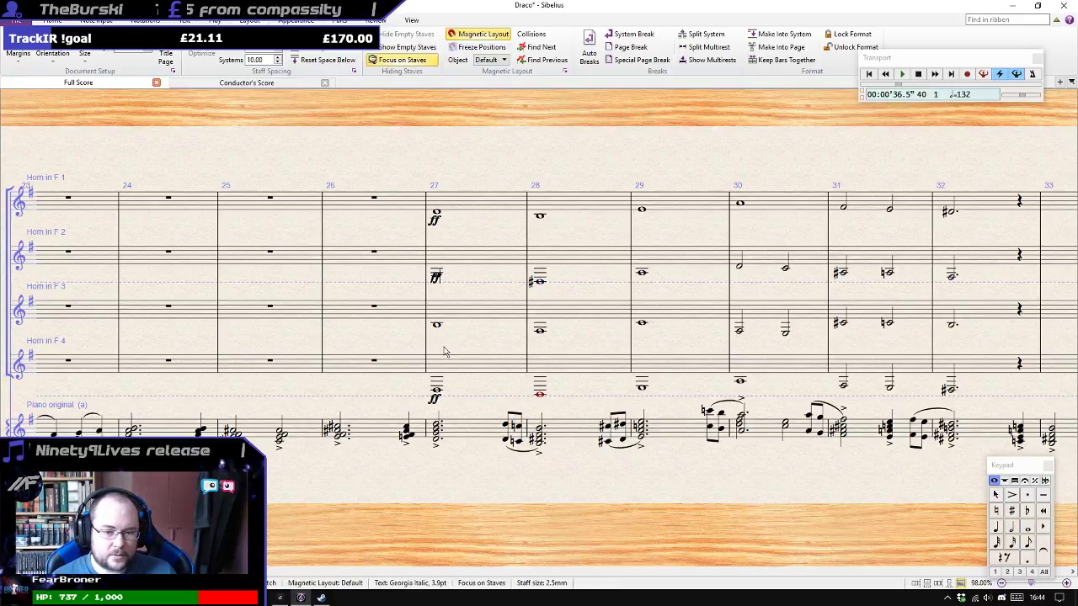
Add an ff dynamic to the whole note in bar 27 of Horn in F 3.
left_click(438, 327)
key("ctrl+v")
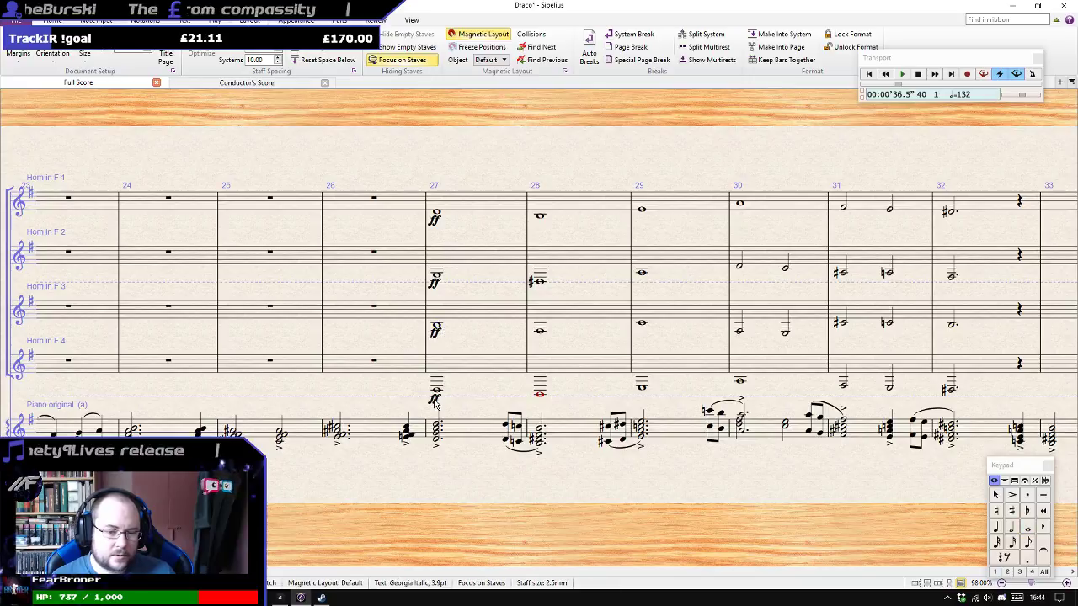
key("Escape")
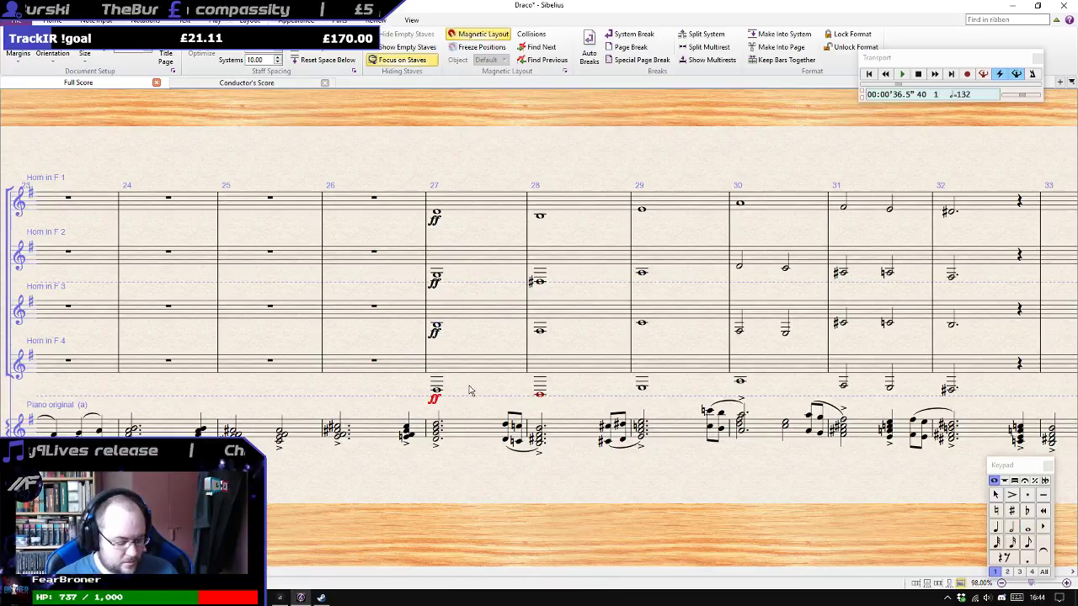
key("Escape")
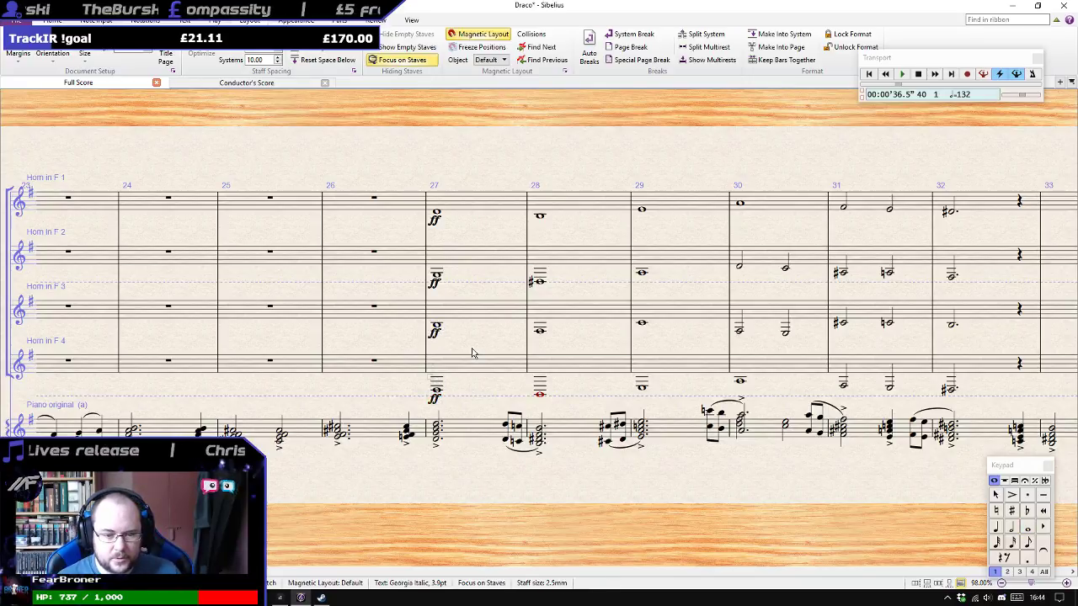
Play back the four horn parts from bar 27.
left_click(463, 206)
left_click(465, 365, "shift")
key("p")
scroll(465, 365, "down", 3)
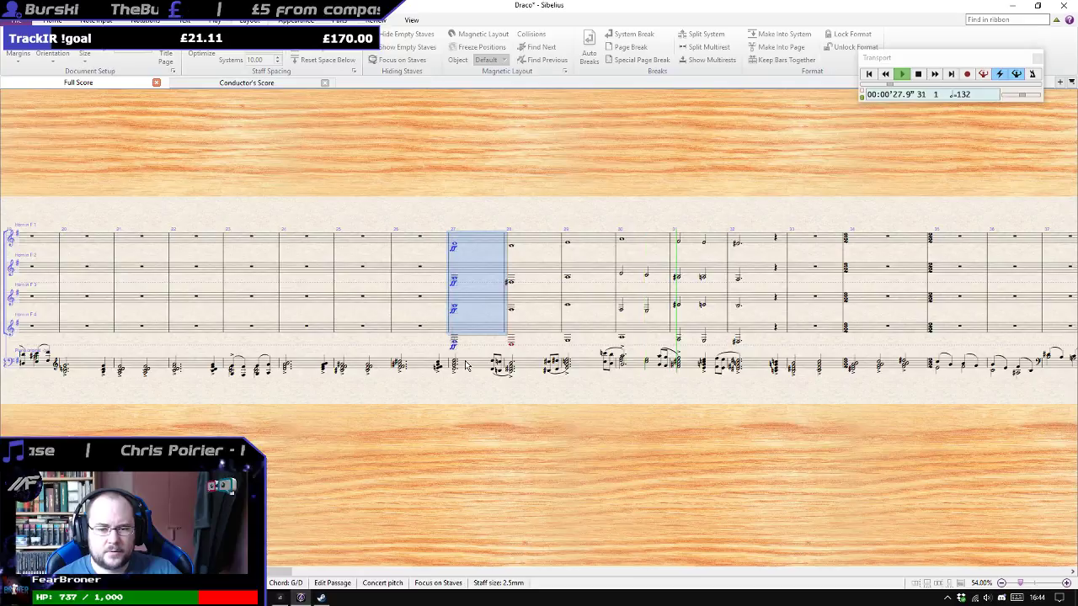
key("space")
scroll(465, 365, "up", 3)
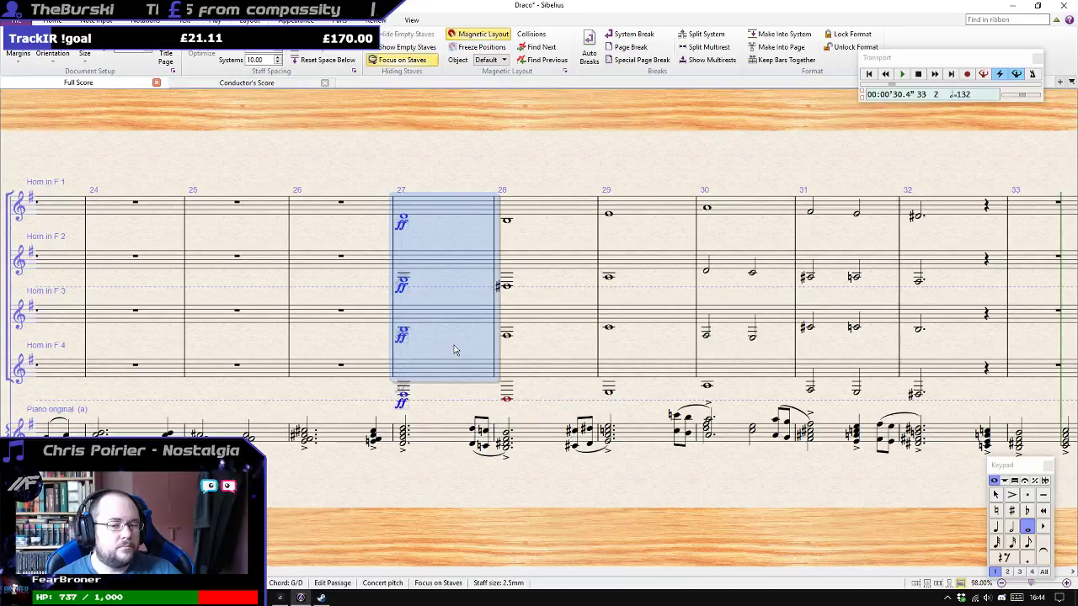
Show all staves again, and focus the view on Trumpets in Bb 1, 2 and 3 with the Piano original staff.
left_click(416, 62)
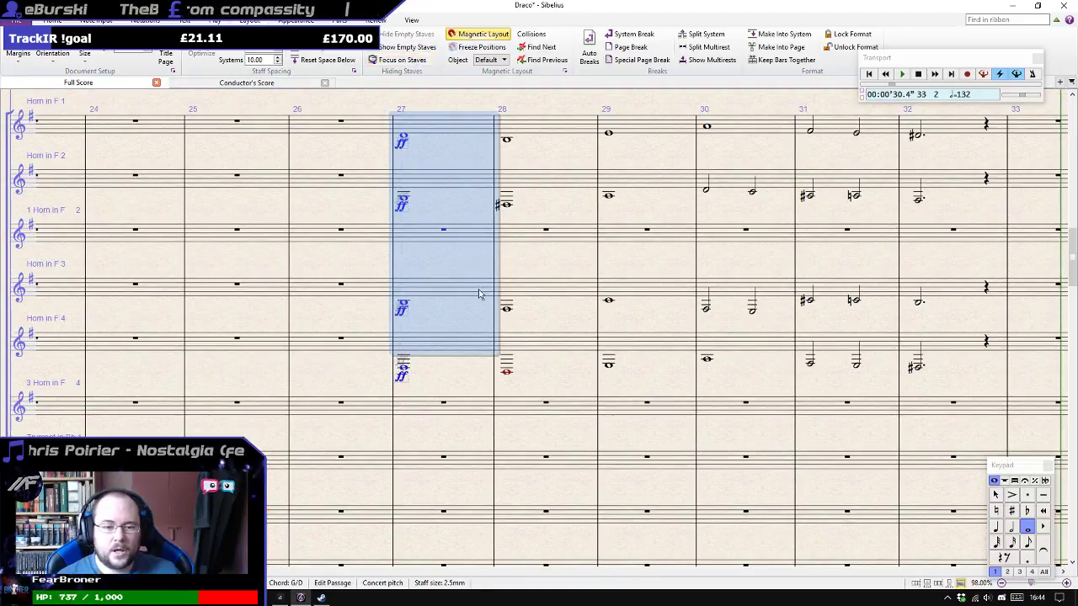
scroll(484, 316, "down", 3)
scroll(484, 316, "down", 6)
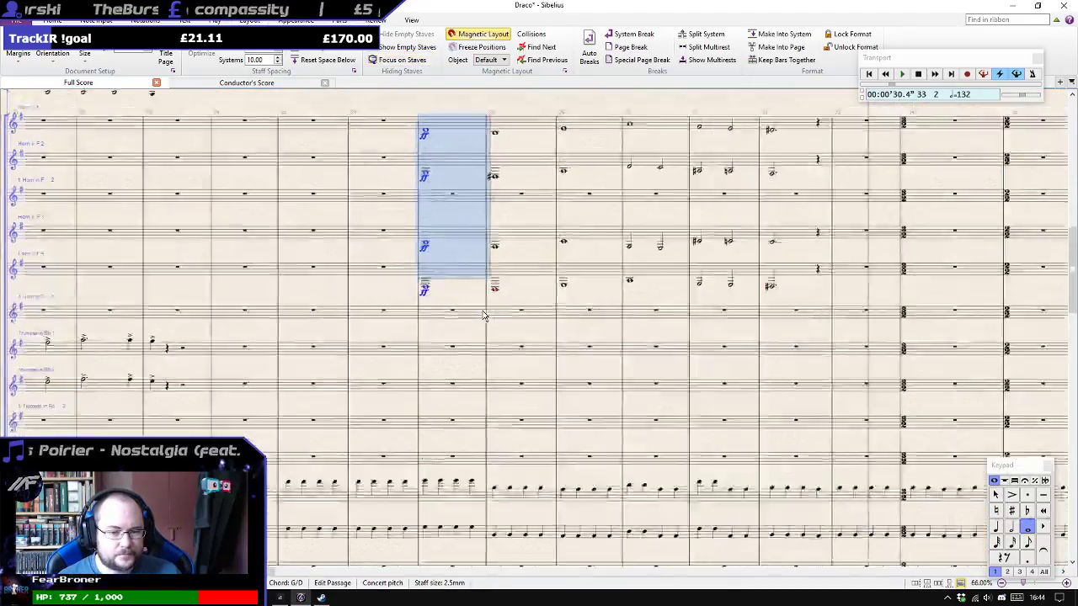
scroll(456, 392, "down", 5)
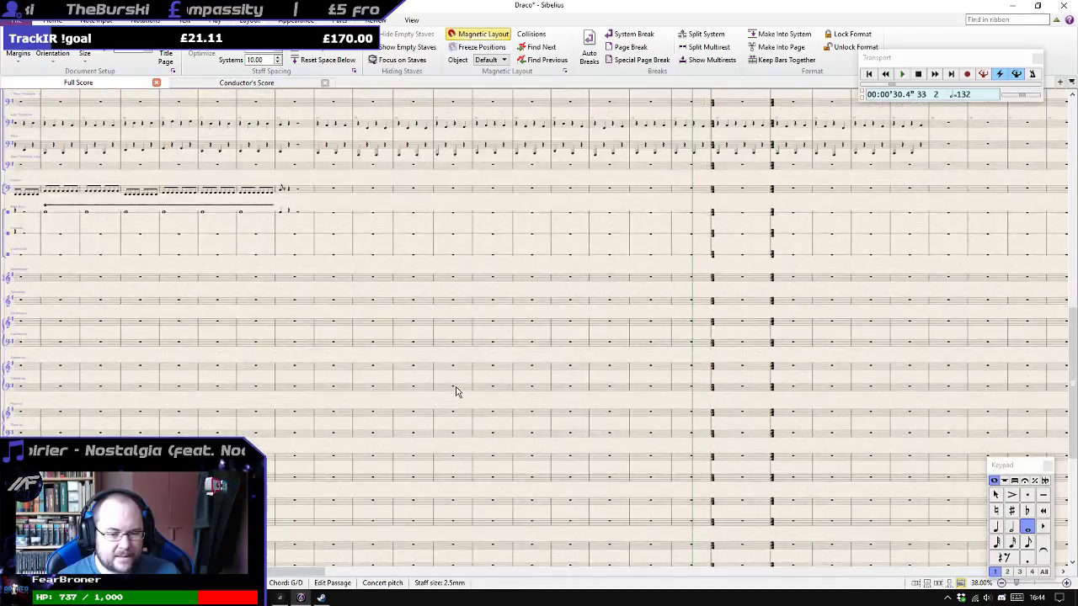
scroll(370, 455, "down", 1)
left_click(338, 516)
scroll(329, 463, "down", 5)
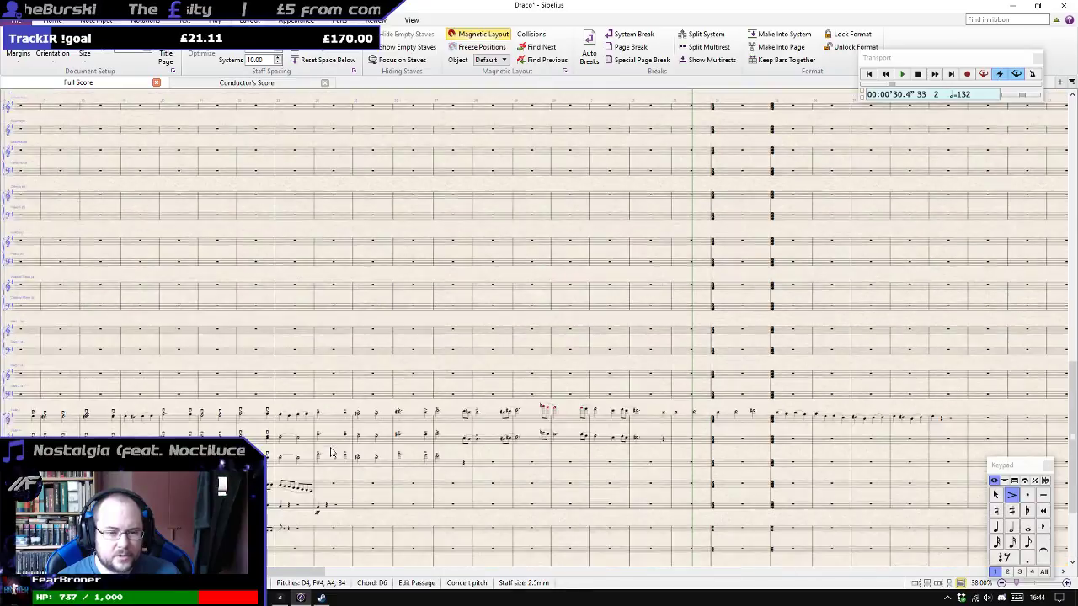
scroll(332, 438, "up", 3)
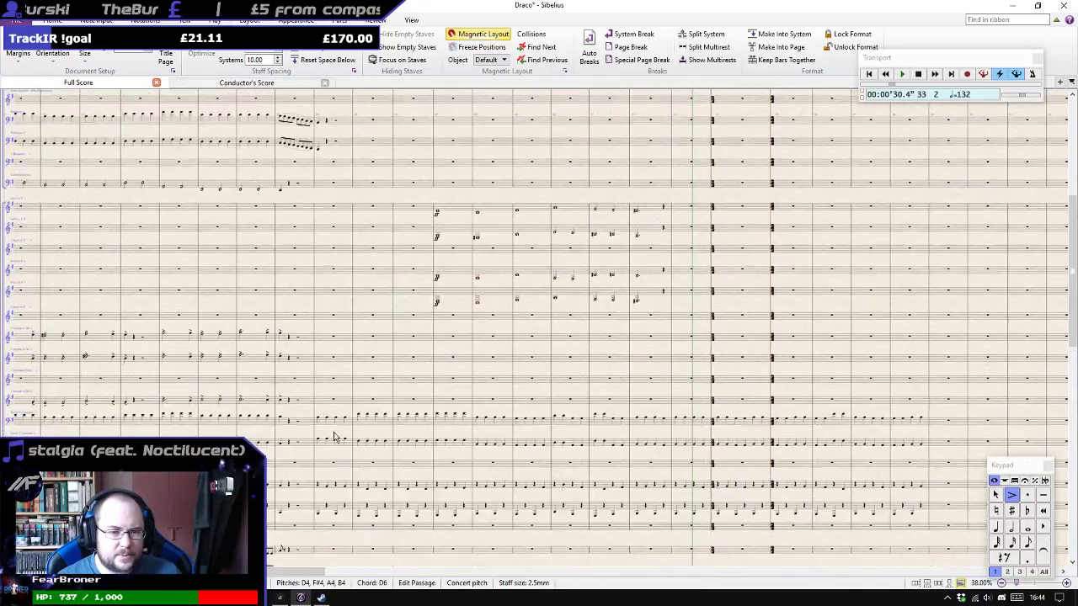
left_click(321, 401)
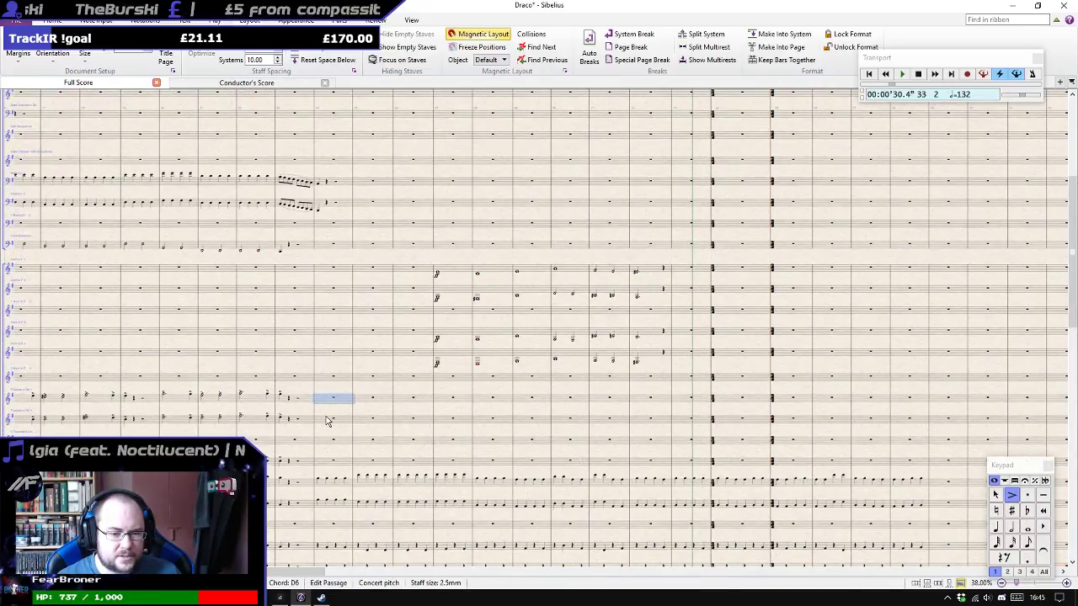
left_click(326, 420, "ctrl")
left_click(326, 462, "ctrl")
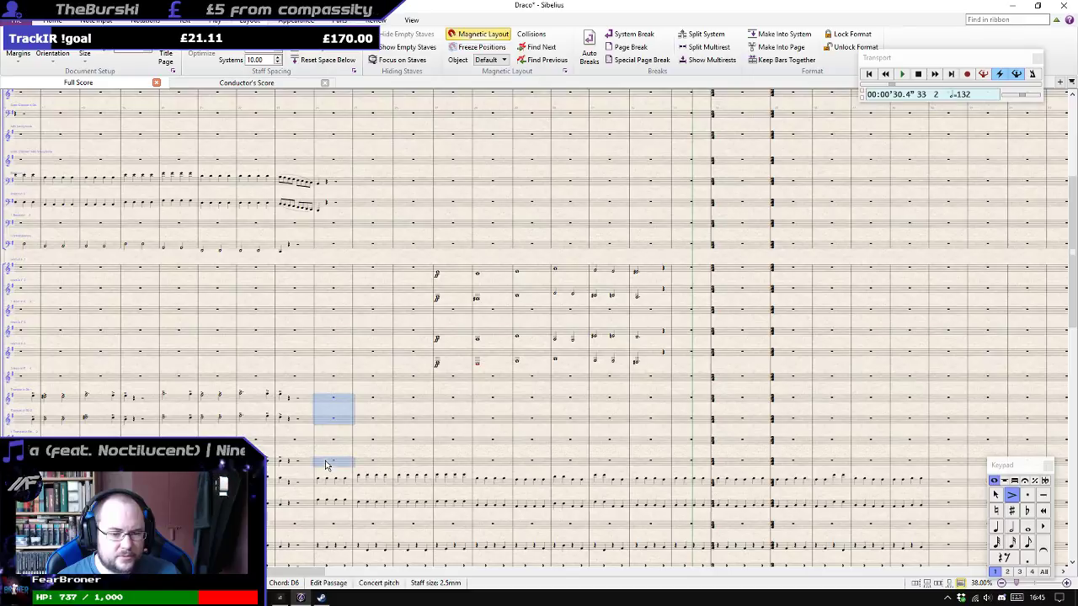
left_click(411, 61)
scroll(317, 535, "up", 4)
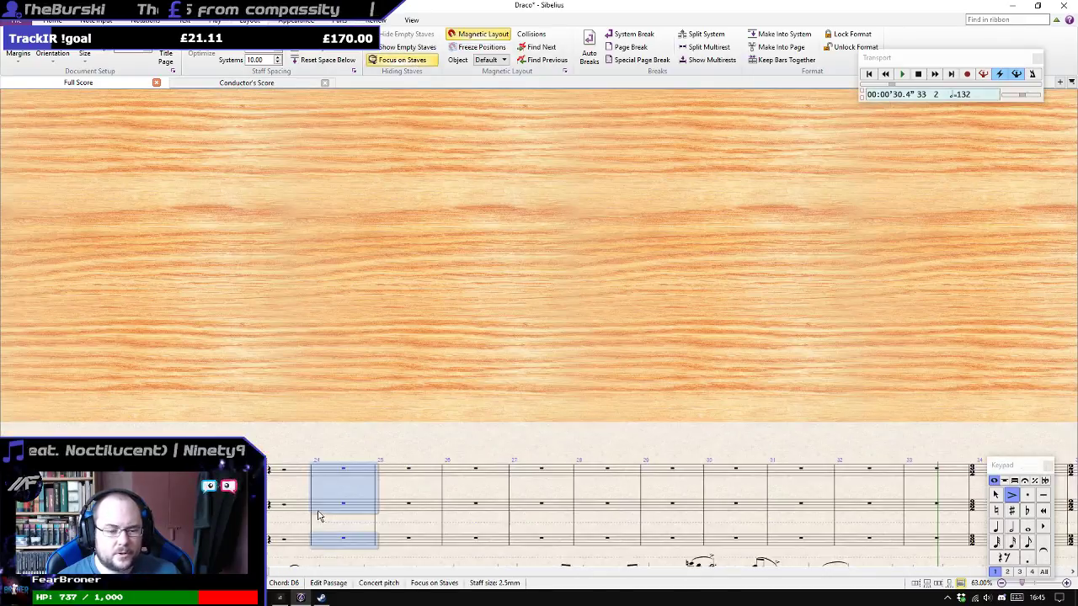
left_click_drag(355, 367, 400, 119)
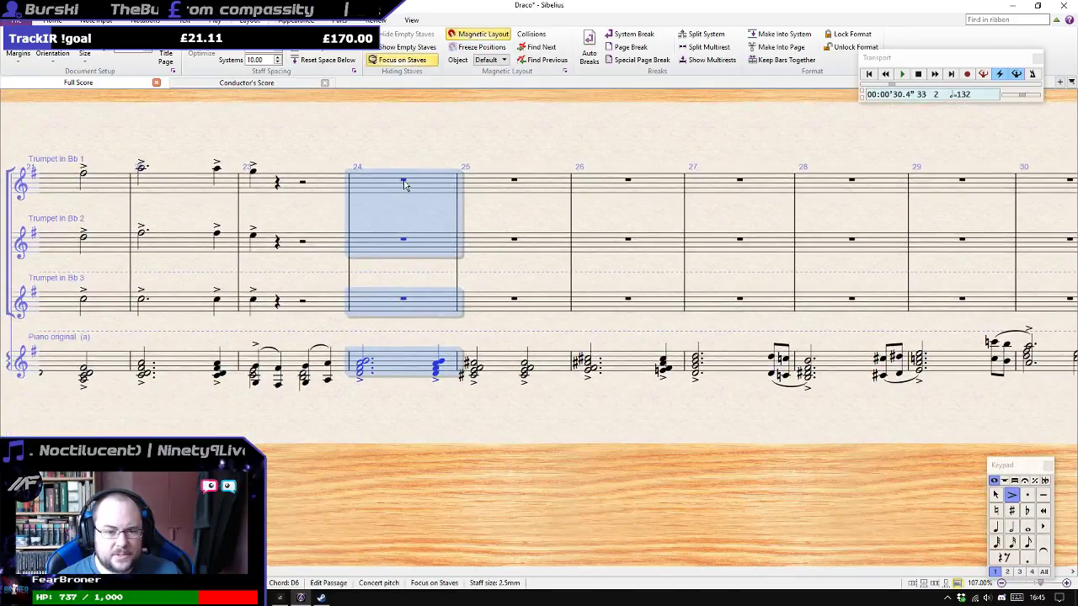
Enter a dotted half-note B and quarter-note B in bar 24 of Trumpet in Bb 1, and two half-note A#s in bar 25.
key("Escape")
key("5")
key("period")
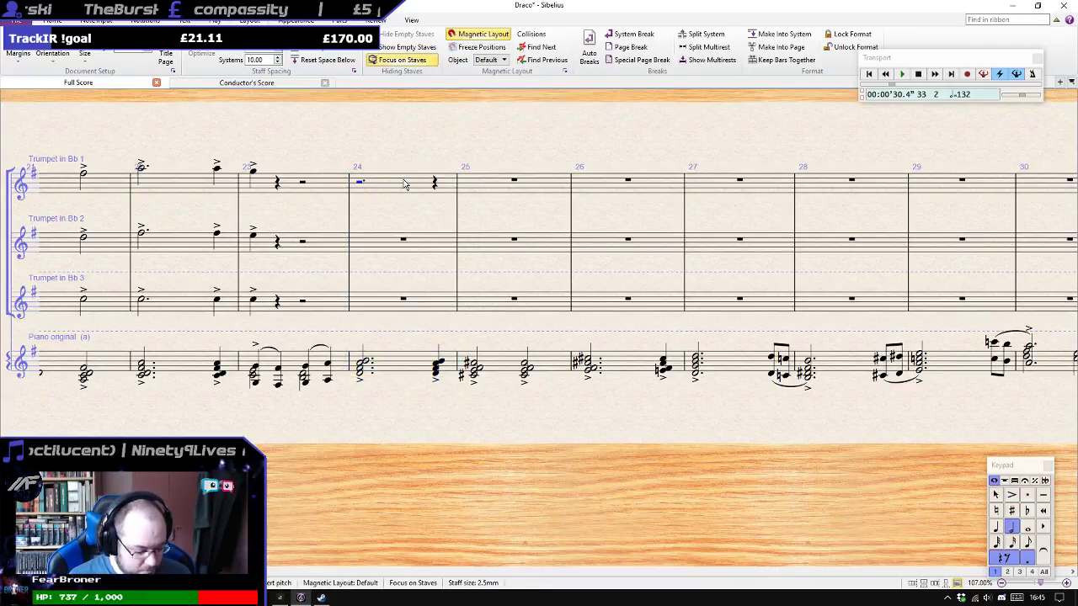
key("b")
key("ctrl+Down")
key("4")
key("a")
key("5")
key("8")
key("g")
key("g")
Enter a dotted half-note C# and quarter-note C# in bar 26 of Trumpet in Bb 1, and a dotted half-note D in bar 27.
key("period")
key("8")
key("g")
key("4")
key("g")
key("5")
key("period")
key("a")
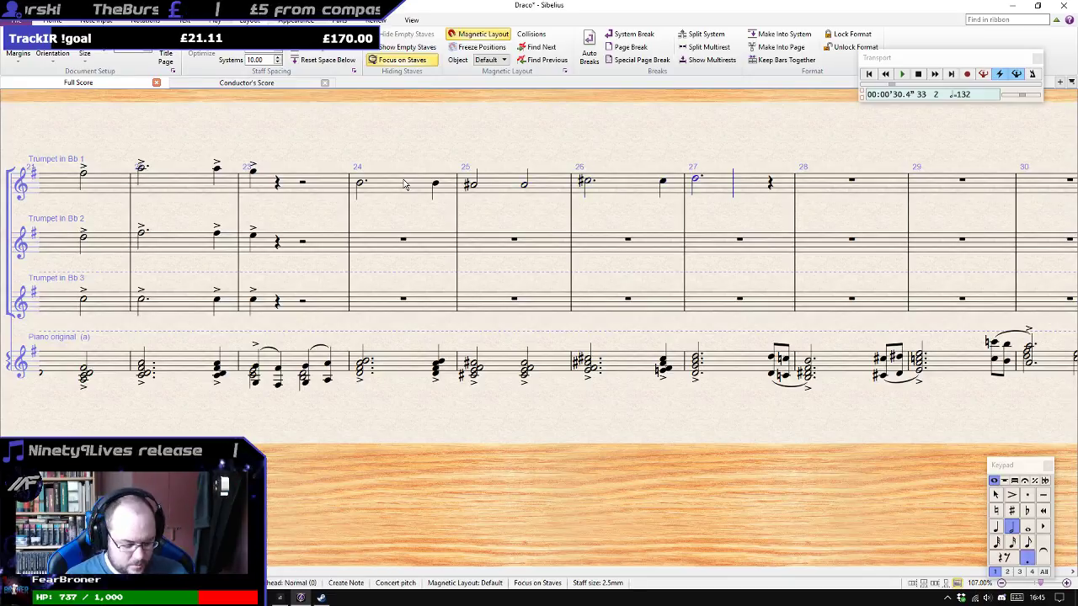
key("Escape")
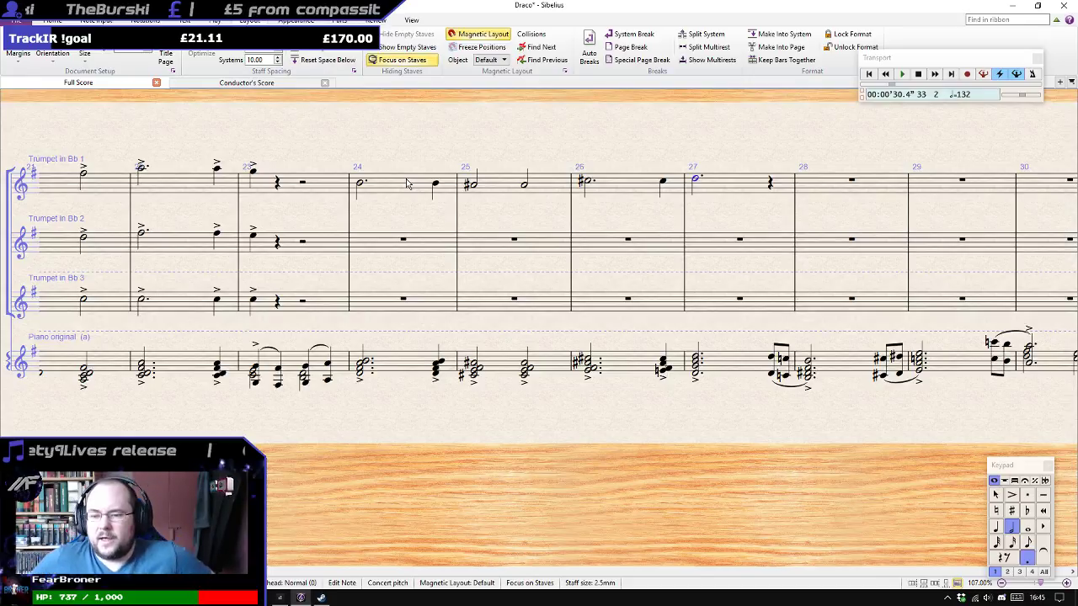
Enter a dotted half-note A and quarter-note A in bar 24 of Trumpet in Bb 2, and two half-note F#s in bar 25.
left_click(403, 241)
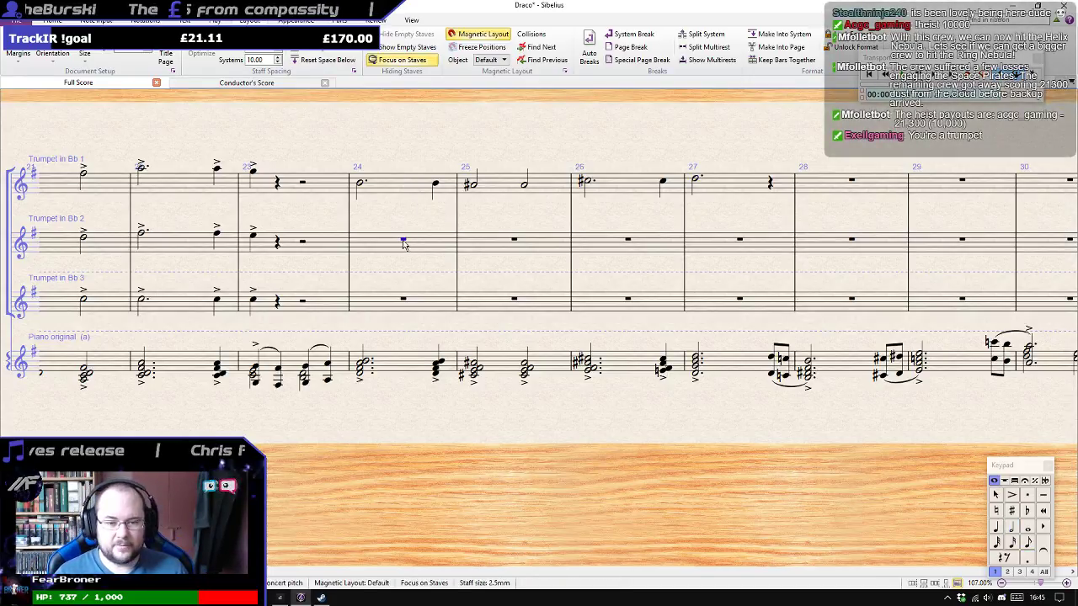
key("4")
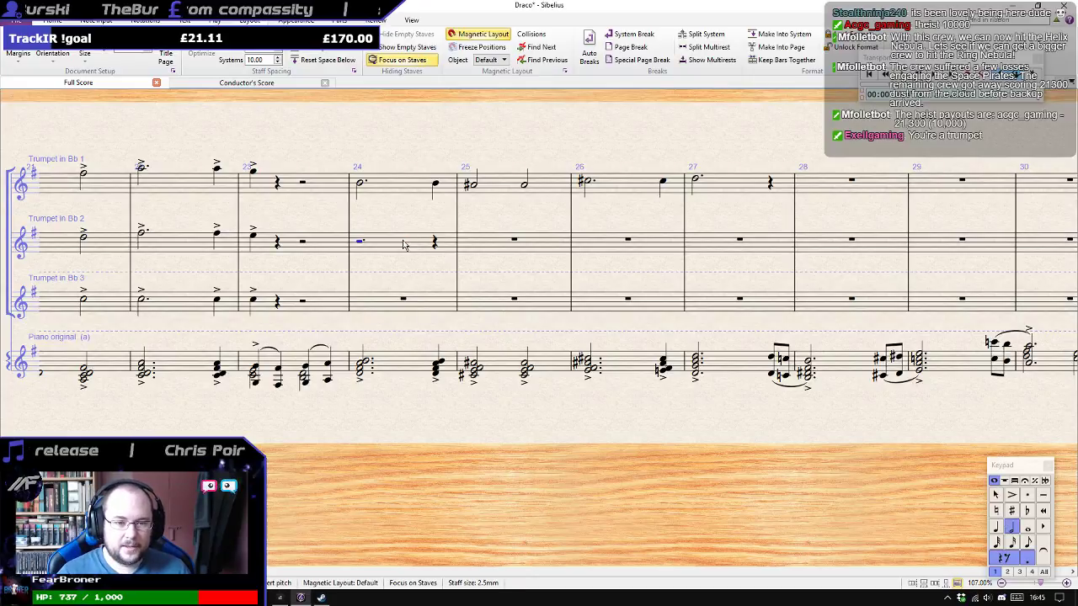
key("f")
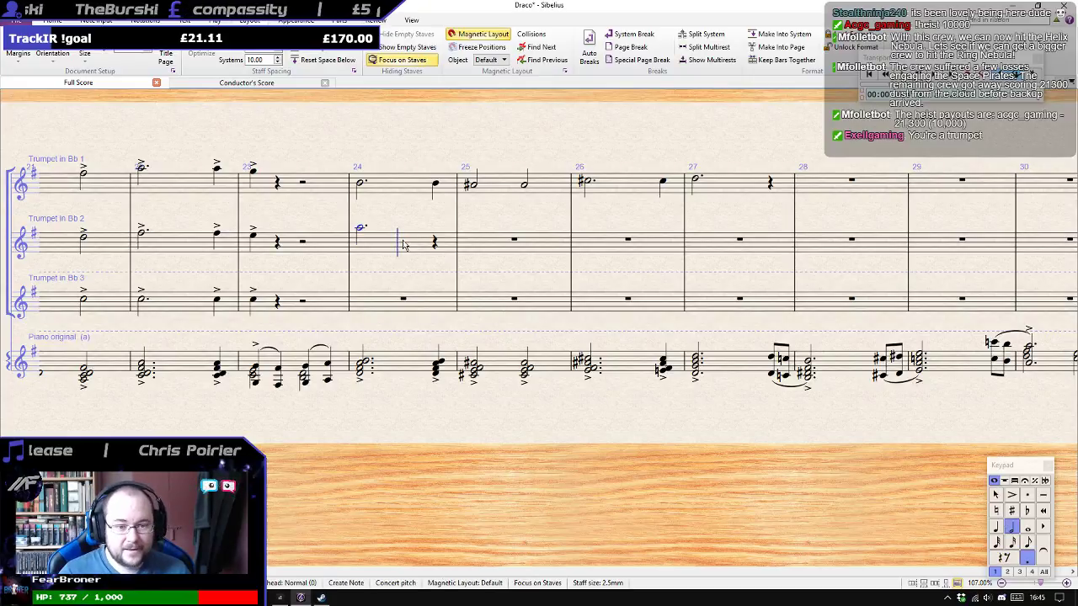
key("ctrl+Down")
key("4")
key("f")
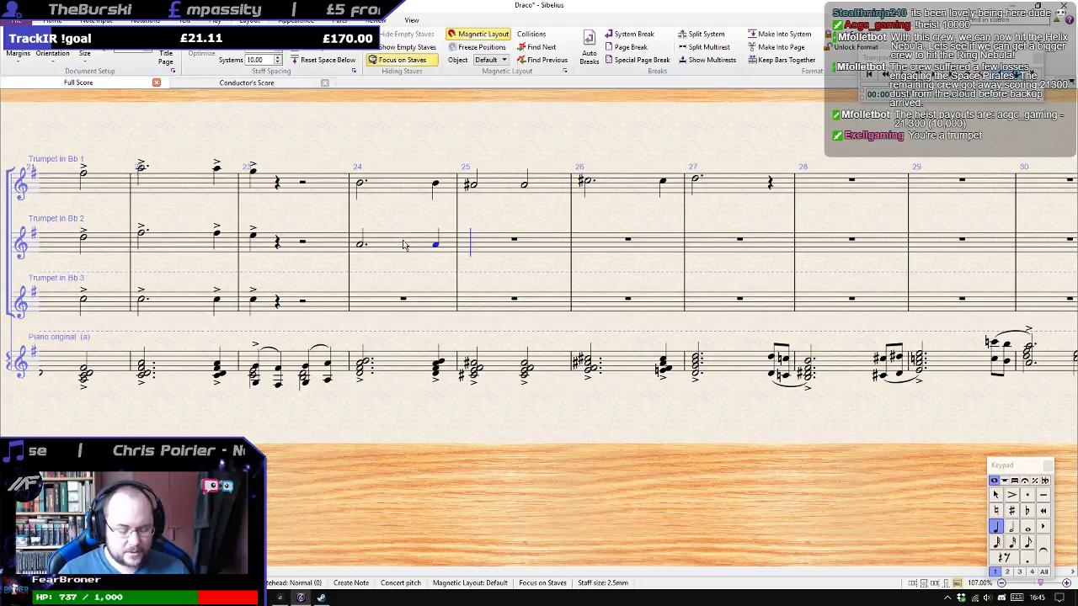
key("5")
key("f")
key("f")
Enter a dotted half-note A# and a quarter-note A# in bar 26 of Trumpet in Bb 2.
key("8")
key("period")
key("d")
key("ctrl+Up")
key("Down")
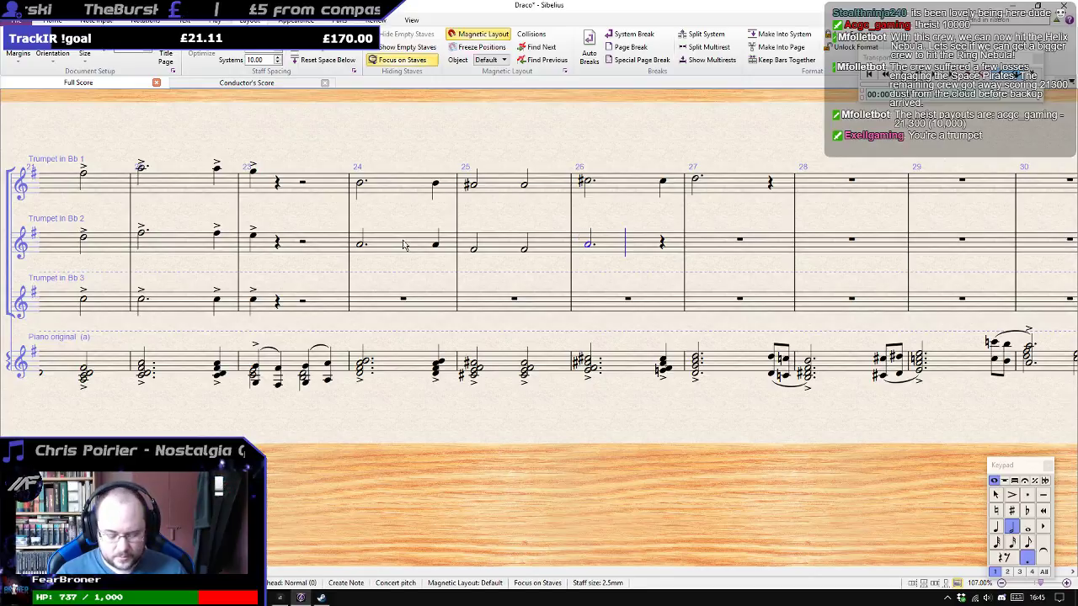
key("KP_8")
key("KP_4")
key("a")
Enter a dotted half-note B in bar 27 of Trumpet in Bb 2, and accent all notes in bars 24 to 27 of Trumpets 1 and 2.
key("KP_5")
key("KP_Decimal")
key("KP_8")
key("a")
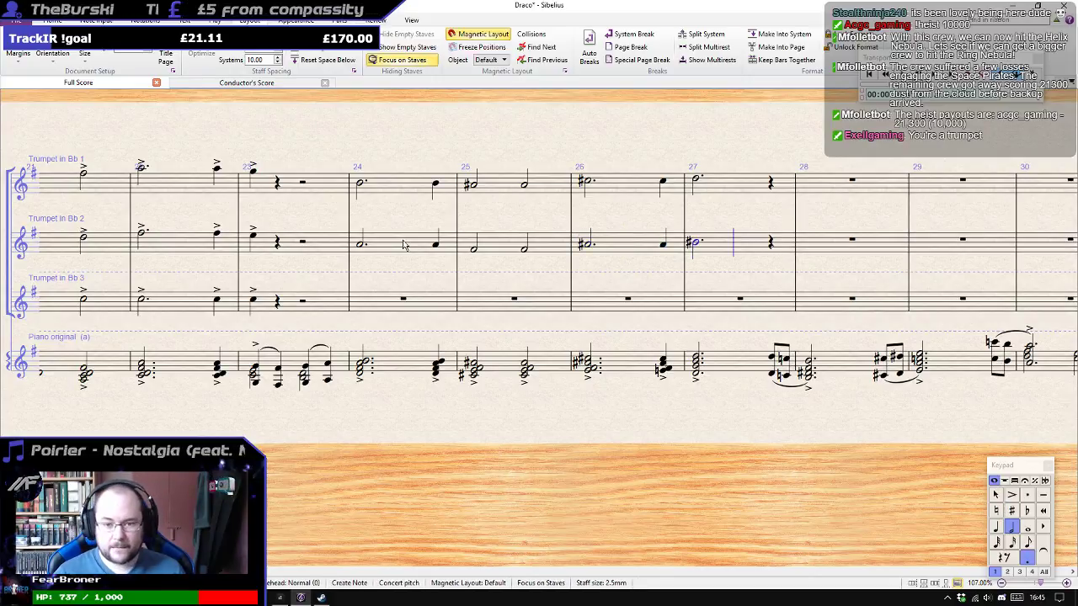
key("BackSpace")
key("a")
key("Escape")
left_click(363, 193, "shift")
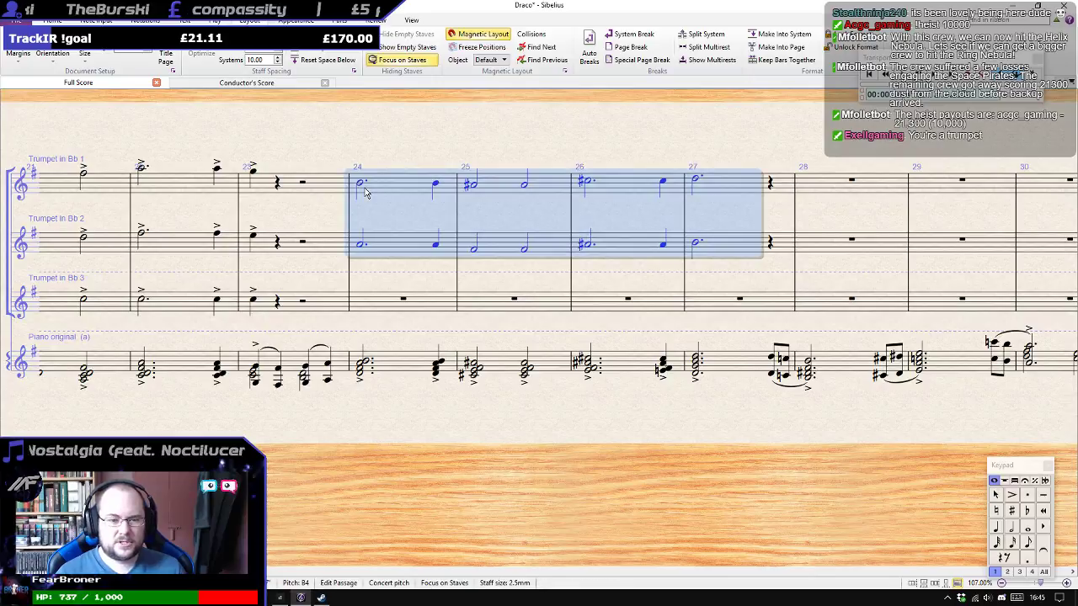
Enter a dotted half-note F# and quarter-note F# in bar 24 of Trumpet in Bb 3, and two half-note Es in bar 25.
left_click(404, 301)
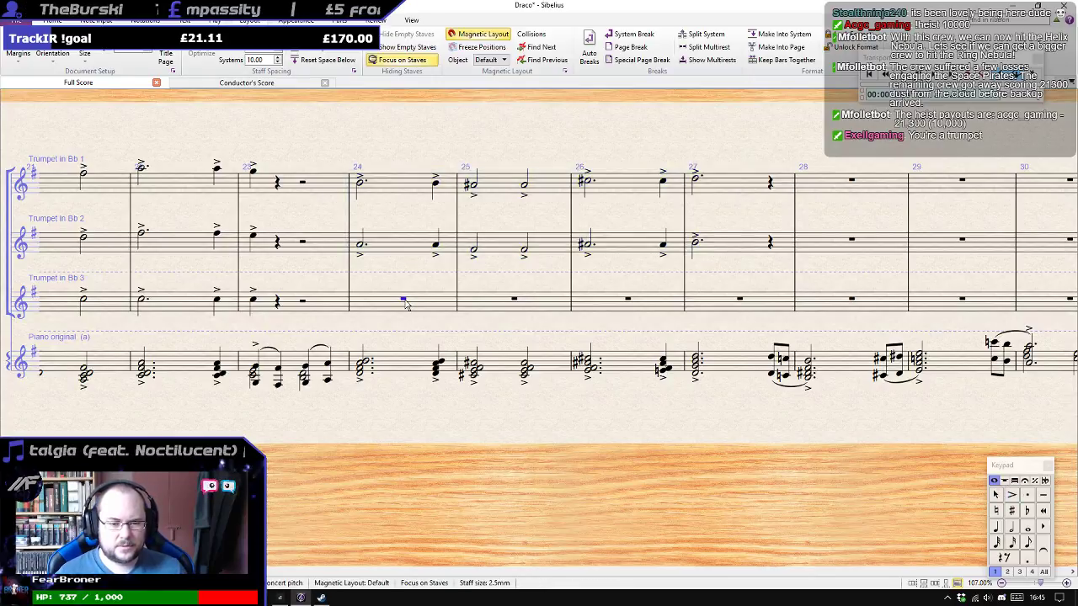
key("KP_Decimal")
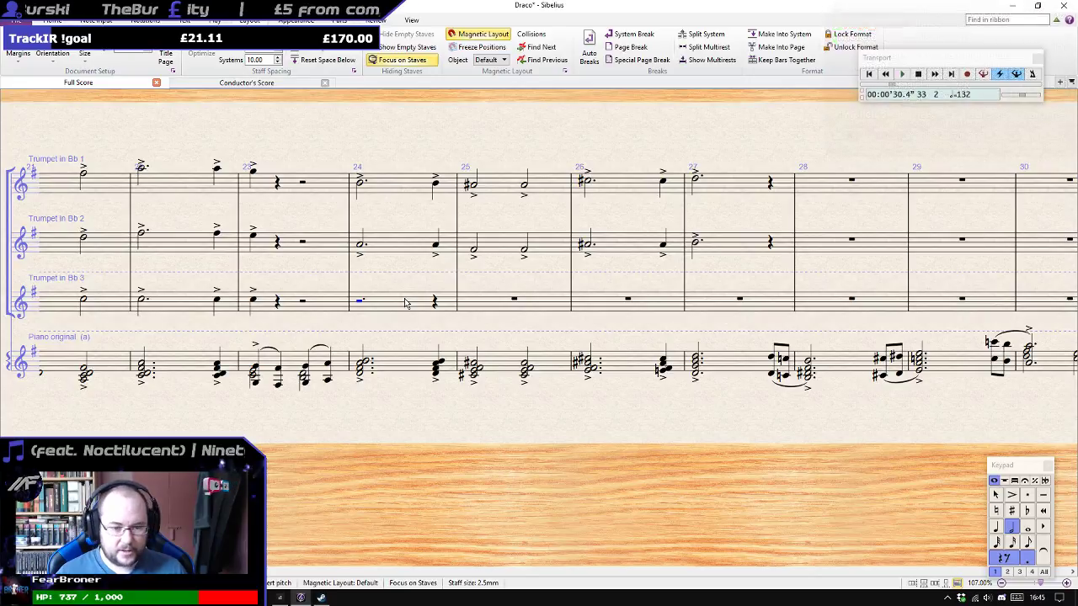
key("f")
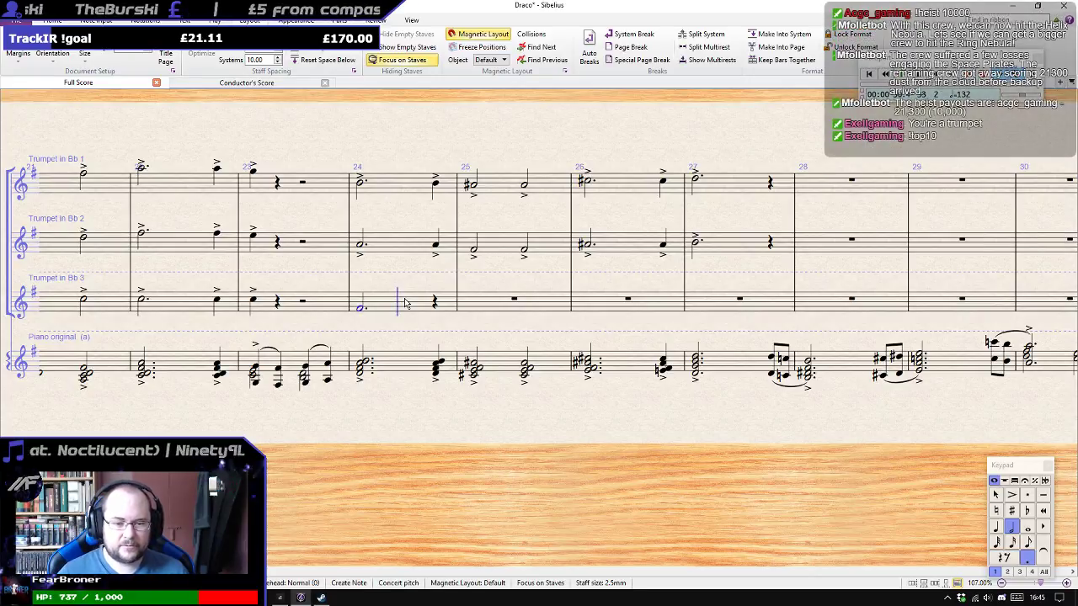
key("KP_4")
key("f")
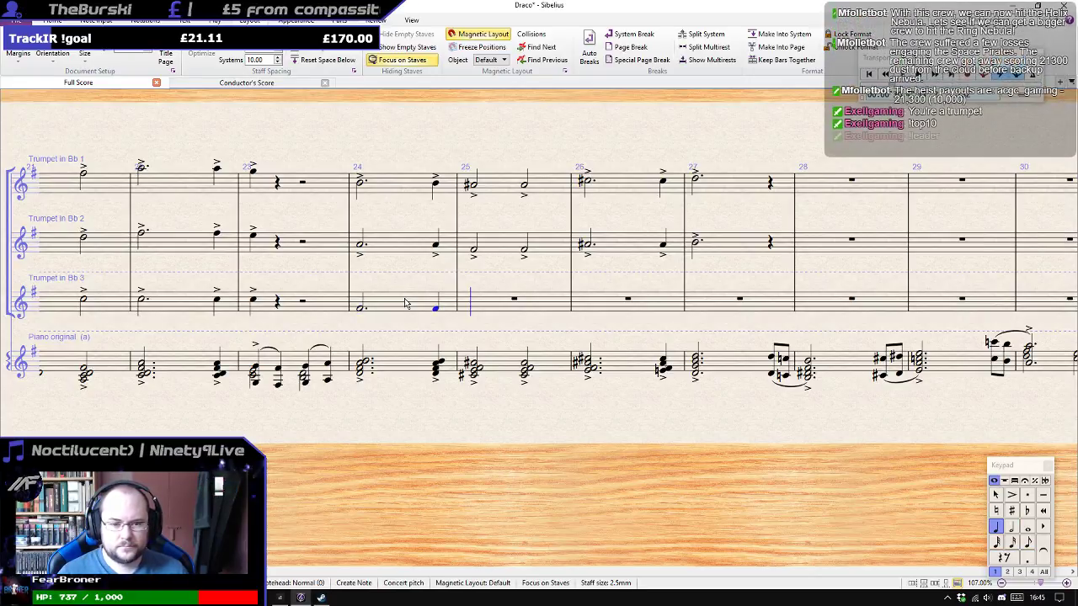
key("KP_5")
key("e")
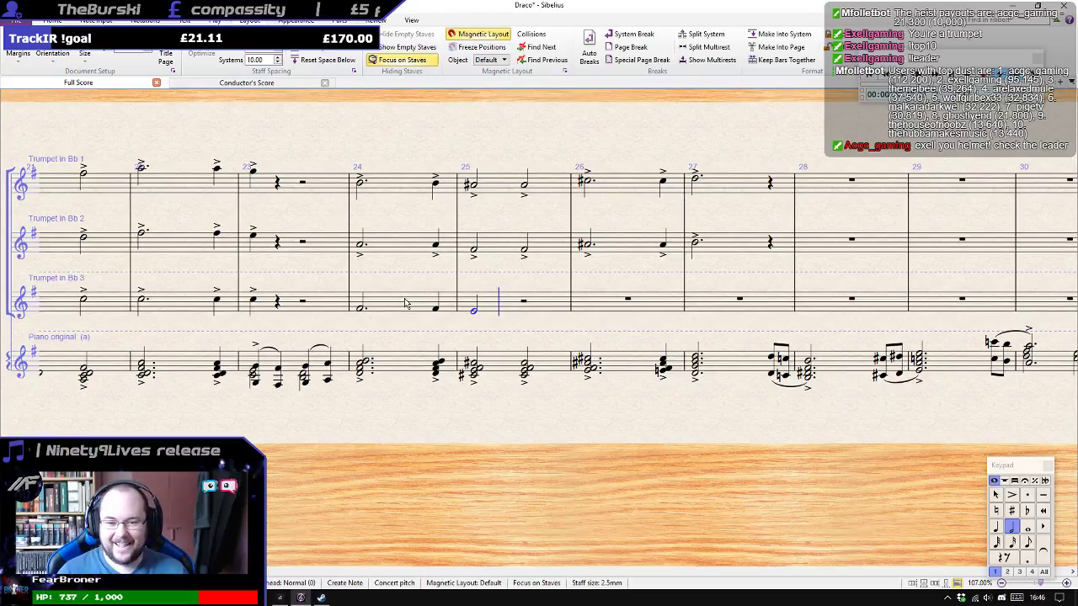
key("e")
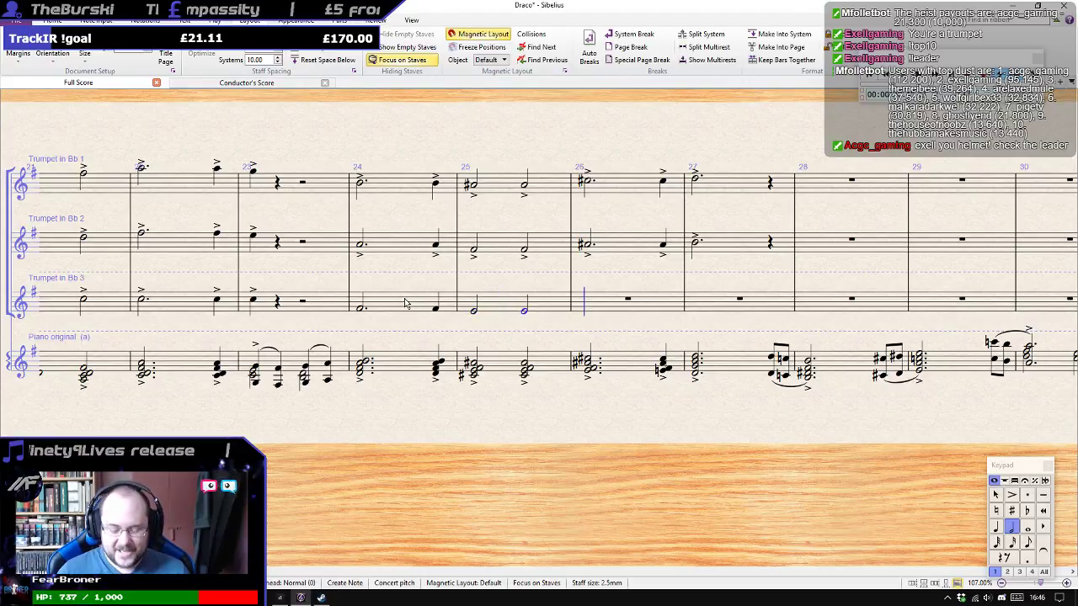
Enter a dotted half-note F# and quarter-note E in bar 26 of Trumpet in Bb 3, and a dotted half-note G in bar 27.
key("KP_Decimal")
key("KP_8")
key("g")
key("KP_4")
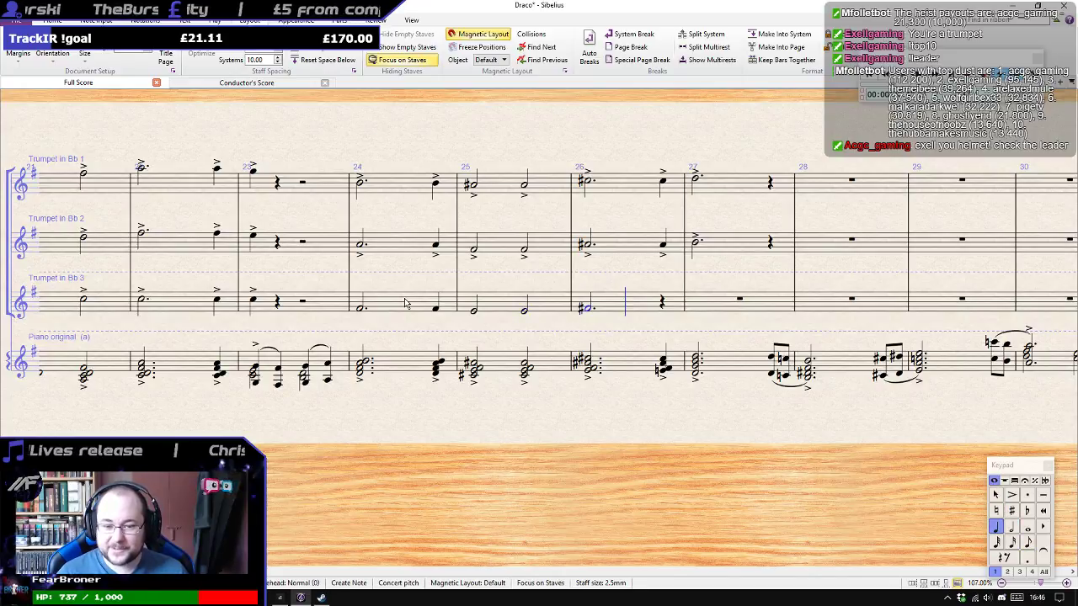
key("e")
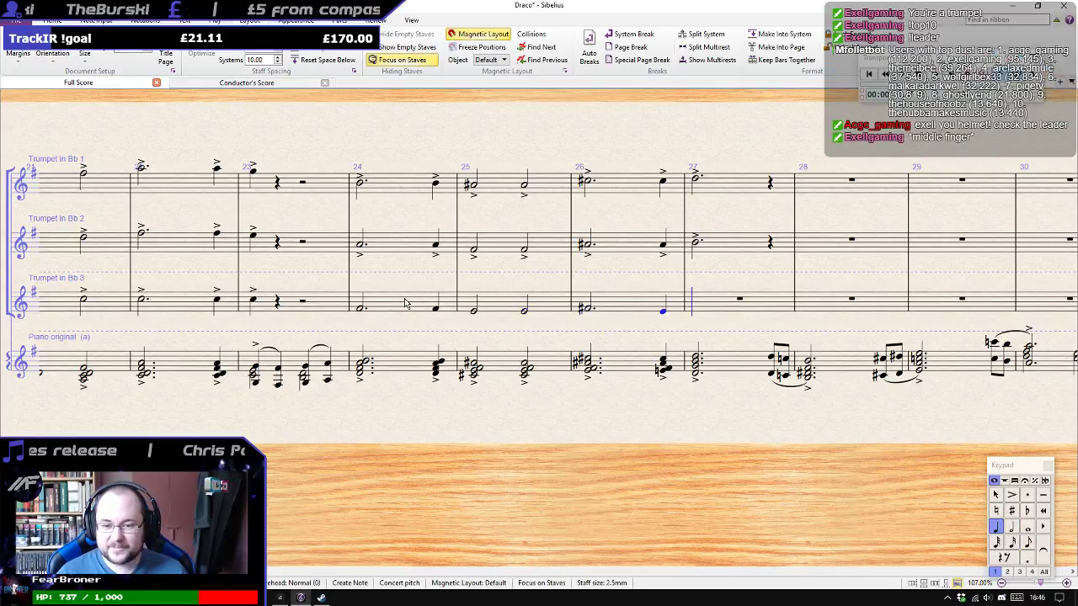
key("KP_5")
key("KP_Decimal")
key("g")
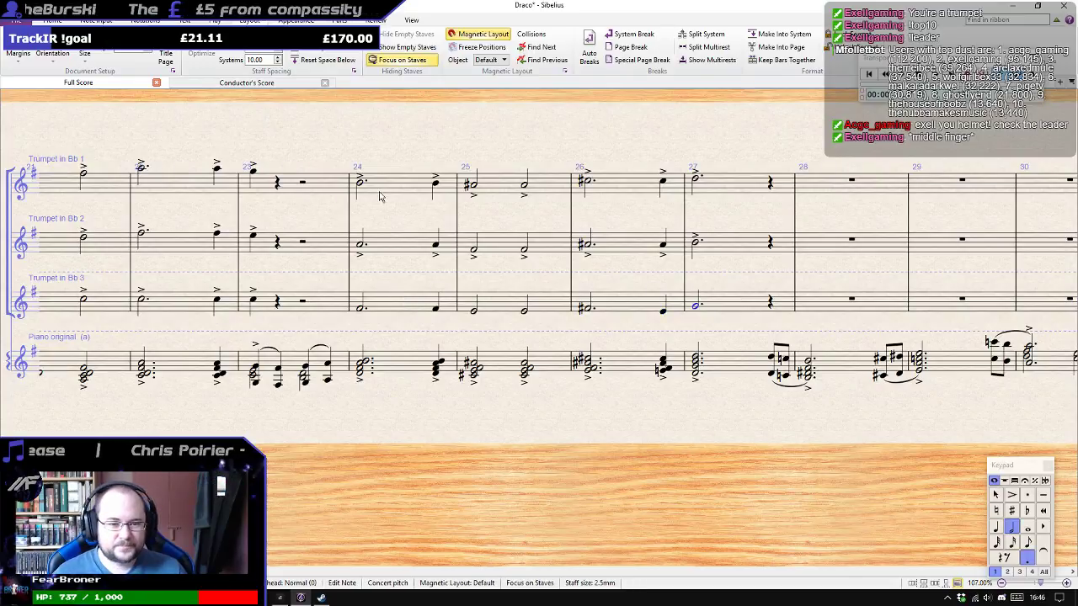
Accent all notes in bars 24 to 27 of Trumpet in Bb 3.
left_click(404, 305)
left_click(720, 306, "shift")
key("KP_Divide")
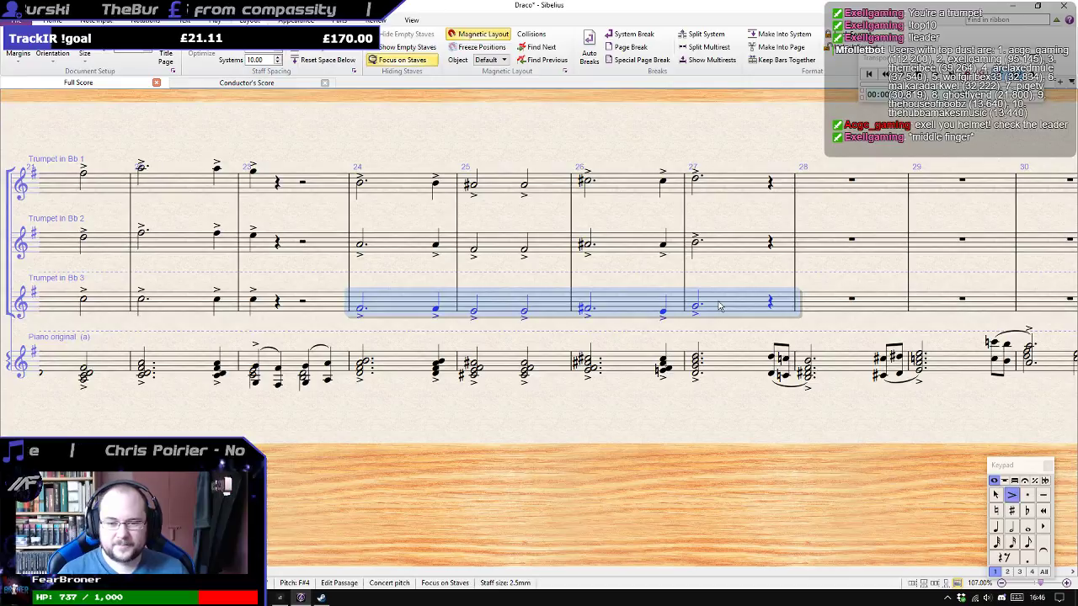
Play back the three trumpet parts from bar 24.
left_click(386, 192, "shift")
key("ctrl+alt+f")
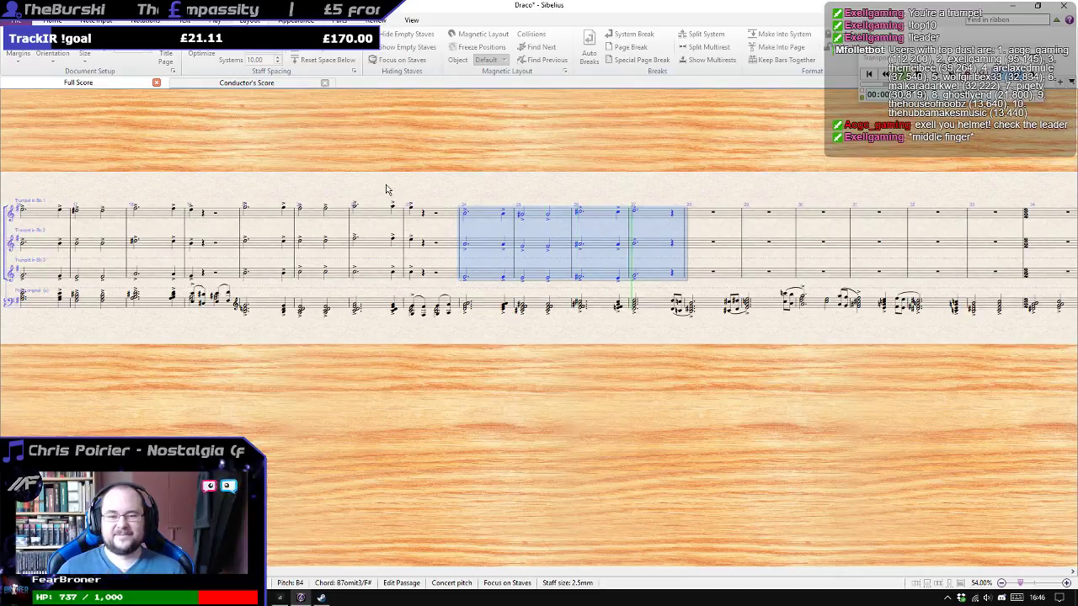
Select bars 24 to 26 of the three trumpet parts and play back the passage.
key("ctrl+alt+f")
left_click(584, 334)
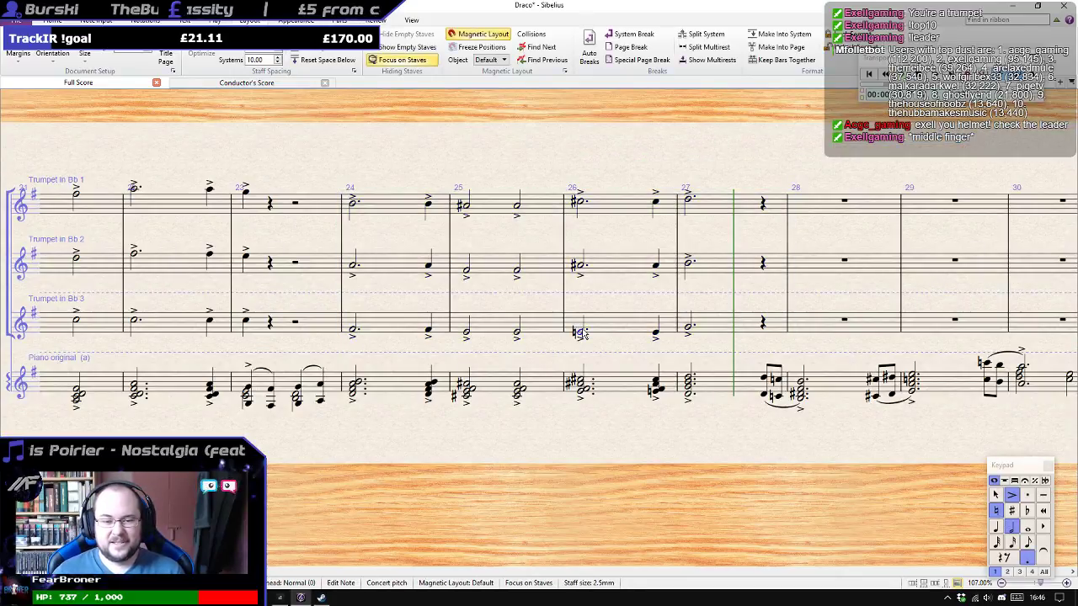
left_click(614, 331)
left_click(383, 216, "shift")
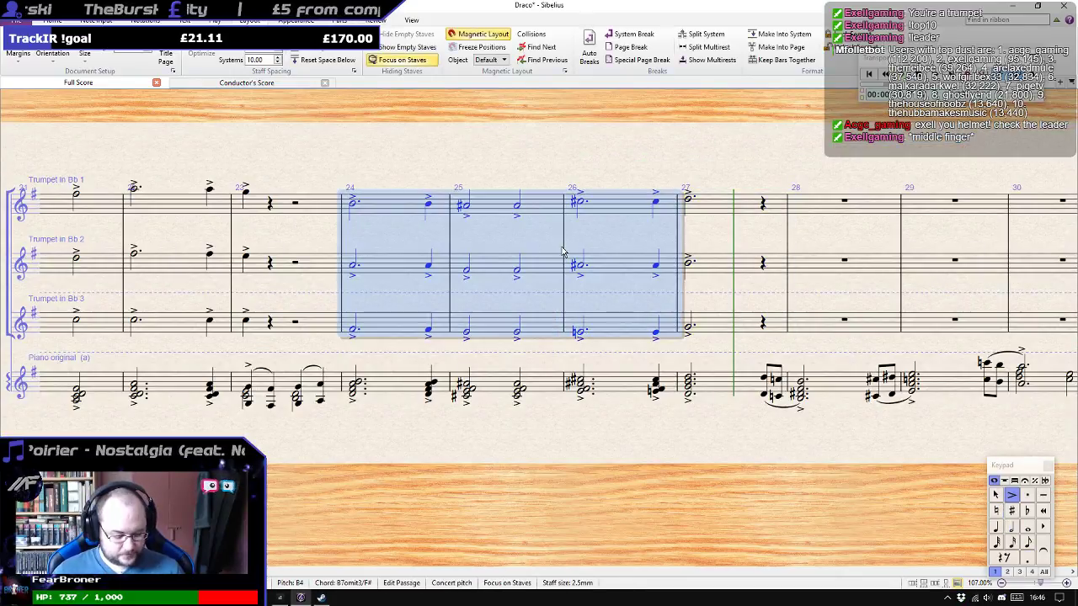
key("p")
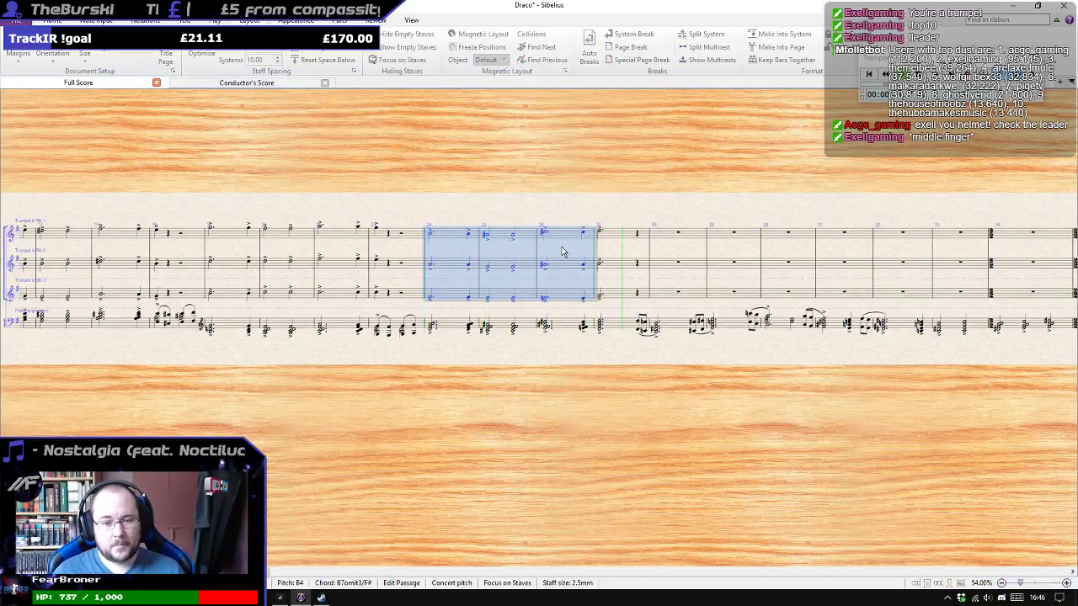
key("Escape")
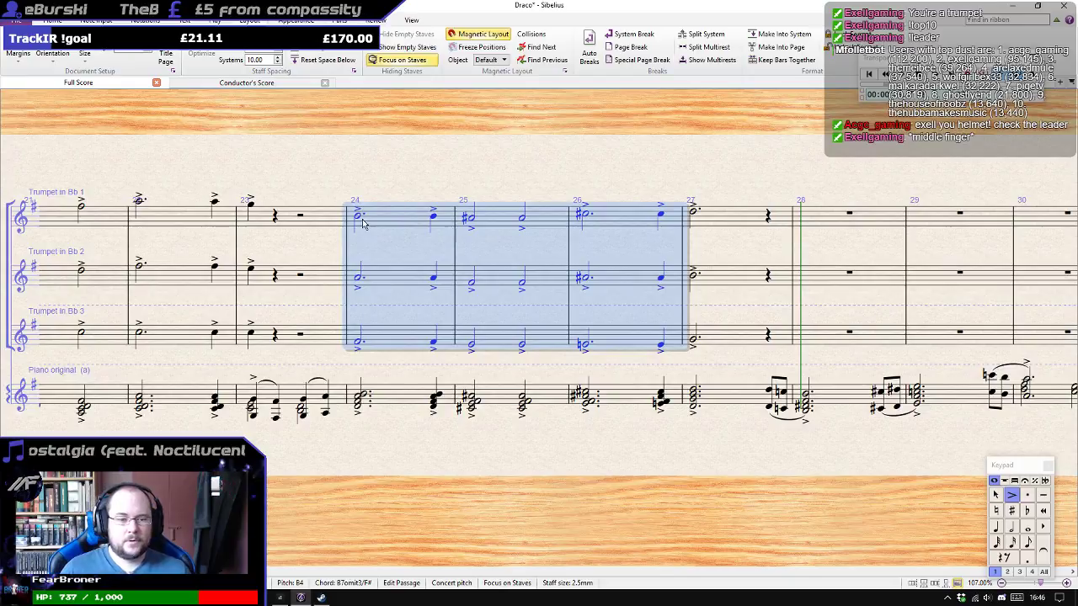
Show all staves again and select bar 27 of Piano original (a) together with bar 27 of Piccolo and both flutes.
left_click(415, 61)
left_click_drag(723, 271, 466, 229)
scroll(450, 261, "down", 10)
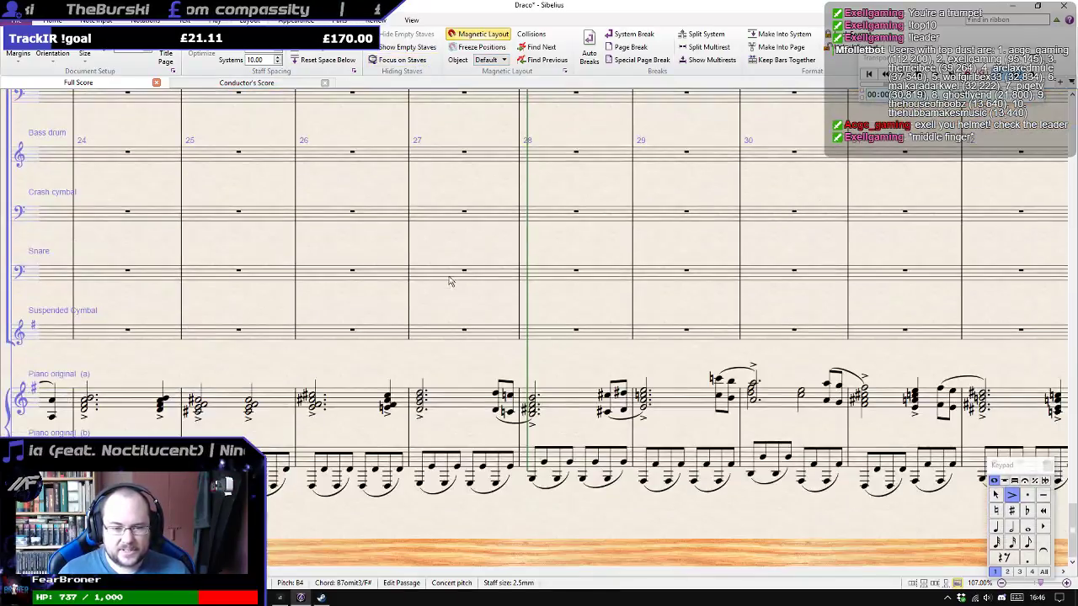
scroll(450, 388, "down", 5)
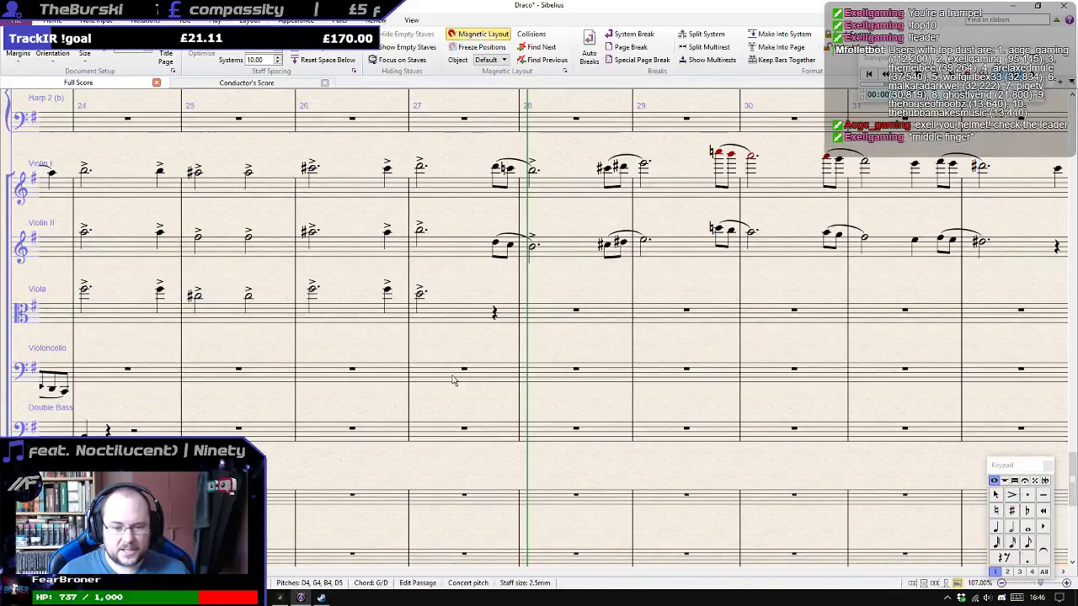
scroll(452, 379, "up", 5)
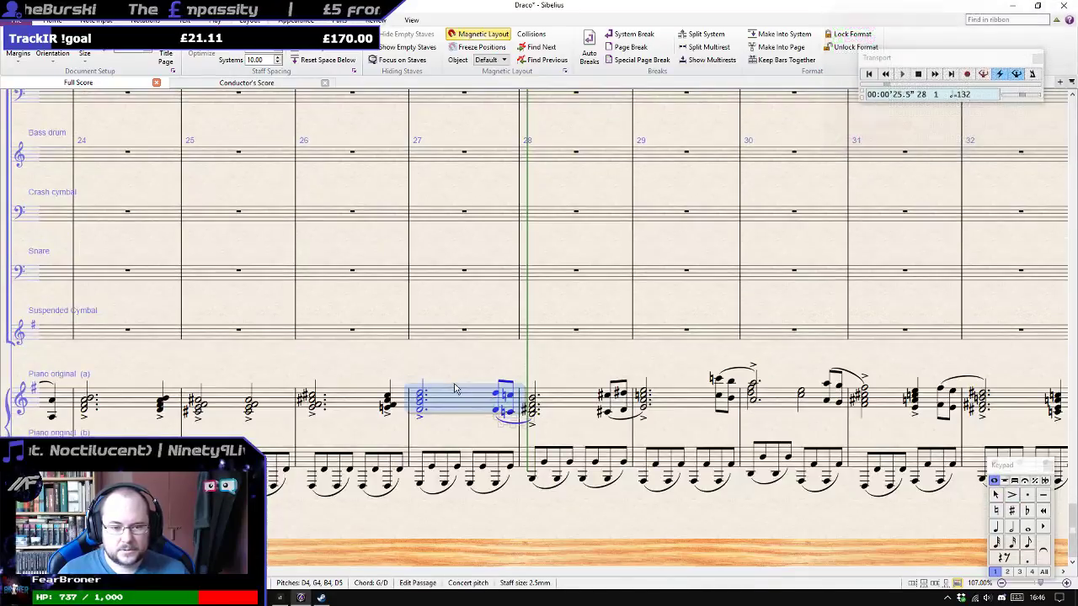
scroll(453, 371, "up", 10)
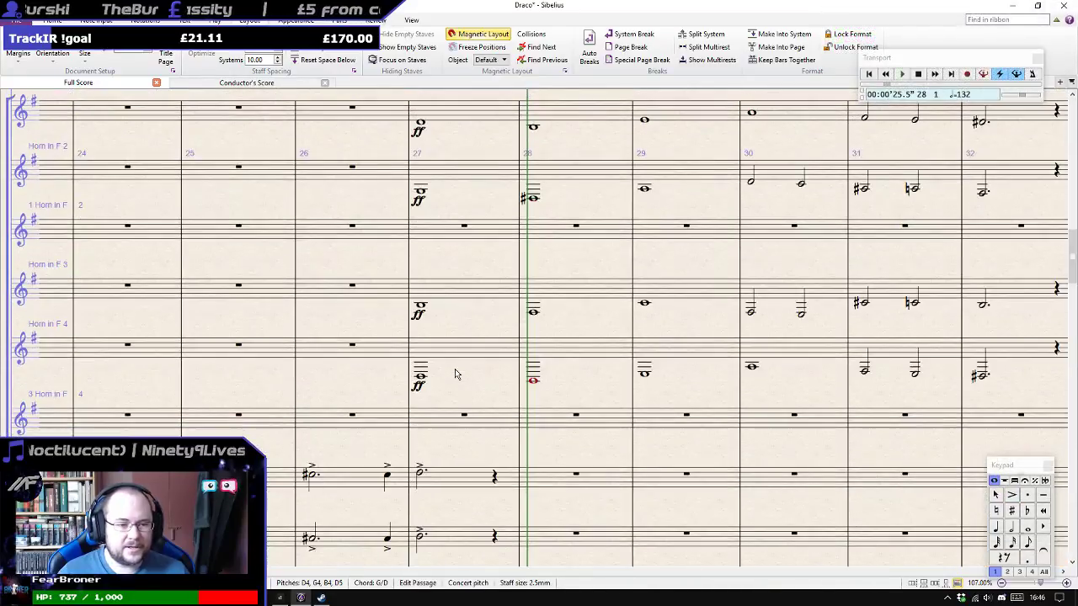
scroll(455, 366, "up", 2)
left_click_drag(428, 212, 433, 328)
scroll(433, 329, "down", 4)
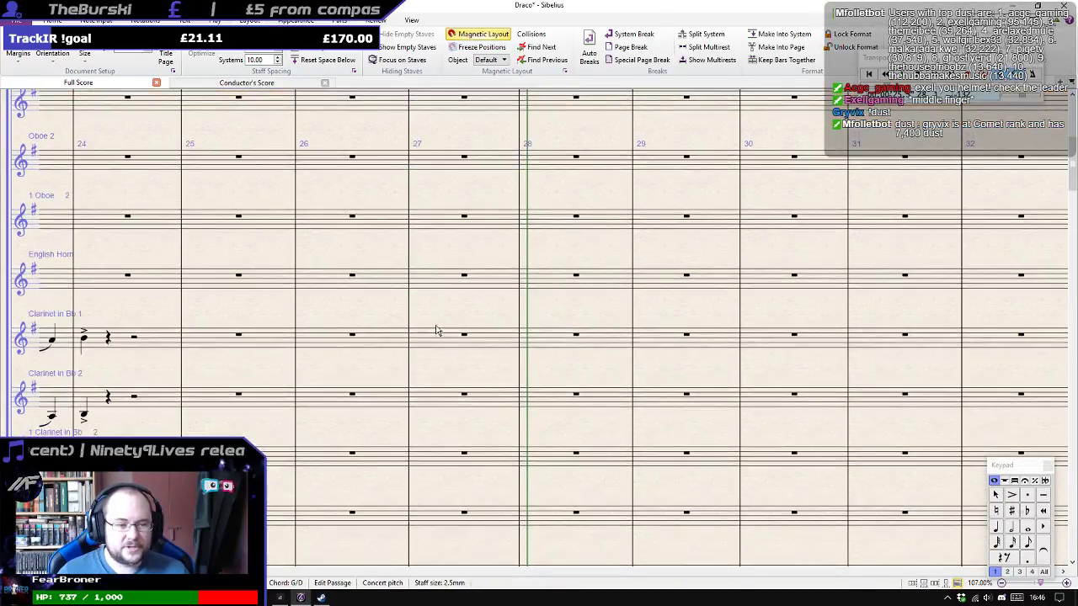
Add bar 27 of both oboes and both clarinets to the selection and focus the view on the selected staves.
left_click(430, 167)
scroll(453, 185, "up", 1)
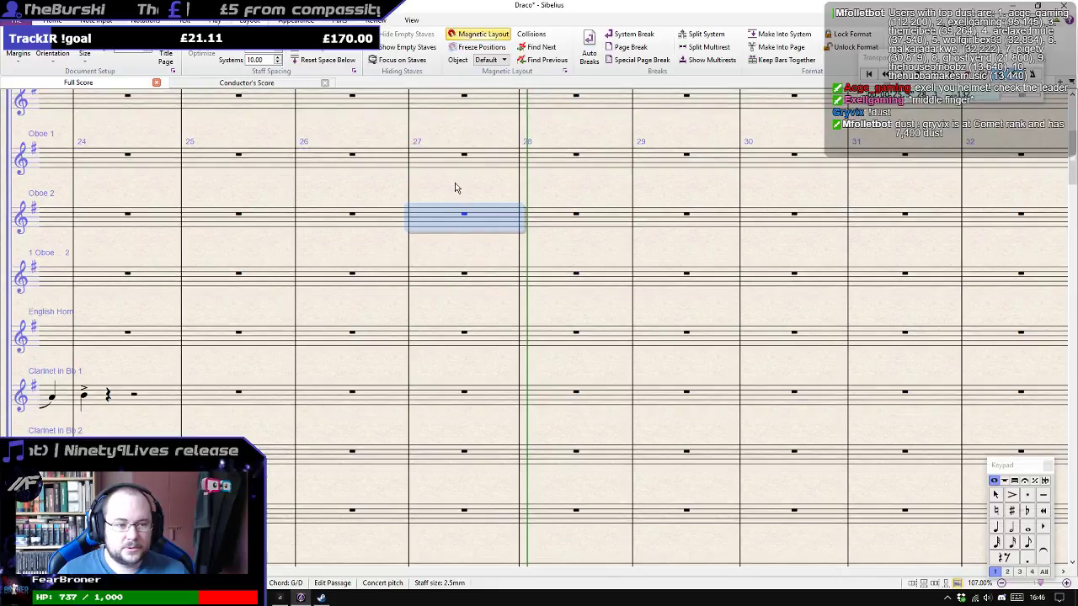
left_click(453, 164, "shift")
scroll(457, 212, "down", 3)
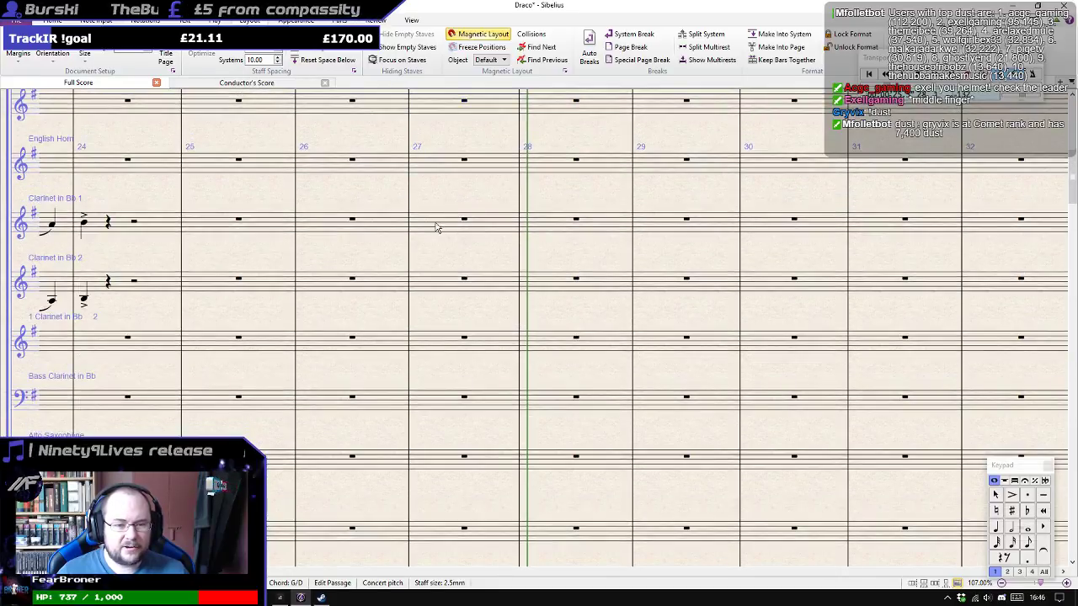
left_click(442, 234)
left_click(438, 284, "shift")
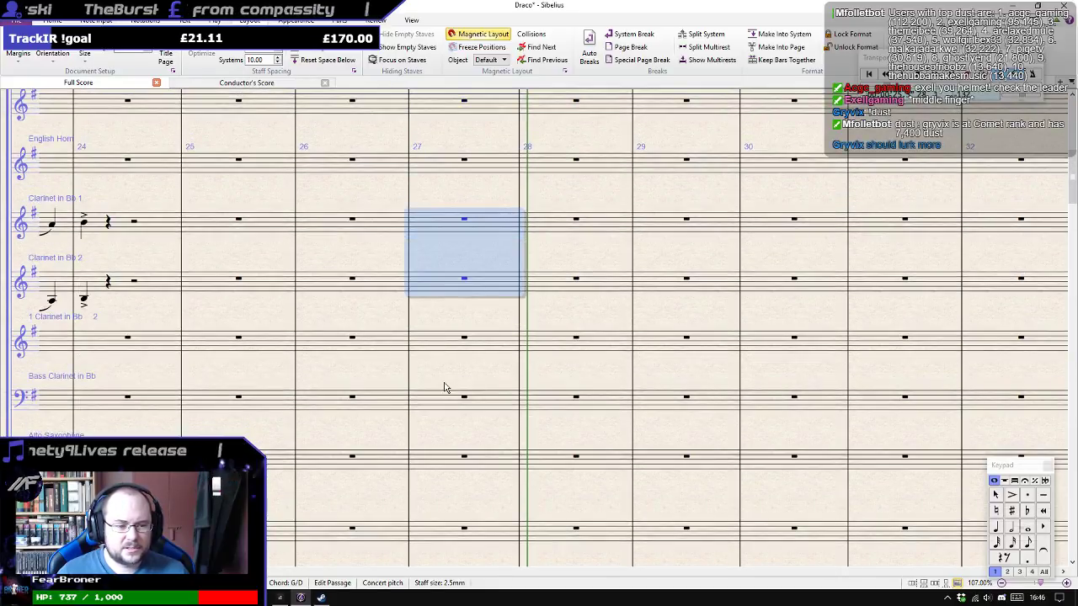
scroll(445, 387, "down", 3)
scroll(437, 376, "down", 3)
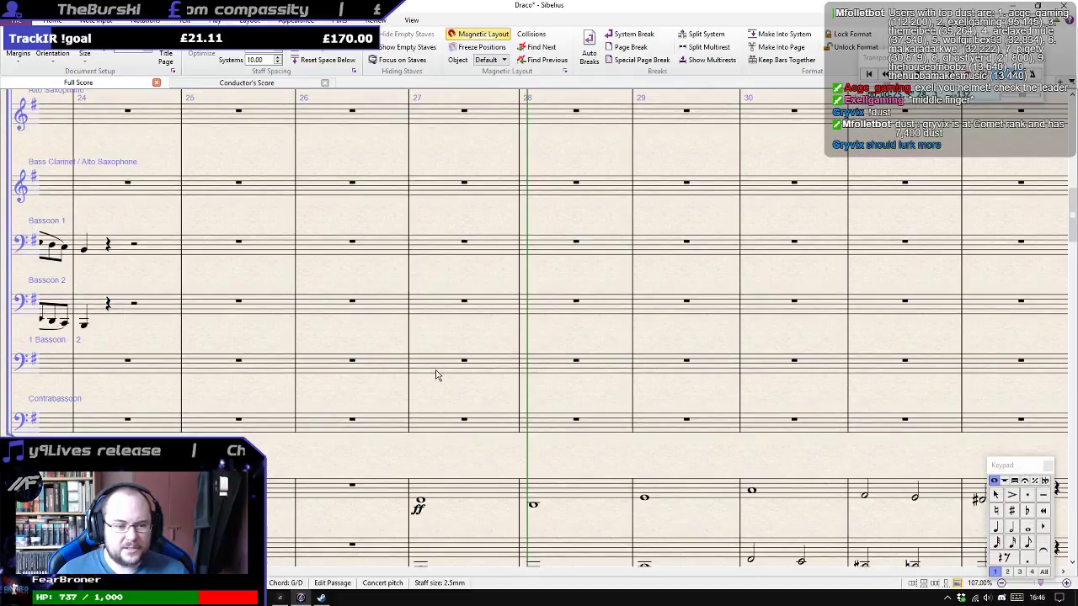
left_click(401, 60)
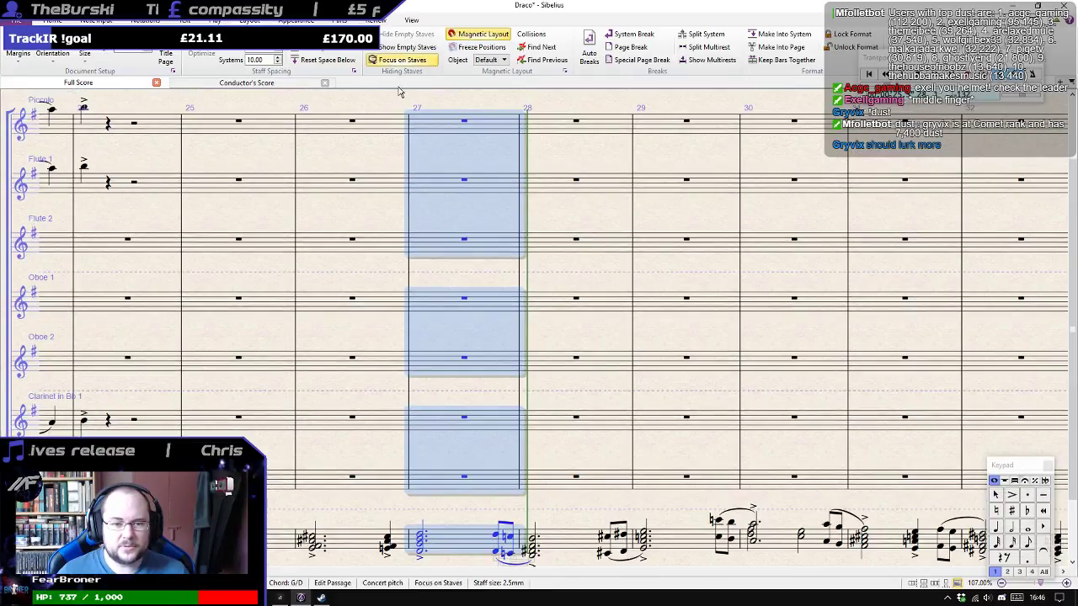
Remove the two clarinets from the selection and refocus the view on Piccolo, flutes, oboes and Piano original (a).
scroll(472, 250, "up", 3)
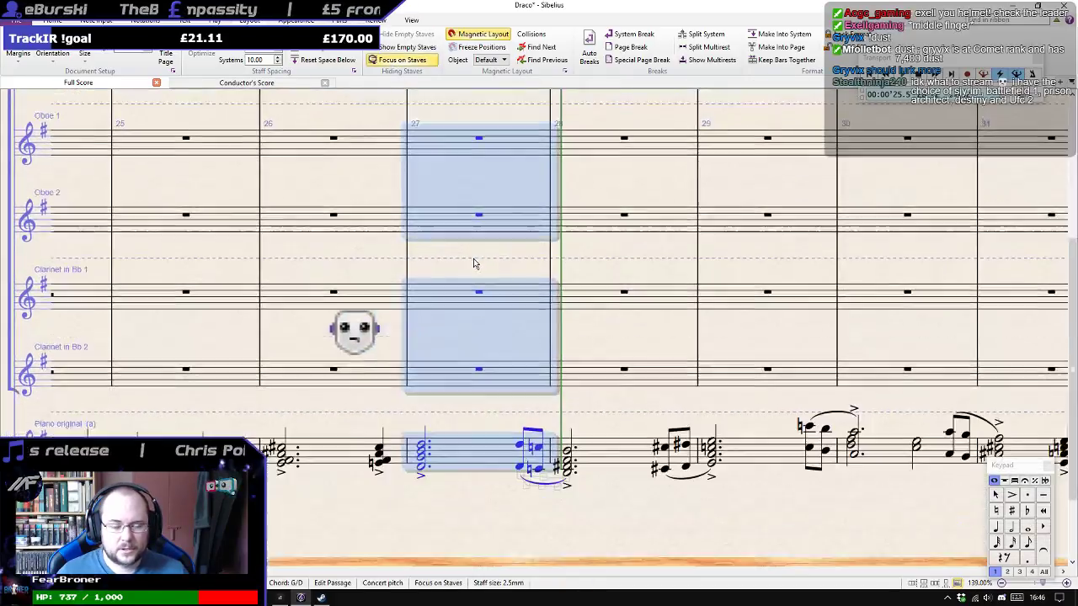
scroll(474, 264, "up", 1)
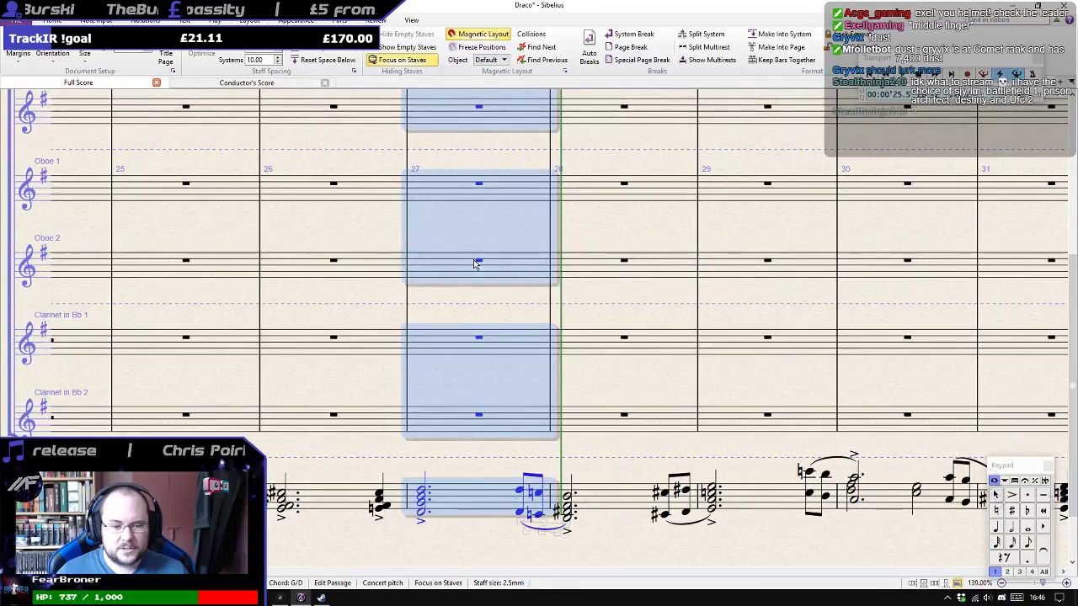
left_click(491, 350, "ctrl")
left_click(502, 416, "ctrl")
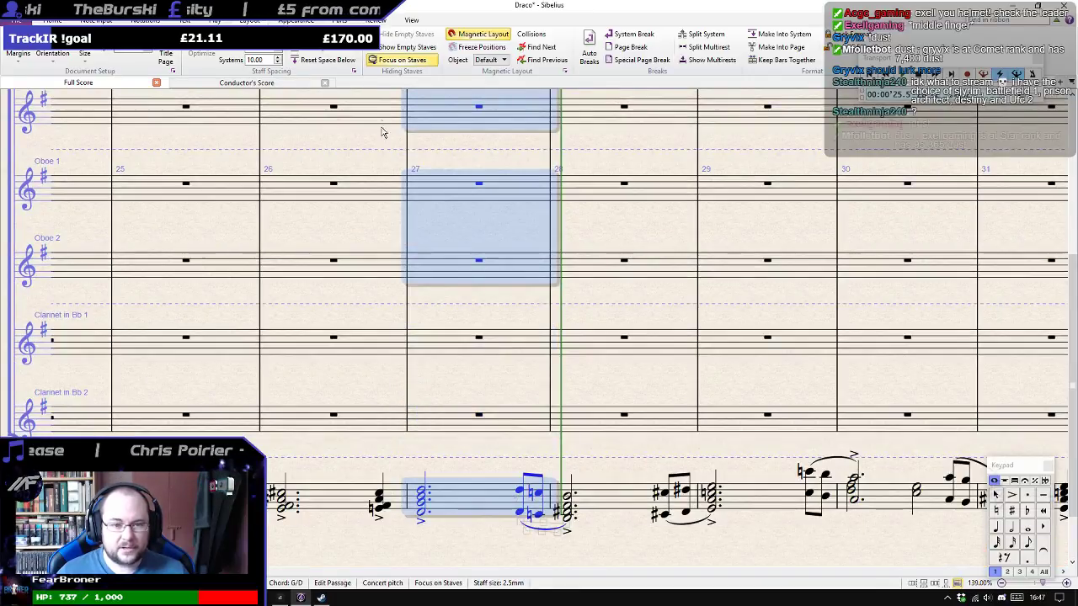
left_click(405, 63)
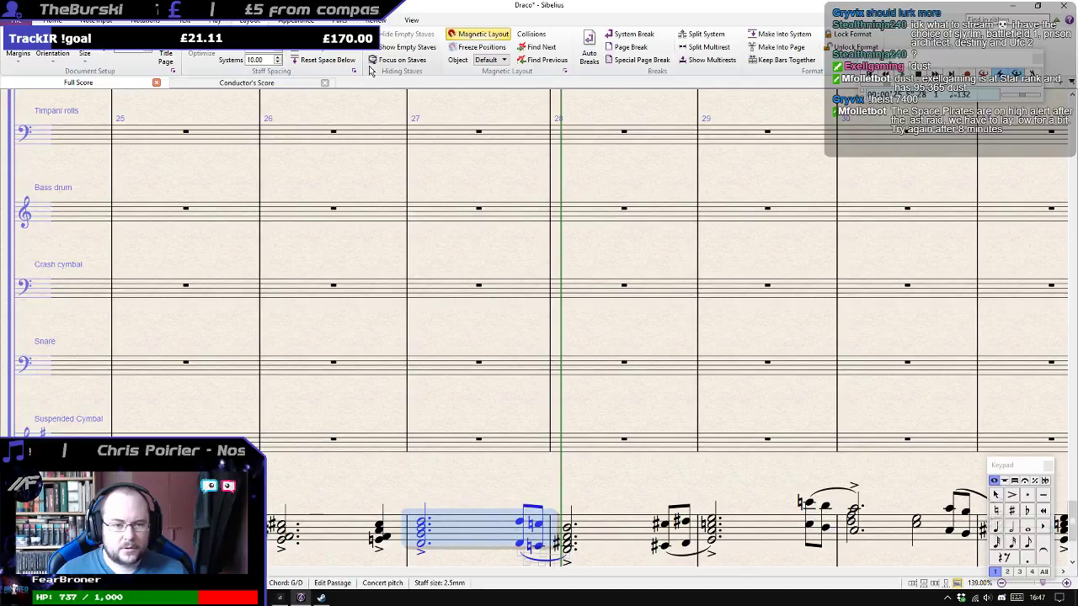
left_click(383, 60)
Enter a dotted half rest followed by eighth notes D and C in bar 27 of Piccolo.
left_click(478, 211)
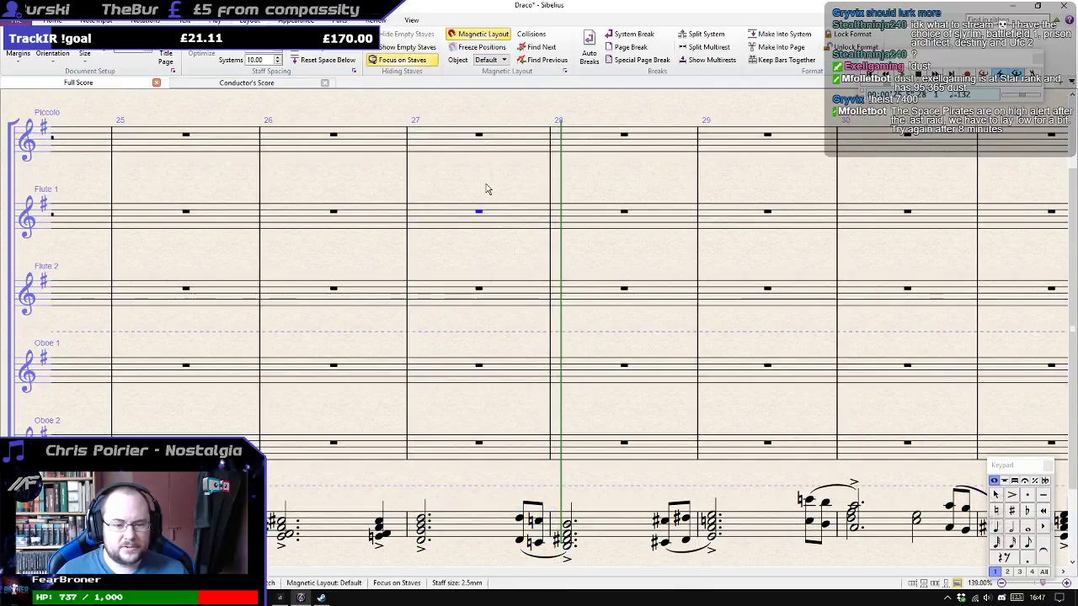
scroll(486, 188, "down", 1)
scroll(496, 117, "up", 1)
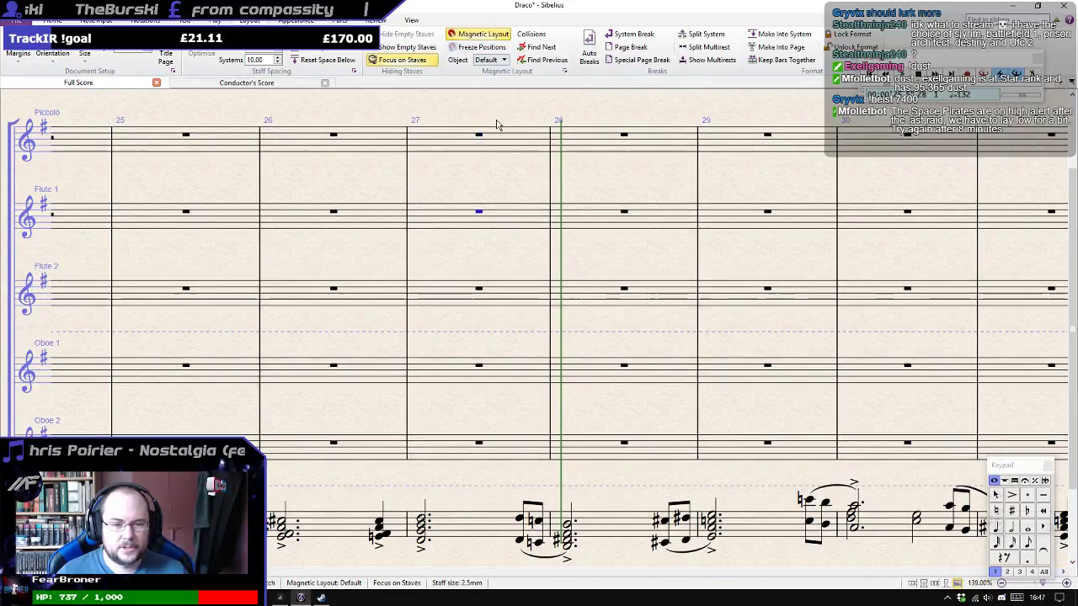
scroll(481, 149, "down", 1)
left_click(480, 143)
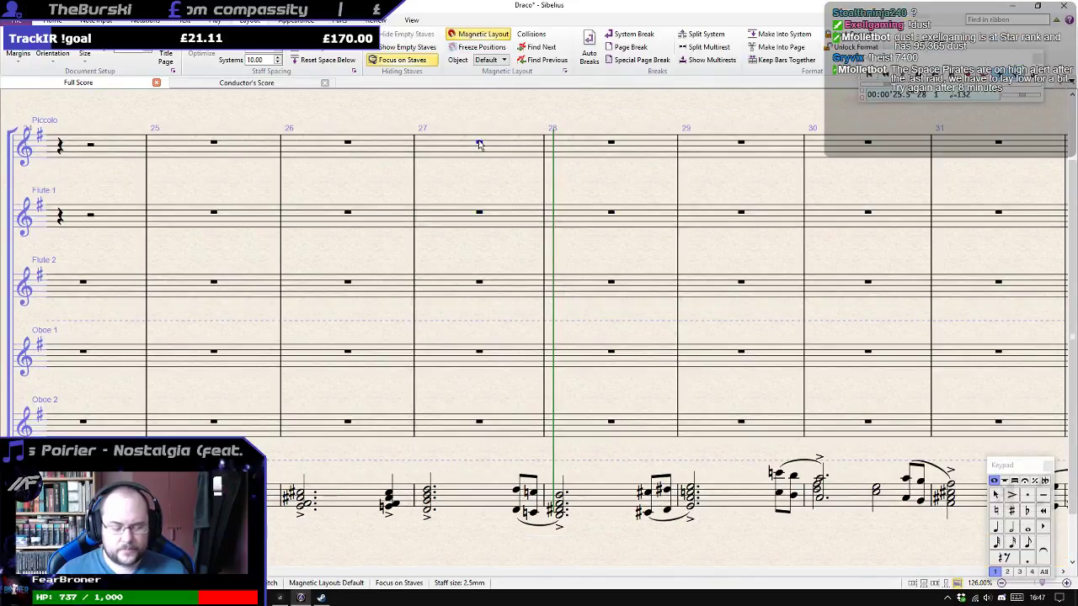
key("n")
key("0")
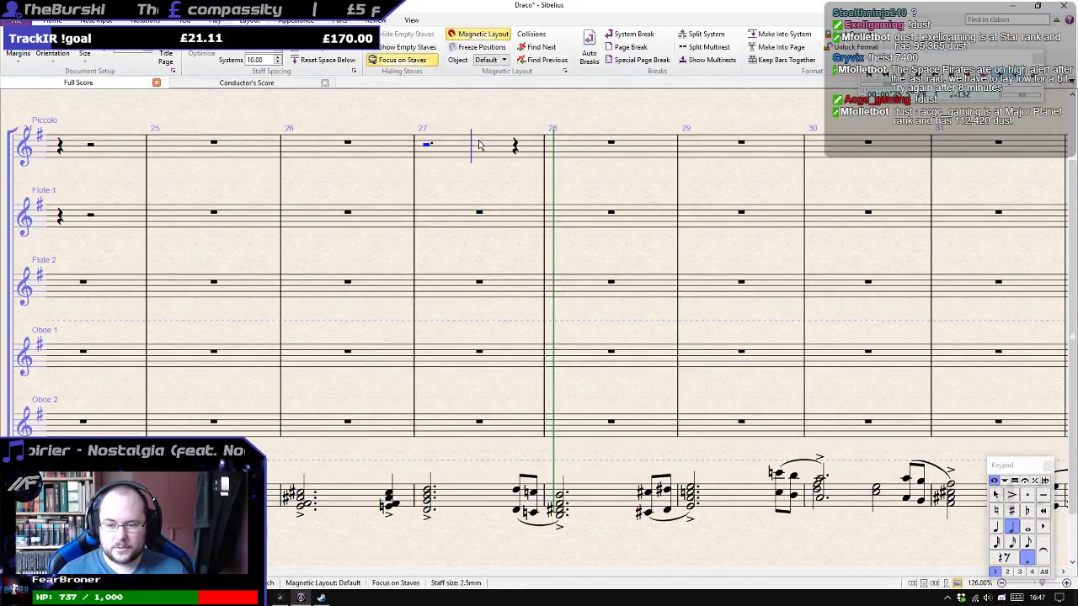
key("3")
key("d")
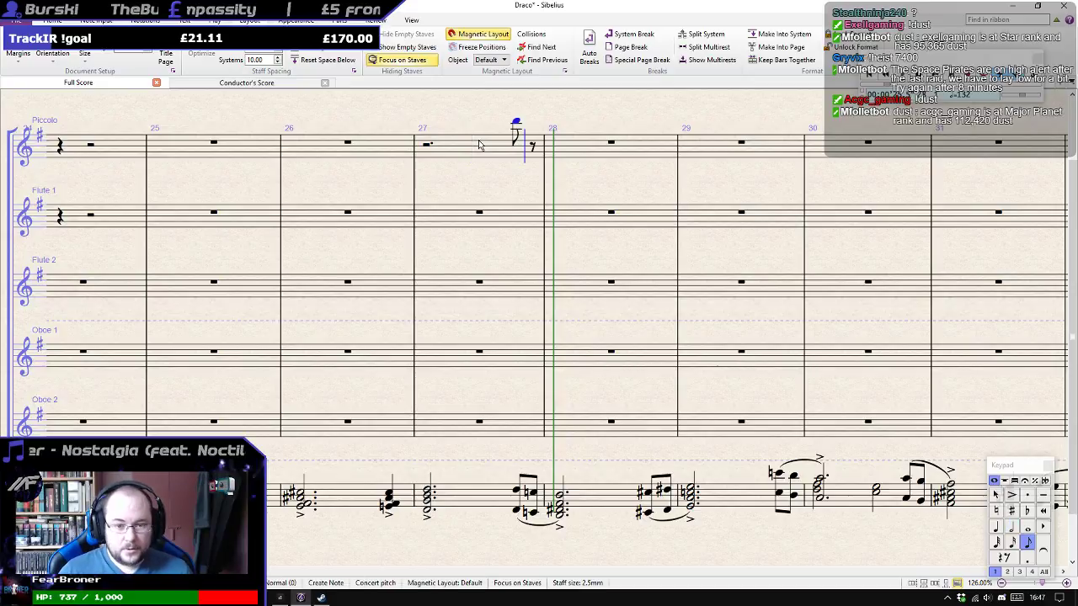
key("c")
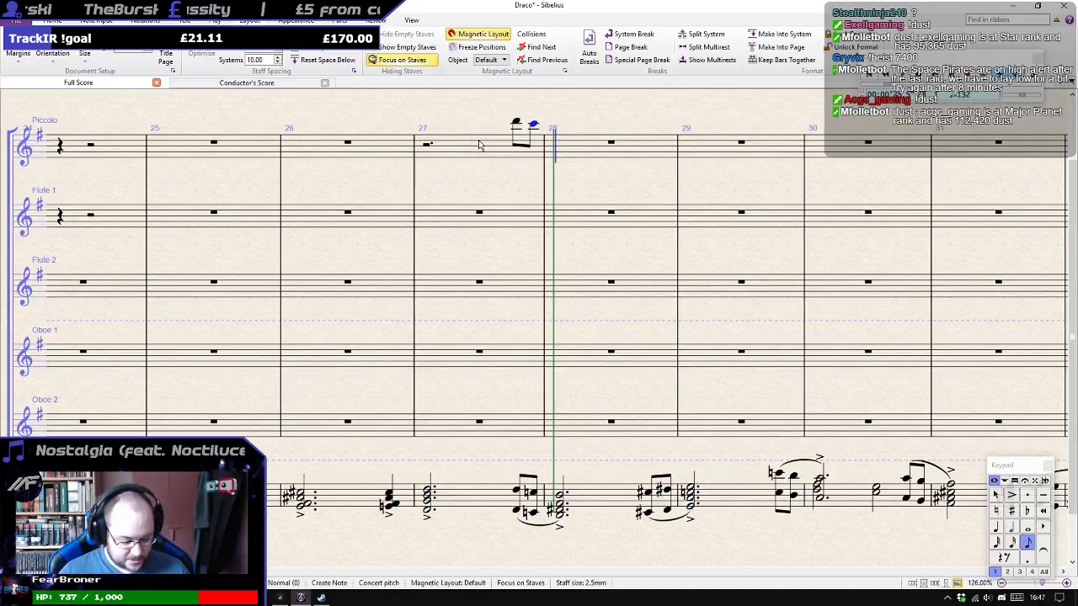
Enter a dotted half-note B and eighth notes C# and D# in bar 28 of Piccolo.
key("5")
key("period")
key("b")
key("4")
key("3")
key("8")
key("c")
key("8")
key("d")
Enter a dotted half-note E and eighth notes C natural and B in bar 29 of Piccolo.
key("5")
key("period")
key("e")
key("3")
key("c")
key("b")
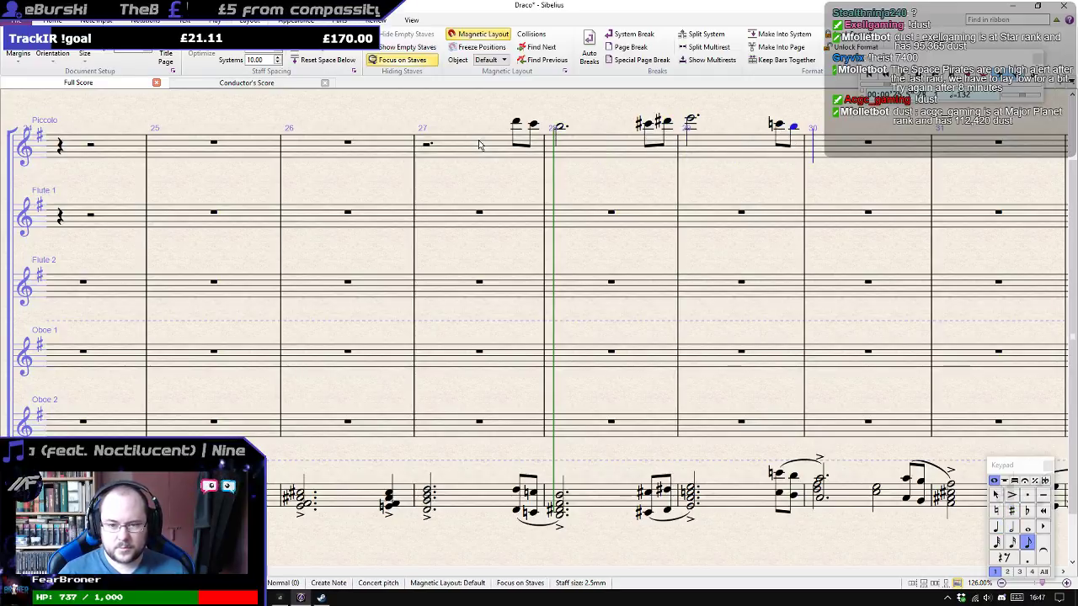
key("4")
key("period")
key("8")
key("c")
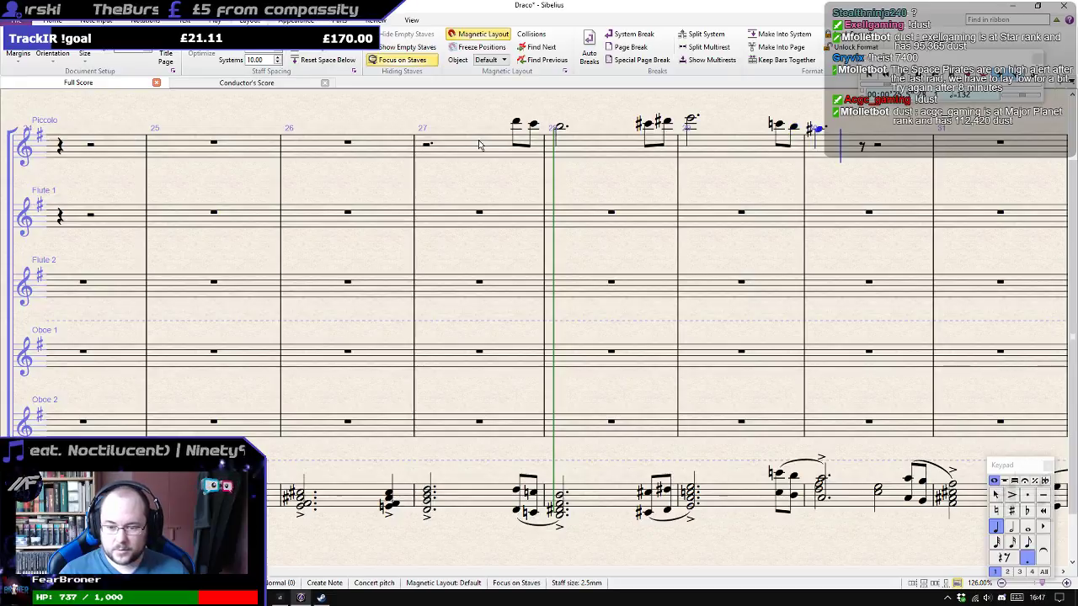
key("ctrl+z")
Enter a dotted half-note A and eighth notes A and G in bar 30 of Piccolo.
key("5")
key("period")
key("a")
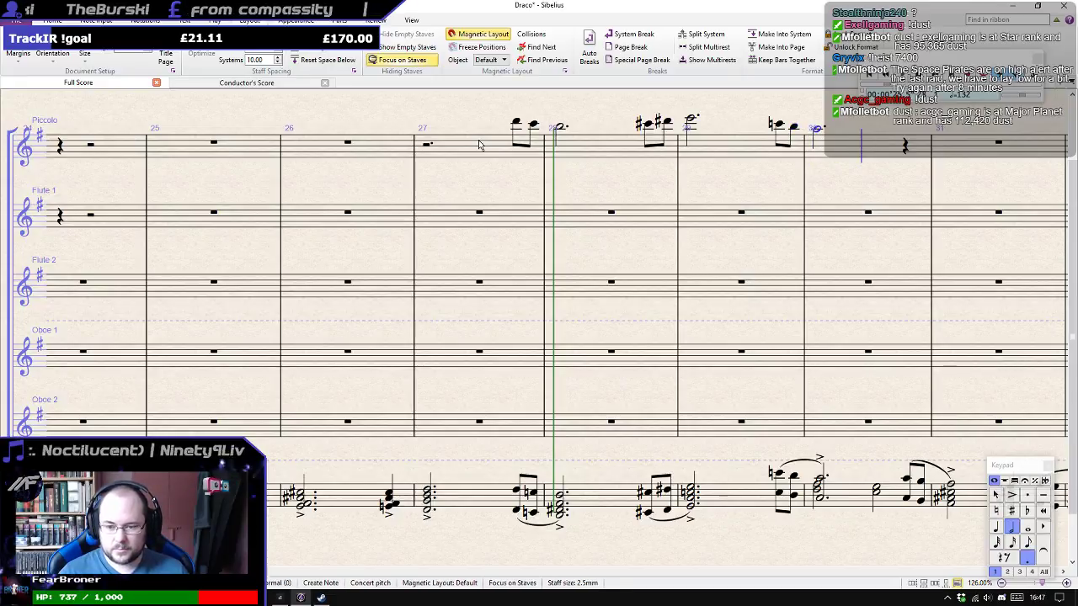
key("3")
key("a")
key("g")
Enter a half-note F#, a quarter-note E and eighth notes F# and E in bar 31 of Piccolo.
key("5")
key("f")
left_click_drag(855, 185, 434, 183)
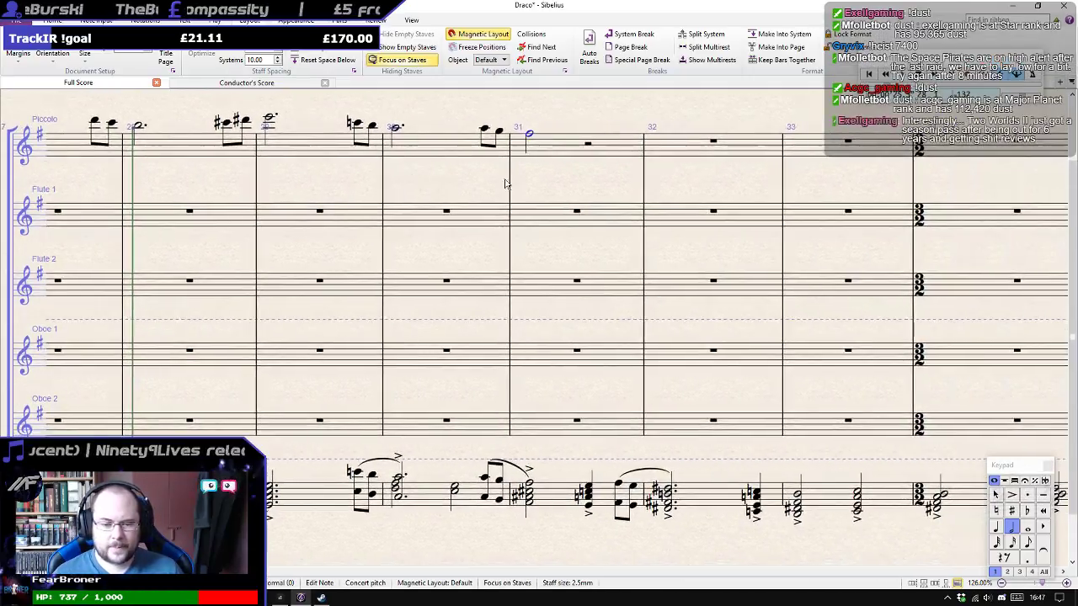
left_click(589, 145)
key("4")
key("e")
key("3")
key("f")
key("e")
Enter a dotted half-note D# and quarter-note C in bar 32 of Piccolo, and a half-note B in bar 33.
key("5")
key(".")
key("8")
key("d")
key("4")
key("b")
key("5")
key("b")
key("Escape")
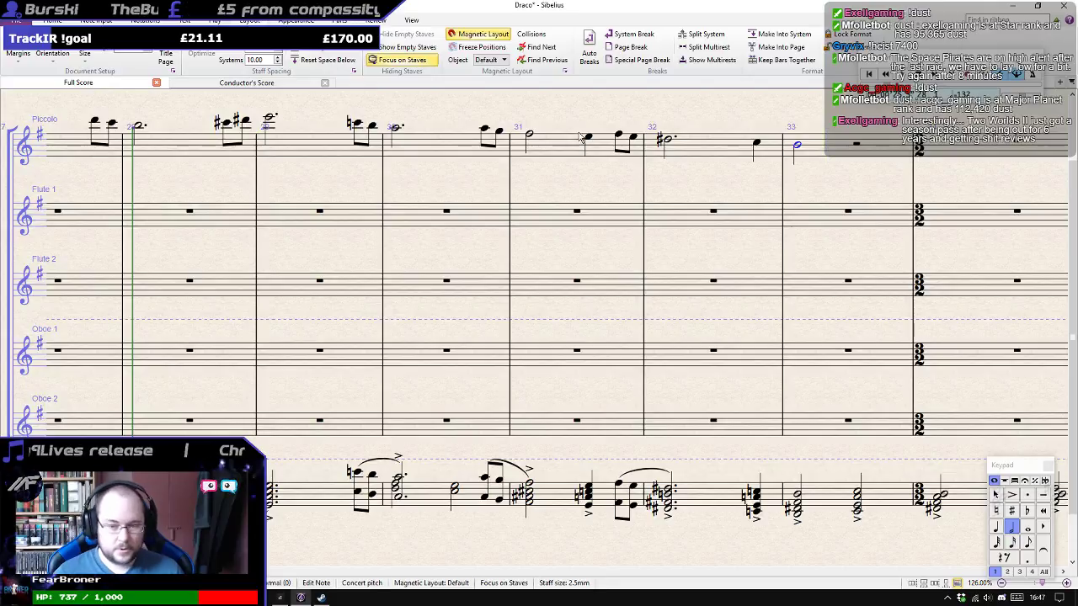
Add an ff dynamic under the first eighth note in bar 27 of Piccolo.
left_click_drag(445, 169, 684, 206)
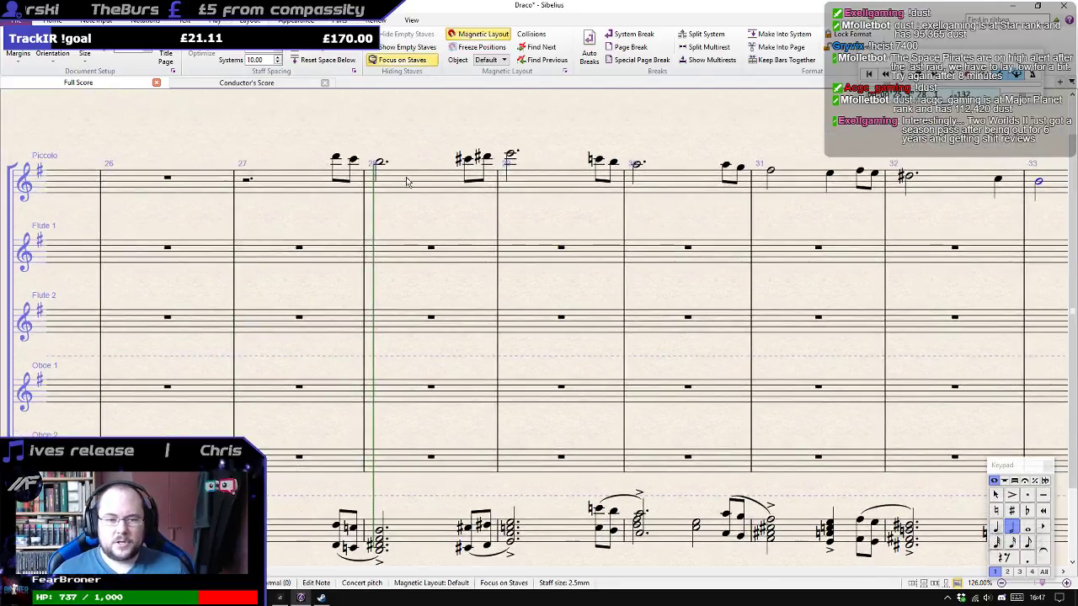
left_click(336, 158)
key("ctrl+e")
key("ctrl+f")
key("ctrl+f")
left_click(392, 125)
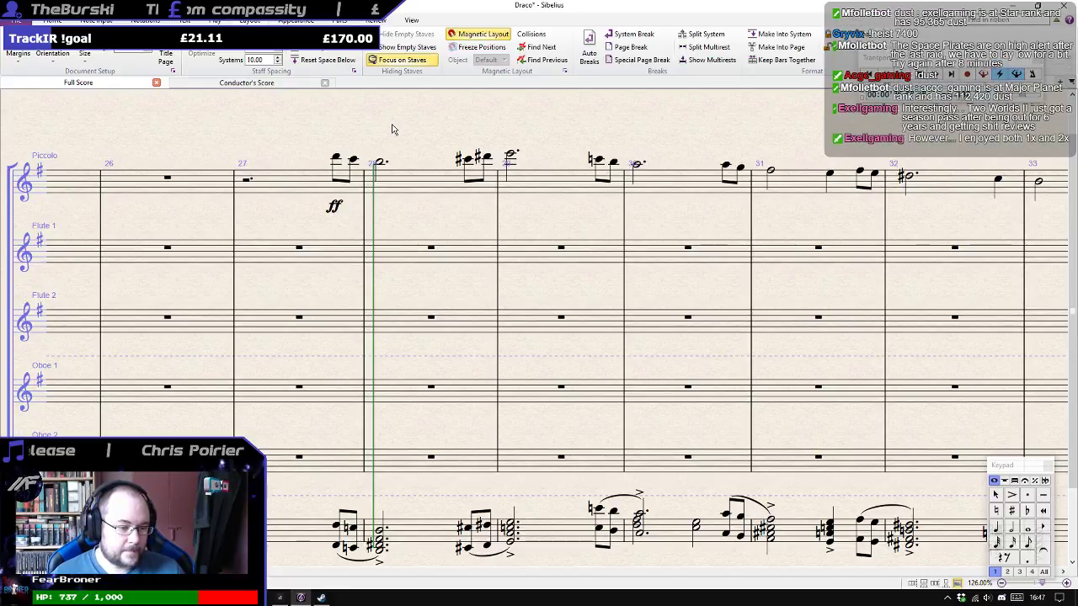
Slur each closing eighth-note pair in bars 27 to 31 of Piccolo to the first note of the following bar.
left_click(335, 161)
key("s")
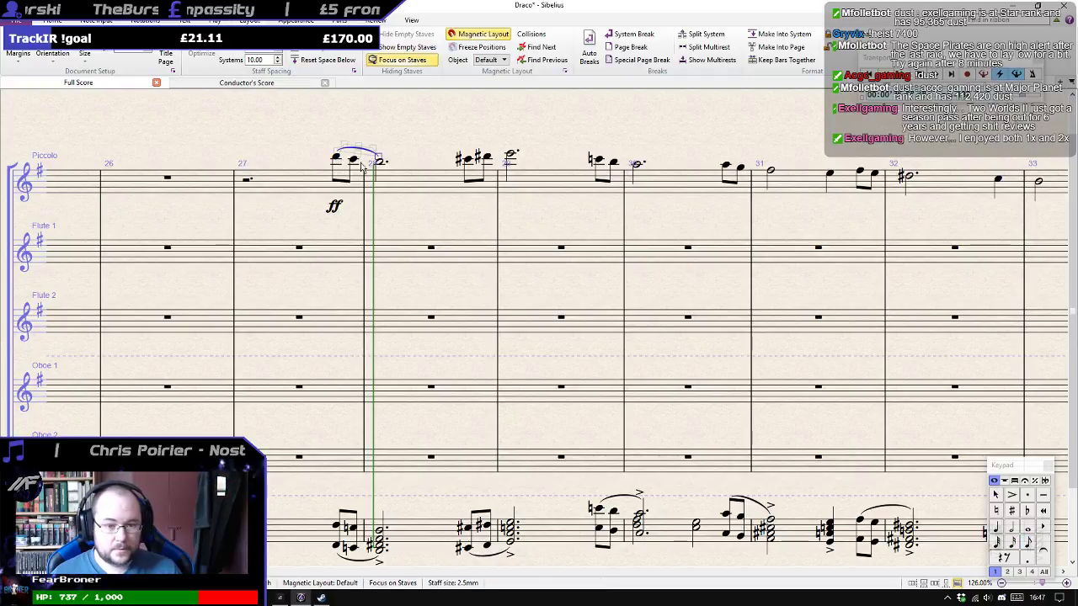
left_click(470, 164)
key("s")
left_click(596, 162)
key("s")
left_click(728, 167)
key("s")
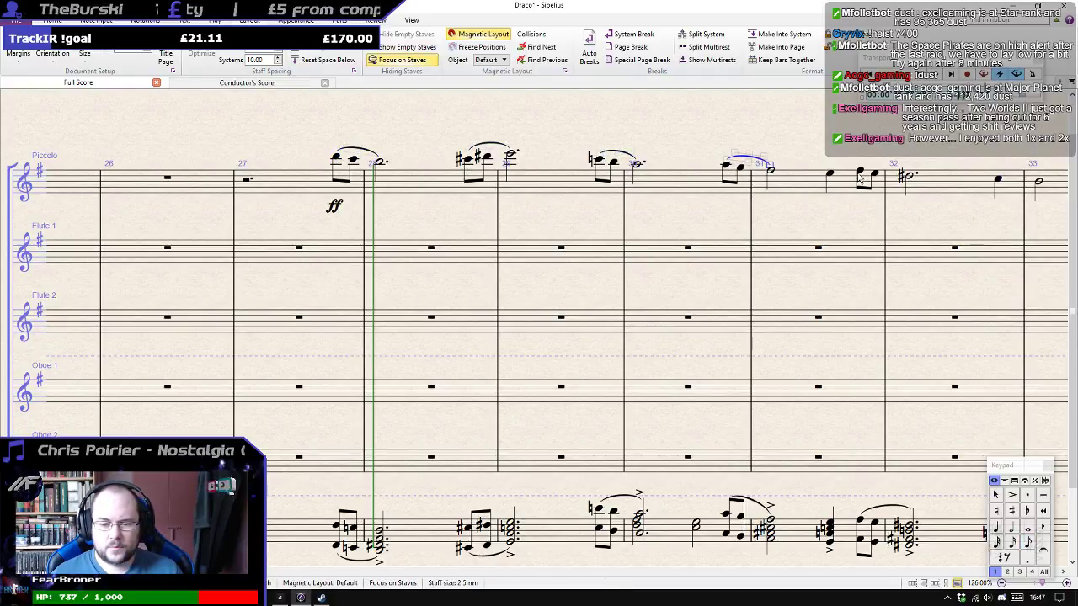
left_click(862, 174)
key("s")
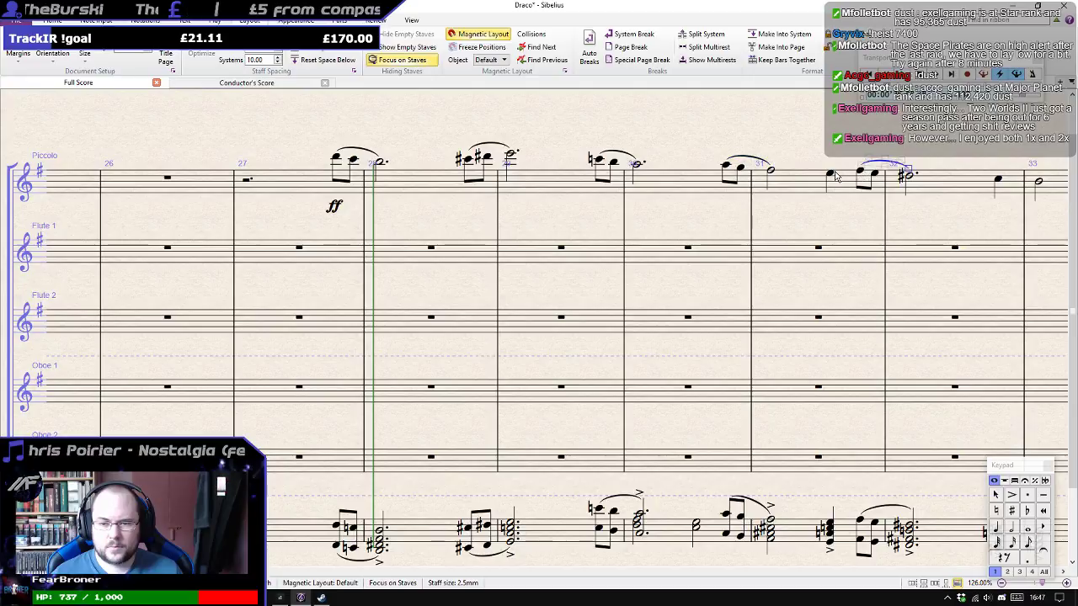
Accent the first note of each of bars 28 to 33 and the single quarter notes in bars 31 and 32 of Piccolo.
left_click(998, 181)
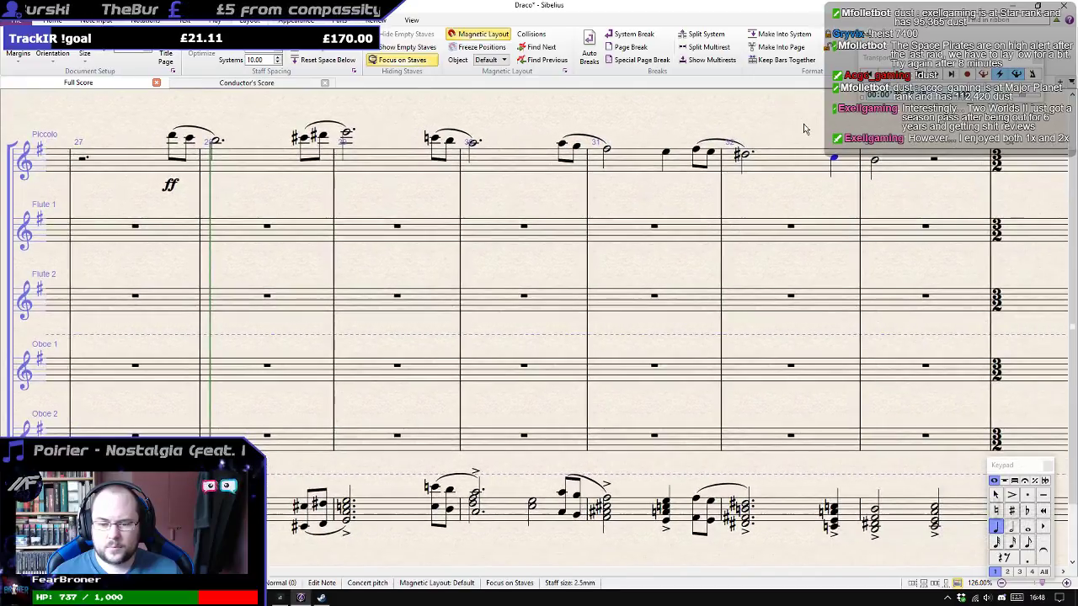
key("Left")
key("Left")
key("Left")
key("Left")
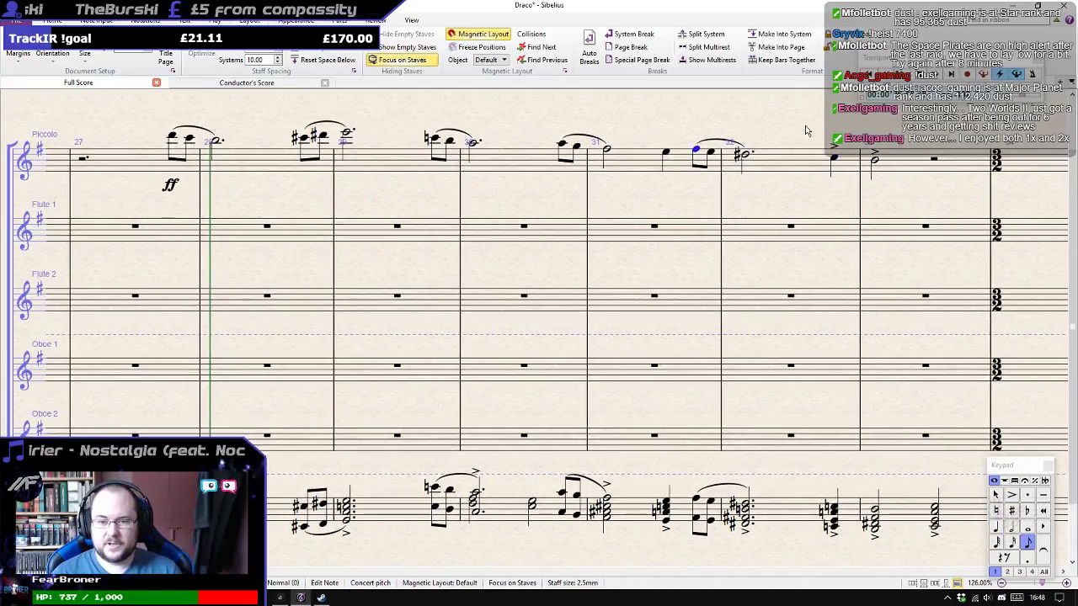
key("KP_Divide")
key("Right")
key("Right")
key("Right")
key("Right")
key("Left")
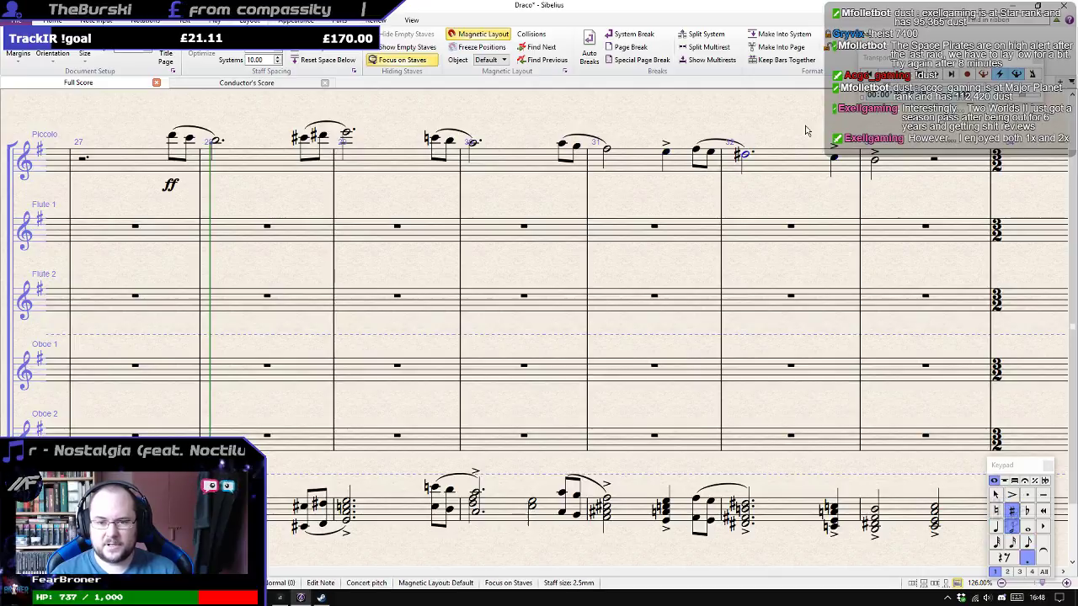
key("KP_Divide")
key("Left")
key("Left")
key("Left")
key("Left")
key("KP_Divide")
key("Left")
key("Left")
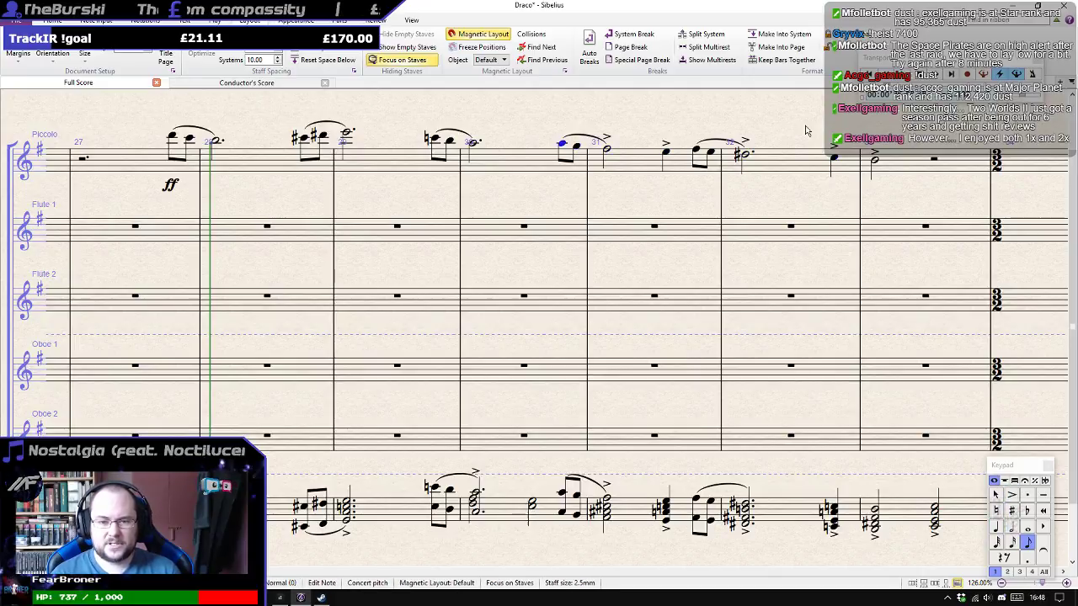
key("Left")
key("KP_Divide")
key("Left")
key("Left")
key("Left")
key("Left")
key("Left")
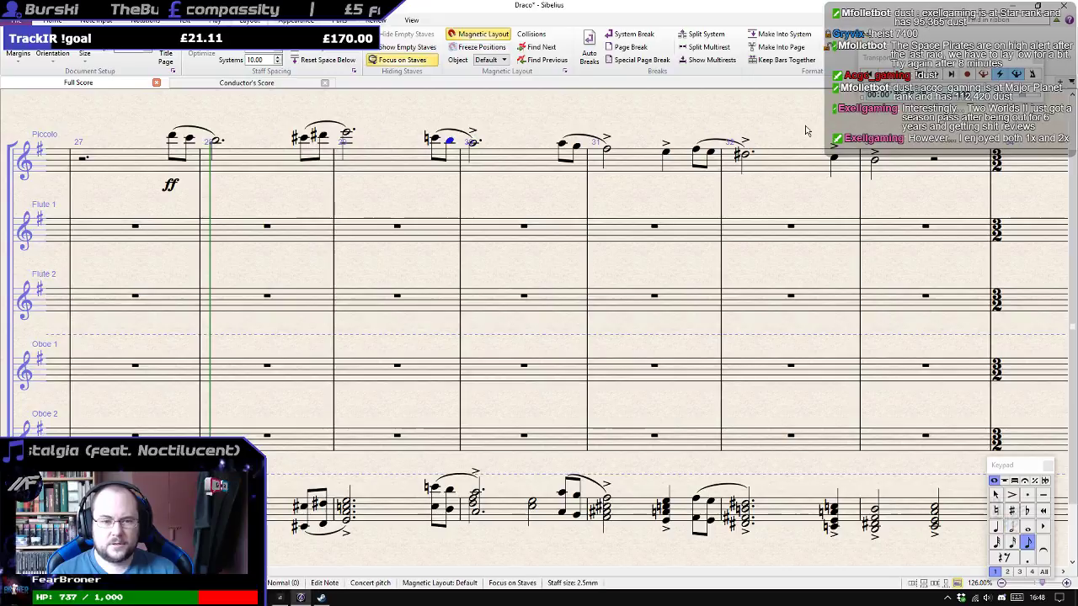
key("KP_Divide")
key("Left")
key("Left")
key("Left")
key("Left")
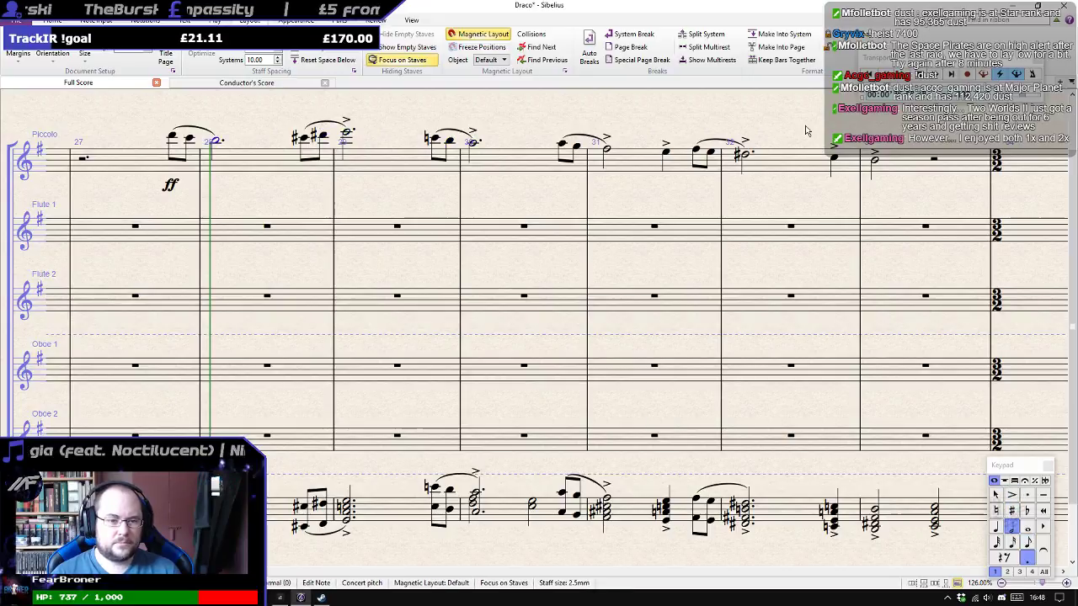
key("Right")
key("KP_Divide")
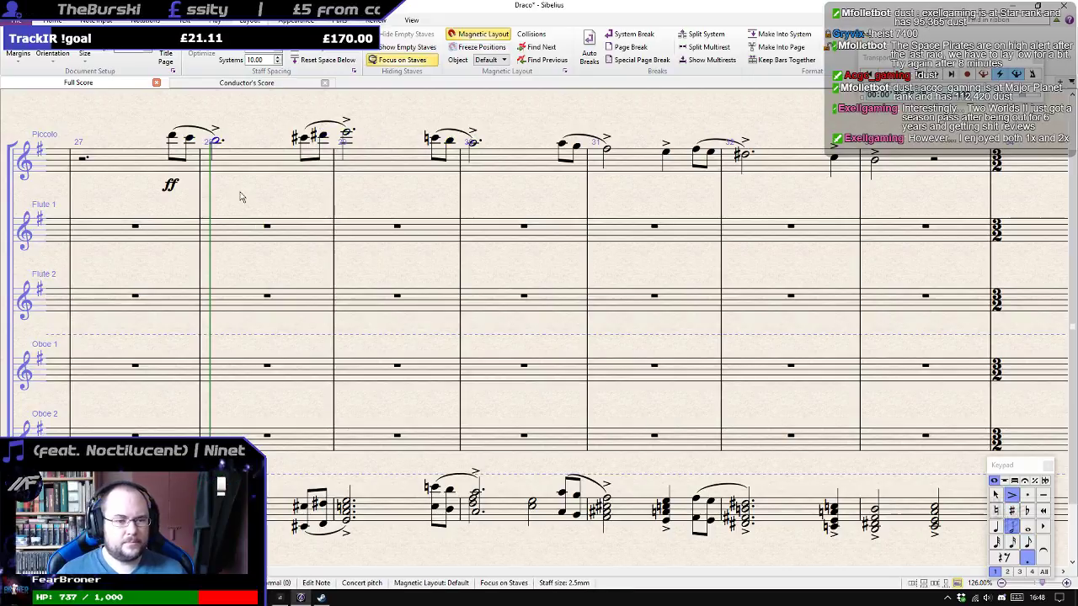
Copy bars 27 to 33 of Piccolo to Flute 1 one octave lower, and to Flute 2 an octave below Flute 1.
left_click(144, 173)
left_click(880, 173, "shift")
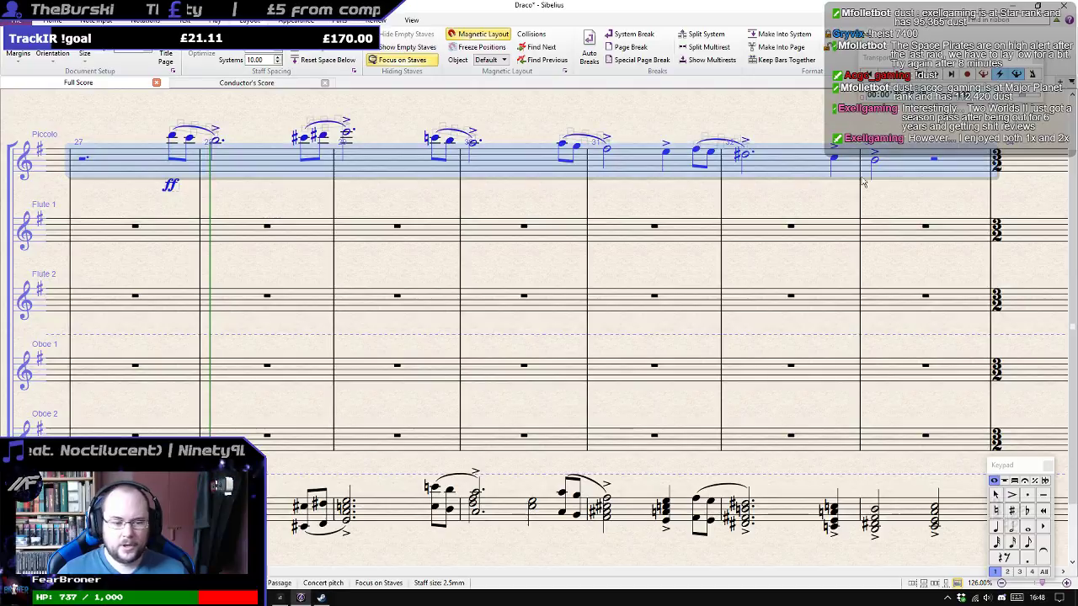
left_click(106, 233, "alt")
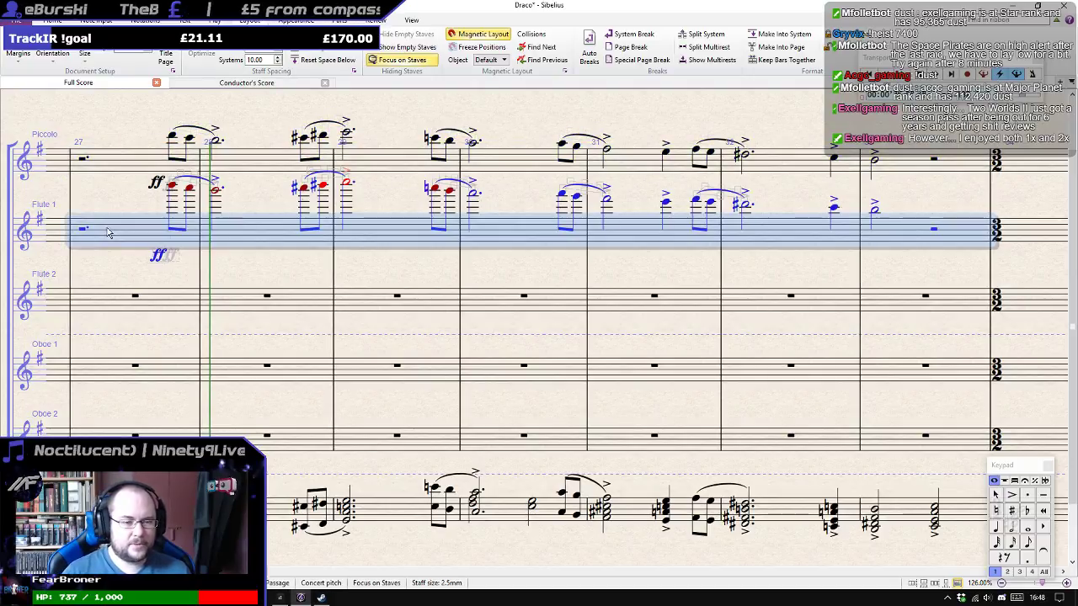
left_click(104, 308, "alt")
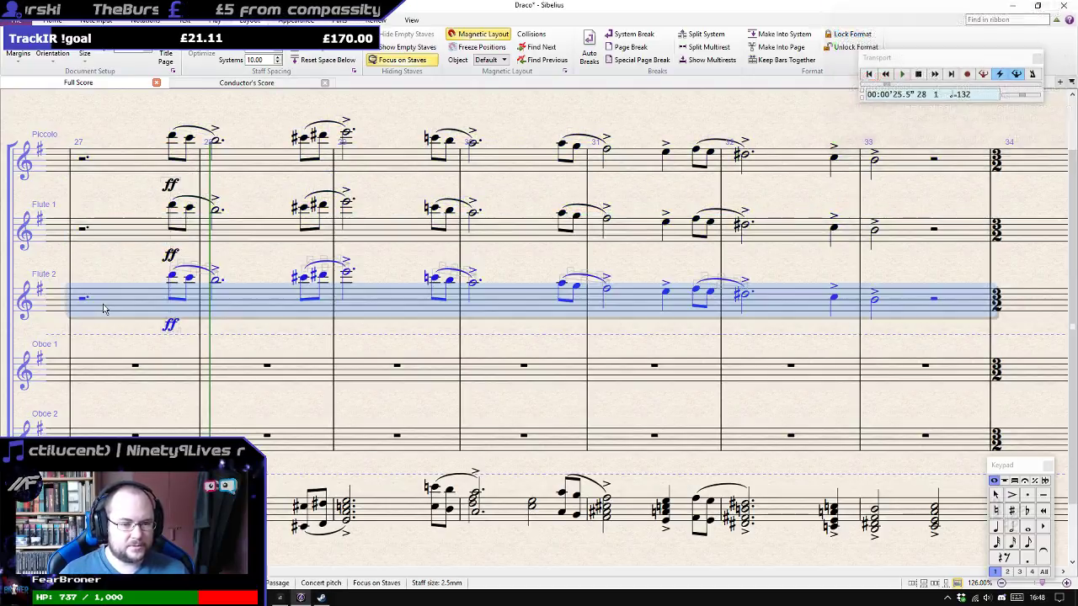
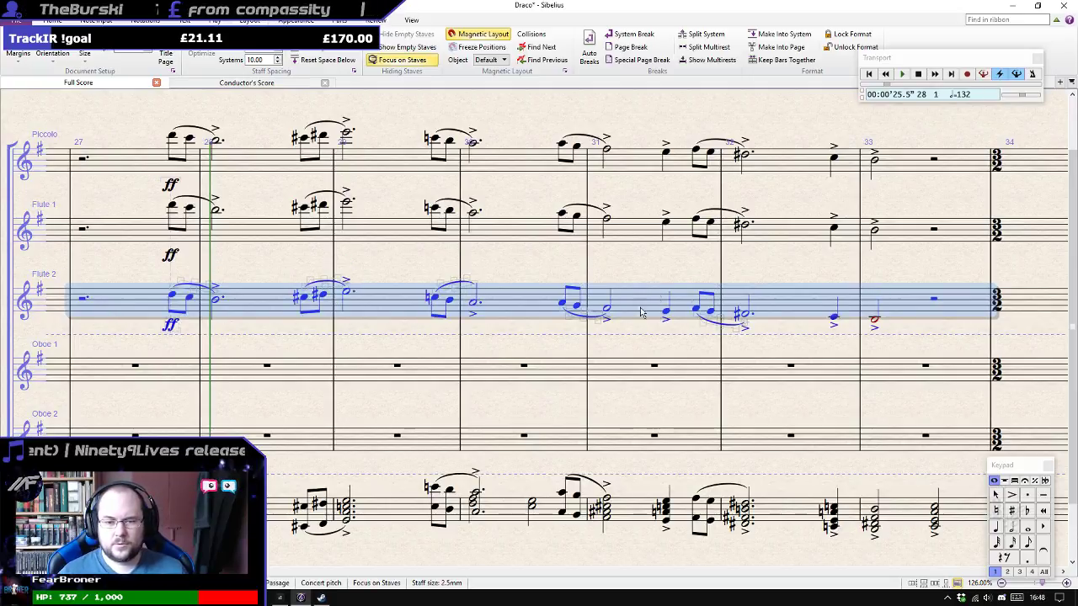
Raise Piccolo, Flute 1 and Flute 2 by an octave from the closing eighth notes of bar 30 through bar 33.
left_click(666, 154)
left_click(875, 325, "shift")
key("ctrl+Up")
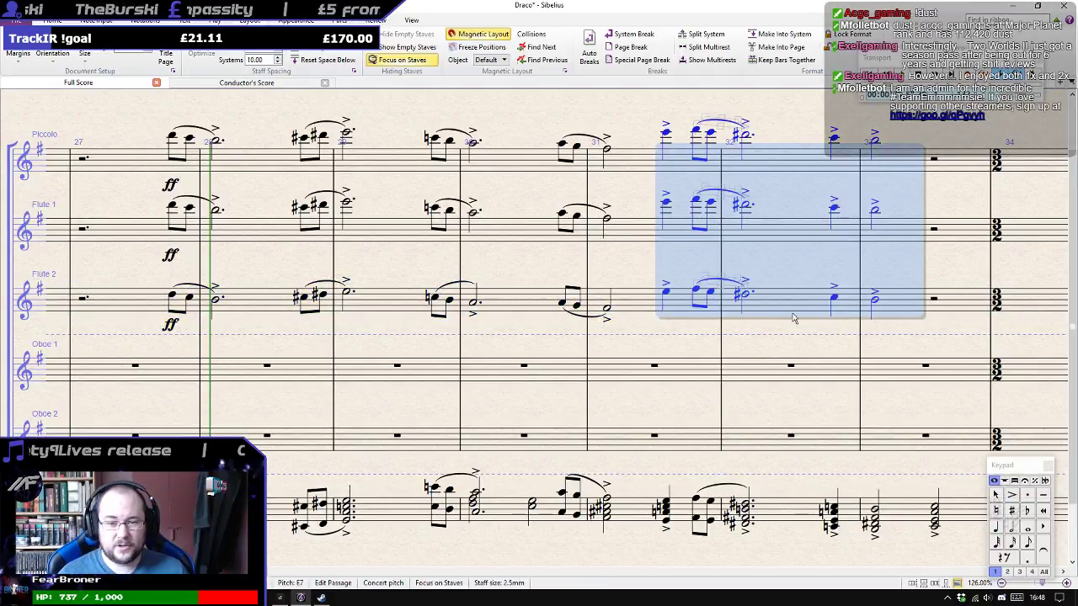
left_click_drag(544, 335, 638, 329)
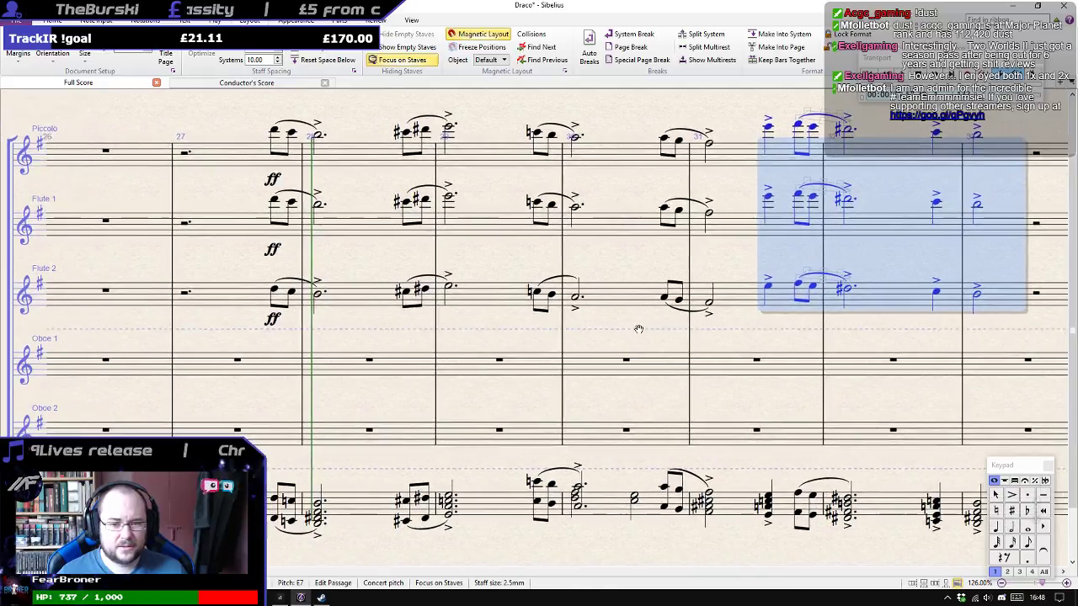
left_click(712, 304)
left_click(667, 142, "shift")
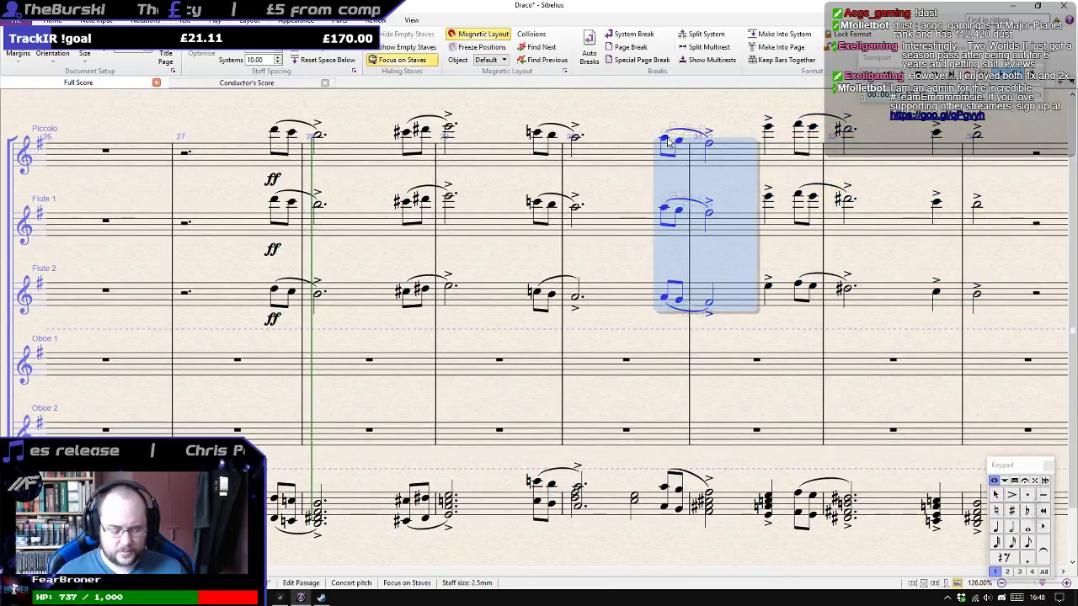
key("ctrl+Up")
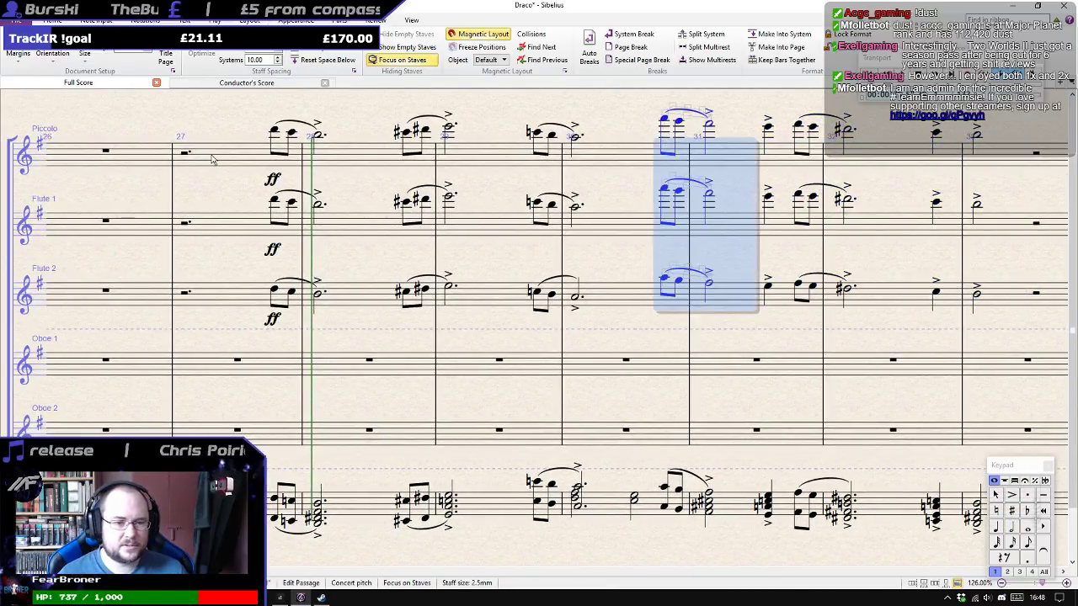
Play back the Piccolo and flute melody from bar 27 and clear the selection.
left_click(212, 160, "shift")
key("p")
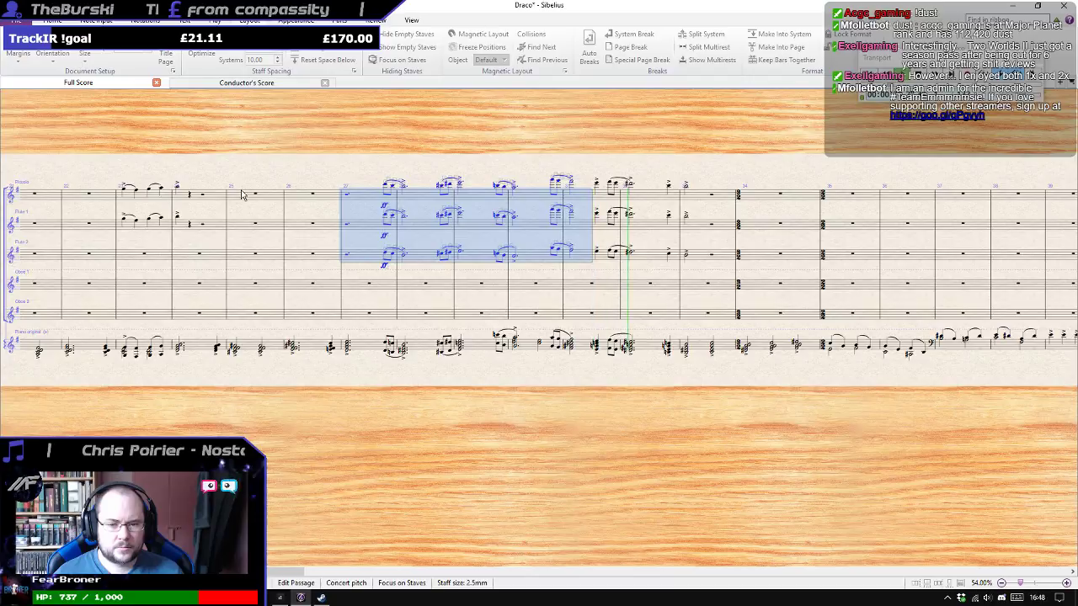
key("space")
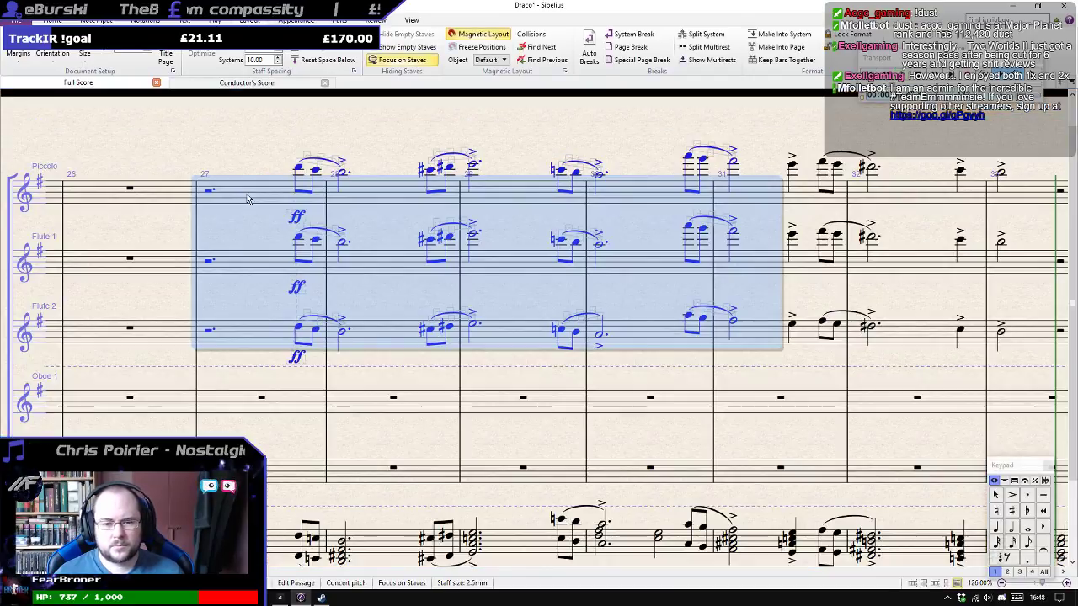
left_click_drag(251, 384, 337, 345)
key("Escape")
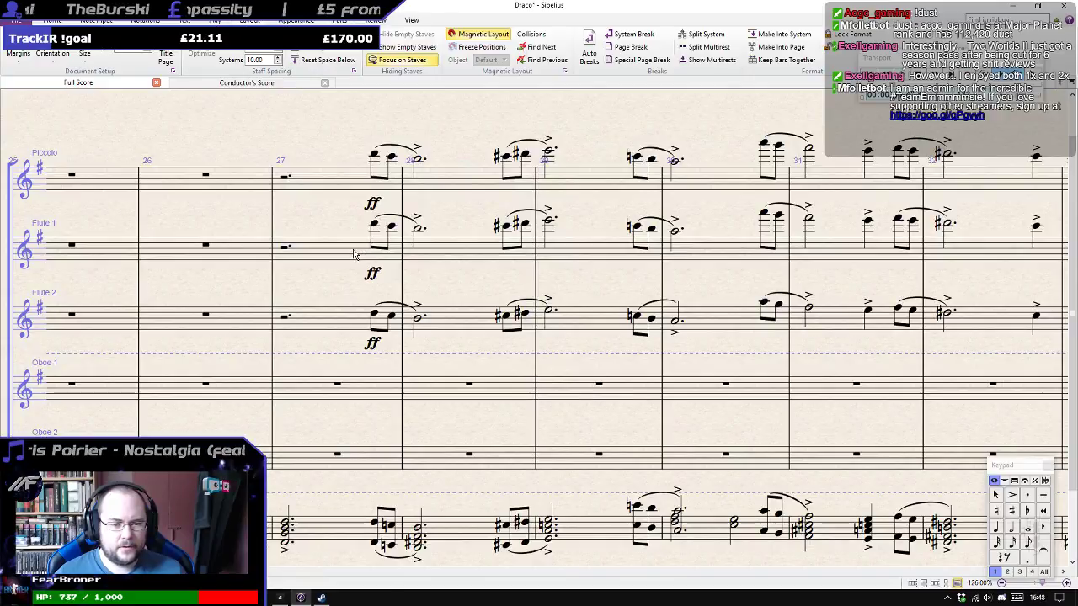
Copy bars 27 to 33 of Flute 1 and Flute 2 to Oboe 1 and Oboe 2.
left_click(354, 254)
key("space")
left_click(649, 309, "shift")
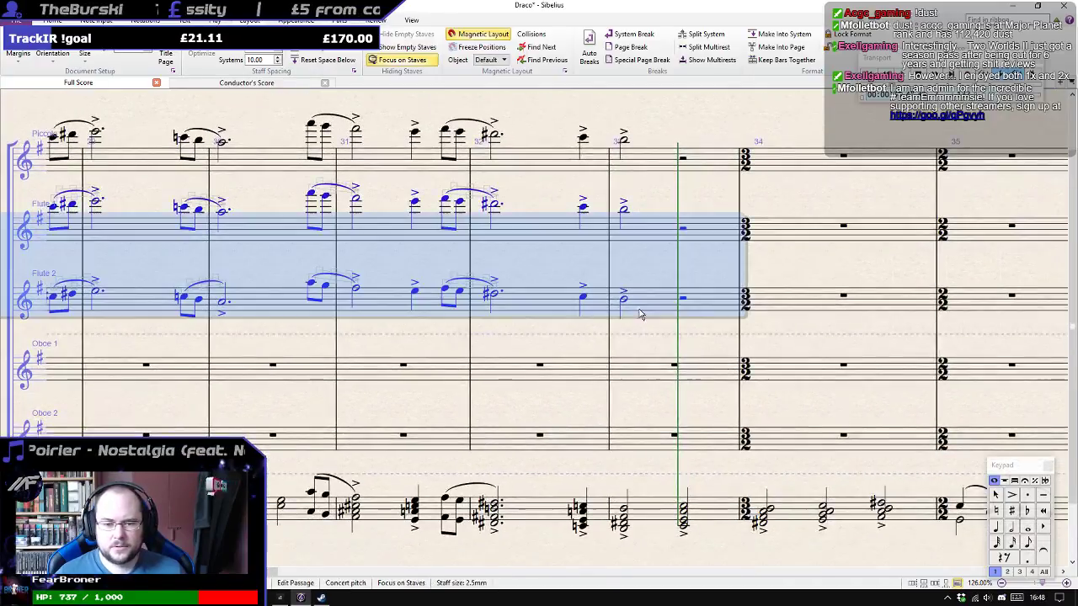
left_click_drag(271, 358, 705, 308)
left_click(293, 321, "alt")
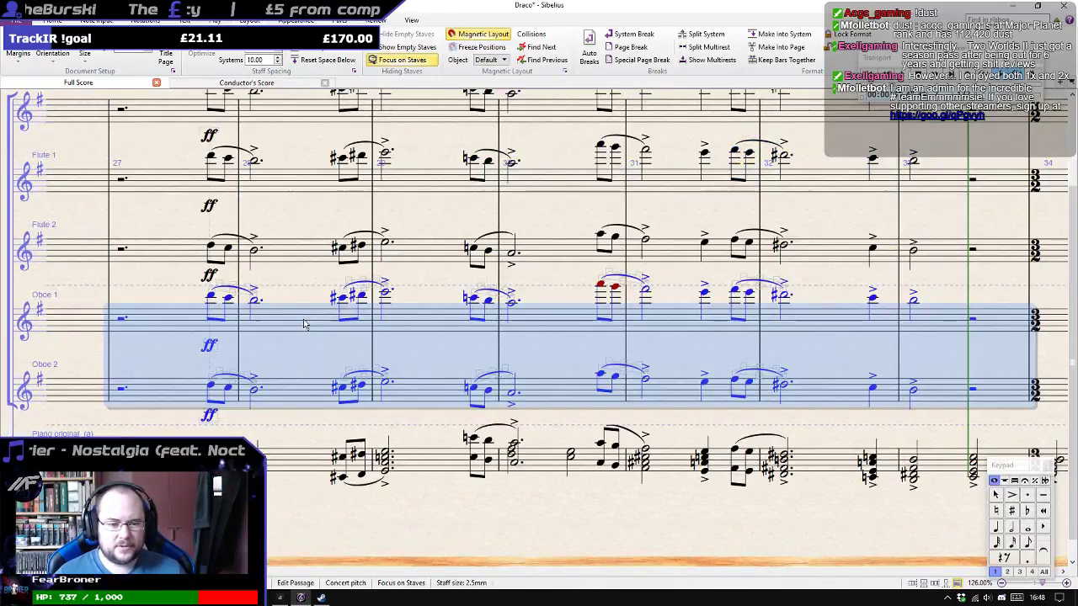
Play back the melody from its first notes in bar 27 with the oboes included.
left_click(213, 249)
scroll(214, 250, "down", 4)
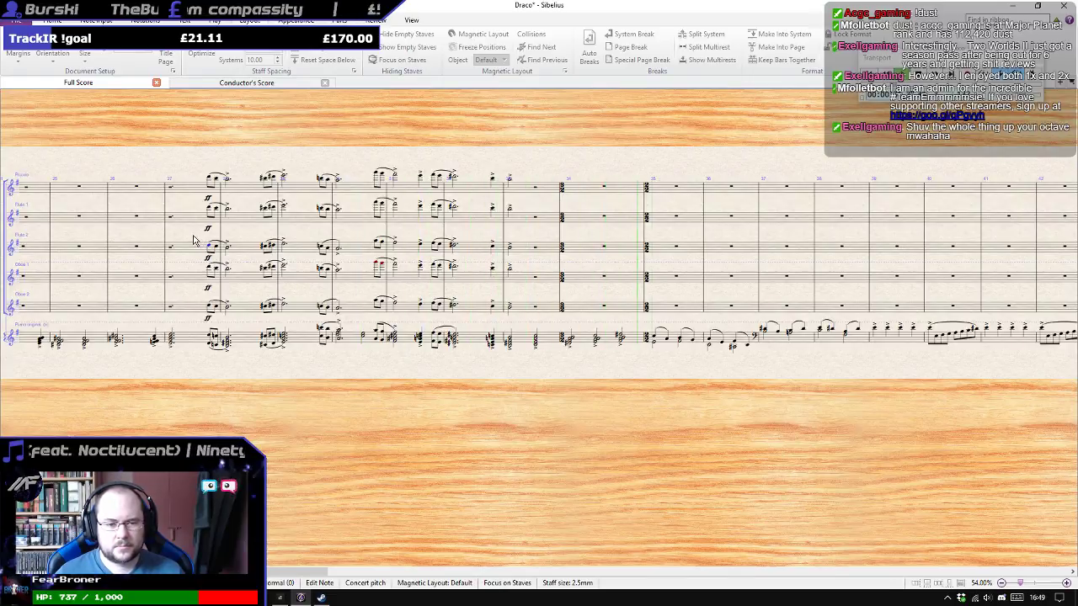
key("space")
left_click_drag(227, 216, 611, 220)
scroll(493, 249, "down", 2)
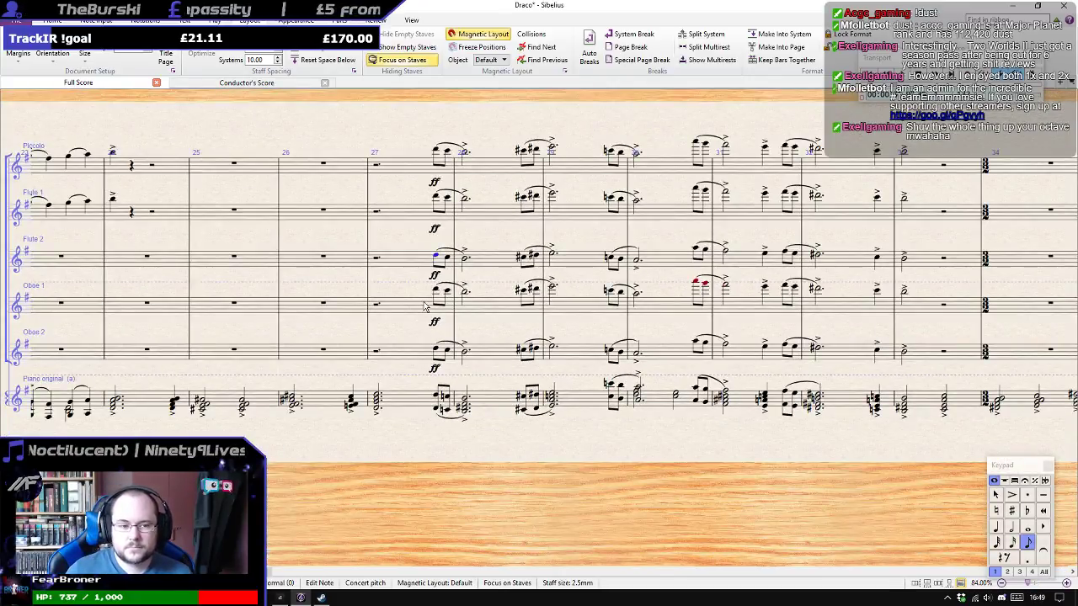
Turn off Focus on Staves and select bar 27 of Clarinet in Bb 1 and Clarinet in Bb 2.
left_click(415, 67)
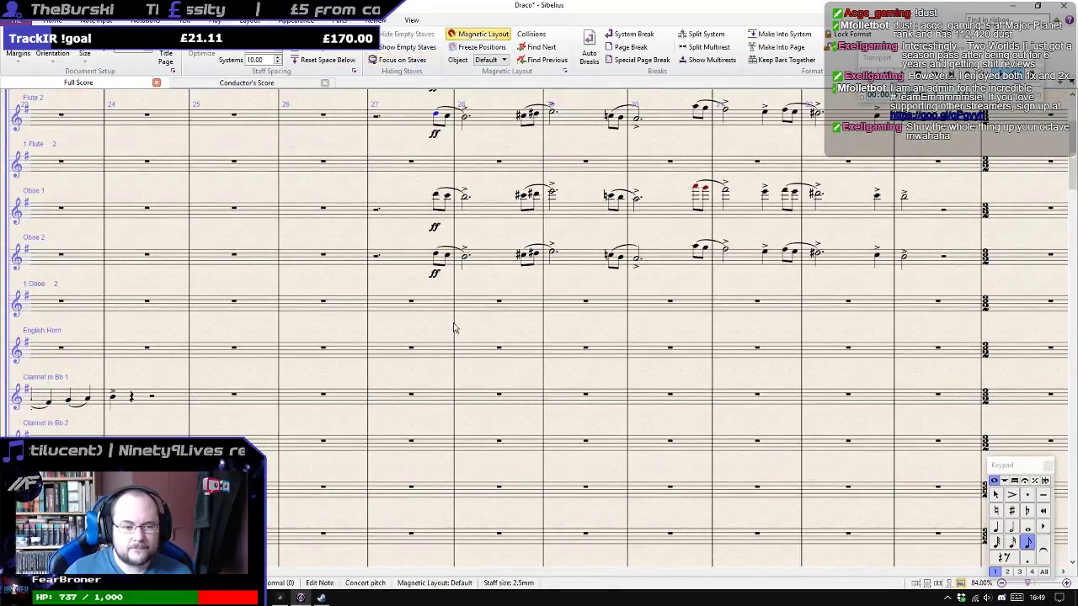
scroll(444, 319, "down", 3)
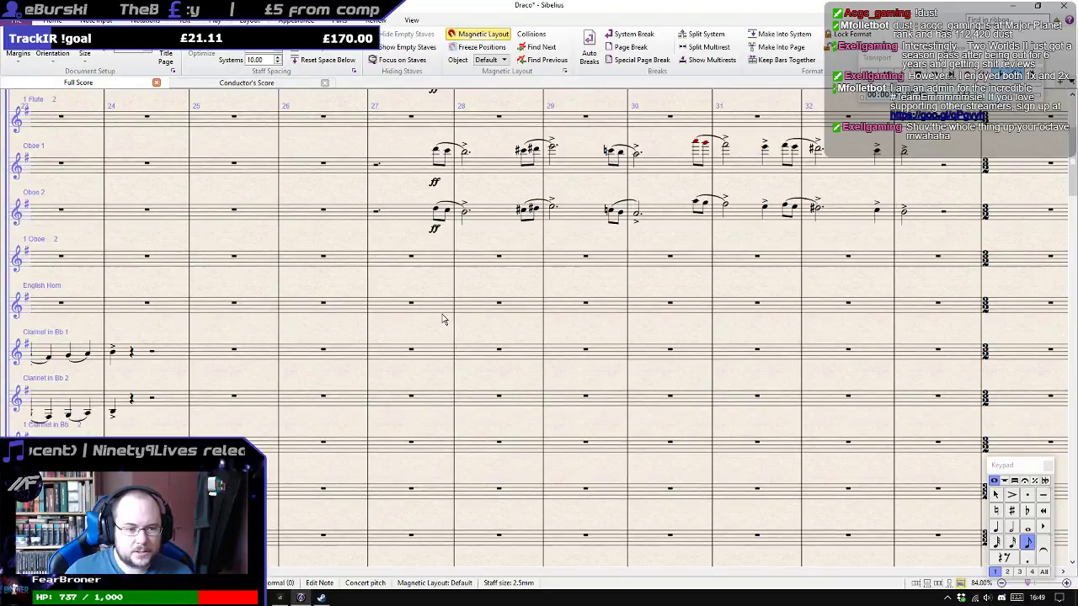
left_click(434, 265)
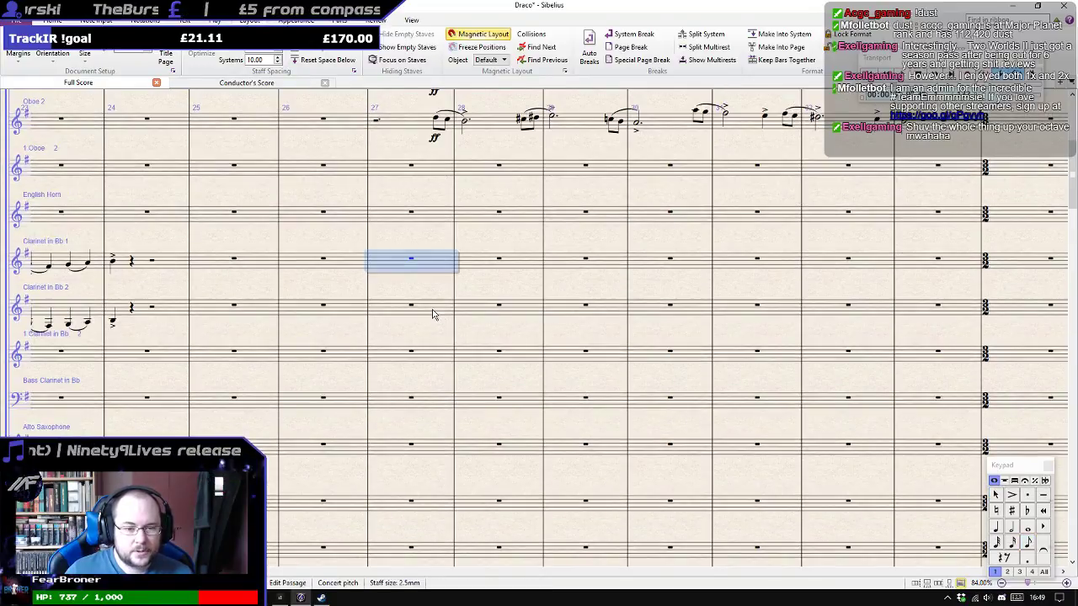
Examine the woodwind, brass and percussion staves around bars 24 to 33 of the full score.
scroll(443, 313, "down", 8)
scroll(446, 318, "up", 5)
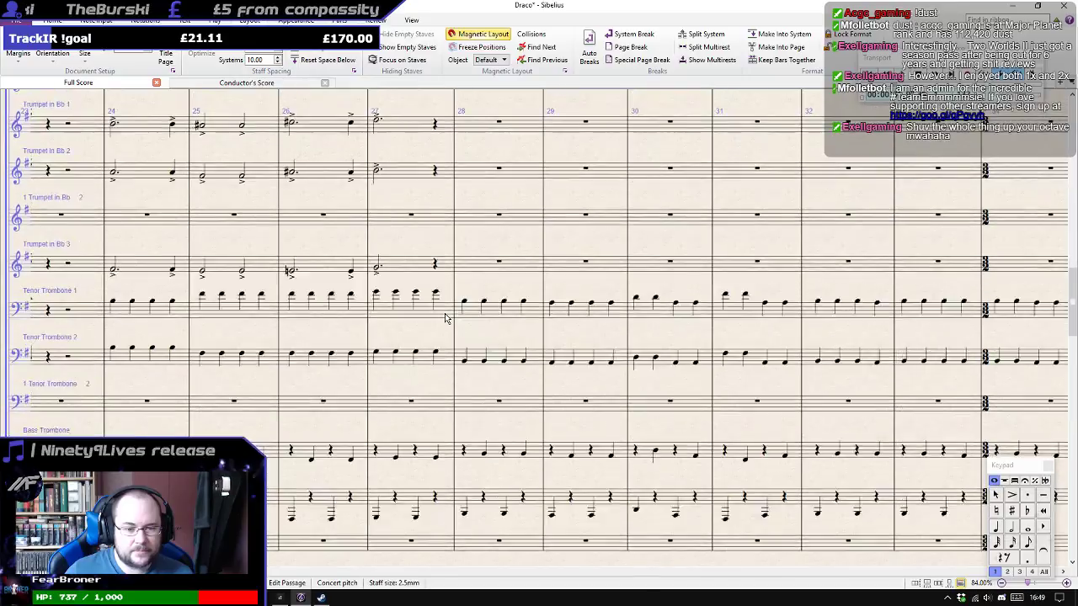
scroll(447, 317, "up", 5)
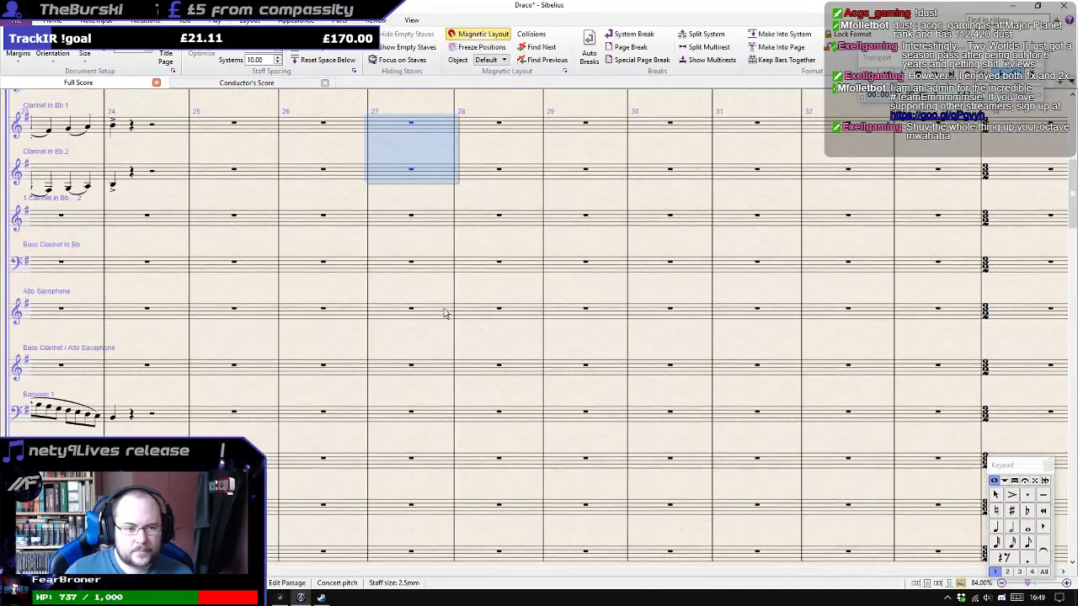
scroll(445, 314, "down", 15)
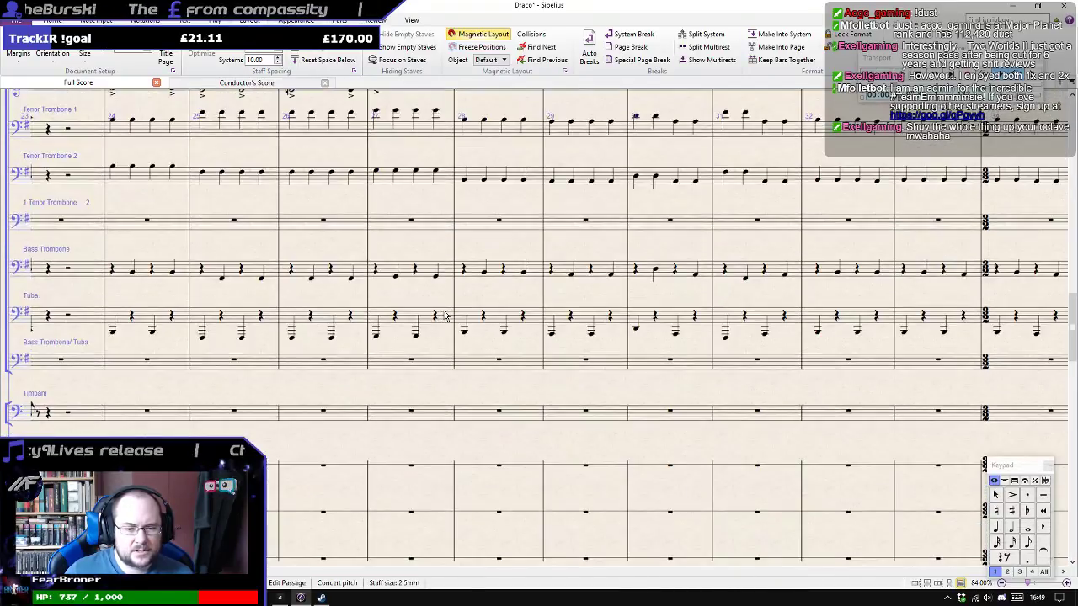
scroll(446, 318, "down", 8)
scroll(443, 318, "up", 10)
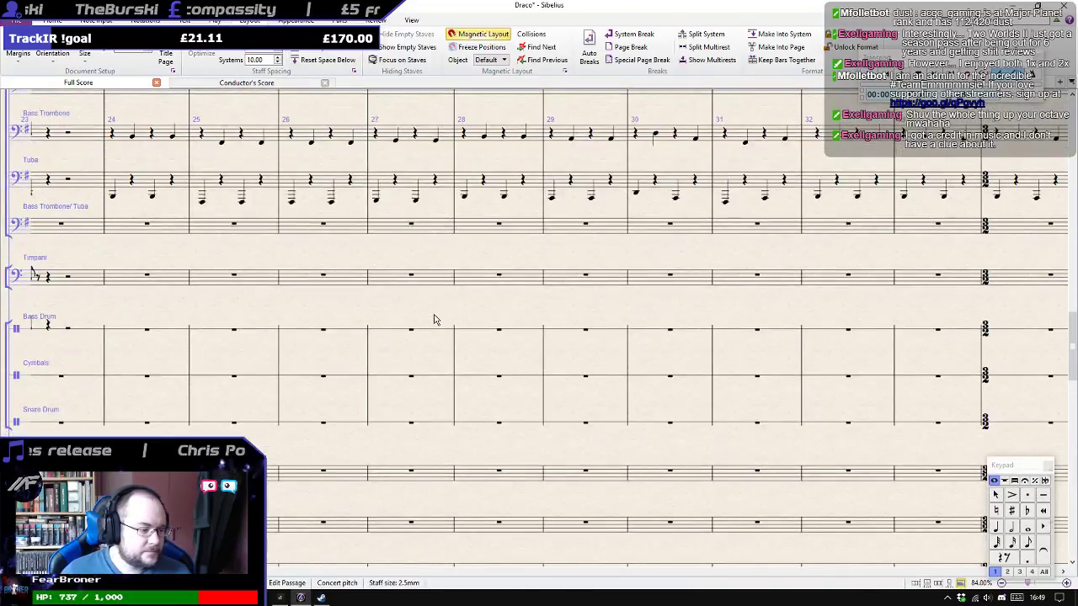
scroll(431, 322, "up", 5)
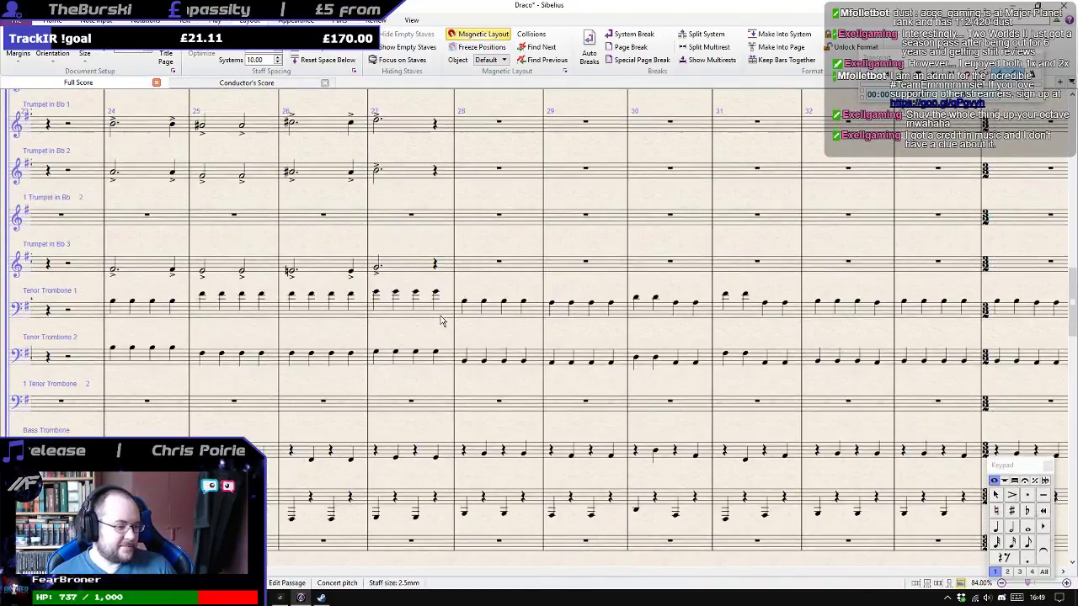
scroll(433, 304, "up", 4)
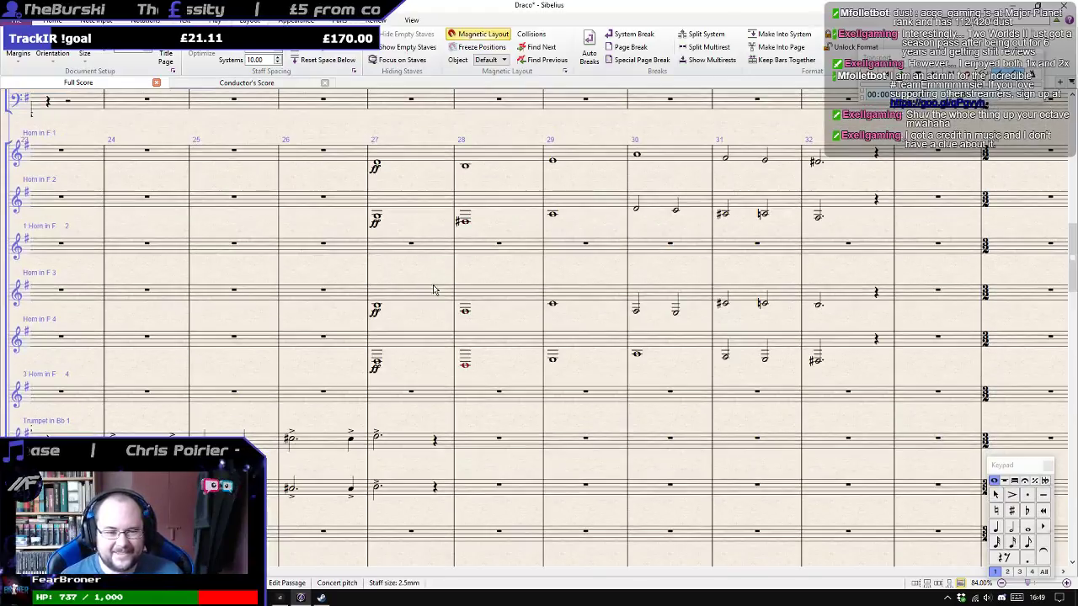
scroll(429, 286, "up", 6)
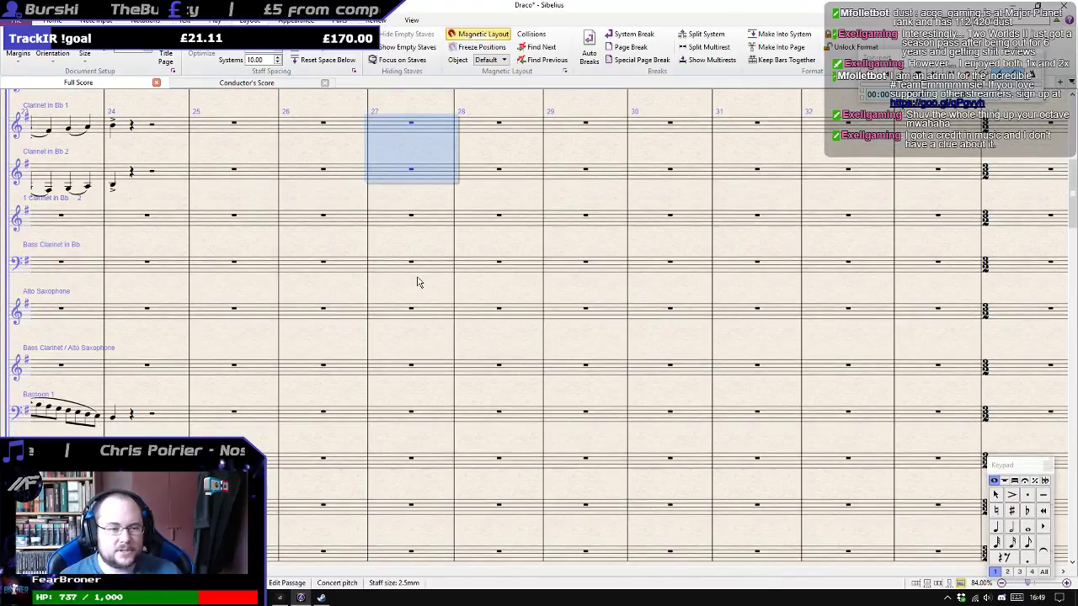
scroll(410, 278, "up", 3)
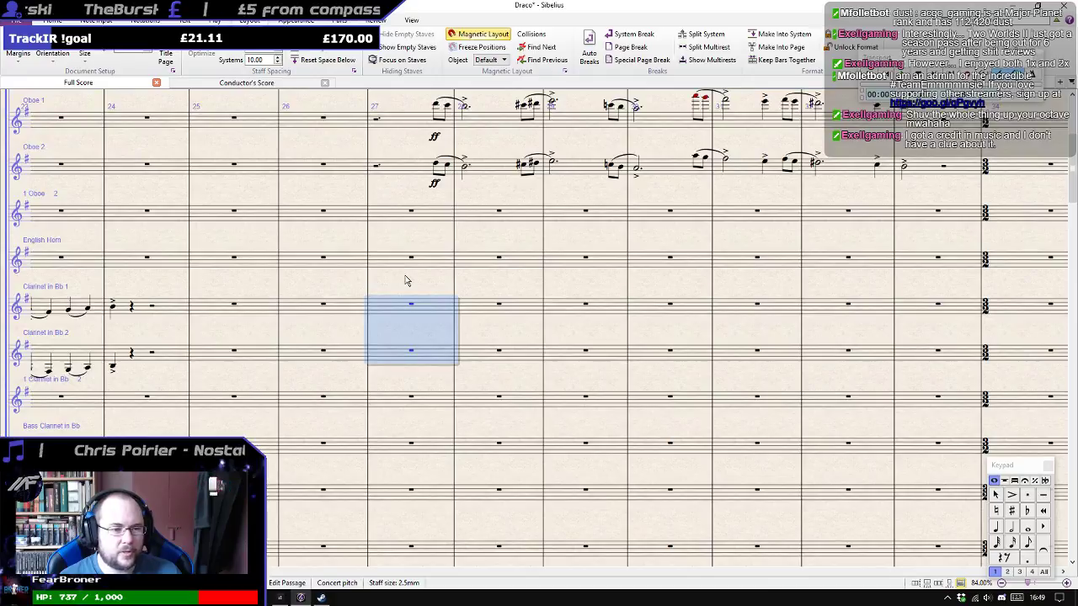
scroll(405, 281, "up", 3)
scroll(403, 278, "down", 5)
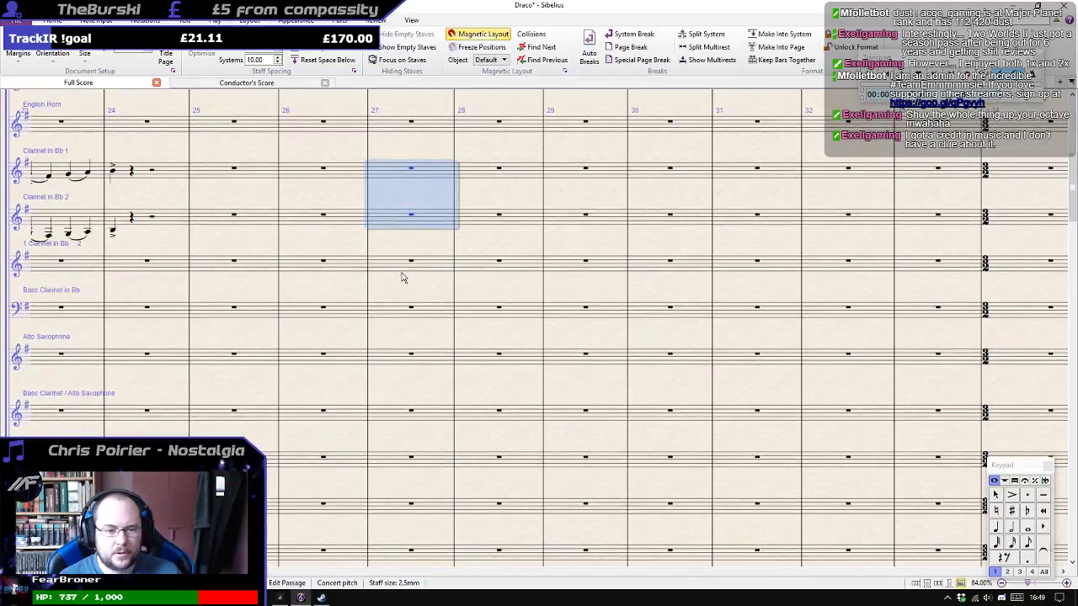
scroll(402, 277, "down", 2)
scroll(402, 277, "down", 3)
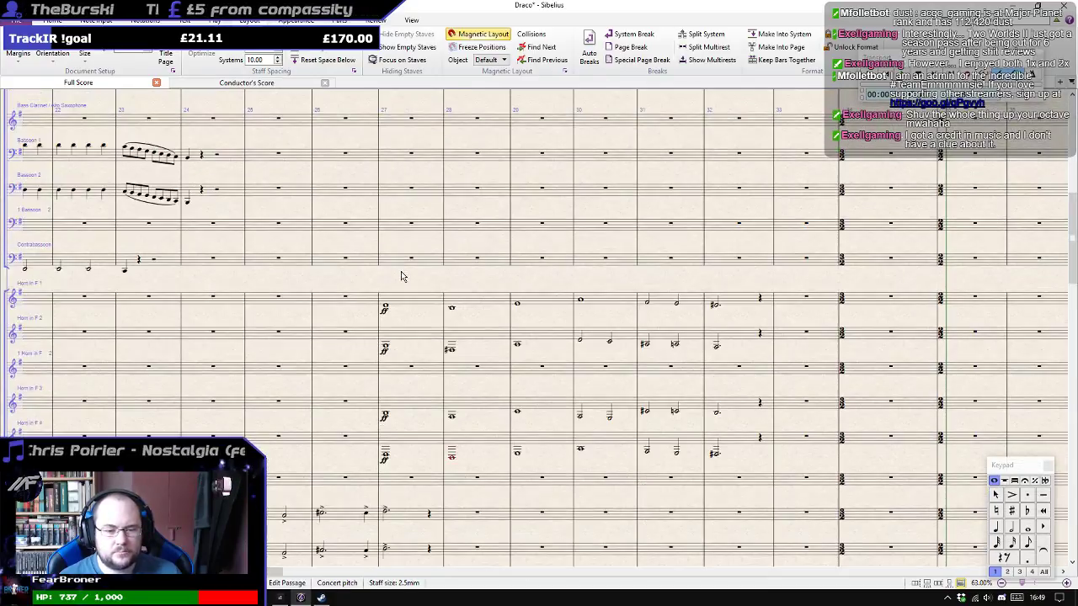
Copy bars 27 to 32 of Horn in F 1 and Horn in F 2 to Clarinet in Bb 1 and Clarinet in Bb 2.
scroll(401, 276, "up", 4)
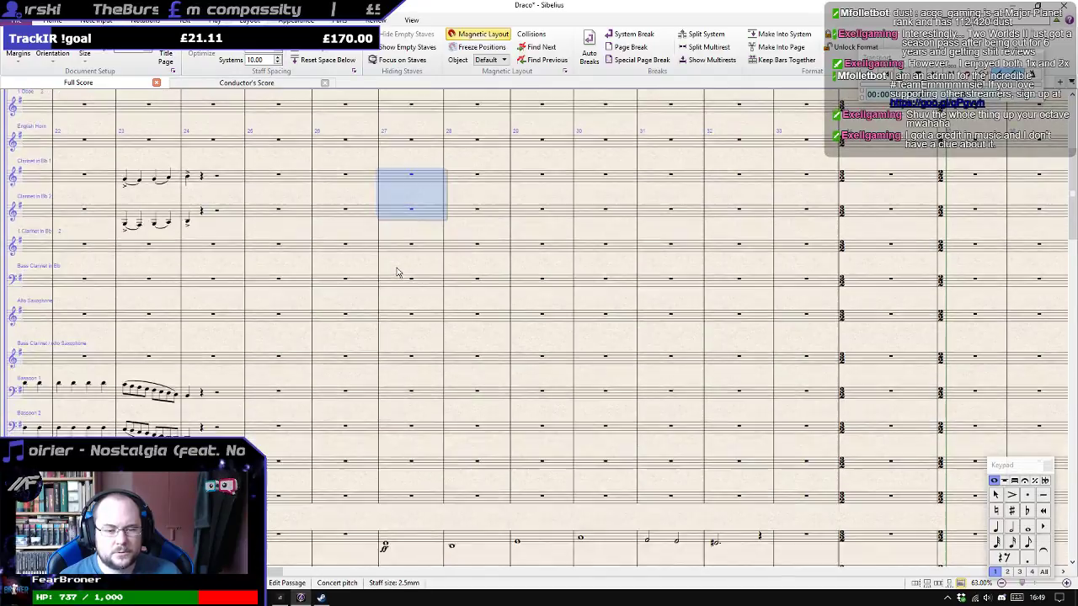
scroll(398, 278, "down", 3)
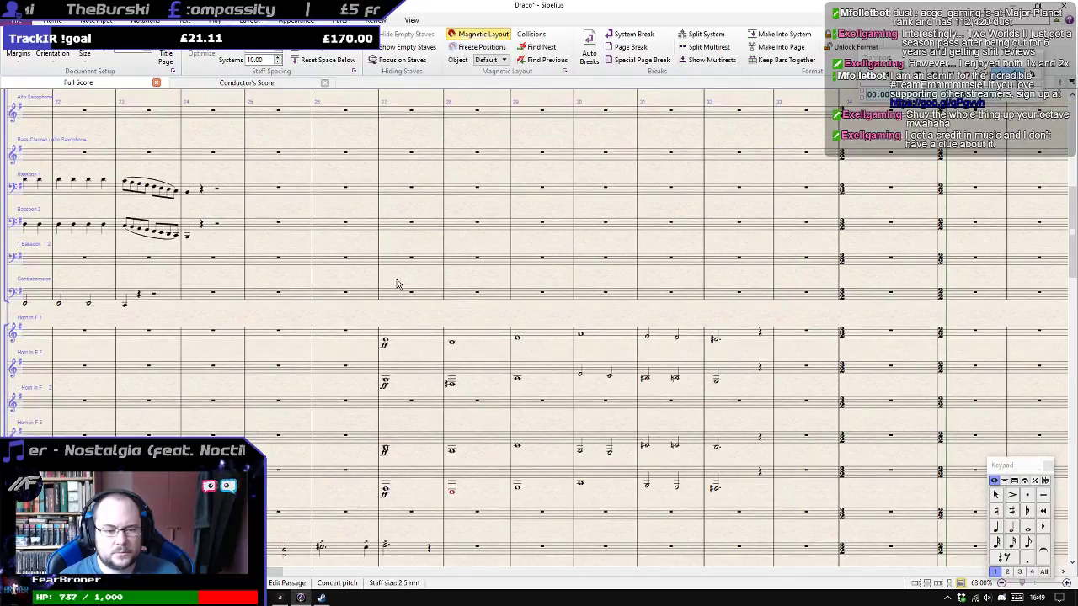
left_click(407, 335)
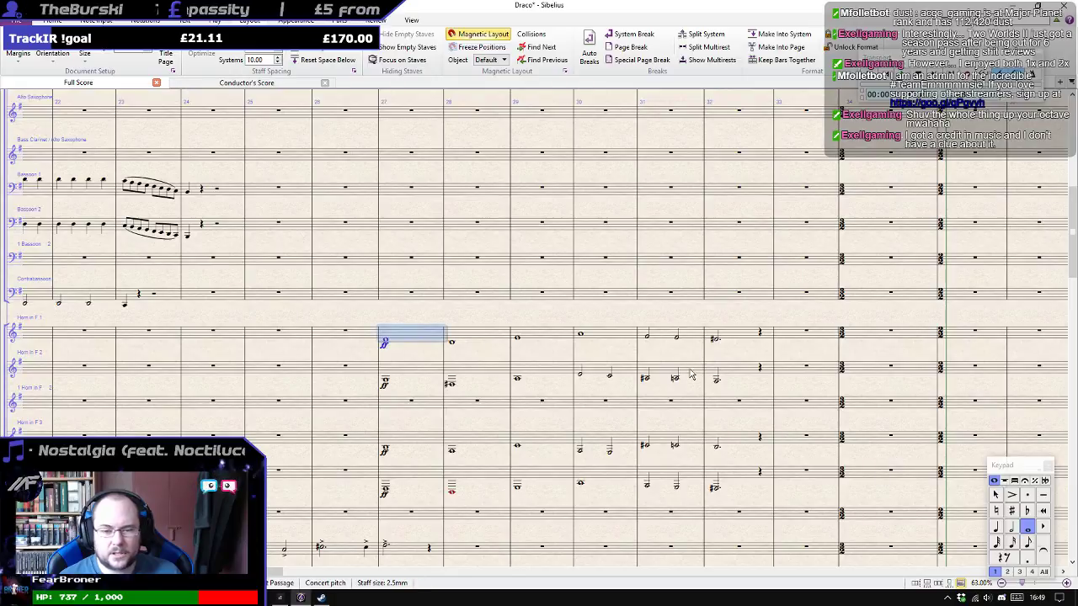
left_click(739, 376, "shift")
scroll(404, 308, "up", 4)
scroll(406, 304, "up", 1)
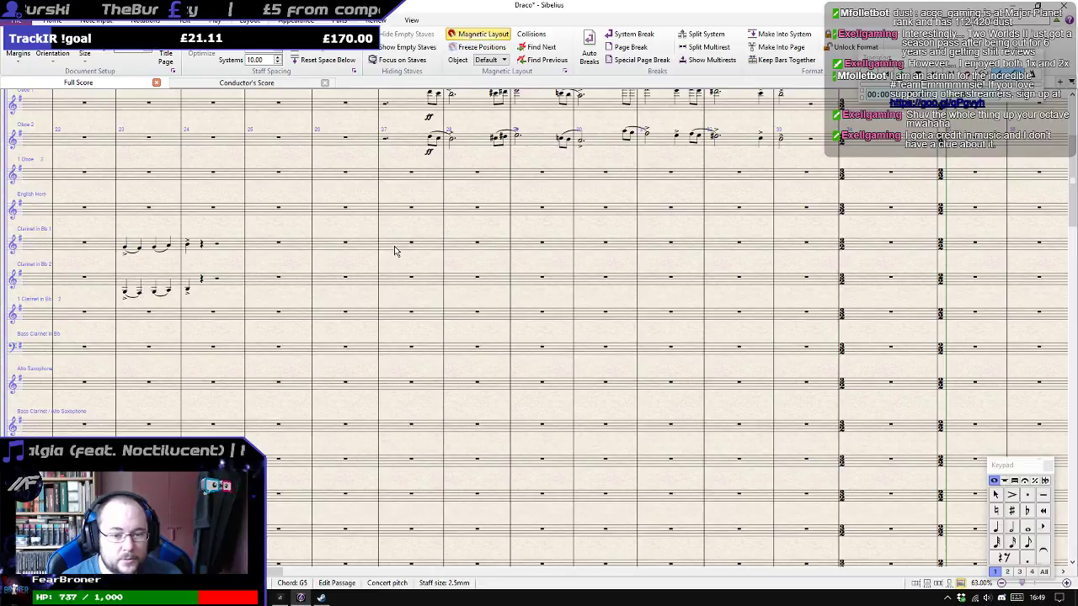
left_click(392, 251, "alt")
Copy bars 27 to 32 of Horn in F 3 to the Alto Saxophone stave.
scroll(395, 260, "down", 8)
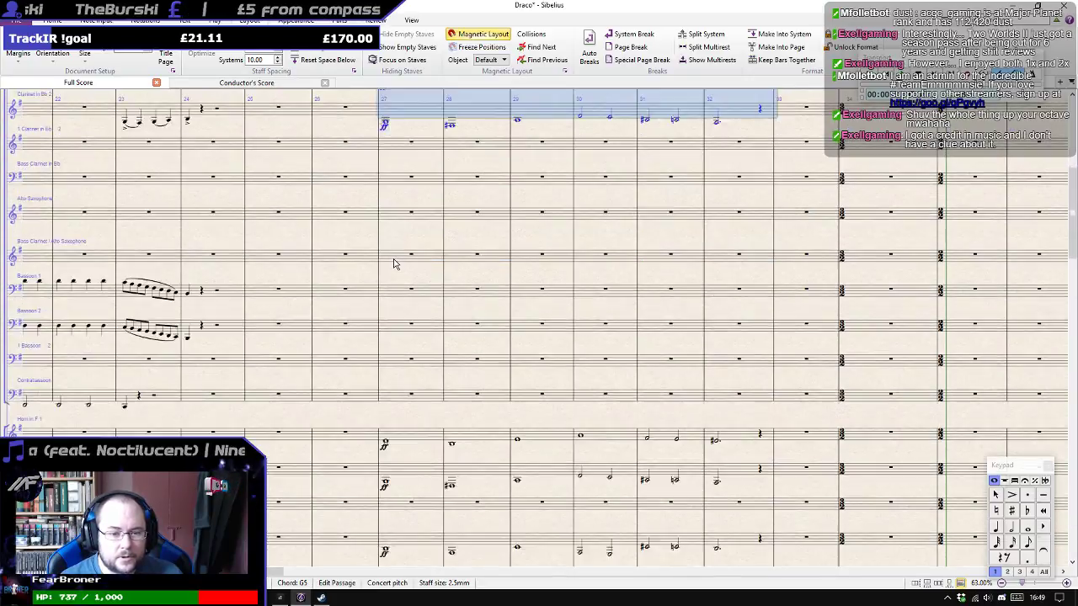
left_click(405, 248)
left_click(726, 239, "shift")
scroll(362, 264, "up", 10)
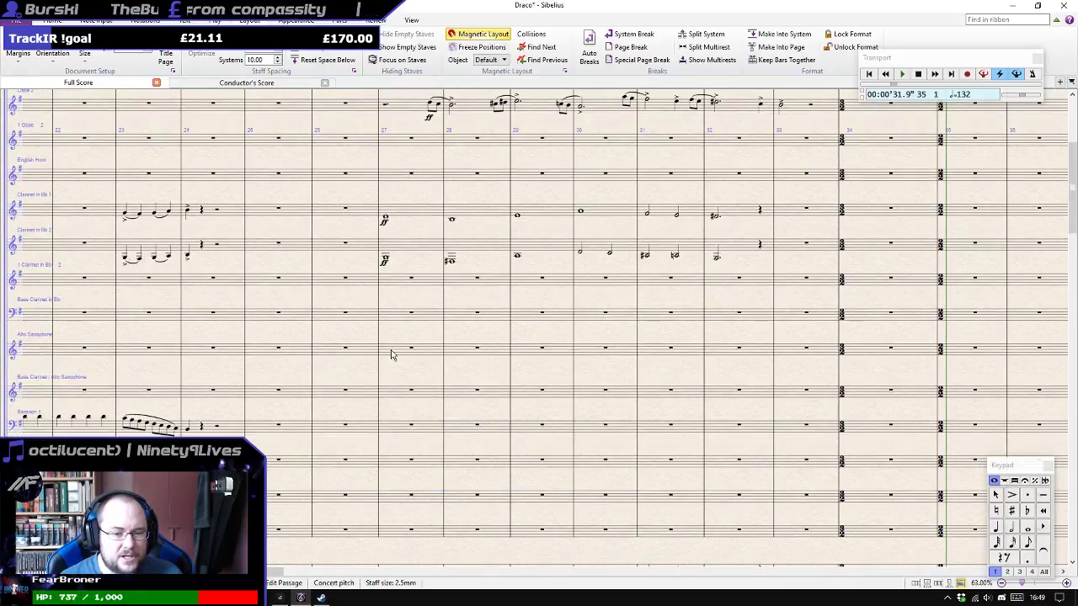
left_click(436, 357, "alt")
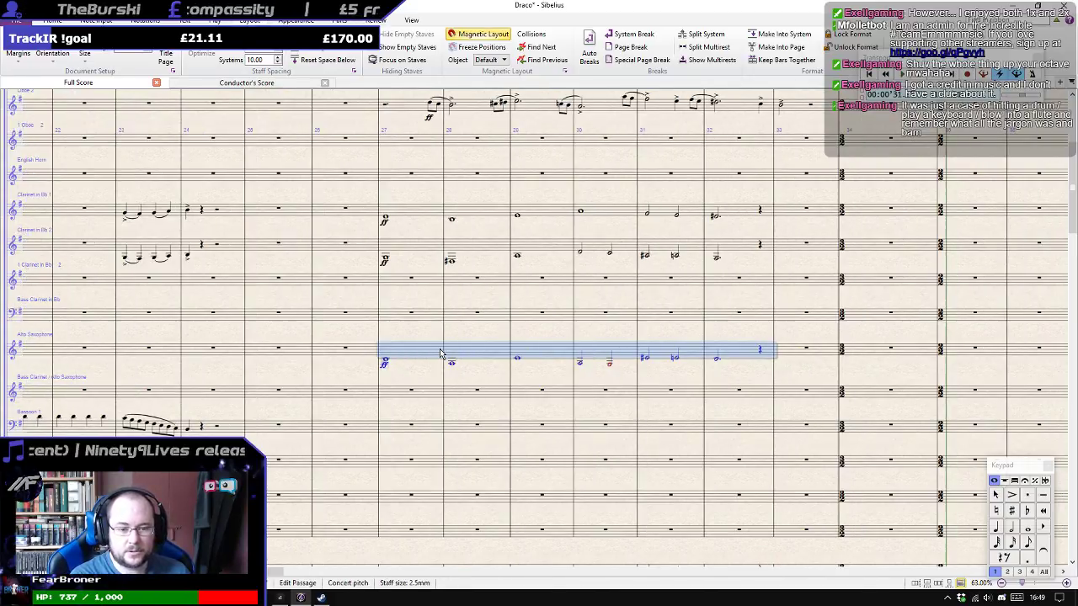
Play back the score from bar 24 with the new clarinet and alto saxophone harmony included.
left_click(188, 214)
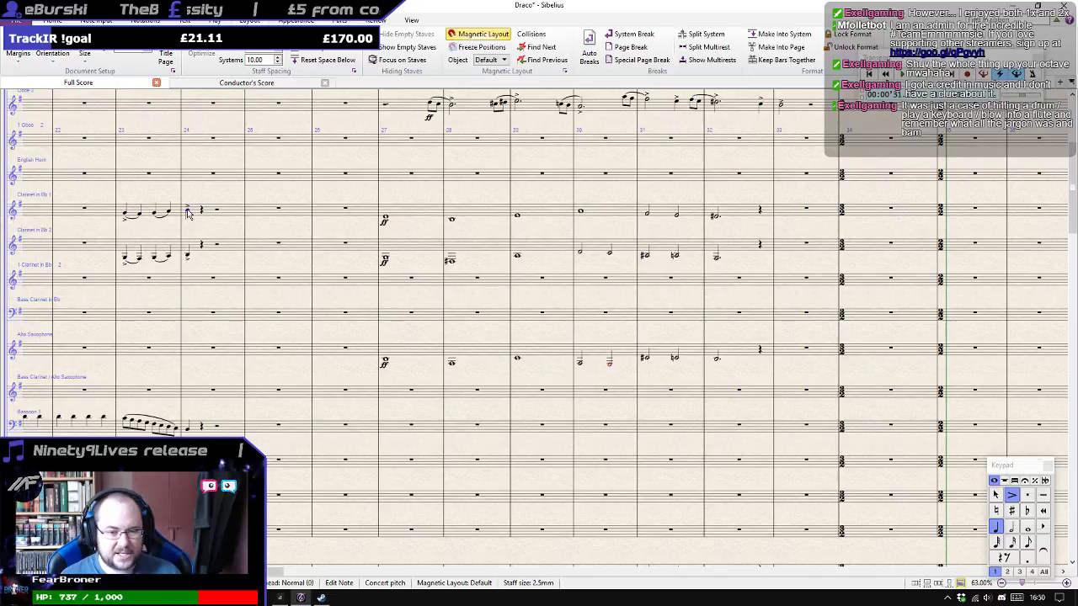
key("space")
scroll(189, 214, "down", 2)
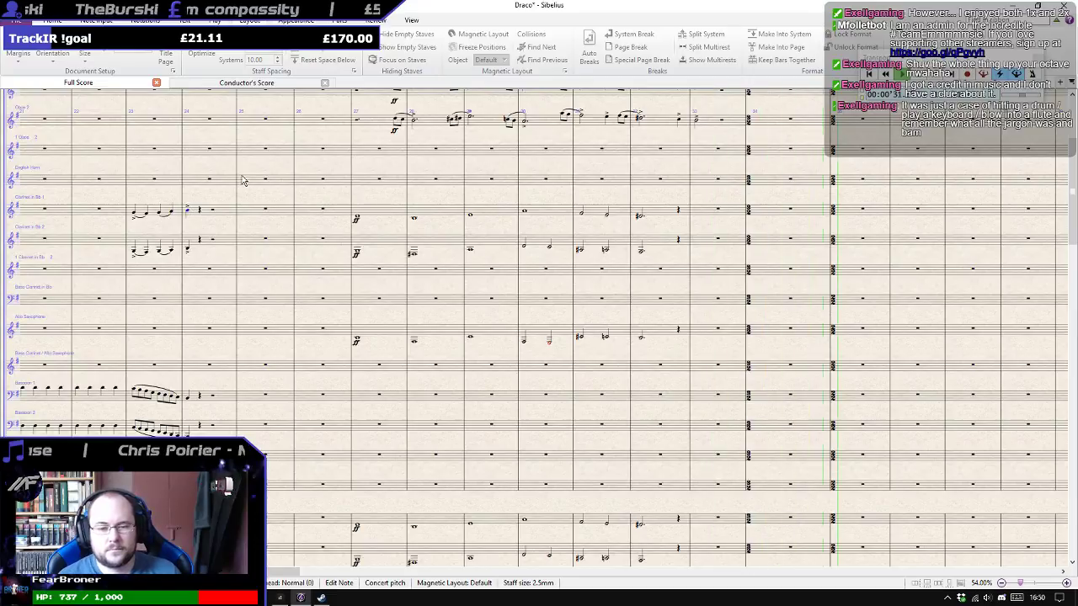
left_click_drag(452, 288, 391, 278)
key("space")
scroll(423, 245, "up", 3)
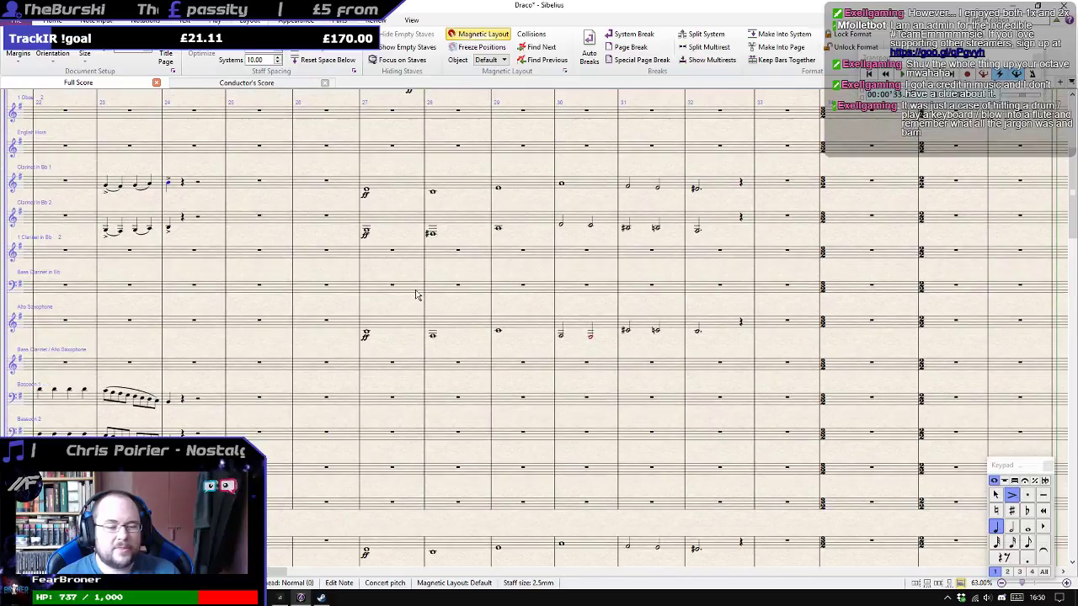
Select bars 27 to 32 from Clarinet in Bb 1 down to Alto Saxophone and play back the passage.
left_click(716, 326)
left_click(402, 185, "shift")
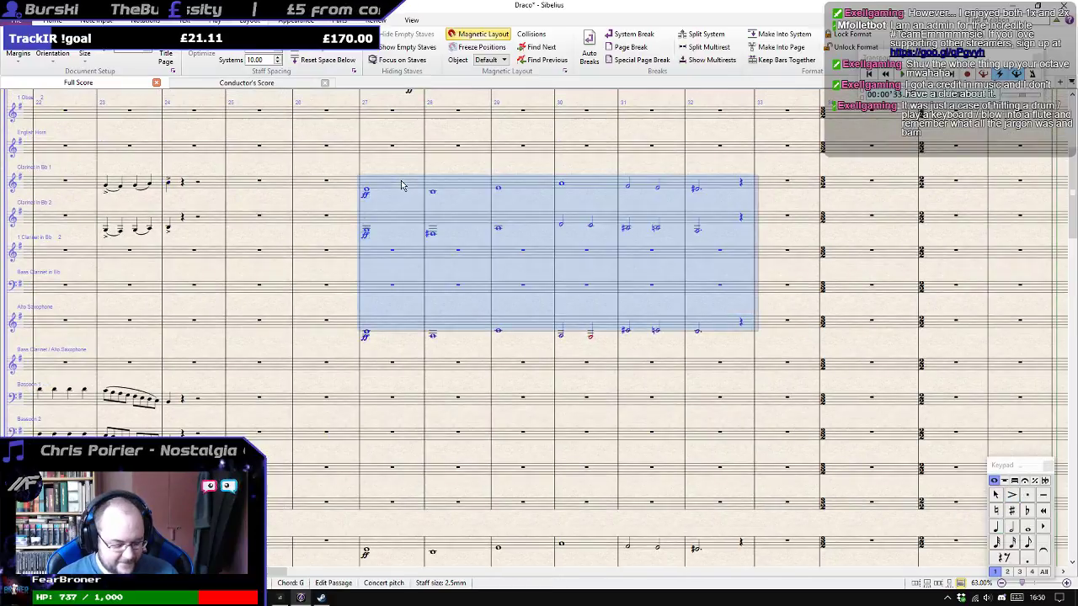
key("ctrl+minus")
key("space")
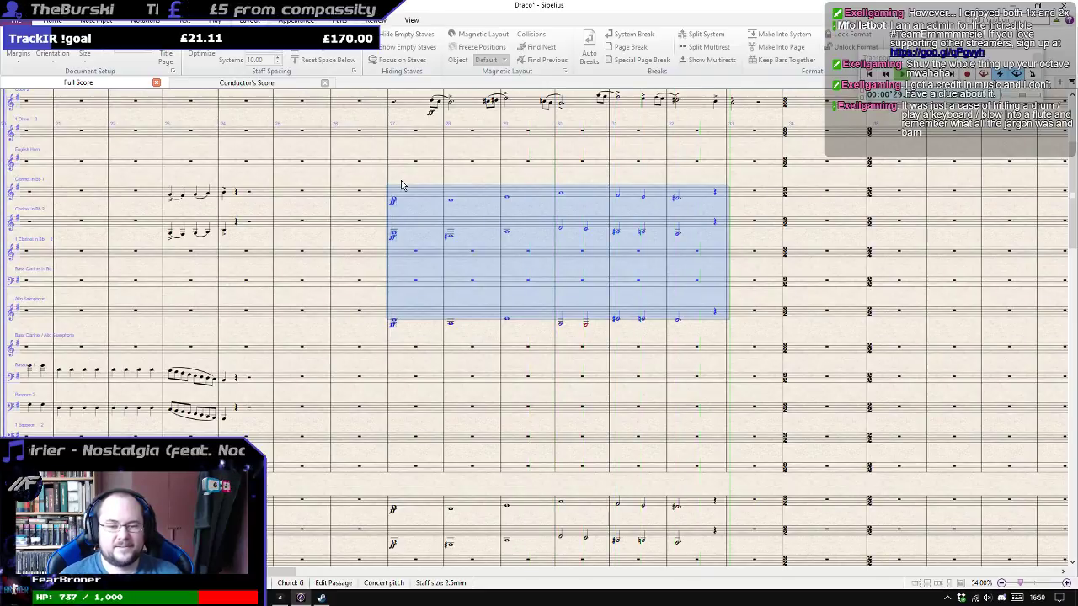
key("space")
key("Escape")
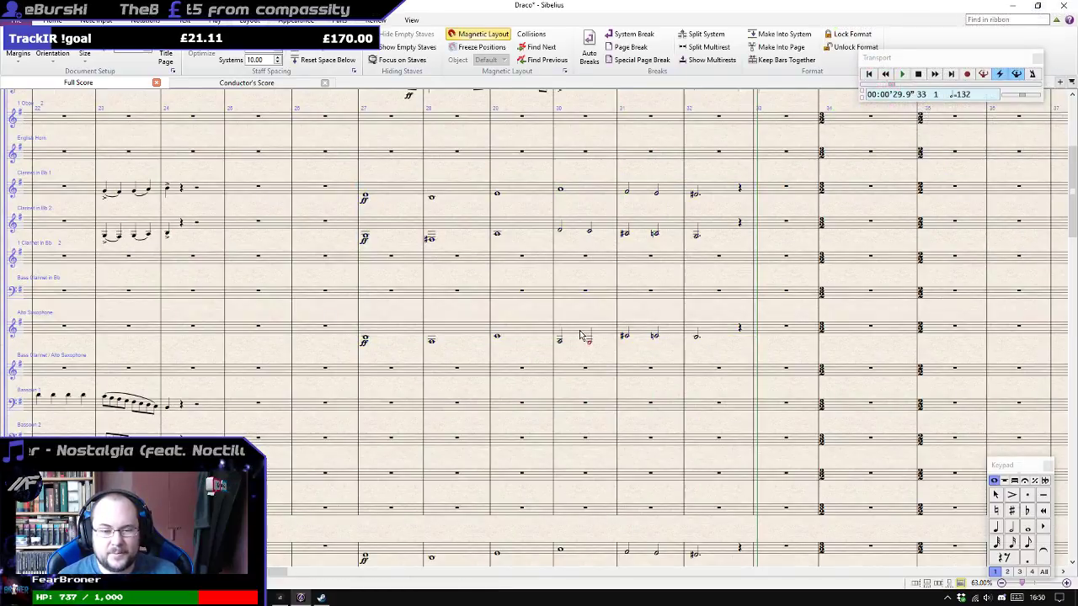
Copy bars 27 to 32 of Clarinet in Bb 2 to the empty clarinet stave below, and overwrite Clarinet in Bb 2 with the Alto Saxophone part.
left_click(404, 228)
left_click(706, 225, "shift")
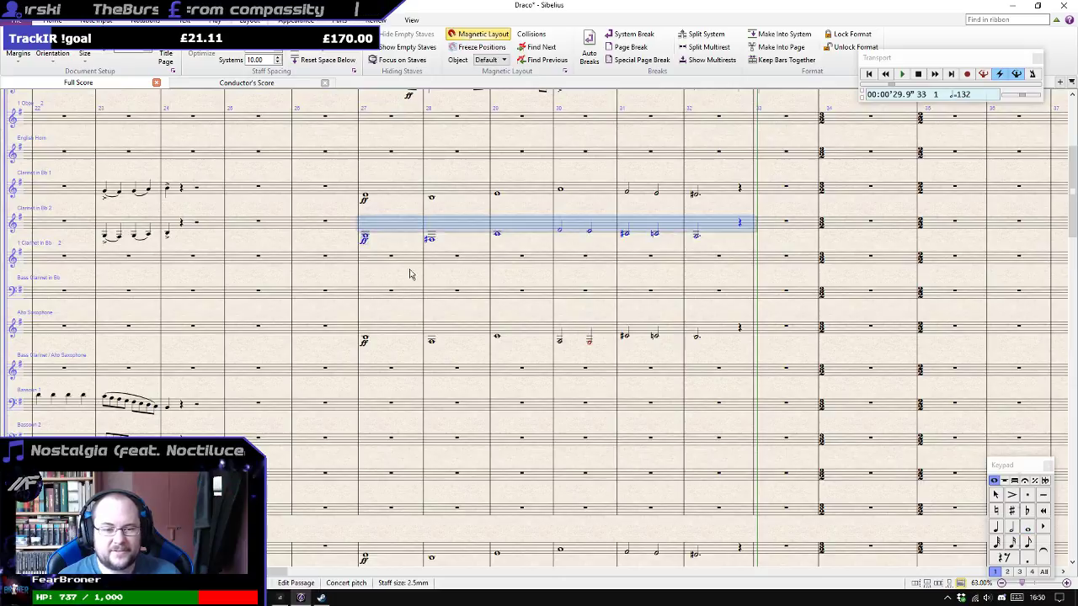
left_click(368, 259, "alt")
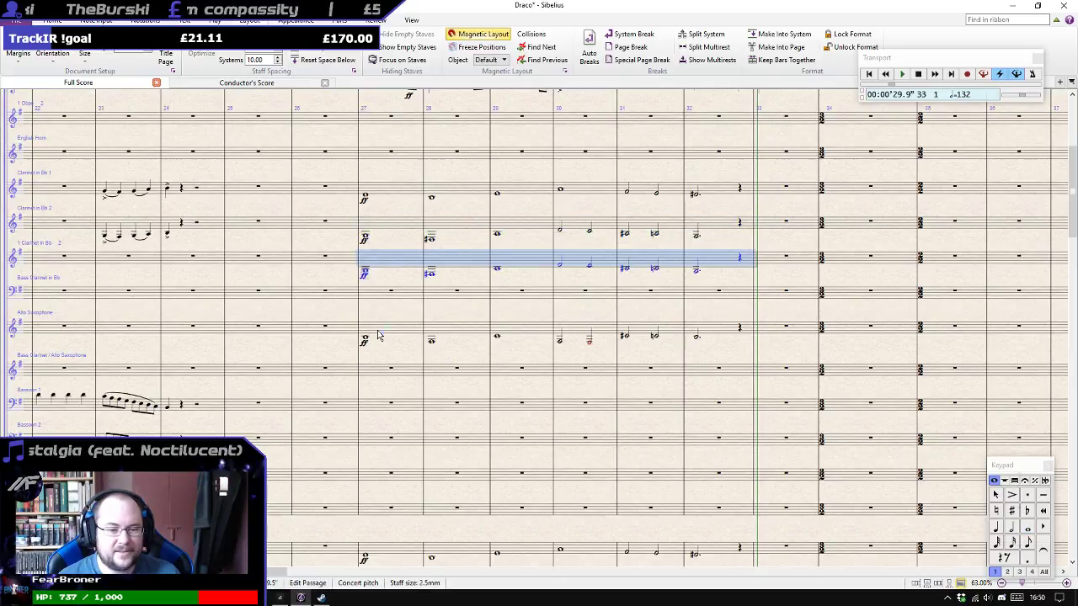
left_click(385, 330)
left_click(718, 339, "shift")
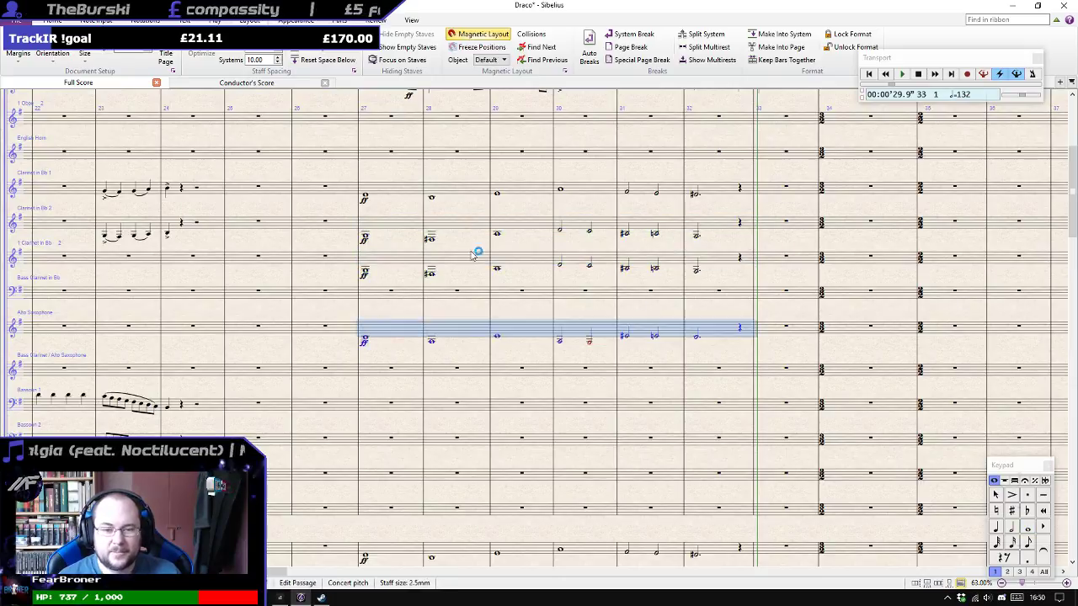
left_click(371, 229, "alt")
Copy bars 27 to 32 of the spare clarinet stave to Alto Saxophone, and clear those bars from the spare stave.
left_click(368, 268)
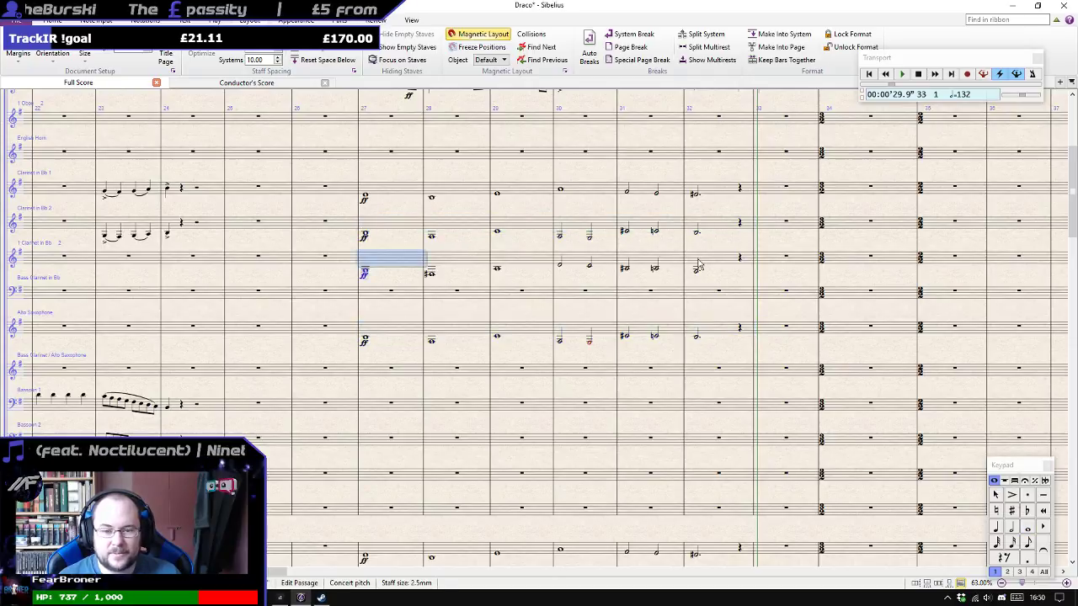
left_click(698, 266, "shift")
left_click(368, 341, "alt")
left_click(371, 258)
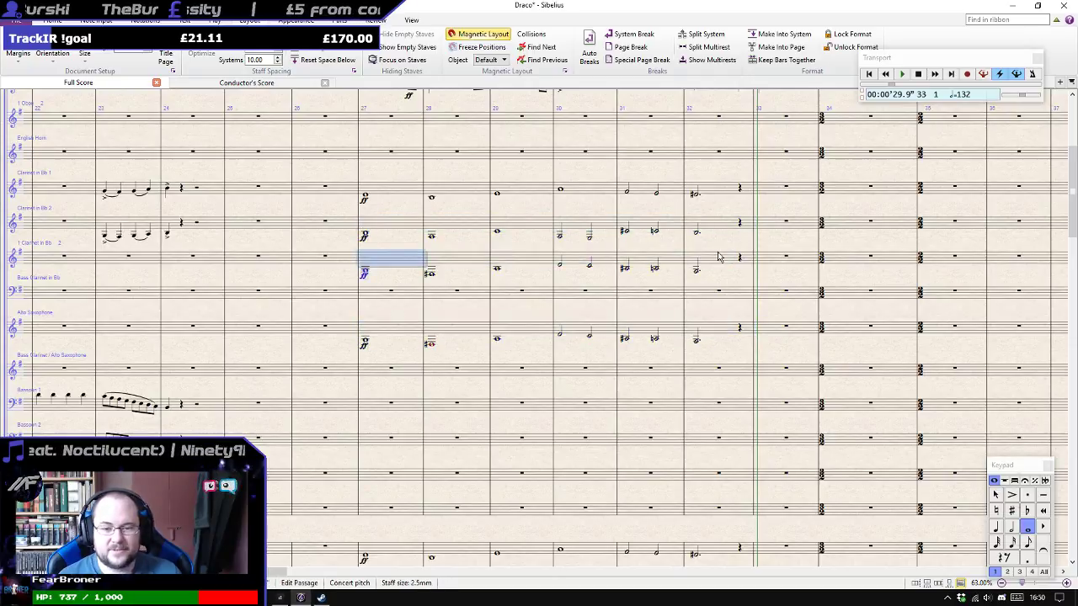
left_click(704, 264, "shift")
key("Delete")
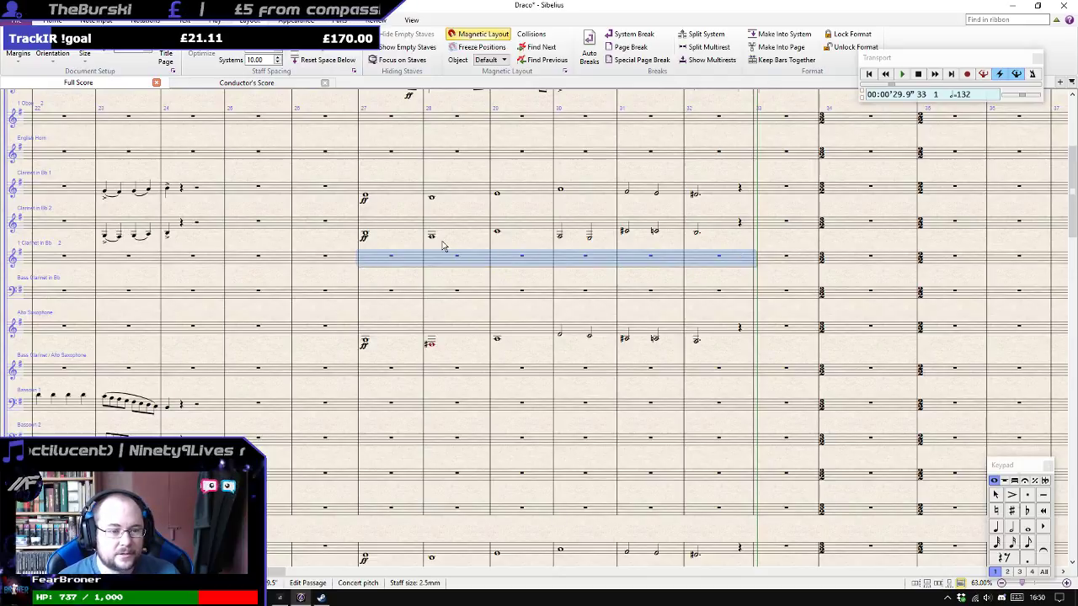
Check the staves in transposing score view, return to concert pitch, and play back the clarinets and alto saxophone from bar 27.
key("ctrl+shift+t")
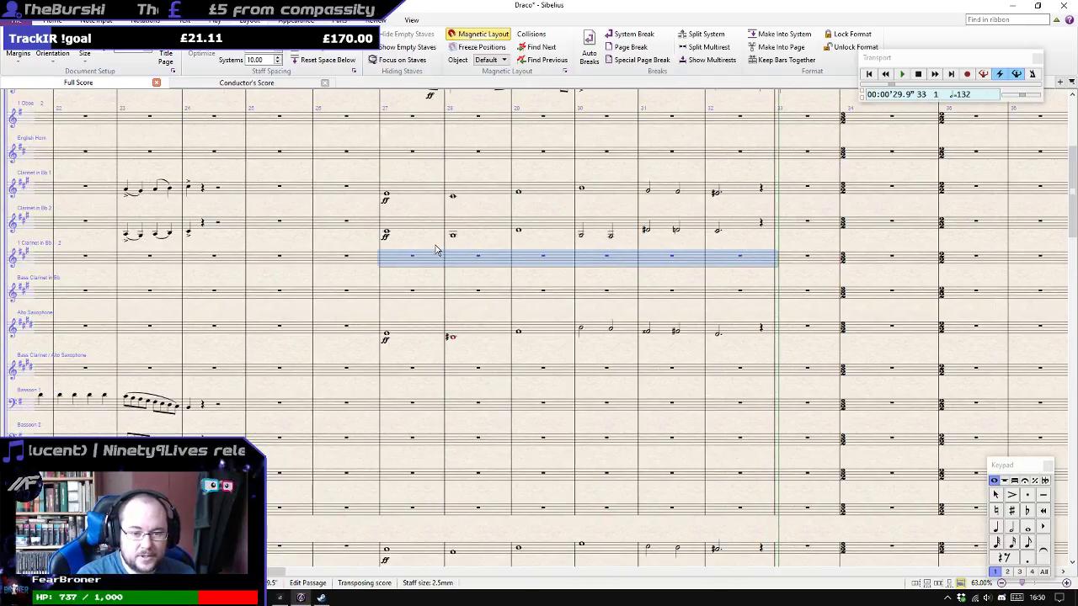
key("ctrl+shift+t")
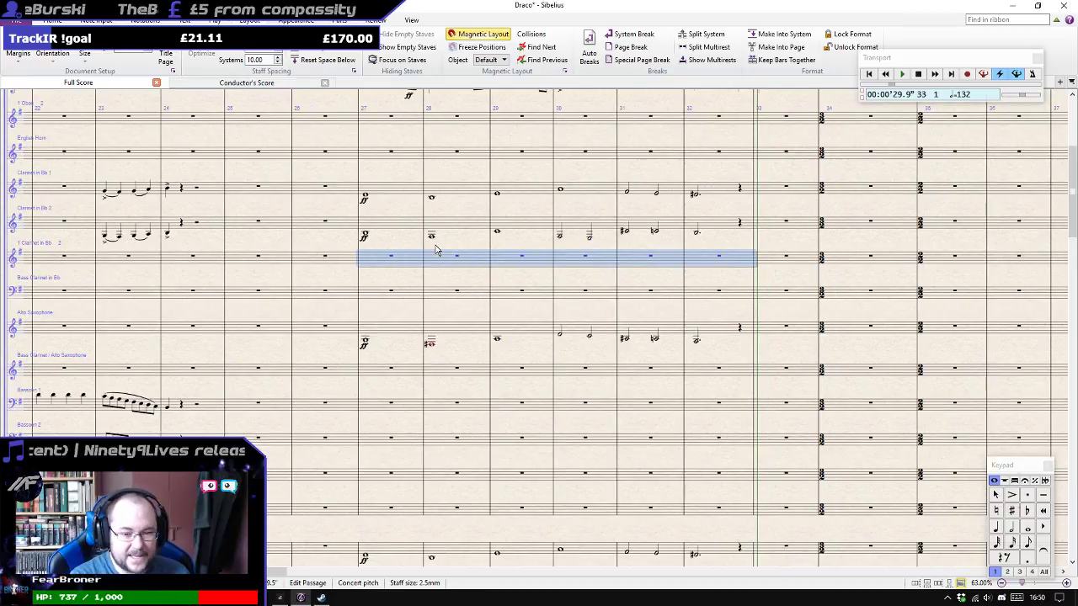
left_click(392, 197)
left_click(391, 334, "shift")
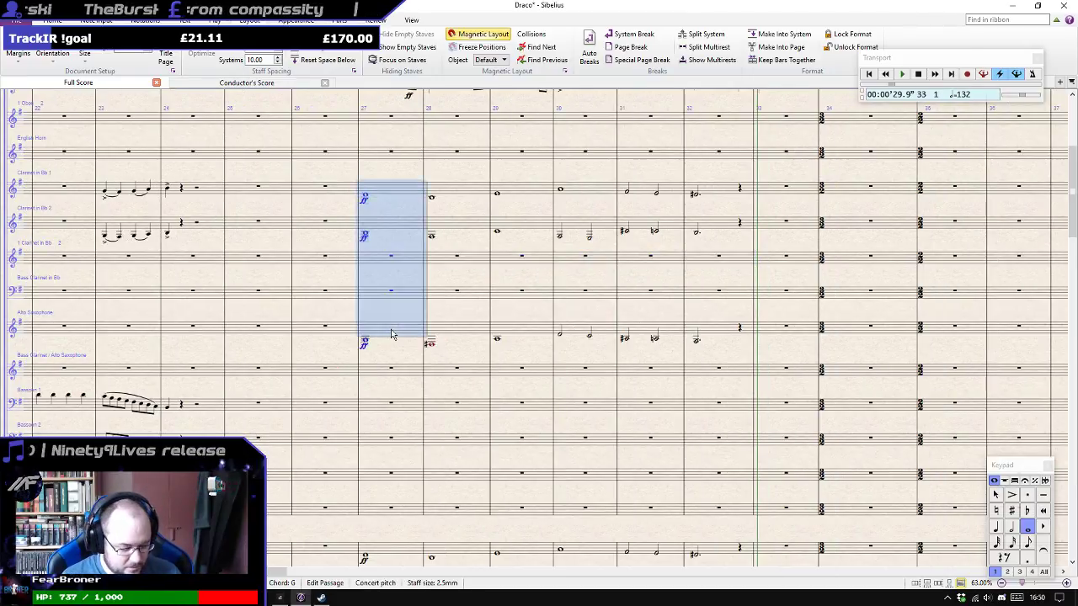
key("p")
key("ctrl+minus")
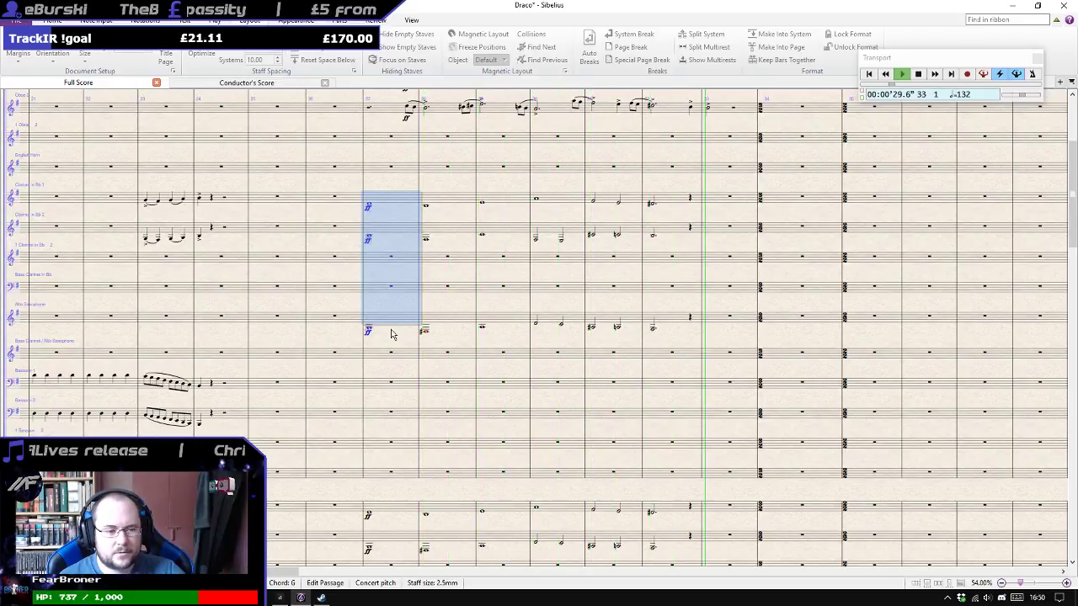
key("Escape")
key("ctrl+equal")
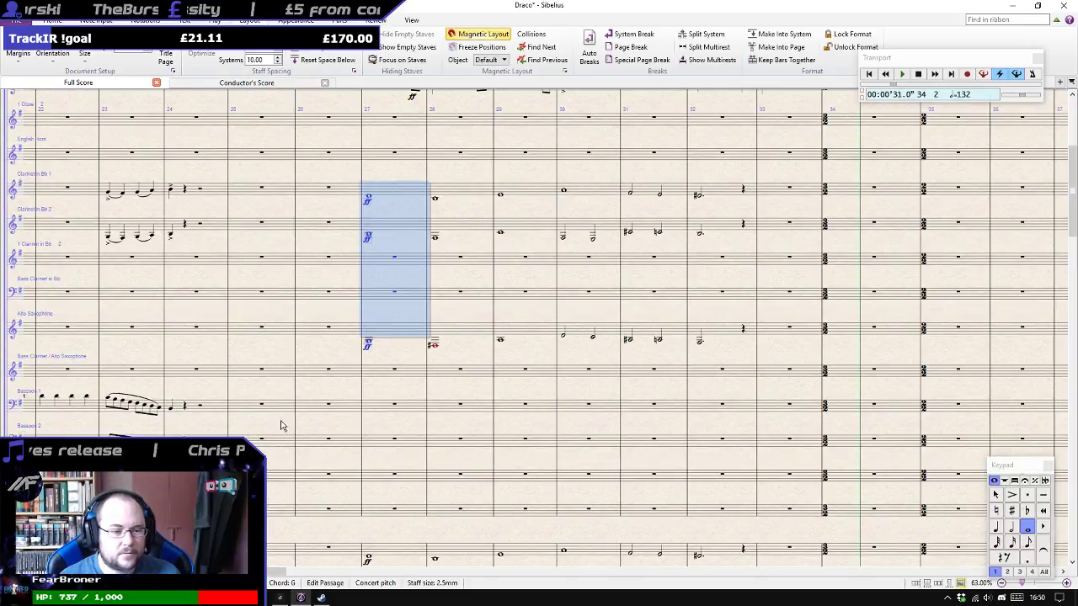
Delete the Bass Clarinet notes in bars 15 and 16.
left_click_drag(265, 354, 1077, 311)
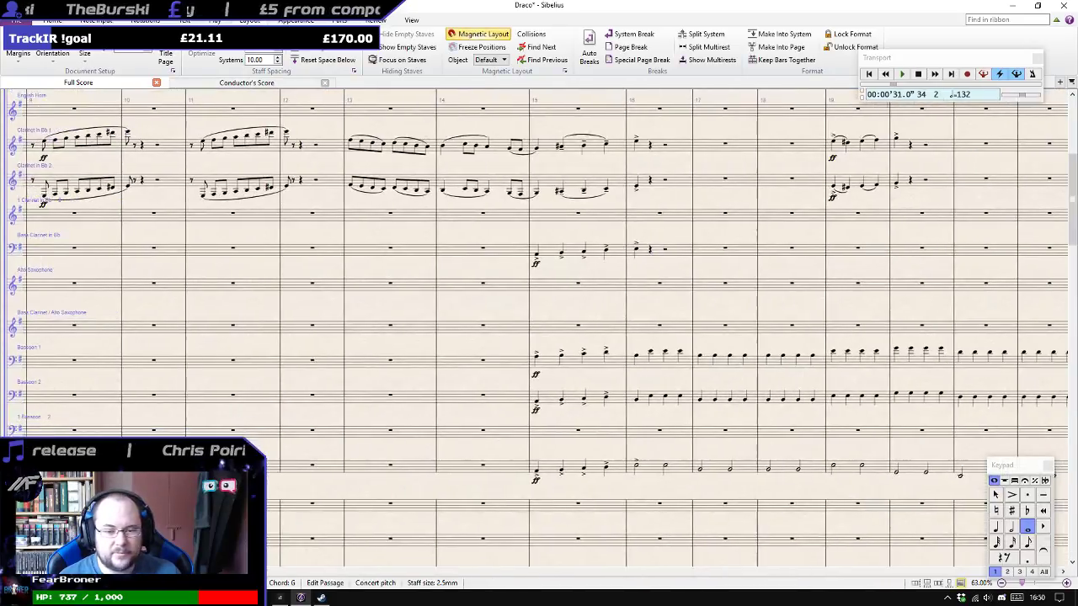
scroll(643, 337, "right", 10)
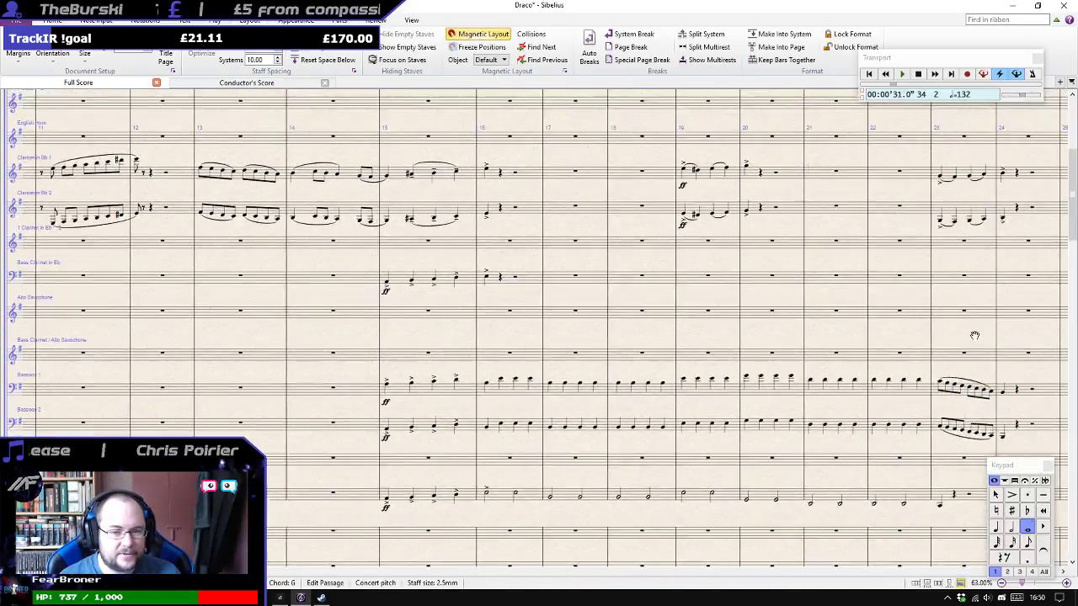
scroll(643, 336, "left", 8)
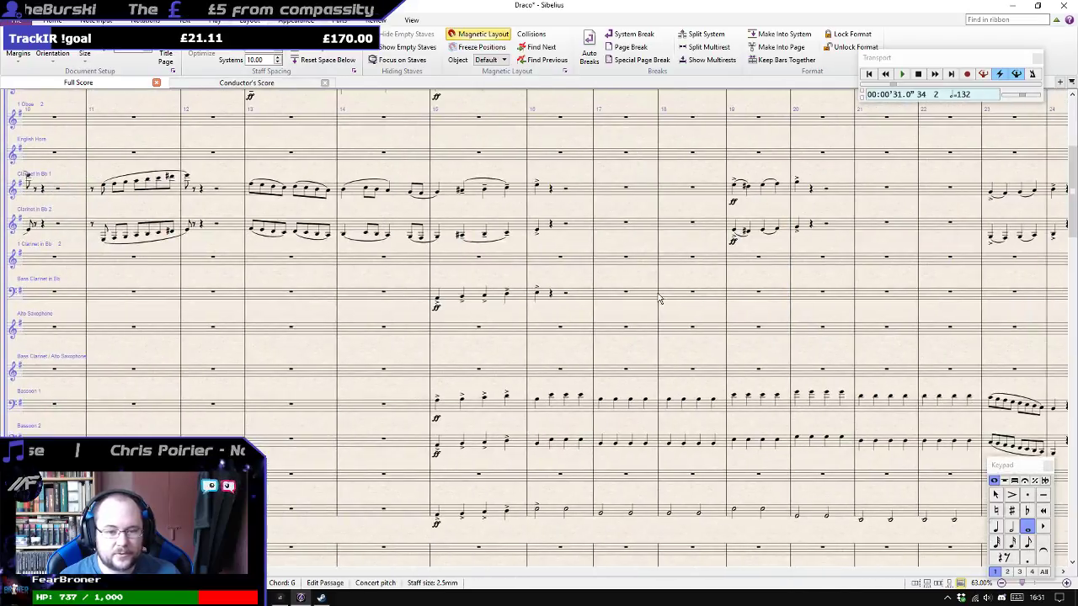
left_click(581, 297)
left_click(448, 288, "shift")
key("Delete")
Play back the score from the first Clarinet in Bb 1 note of bar 23 through the harmony passage.
scroll(632, 272, "right", 10)
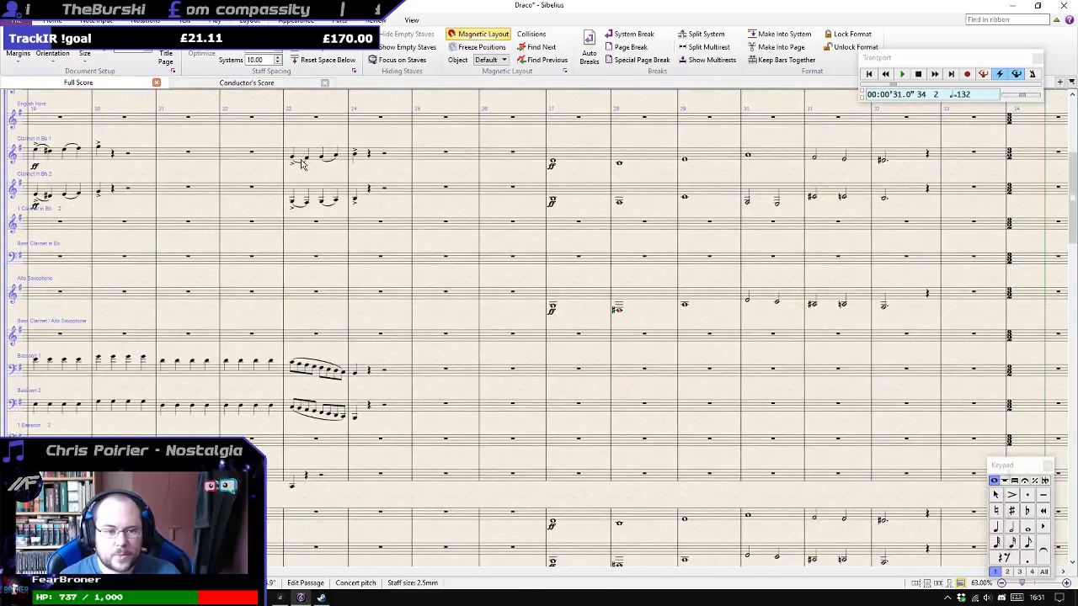
left_click(293, 159)
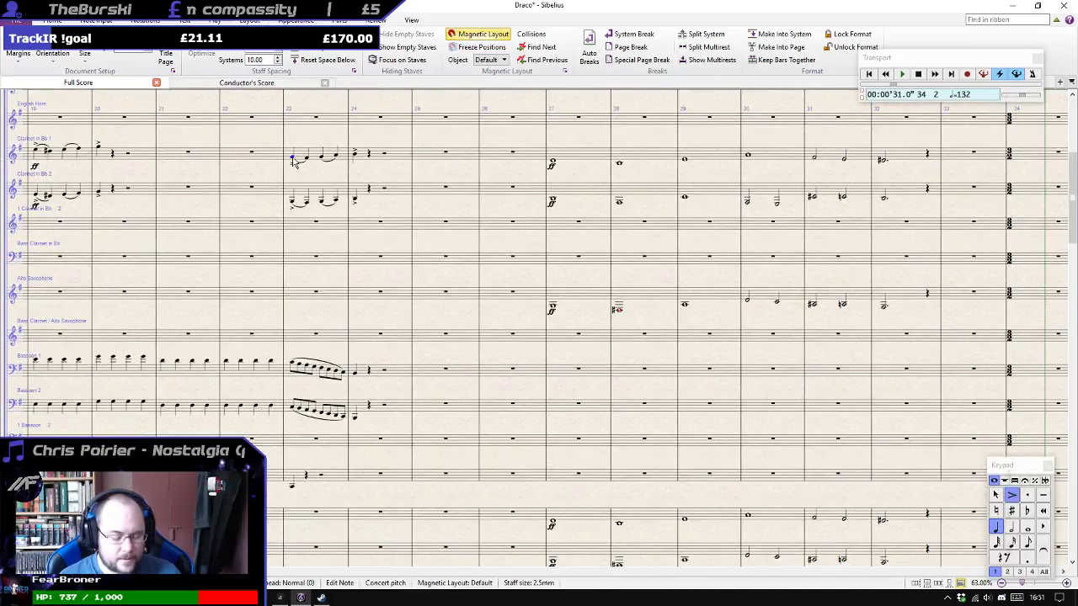
scroll(293, 160, "down", 1)
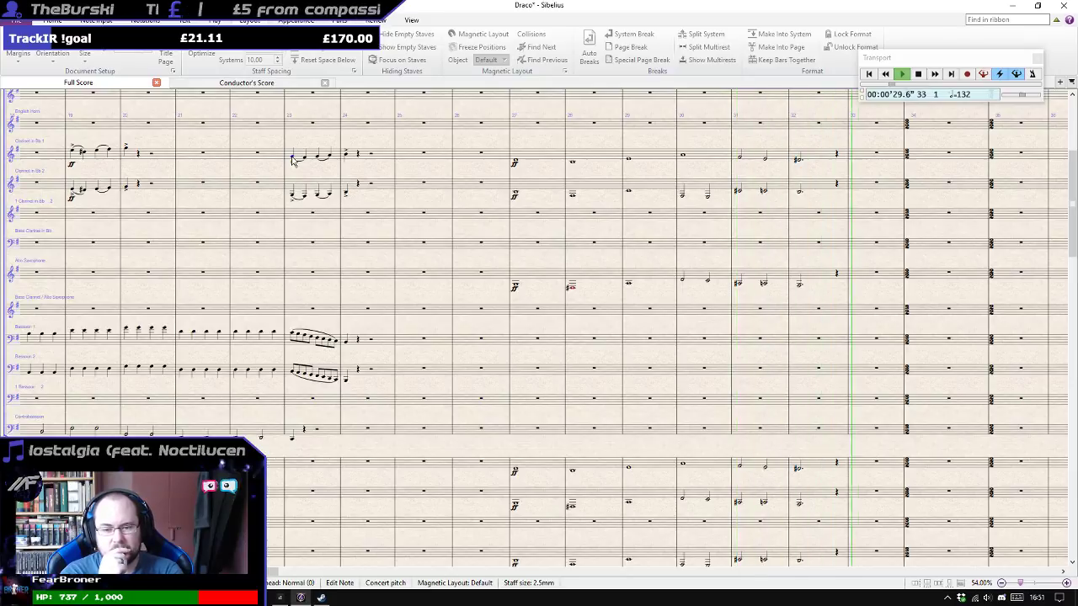
left_click_drag(718, 324, 534, 316)
key("space")
scroll(534, 317, "up", 1)
Examine the percussion, harp and string staves from bar 26 onward and resume playback of the full score.
left_click_drag(672, 256, 532, 210)
scroll(531, 251, "down", 10)
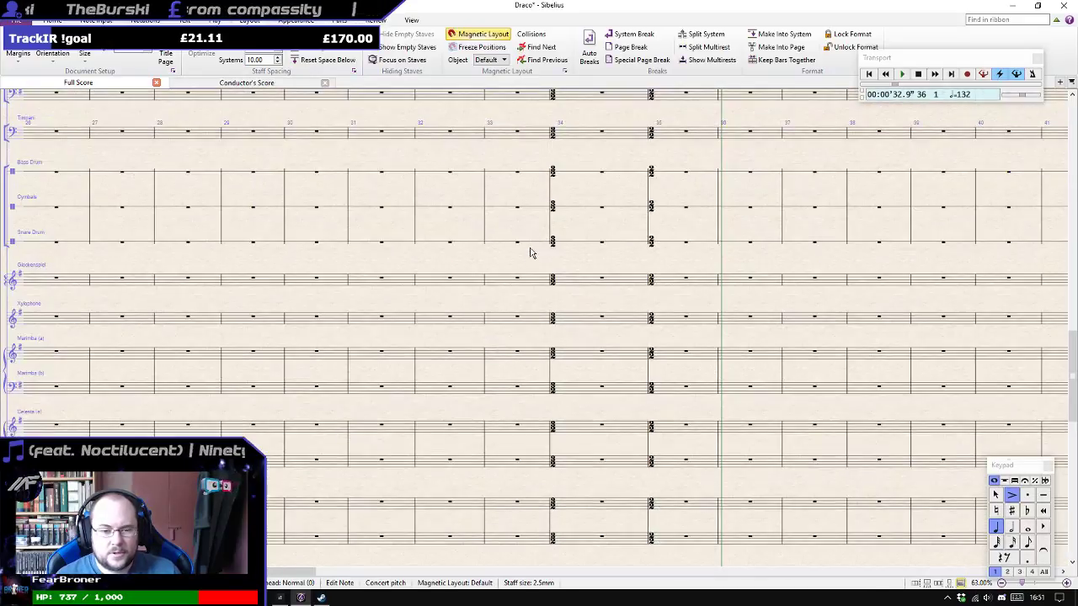
scroll(531, 253, "down", 5)
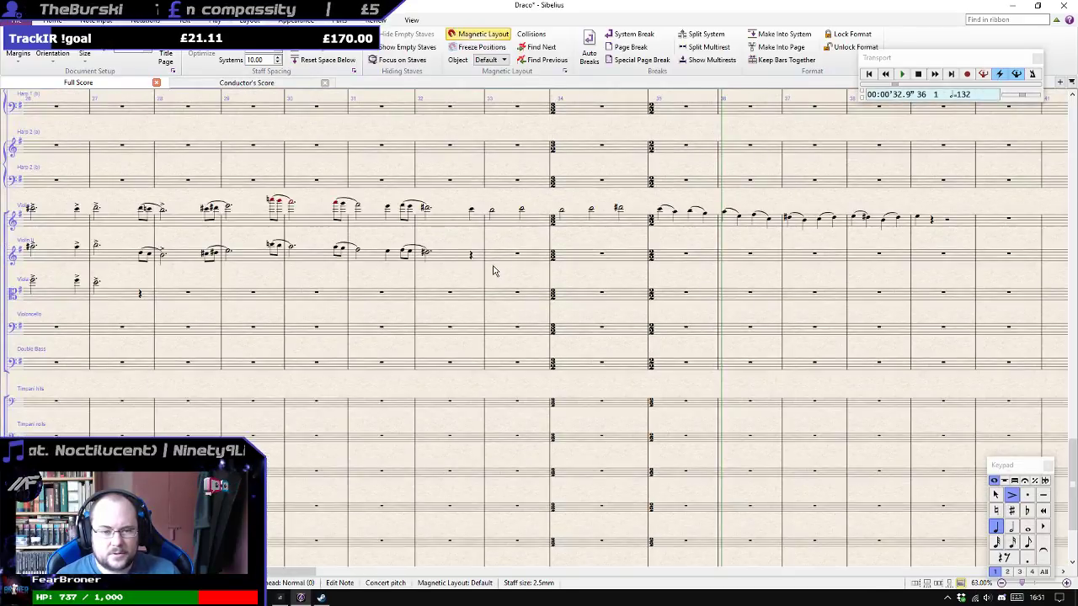
scroll(495, 271, "up", 2)
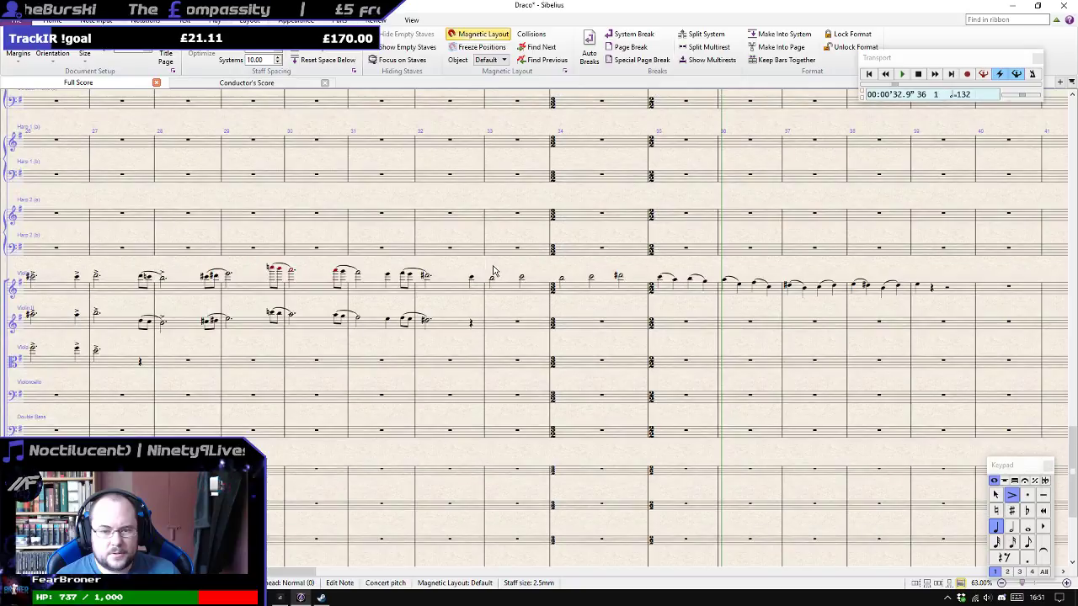
scroll(494, 271, "down", 4, "ctrl")
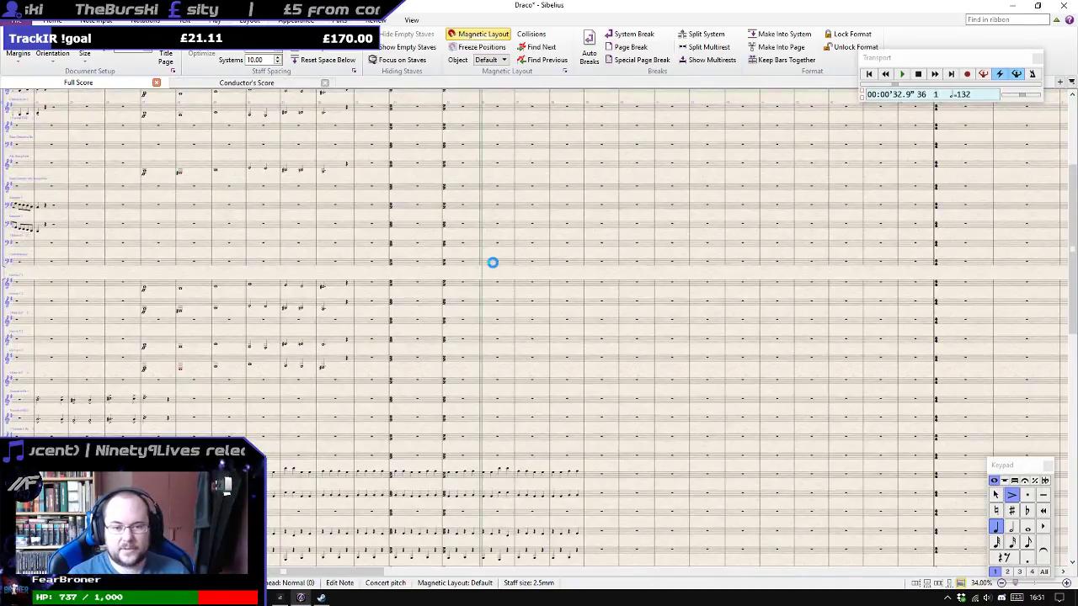
key("space")
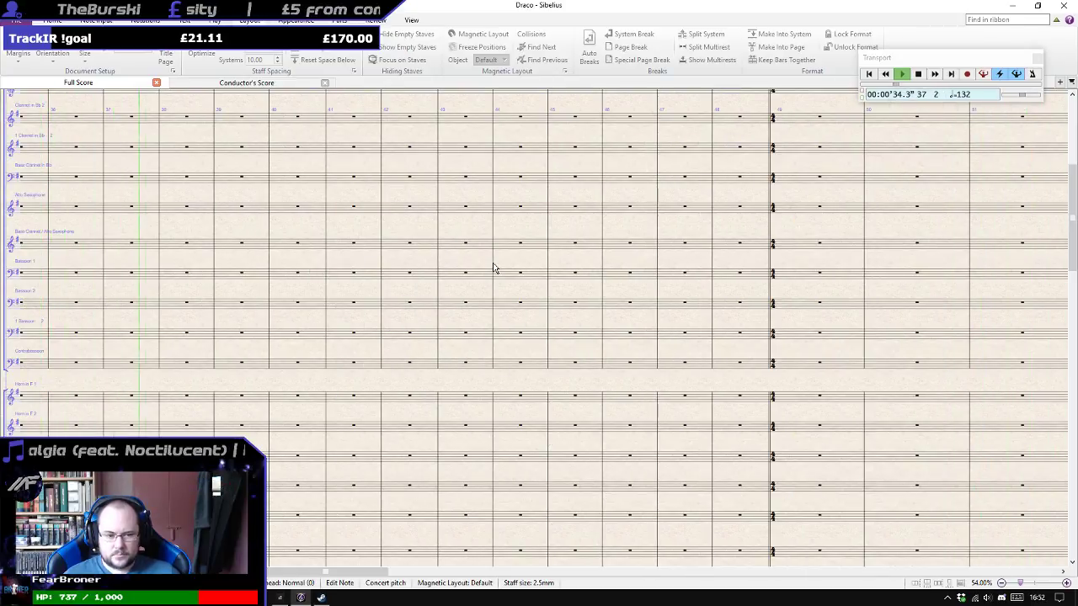
Stop playback and examine the woodwind, horn and trumpet staves around bars 20 to 32.
key("space")
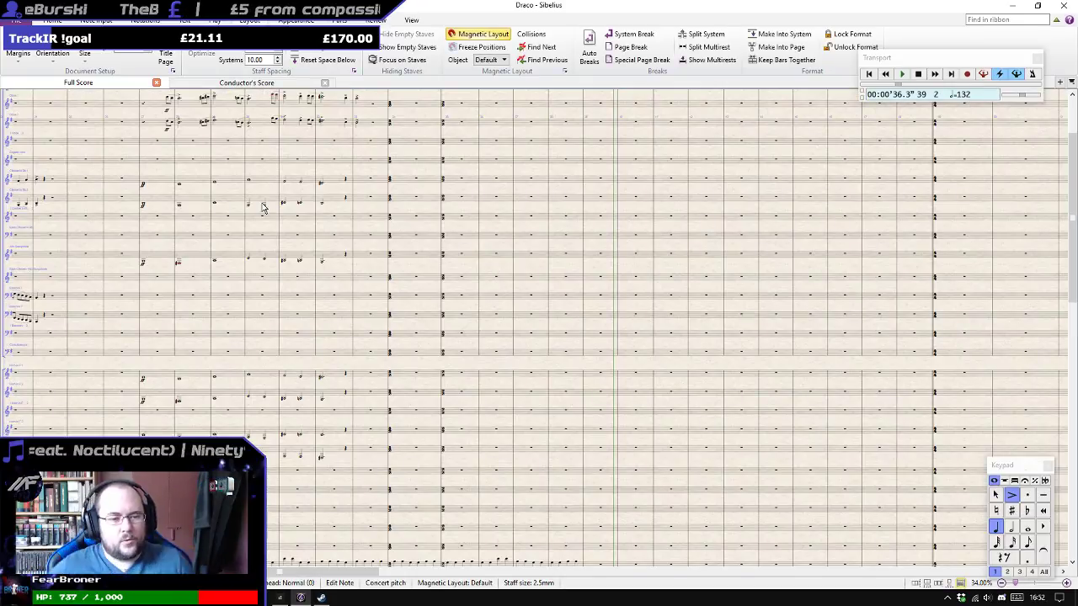
scroll(444, 221, "down", 3)
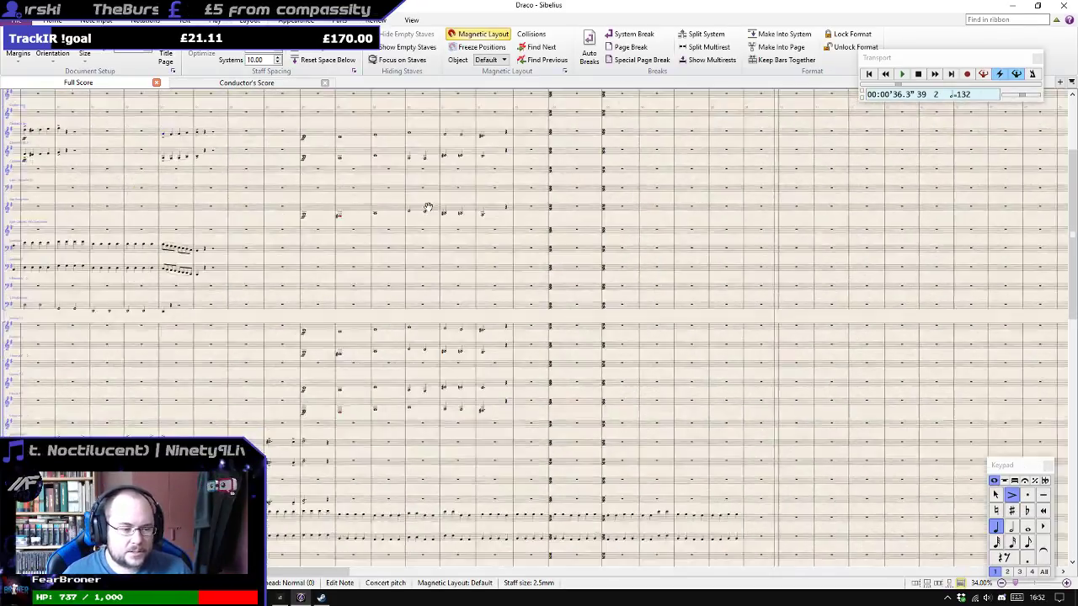
scroll(443, 221, "down", 1)
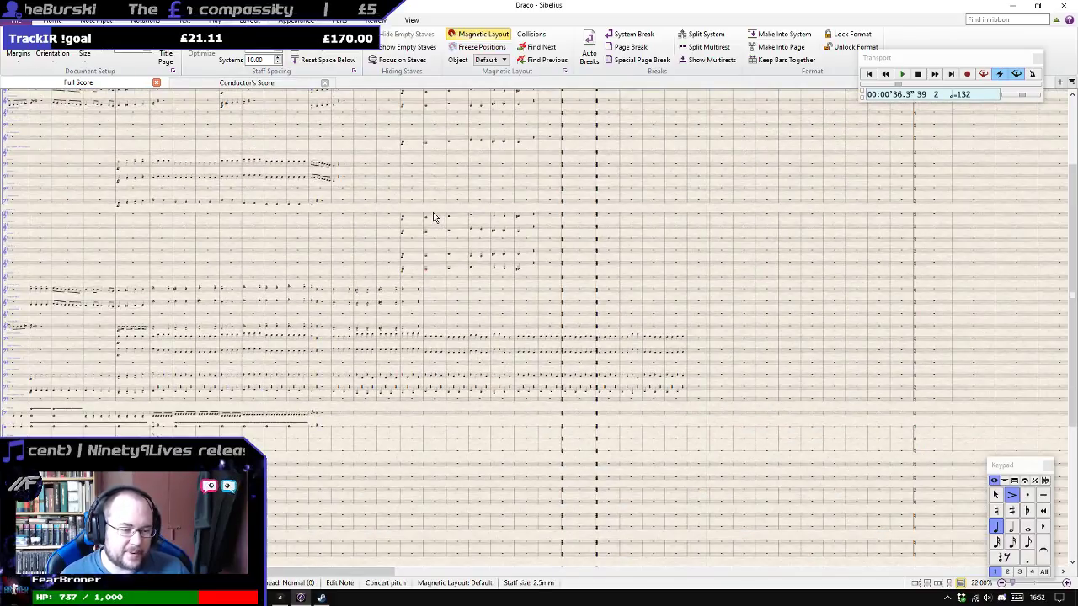
scroll(434, 217, "up", 8)
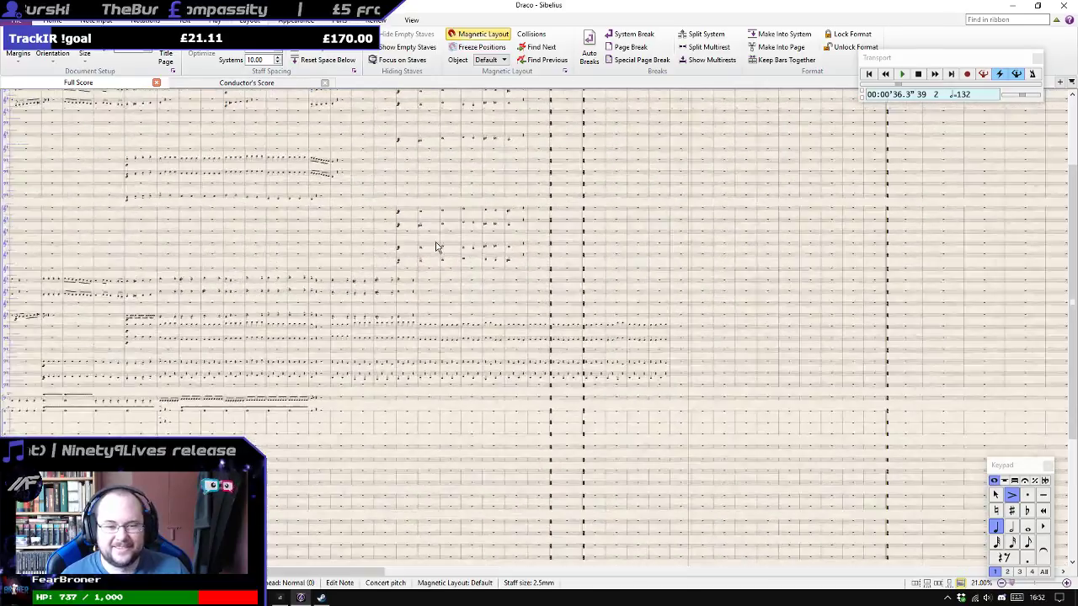
scroll(435, 248, "up", 2)
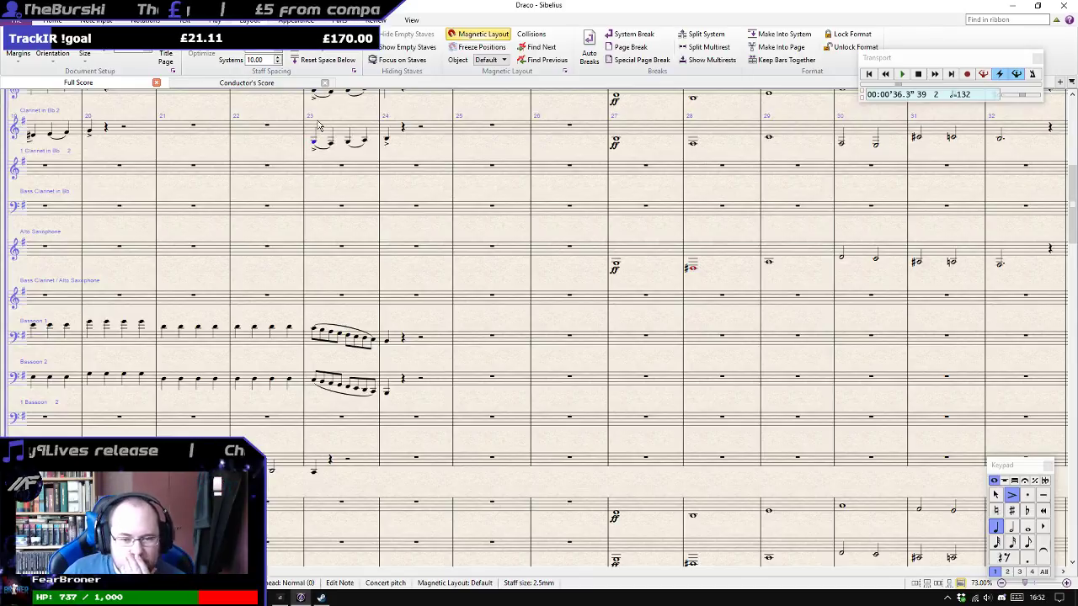
scroll(430, 148, "down", 6)
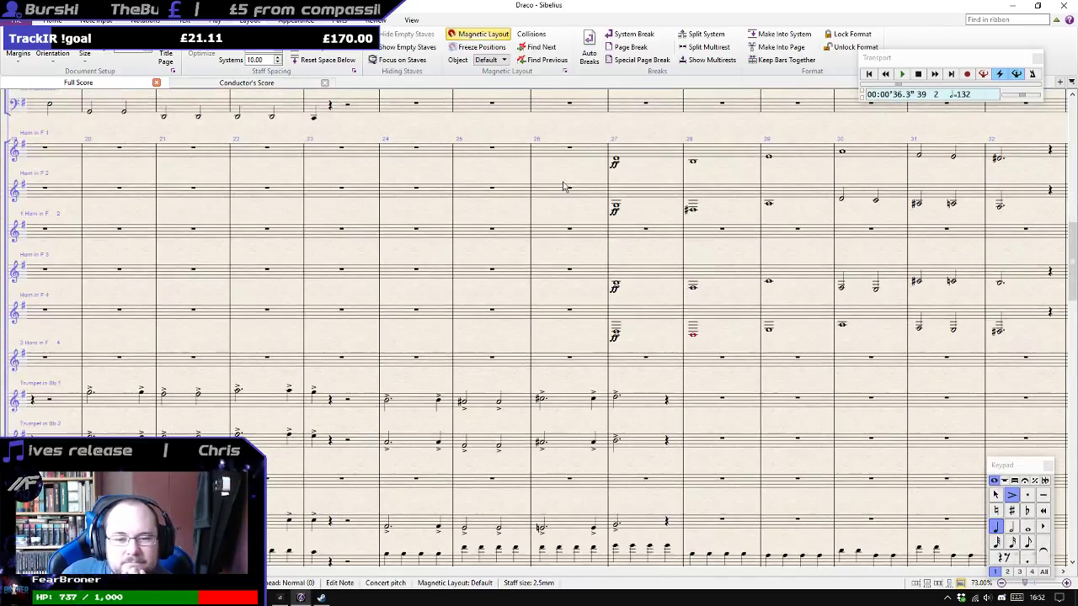
left_click_drag(652, 253, 404, 369)
scroll(397, 369, "up", 5)
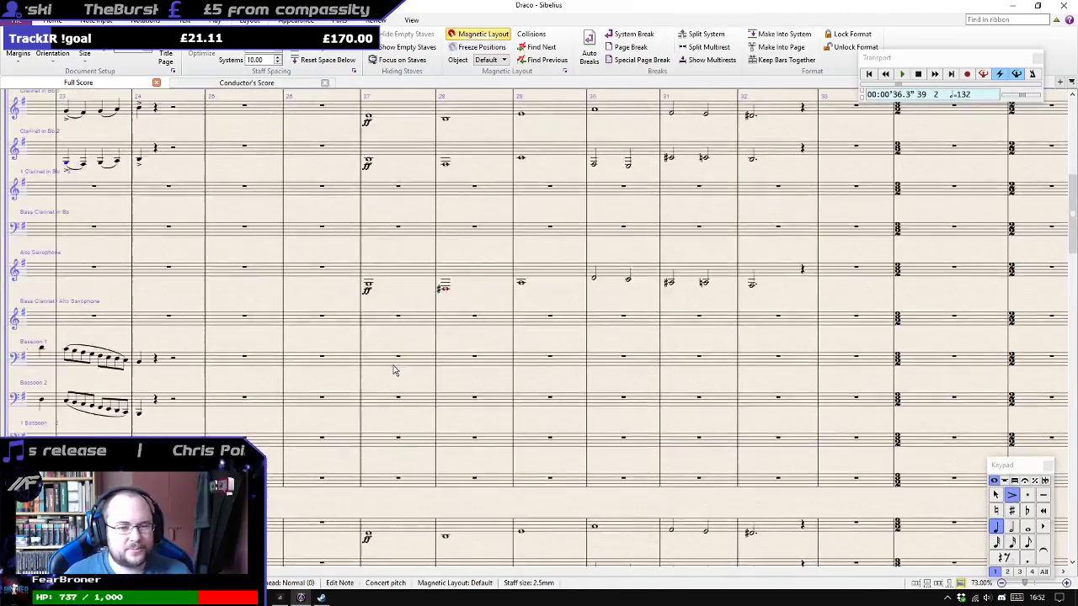
Play back the Alto Saxophone line alone from bar 27.
left_click(379, 302)
left_click(379, 304)
left_click(391, 472, "shift")
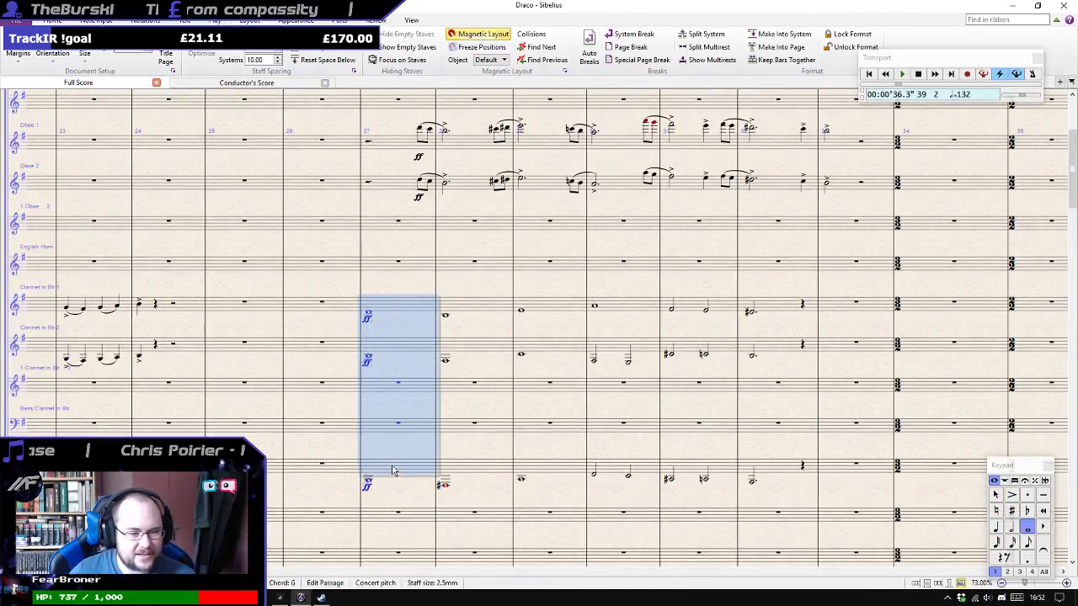
key("Escape")
left_click(399, 470)
key("p")
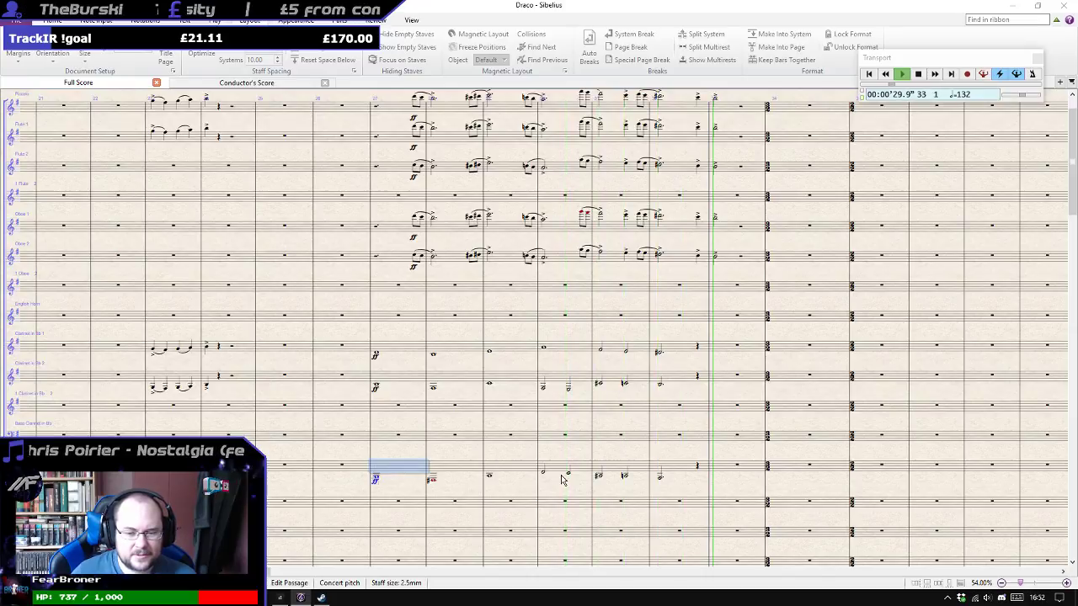
key("Escape")
key("space")
scroll(676, 475, "up", 2)
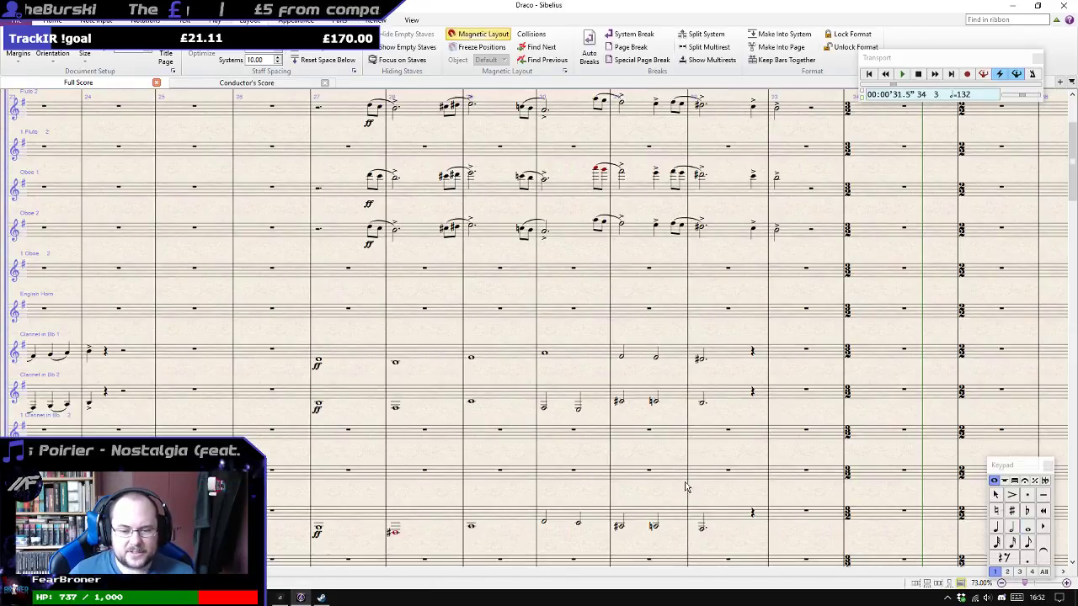
Play back only the Clarinet in Bb 1 and 2 staves from bar 27.
left_click(738, 523)
left_click(358, 356, "shift")
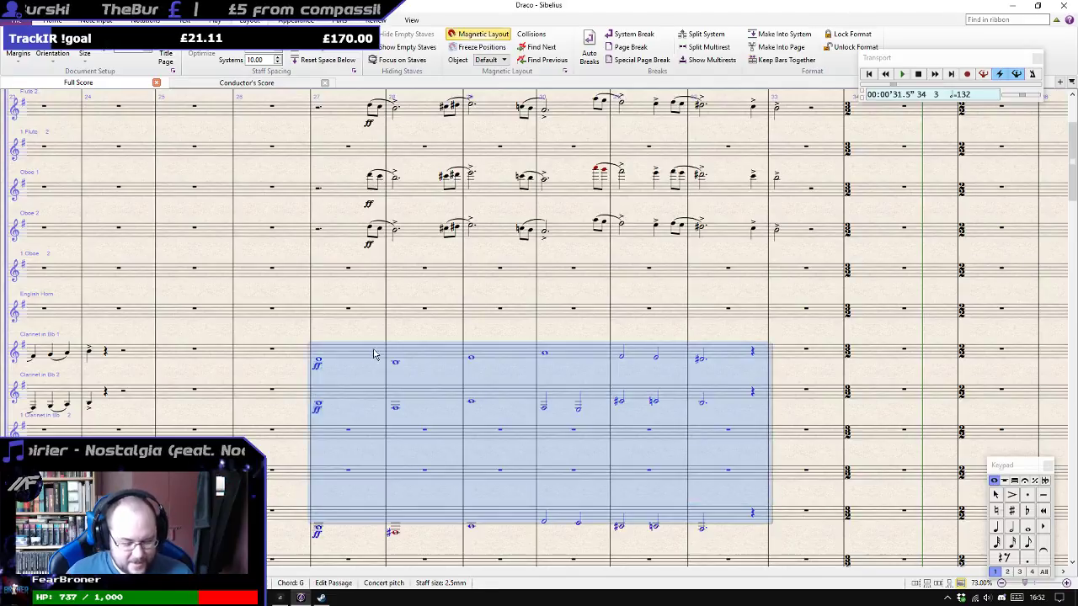
left_click(355, 360)
left_click(348, 397, "shift")
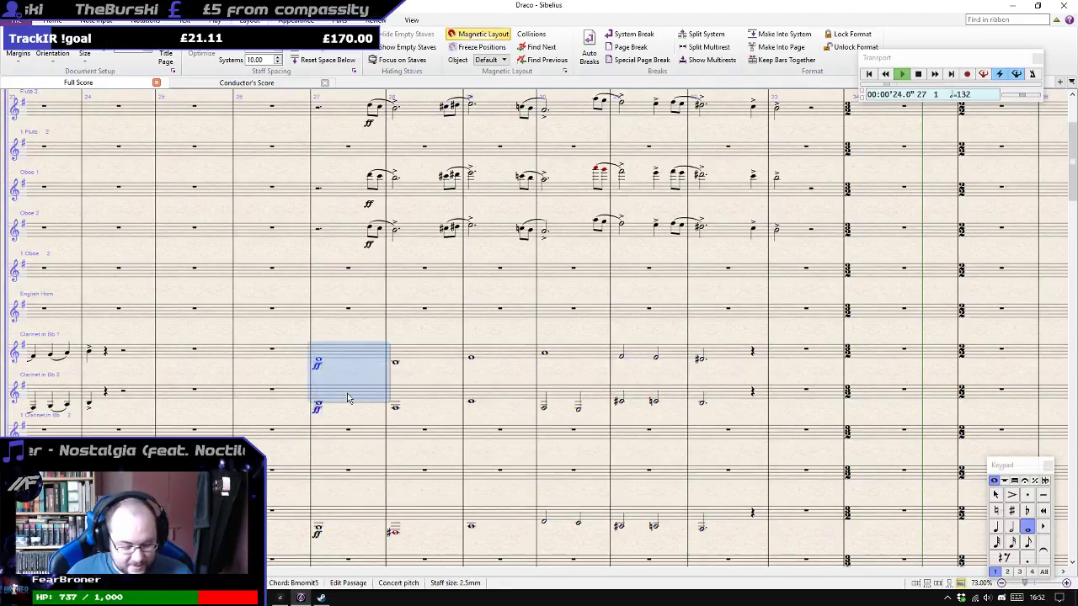
scroll(346, 397, "down", 2)
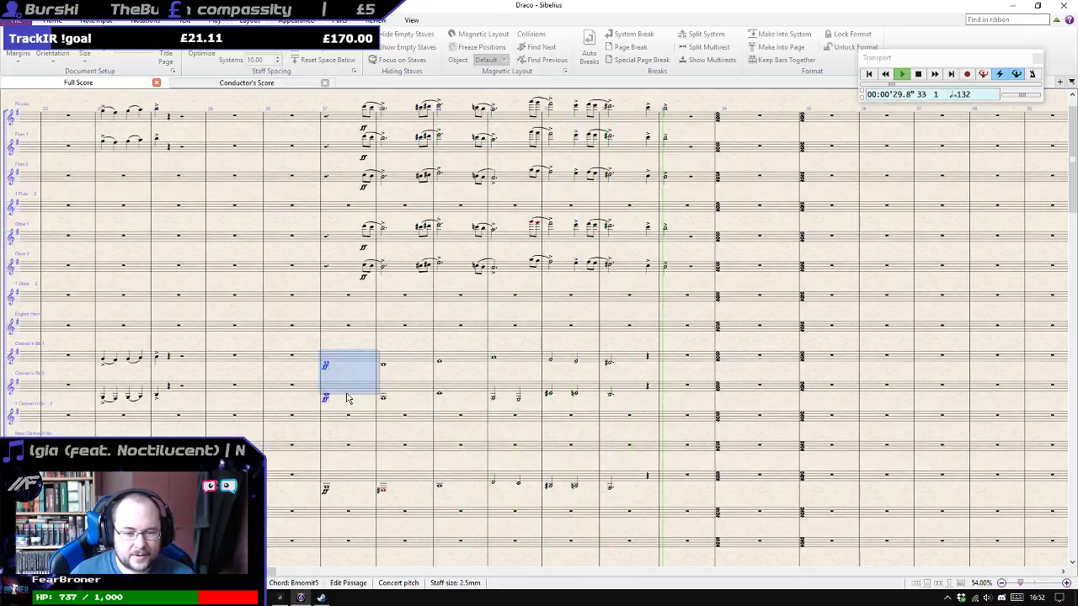
scroll(347, 398, "up", 2)
Extend the bar 27 selection down to the Alto Saxophone and play back the clarinets and saxophone together.
left_click_drag(482, 415, 423, 366)
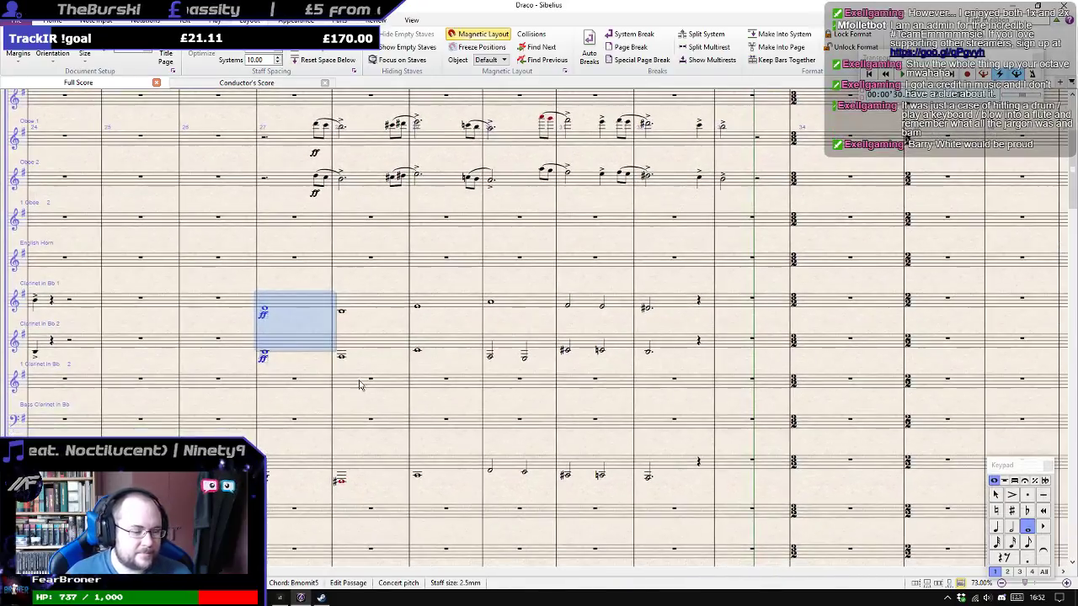
left_click(284, 466, "shift")
scroll(284, 466, "down", 2)
key("space")
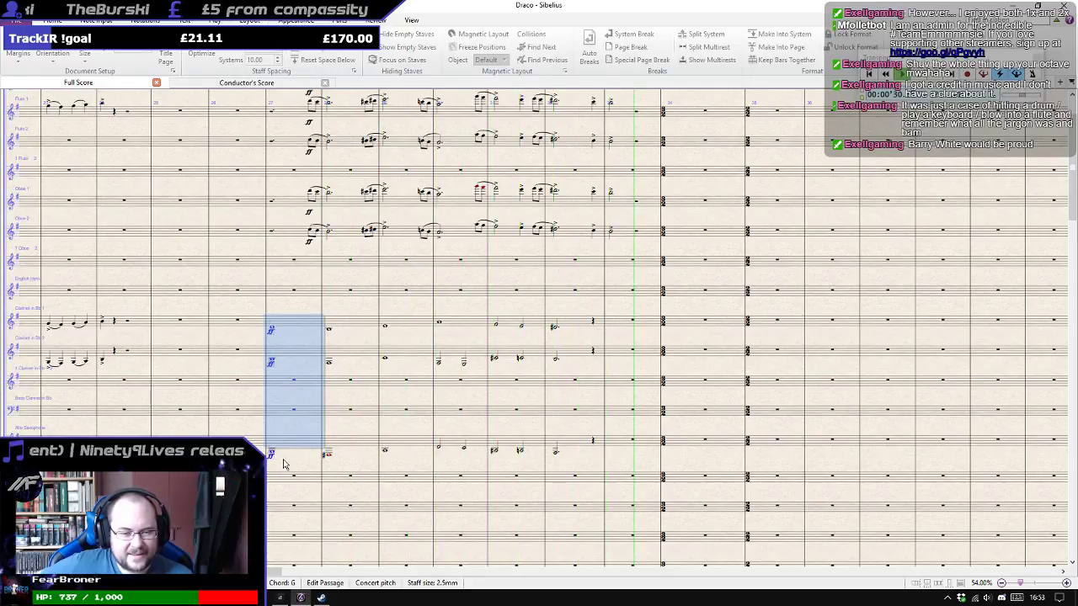
key("space")
scroll(284, 465, "up", 2)
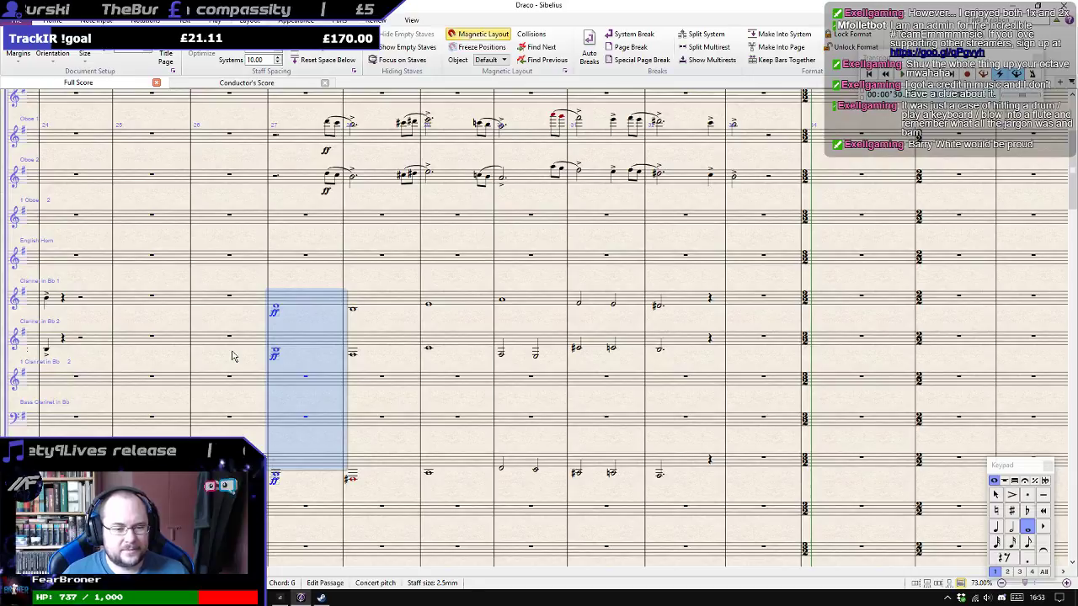
Copy the Clarinet in Bb 1 passage of bars 27 to 32 into the empty combined clarinet staff.
key("Escape")
left_click(286, 341)
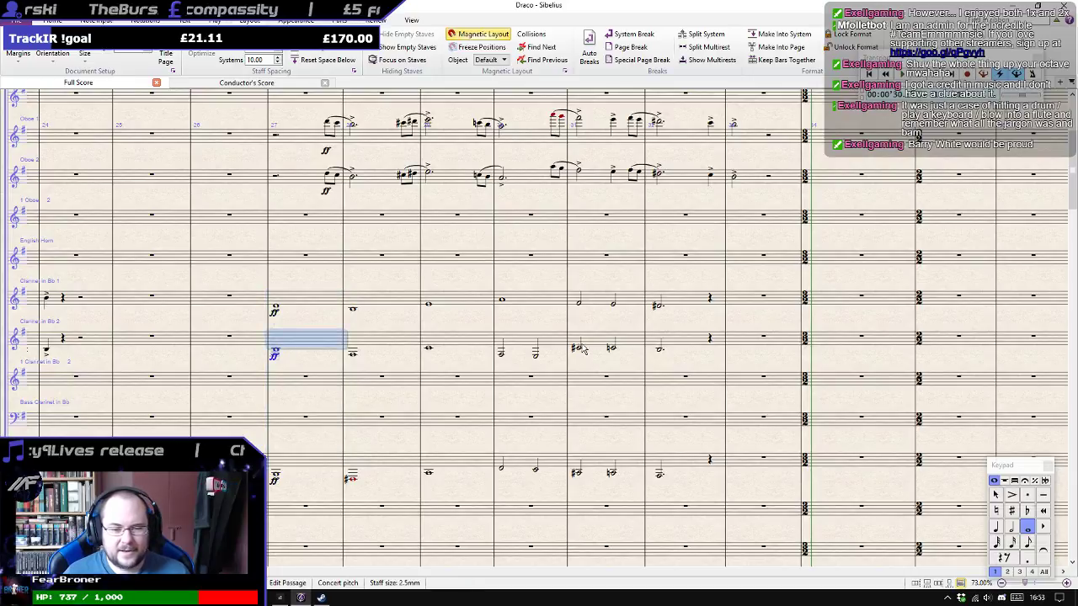
left_click(691, 340, "shift")
left_click(659, 305)
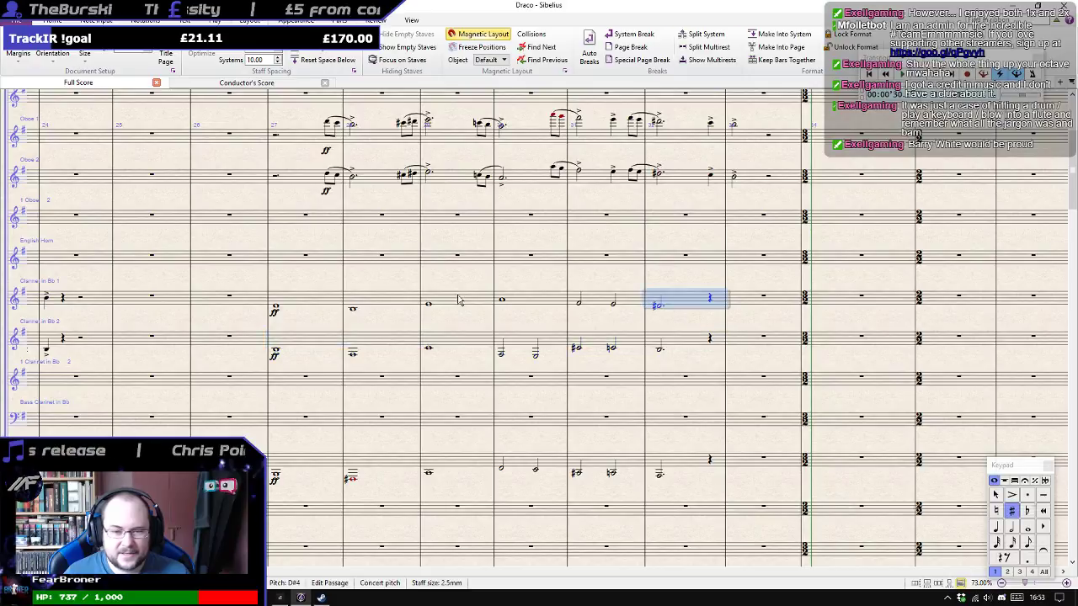
left_click(299, 303, "shift")
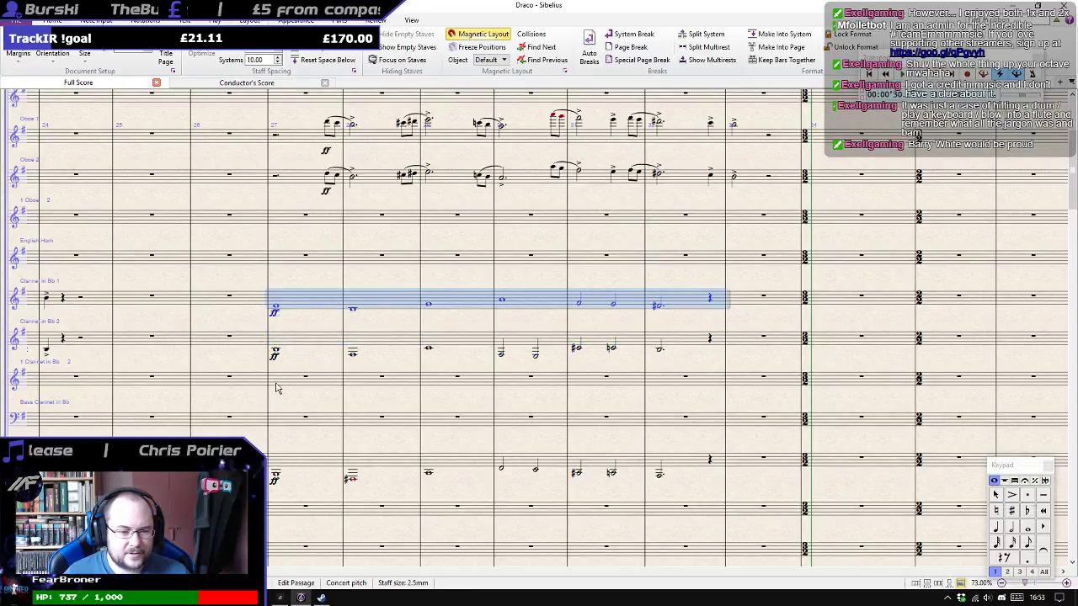
left_click(278, 392, "alt")
In bars 27 to 32, copy the Alto Saxophone line into Clarinet in Bb 1 and the Clarinet in Bb 2 line into Alto Saxophone.
left_click(296, 464)
left_click(680, 464, "shift")
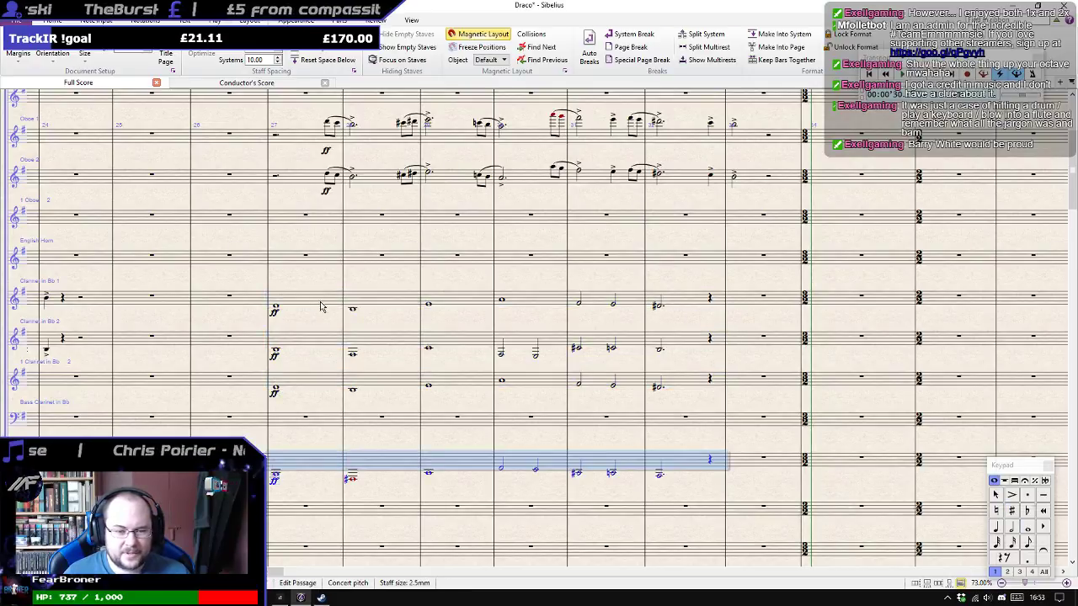
left_click(276, 311, "alt")
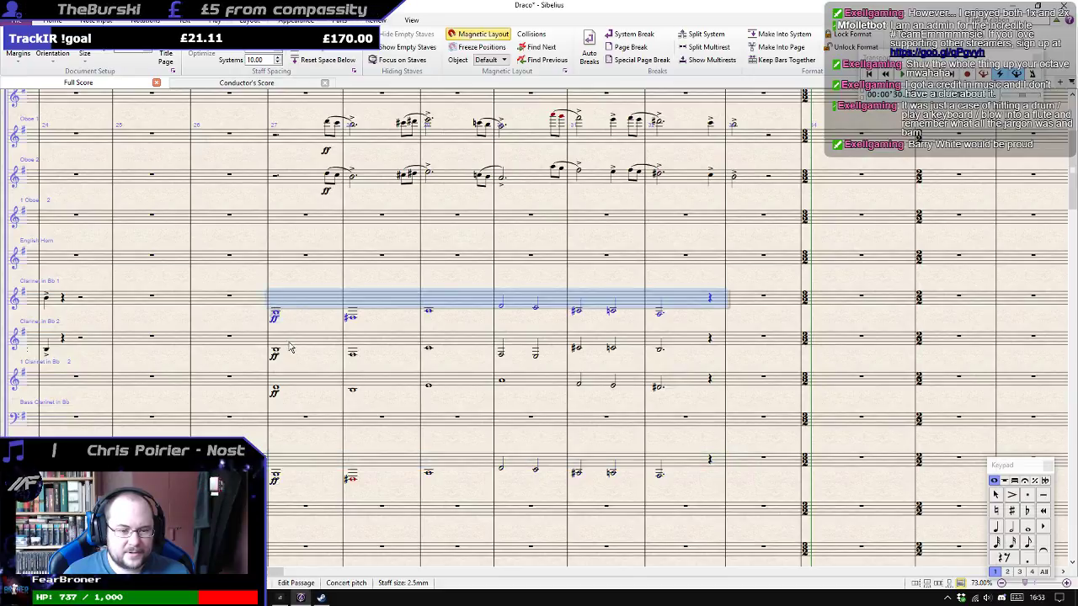
left_click(296, 346)
left_click(682, 347, "shift")
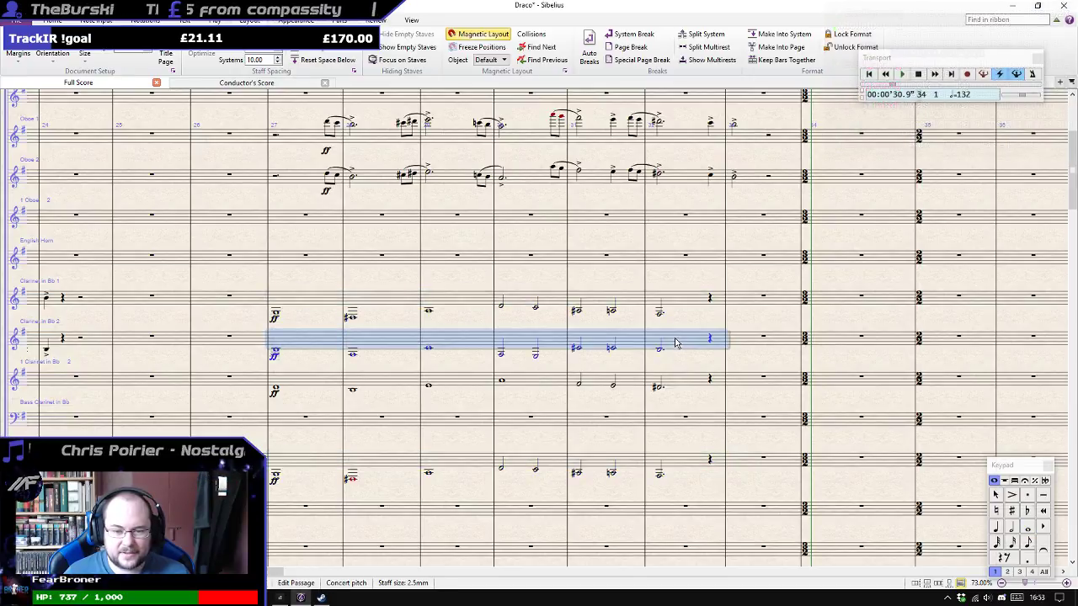
left_click(280, 466, "alt")
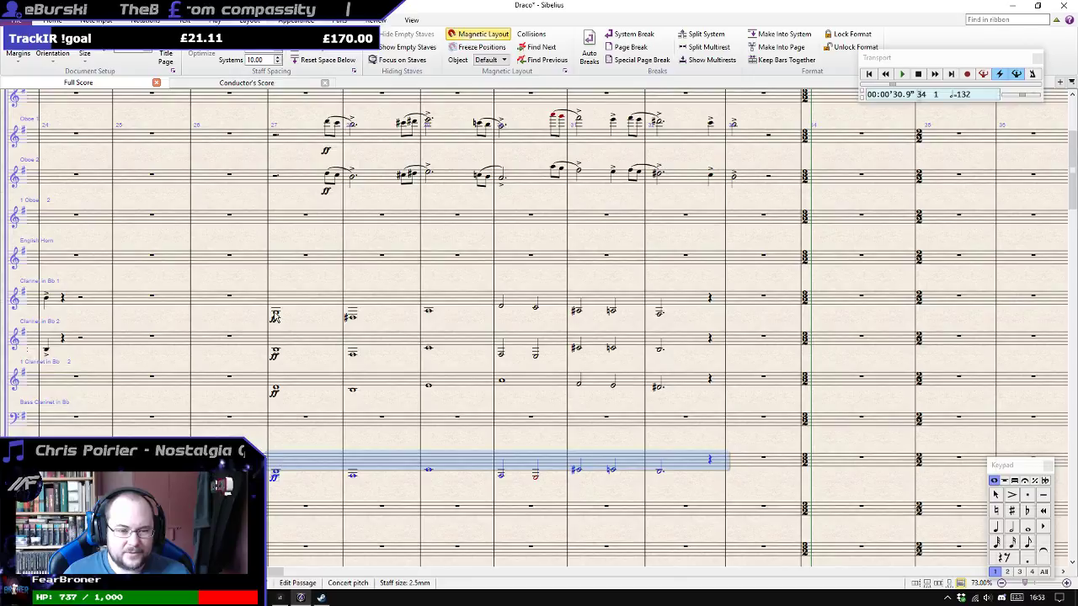
Delete the copied passage in bars 27 to 32 of the combined clarinet staff.
left_click(295, 381)
left_click(664, 382, "shift")
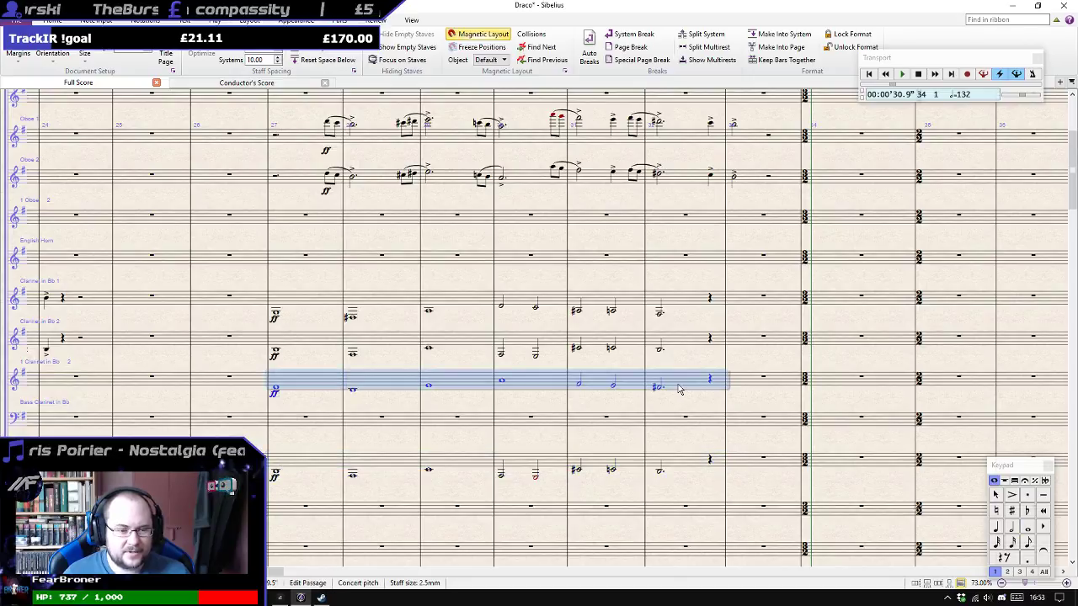
key("Delete")
Play back the rearranged clarinet and Alto Saxophone harmony from bar 27.
left_click(306, 301)
left_click(316, 459, "shift")
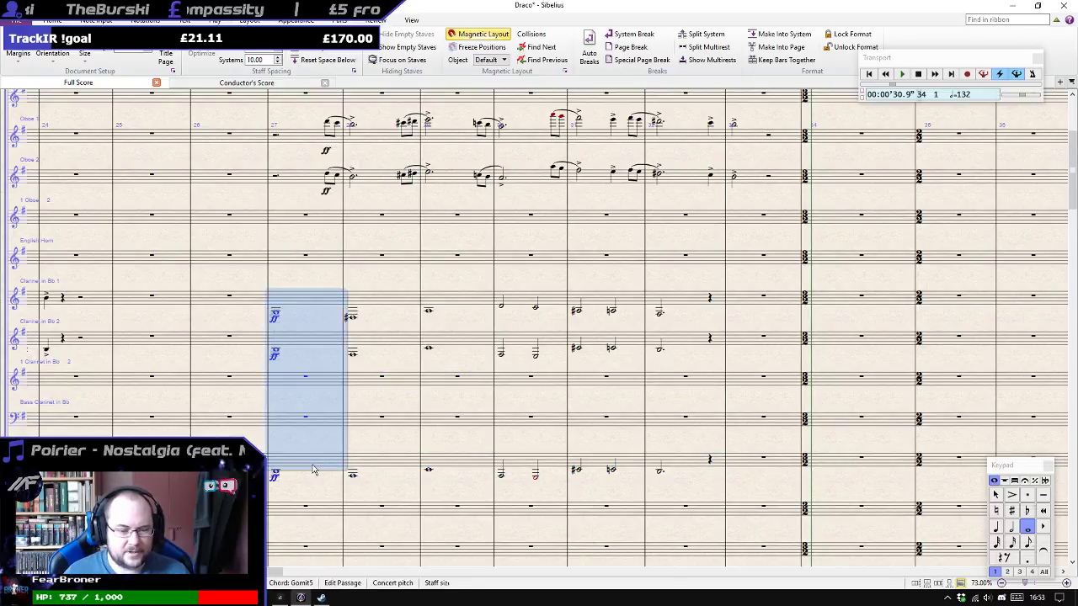
key("p")
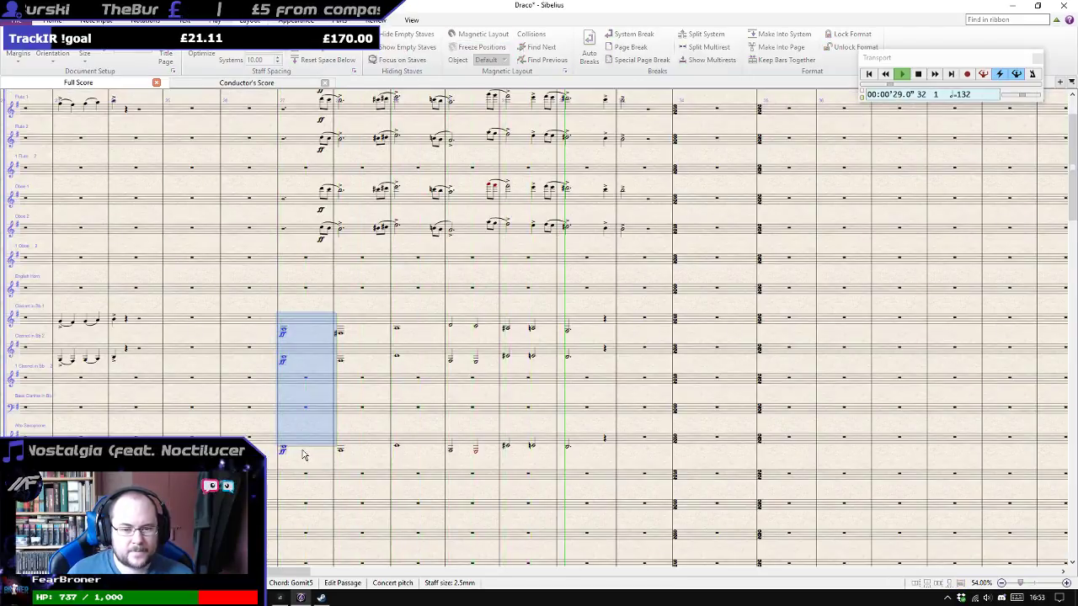
key("ctrl+plus")
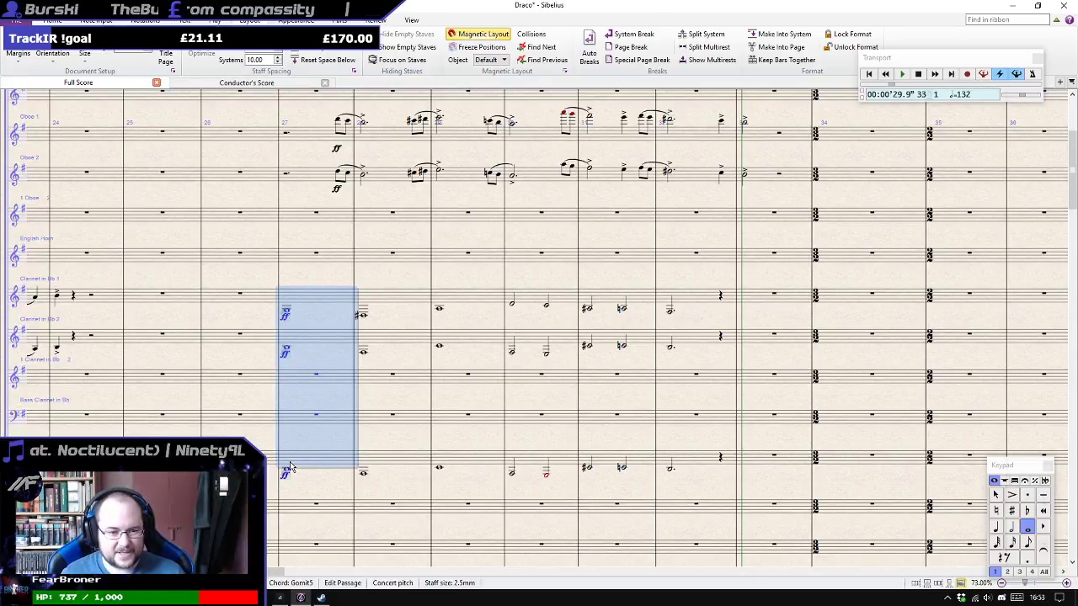
Play back the full score from the first Clarinet in Bb 1 note of bar 27, stopping after the harmony passage.
left_click(286, 311)
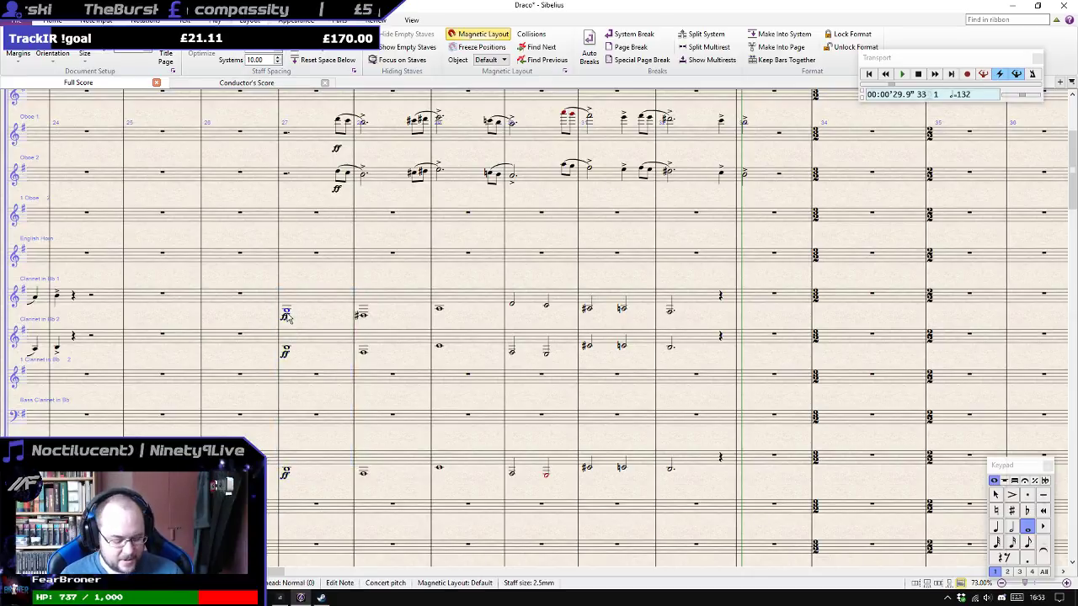
key("p")
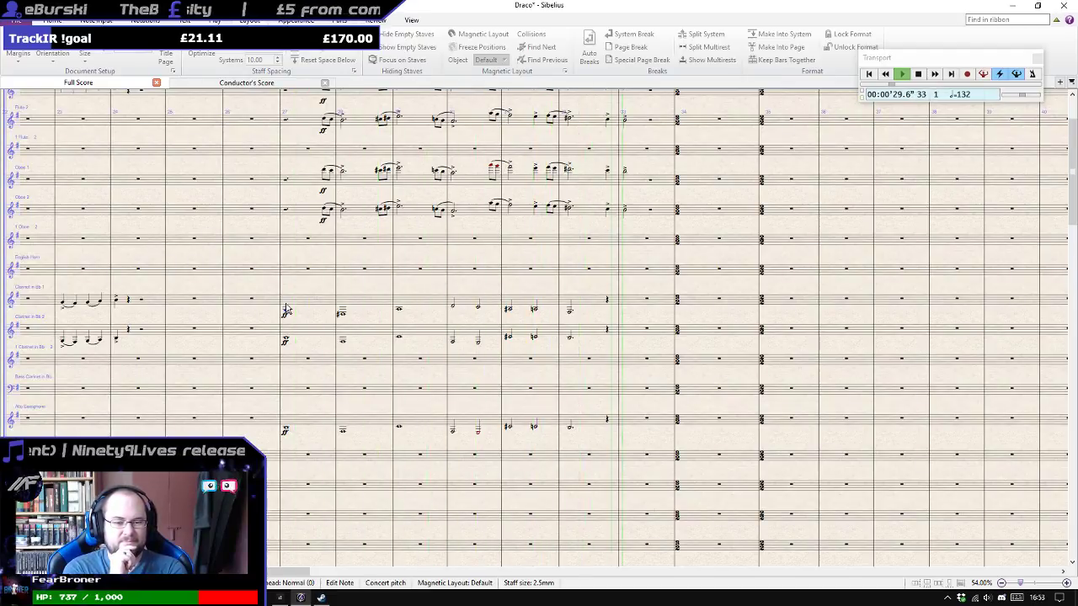
key("space")
scroll(286, 312, "up", 2)
scroll(505, 471, "up", 3)
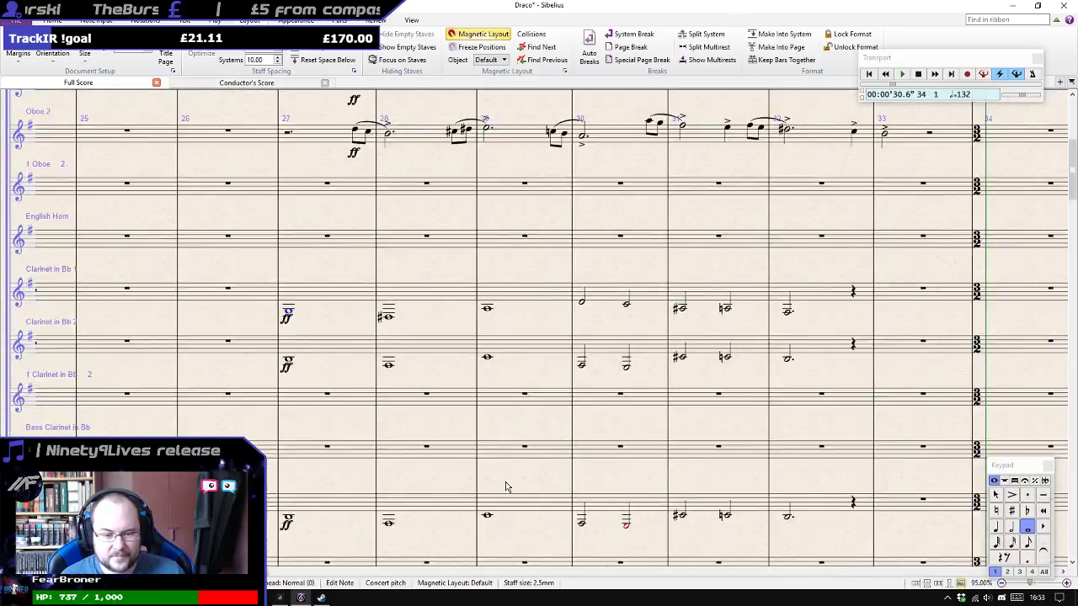
Check the clarinet and Alto Saxophone ranges in transposing score view, and return to concert pitch.
key("5")
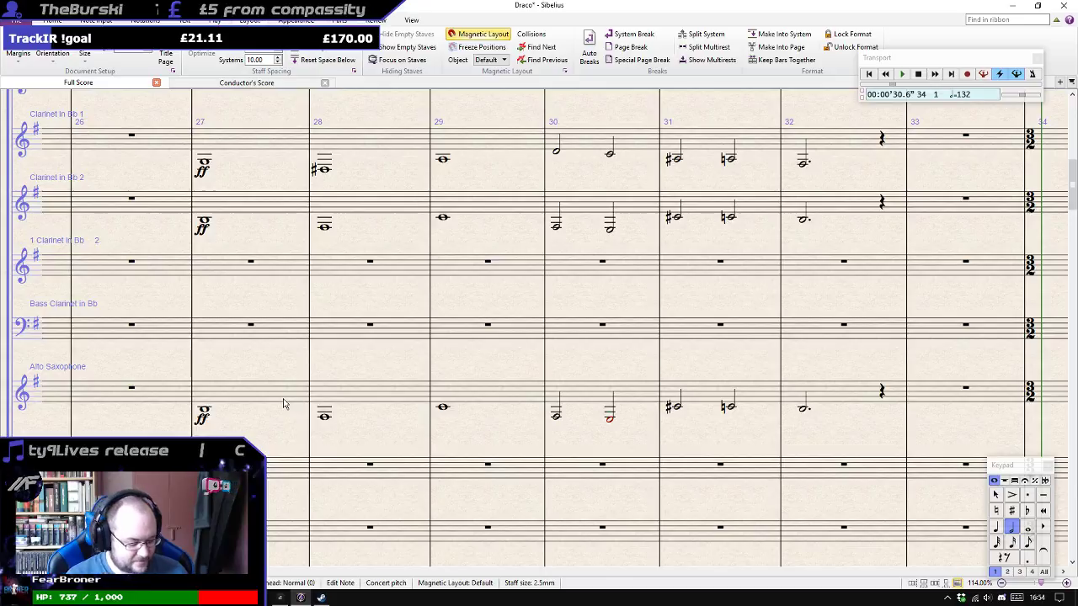
key("ctrl+shift+t")
scroll(309, 403, "up", 3)
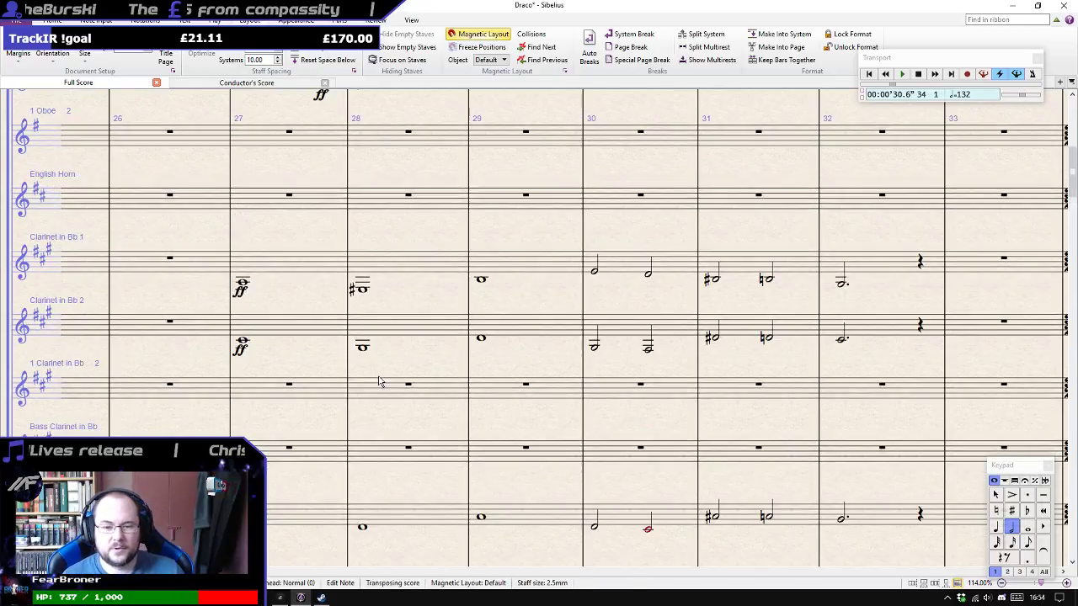
key("ctrl+shift+t")
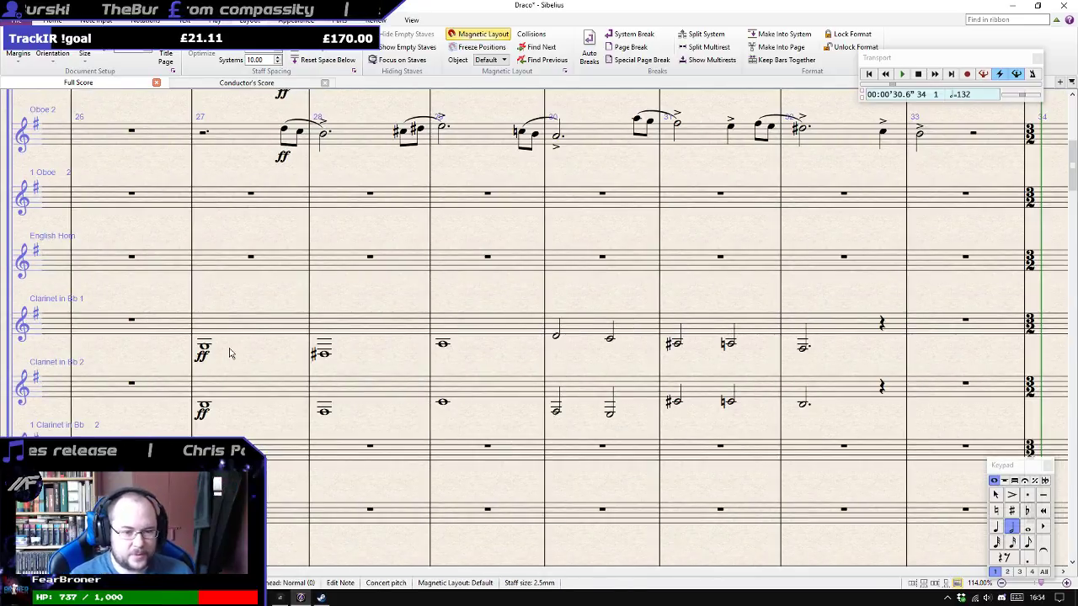
scroll(257, 327, "down", 5)
scroll(435, 343, "up", 2)
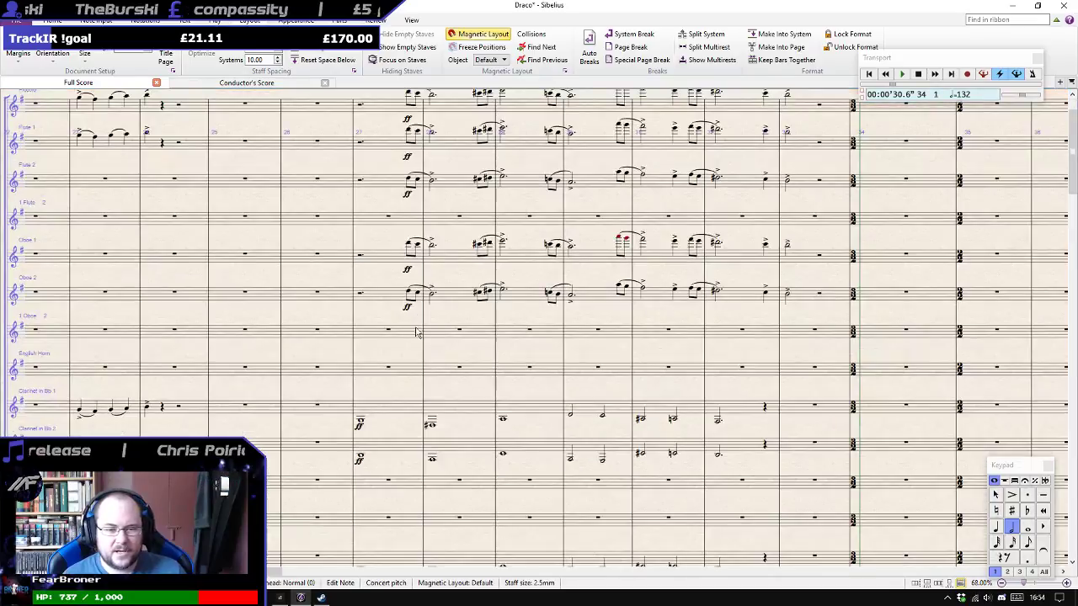
Play the woodwind melody and harmony again from bar 27.
key("5")
scroll(360, 425, "down", 1)
key("p")
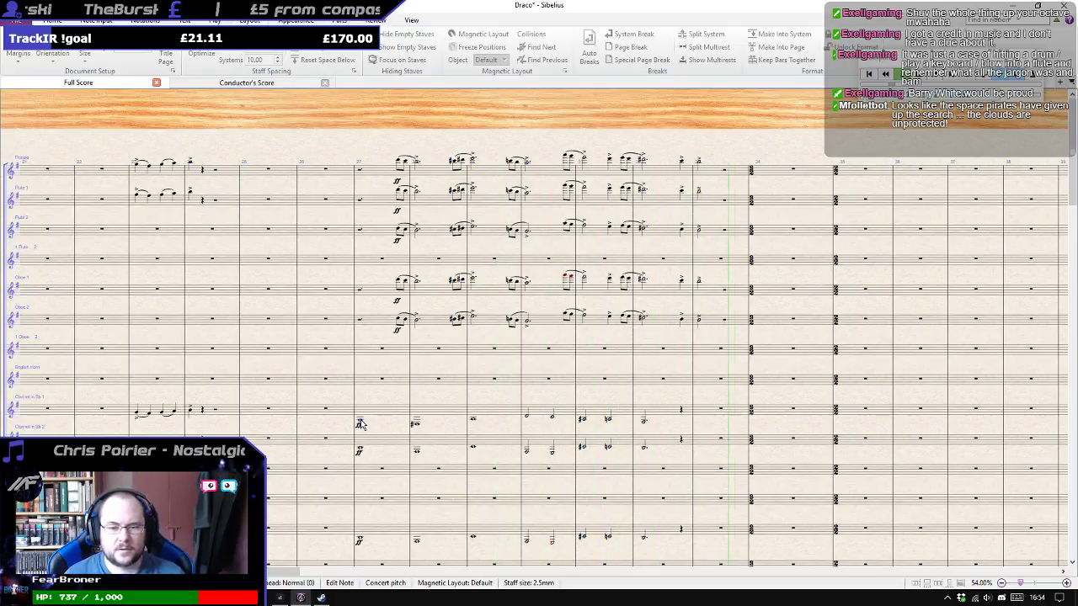
Stop playback and copy the Violin I melody, last beat of bar 32 through first note of bar 39, into Clarinet in Bb 1 at the same position.
left_click_drag(716, 368, 637, 363)
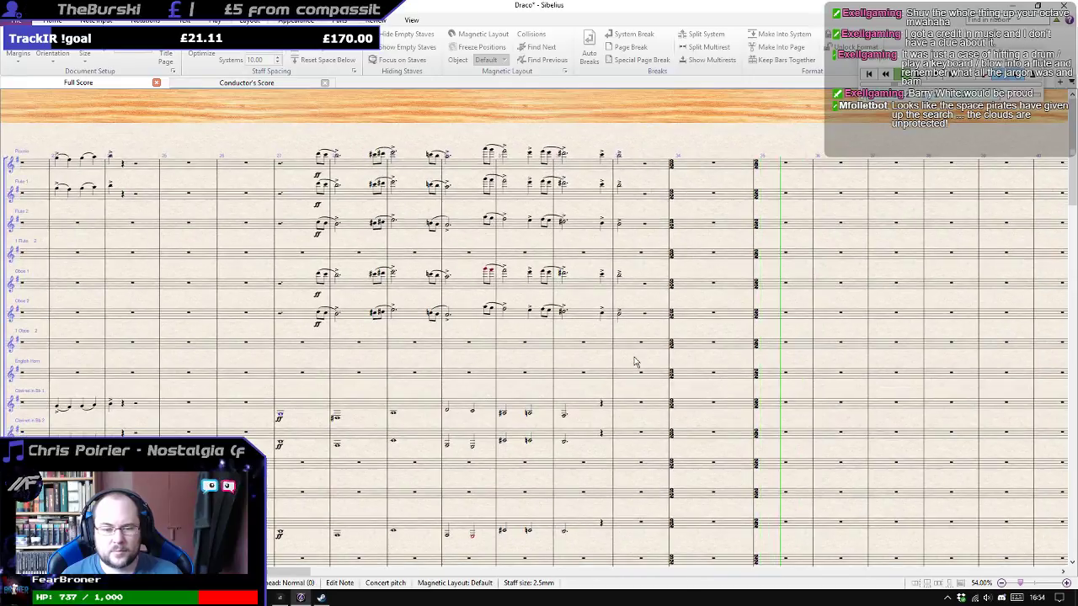
key("space")
scroll(637, 363, "up", 1)
left_click_drag(709, 347, 446, 252)
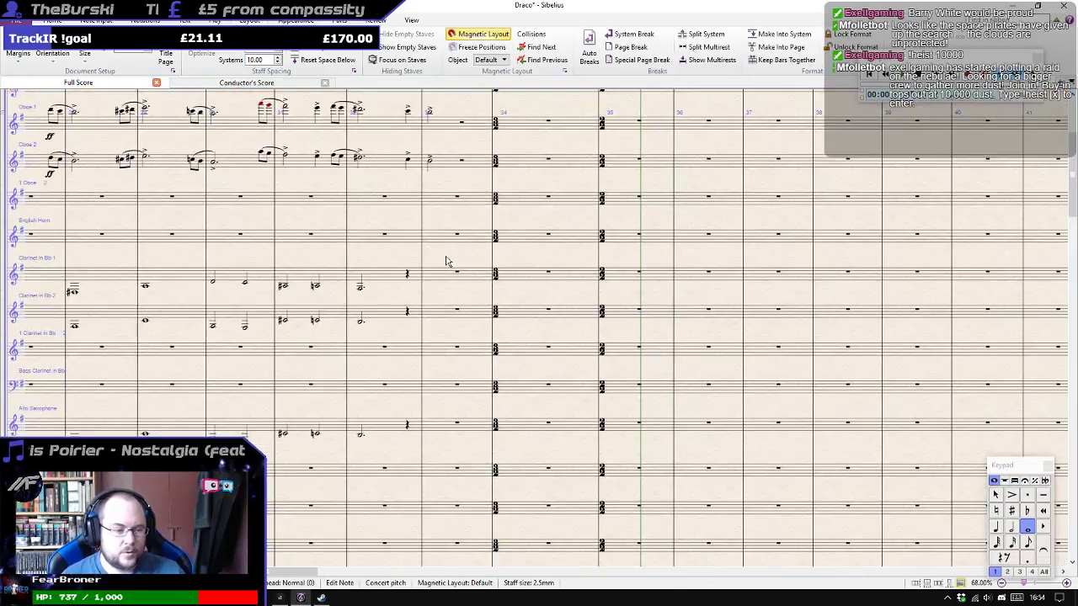
scroll(445, 289, "down", 10)
scroll(446, 291, "down", 6)
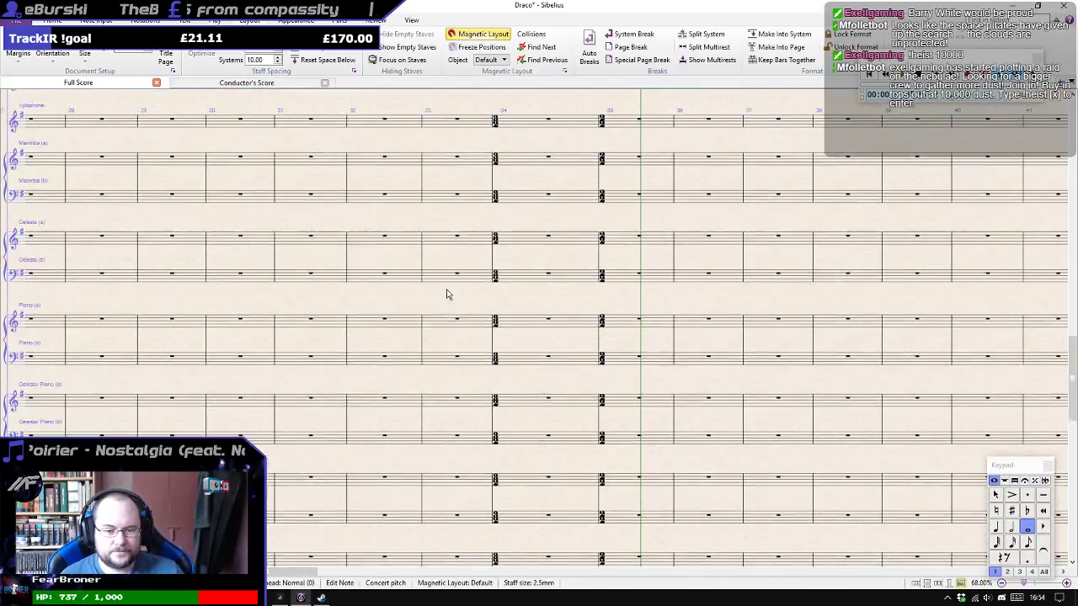
left_click(407, 262)
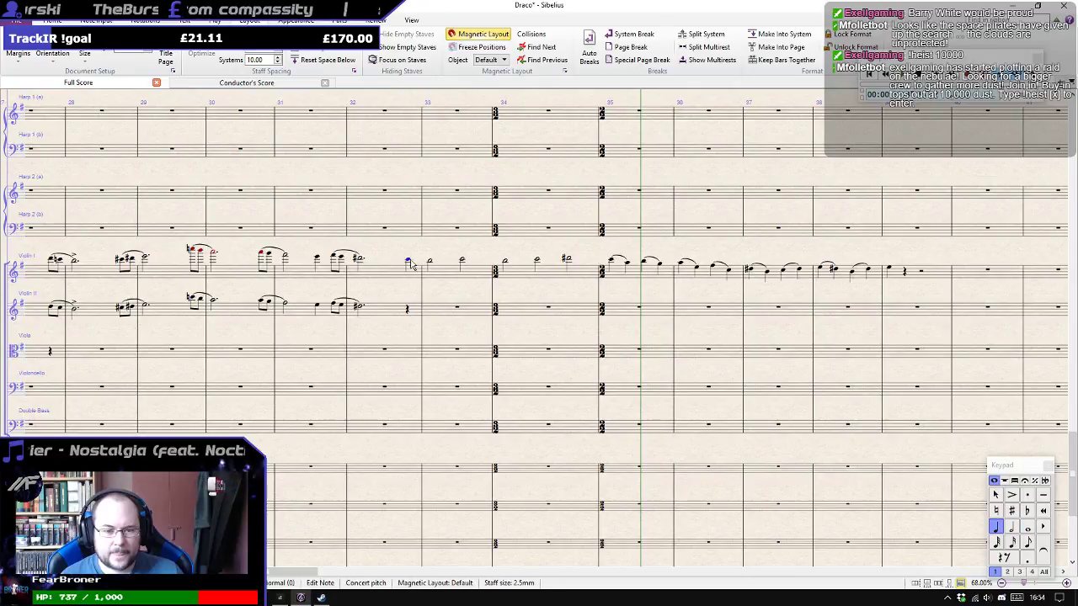
left_click(555, 278)
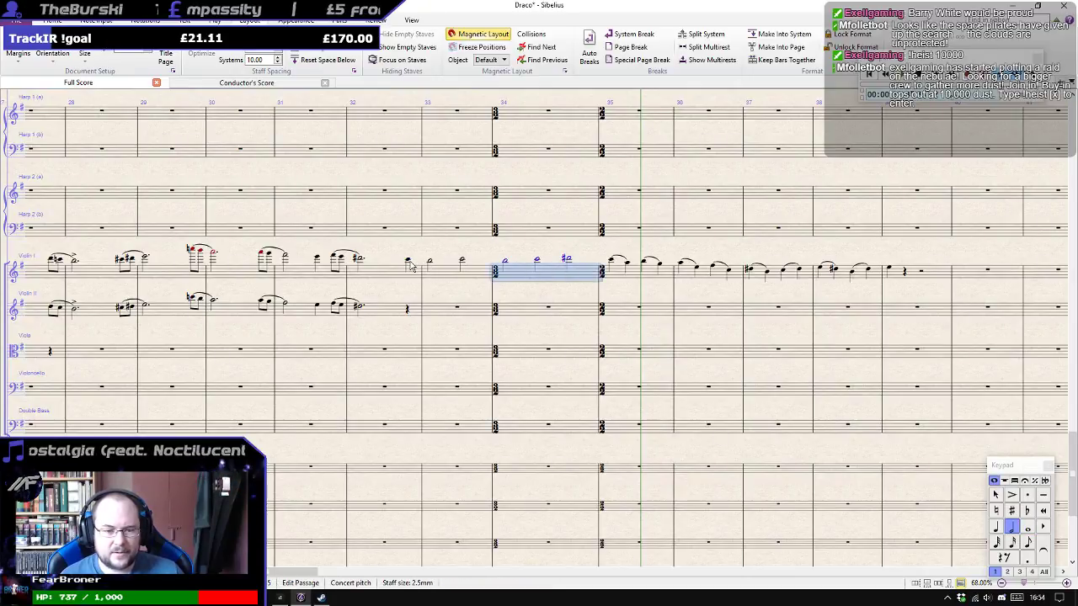
left_click(411, 266, "shift")
scroll(393, 456, "down", 3)
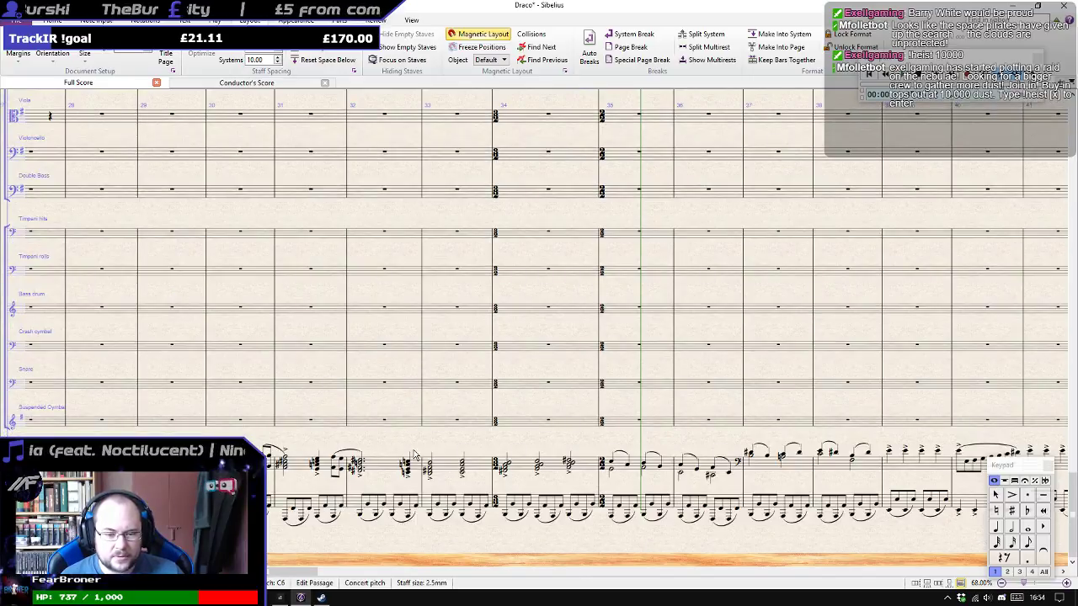
scroll(414, 456, "up", 3)
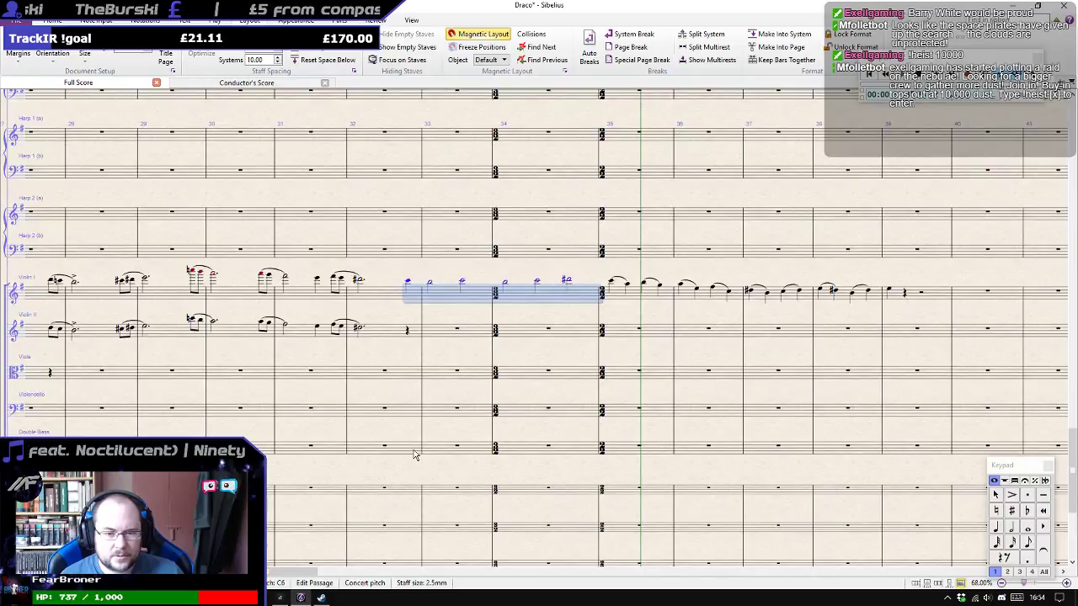
scroll(413, 455, "up", 1)
left_click(891, 332, "shift")
scroll(425, 352, "up", 5)
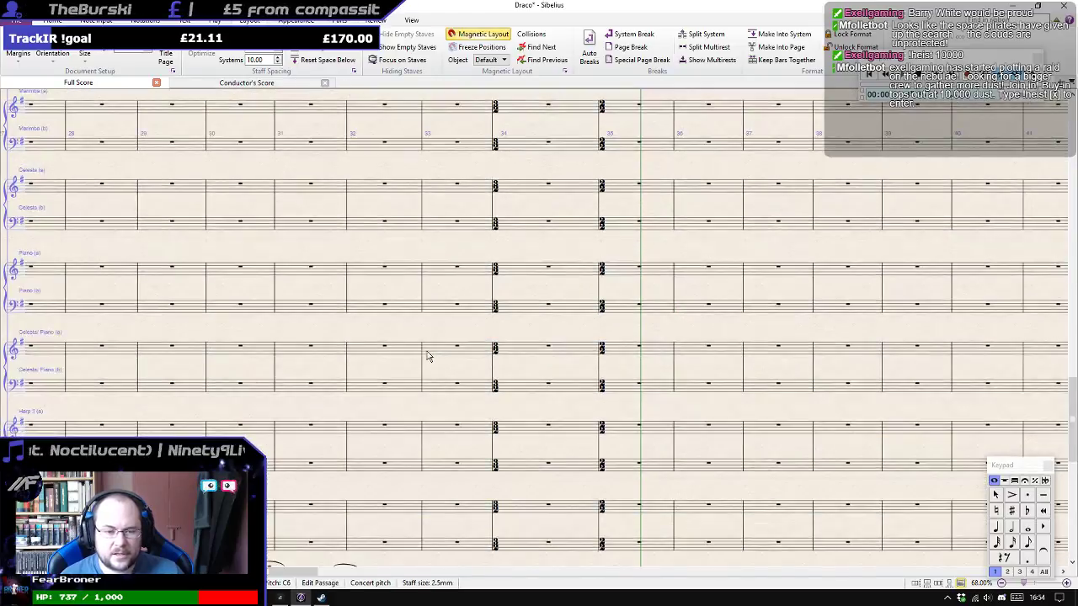
scroll(412, 343, "up", 5)
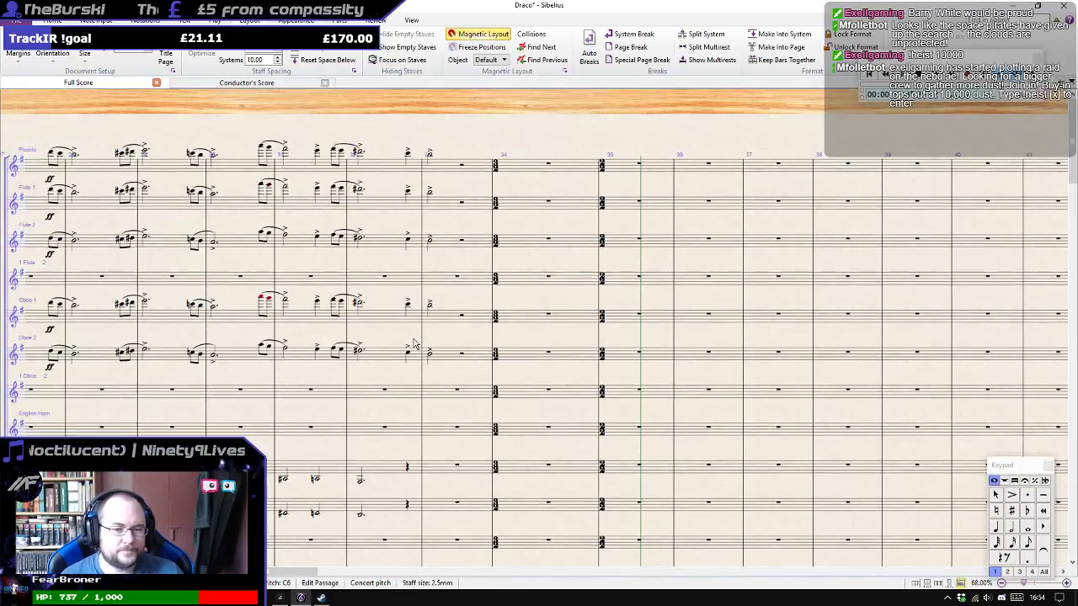
scroll(414, 343, "down", 1)
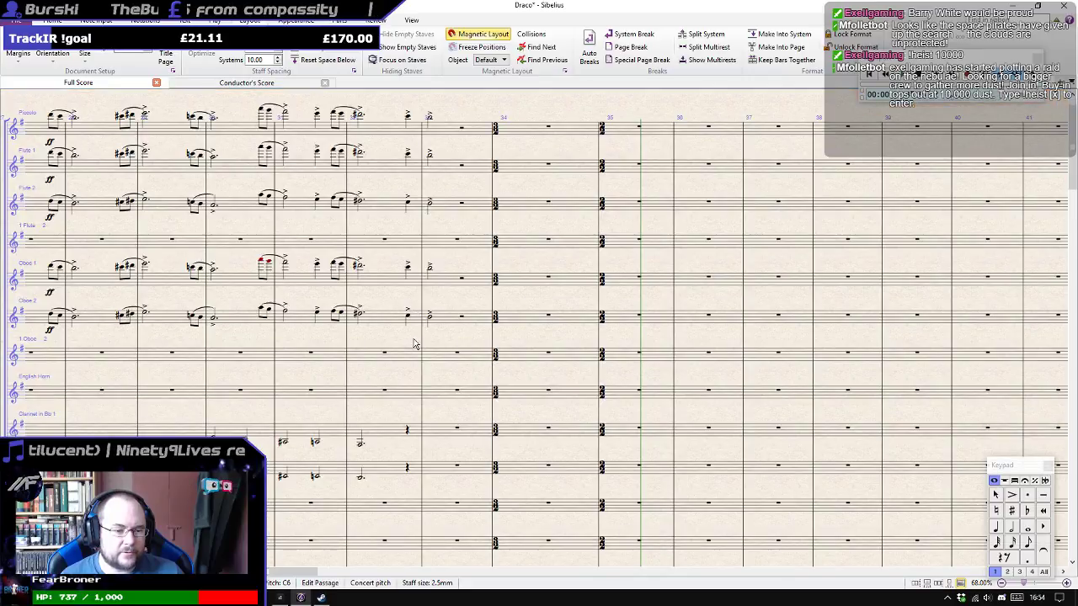
scroll(414, 344, "down", 20)
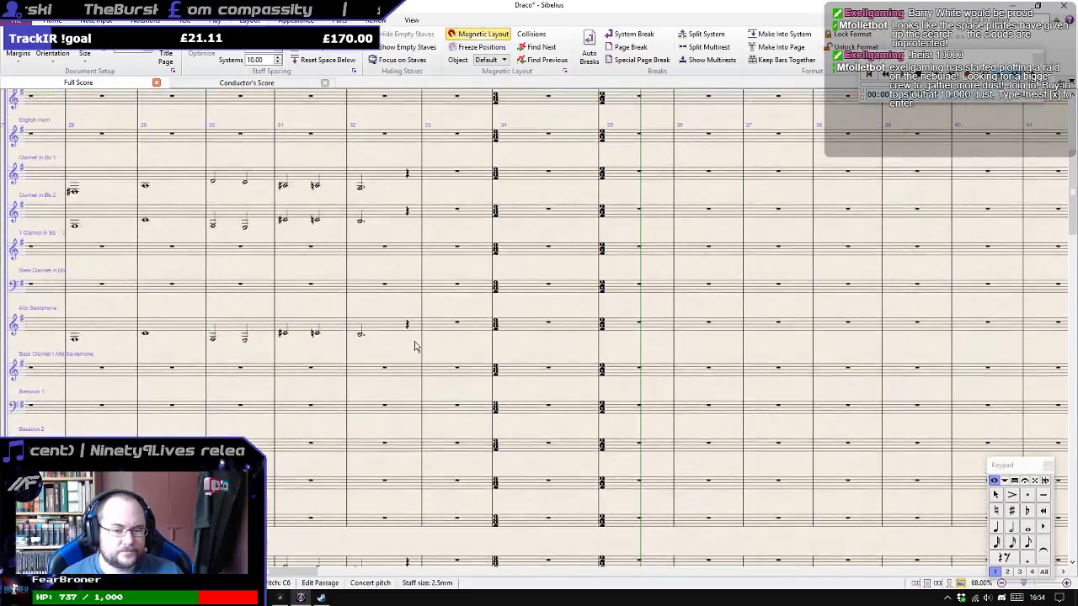
scroll(415, 350, "down", 10)
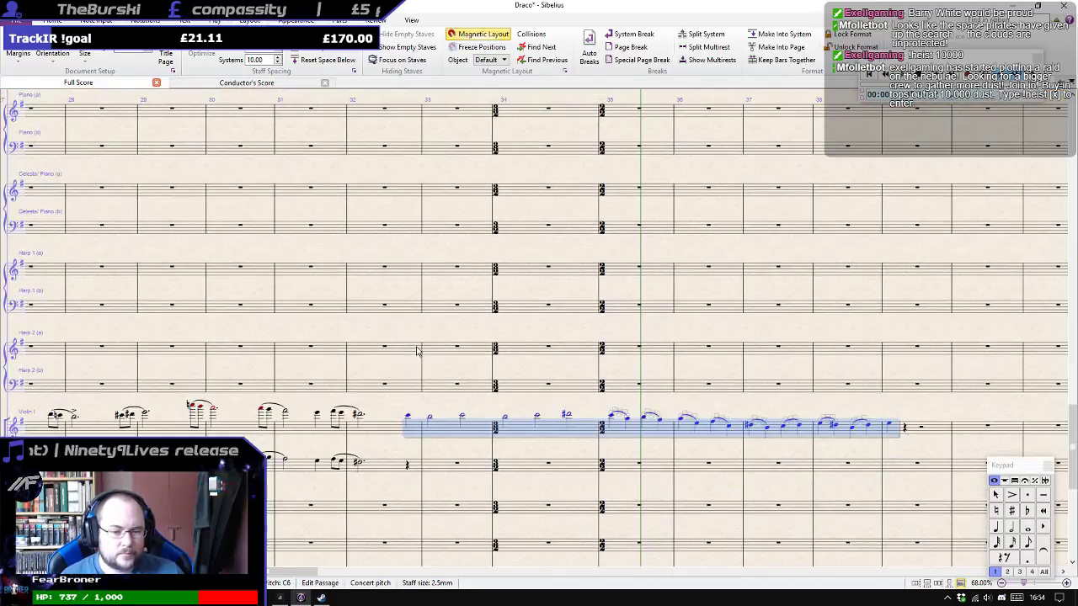
scroll(415, 352, "up", 15)
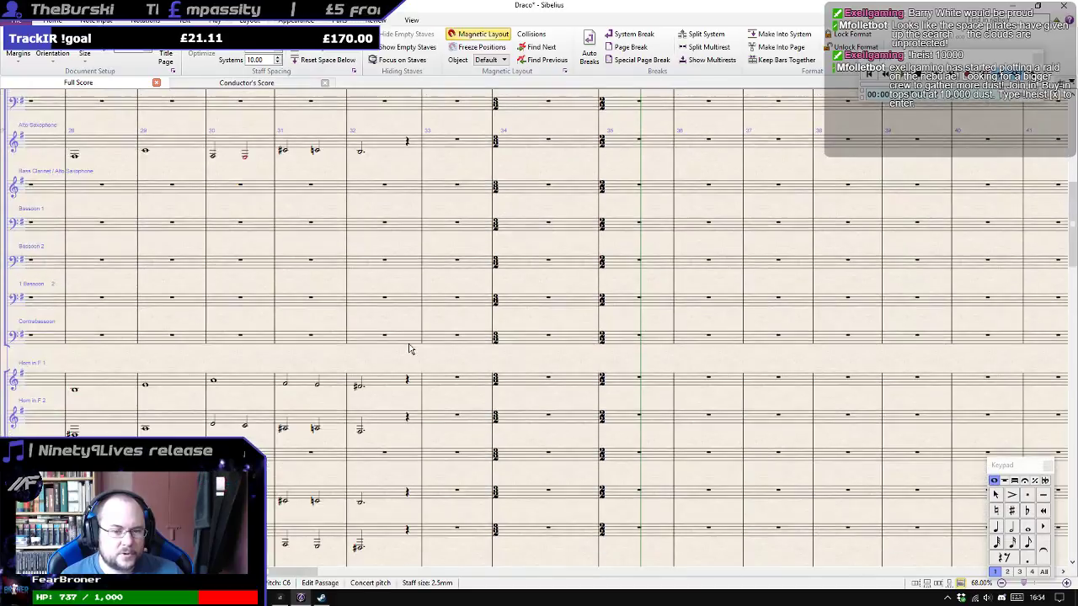
scroll(411, 357, "up", 6)
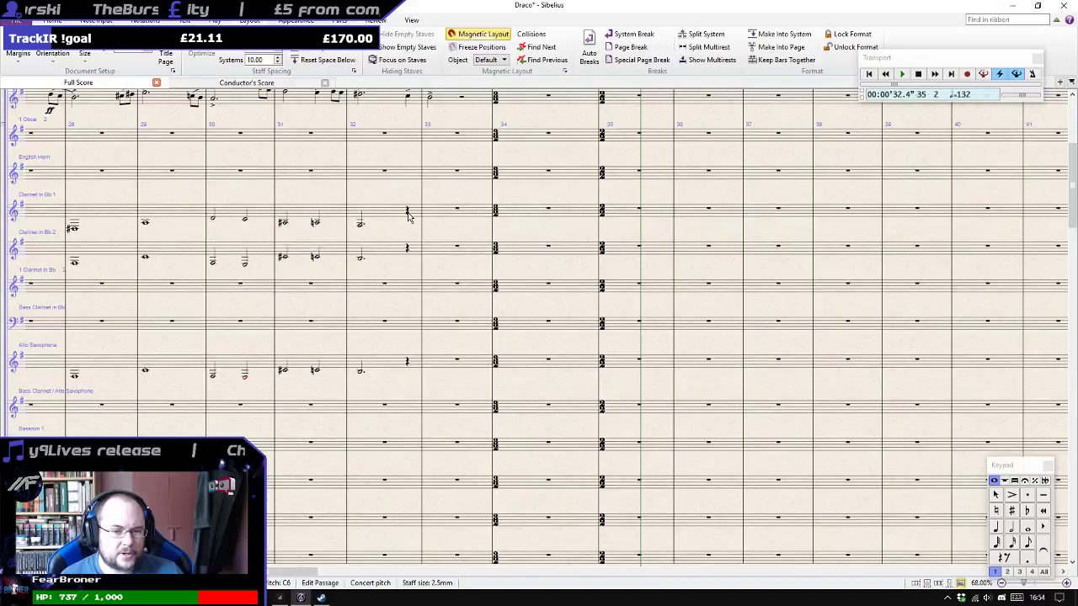
left_click(407, 212)
key("ctrl+v")
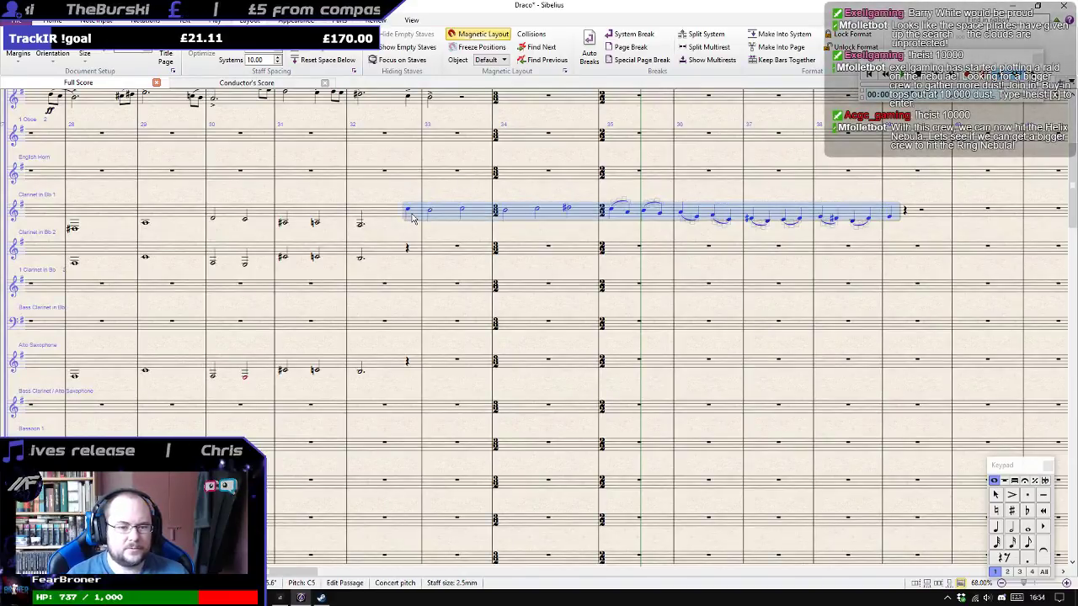
Add a slur in Clarinet in Bb 1 from the last note of bar 32 to the first note of bar 33.
left_click(361, 226)
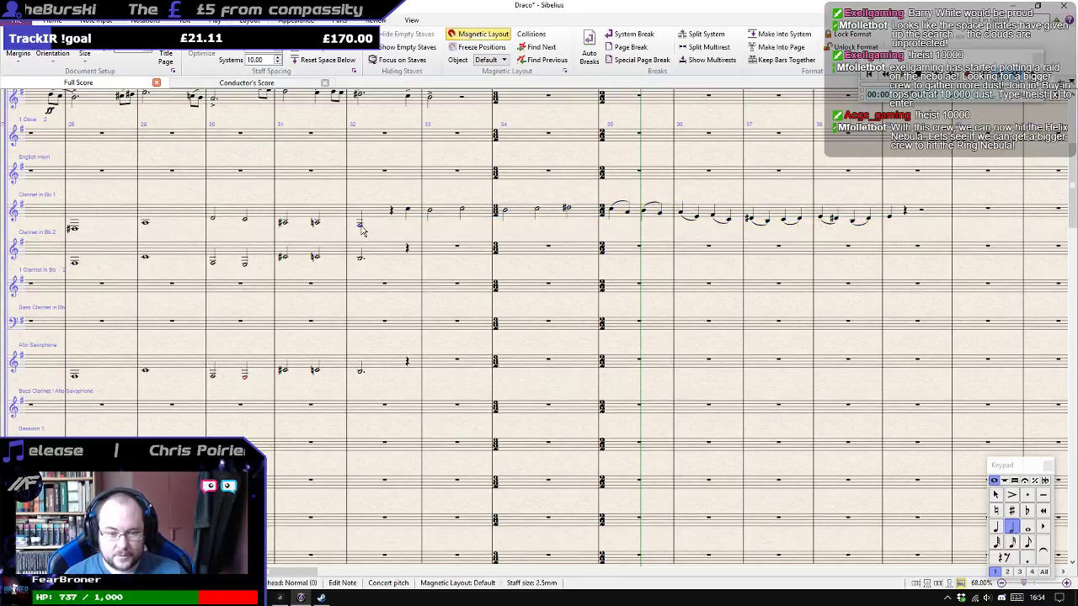
key("Right")
key("Right")
key("s")
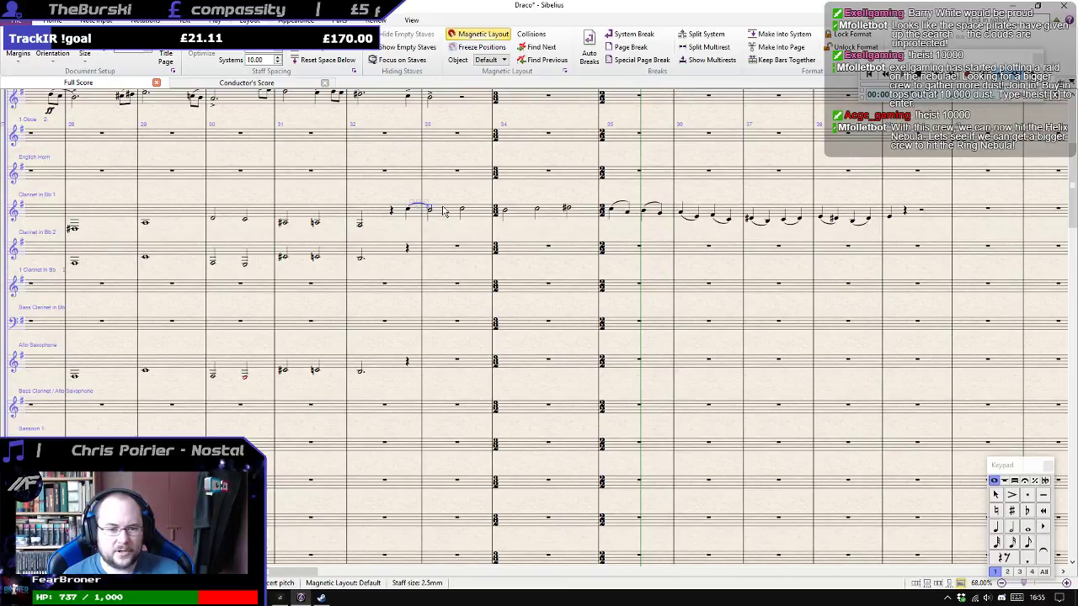
Select bar 33 of Horn in F 1 to 4 and the original piano treble staff, and isolate them with Focus on Staves.
scroll(403, 228, "down", 3)
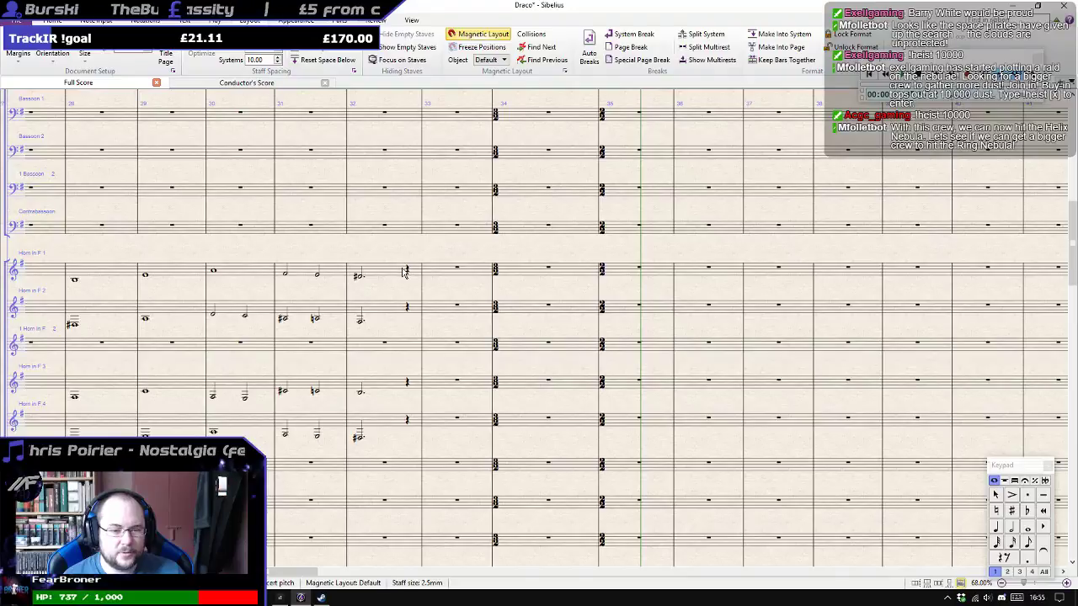
scroll(464, 275, "down", 5)
scroll(464, 278, "down", 10)
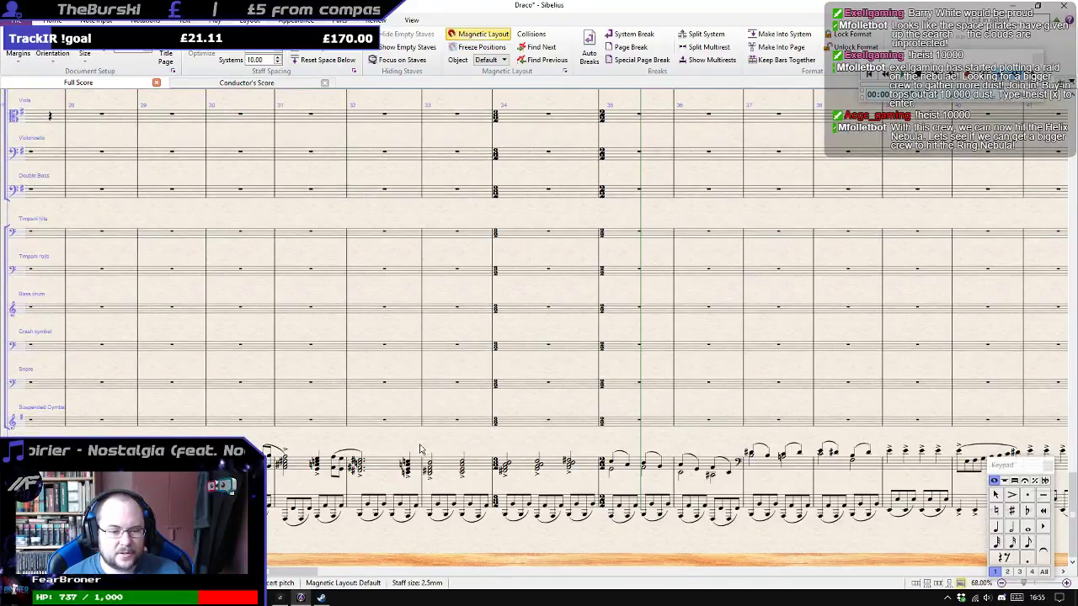
scroll(396, 442, "up", 10)
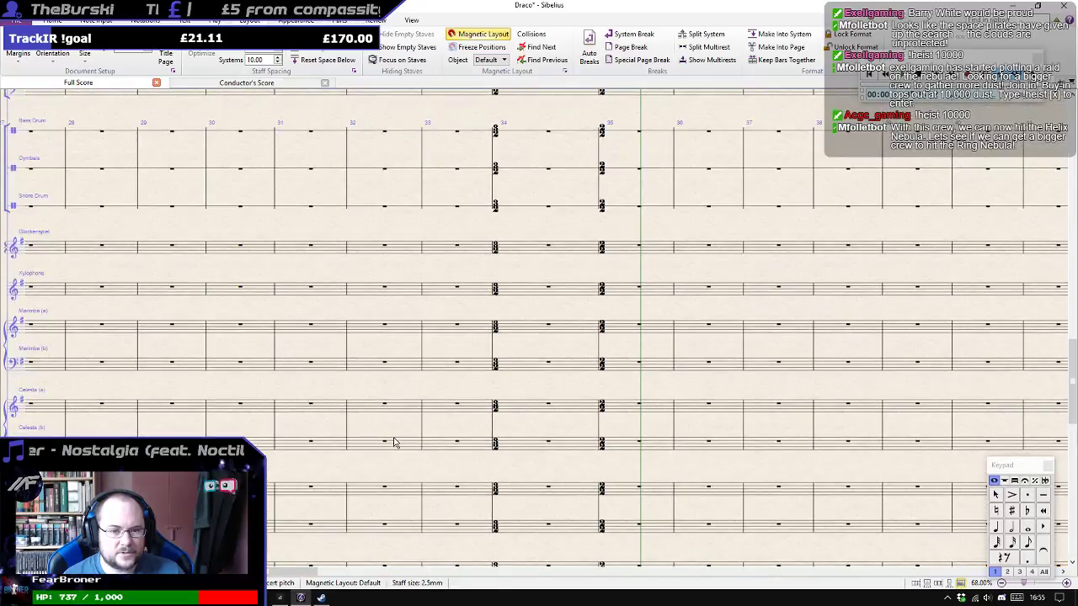
scroll(396, 442, "up", 3)
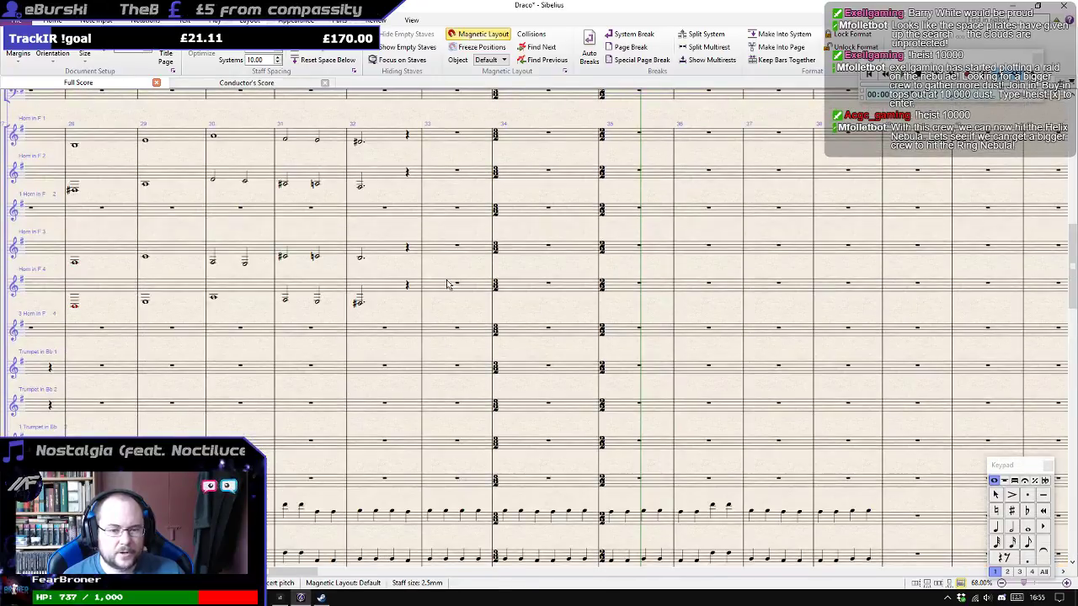
left_click_drag(449, 286, 436, 239)
left_click_drag(434, 172, 425, 114)
scroll(421, 311, "down", 3)
scroll(422, 312, "down", 10)
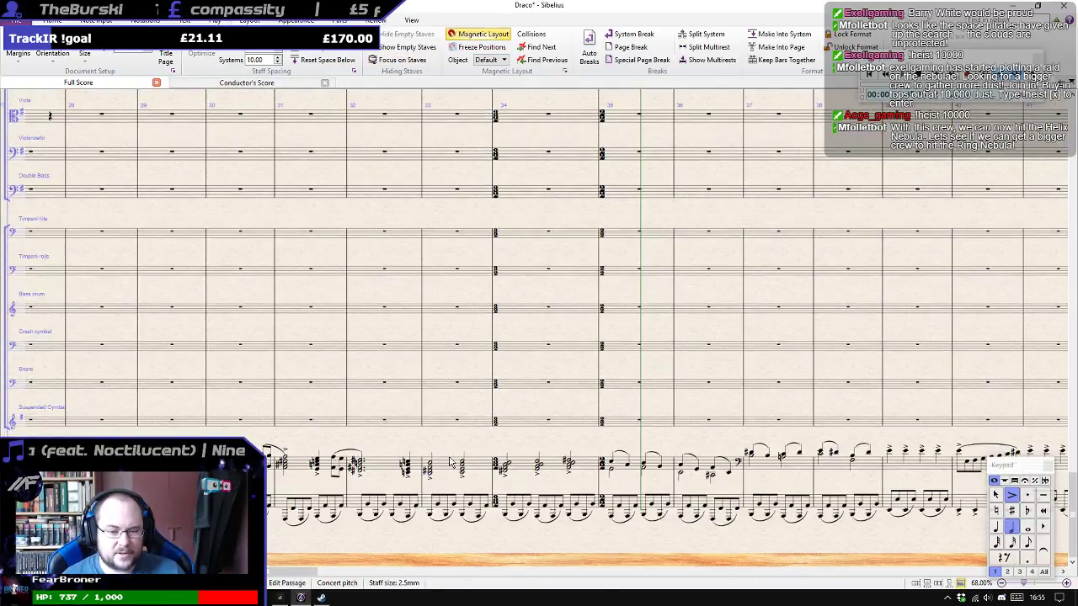
left_click(451, 470, "ctrl")
left_click(412, 63)
scroll(453, 387, "up", 6)
scroll(452, 387, "down", 2)
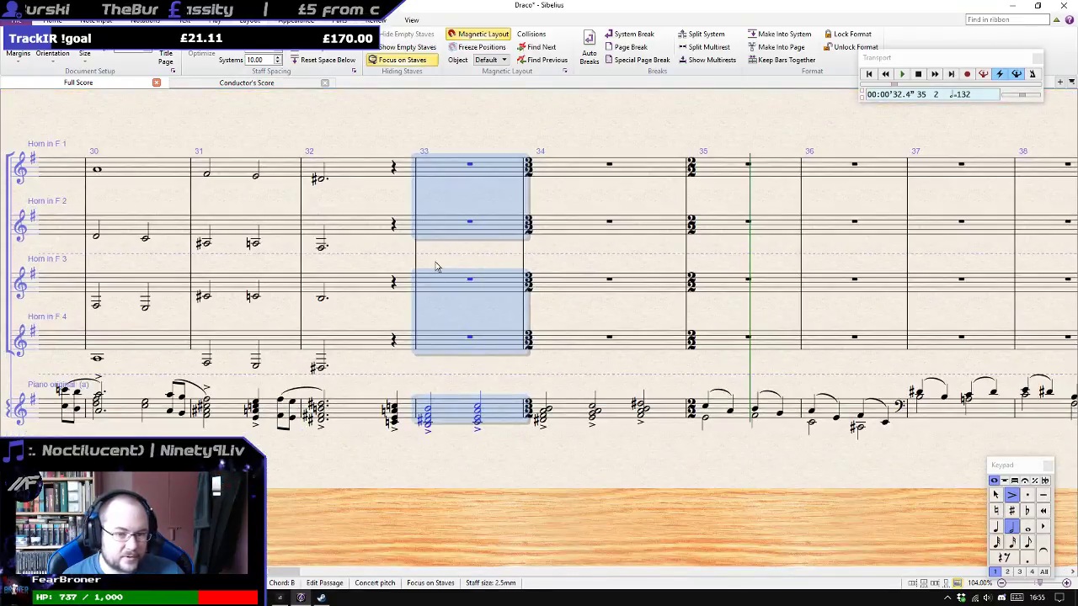
left_click_drag(460, 189, 520, 184)
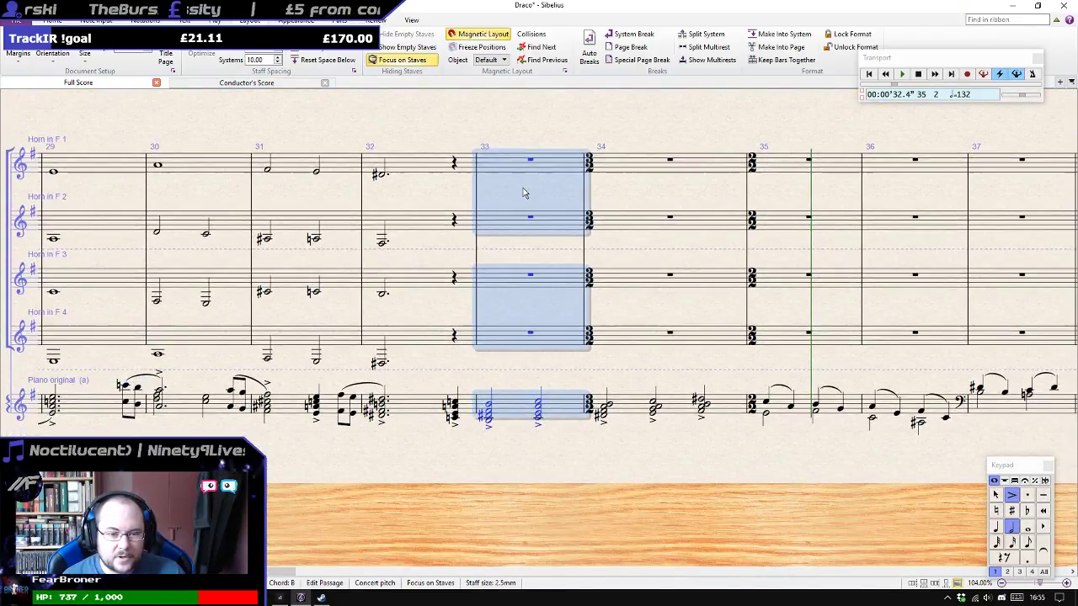
Enter the Horn in F 1 harmony in half notes through bars 33 and 34, with a sharp on bar 34's last note.
left_click(454, 165)
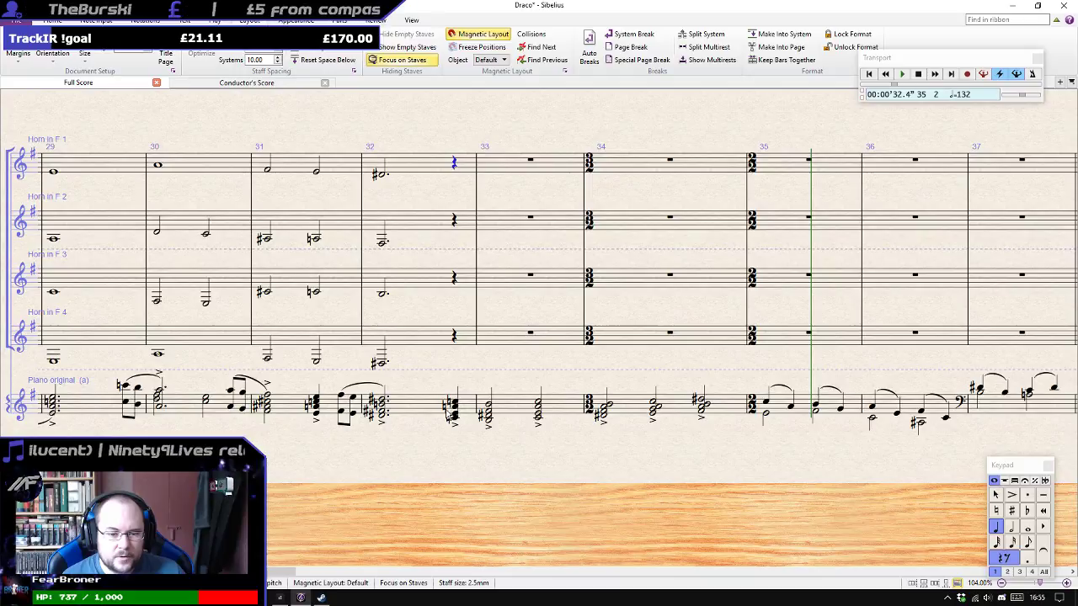
left_click(531, 160)
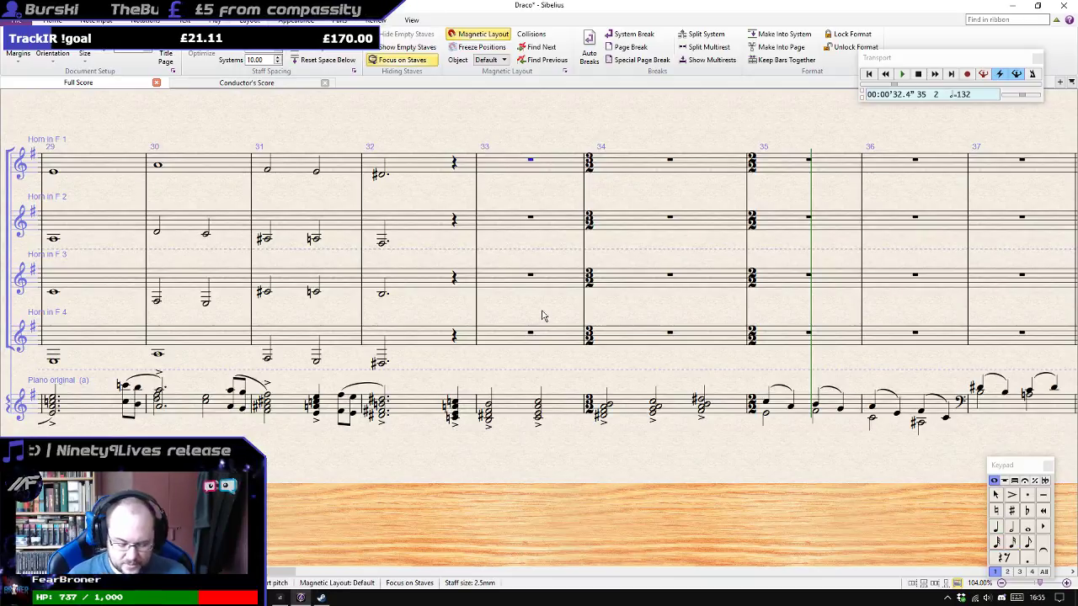
key("KP_5")
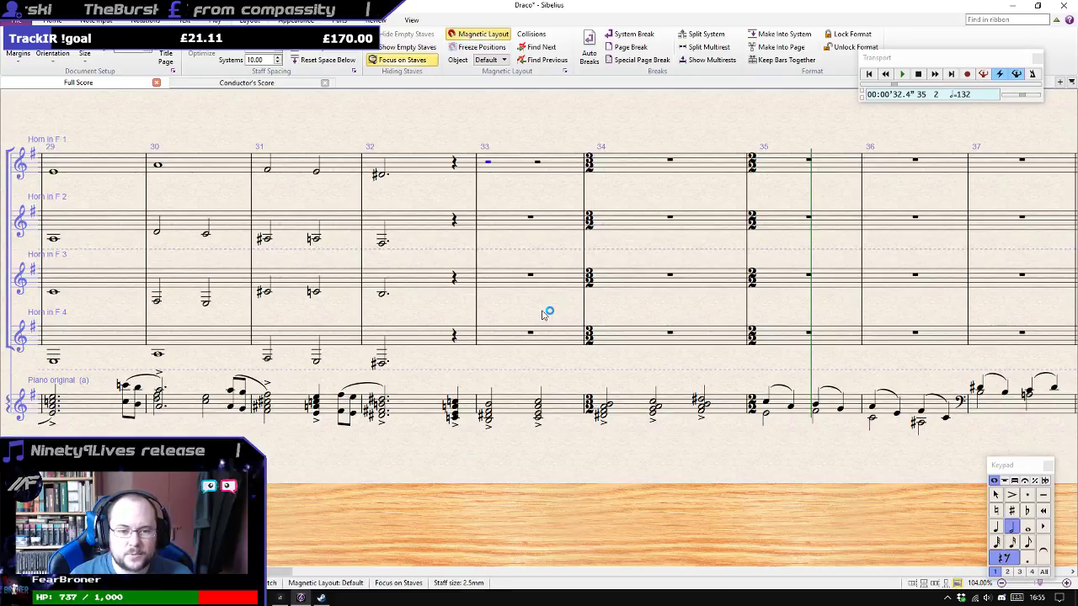
key("c")
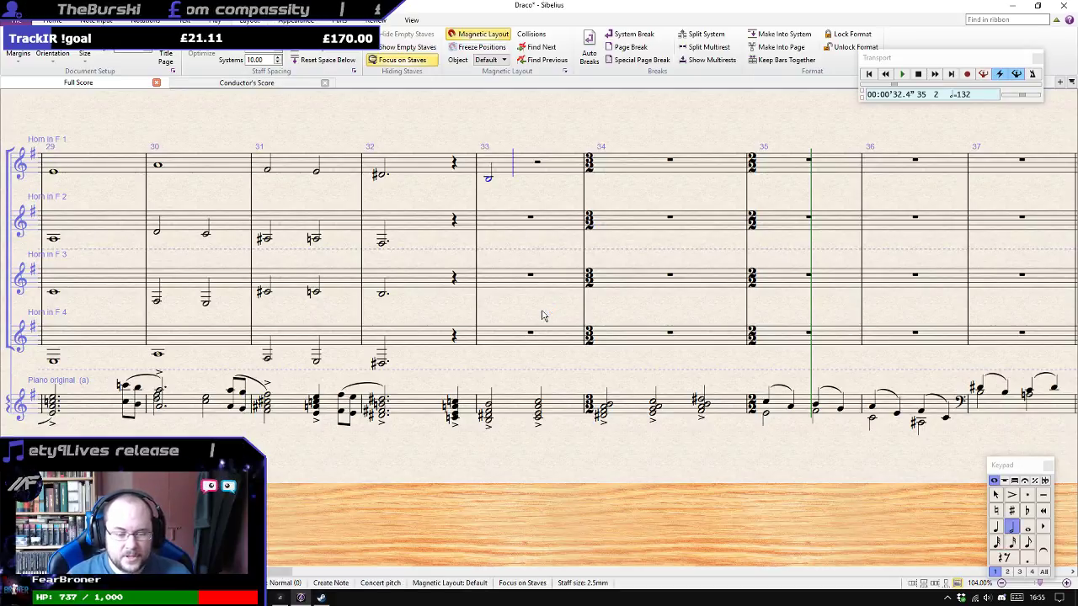
key("c")
key("c")
key("c")
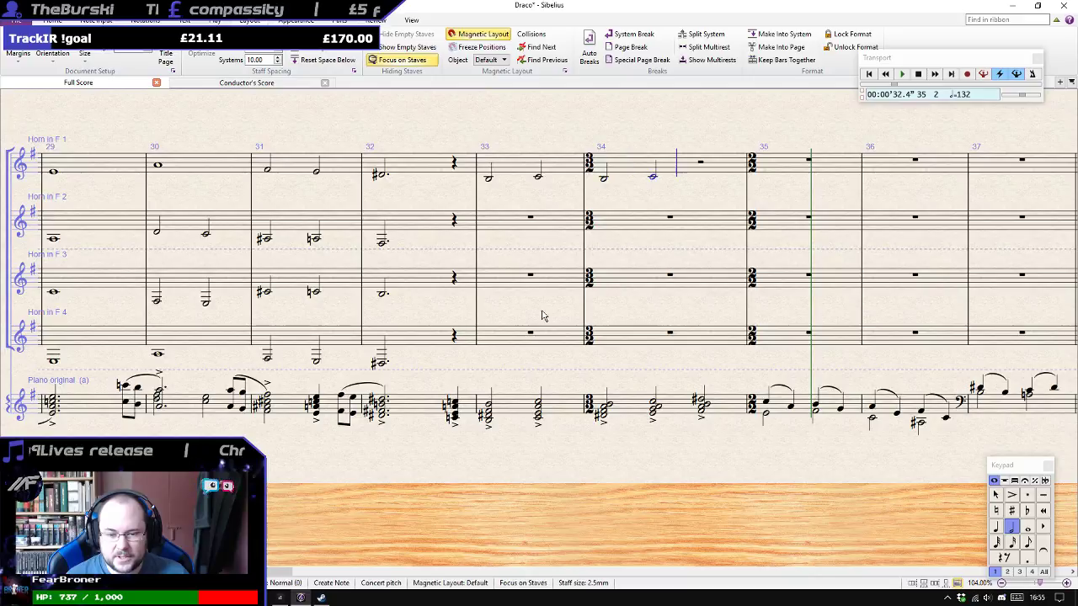
key("c")
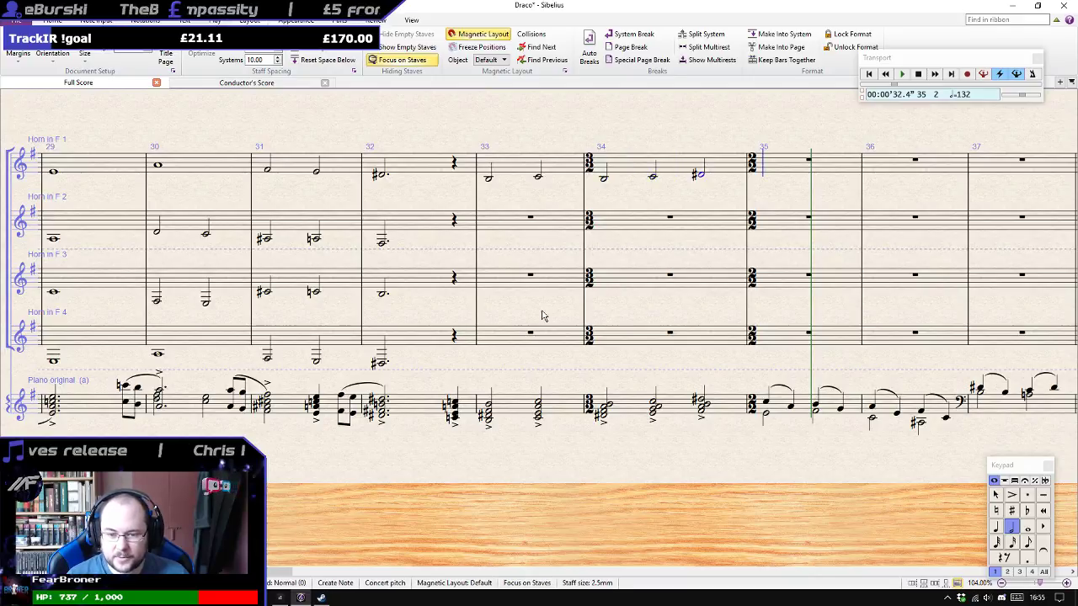
Continue the Horn in F 1 line with half notes in bars 35 and 36, with a sharp on bar 36's second note.
key("d")
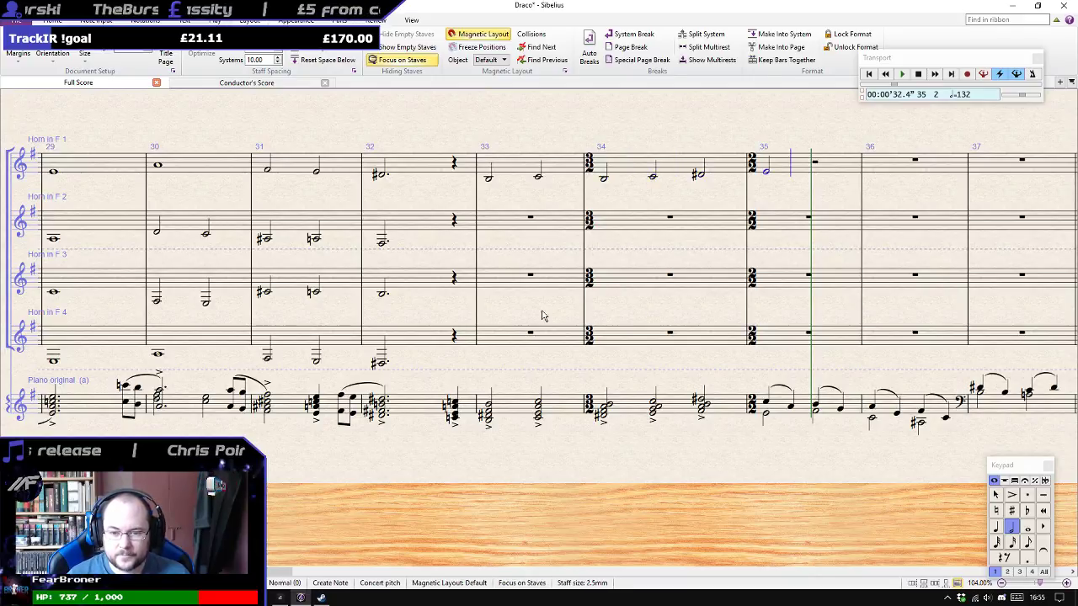
key("f")
key("c")
key("KP_8")
key("a")
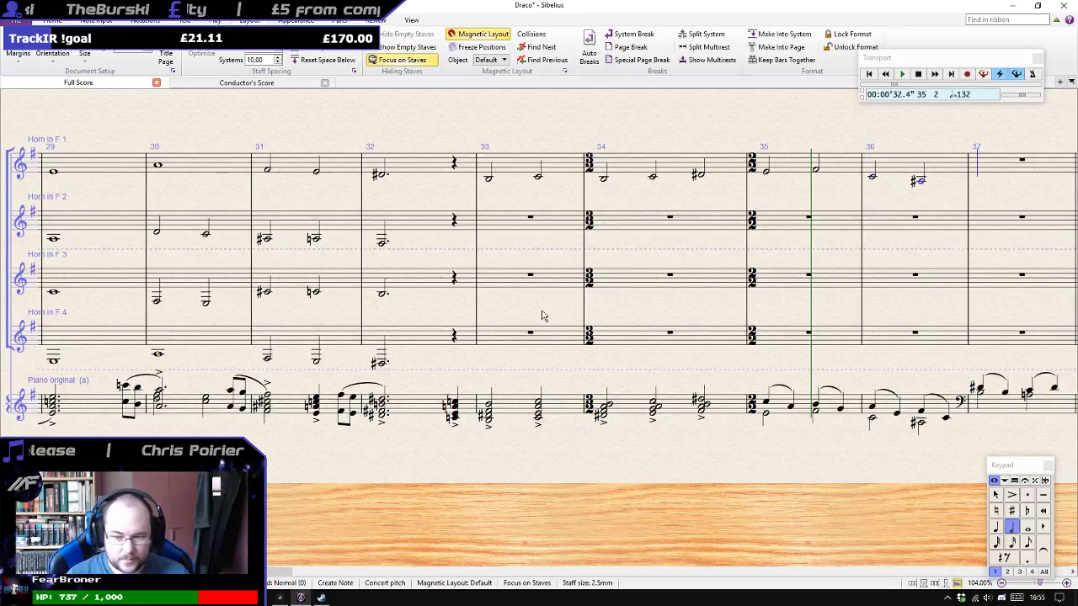
Extend the Horn in F 1 line with half notes in bars 37 and 38, making bar 37's second note natural.
key("b")
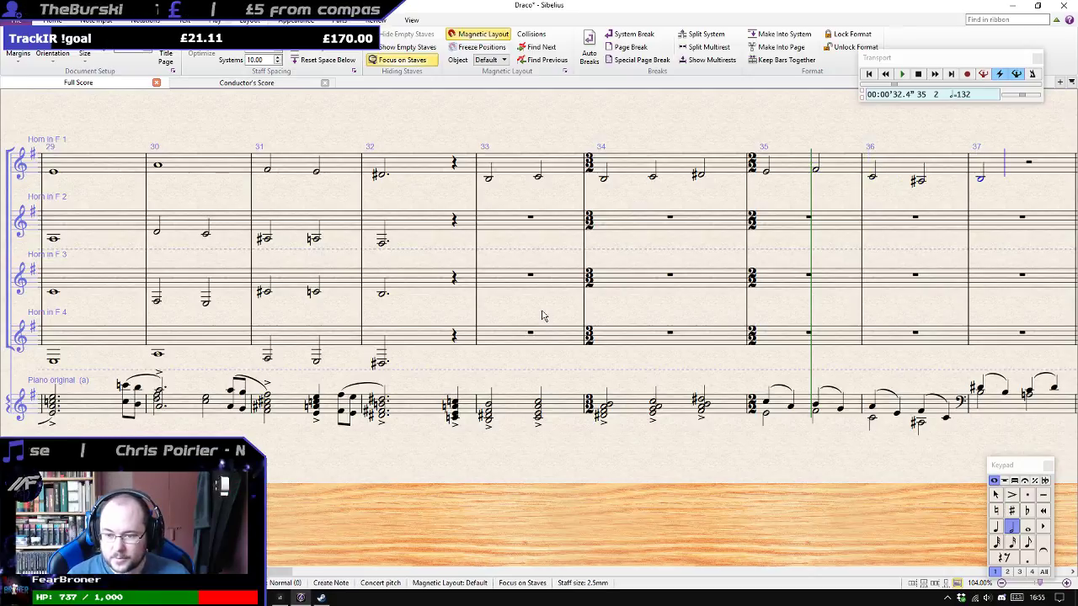
key("a")
key("8")
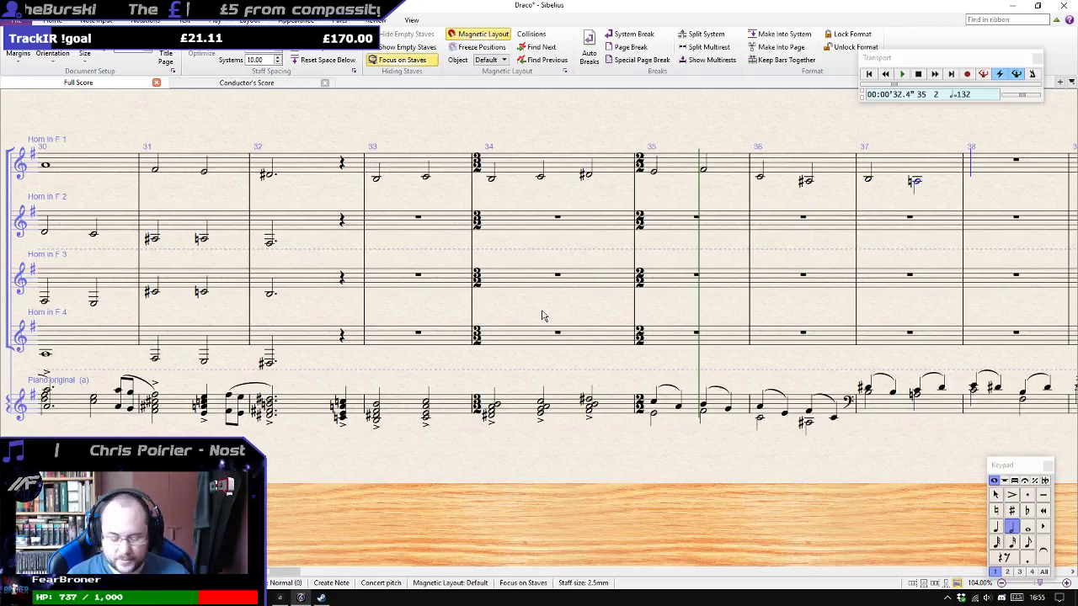
key("c")
key("a")
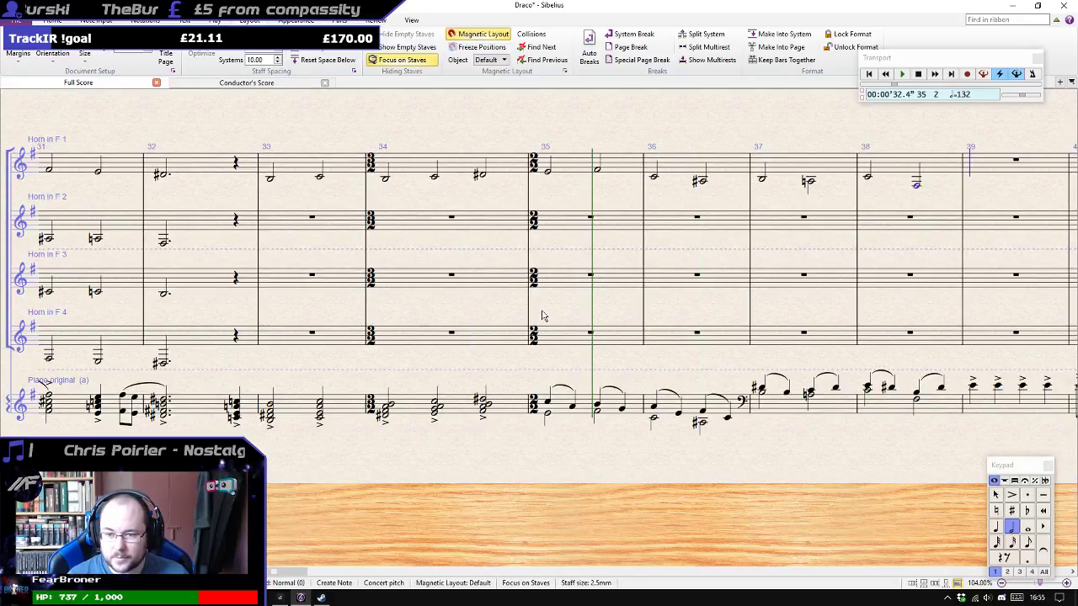
Copy Horn in F 1's line from bar 33 through bar 35's first note into Horn in F 4, an octave lower.
key("Escape")
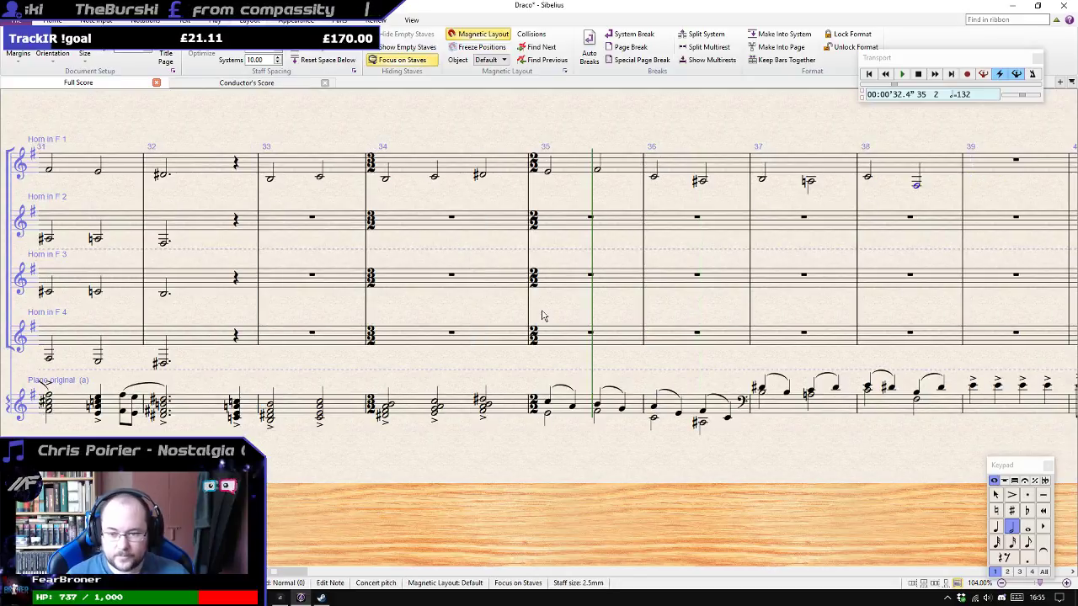
left_click_drag(414, 198, 494, 189)
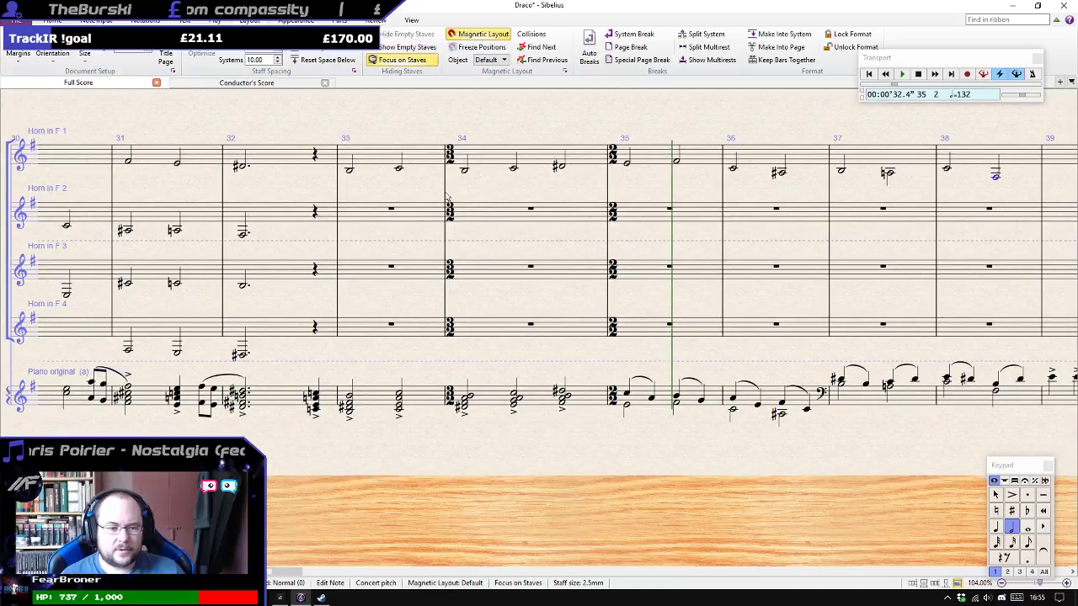
left_click(421, 166)
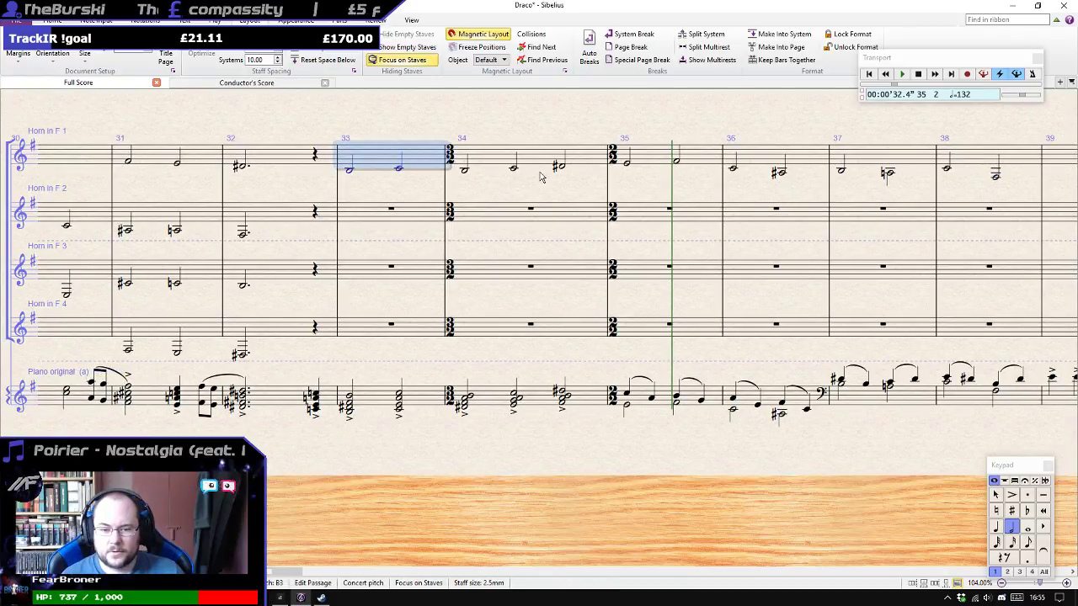
left_click(628, 169, "shift")
left_click(357, 329, "alt")
key("ctrl+Down")
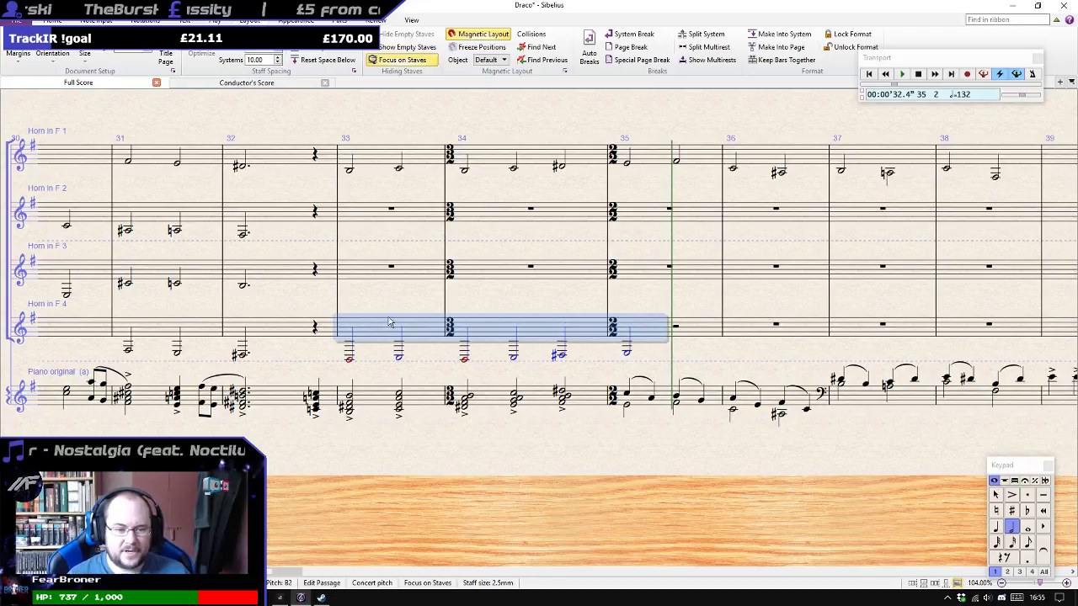
Enter two half notes in bar 33 of Horn in F 2, with a sharp on the first note.
left_click(391, 210)
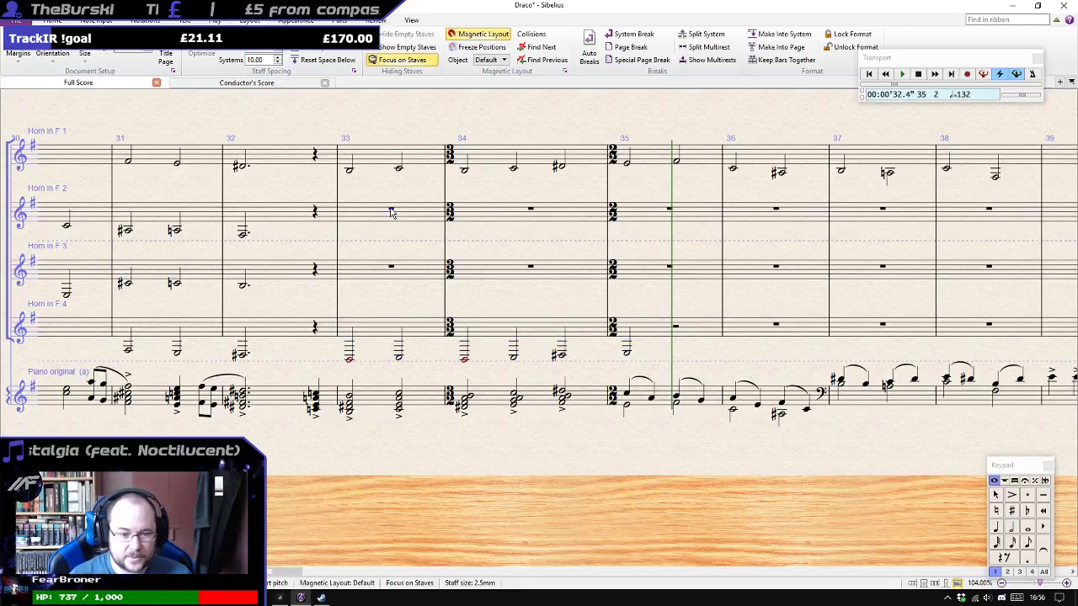
key("4")
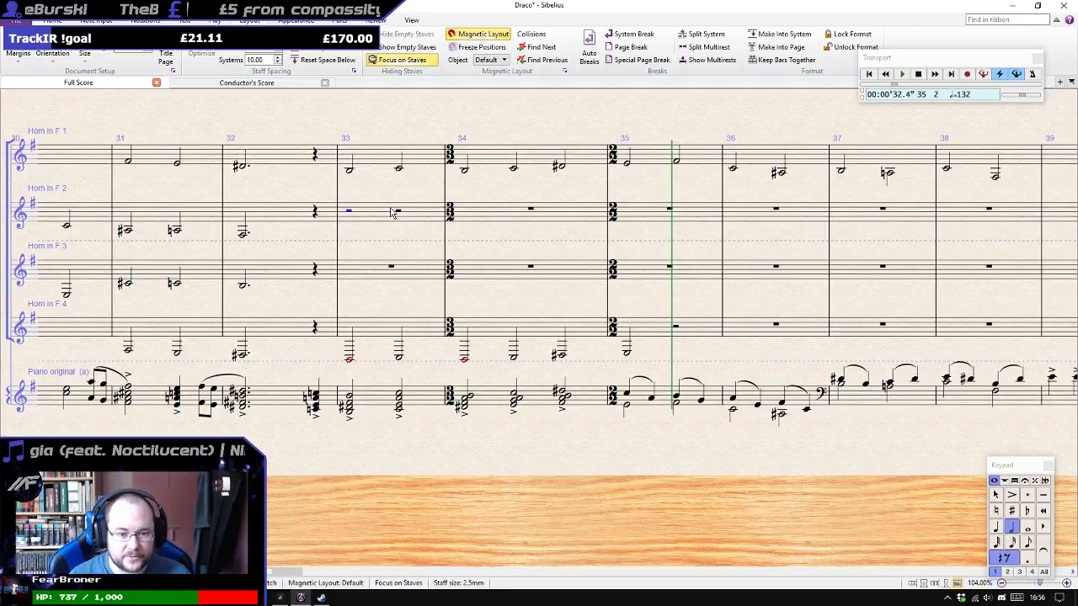
key("8")
key("d")
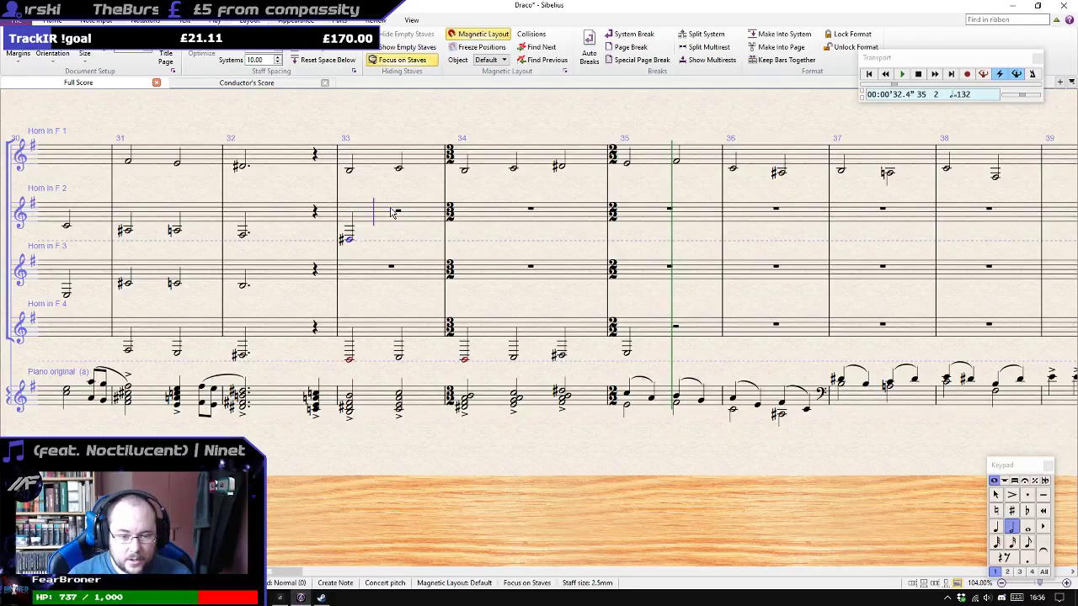
key("d")
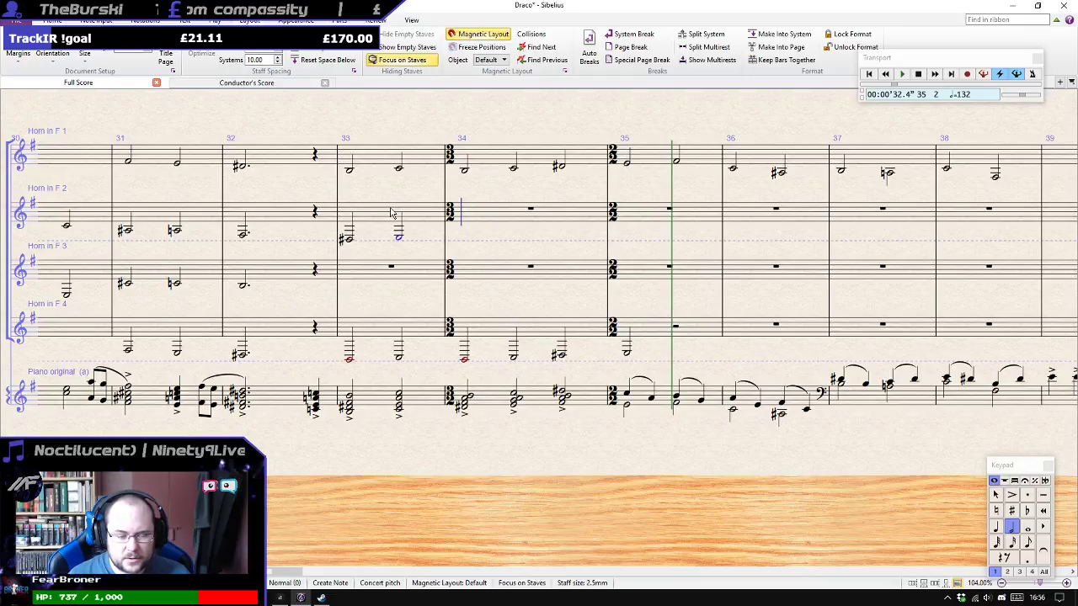
key("ctrl")
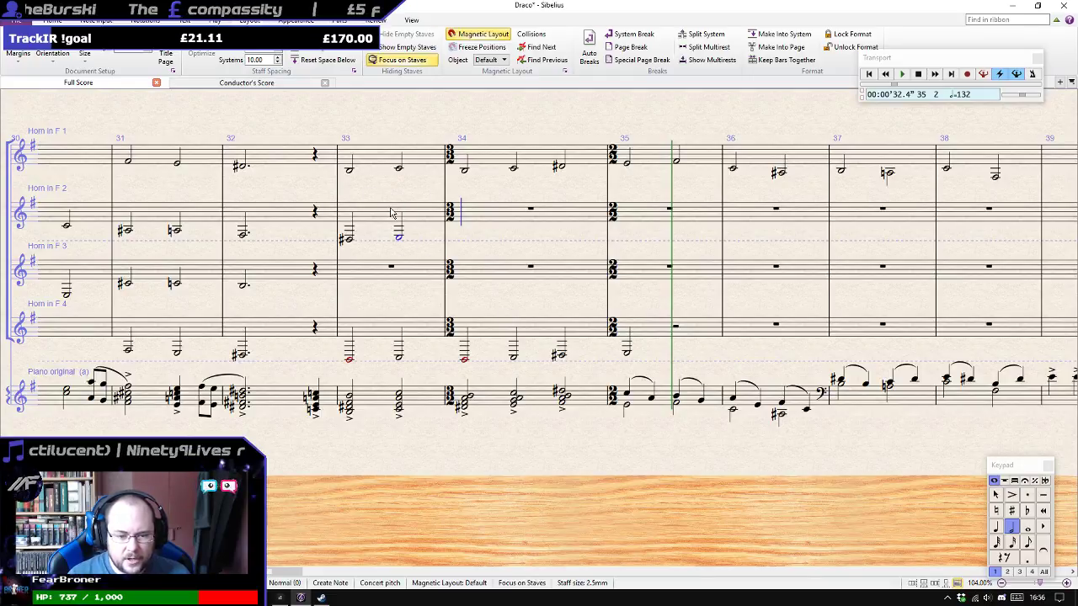
Continue Horn in F 2 with three rising half notes in bar 34 and a quarter note starting bar 35.
key("e")
key("g")
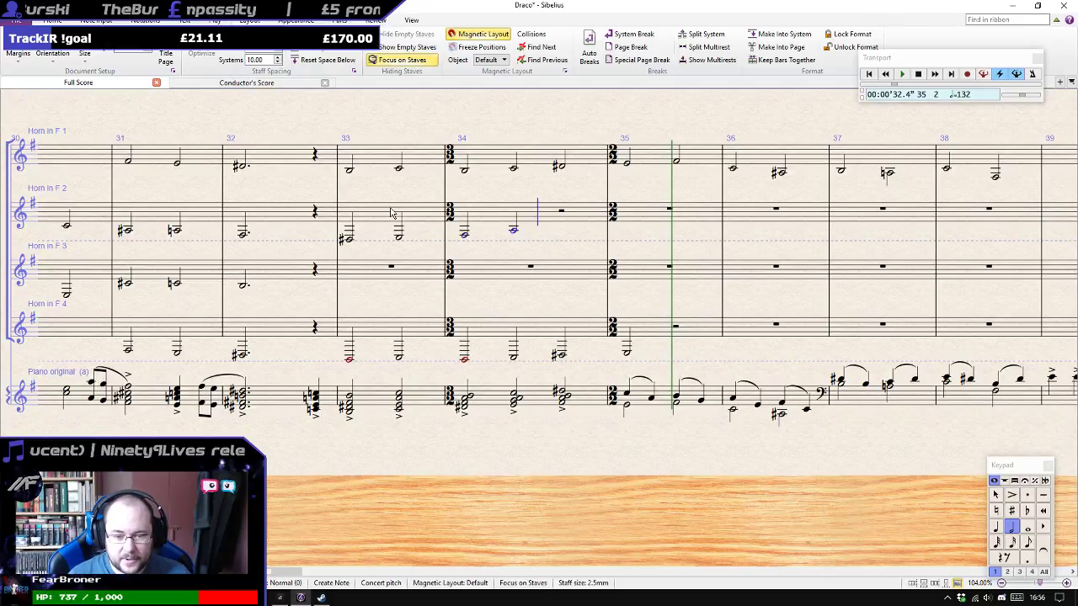
key("ctrl+z")
key("f")
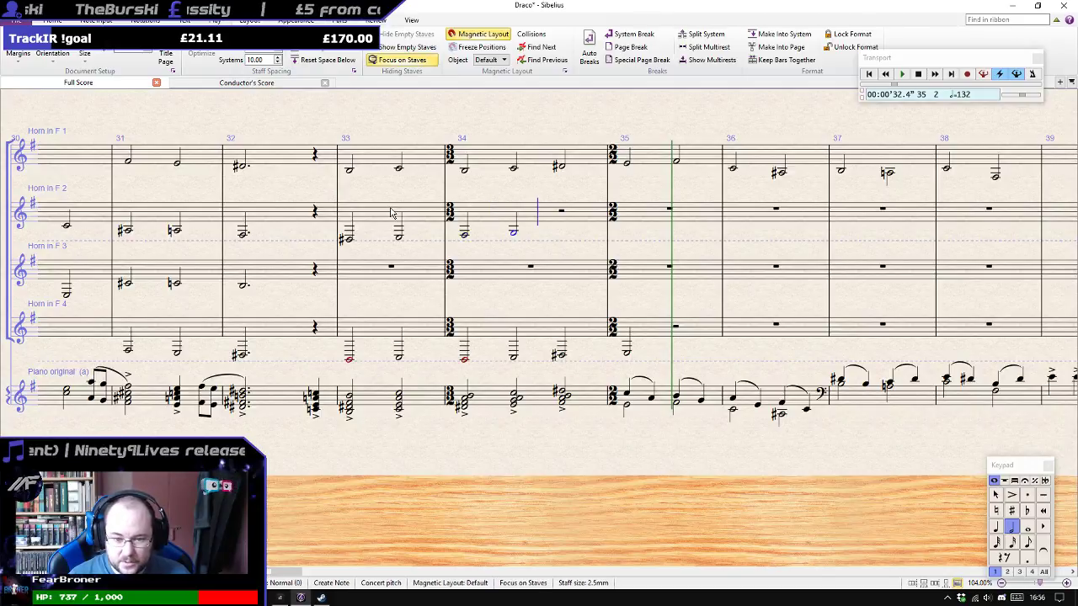
key("g")
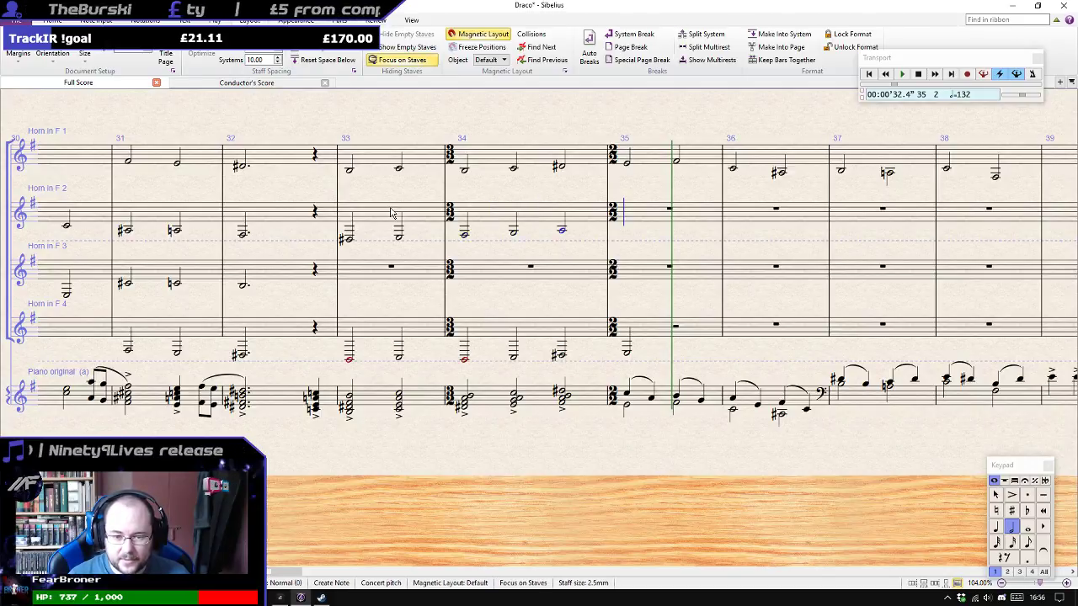
key("4")
key("a")
key("Escape")
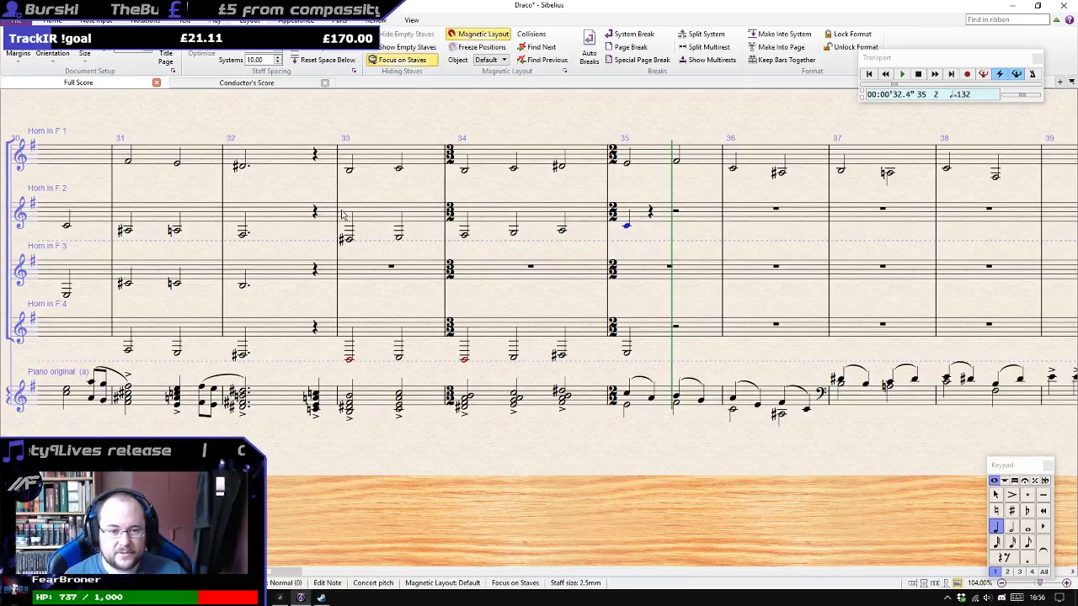
Enter Horn in F 3's harmony in half notes through bars 33 and 34, ending with a quarter note on bar 35's first beat.
left_click(391, 270)
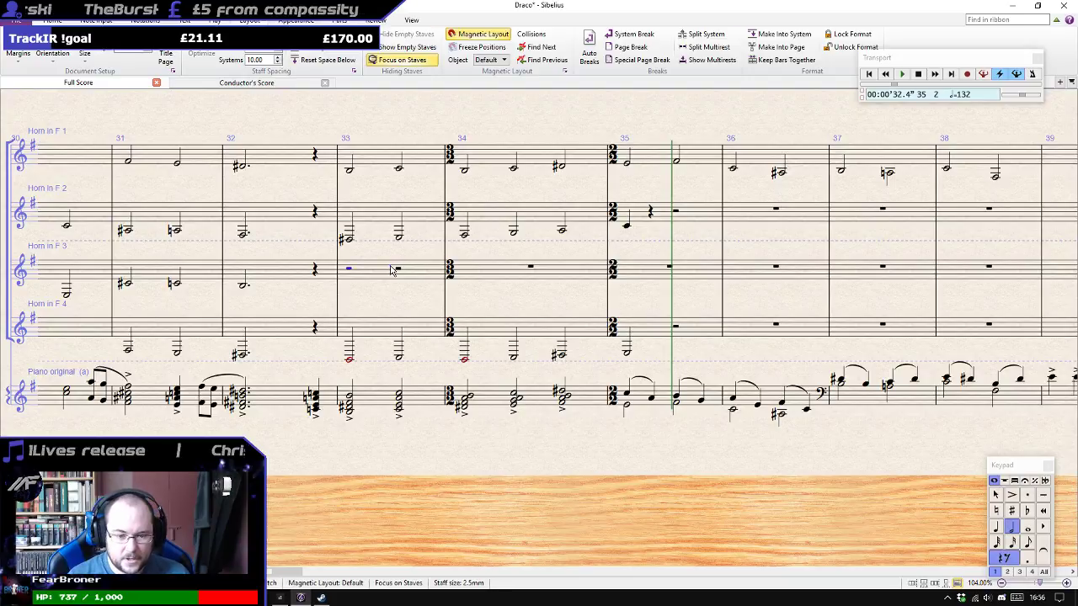
key("f")
key("a")
key("d")
key("d")
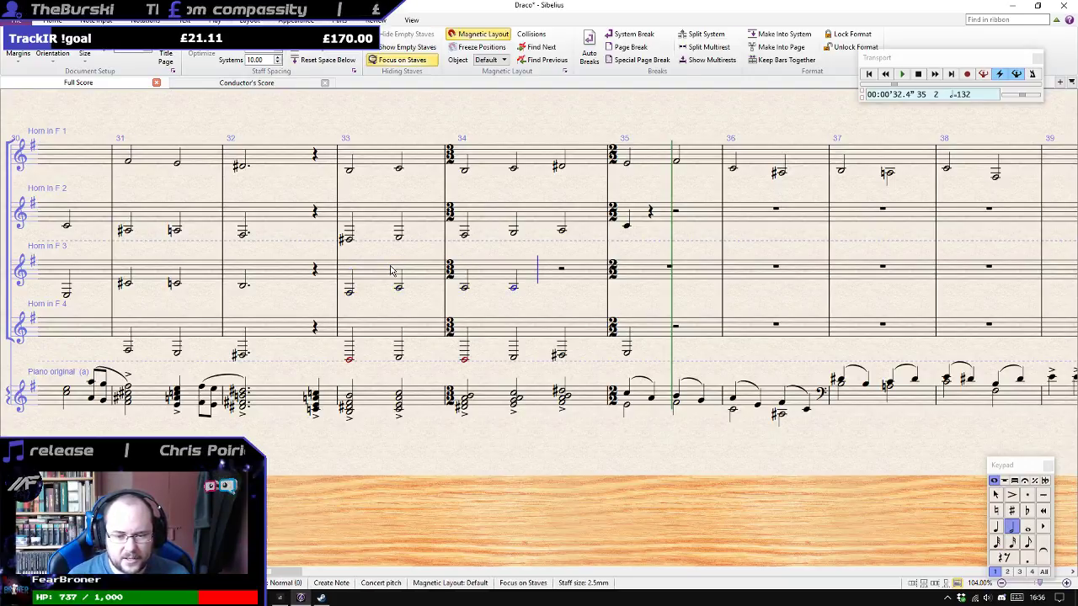
key("d")
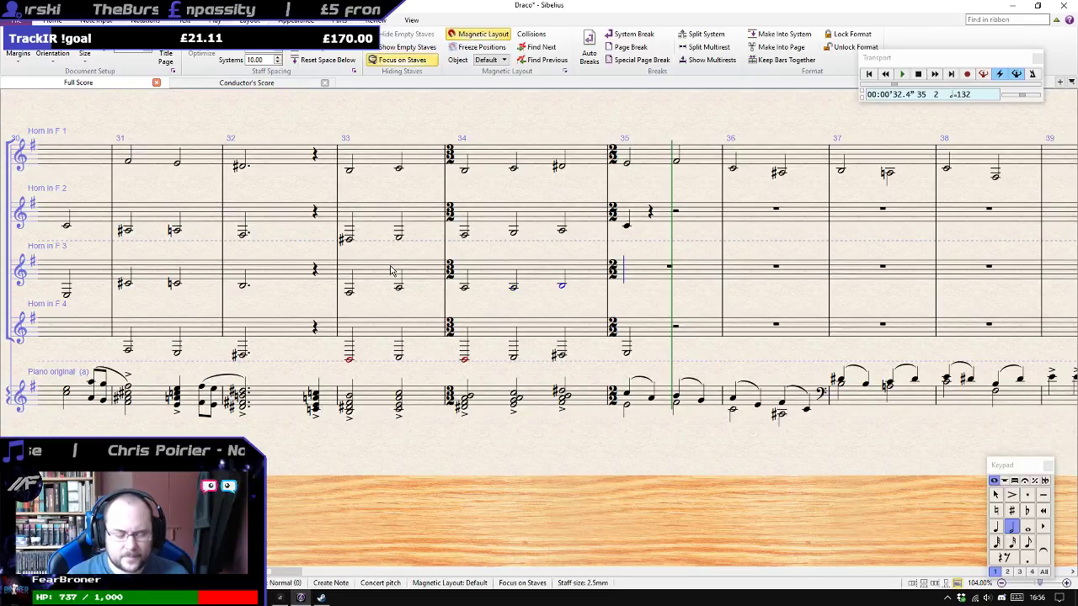
key("4")
key("e")
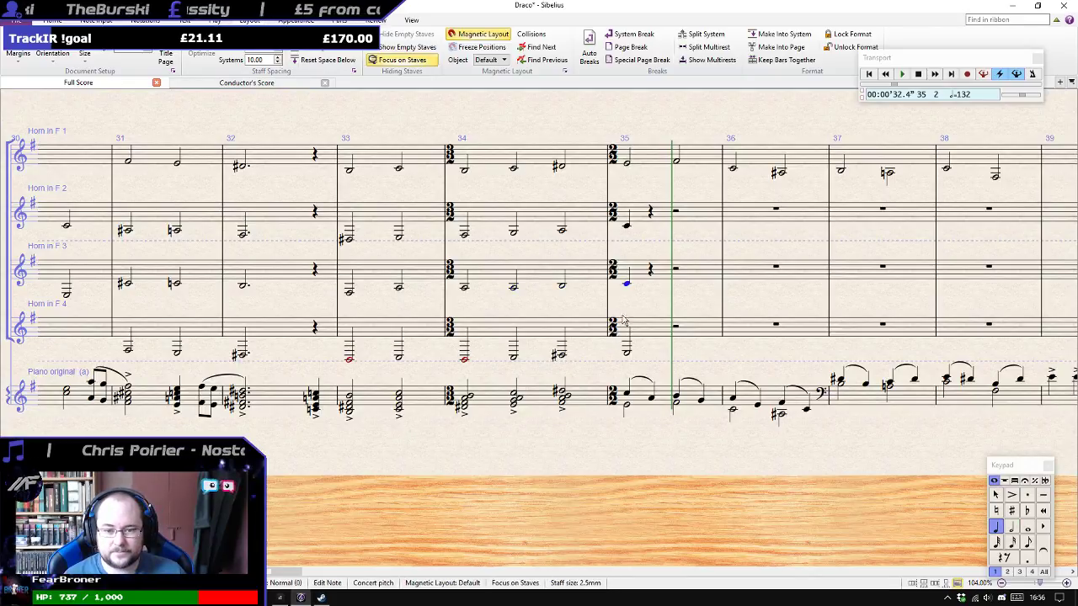
Add accents to all four horns from bar 33 to the start of bar 35, and remove them from bar 35's first notes.
left_click(627, 353)
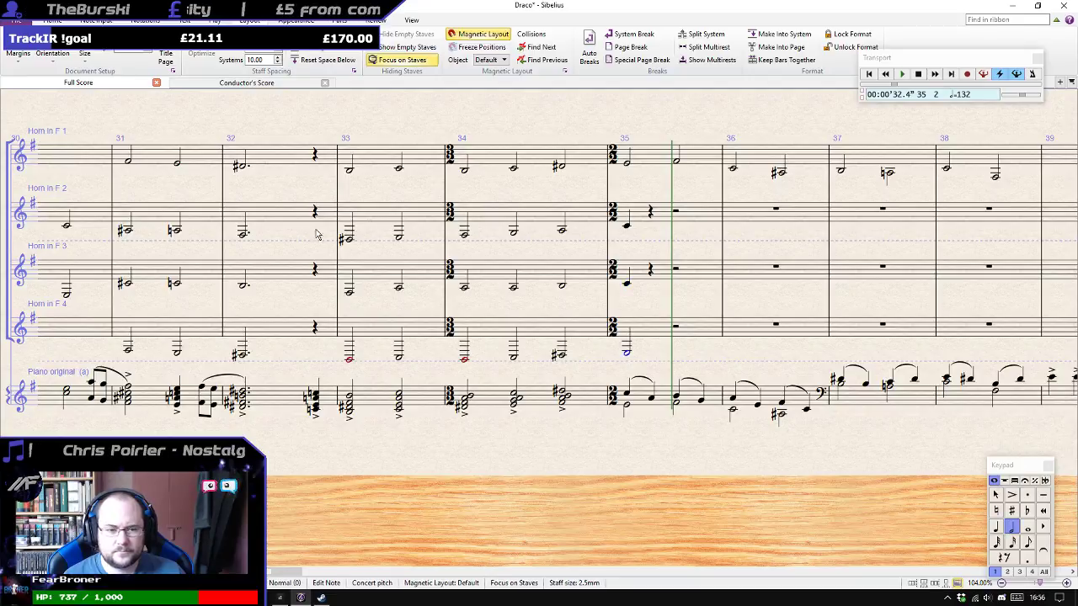
left_click(362, 151, "shift")
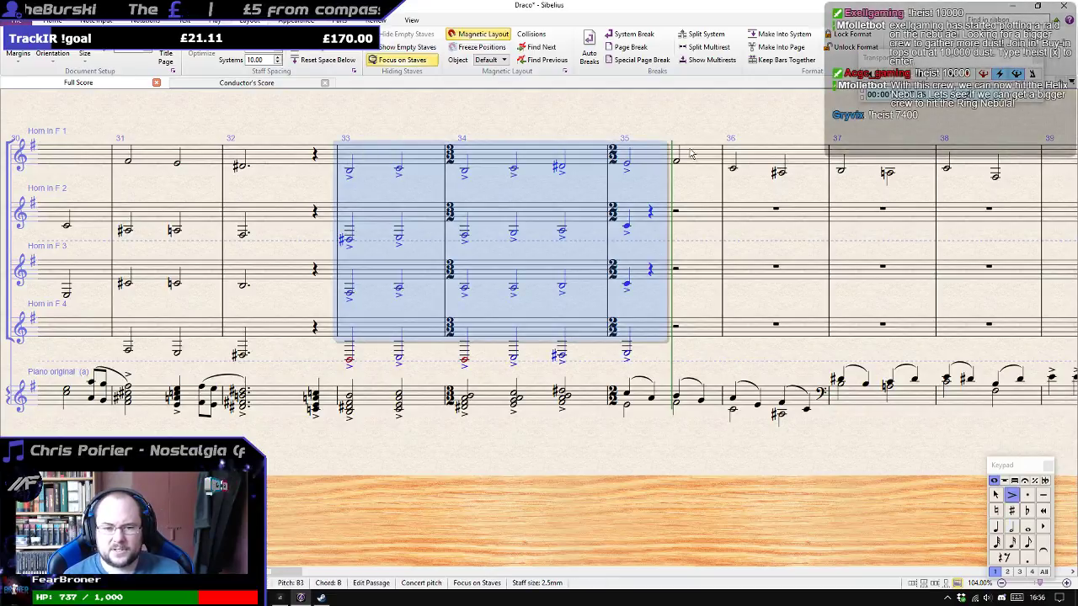
left_click(628, 166)
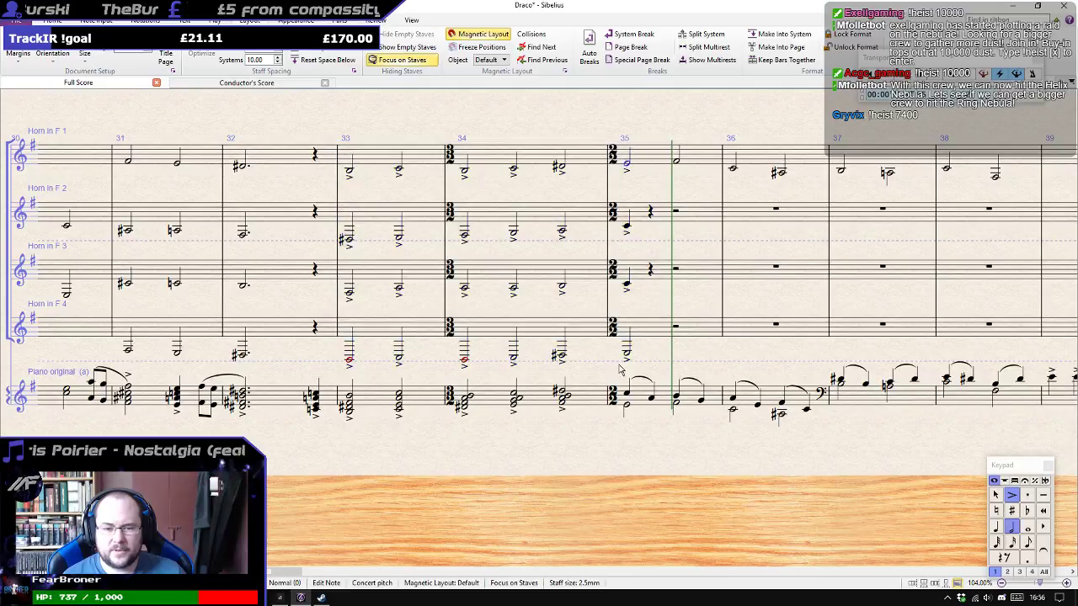
left_click(628, 357, "shift")
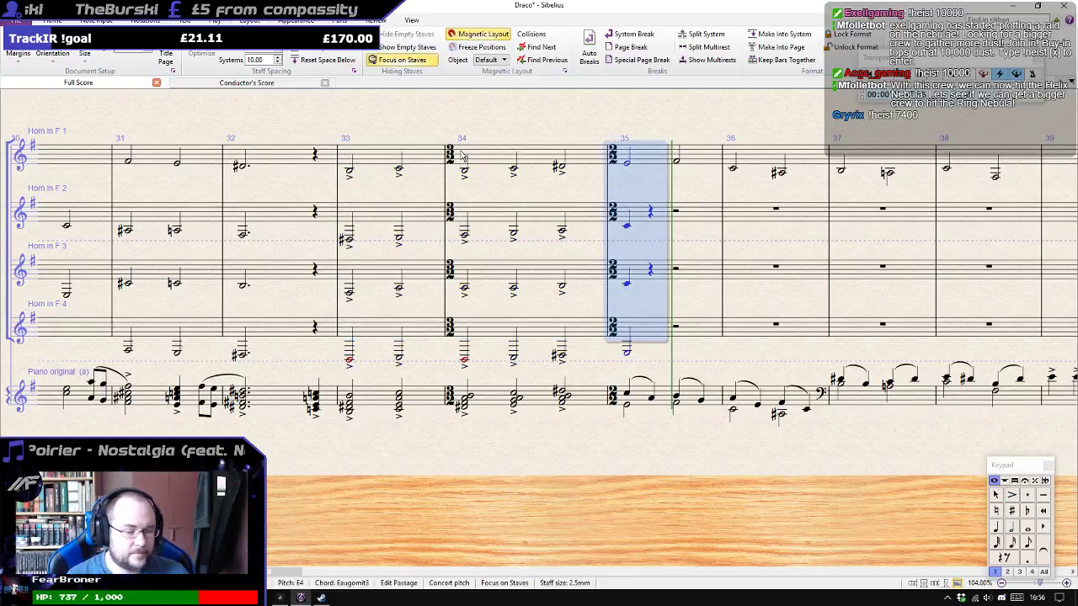
Save the score and play back the horn passage from bar 31.
left_click(130, 164)
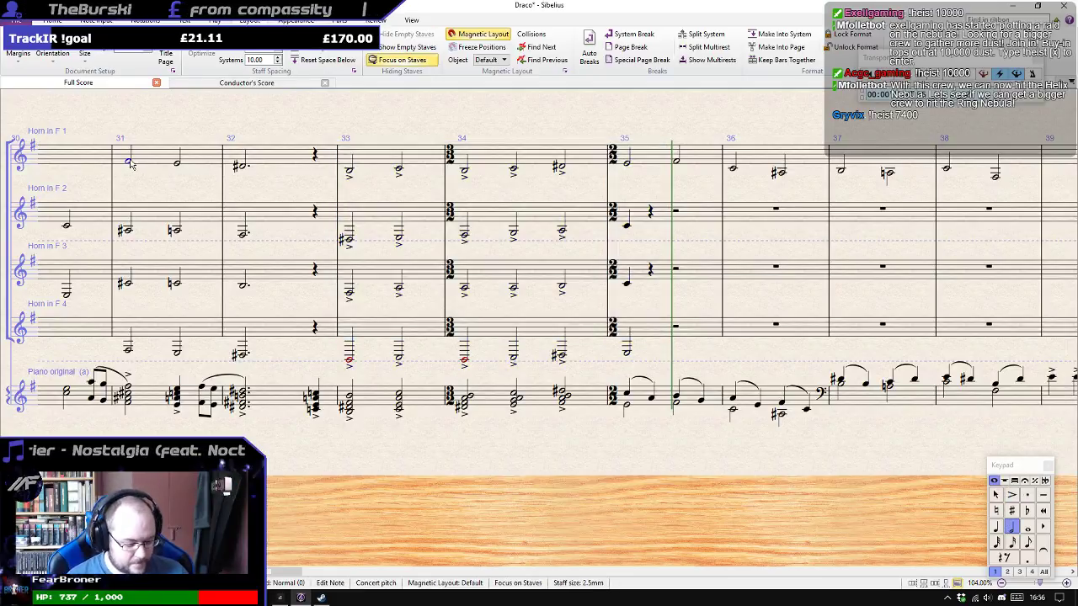
key("Up")
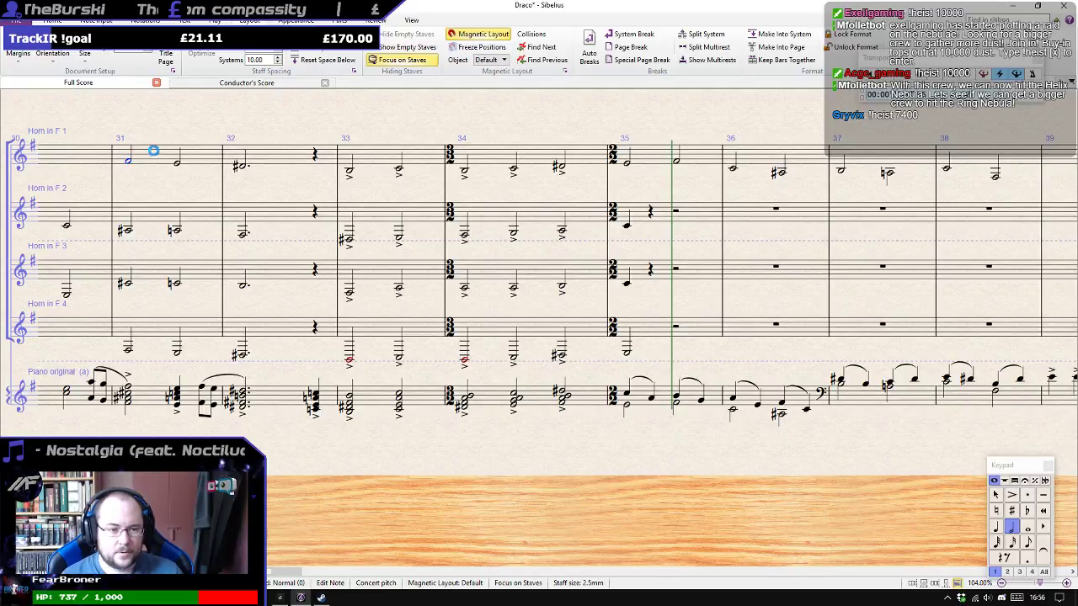
left_click(154, 152)
left_click(152, 324, "shift")
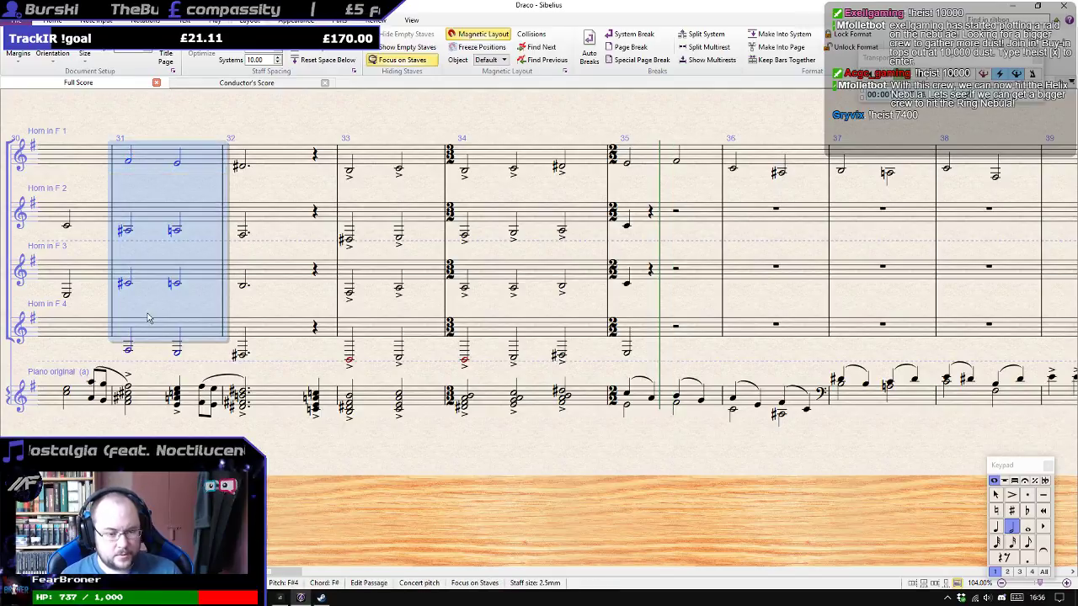
scroll(149, 315, "down", 3)
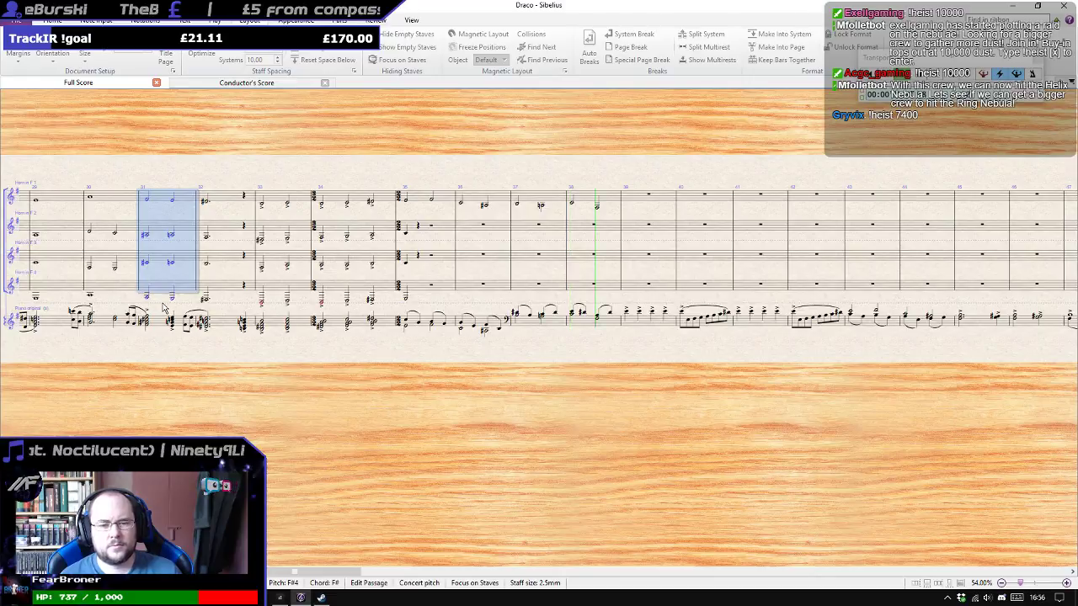
key("space")
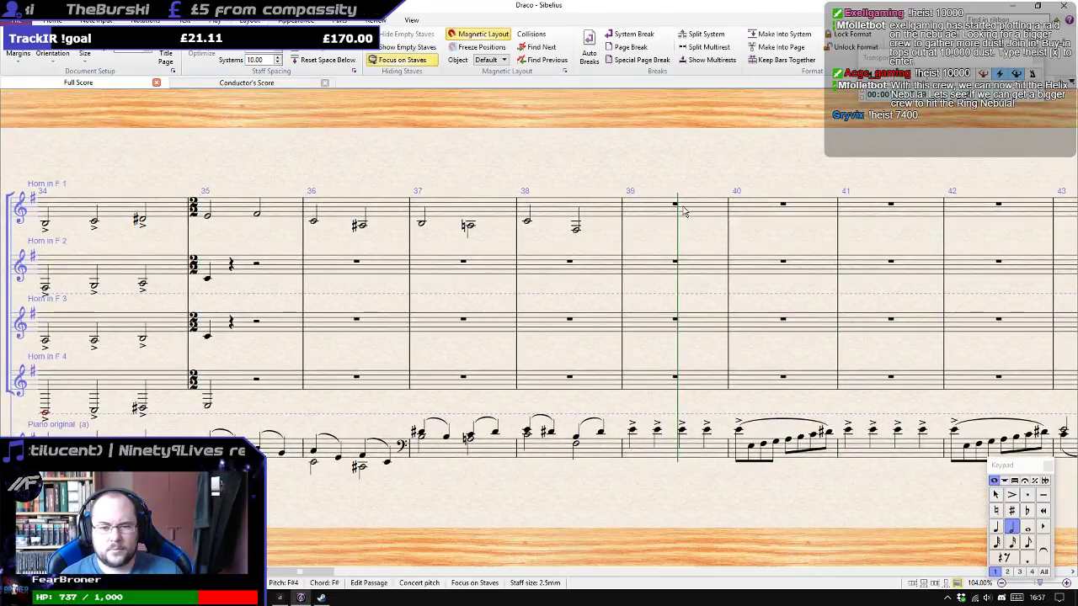
End the Horn in F 1 line with a low E eighth note on the first beat of bar 39.
left_click(677, 205)
key("3")
key("e")
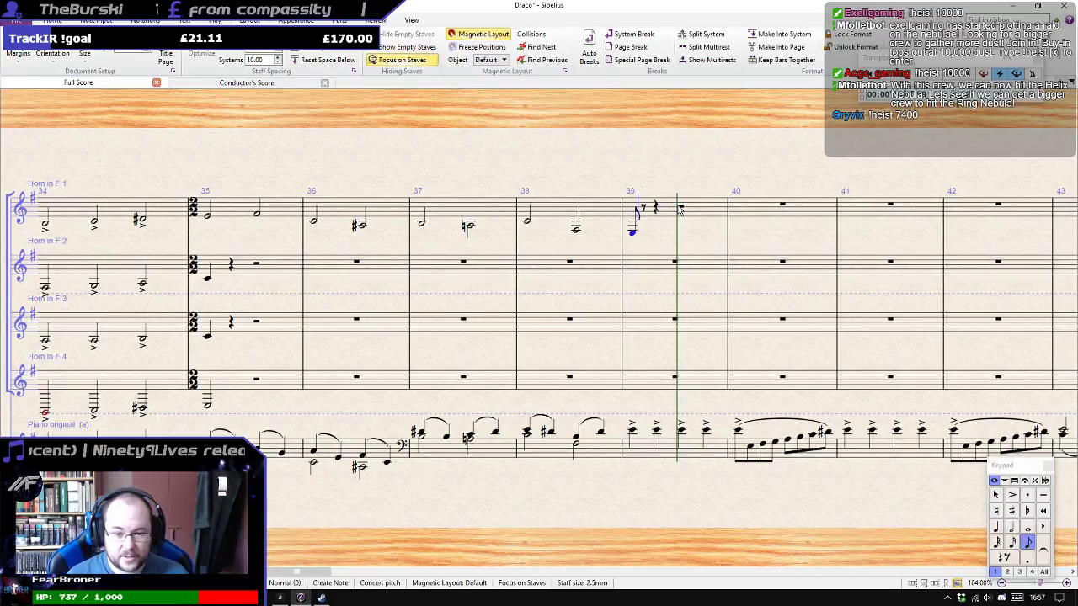
key("Escape")
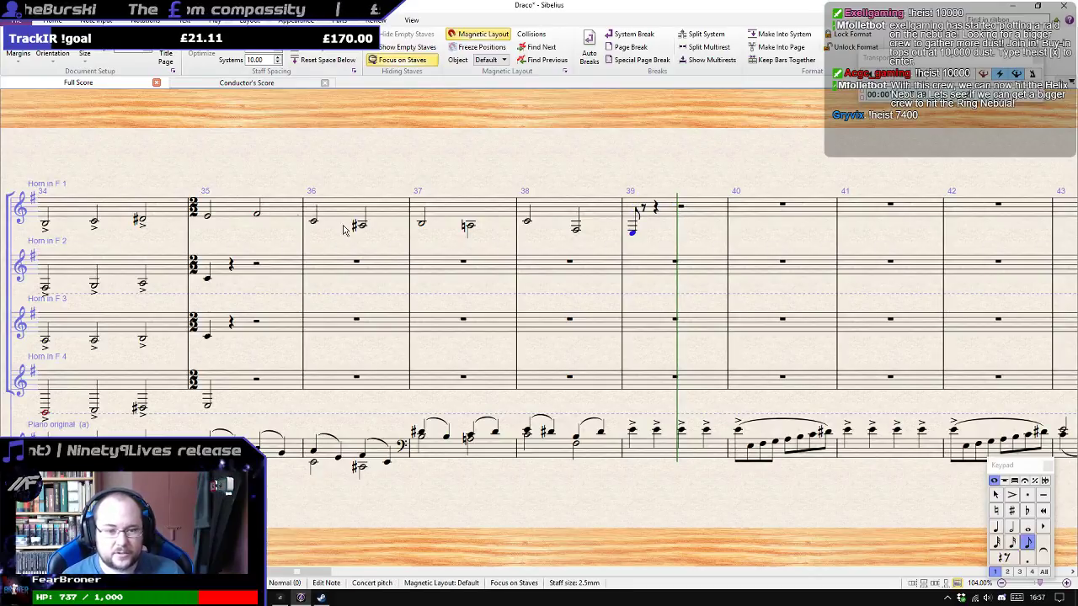
Restore the full set of staves, select bar 34 of Trumpet in Bb 1 and the original piano treble staff, and isolate them with Focus on Staves.
left_click_drag(242, 167, 589, 177)
scroll(433, 279, "down", 4)
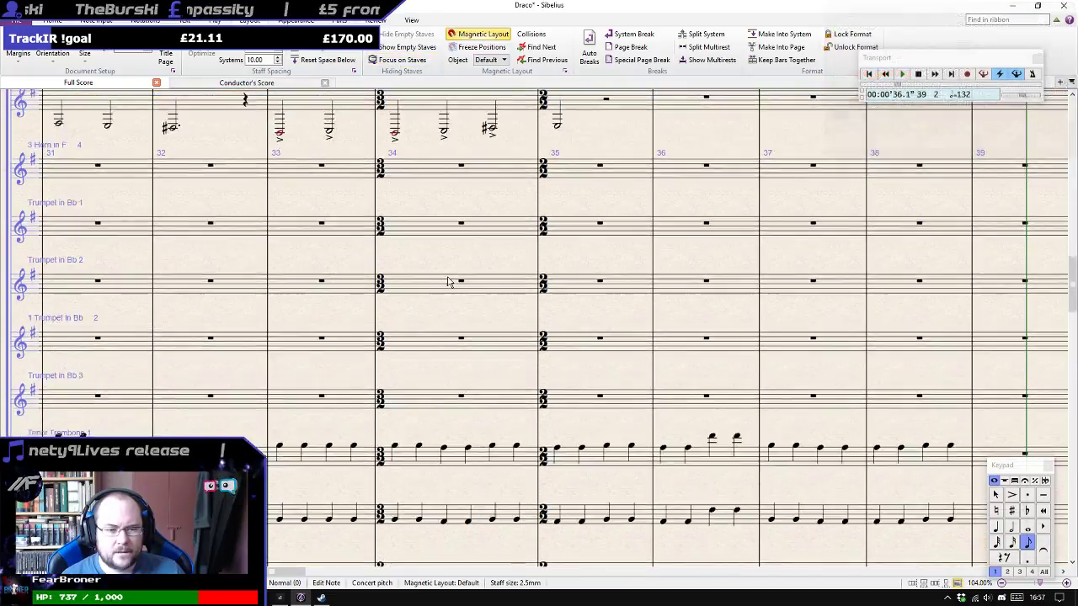
scroll(451, 280, "up", 5)
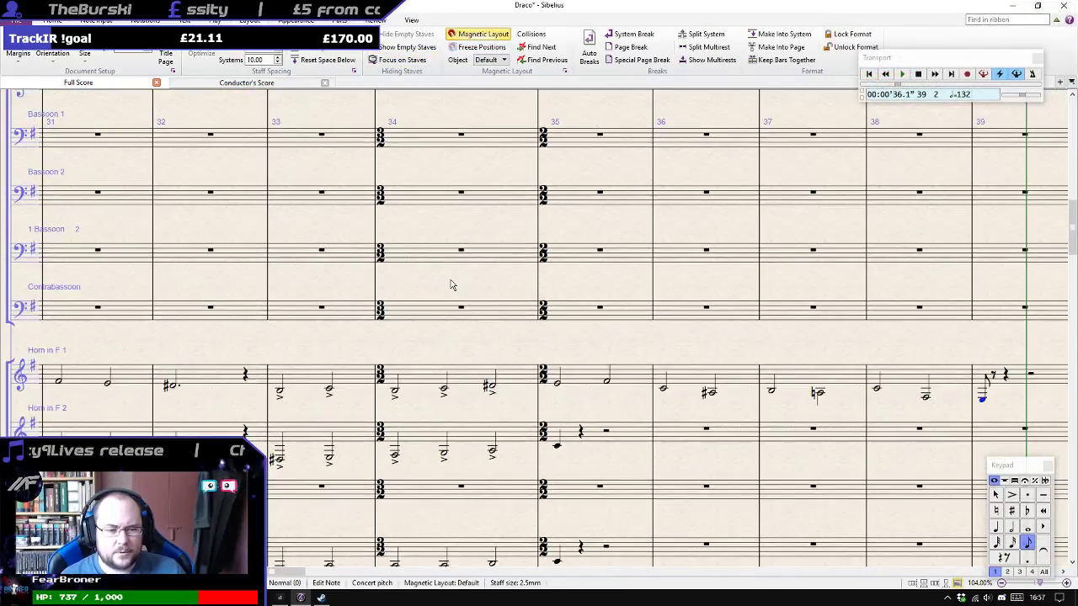
scroll(451, 285, "down", 5)
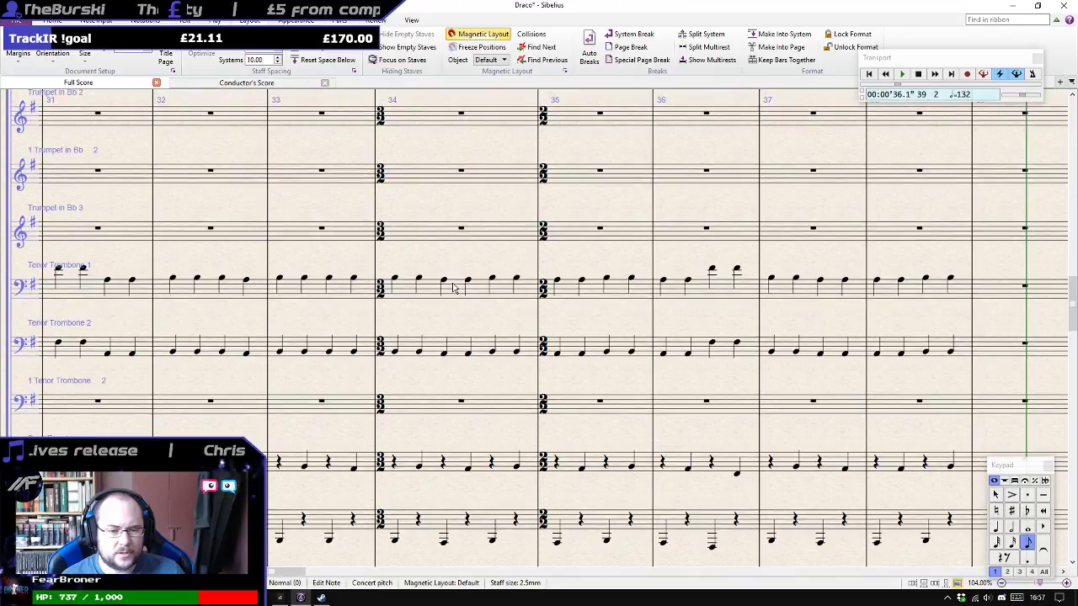
scroll(452, 288, "up", 4)
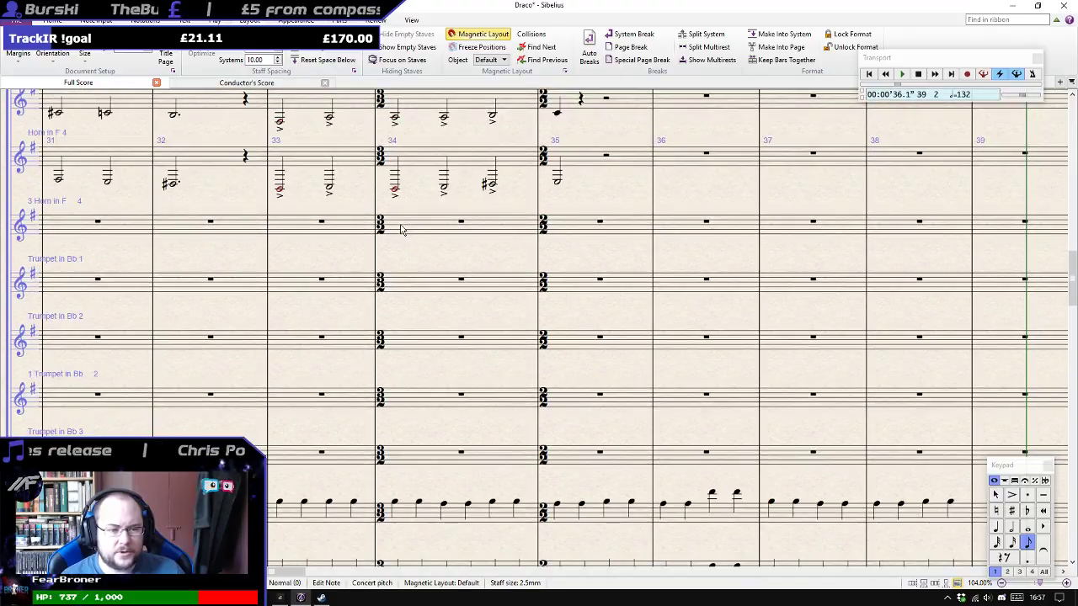
left_click(479, 287)
scroll(481, 315, "down", 10)
scroll(481, 322, "up", 8)
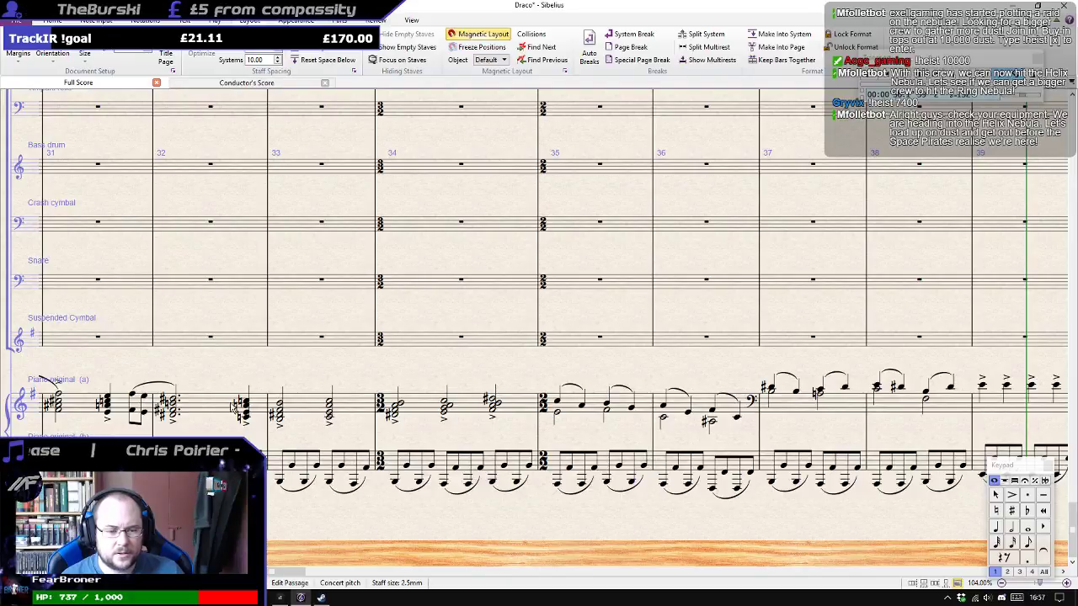
left_click(446, 408, "ctrl")
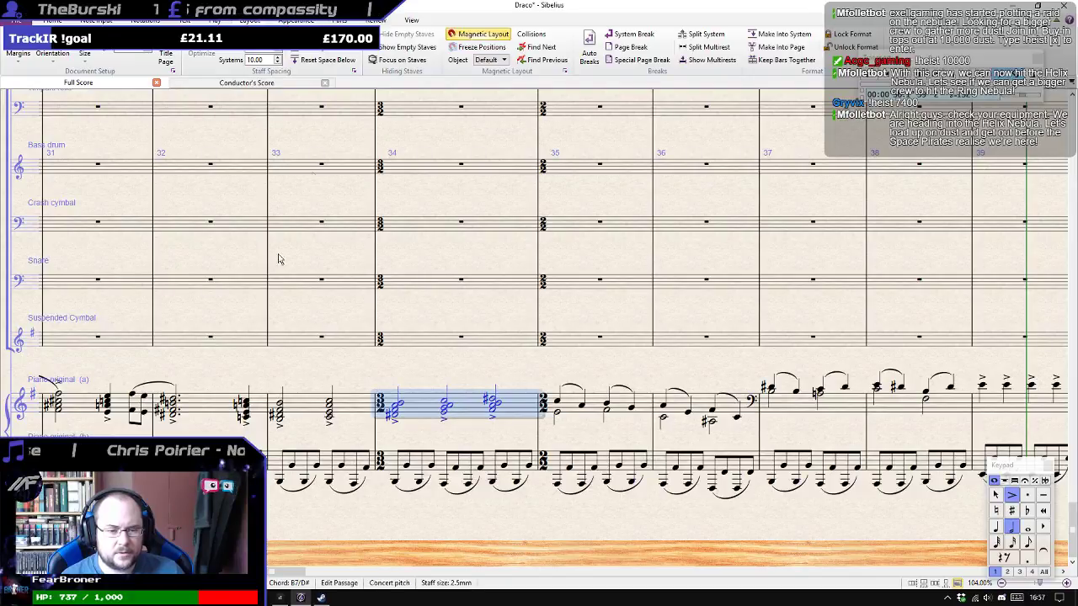
left_click(389, 60)
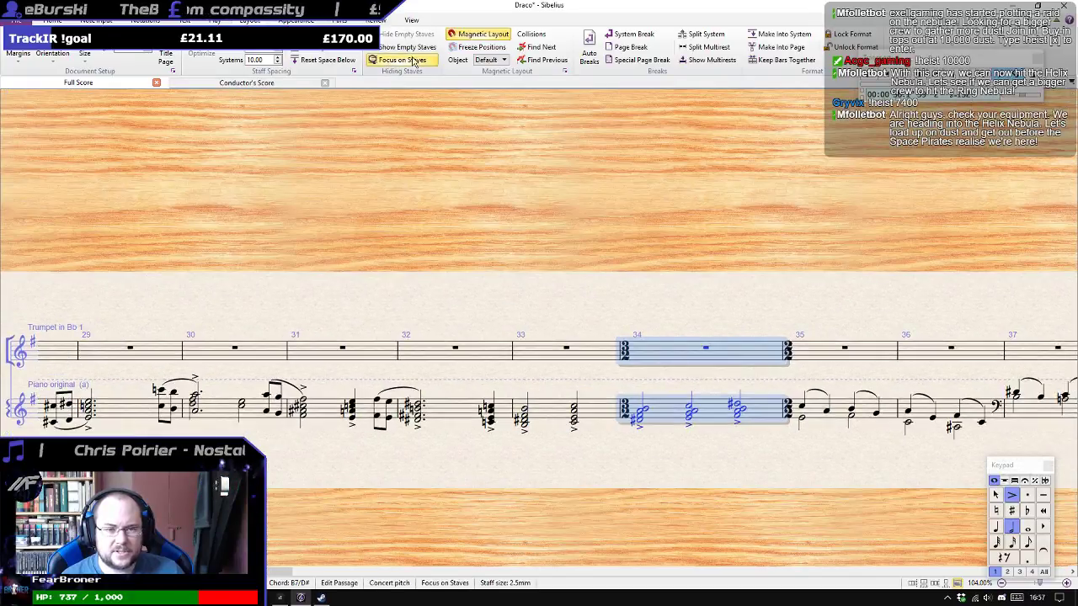
Restore the full set of staves, add bar 34 of Trumpets 2 and 3 to the selection, and isolate these staves with Focus on Staves.
left_click(405, 60)
scroll(470, 260, "up", 5)
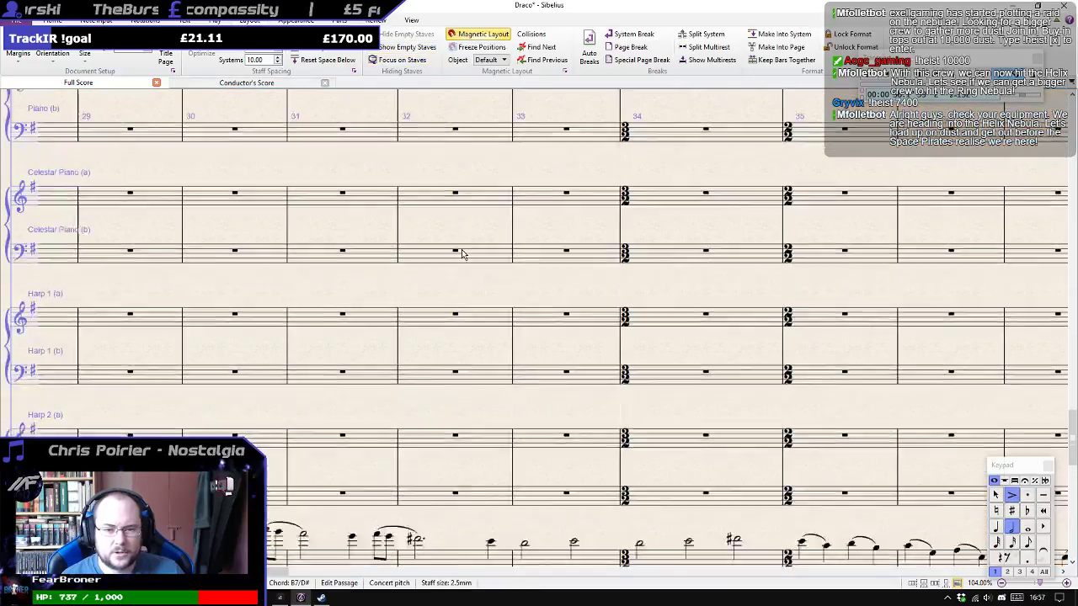
scroll(471, 256, "up", 5)
scroll(473, 257, "up", 4)
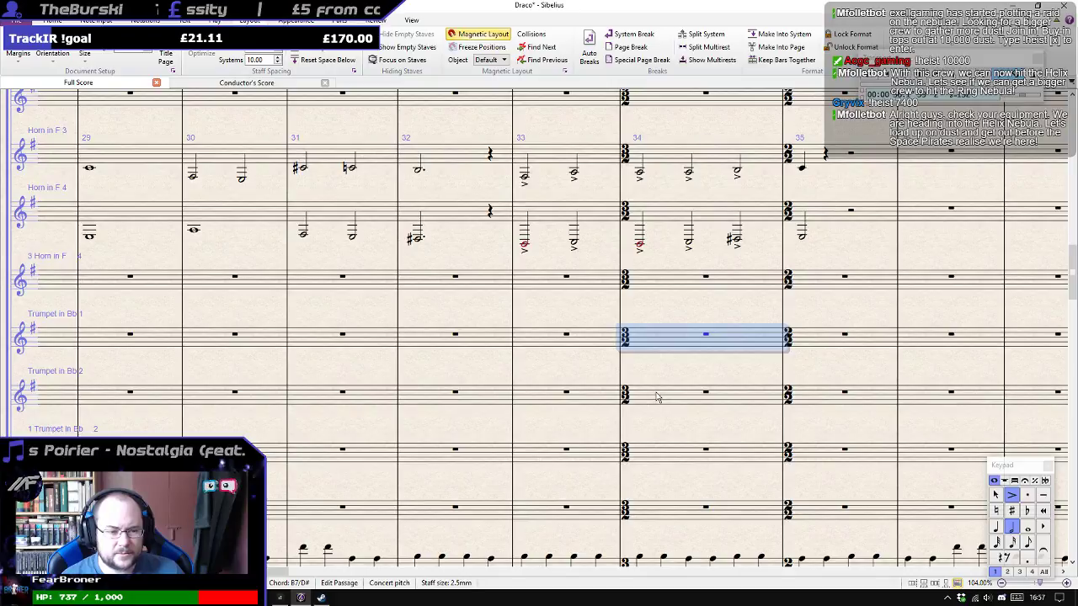
left_click(657, 397, "shift")
left_click(677, 511, "ctrl")
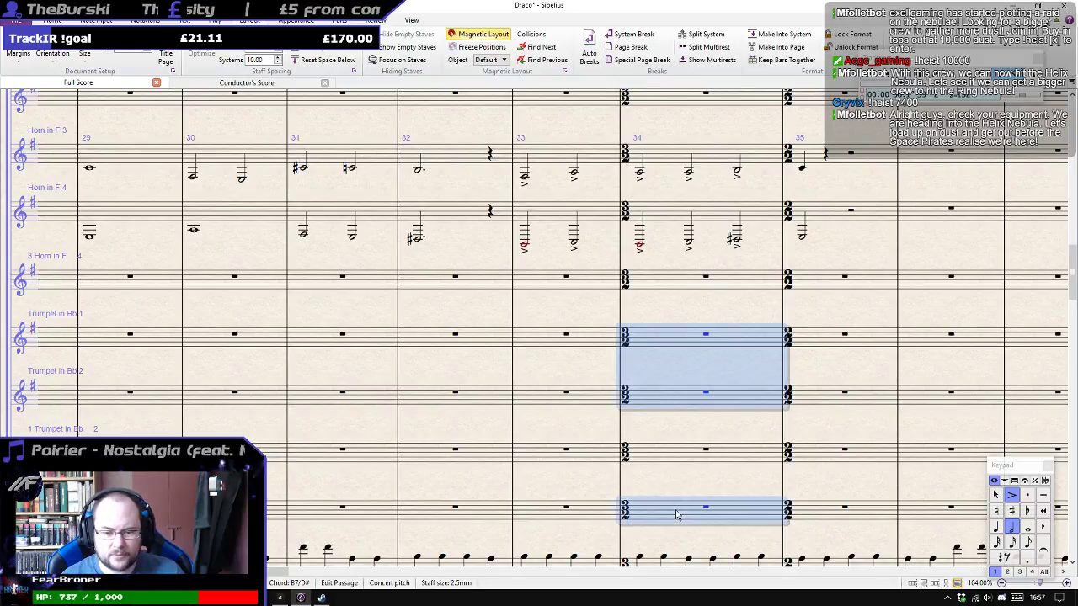
left_click(416, 64)
left_click_drag(548, 306, 513, 203)
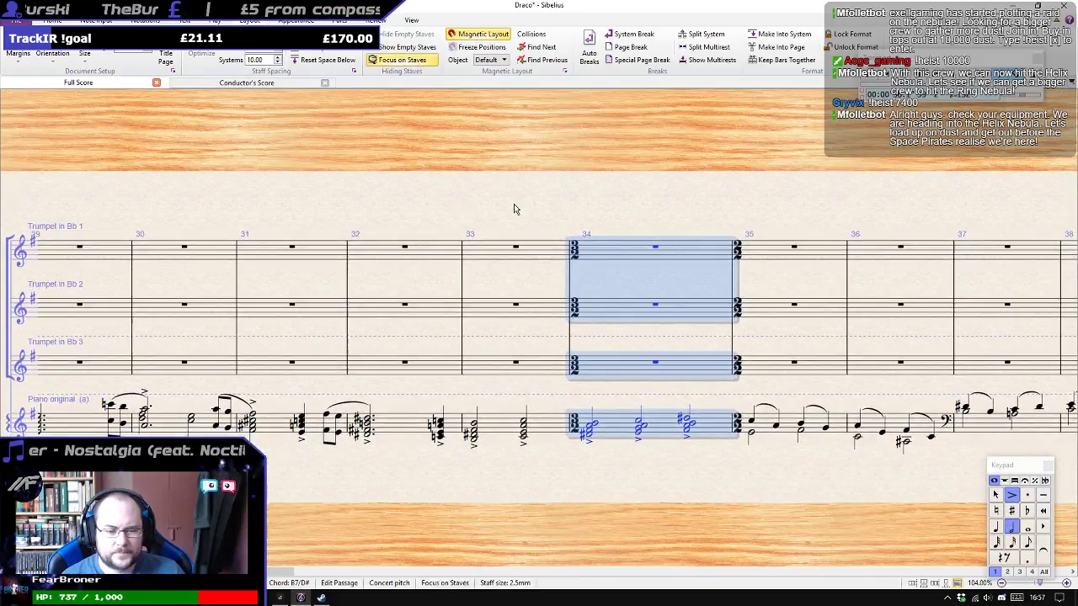
Enter accented quarter notes in Trumpet in Bb 1: C natural on bar 32's last beat and B on bar 33's first beat.
left_click(410, 250)
key("KP_Decimal")
key("n")
key("KP_4")
key("KP_7")
key("c")
key("5")
key("b")
key("Escape")
key("4")
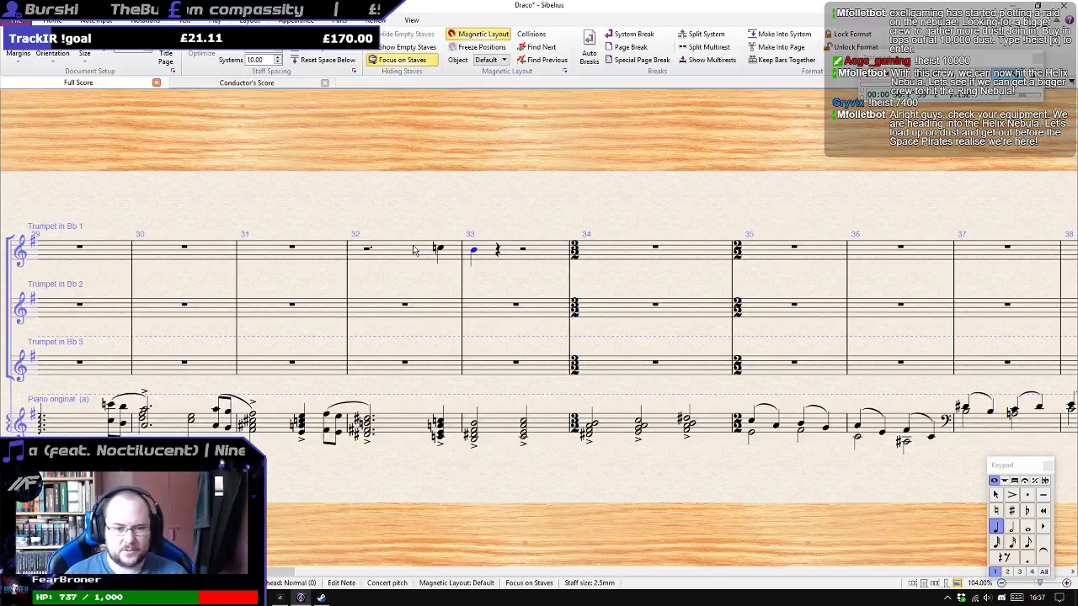
key("KP_Divide")
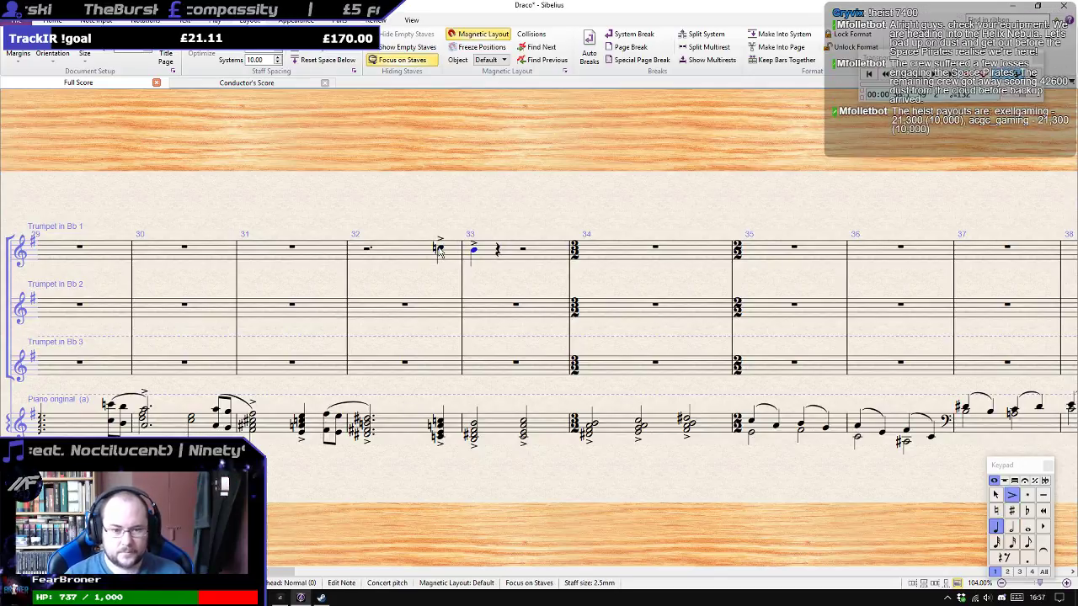
Add an ff dynamic under the last note of bar 32 in Trumpet in Bb 1.
left_click(439, 250)
key("ctrl+e")
key("ctrl+f")
key("ctrl+f")
key("Escape")
key("Escape")
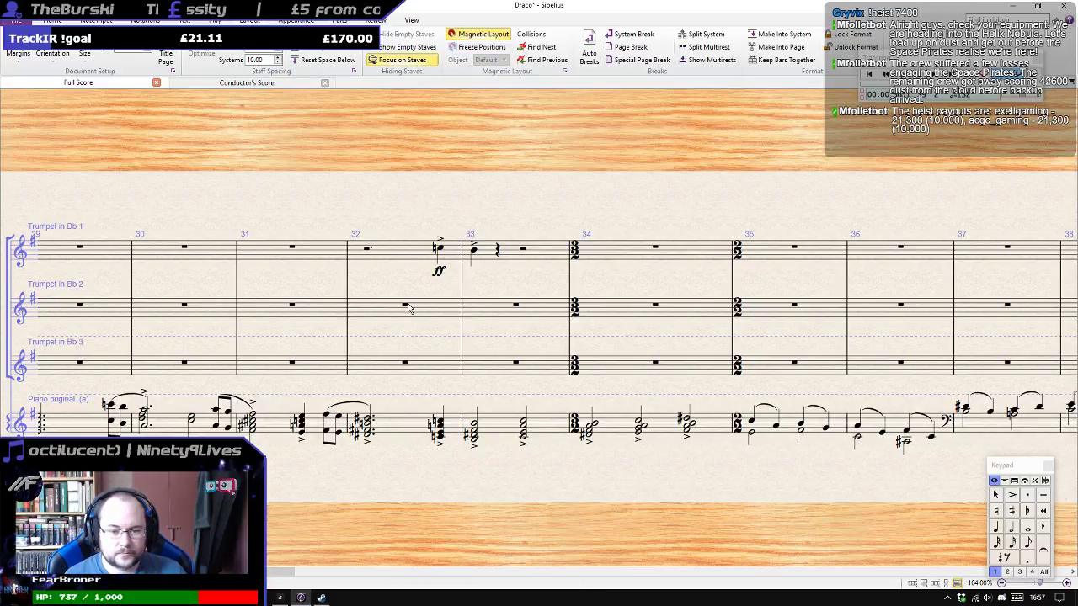
Copy bars 32–33 of Trumpet 1 to Trumpet 2, lower the notes two steps, and lower bar 33's note one further step.
left_click(411, 261)
left_click(501, 261, "shift")
left_click(378, 314, "alt")
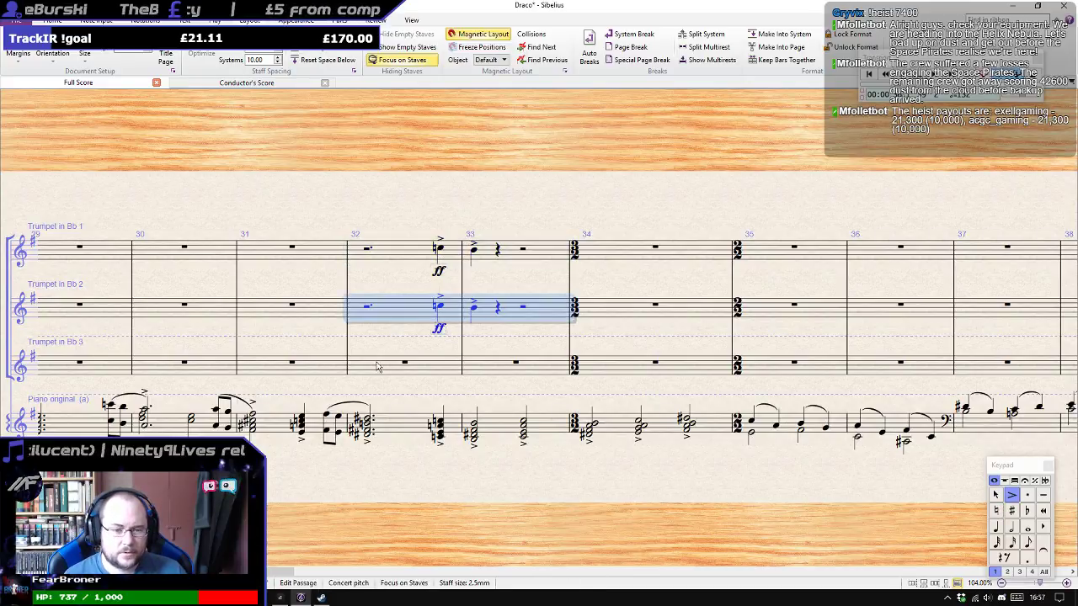
key("Down")
key("Down")
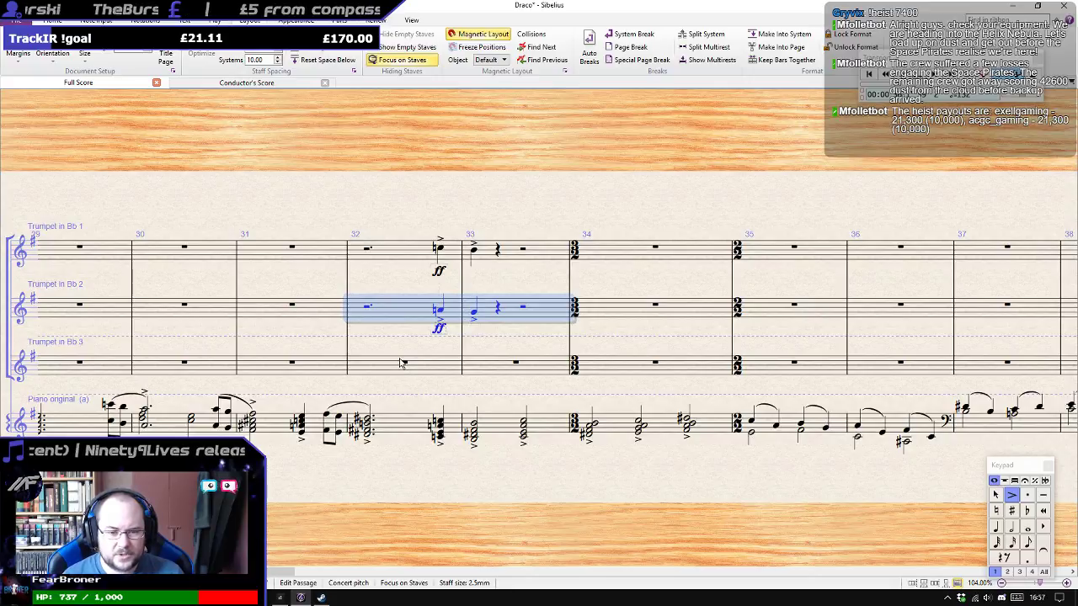
left_click(473, 315)
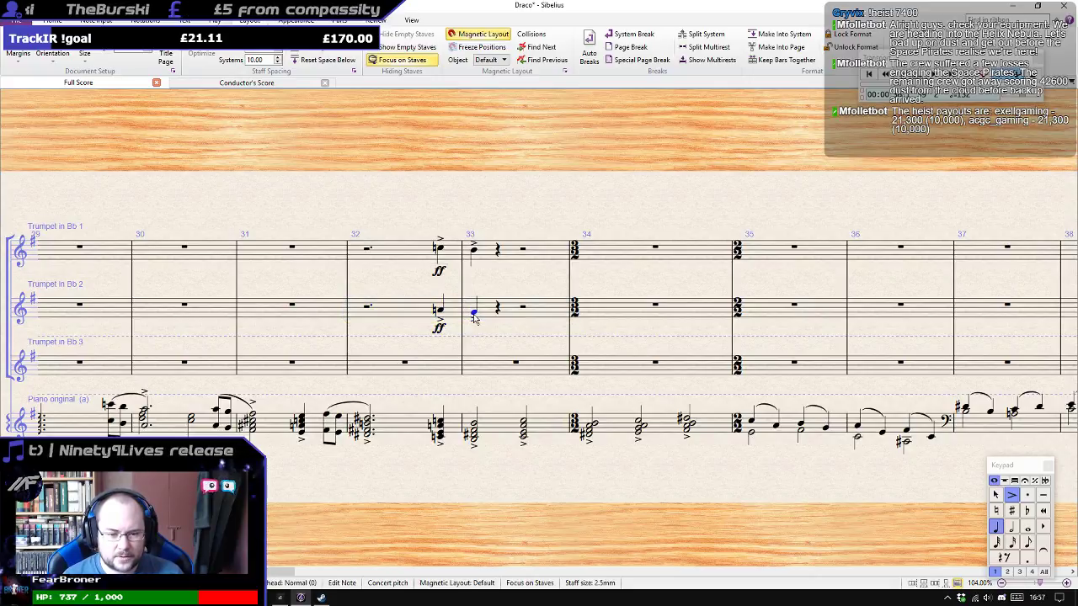
key("Down")
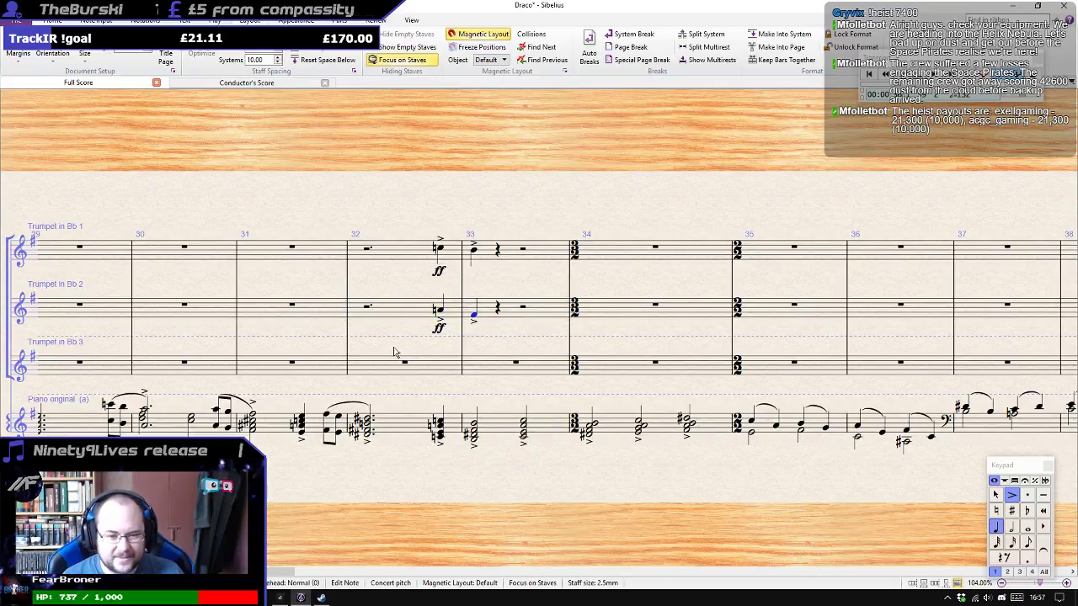
Copy bars 32–33 of Trumpet 2 to Trumpet 3, lower bar 32's note to E, and make bar 33's note D sharp.
left_click(421, 314)
left_click(514, 315, "shift")
left_click(376, 368, "alt")
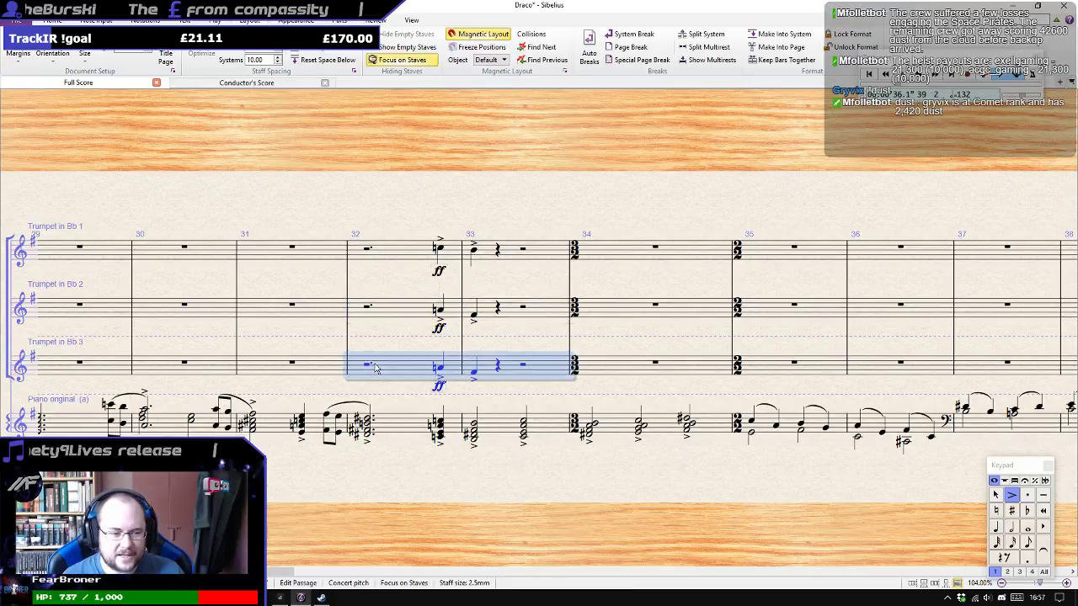
key("Down")
key("Down")
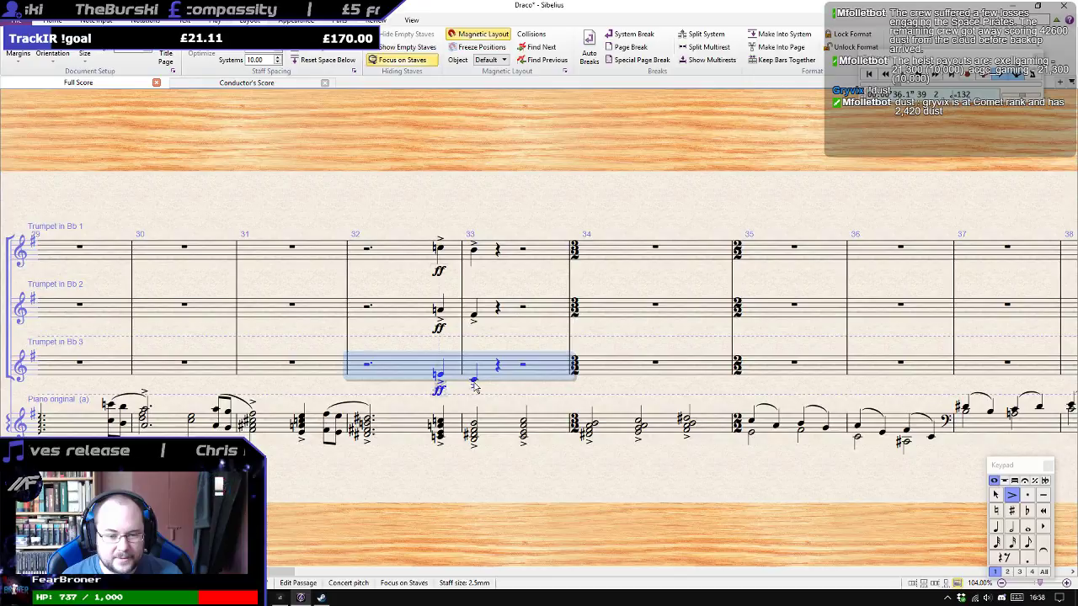
left_click(475, 380)
key("KP_8")
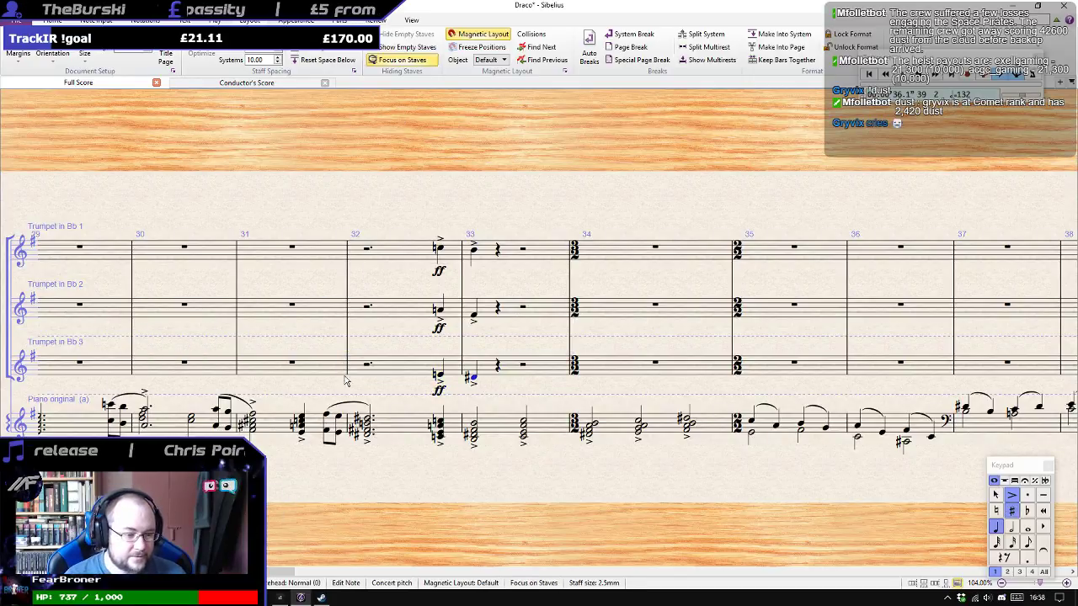
Save the score and play back the trumpet entry, starting from bar 31 and again from the end of bar 30.
left_click(253, 418)
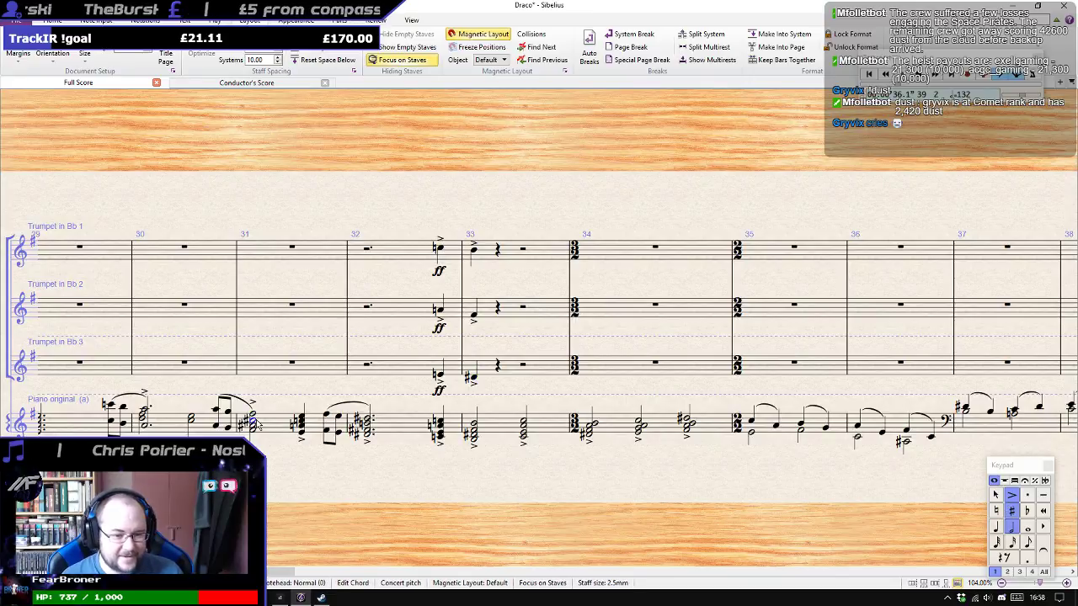
key("ctrl+s")
key("p")
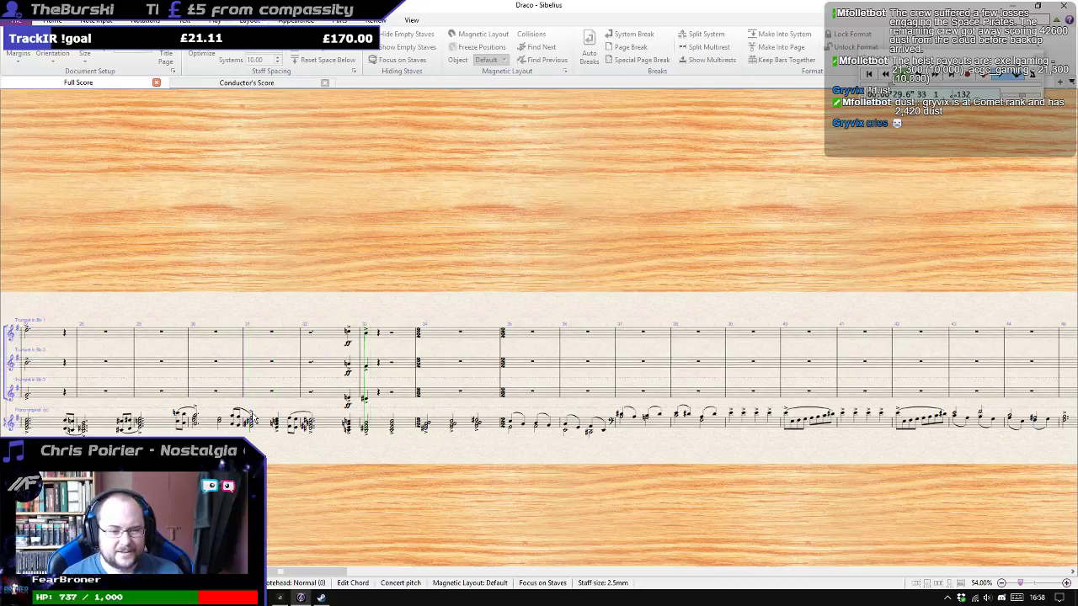
scroll(253, 418, "up", 4)
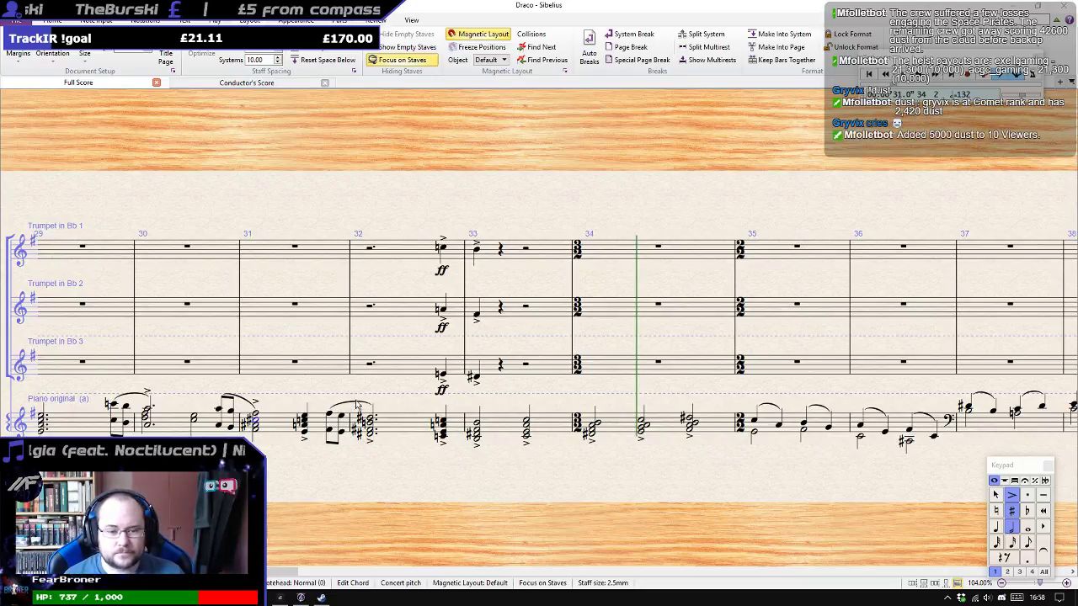
left_click(219, 410)
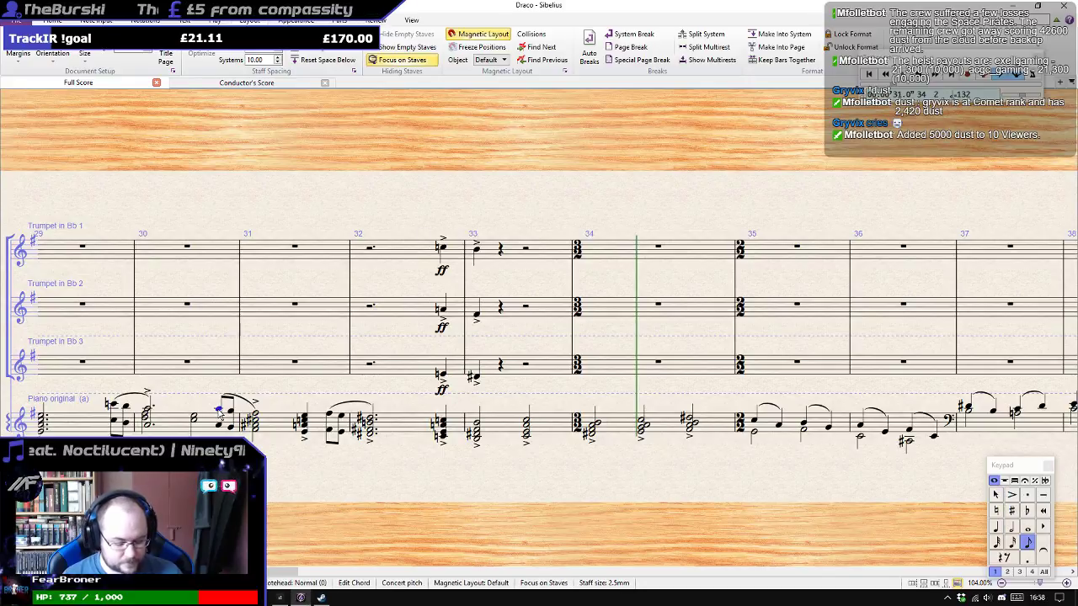
scroll(217, 408, "down", 3, "ctrl")
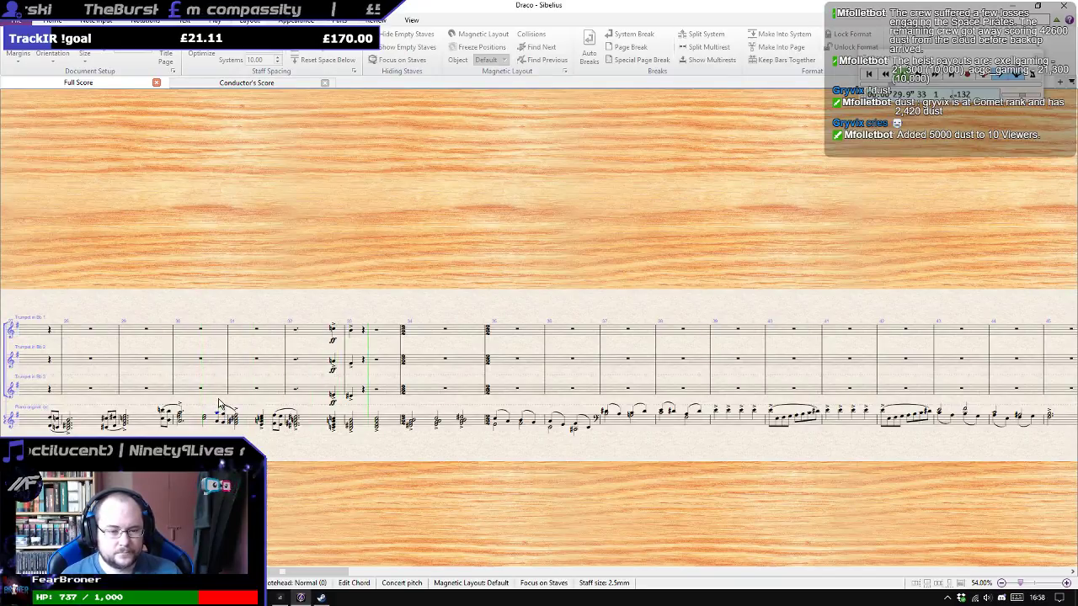
scroll(219, 404, "up", 3, "ctrl")
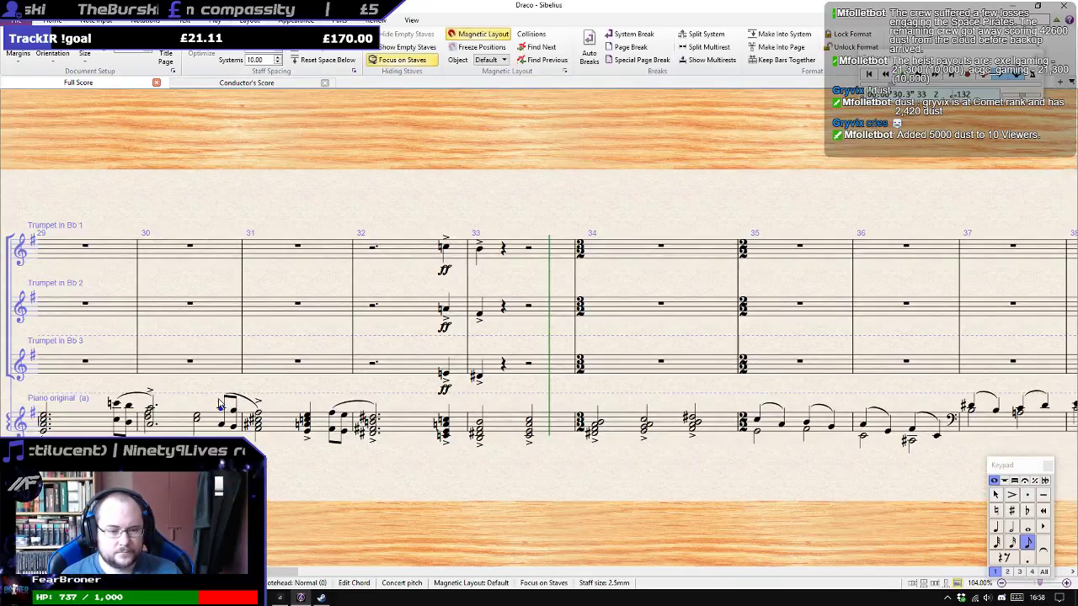
Select bars 32–33 across the three trumpet staves and restore the full set of staves.
left_click(479, 250)
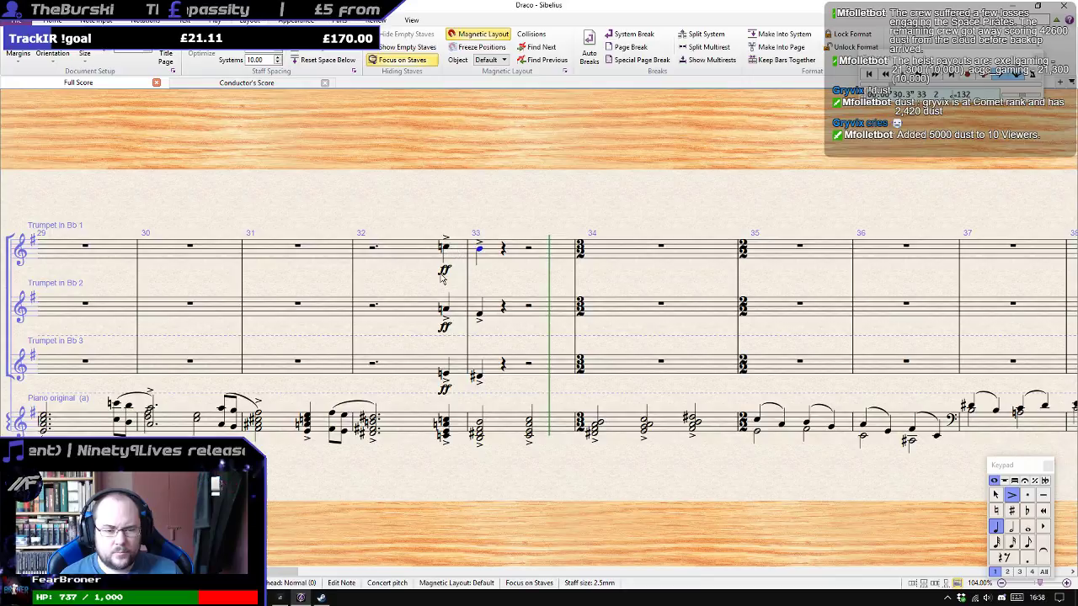
key("ctrl+minus")
left_click(417, 246)
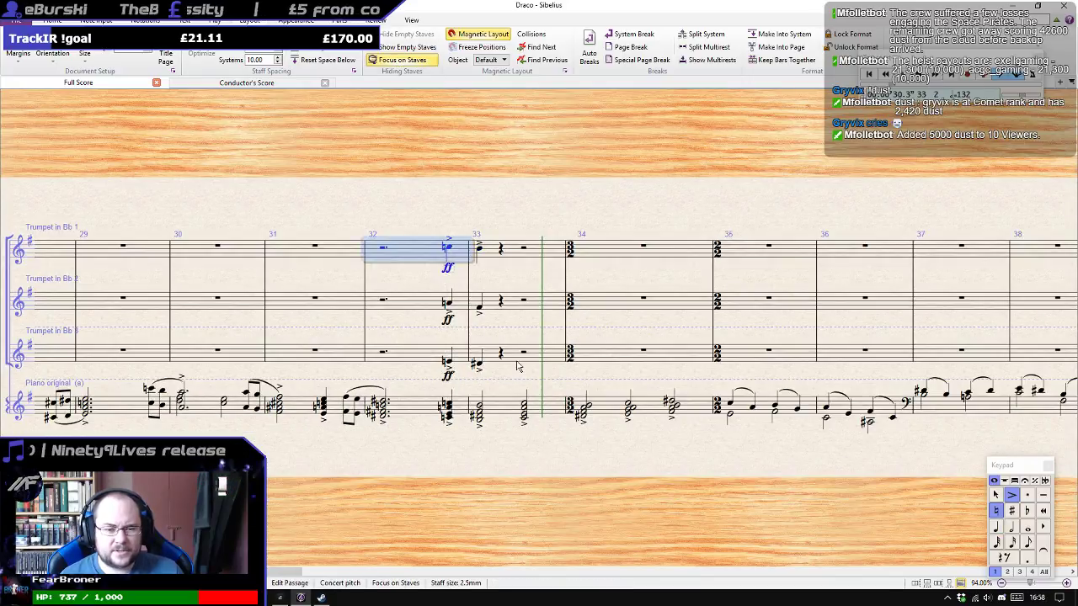
left_click(495, 354, "shift")
left_click(418, 66)
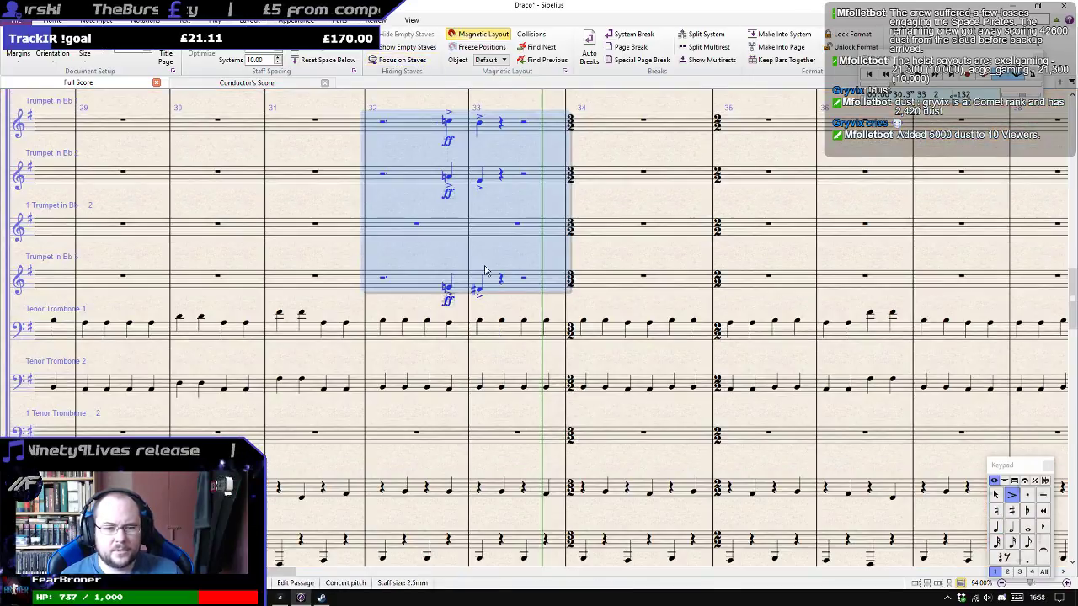
Examine the woodwind, brass, percussion and string staves around bars 29–38 of the full score.
scroll(484, 312, "up", 10)
scroll(484, 313, "up", 5)
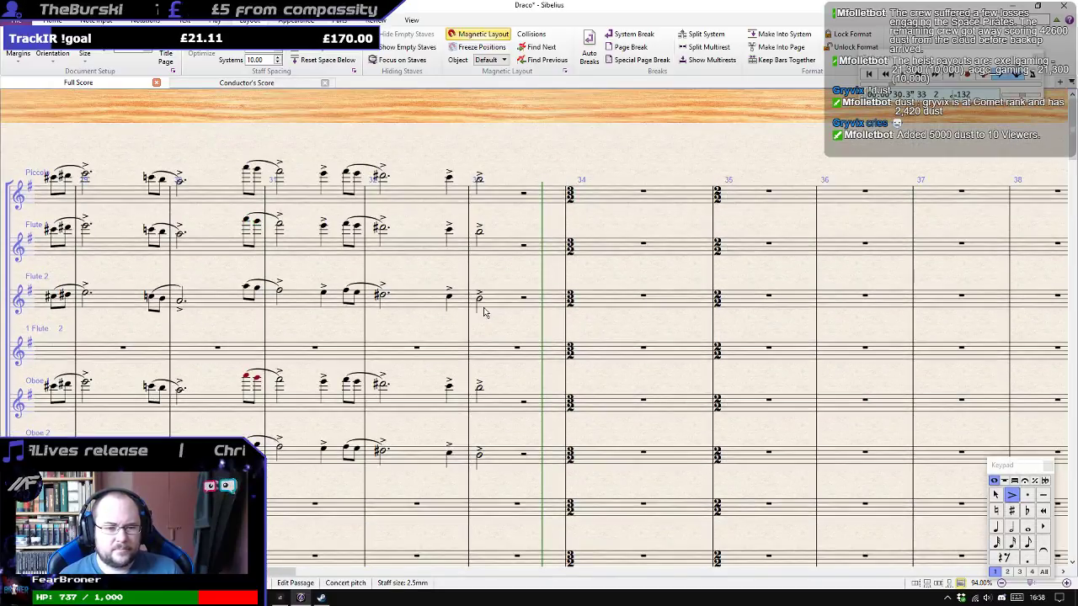
scroll(485, 311, "down", 4)
scroll(484, 311, "down", 10)
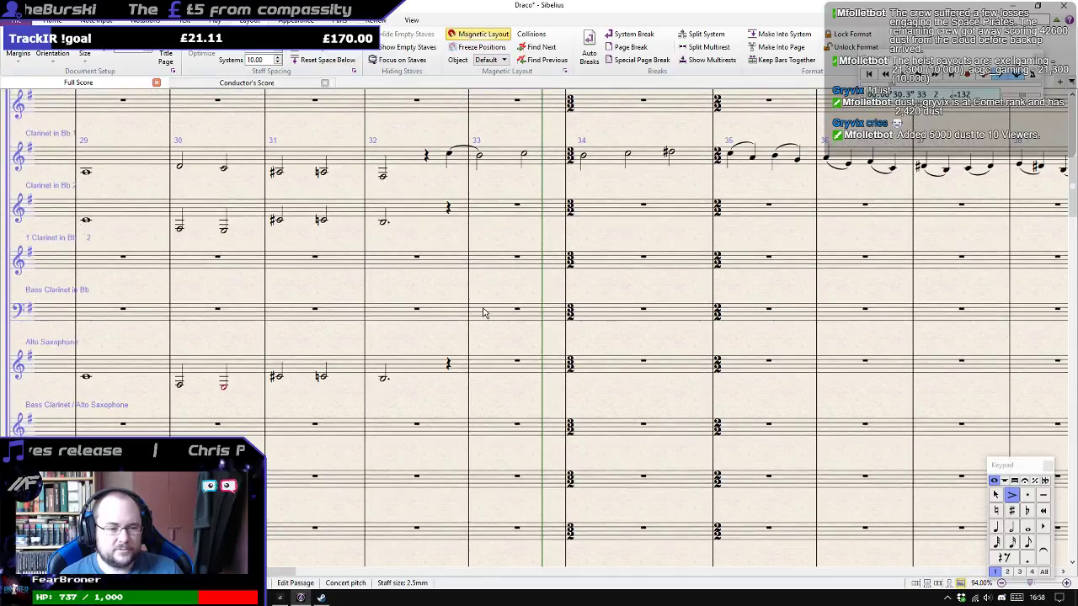
scroll(482, 315, "down", 10)
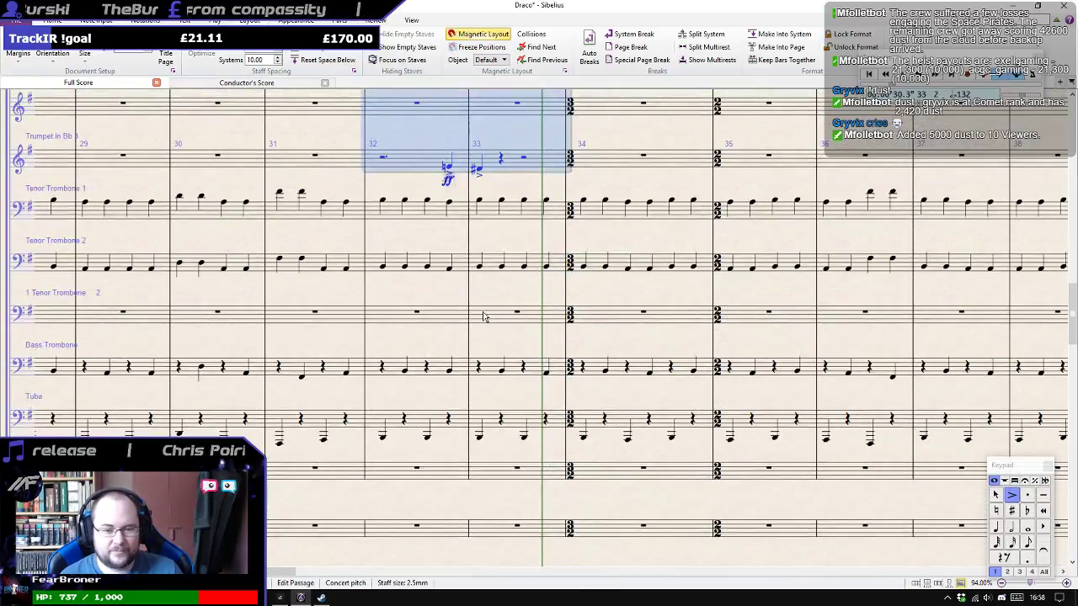
scroll(482, 318, "down", 4)
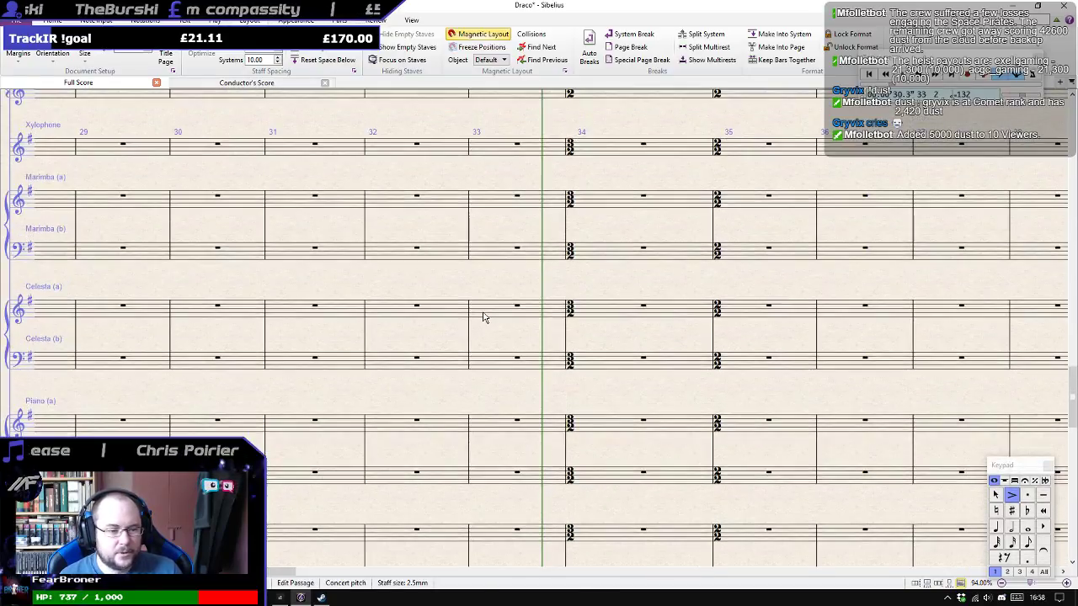
scroll(483, 317, "down", 10)
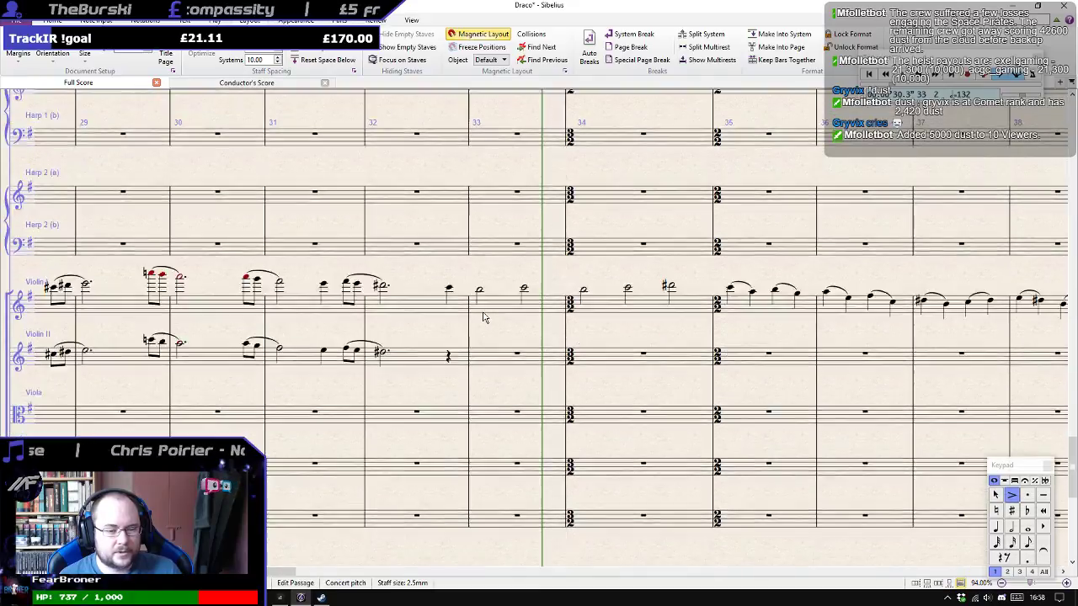
scroll(476, 312, "up", 20)
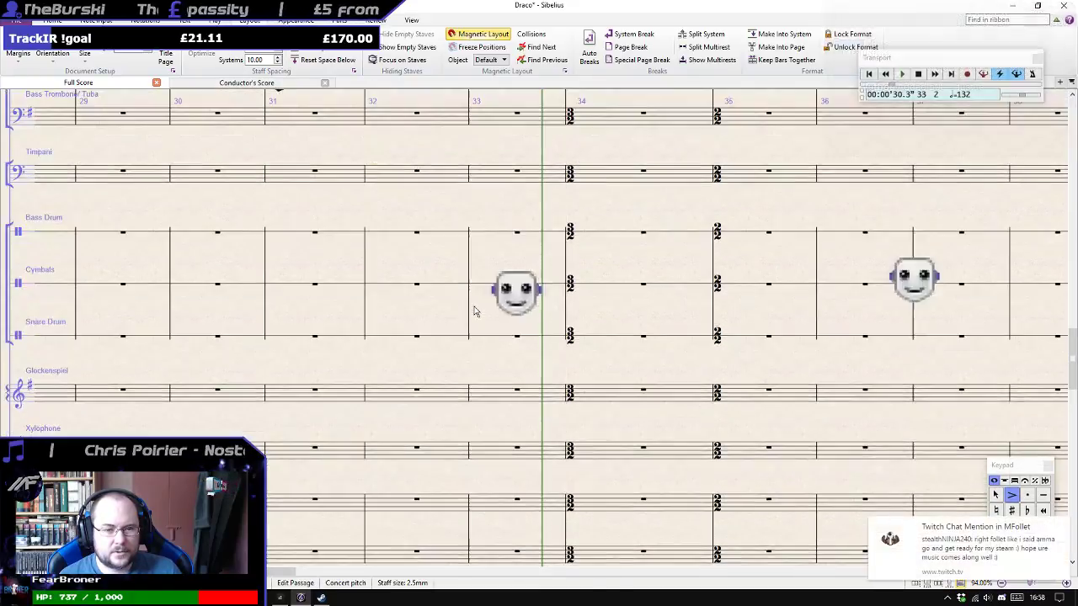
scroll(472, 312, "down", 6)
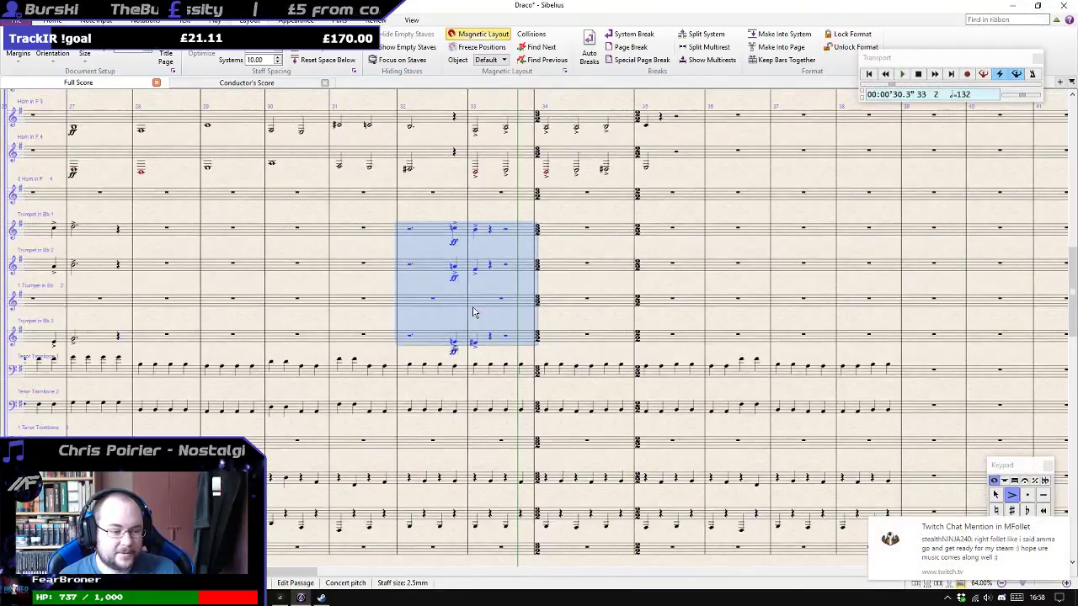
scroll(460, 309, "up", 10)
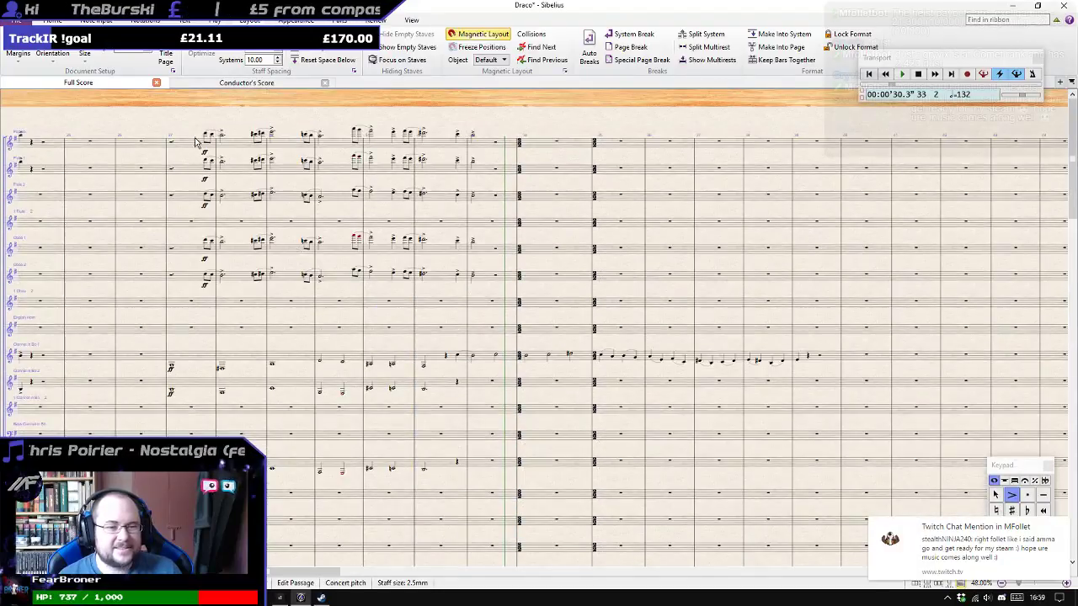
Play back the full orchestra from bar 27.
left_click(172, 145)
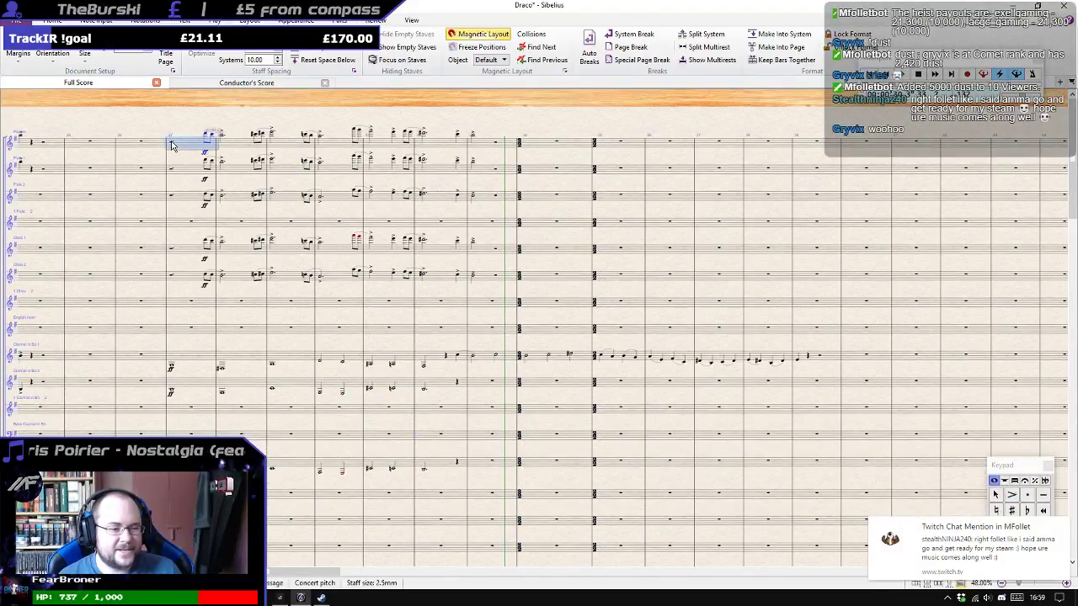
scroll(172, 145, "up", 1)
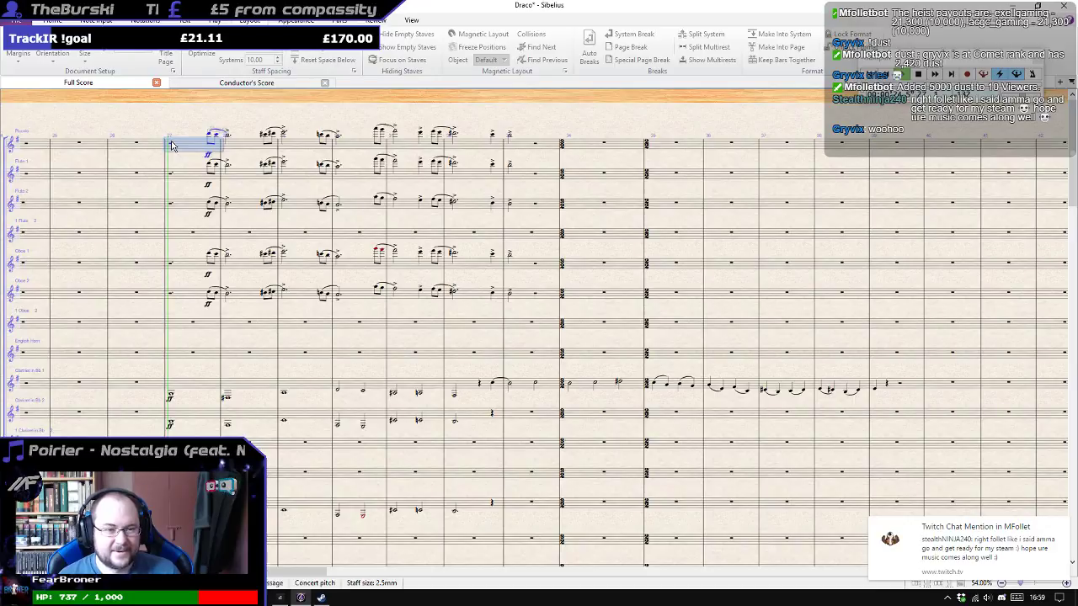
scroll(172, 146, "down", 1)
key("Escape")
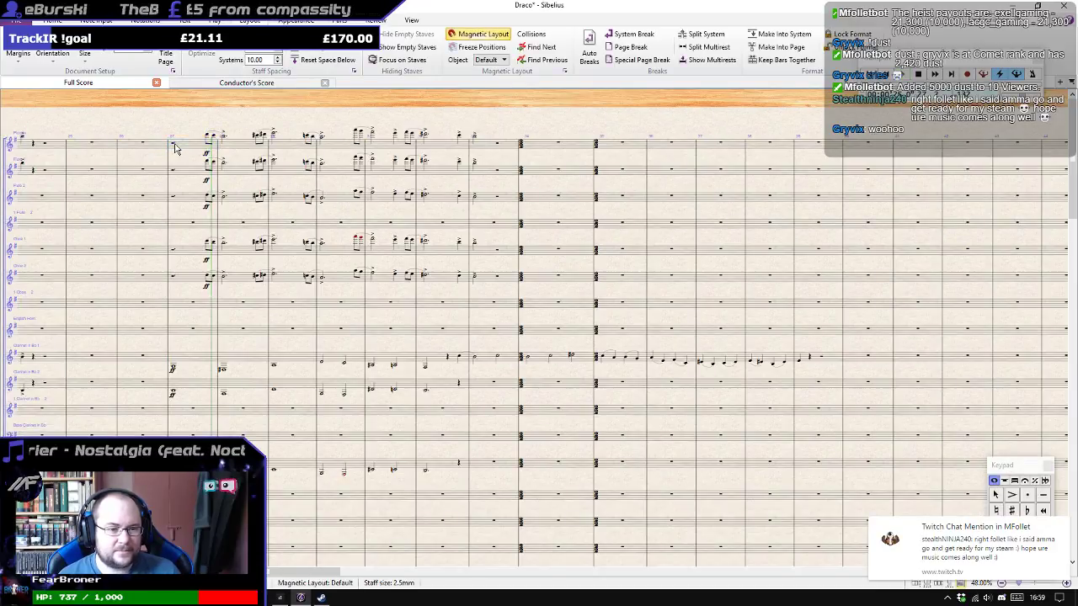
scroll(174, 148, "up", 1)
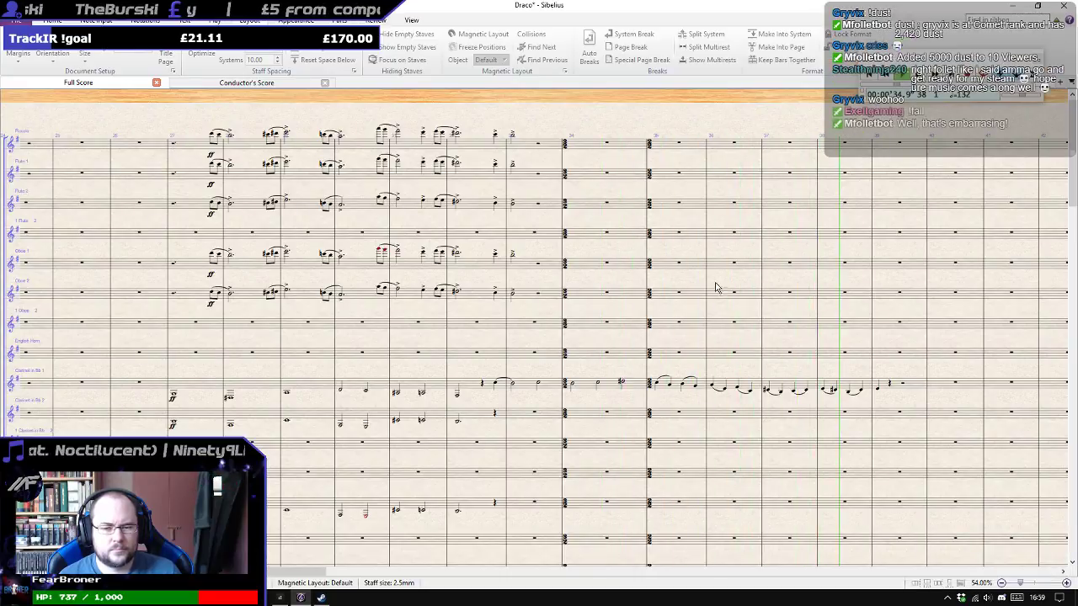
Stop the playback, check the audio engine in the DAW, and switch back to Sibelius.
left_click_drag(722, 281, 627, 259)
key("space")
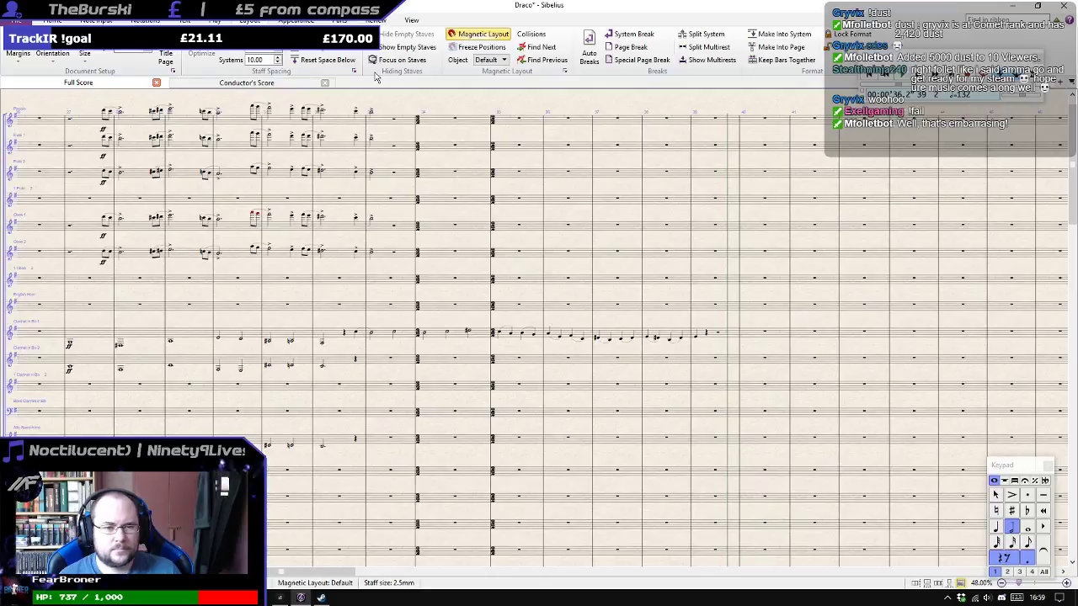
left_click(282, 597)
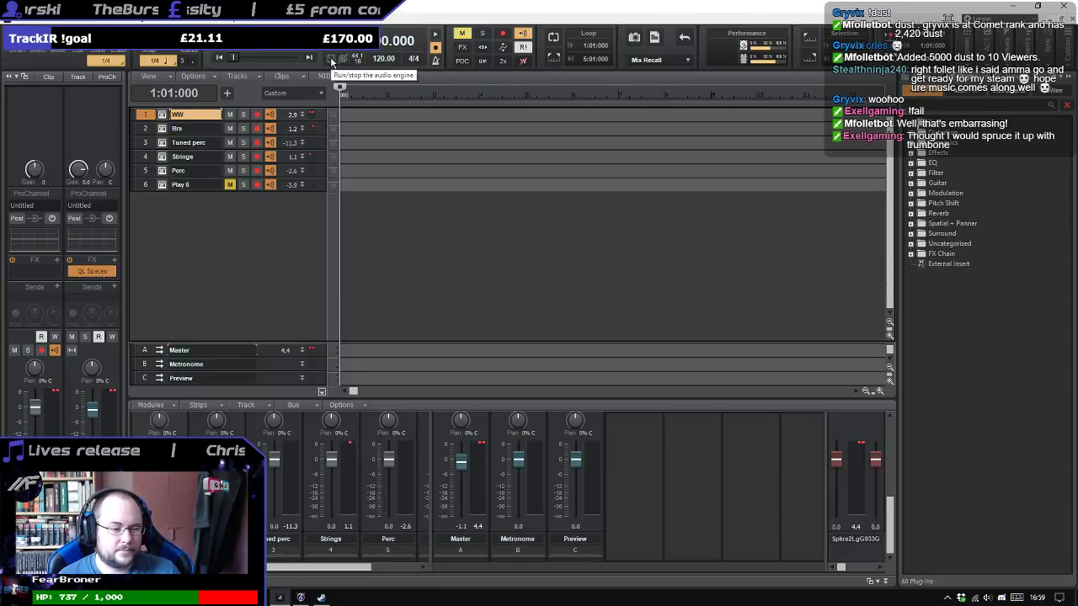
left_click(300, 598)
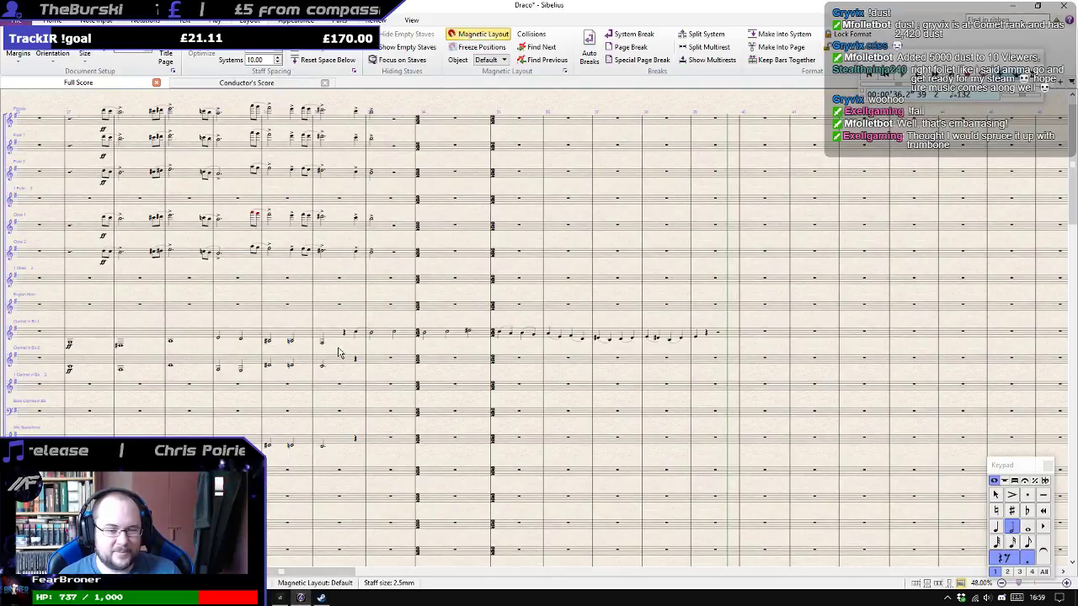
Examine the brass, percussion, string and piano staves between about bars 17 and 39 of the full score.
scroll(339, 352, "down", 5)
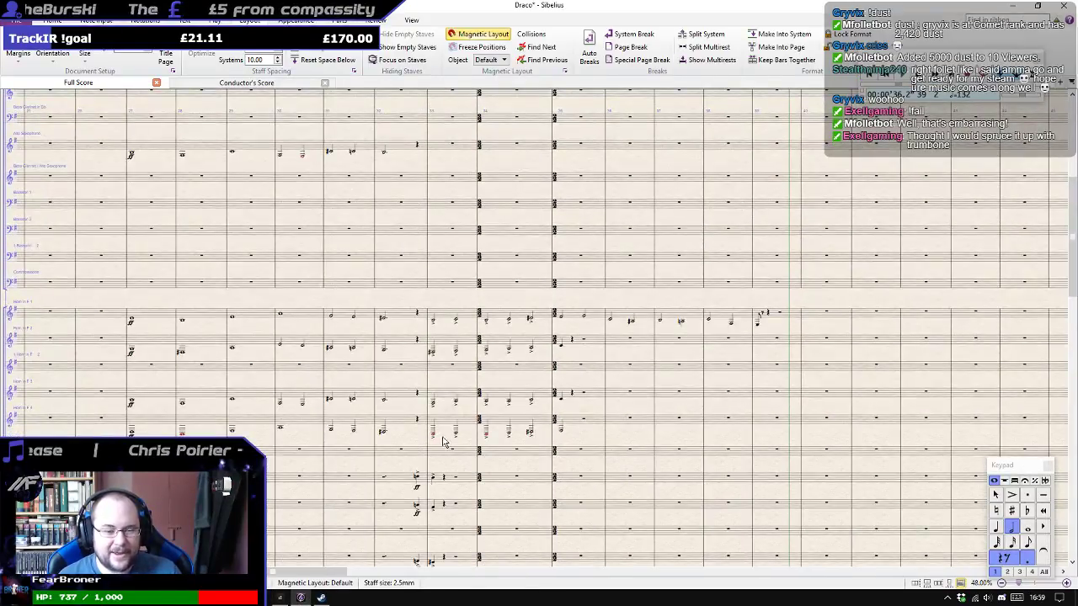
left_click(434, 438)
scroll(438, 434, "down", 4)
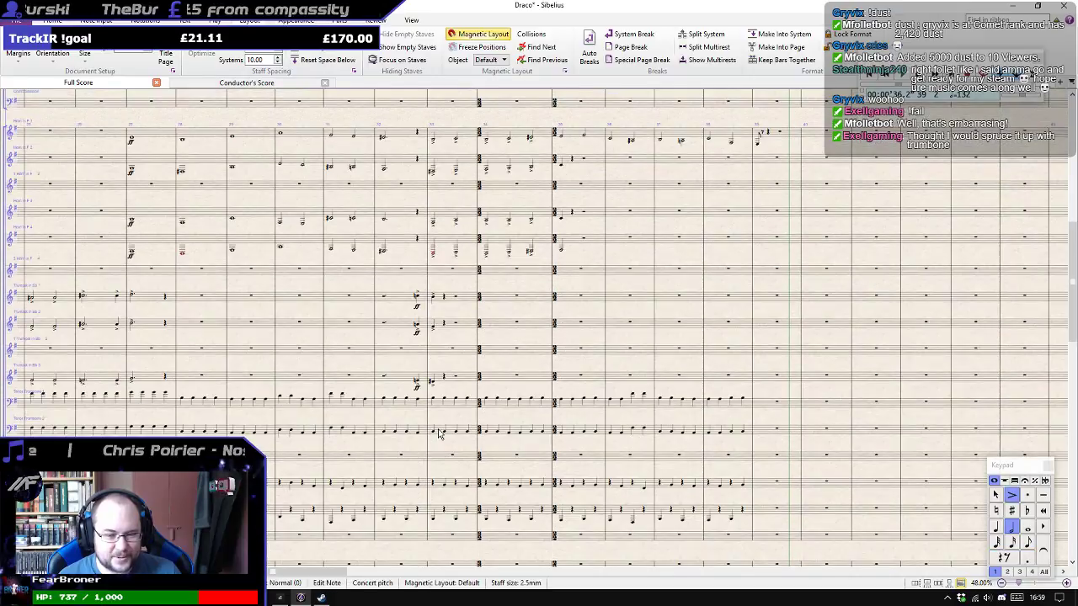
left_click(433, 404)
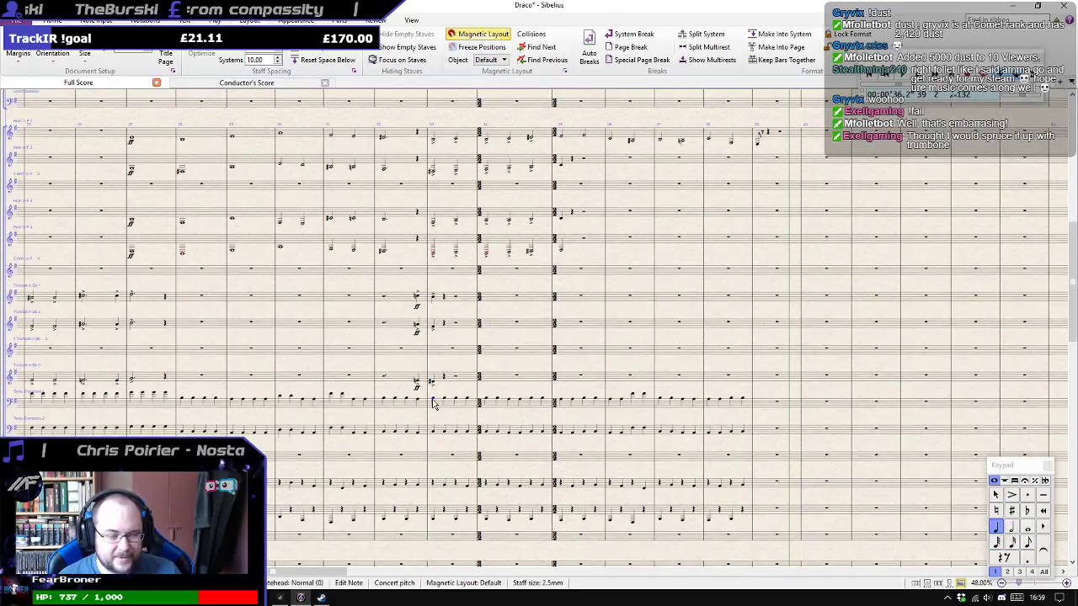
left_click_drag(437, 361, 666, 373)
scroll(640, 371, "down", 2)
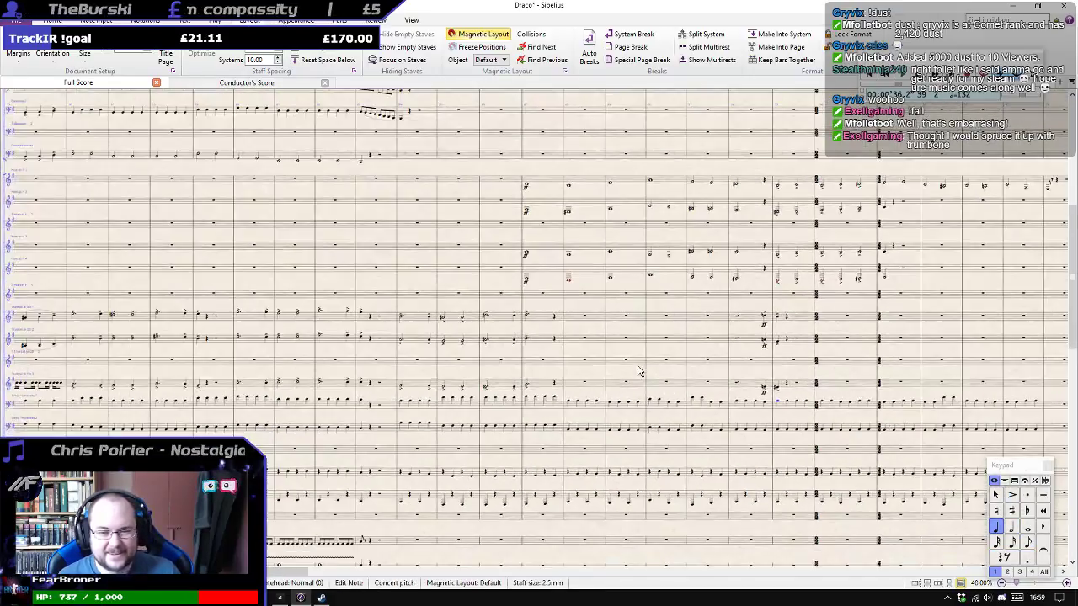
left_click_drag(836, 311, 511, 242)
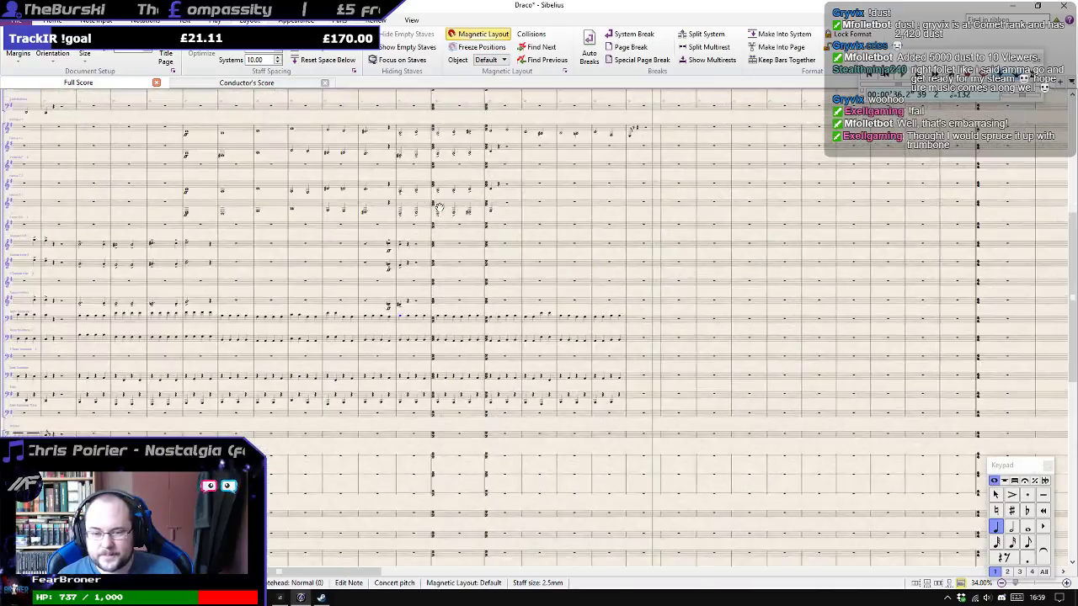
left_click_drag(657, 334, 457, 246)
scroll(460, 252, "down", 3)
scroll(459, 250, "down", 5)
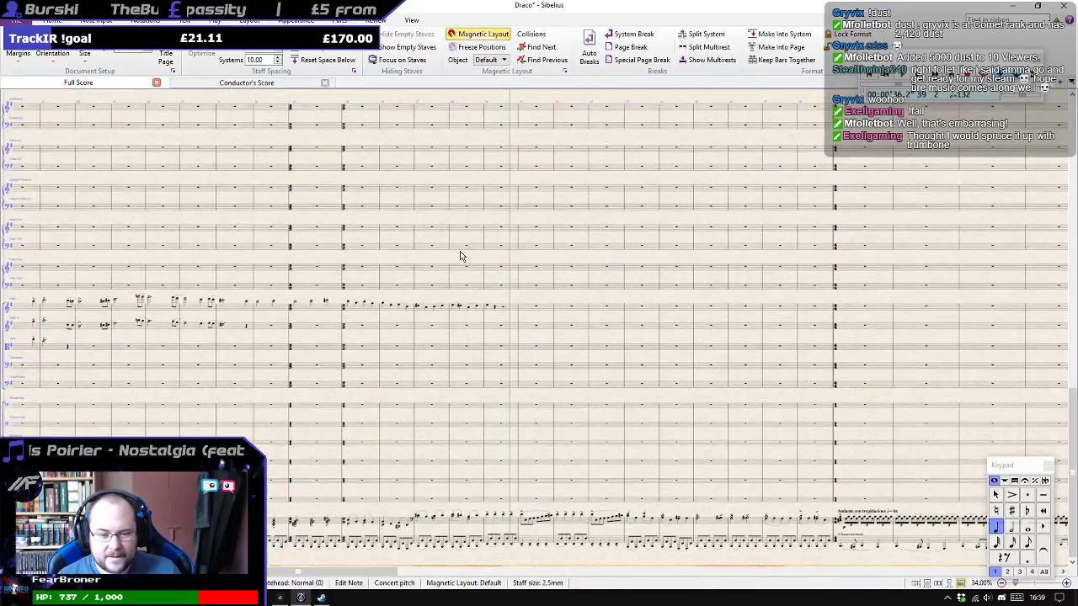
scroll(461, 256, "down", 5)
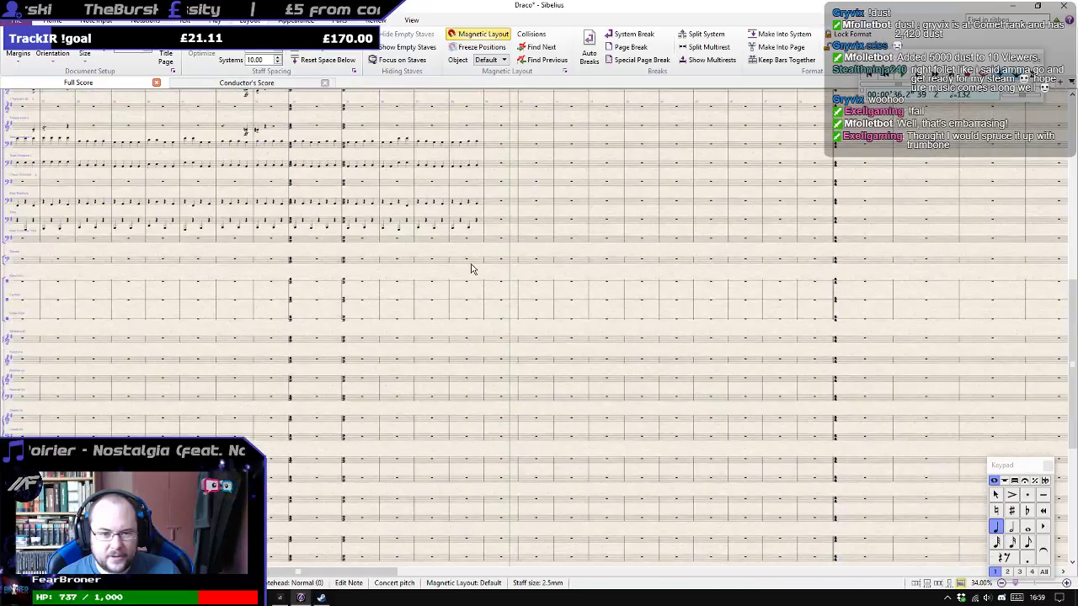
scroll(474, 272, "down", 5)
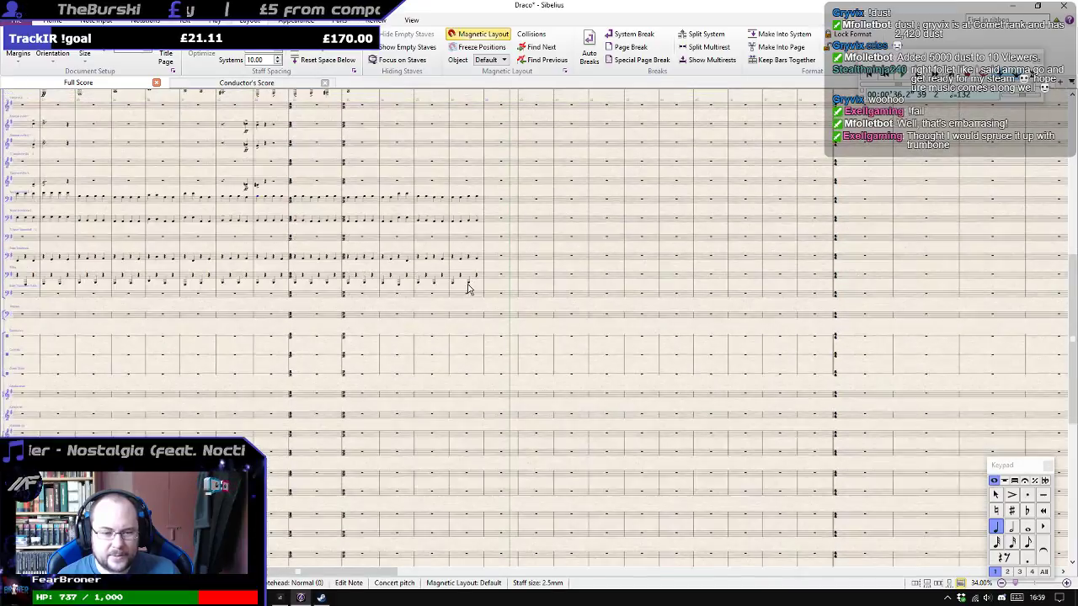
left_click_drag(330, 277, 706, 232)
scroll(671, 232, "down", 5)
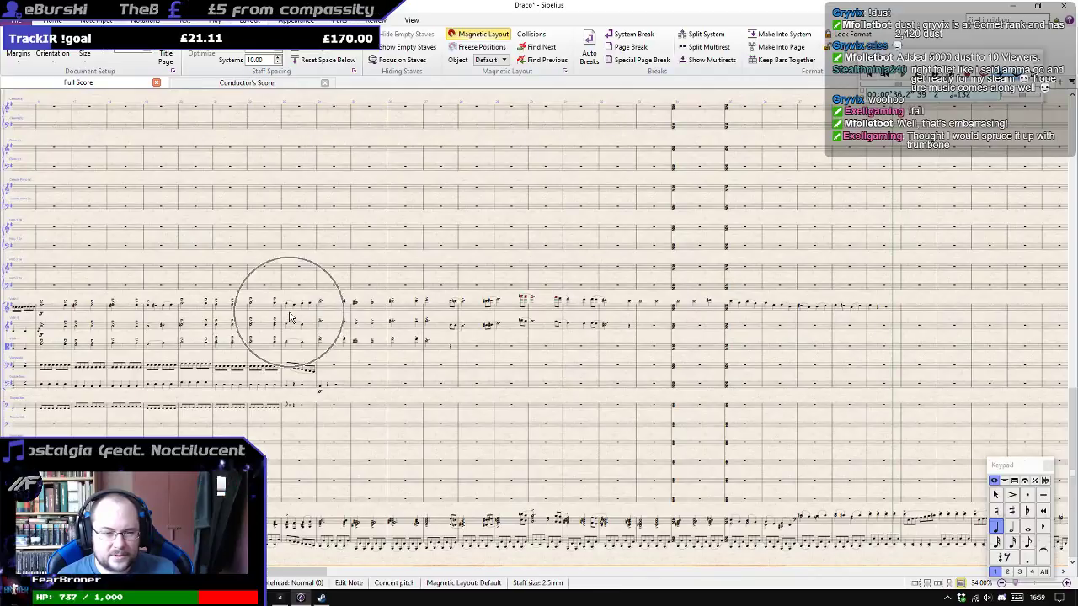
scroll(355, 324, "up", 5)
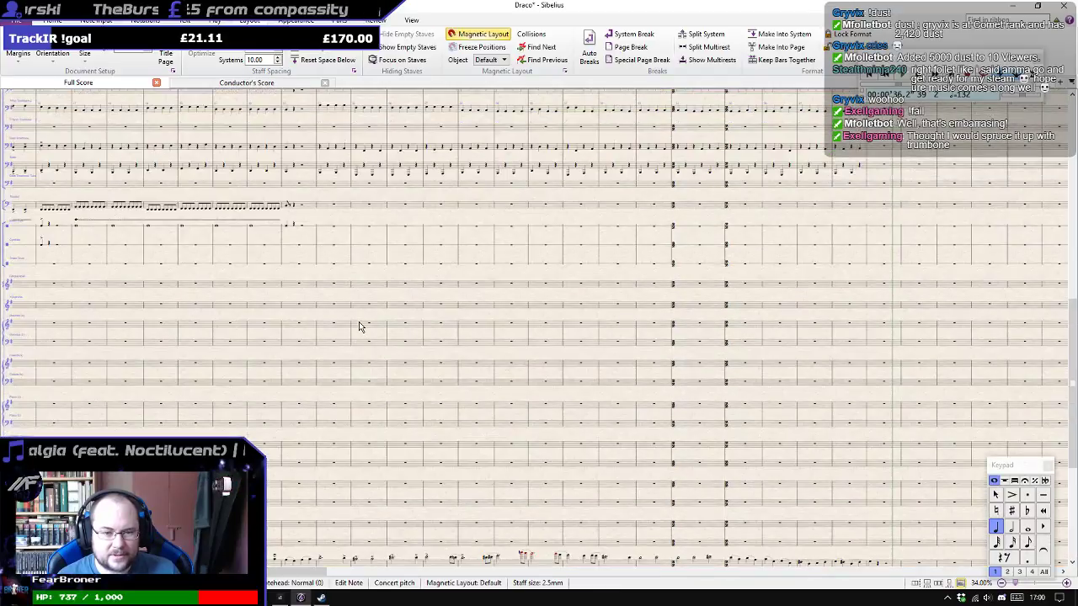
scroll(360, 328, "up", 12)
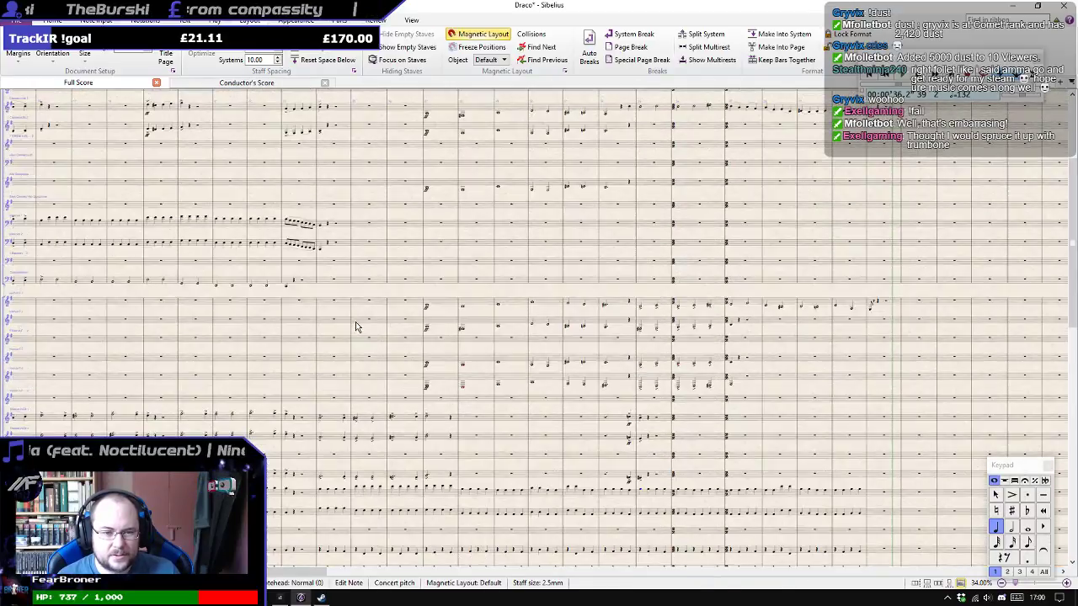
Fill the bass drum staff with continuous repeated eighth notes from bar 24 through bar 40.
scroll(362, 329, "down", 14)
scroll(360, 329, "up", 3)
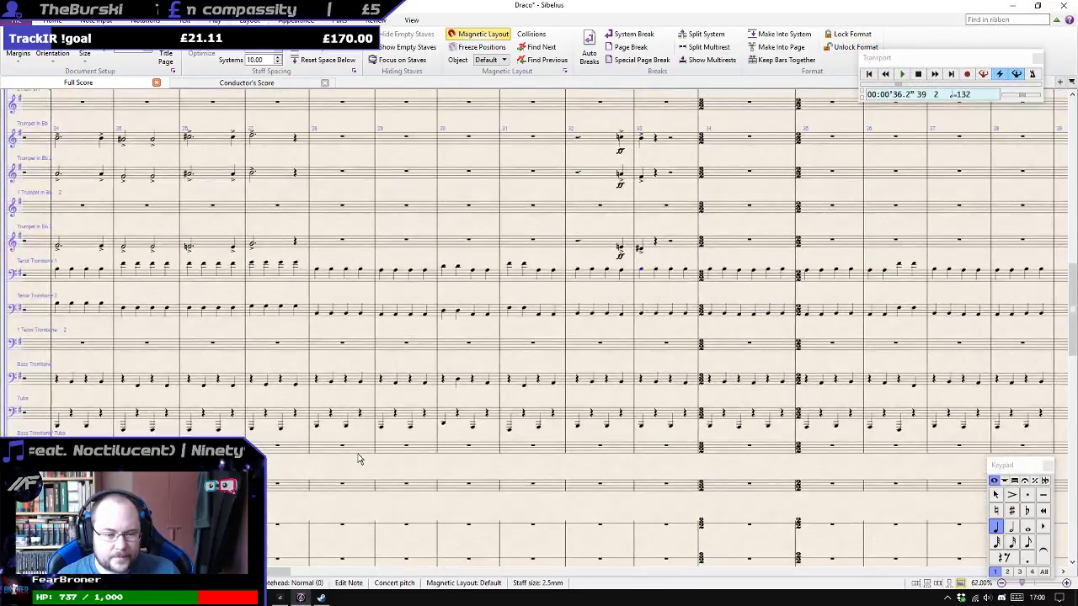
left_click_drag(321, 469, 780, 253)
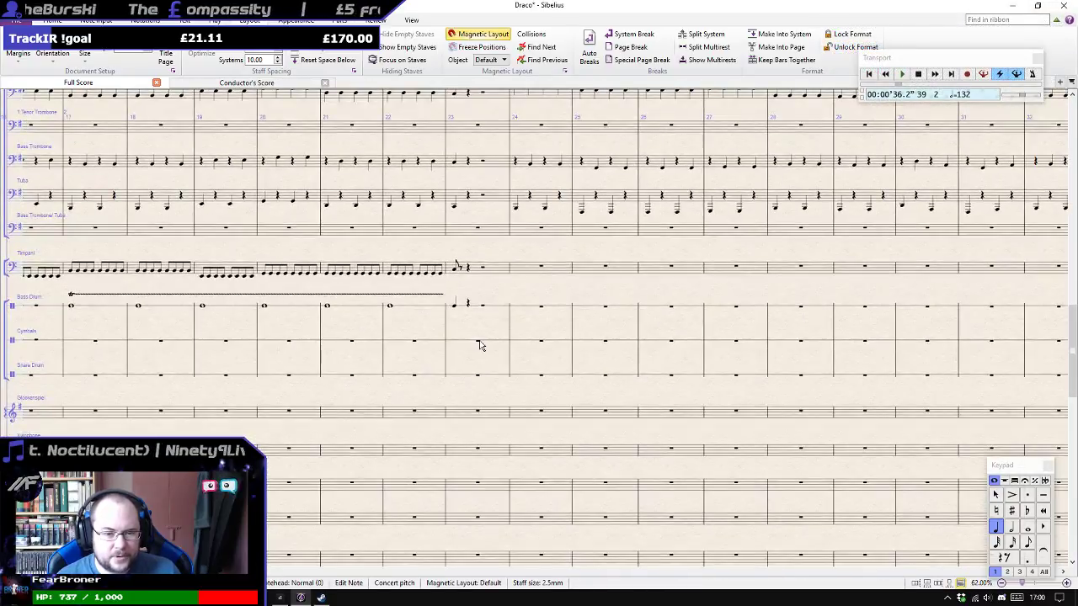
key("Escape")
key("3")
left_click(543, 308)
key("r")
key("r")
key("r")
key("r")
key("r")
key("r")
key("r")
key("r")
key("r")
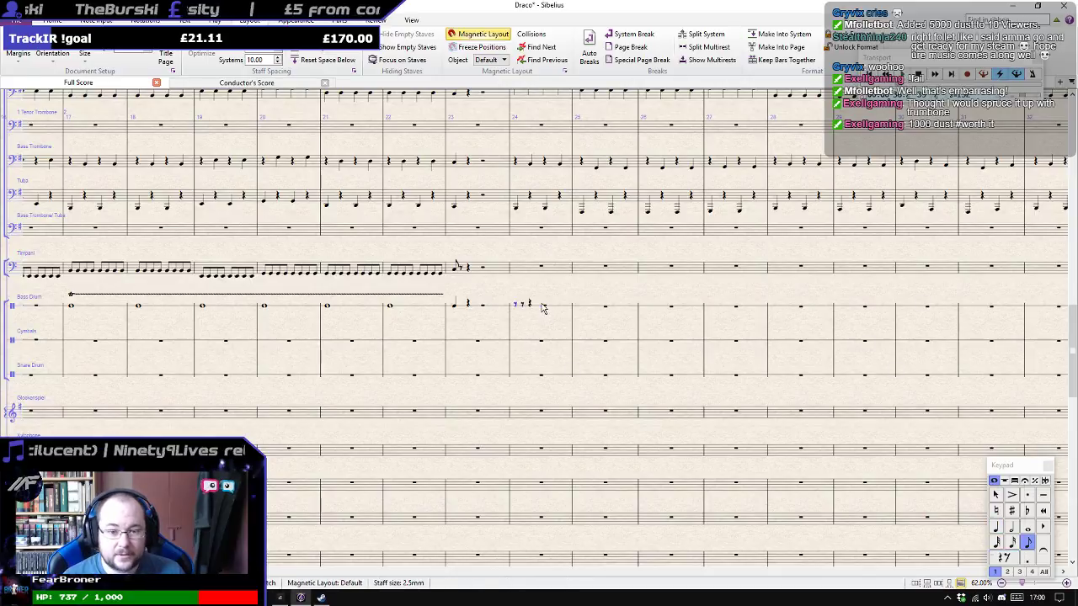
key("r")
key("r")
key("r")
key("r")
key("r")
key("r")
key("r")
key("r")
key("r")
key("r")
key("r")
key("r")
key("r")
key("r")
key("r")
key("r")
key("r")
key("r")
key("r")
key("r")
key("r")
key("r")
key("r")
key("r")
key("r")
key("r")
key("r")
key("r")
key("r")
key("r")
key("r")
key("r")
key("r")
key("r")
key("r")
key("r")
key("r")
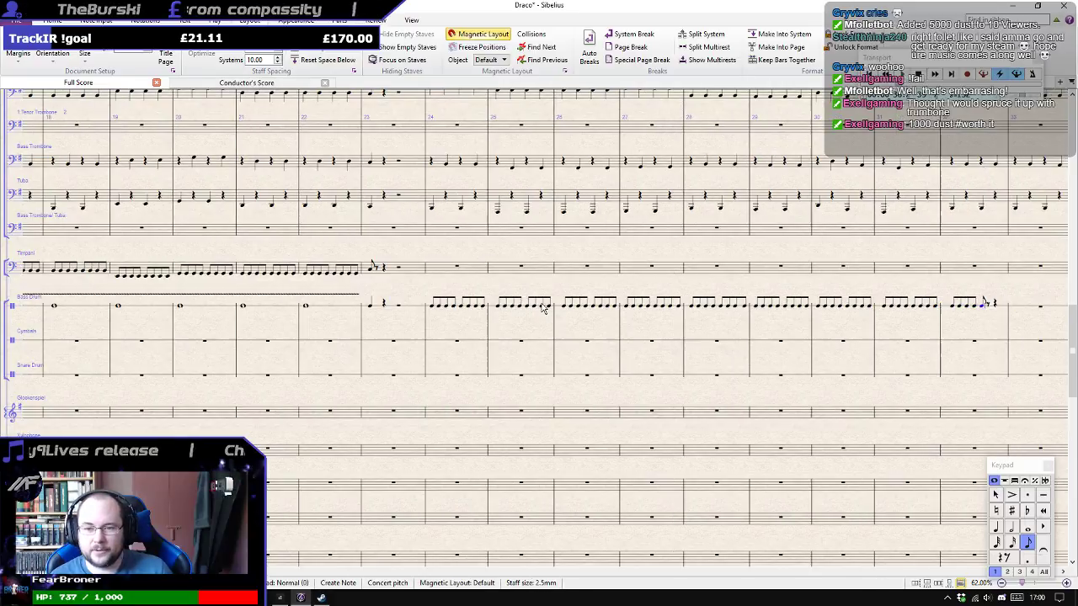
key("r")
key("r")
key("r")
key("r")
key("r")
key("r")
key("r")
key("r")
key("r")
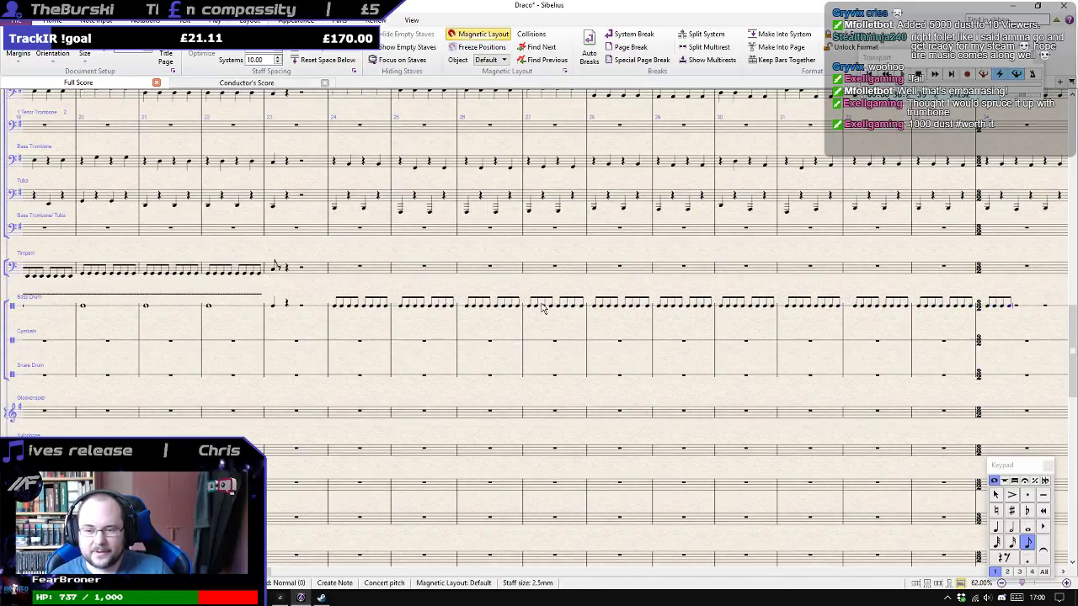
key("r")
key("r")
key("r")
key("r")
key("r")
key("r")
key("r")
key("r")
key("r")
key("r")
key("r")
key("r")
key("r")
key("r")
key("r")
key("r")
key("r")
key("r")
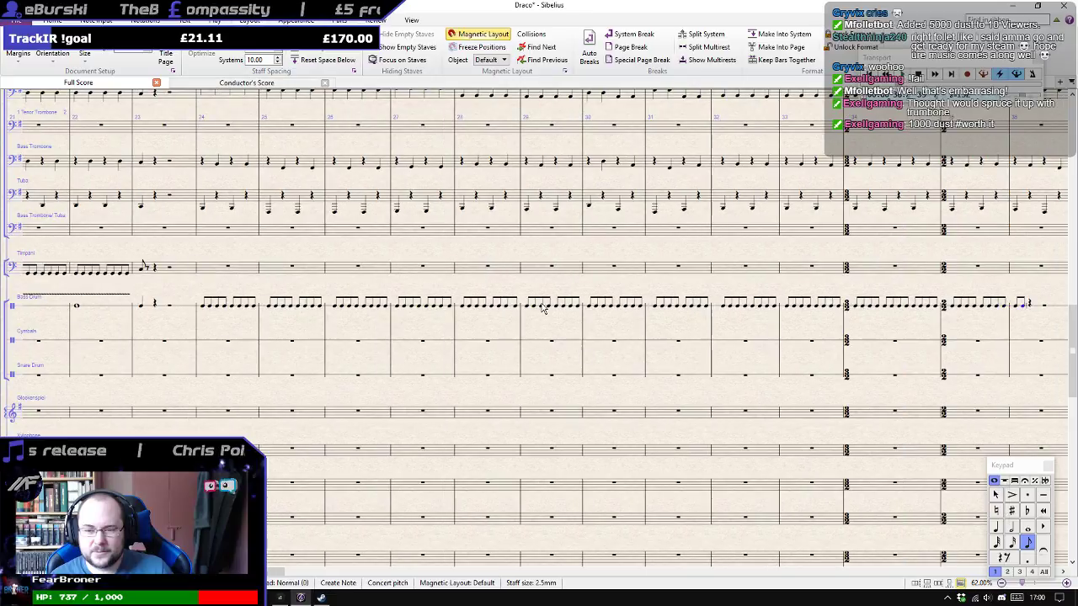
key("r")
key("r")
key("r")
key("r")
key("r")
key("r")
key("r")
key("r")
key("r")
key("r")
key("r")
key("r")
key("r")
key("r")
key("r")
key("r")
key("r")
key("r")
key("r")
key("r")
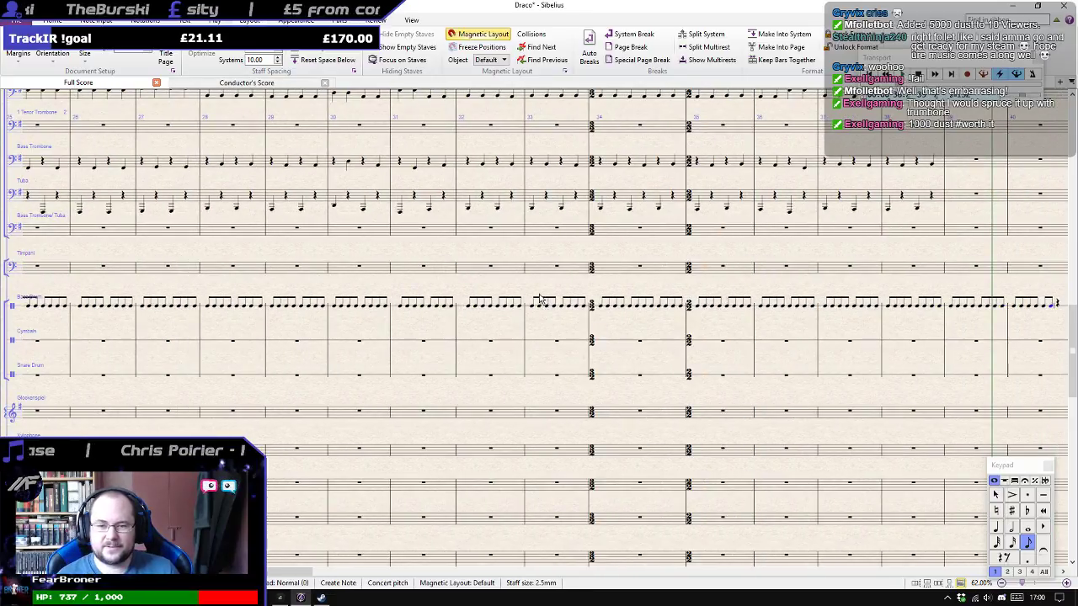
Check the piano part, then select and delete the bass drum eighth notes in bars 39–40.
scroll(766, 296, "down", 6)
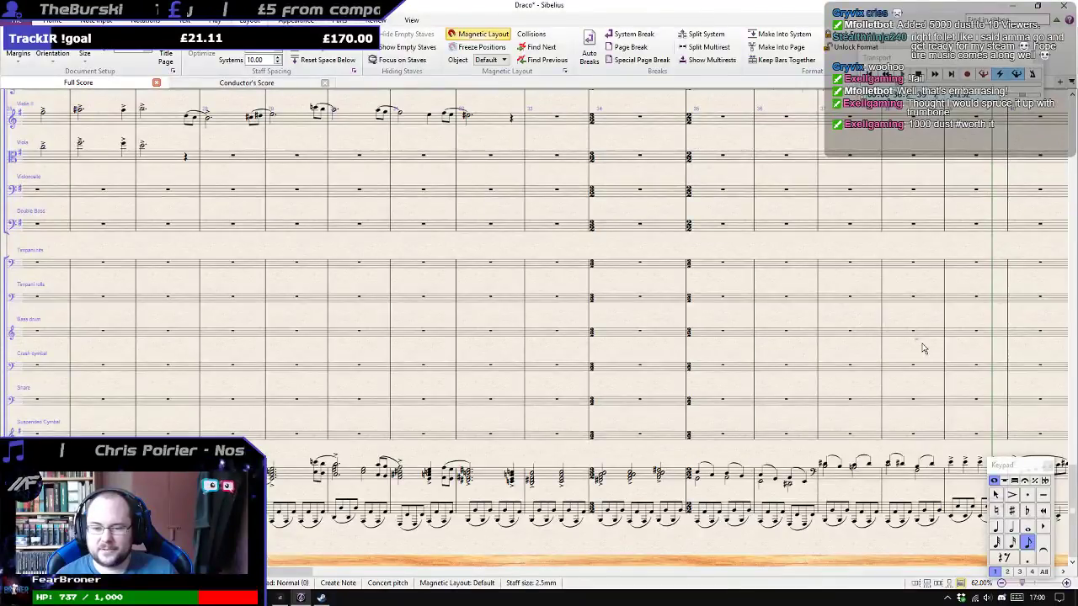
scroll(918, 340, "down", 3)
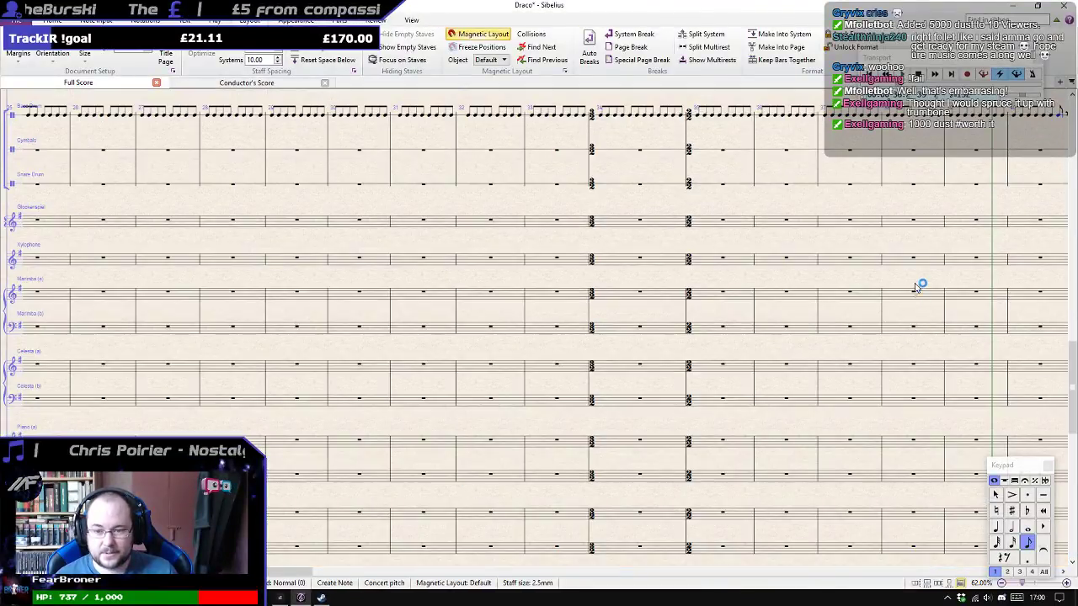
key("Escape")
left_click_drag(916, 240, 595, 353)
left_click(684, 232)
left_click(567, 233, "shift")
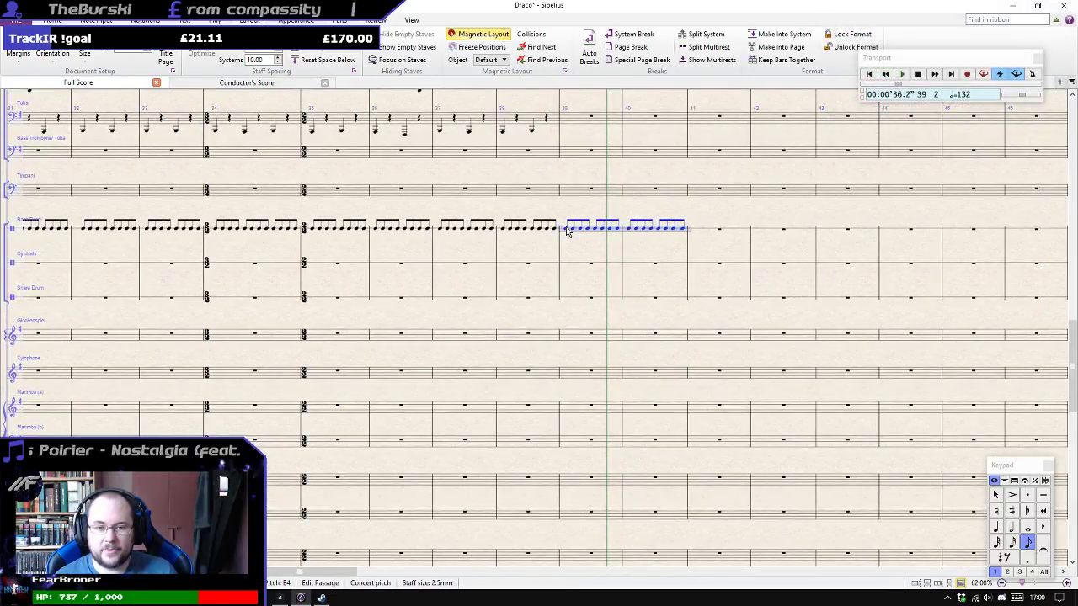
key("Delete")
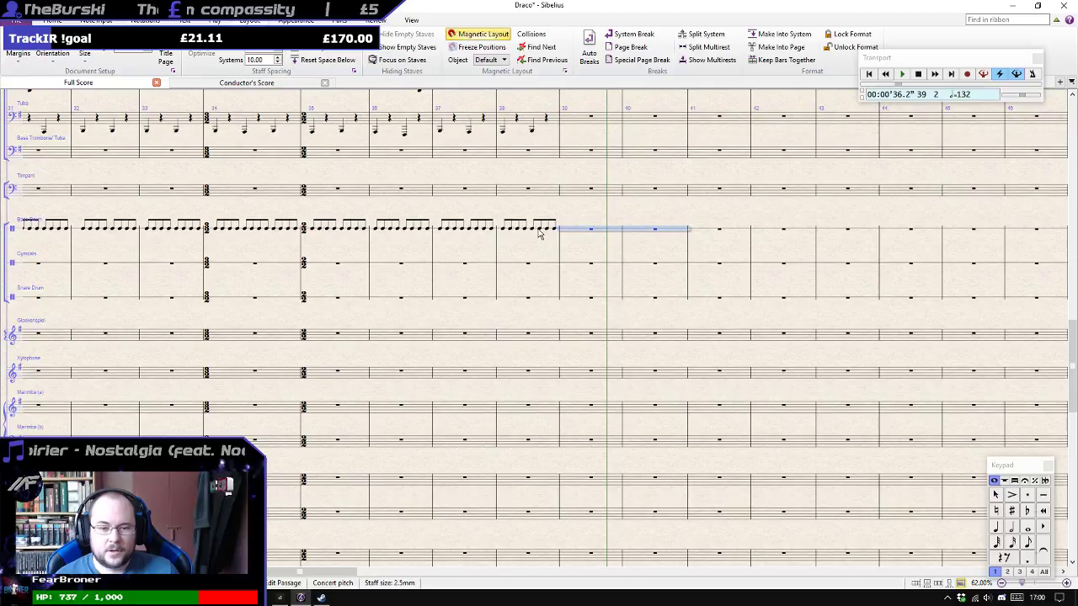
Select a bass drum eighth note in the second half of bar 38.
left_click(539, 231)
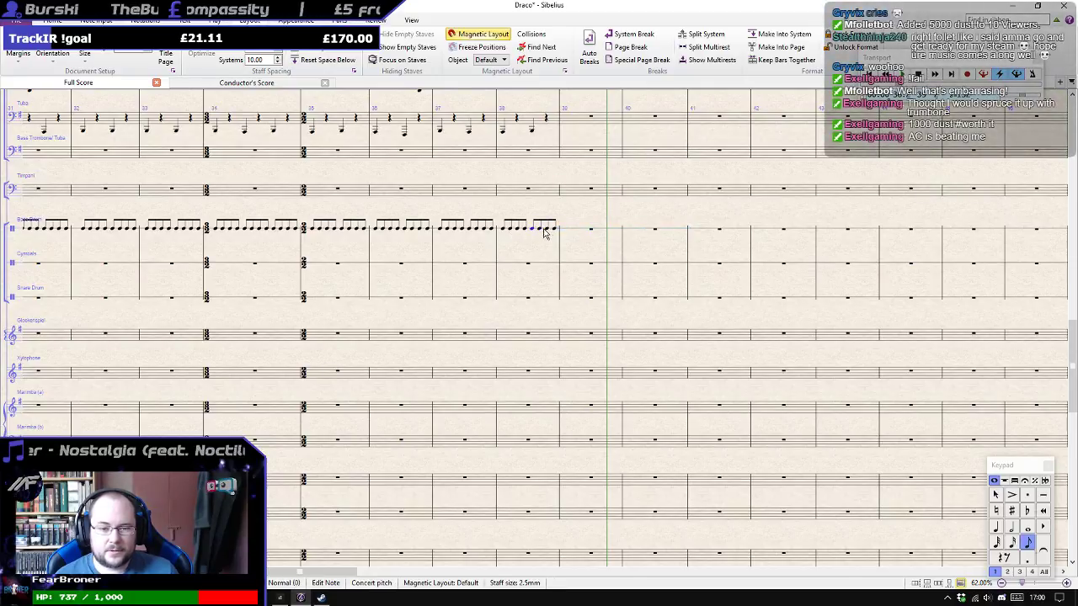